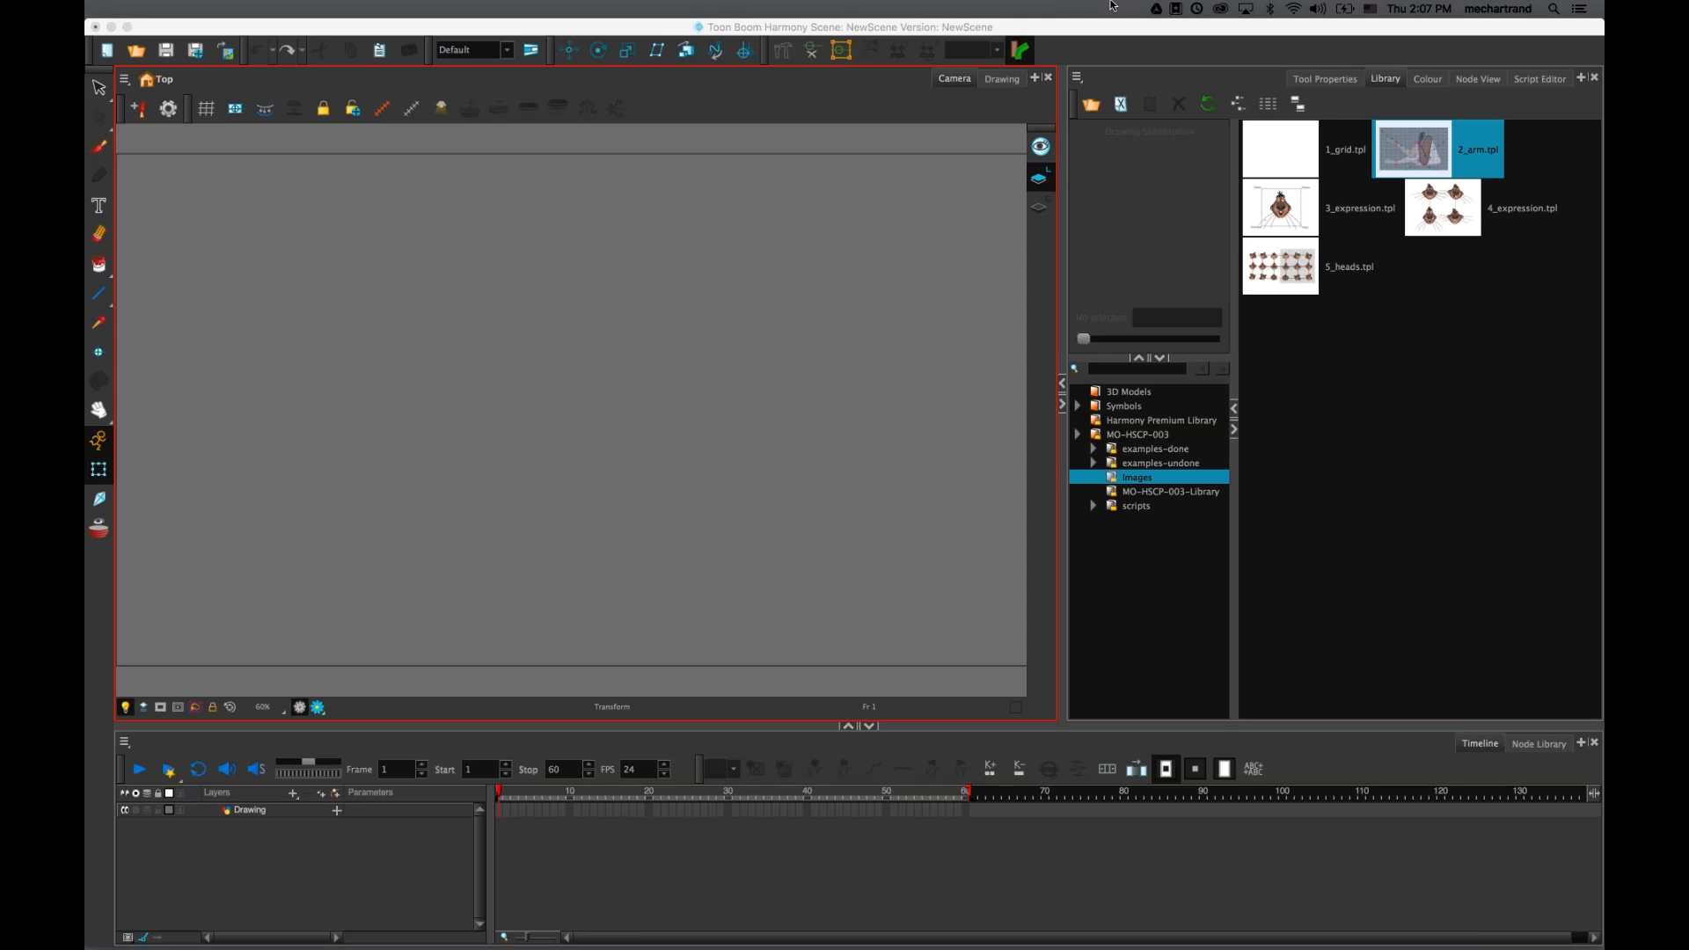
# - Add the 1_grid template to the scene and hide its Field-Chart layer
pyautogui.moveTo(1276, 141); pyautogui.dragTo(777, 291)
pyautogui.click(968, 220)
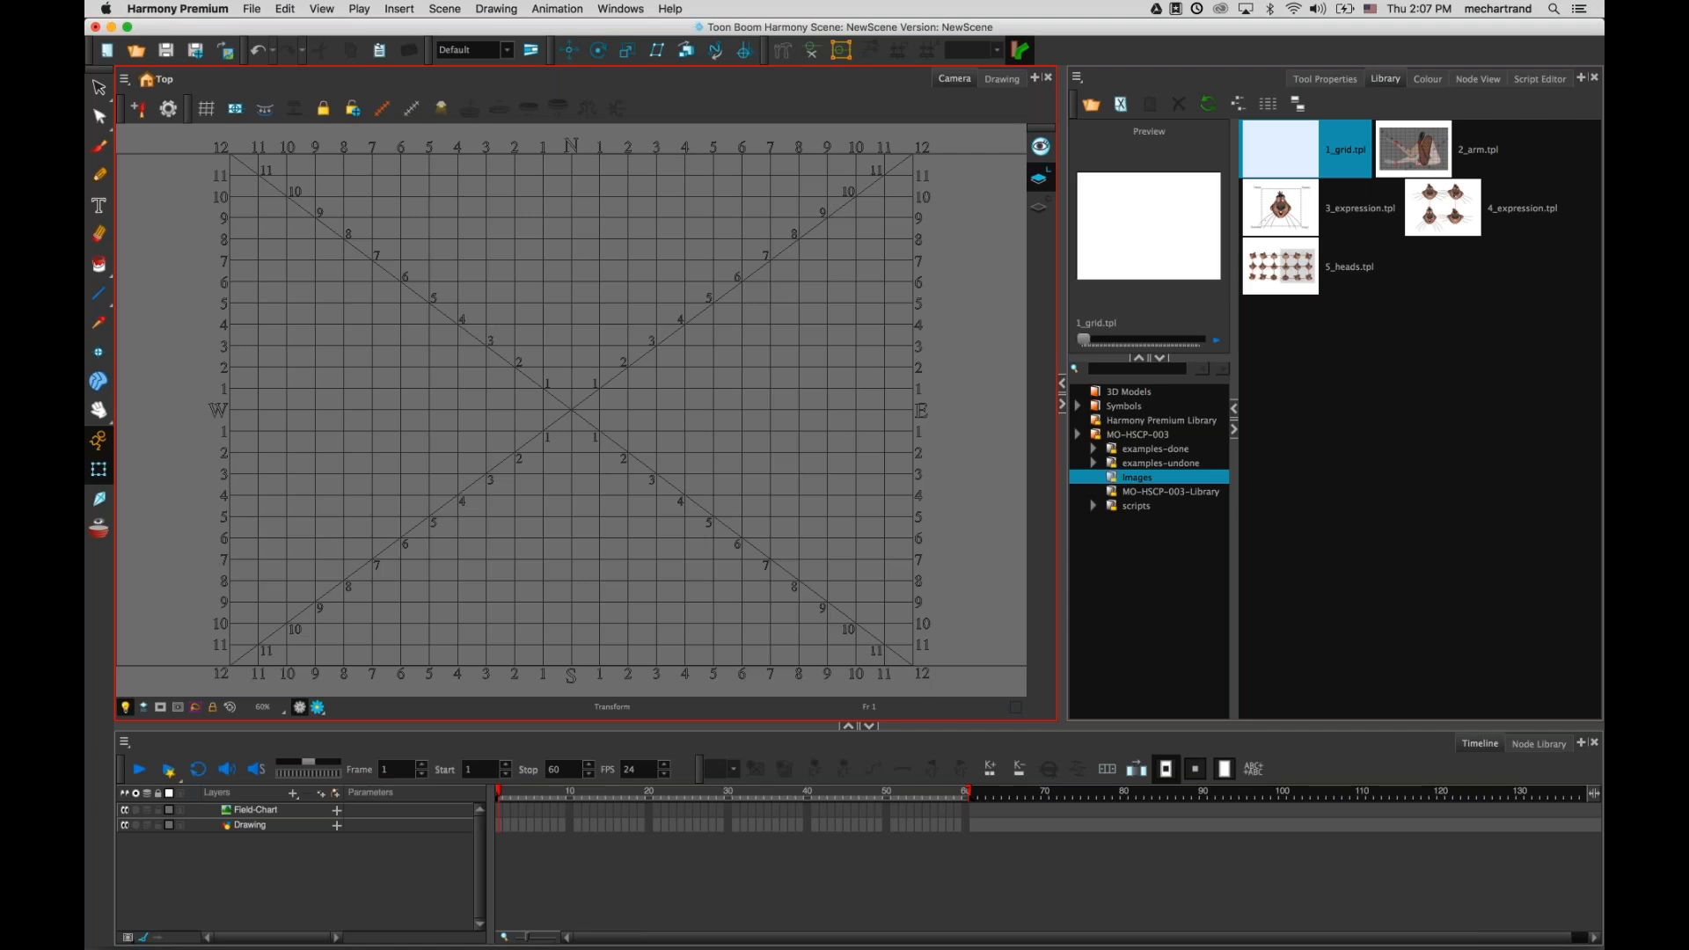
pyautogui.click(126, 810)
# - Add the 2_arm template to the scene and hide the arm layer
pyautogui.moveTo(1412, 151)
pyautogui.mouseDown()
pyautogui.moveTo(1044, 282)
pyautogui.moveTo(827, 318)
pyautogui.mouseUp()
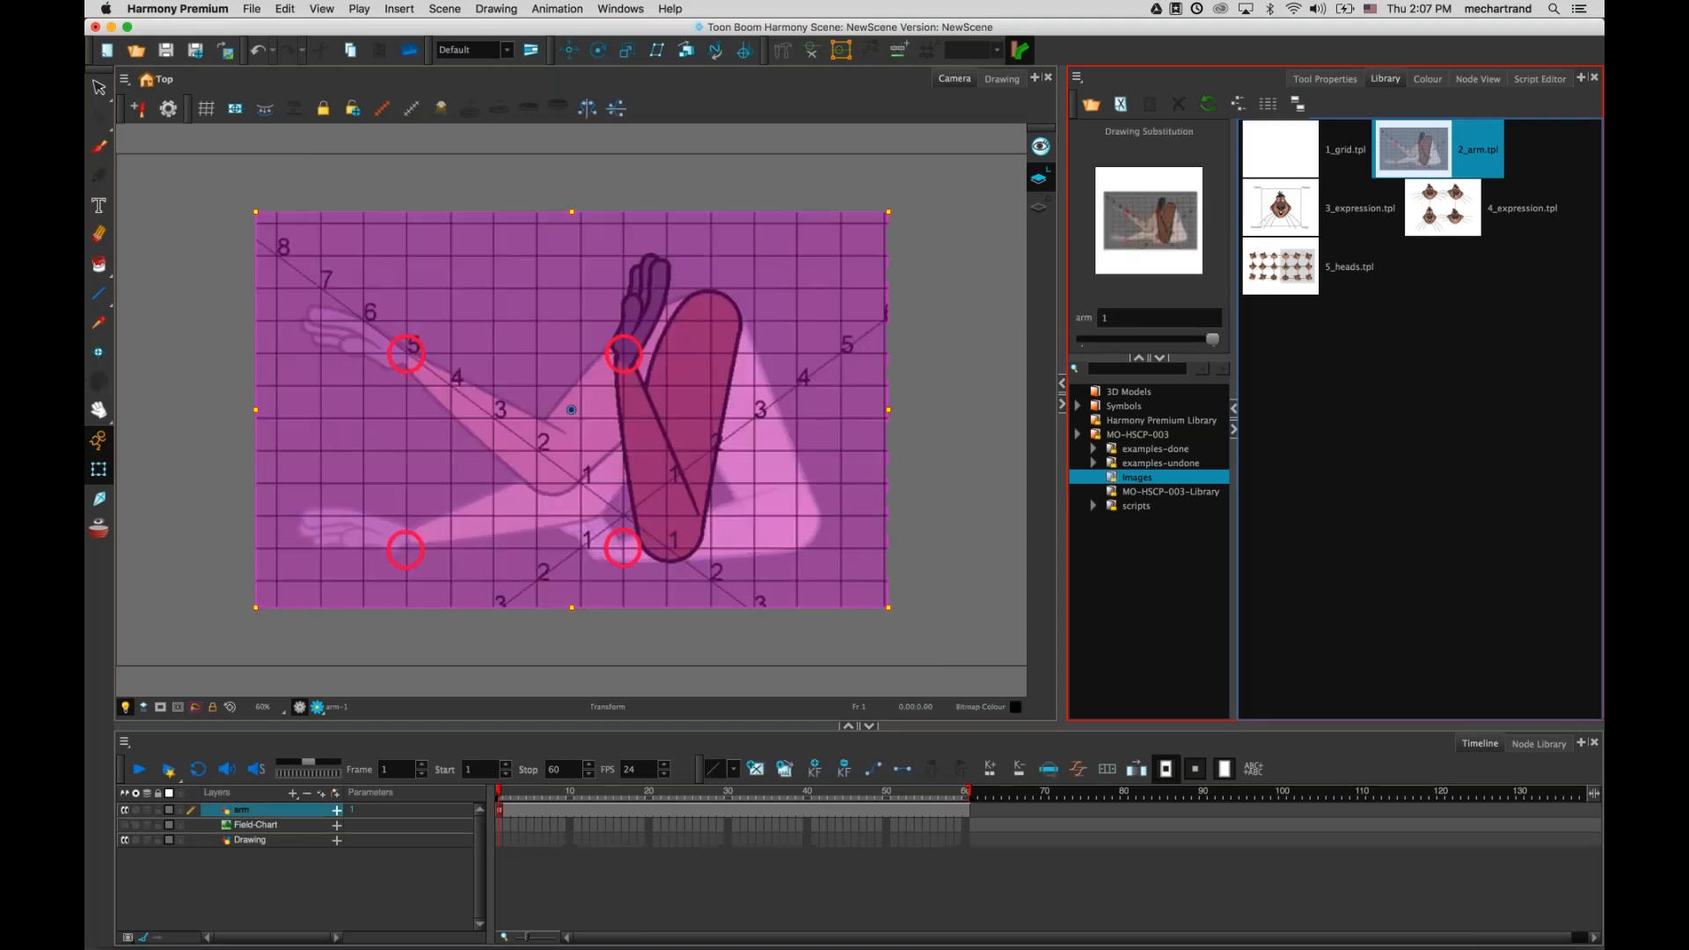
pyautogui.click(938, 332)
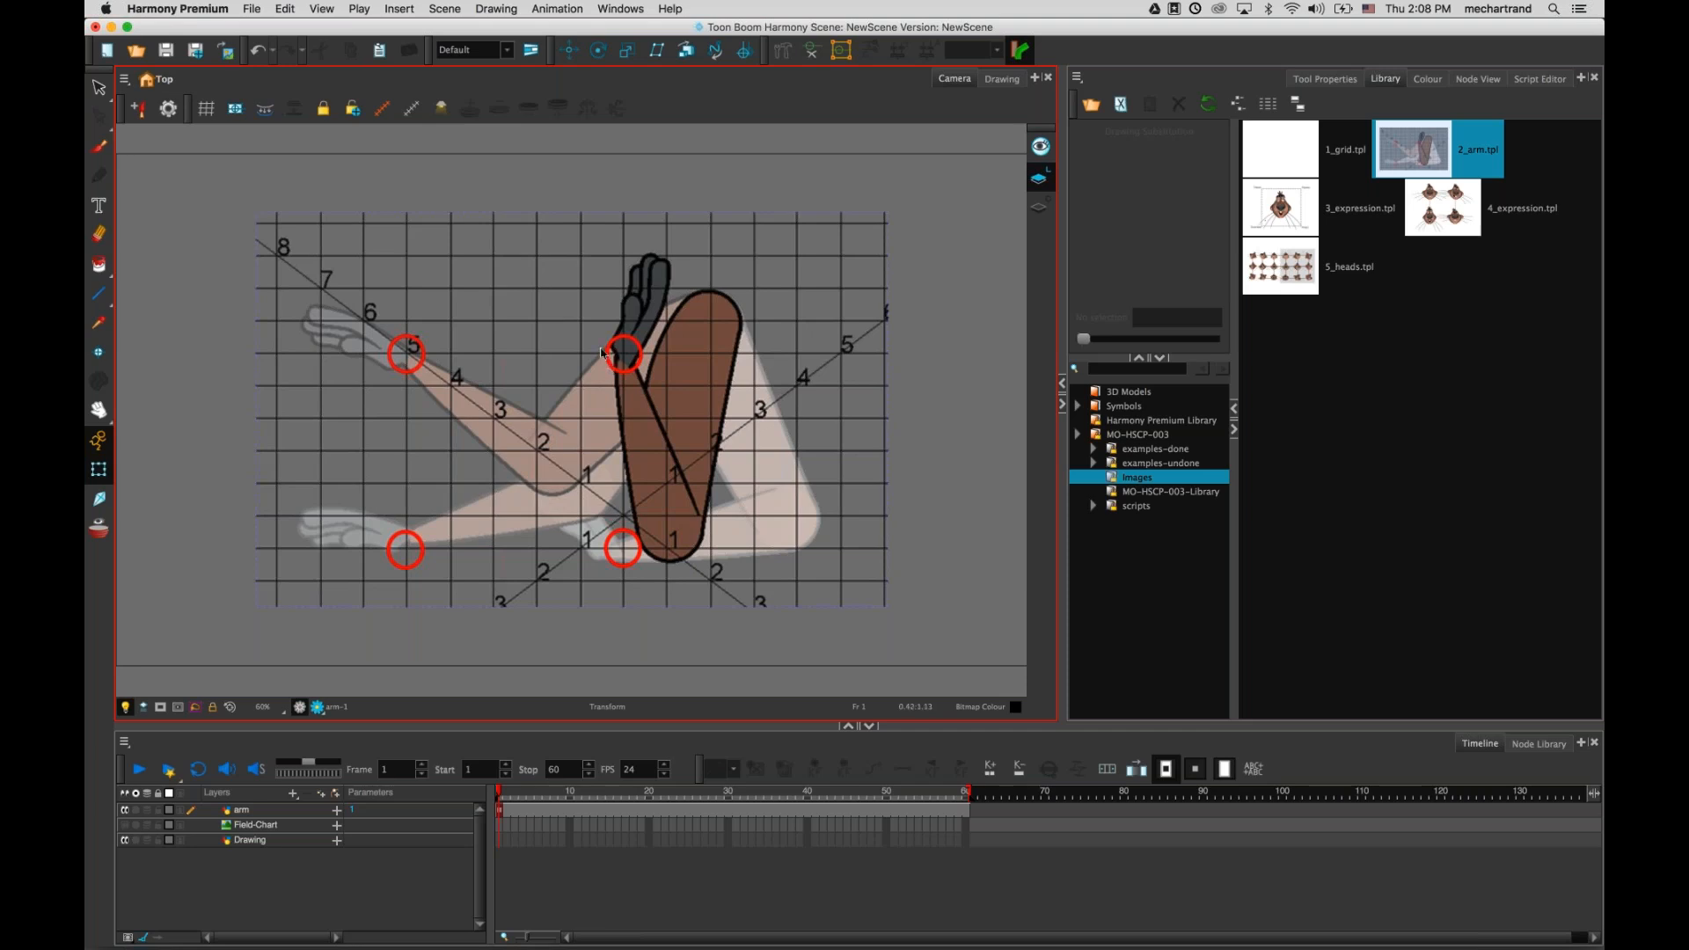
pyautogui.click(124, 811)
# - Add the 3_expression template to the scene and hide the expression layer
pyautogui.click(1290, 236)
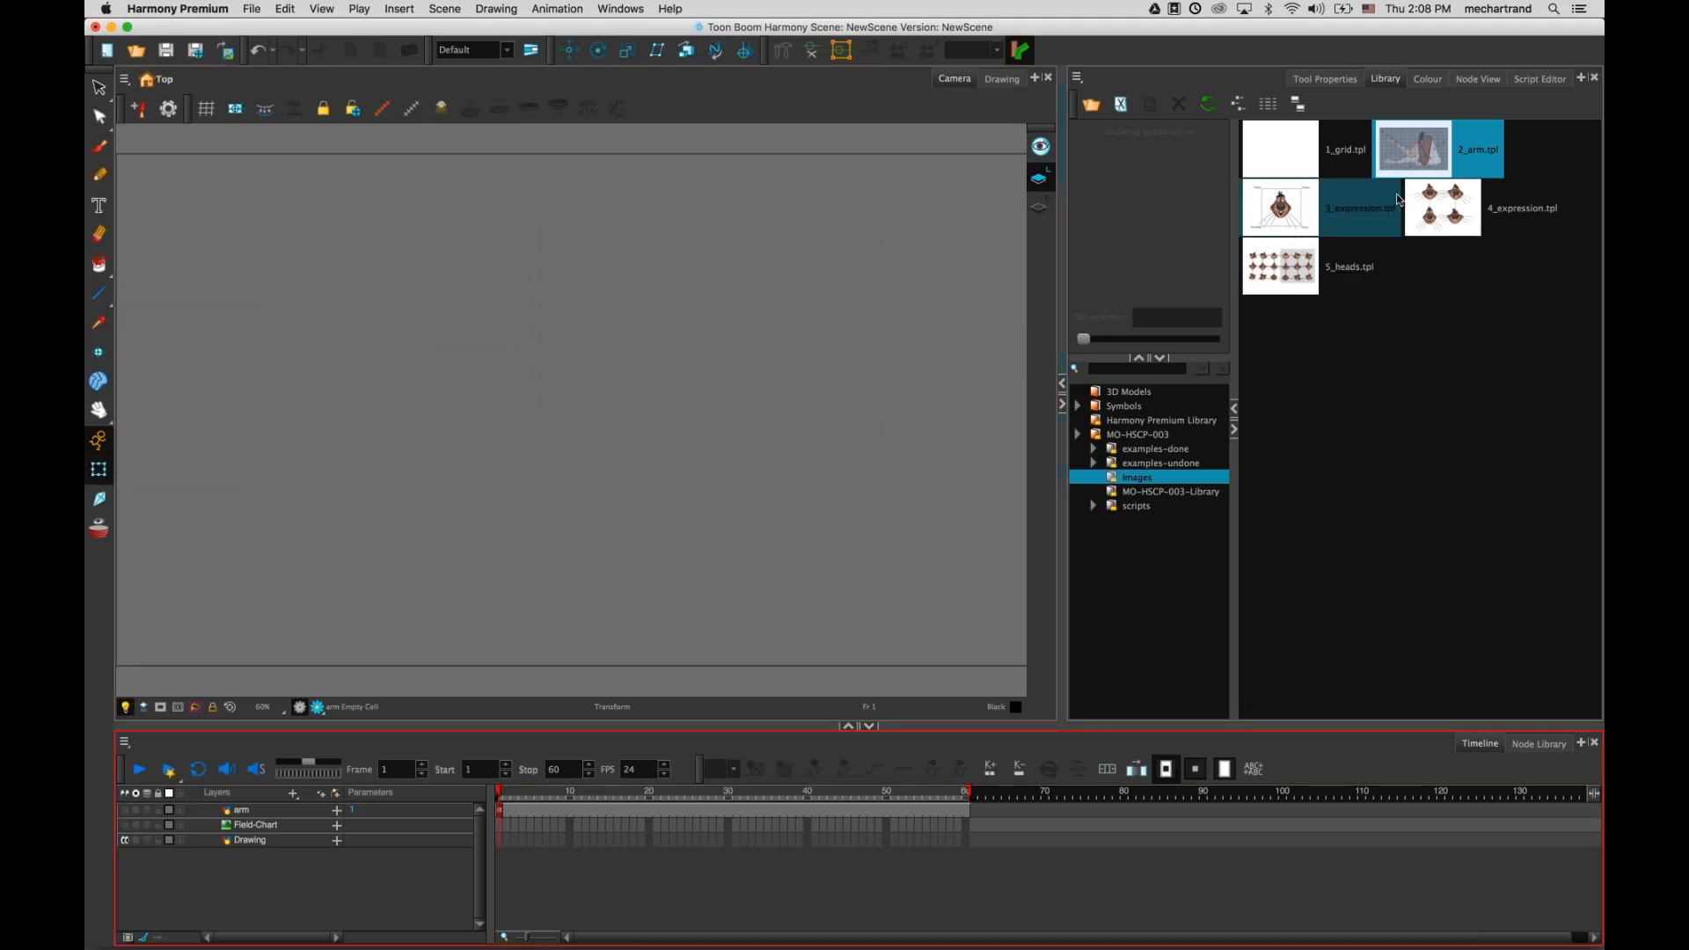
pyautogui.moveTo(1260, 209); pyautogui.dragTo(836, 313)
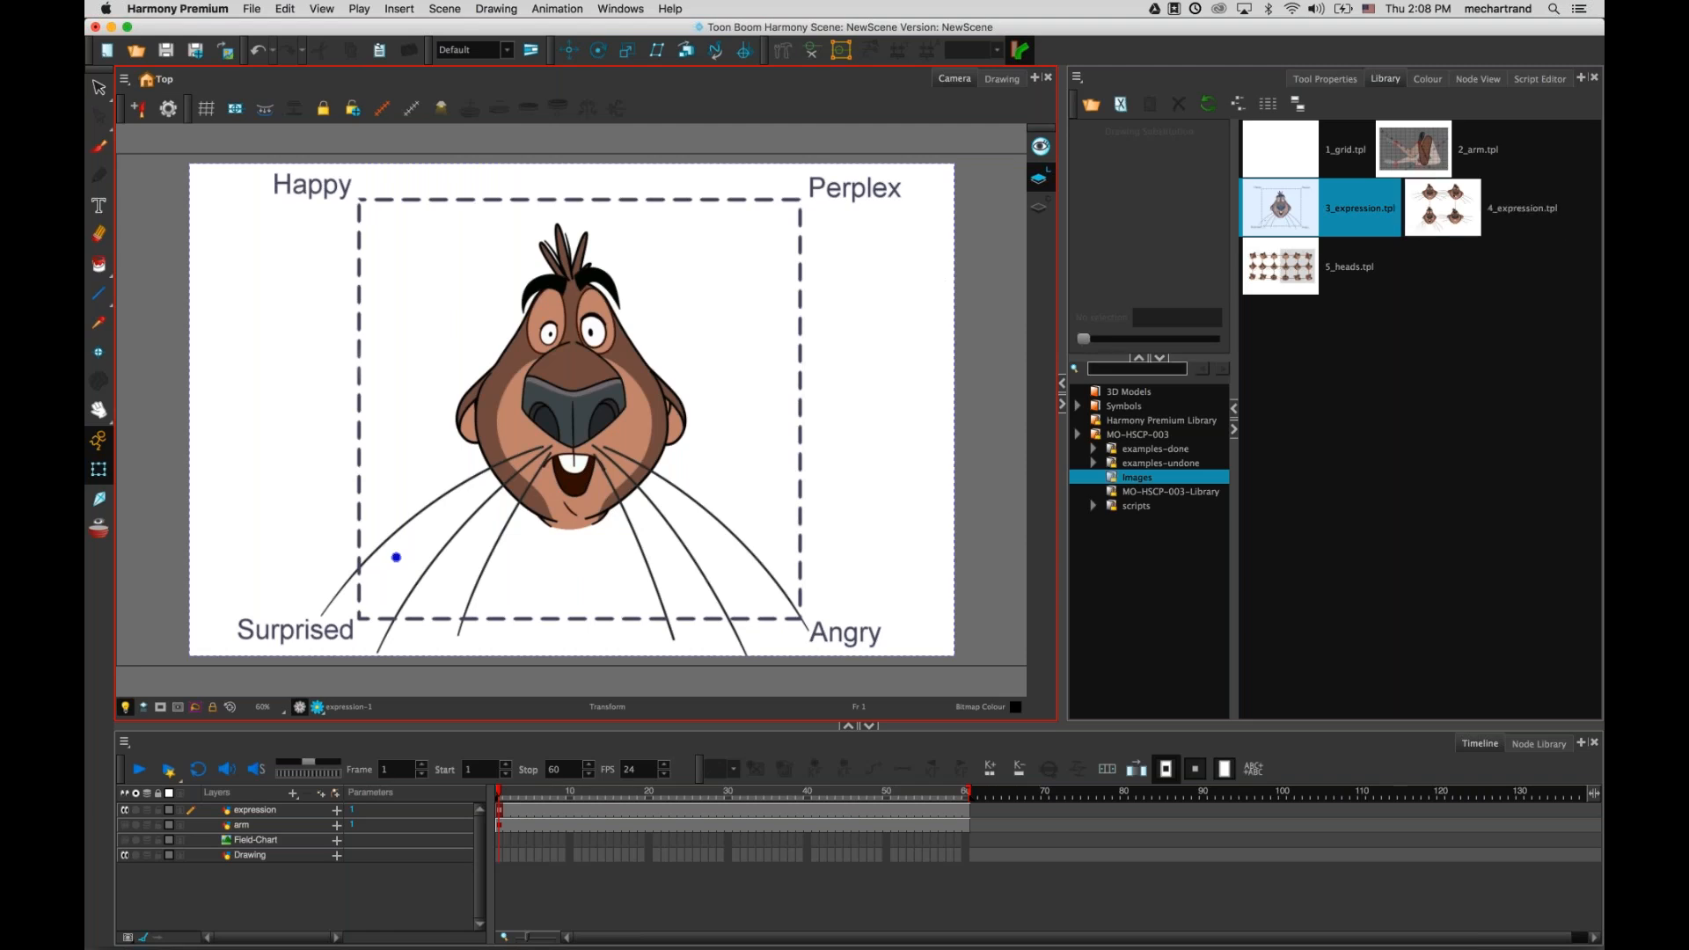
pyautogui.click(129, 811)
# - Add the 4_expression template to the scene and hide the expression_2 layer
pyautogui.moveTo(1474, 196); pyautogui.dragTo(483, 312)
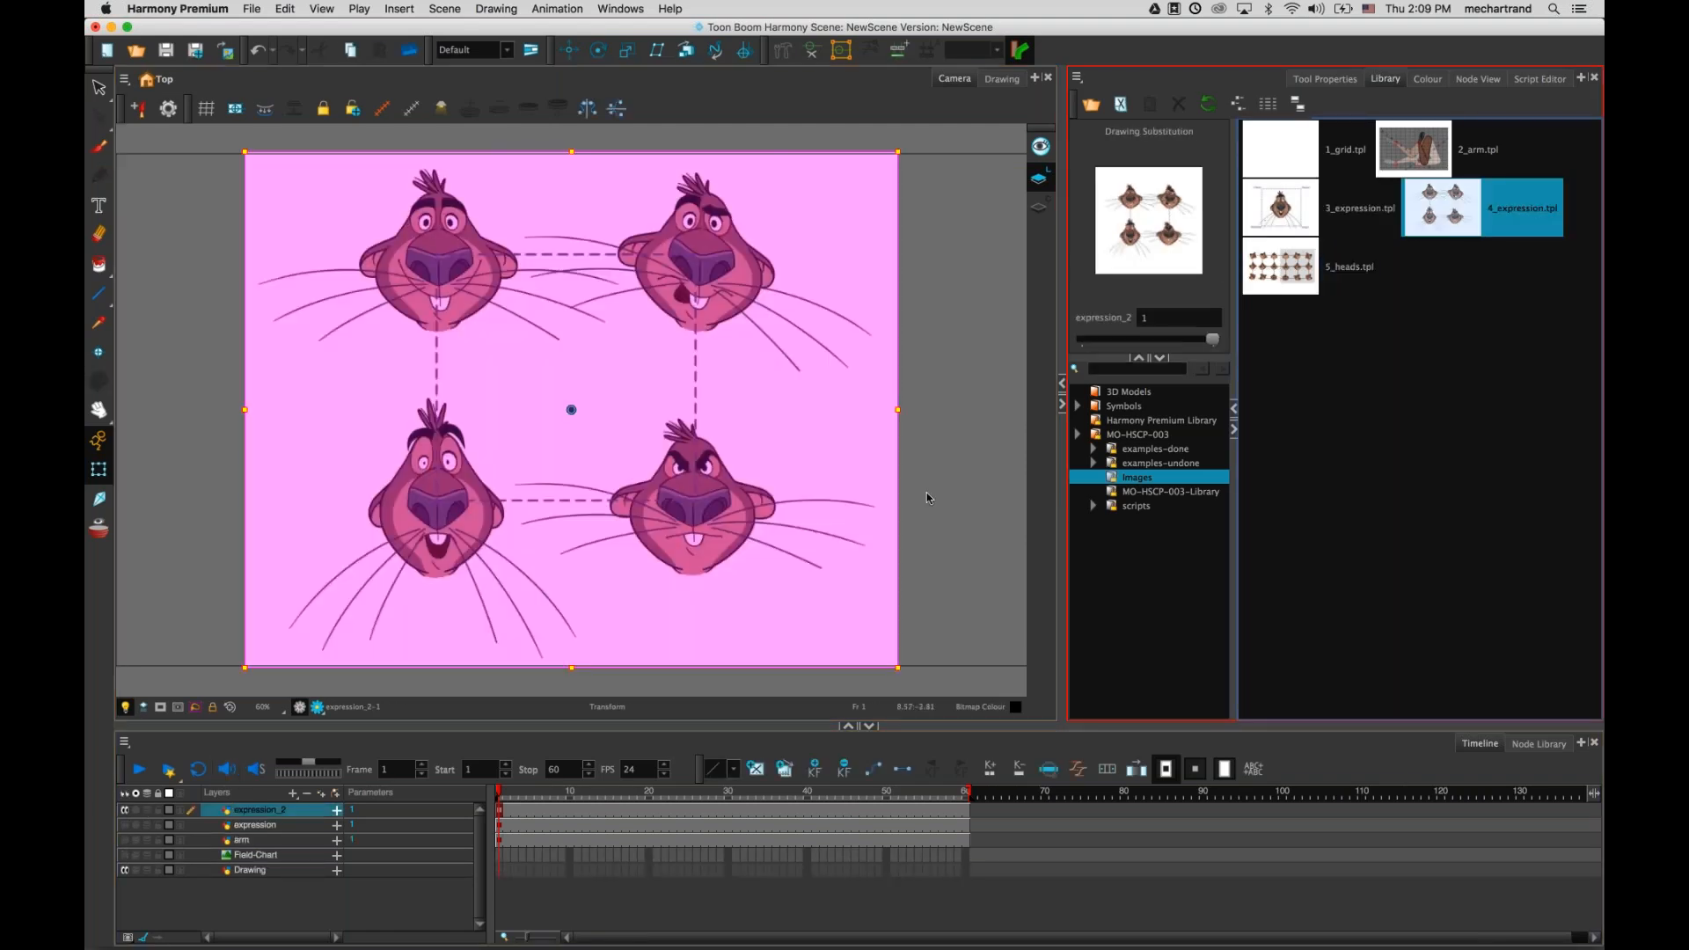
pyautogui.click(926, 497)
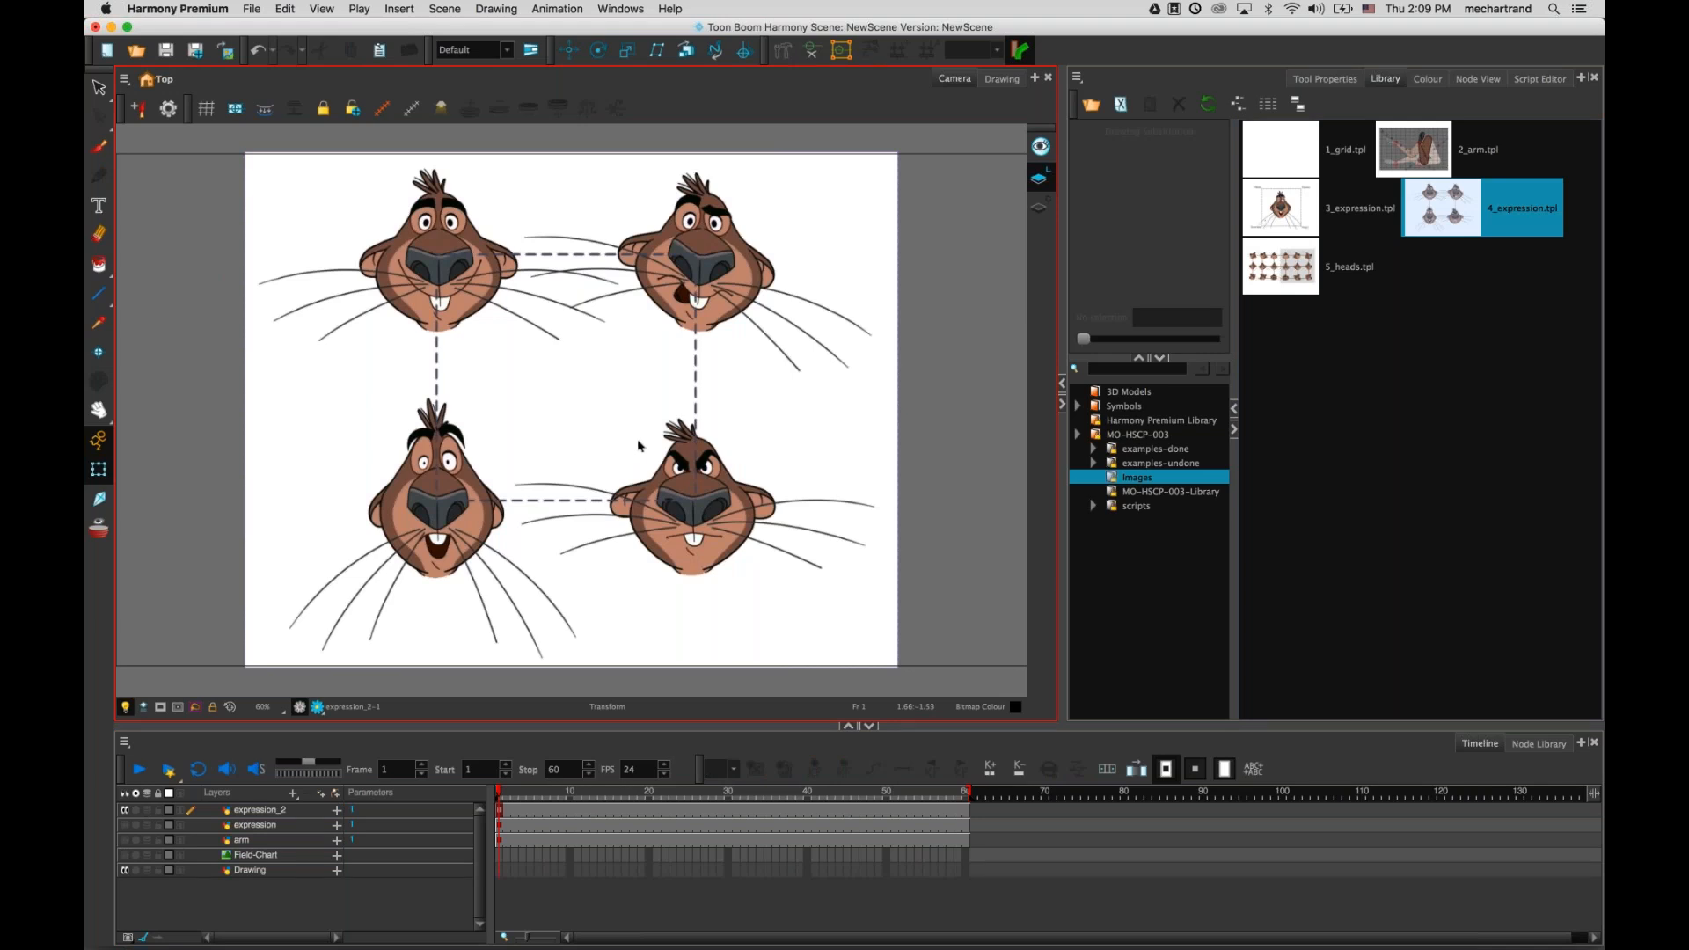
pyautogui.click(123, 810)
# - Add the 5_heads template to the scene and deselect it to show the head rotation chart
pyautogui.click(1260, 273)
pyautogui.click(1288, 263)
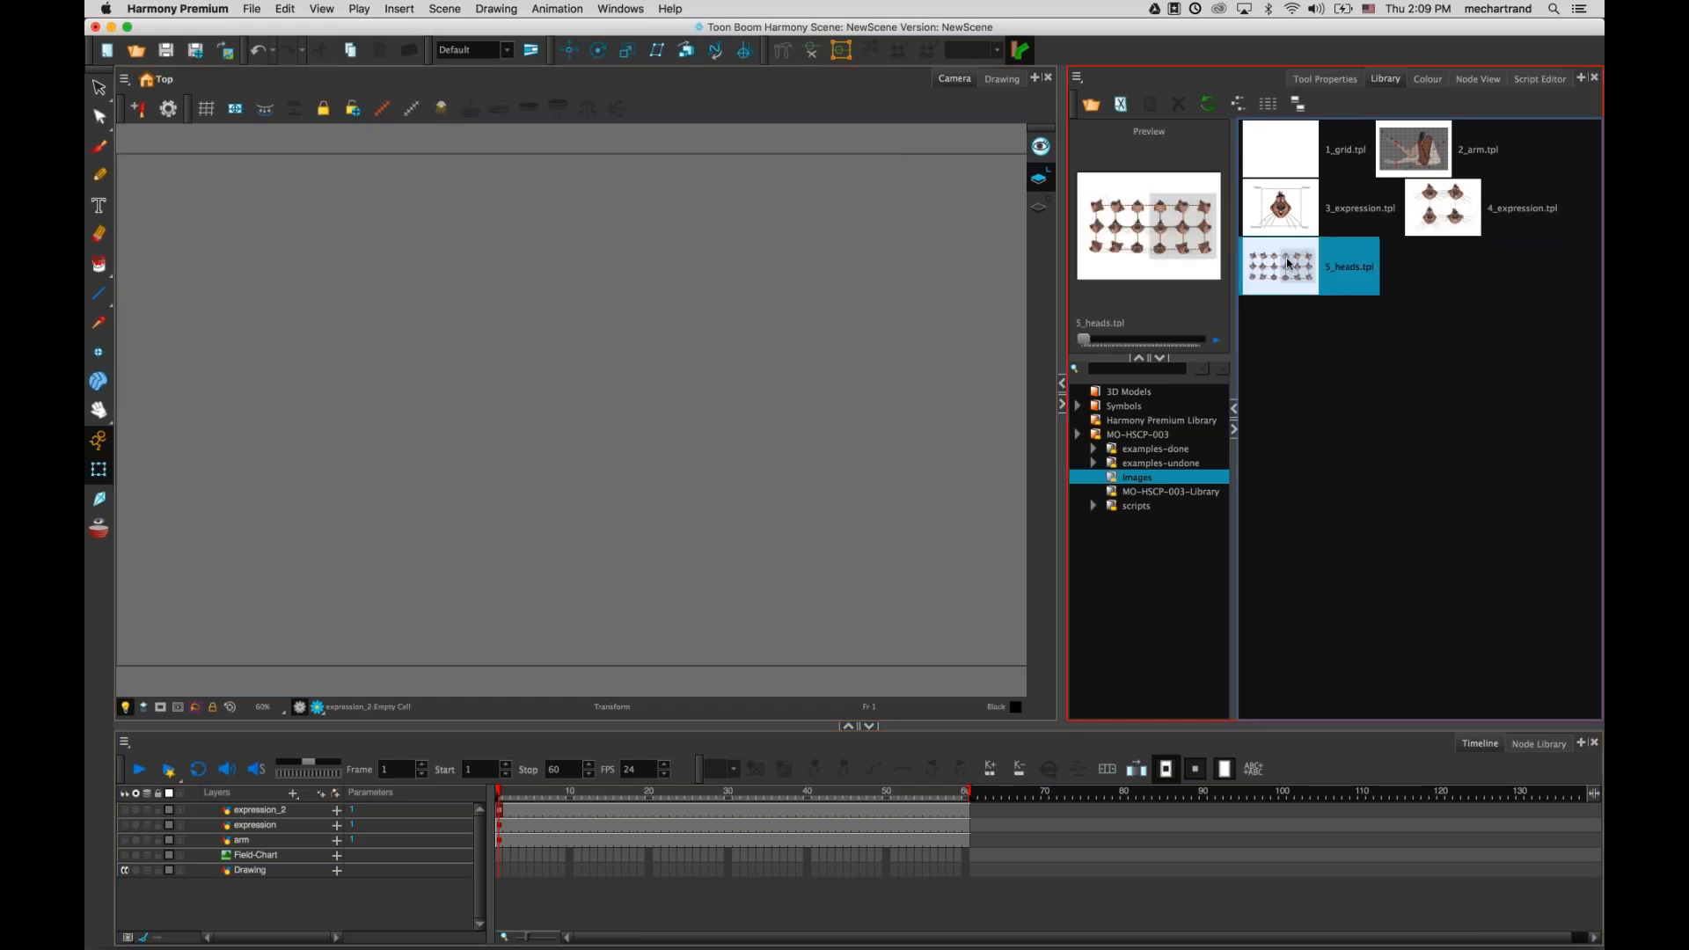
pyautogui.moveTo(1288, 263); pyautogui.dragTo(705, 276)
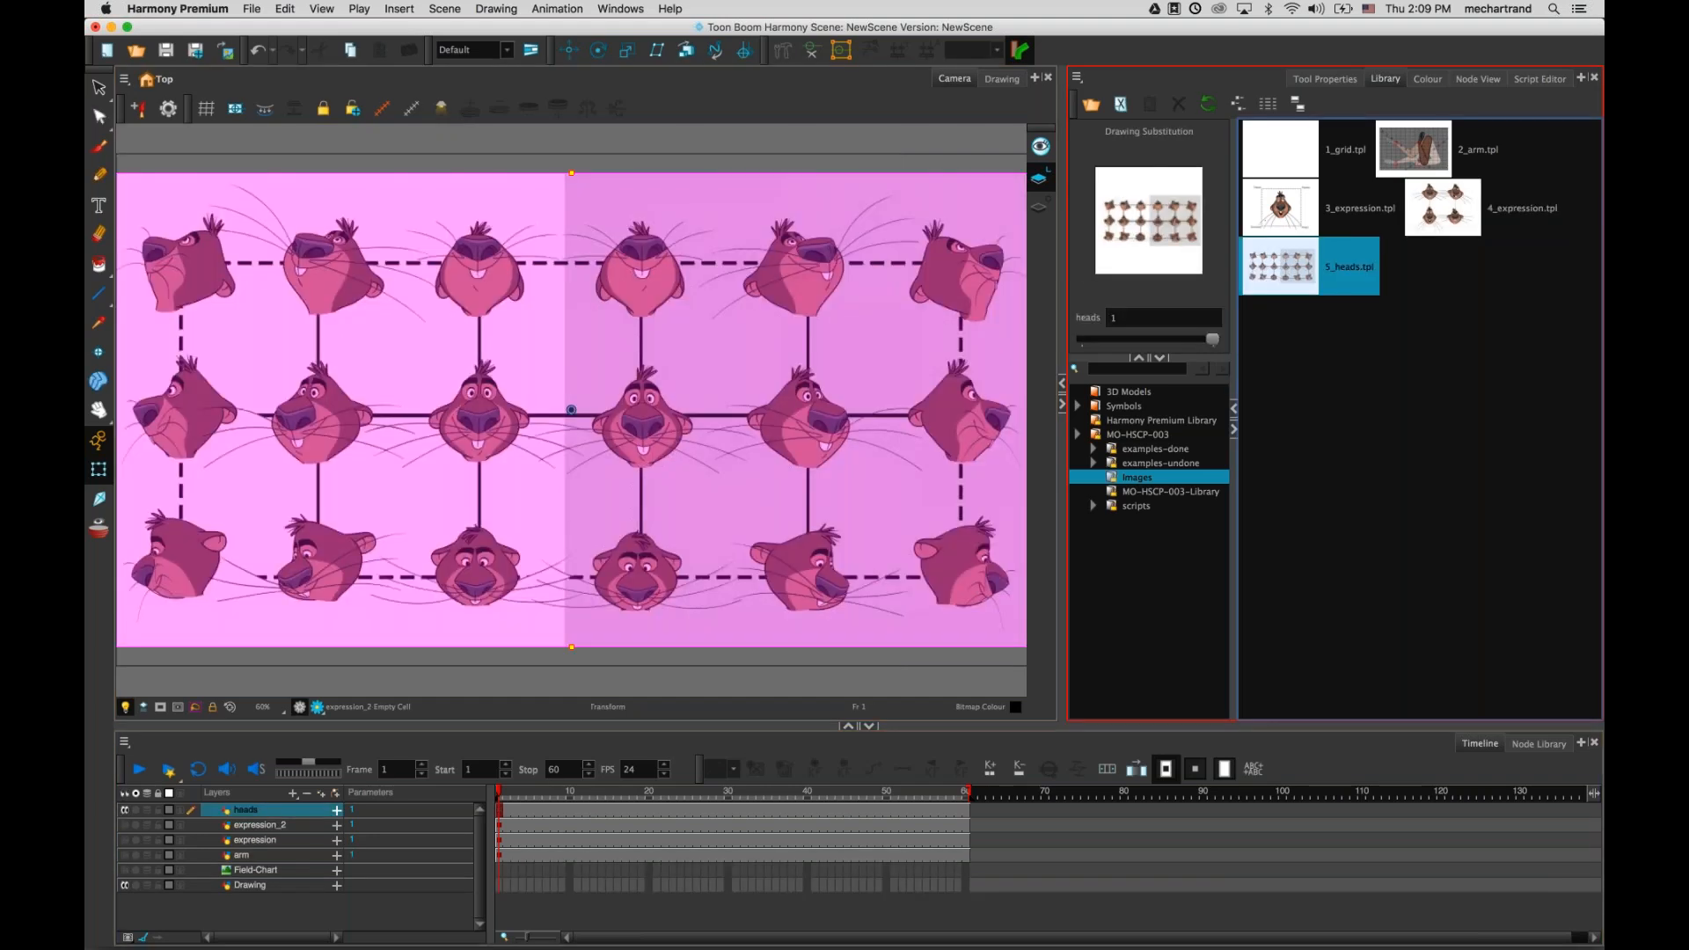
pyautogui.click(759, 150)
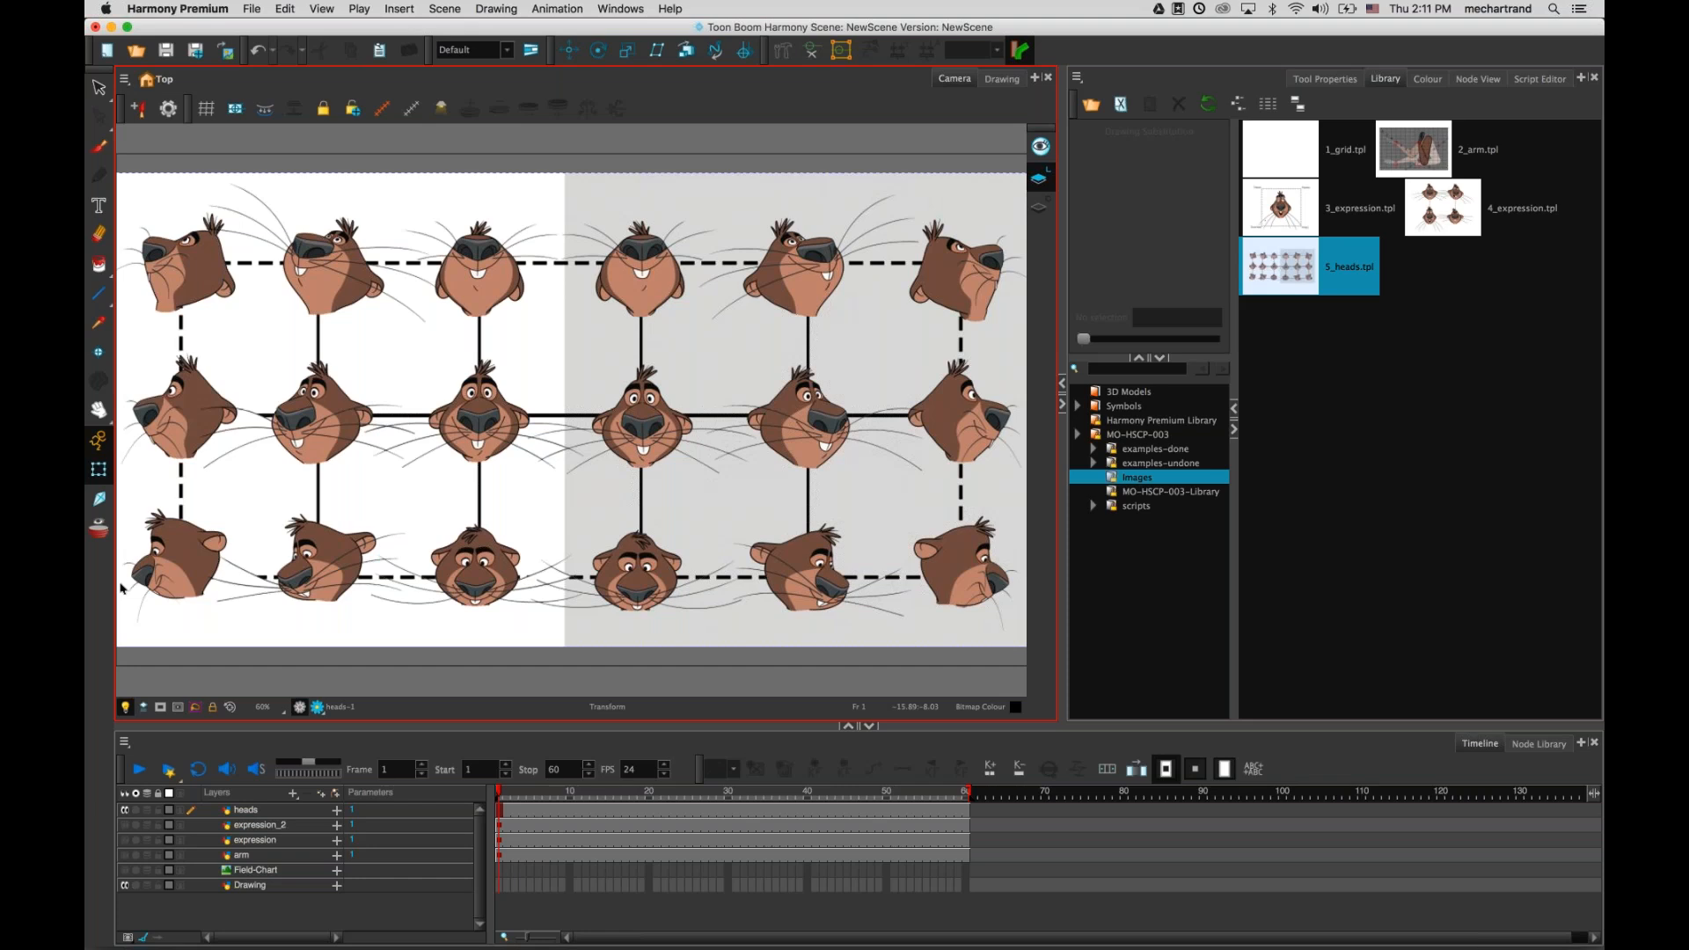
# - Delete the layers from heads through Field-Chart, keeping only the Drawing layer
pyautogui.click(248, 814)
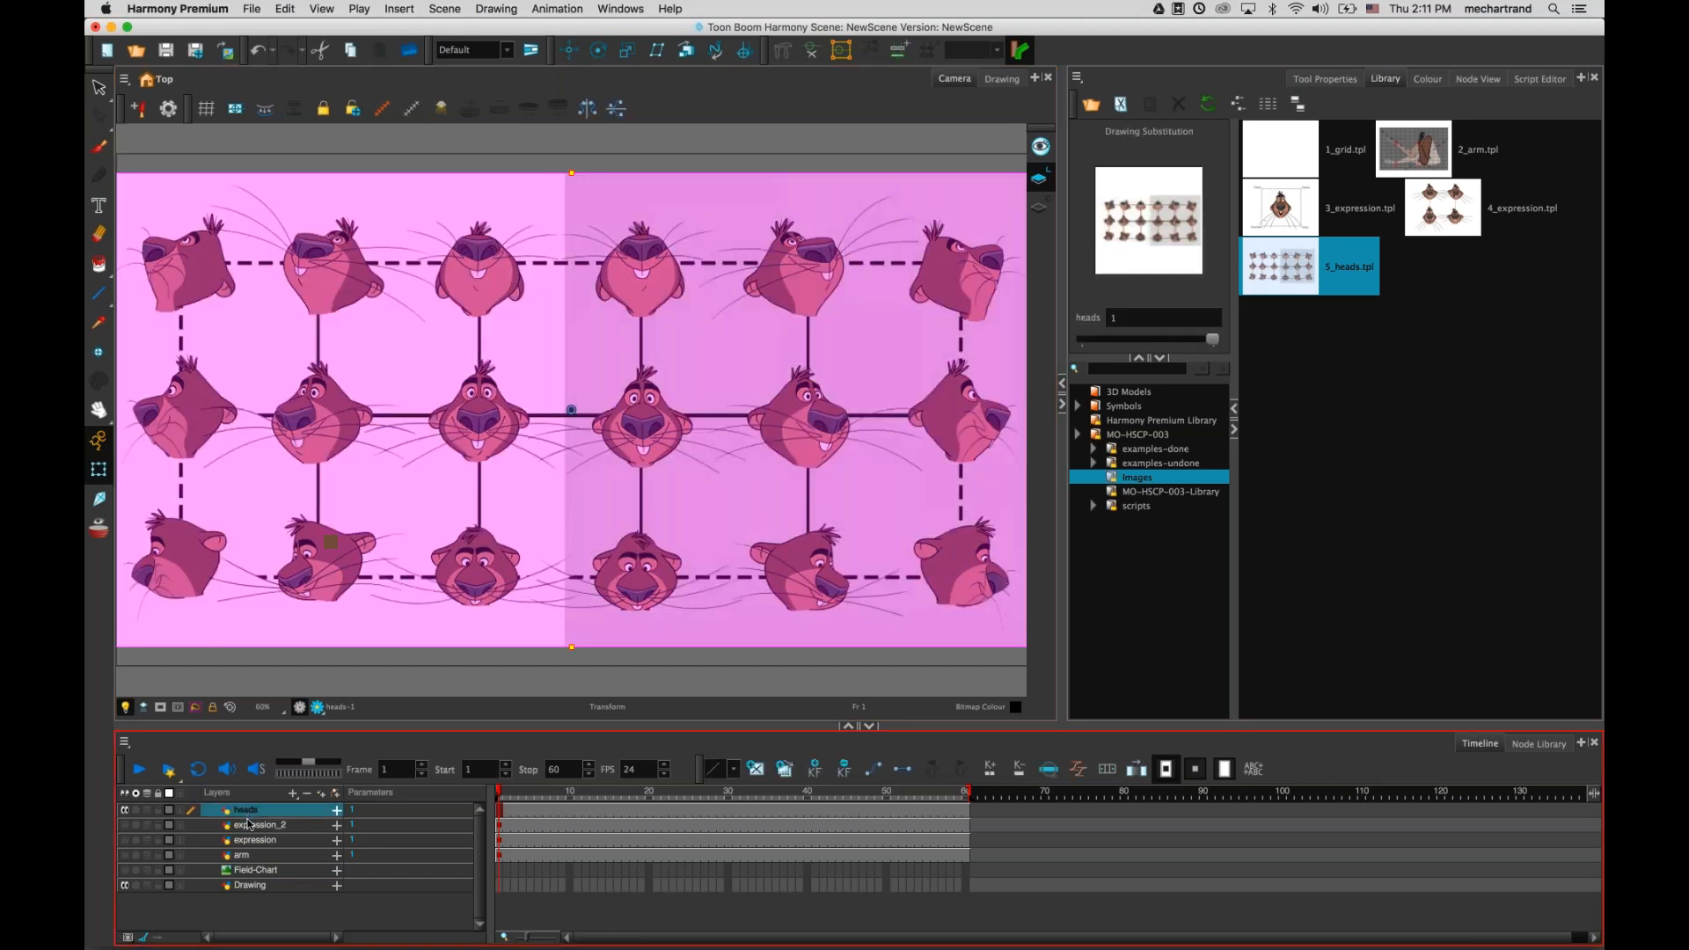
pyautogui.keyDown('shift'); pyautogui.click(254, 870); pyautogui.keyUp('shift')
pyautogui.press('Delete')
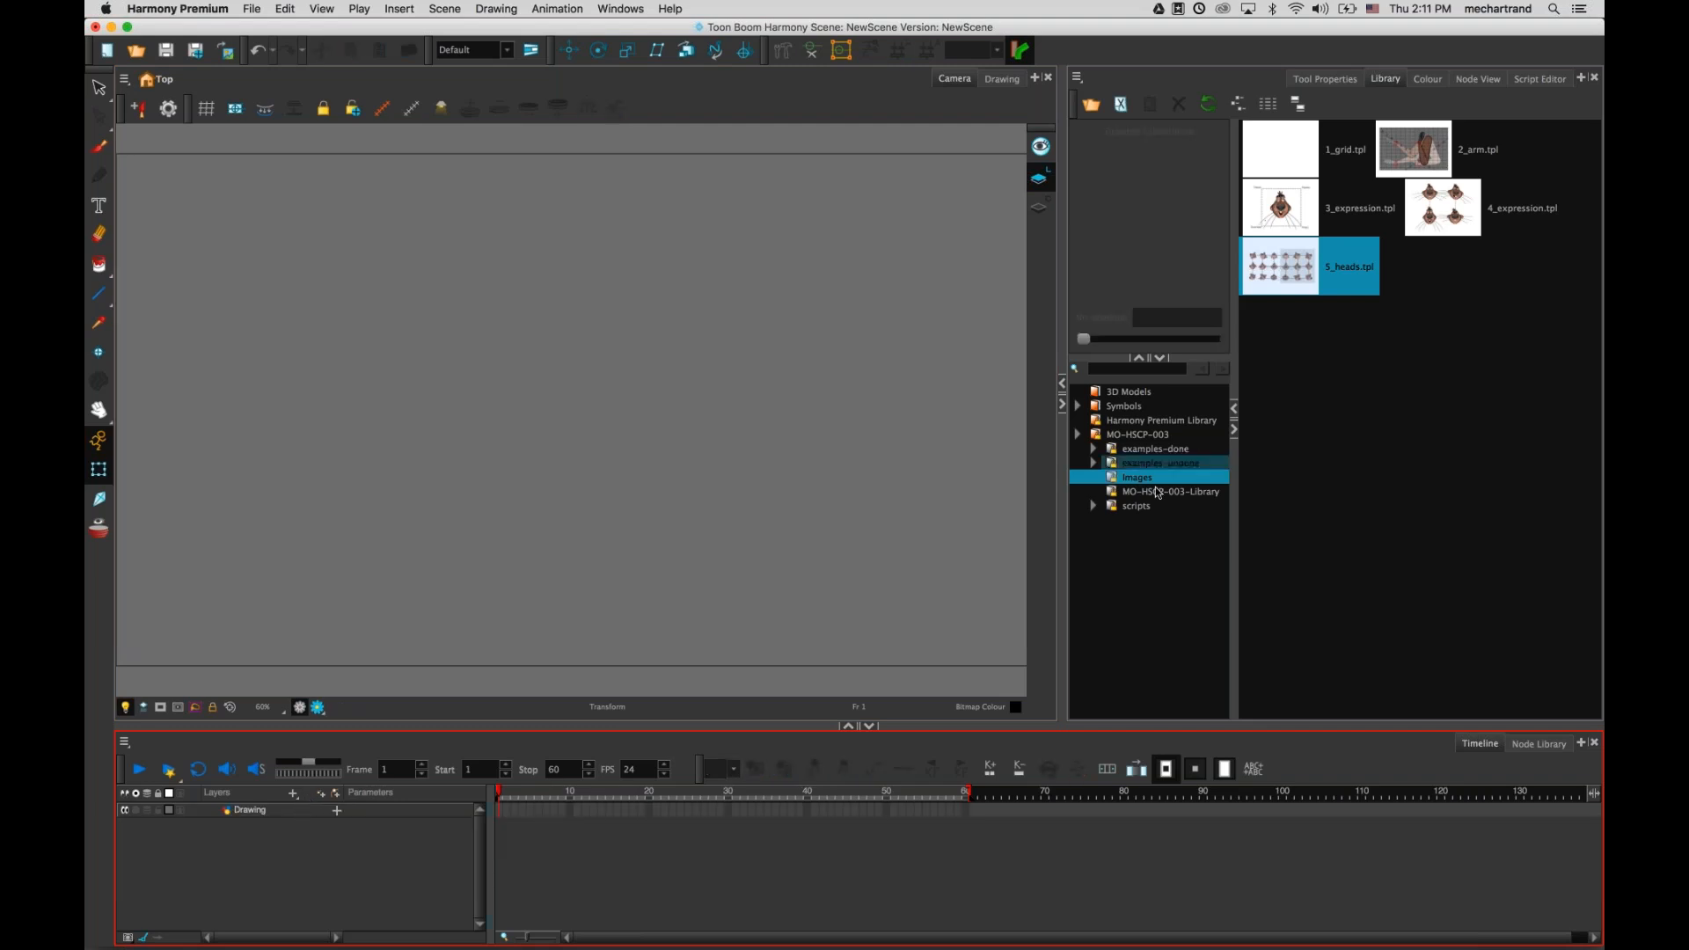
# - Expand the examples-undone folder in the library and look through its beaver example scenes
pyautogui.click(1141, 464)
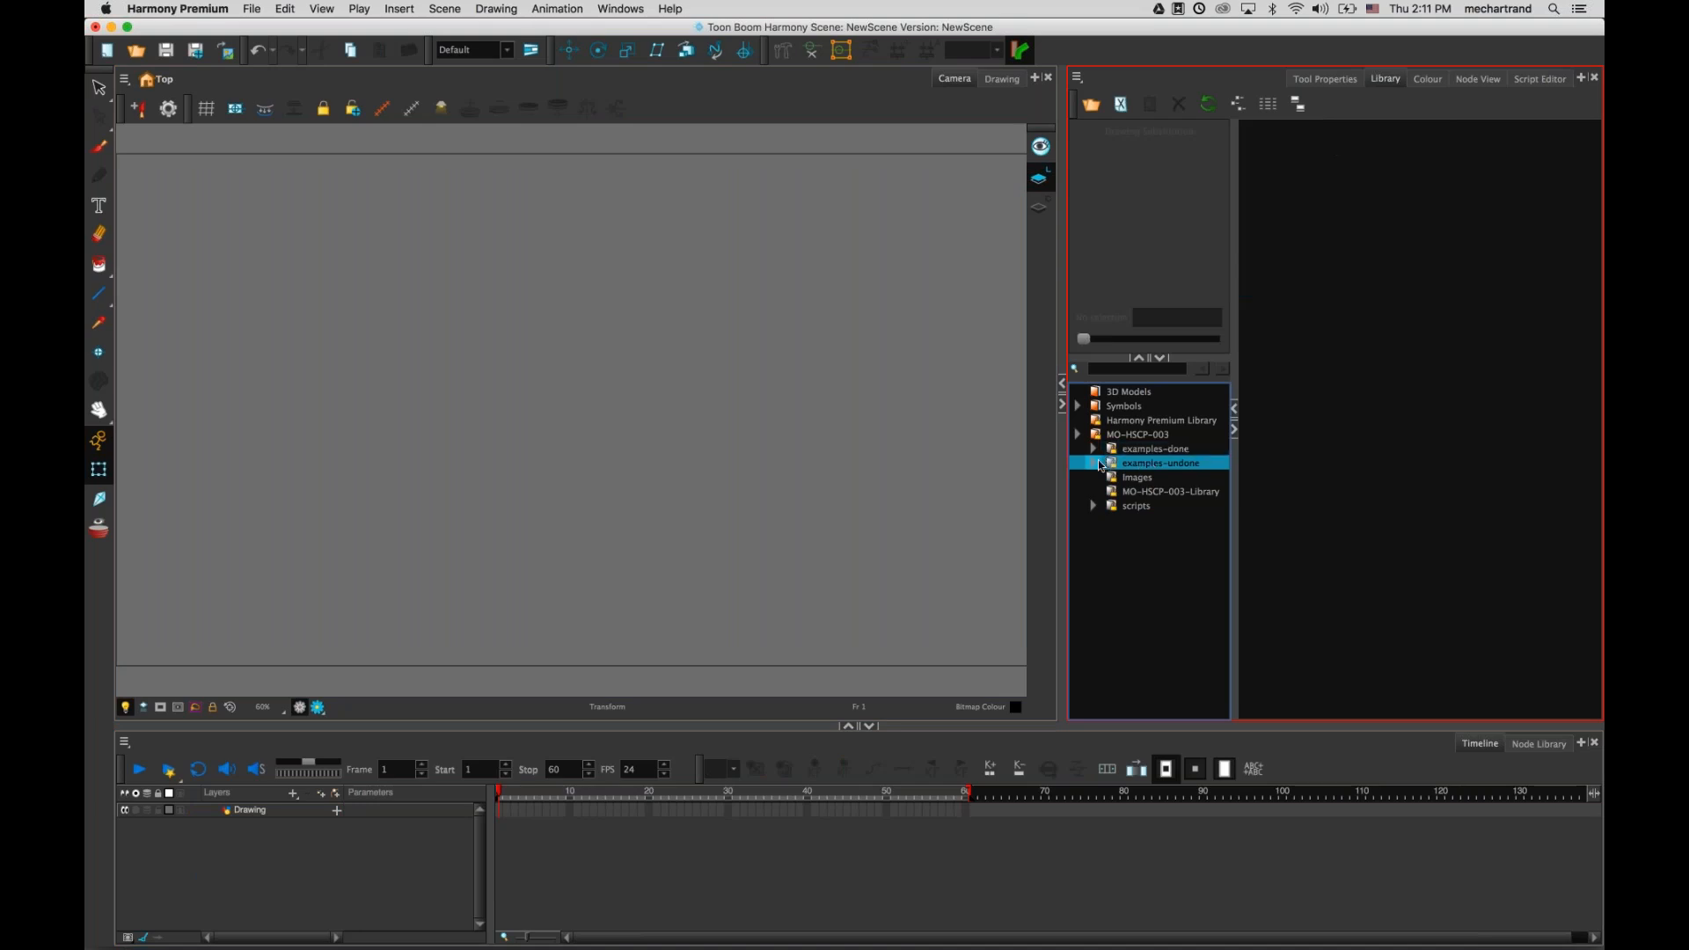
pyautogui.doubleClick(1143, 465)
pyautogui.click(1145, 476)
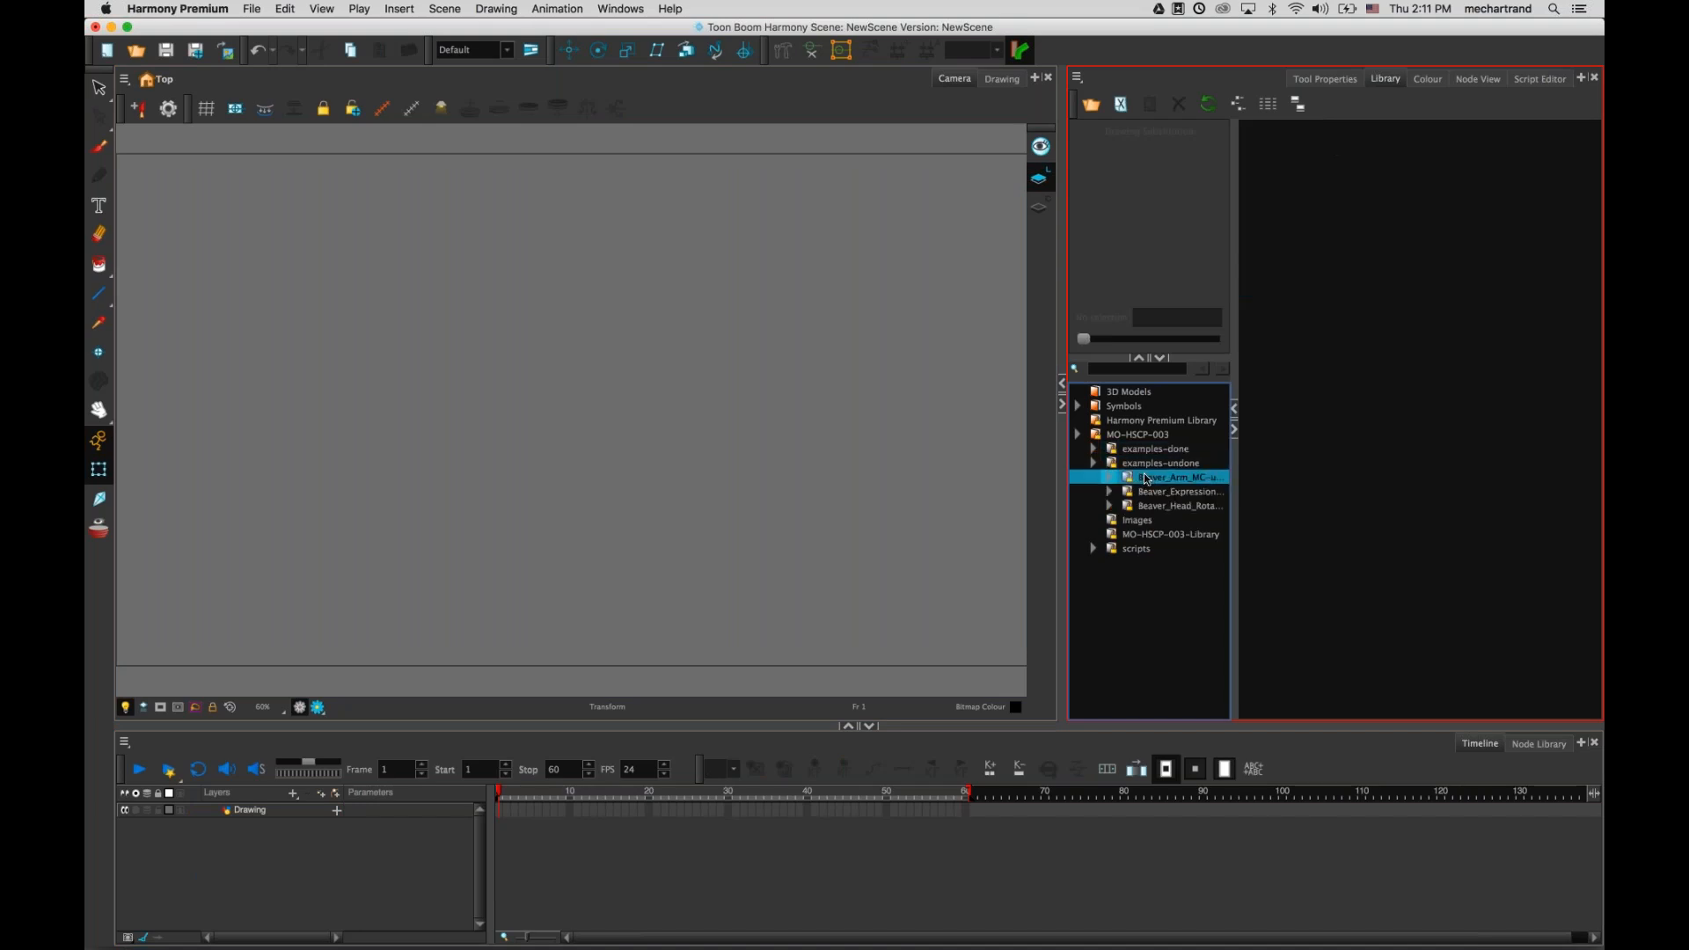
pyautogui.click(1140, 465)
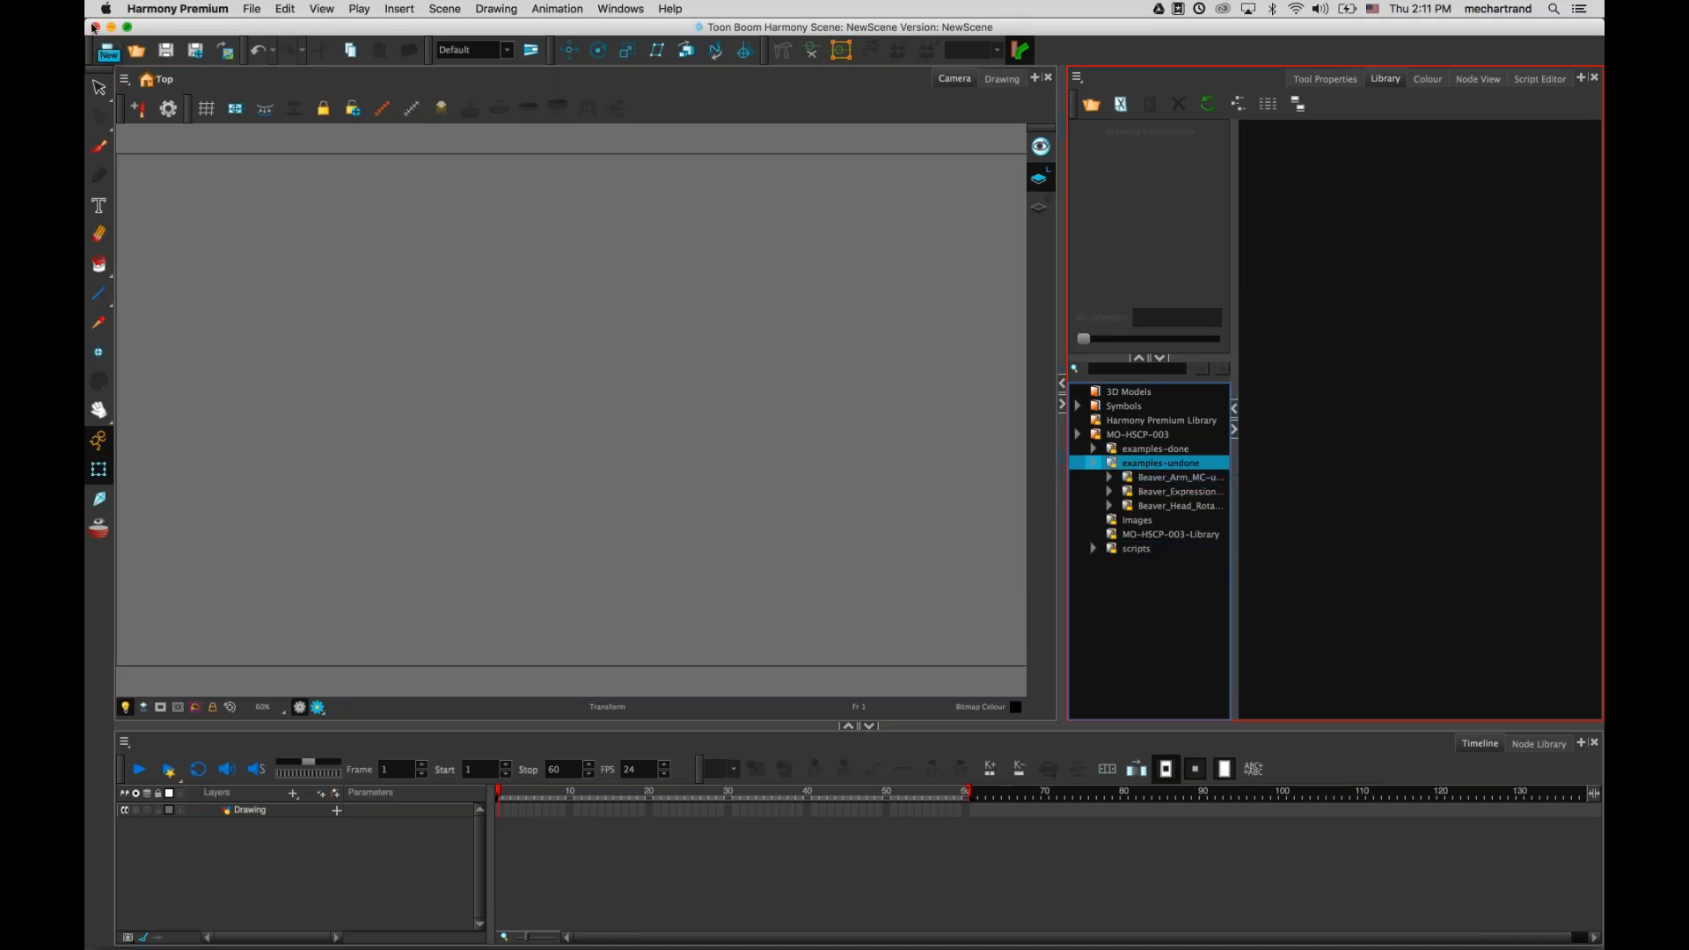
# - Close the current scene and open the Beaver_Arm_MC-undone .xstage file from the examples-undone folder inside the desktop's MO-HSCP-003 folder
pyautogui.click(107, 50)
pyautogui.click(796, 498)
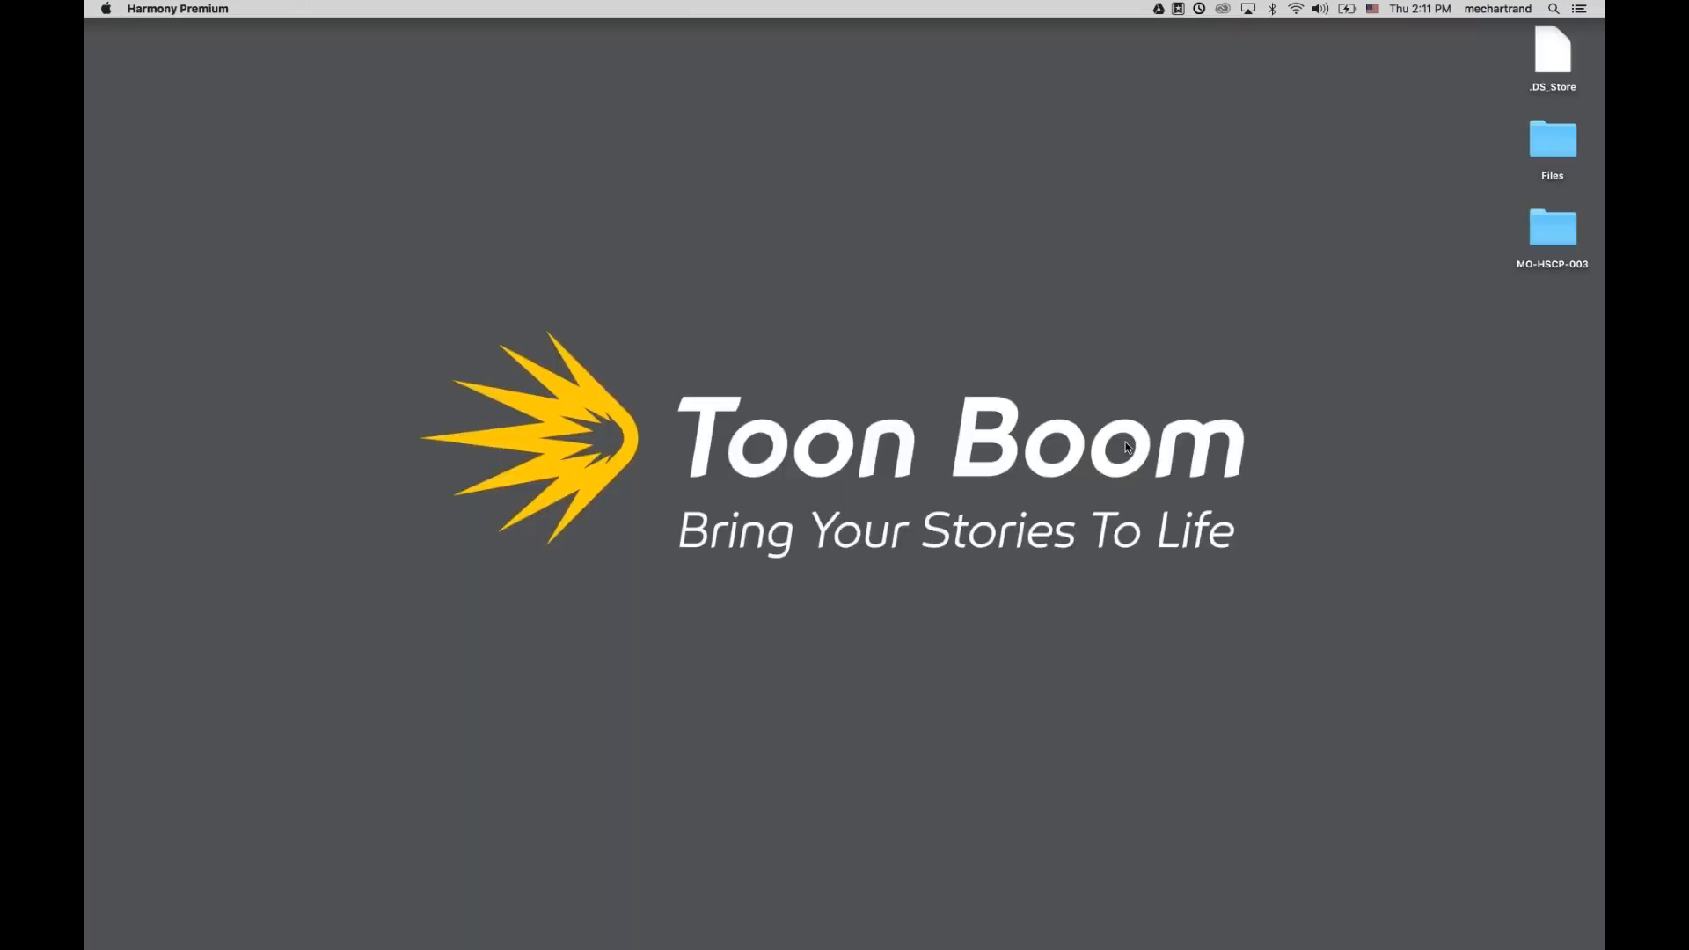
pyautogui.doubleClick(1545, 232)
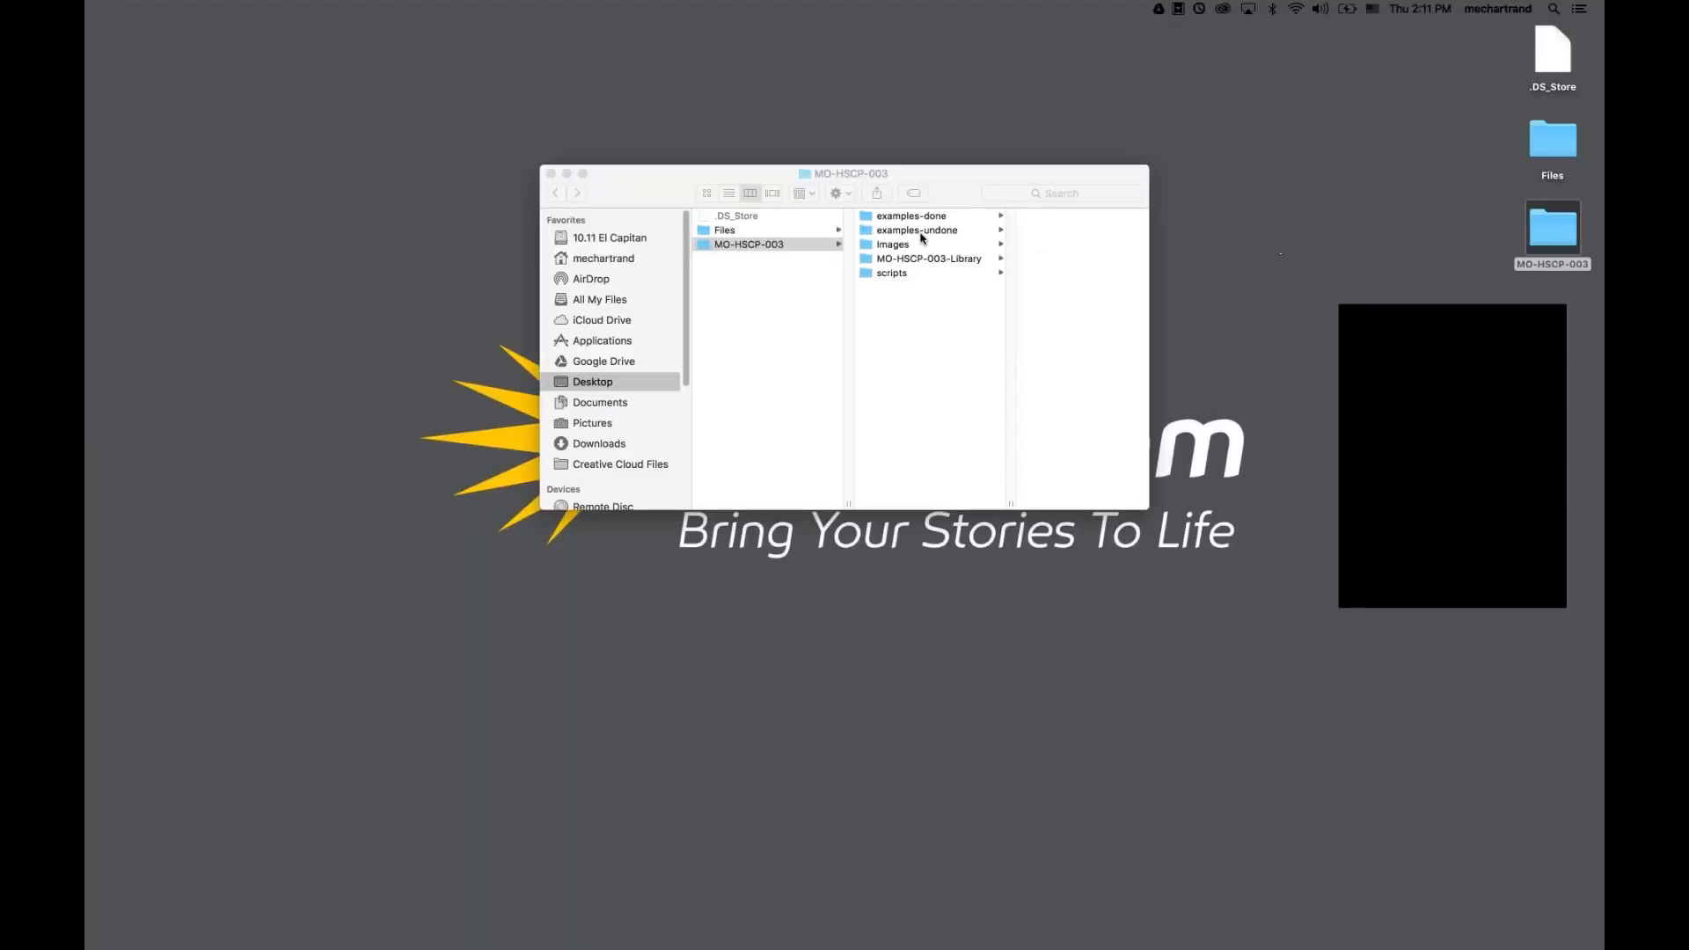
pyautogui.click(922, 233)
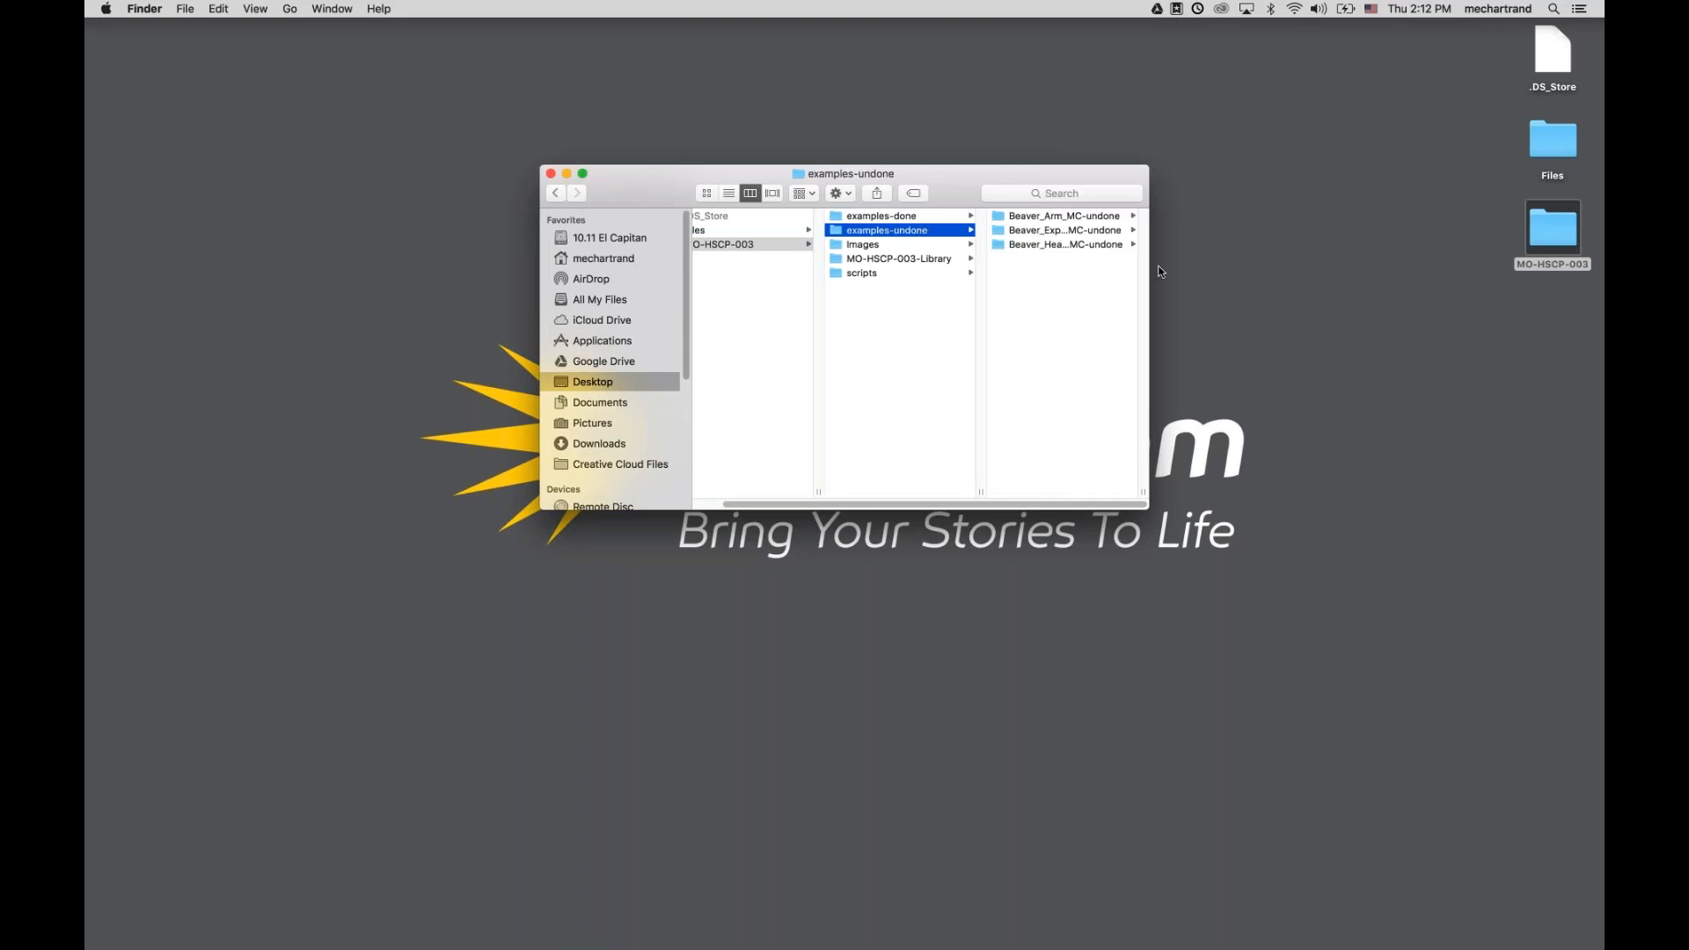
pyautogui.click(1071, 222)
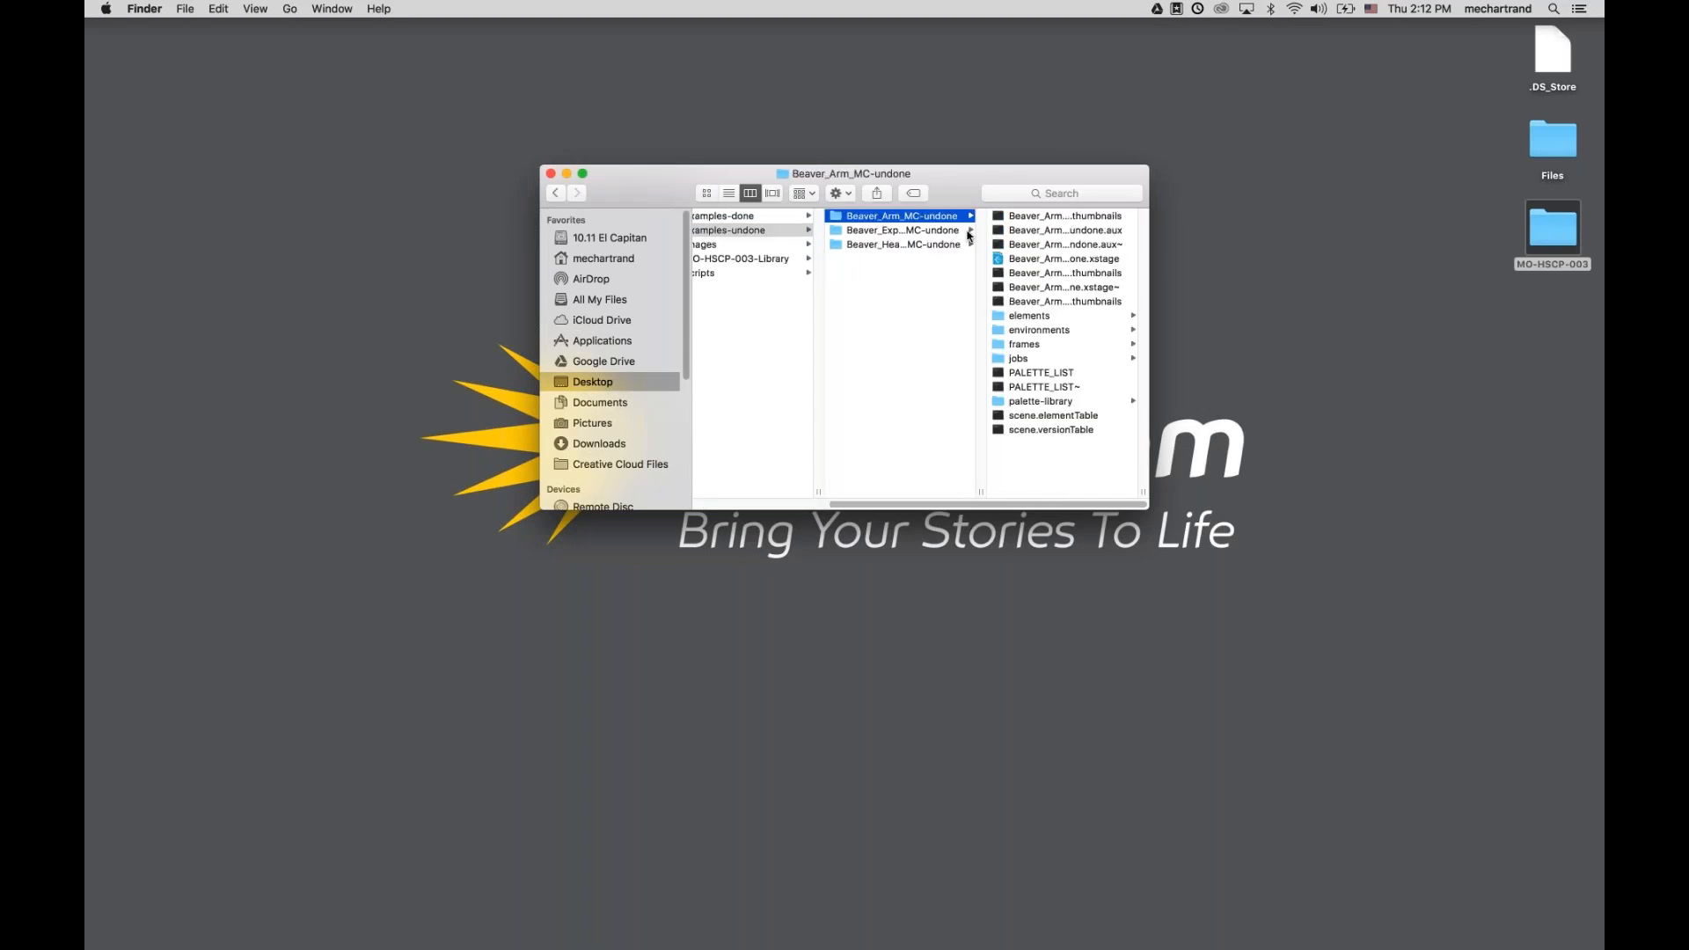
pyautogui.doubleClick(1035, 260)
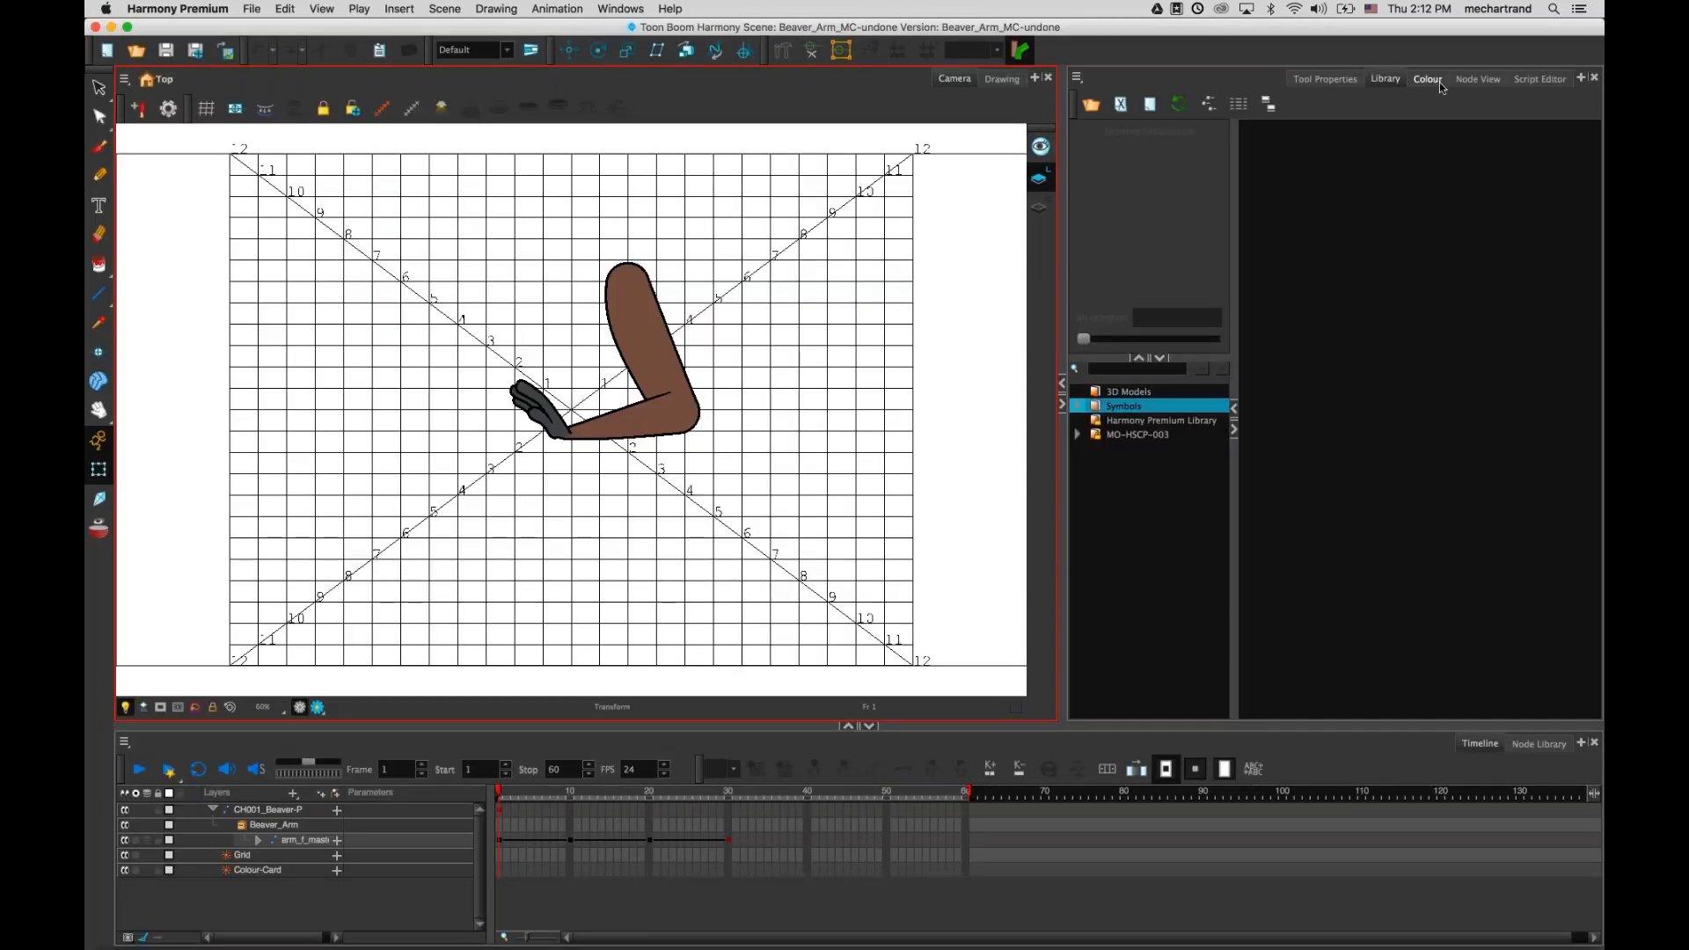
# - Examine the Beaver_Arm group in the node network and select the upper arm, forearm and hand in the camera view
pyautogui.click(1477, 79)
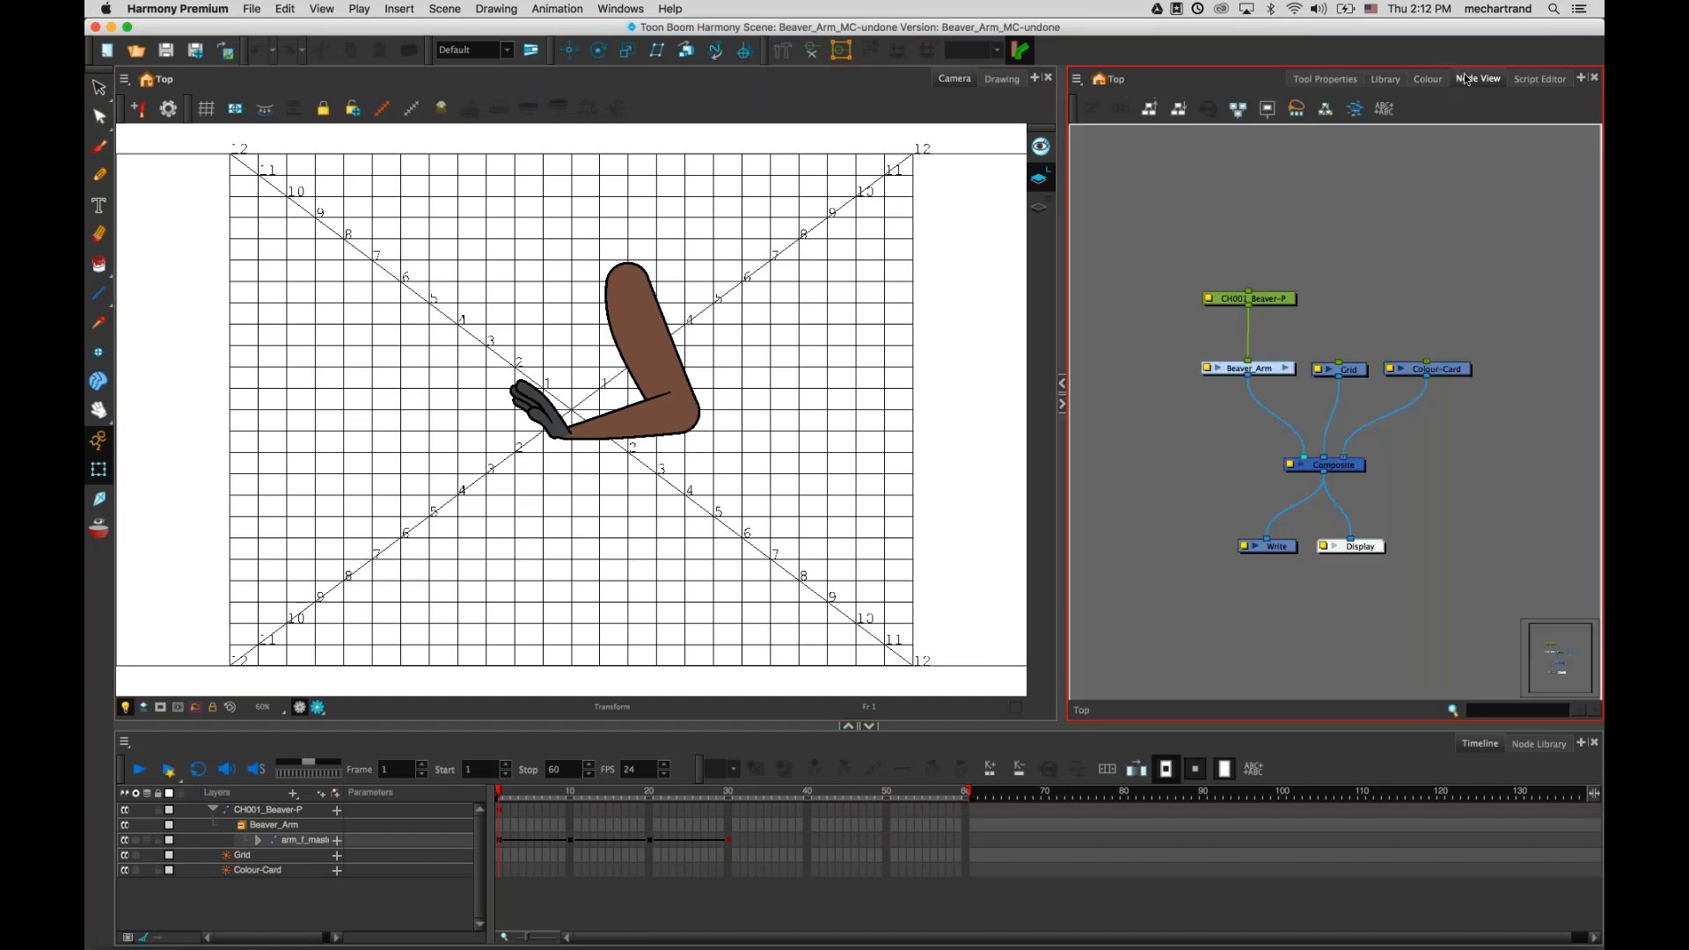
pyautogui.click(1278, 371)
pyautogui.click(1155, 453)
pyautogui.click(624, 332)
pyautogui.click(626, 417)
pyautogui.click(535, 406)
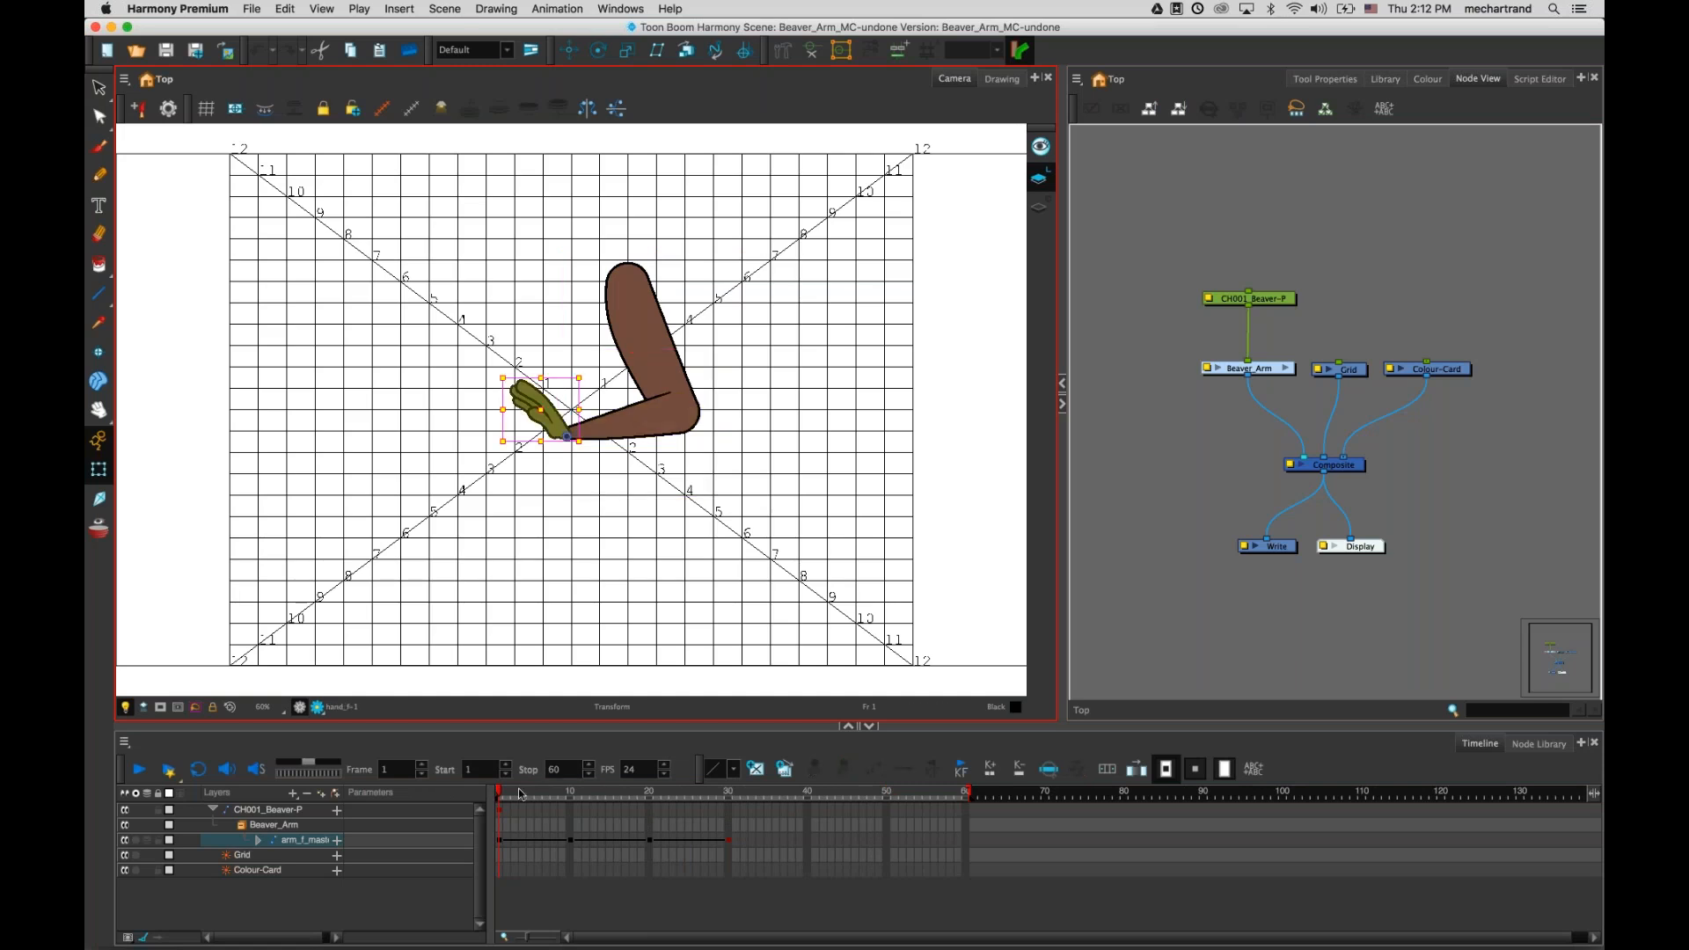
# - Review the arm's key poses at frames 10, 20 and 30, and return to frame 1
pyautogui.click(570, 798)
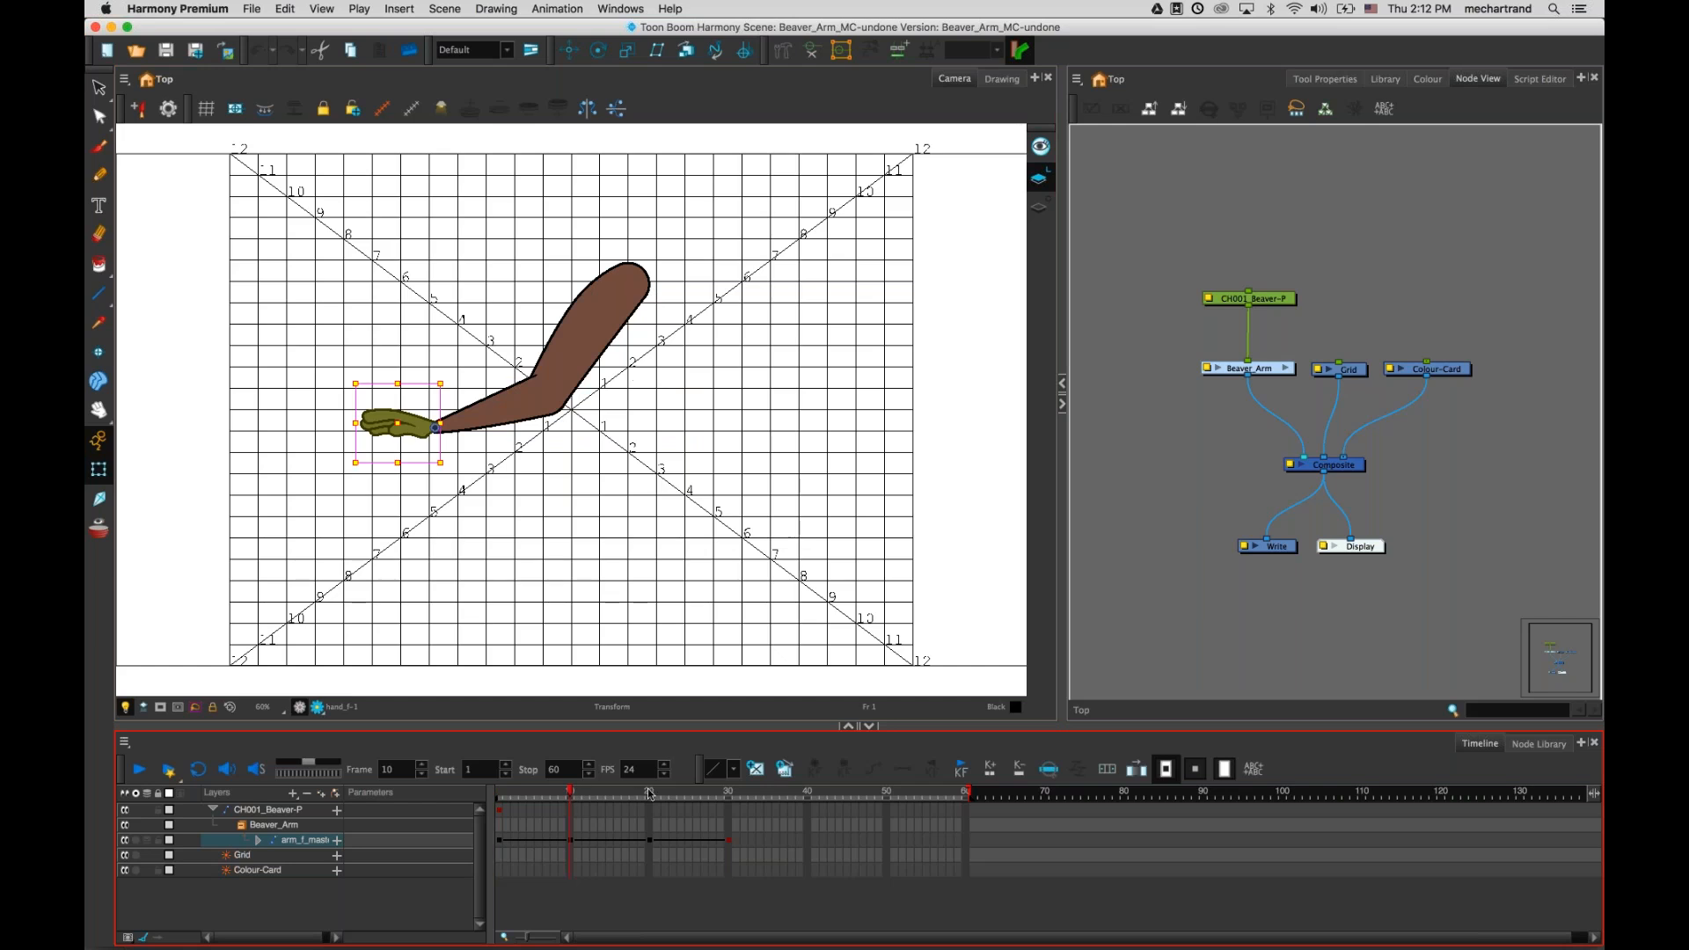
pyautogui.click(649, 795)
pyautogui.click(729, 795)
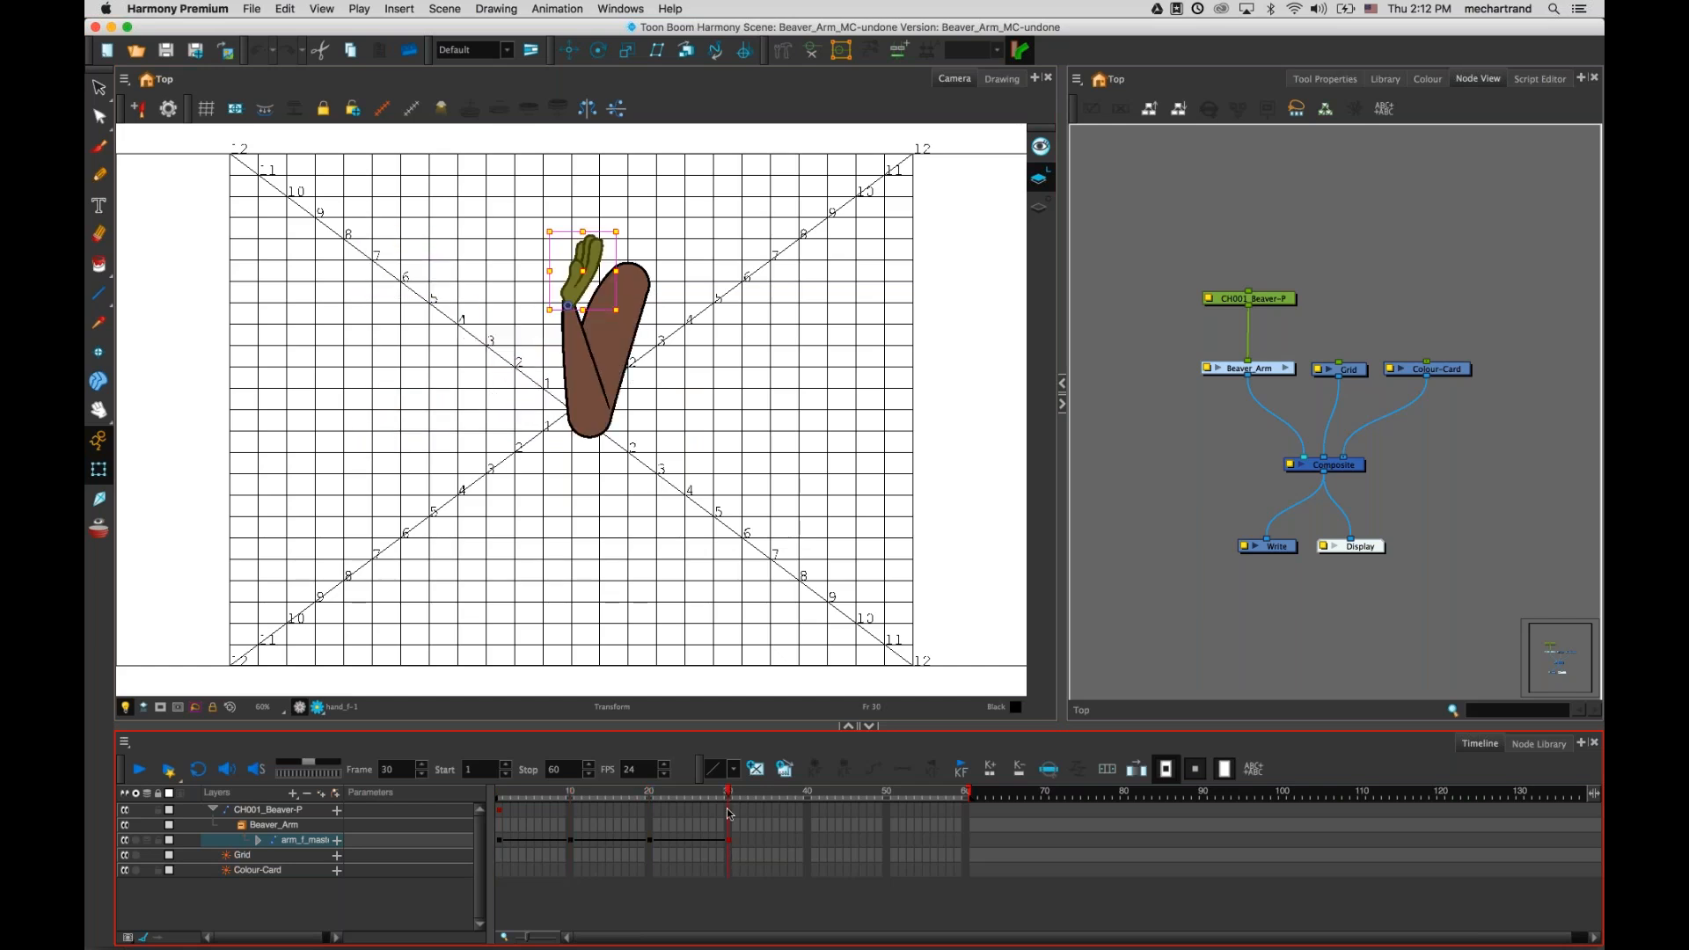
pyautogui.moveTo(712, 797); pyautogui.dragTo(491, 799)
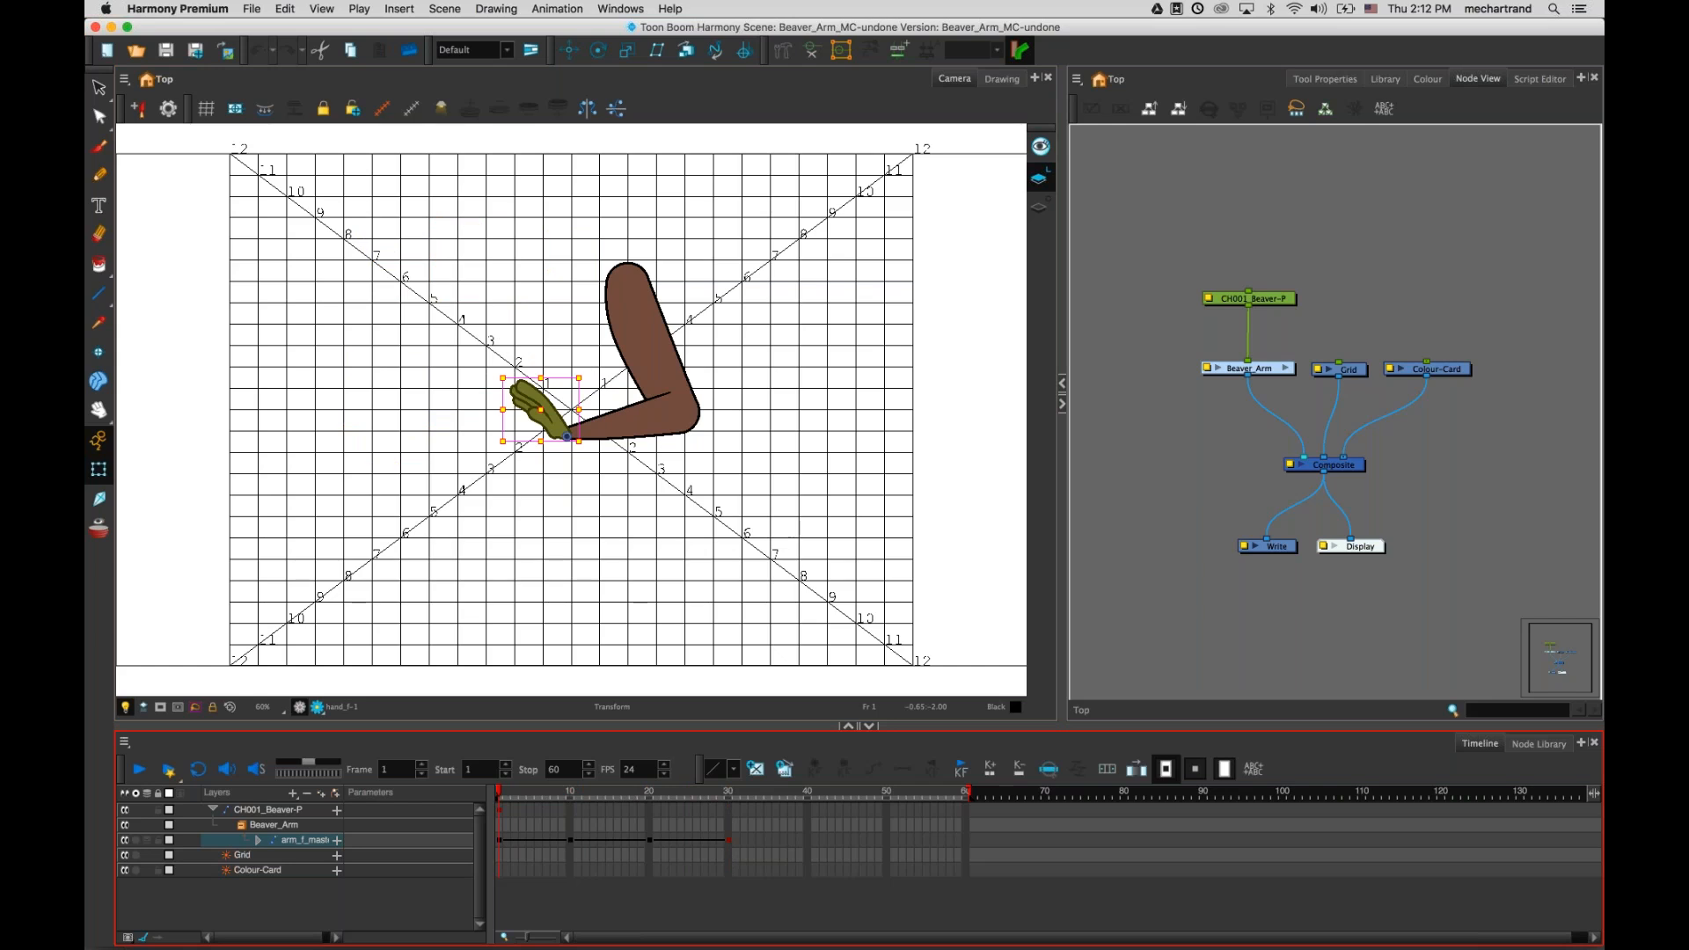
# - Import the Interpolation_Grid_Scripts template from the MO-HSCP-003-Library folder into the scene
pyautogui.click(1386, 80)
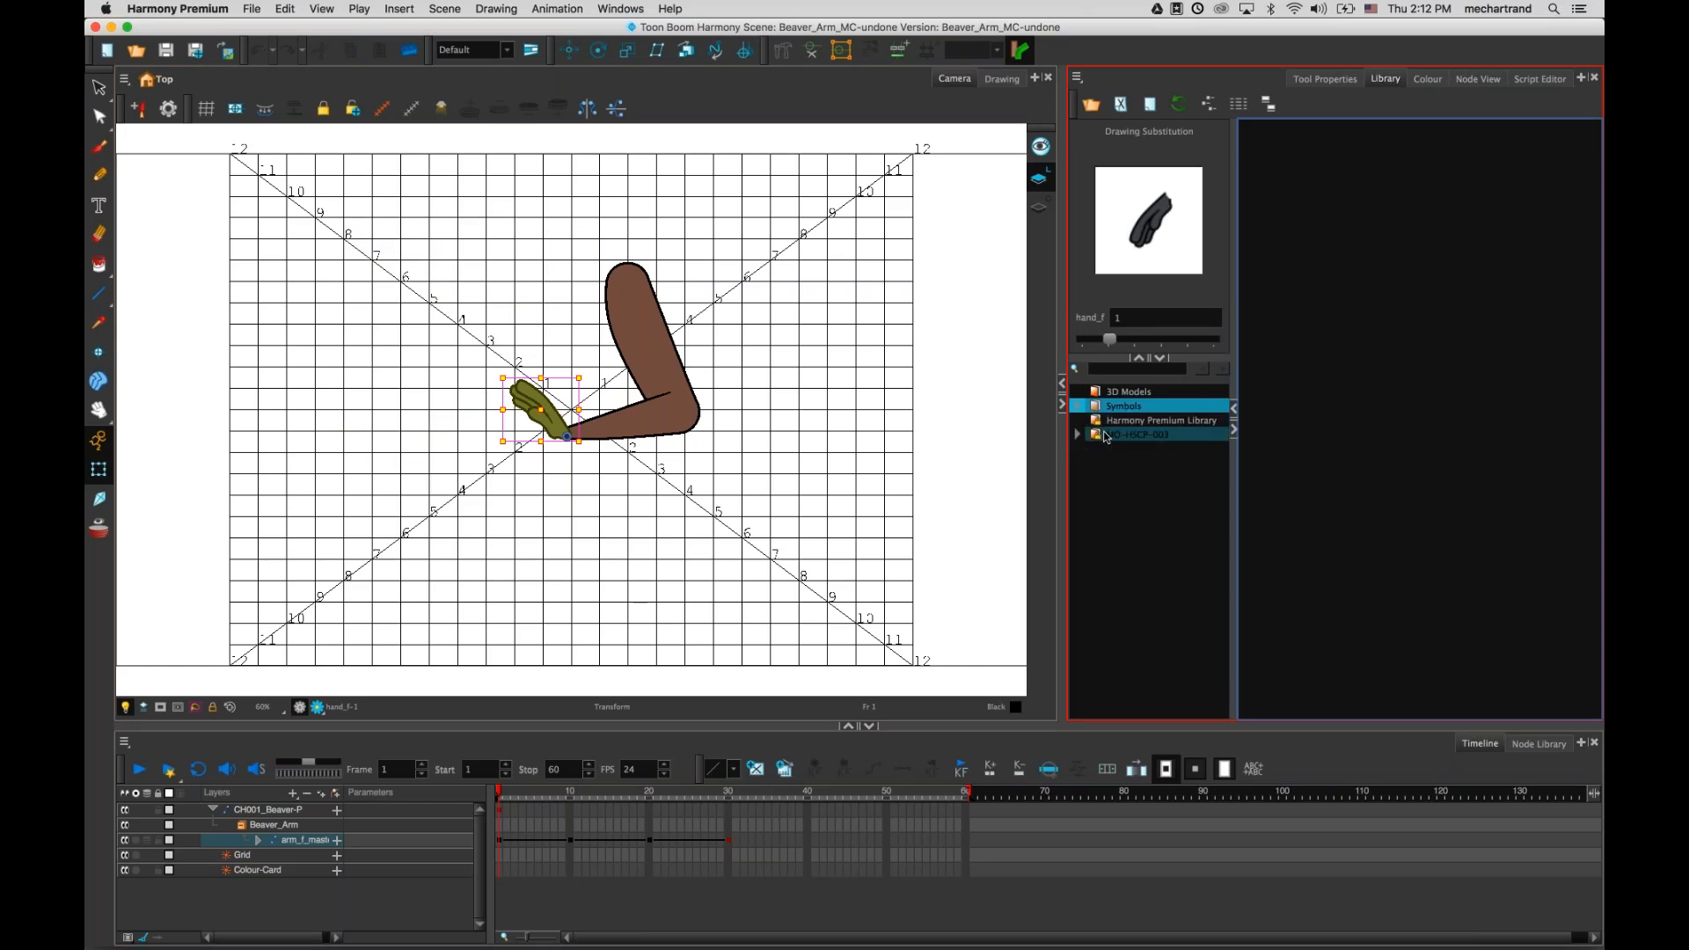
pyautogui.click(1076, 437)
pyautogui.click(1076, 436)
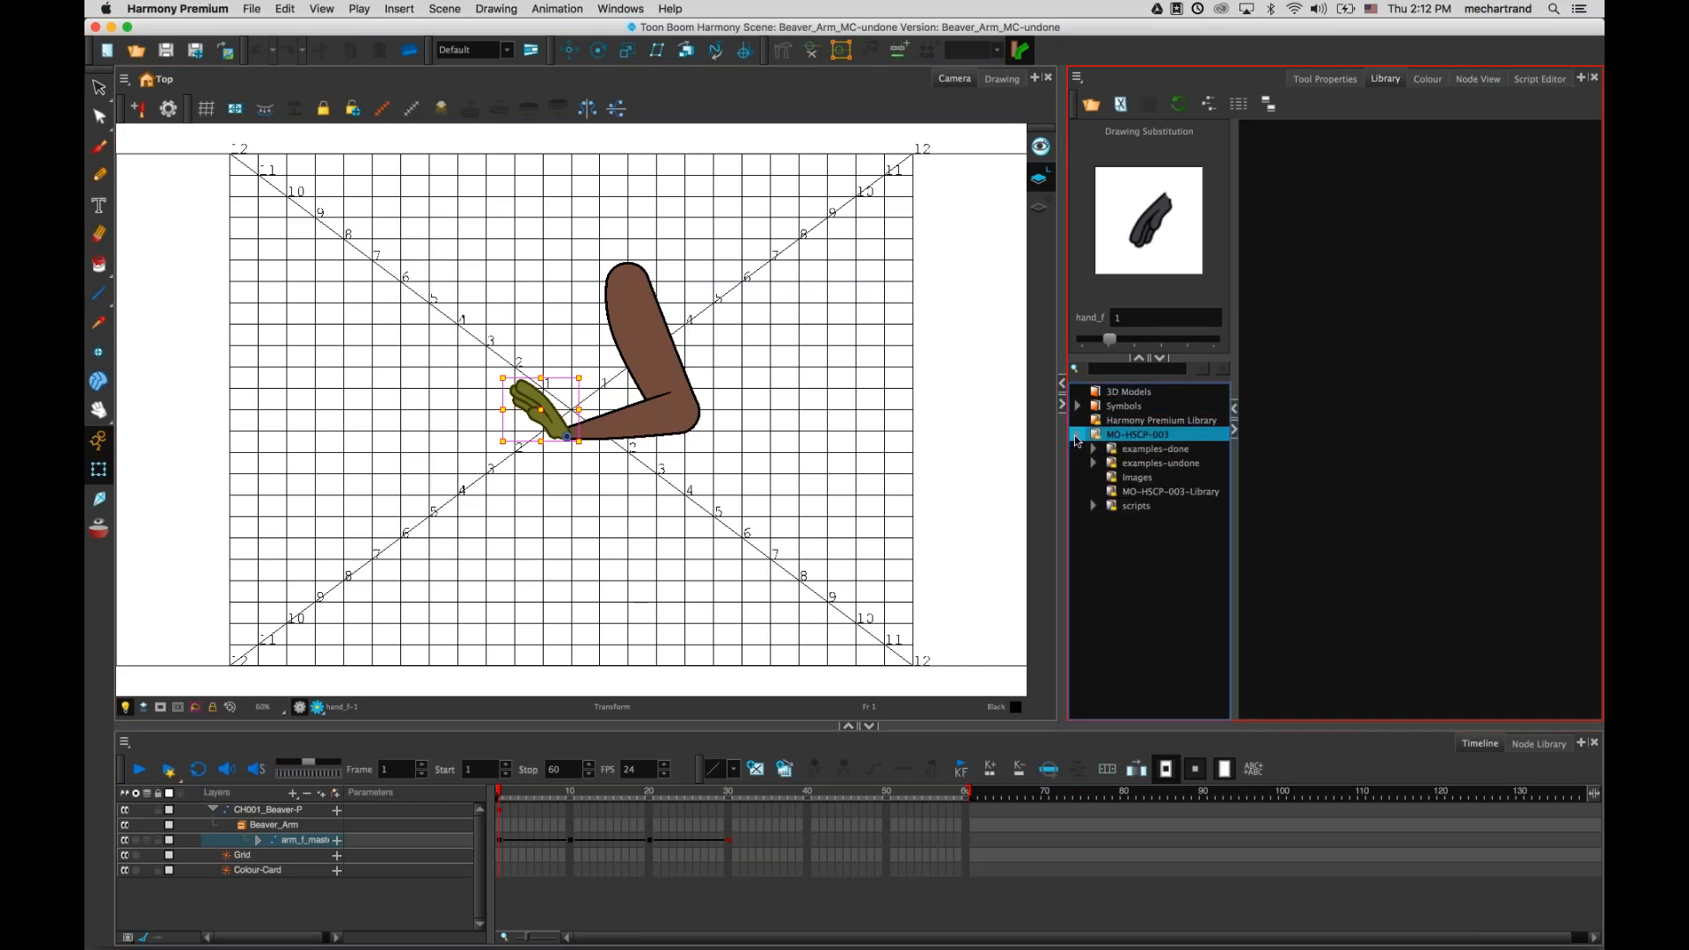
pyautogui.click(1135, 493)
pyautogui.click(1368, 511)
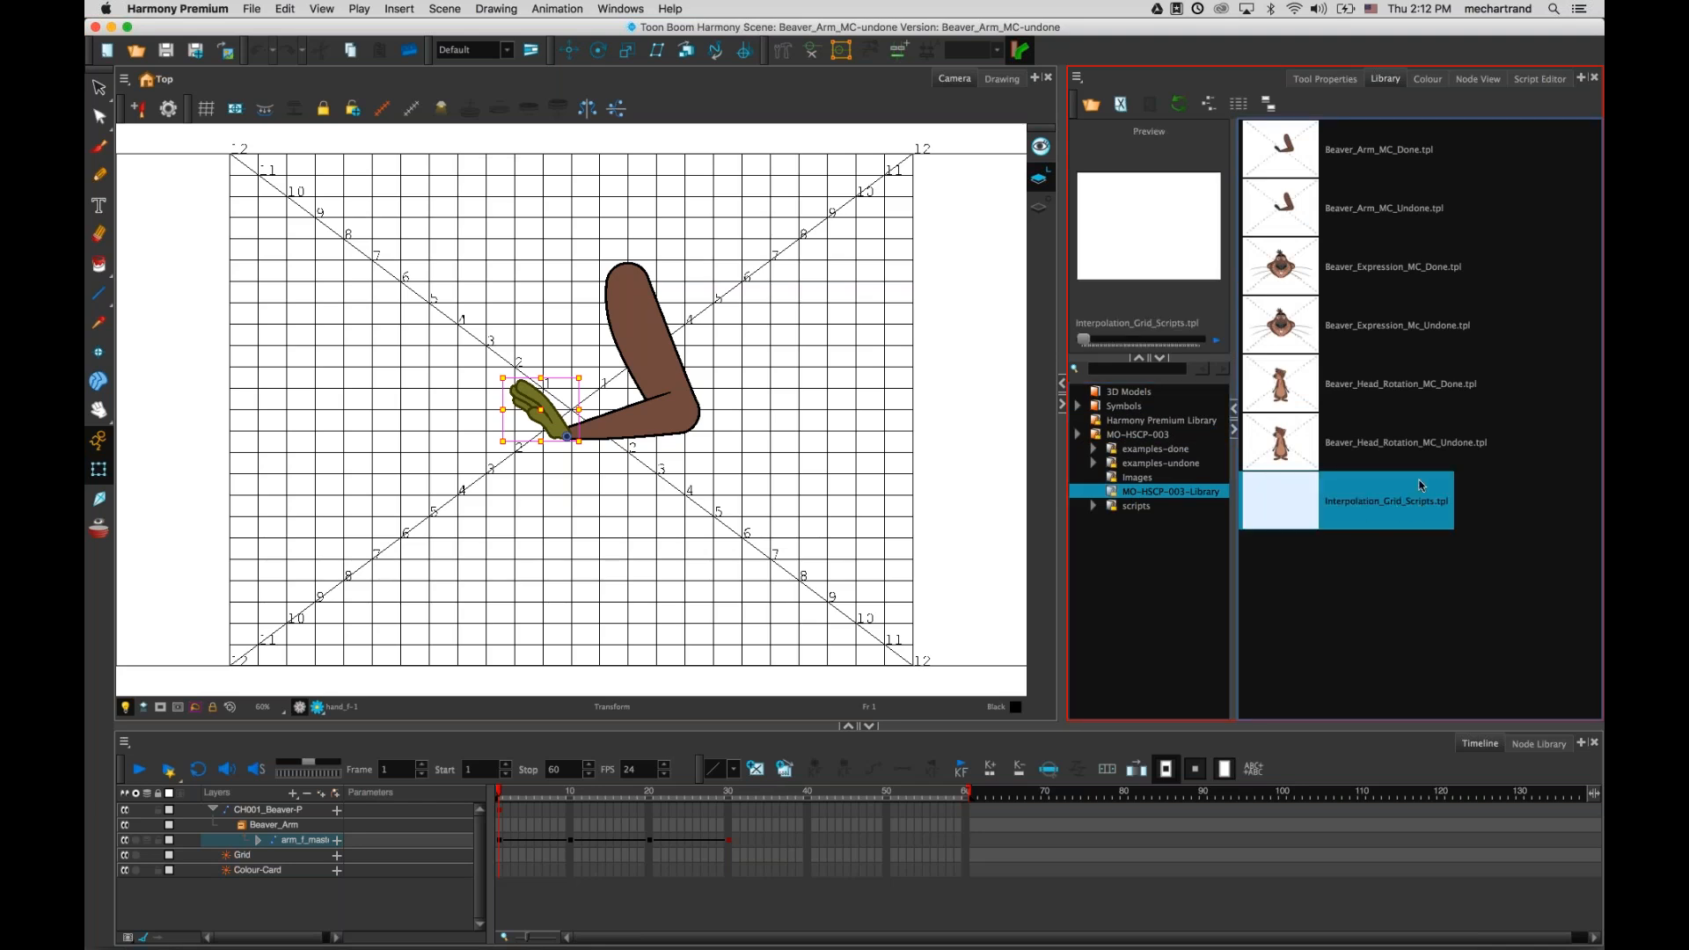
pyautogui.moveTo(1418, 482); pyautogui.dragTo(639, 356)
# - Move the Interpolation_Grid_Scripts node beside the Beaver_Arm group, clear of the Composite node, in the node network
pyautogui.click(1478, 79)
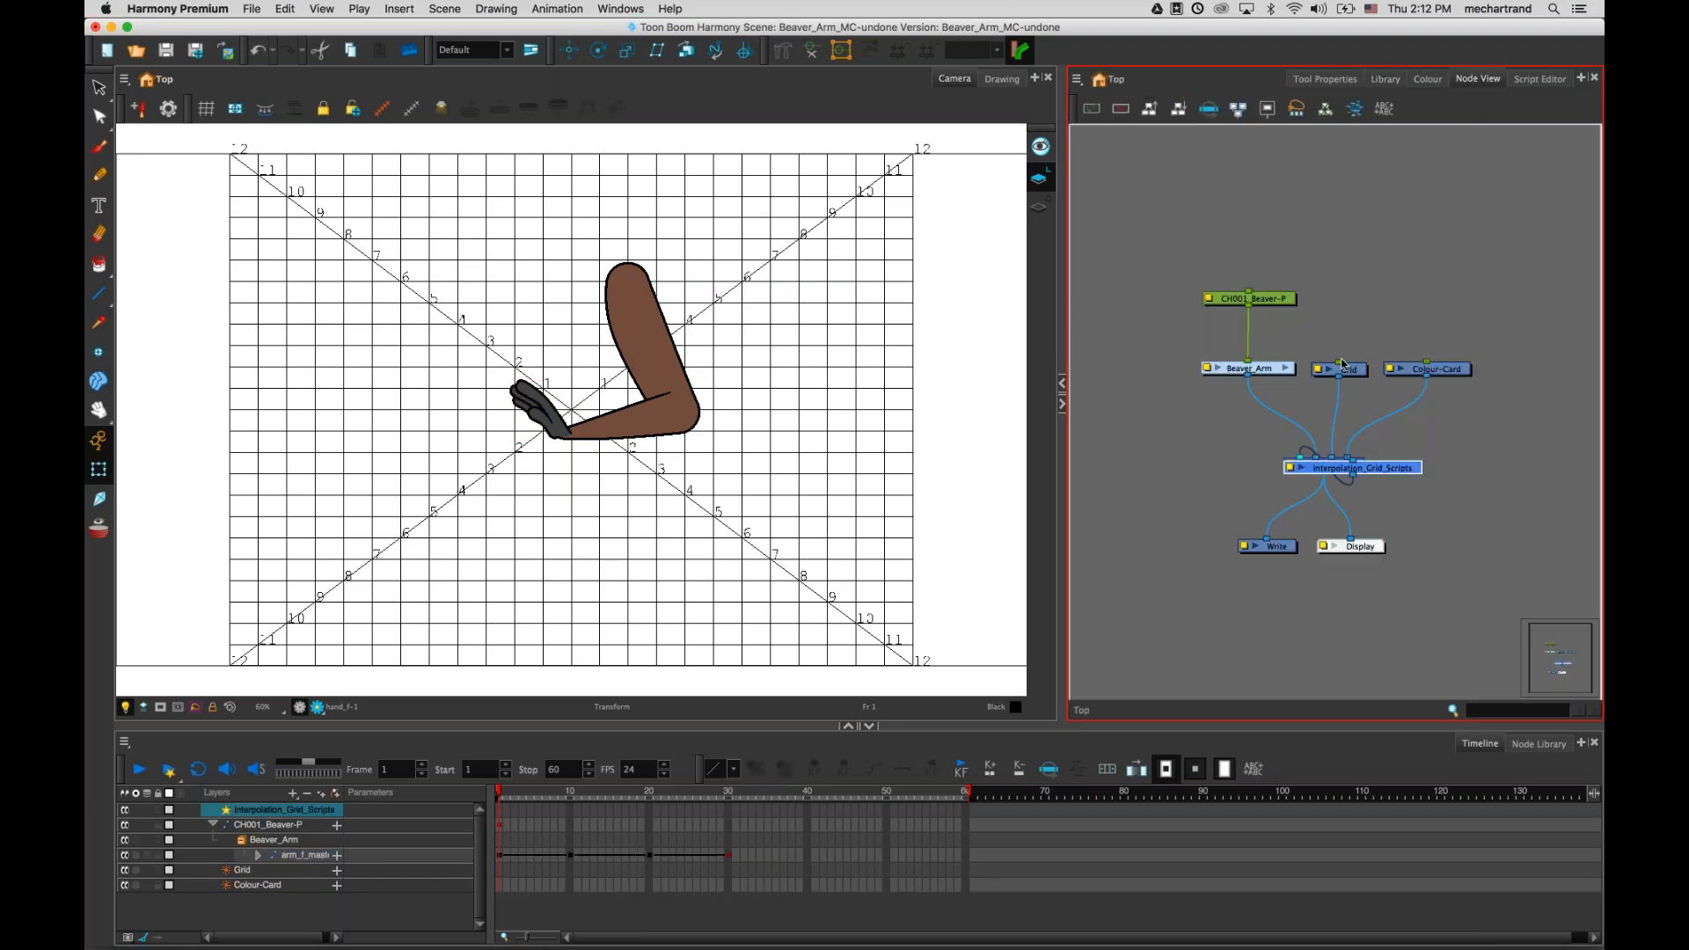
pyautogui.moveTo(1379, 468); pyautogui.dragTo(1220, 344)
pyautogui.click(1166, 356)
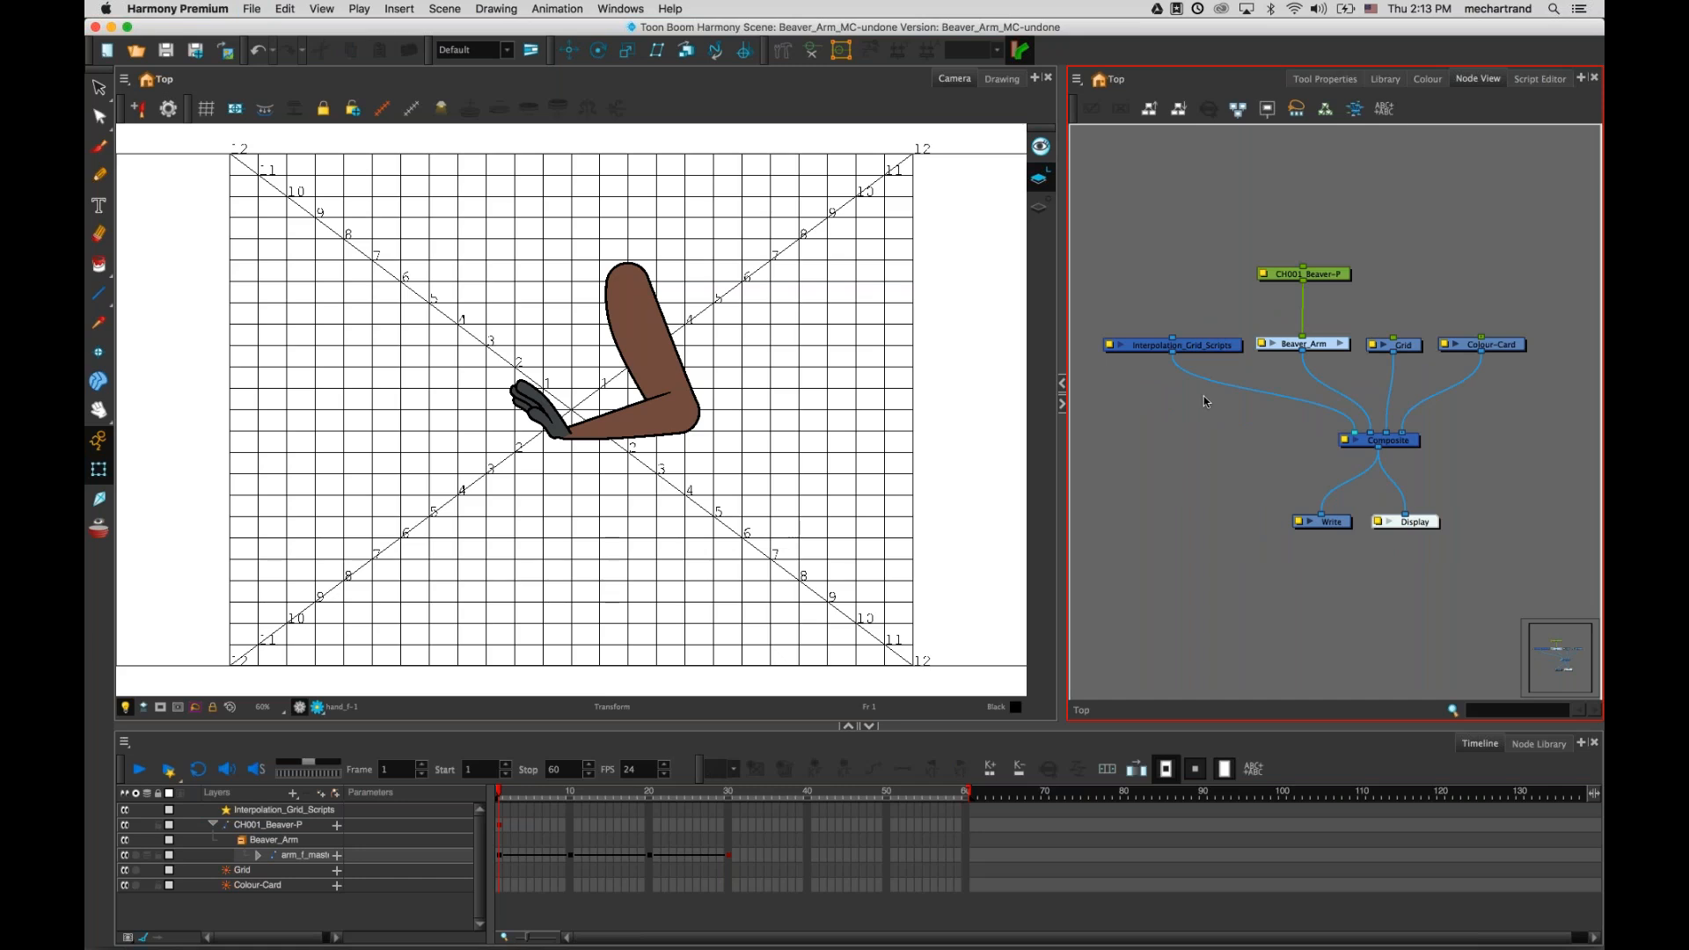
# - Set the Script Editor's scope to Project to check the available scripts
pyautogui.click(1539, 78)
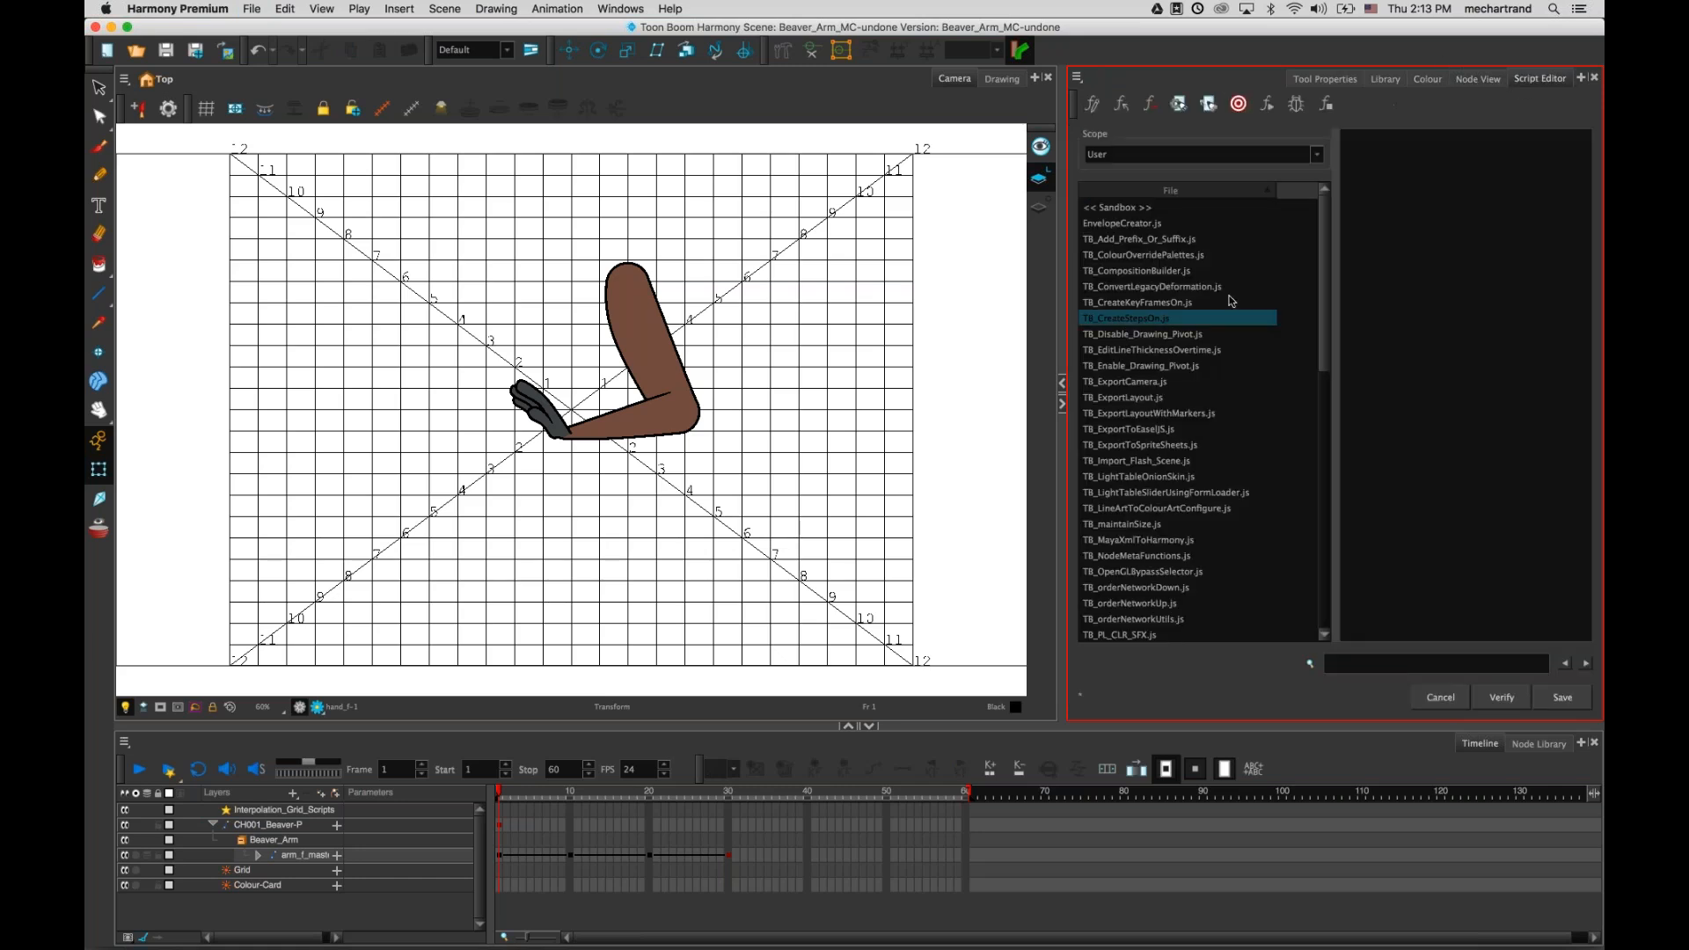
pyautogui.click(1116, 154)
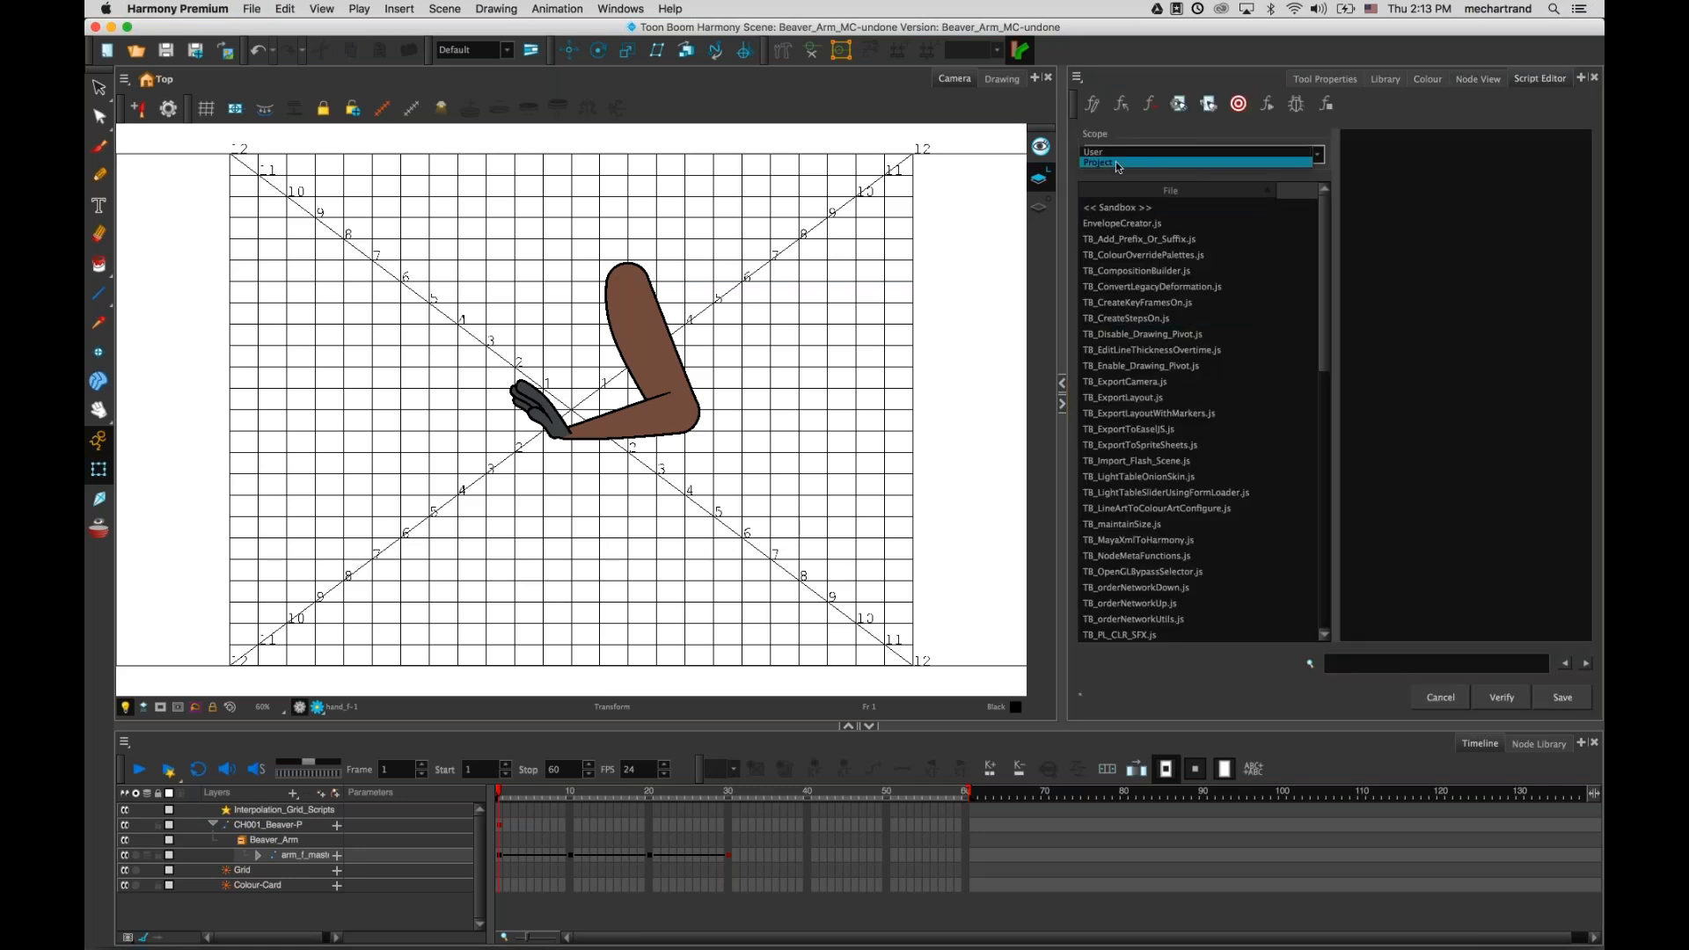
pyautogui.click(1118, 165)
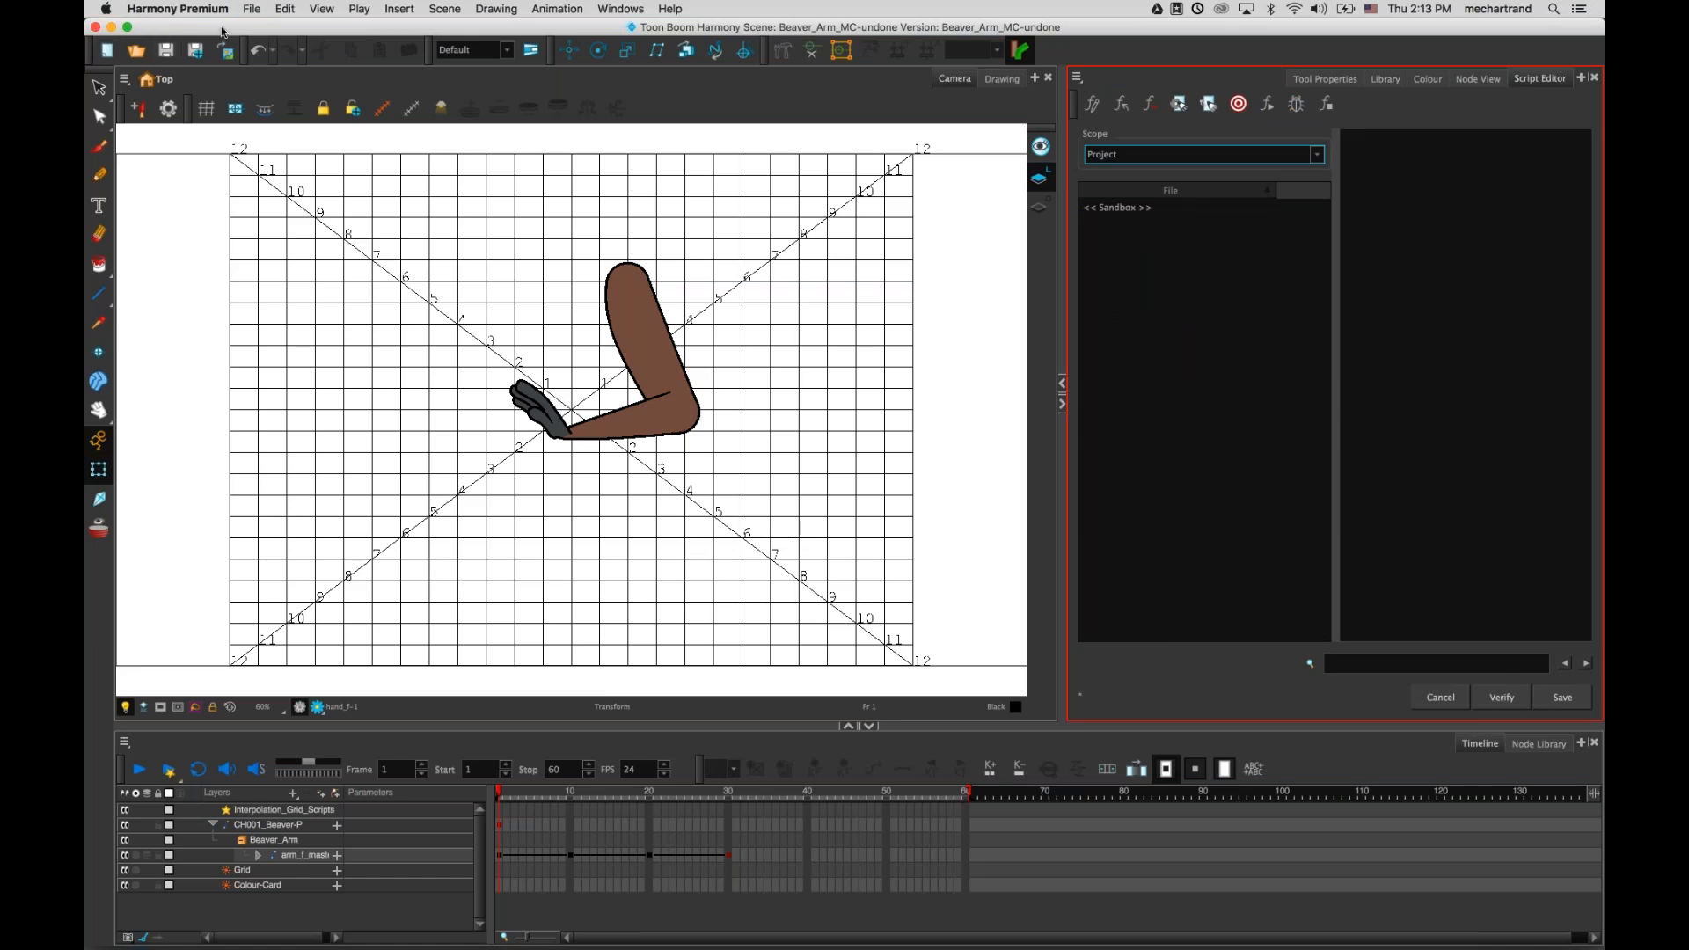
# - Reopen the Beaver_Arm_MC-undone scene from the recent files
pyautogui.click(252, 9)
pyautogui.moveTo(280, 61)
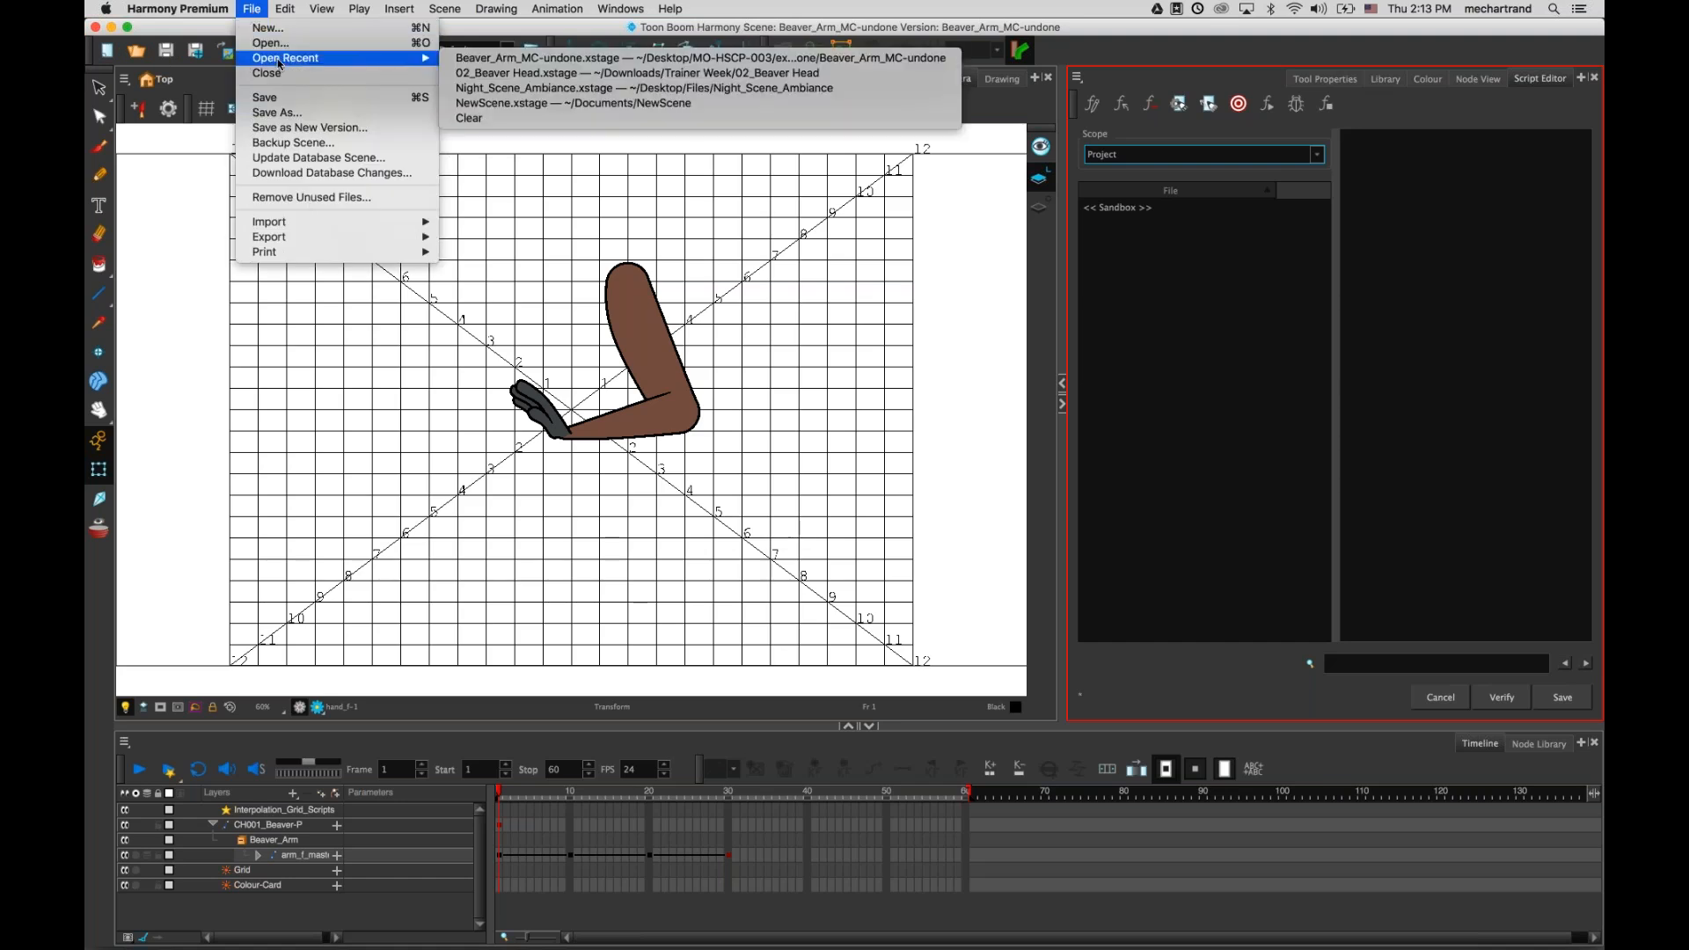
pyautogui.click(459, 59)
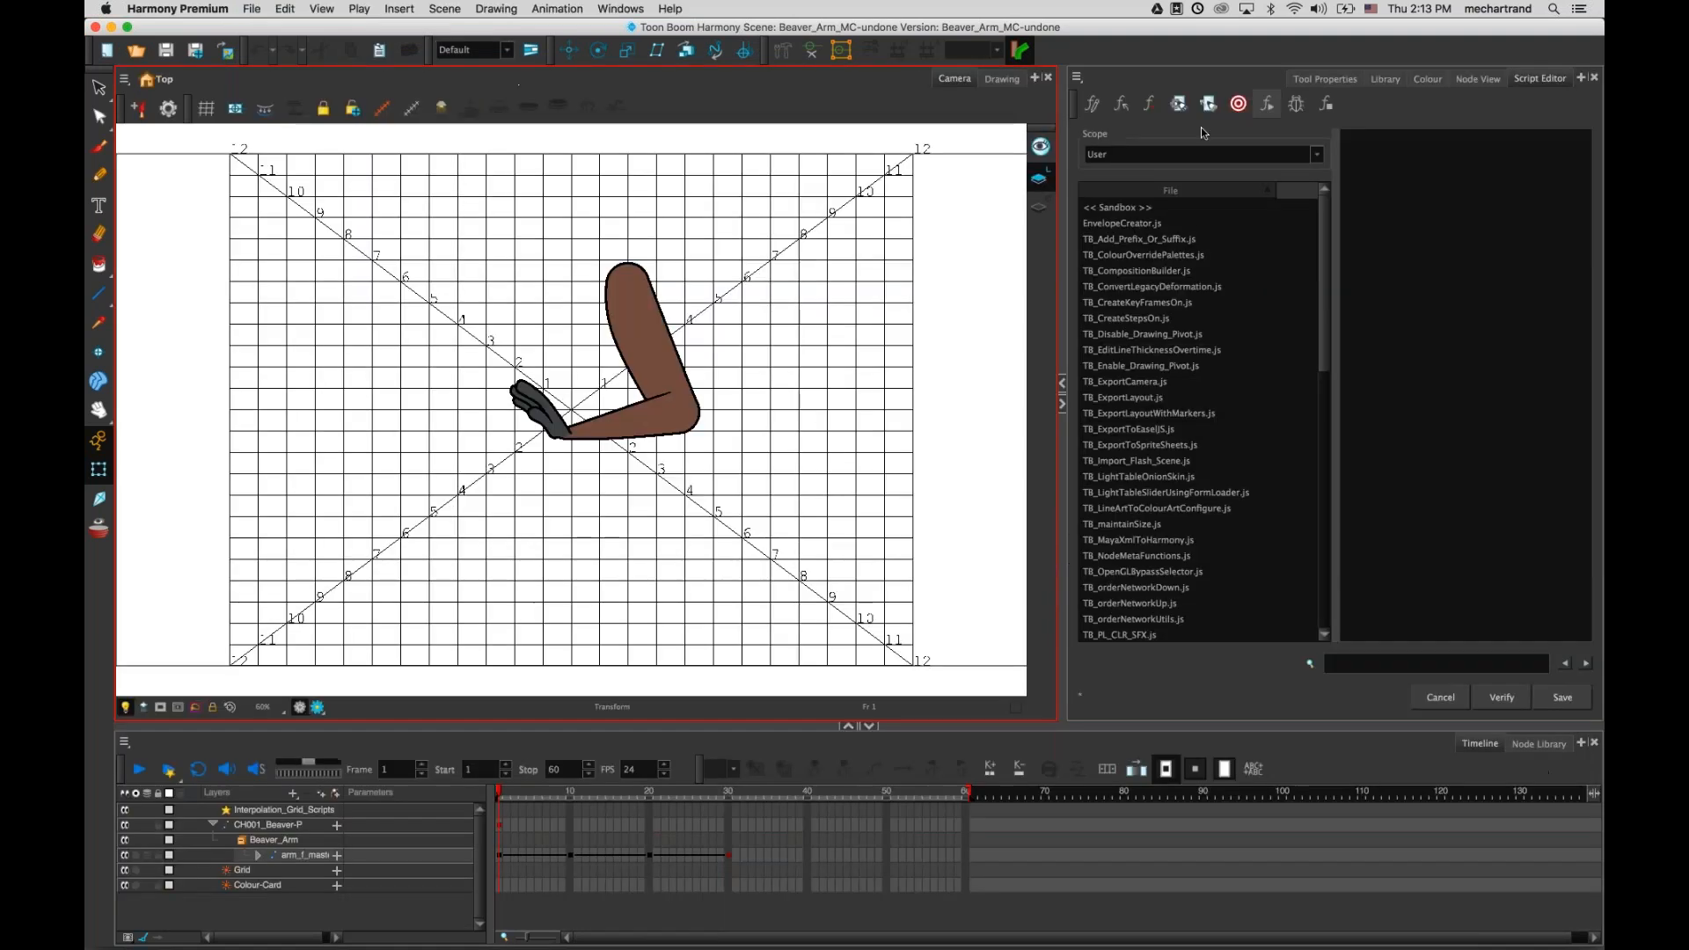
# - Set the Script Editor's scope to Project and widen the file list and its File column to read the script paths
pyautogui.click(1172, 157)
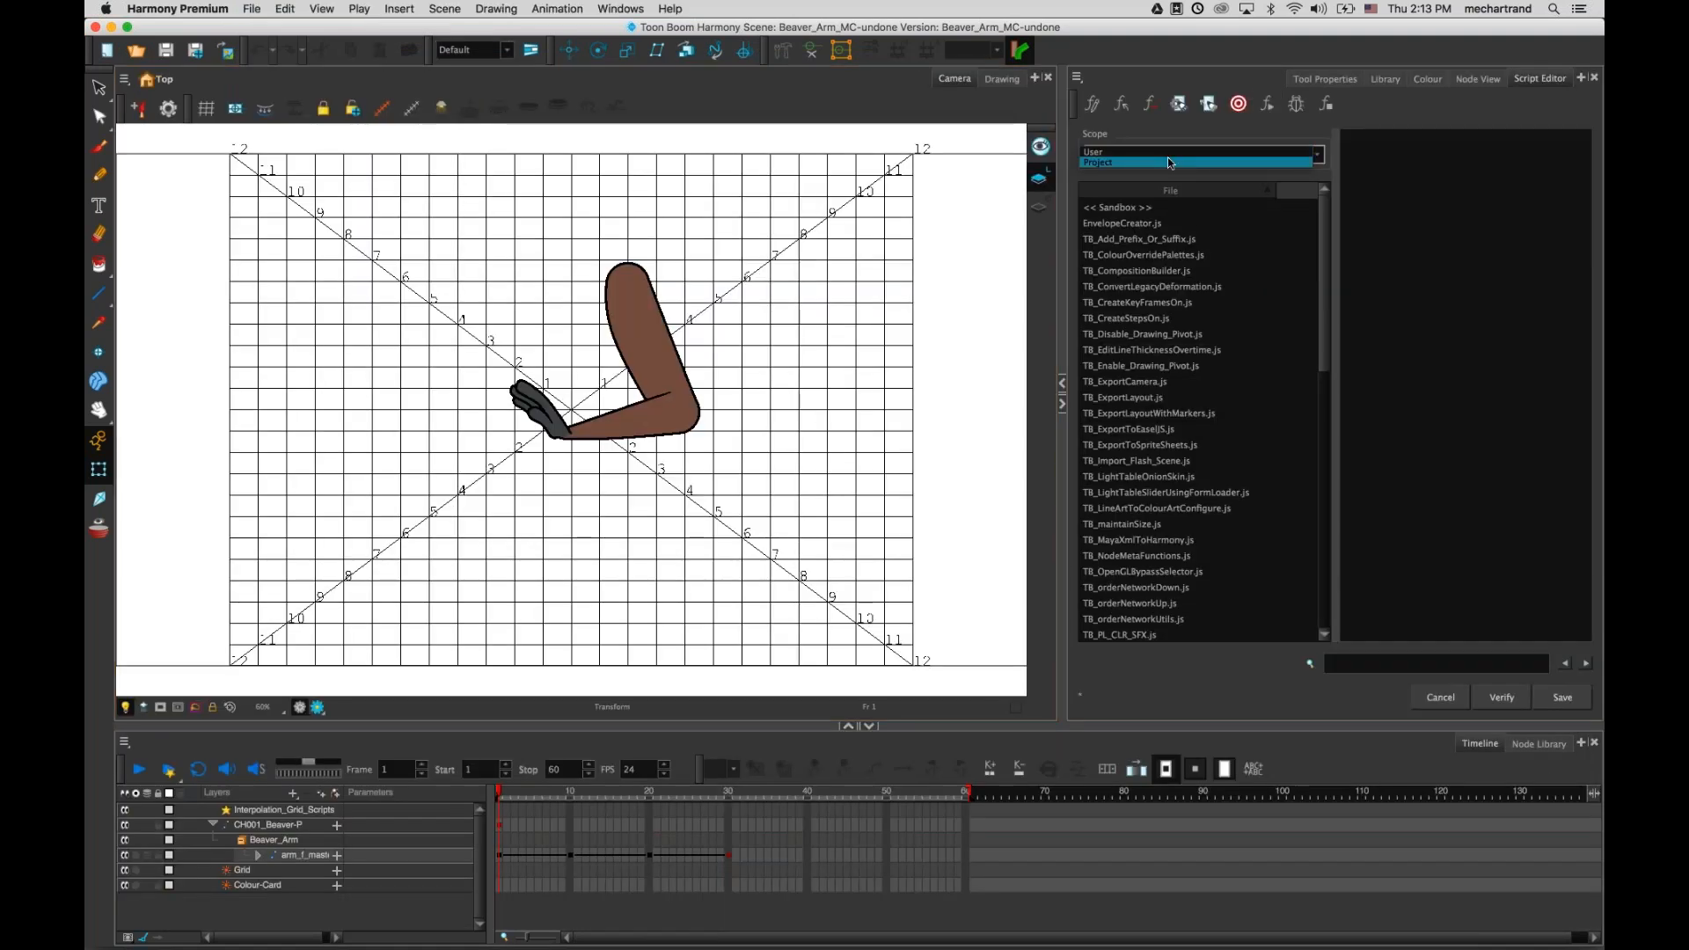
pyautogui.click(1170, 163)
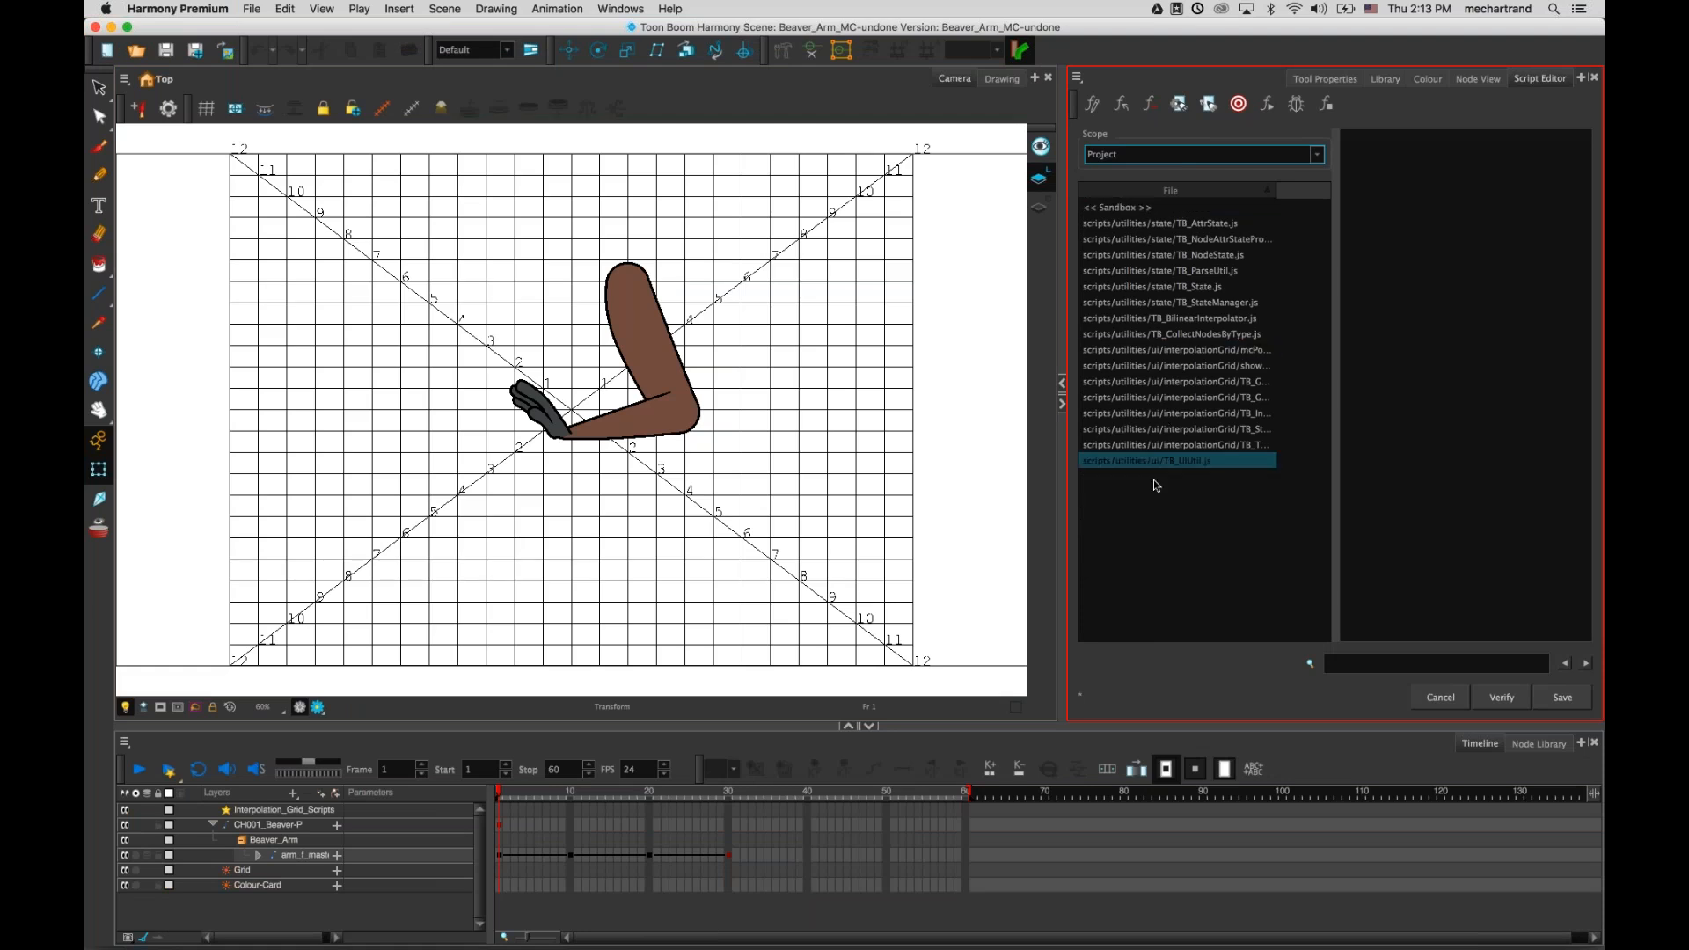
pyautogui.moveTo(1335, 434); pyautogui.dragTo(1402, 425)
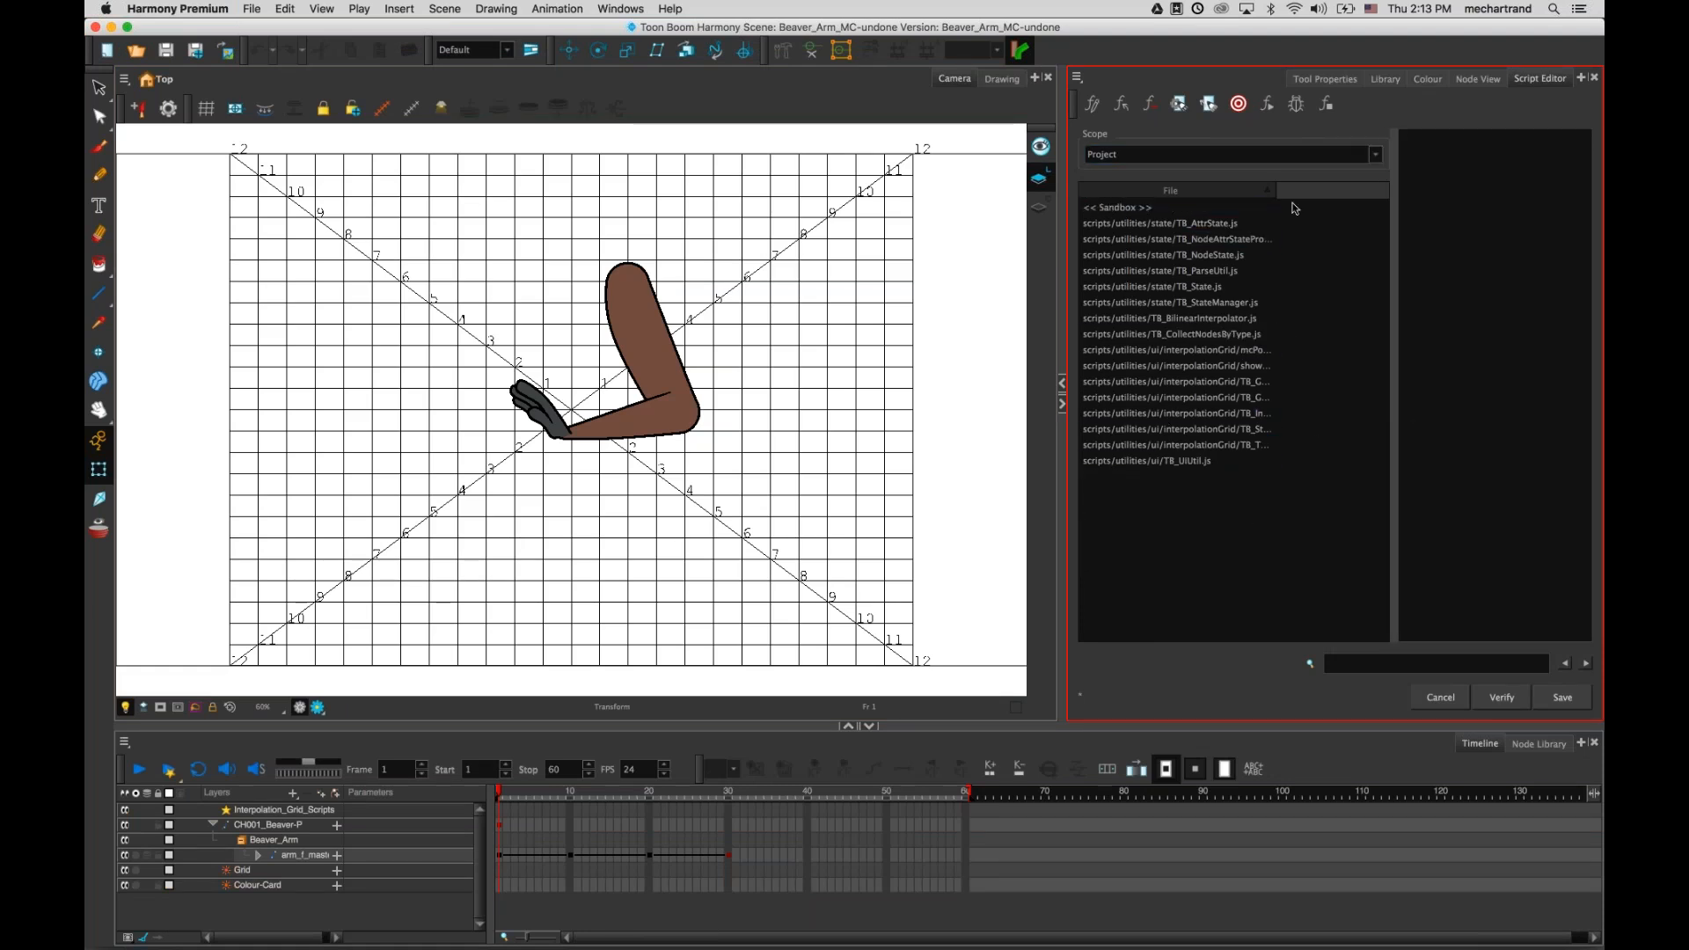
pyautogui.moveTo(1280, 199); pyautogui.dragTo(1320, 198)
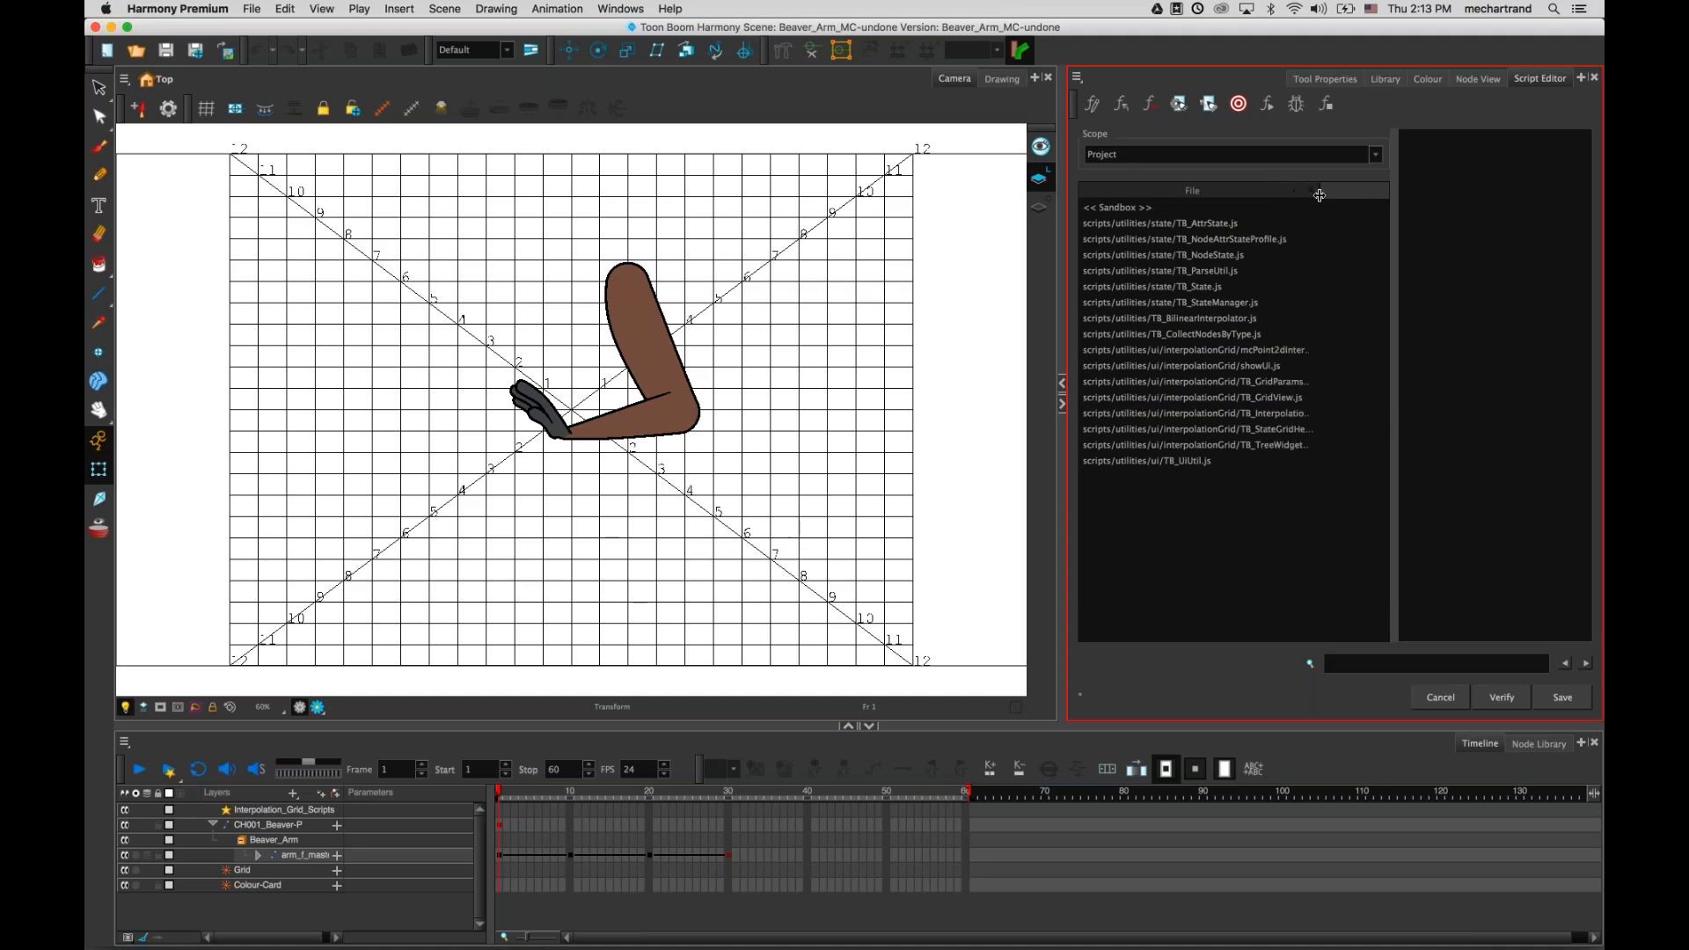
# - Run the showUI function of the interpolationGrid/showUi.js script to open the Interpolation Grid
pyautogui.click(1197, 368)
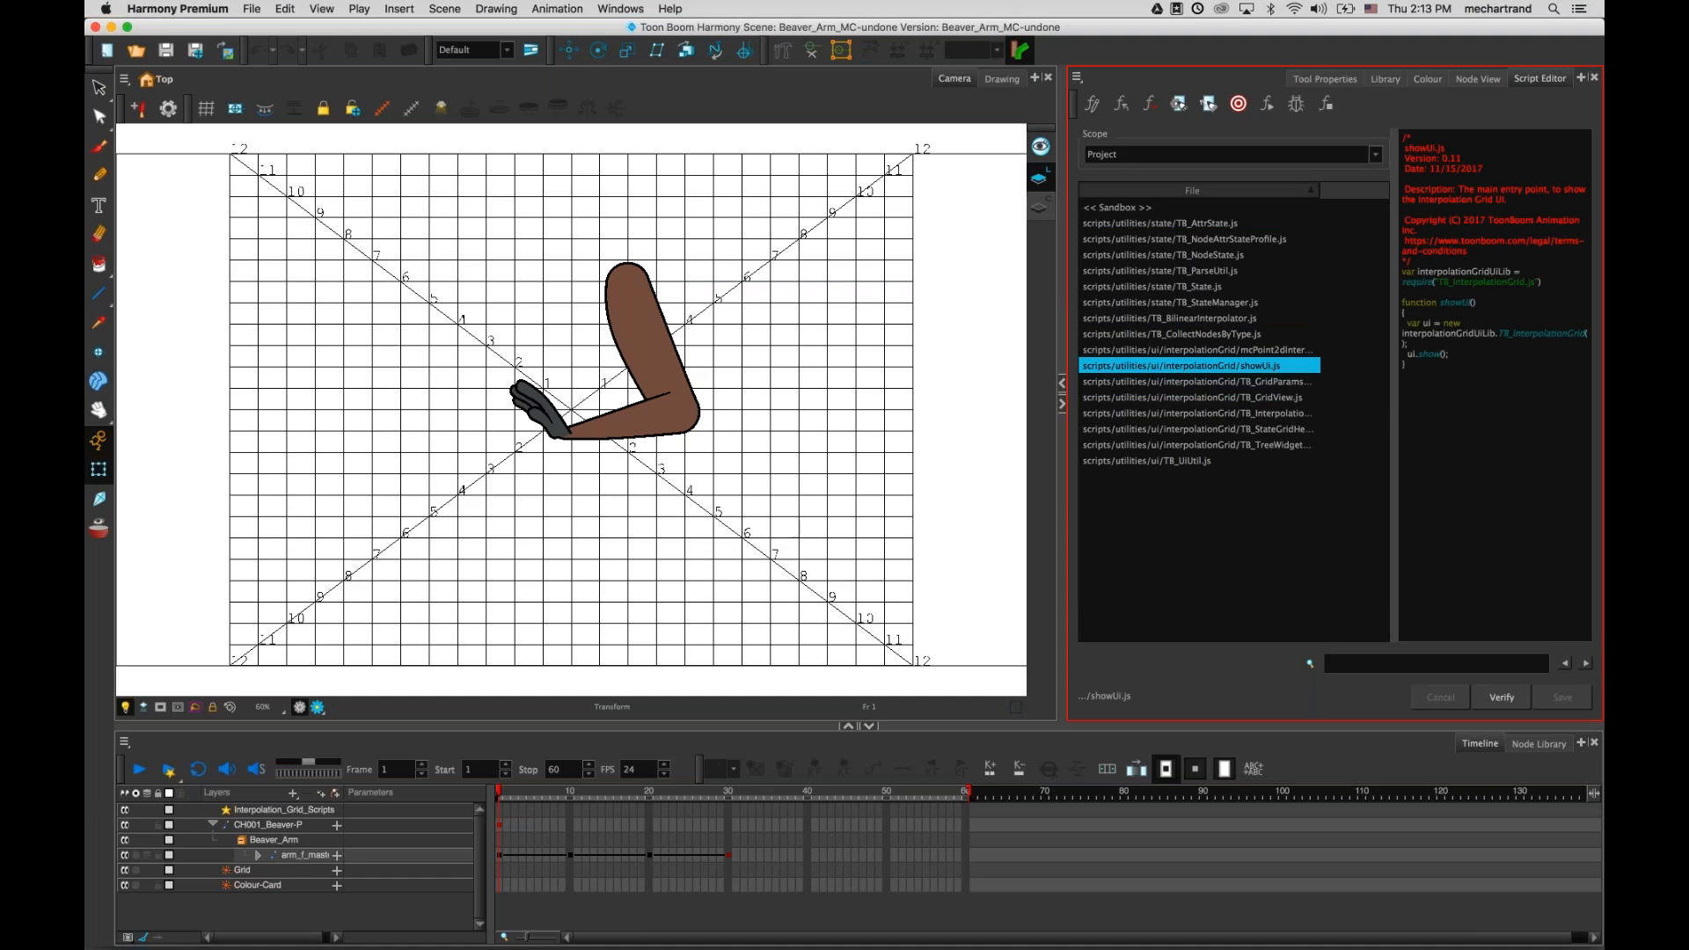
pyautogui.click(1278, 112)
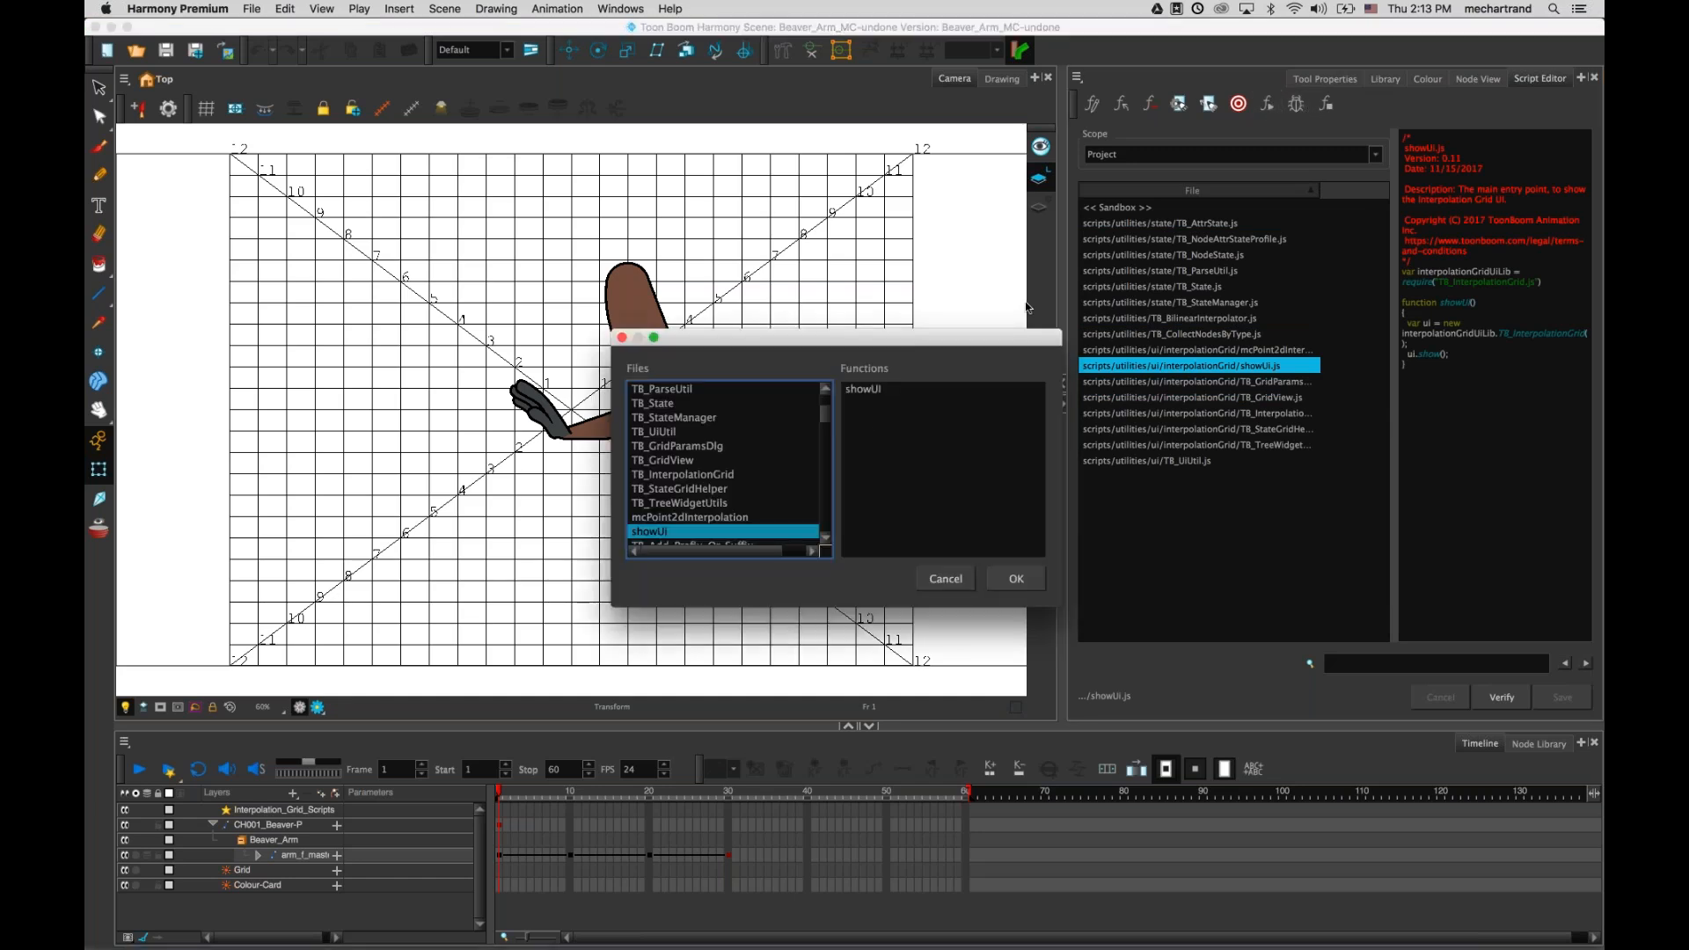
pyautogui.click(871, 392)
pyautogui.click(1012, 578)
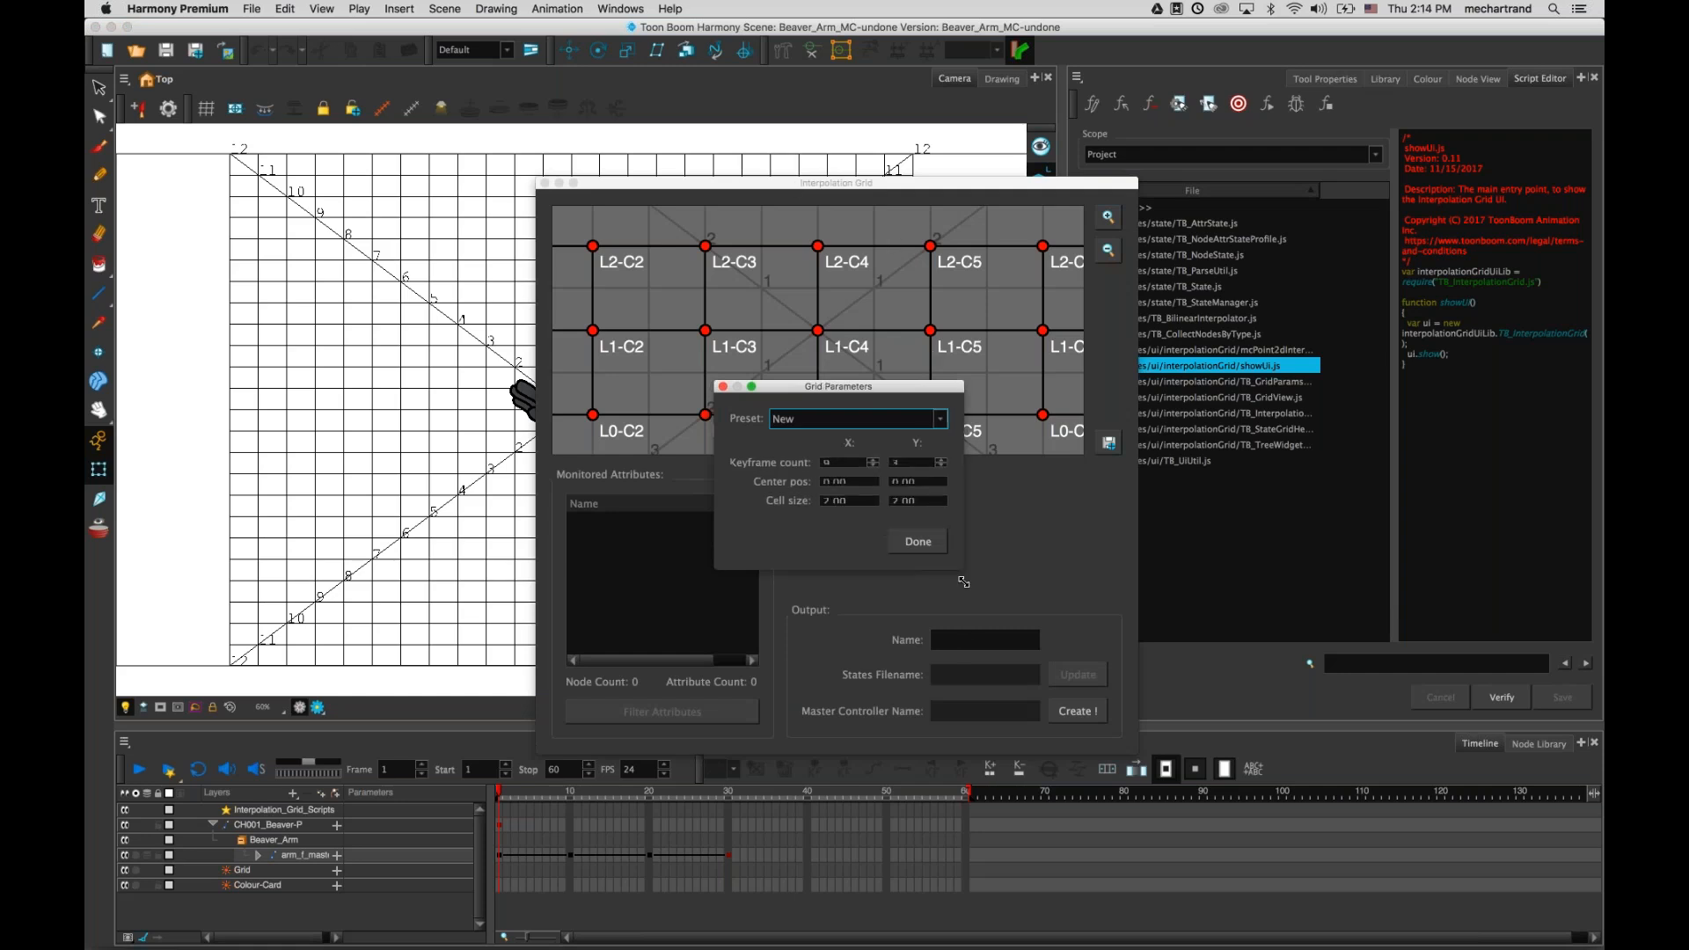
# - Set the grid parameters to the 2x2 preset and move the Interpolation Grid window clear of the arm
pyautogui.click(807, 427)
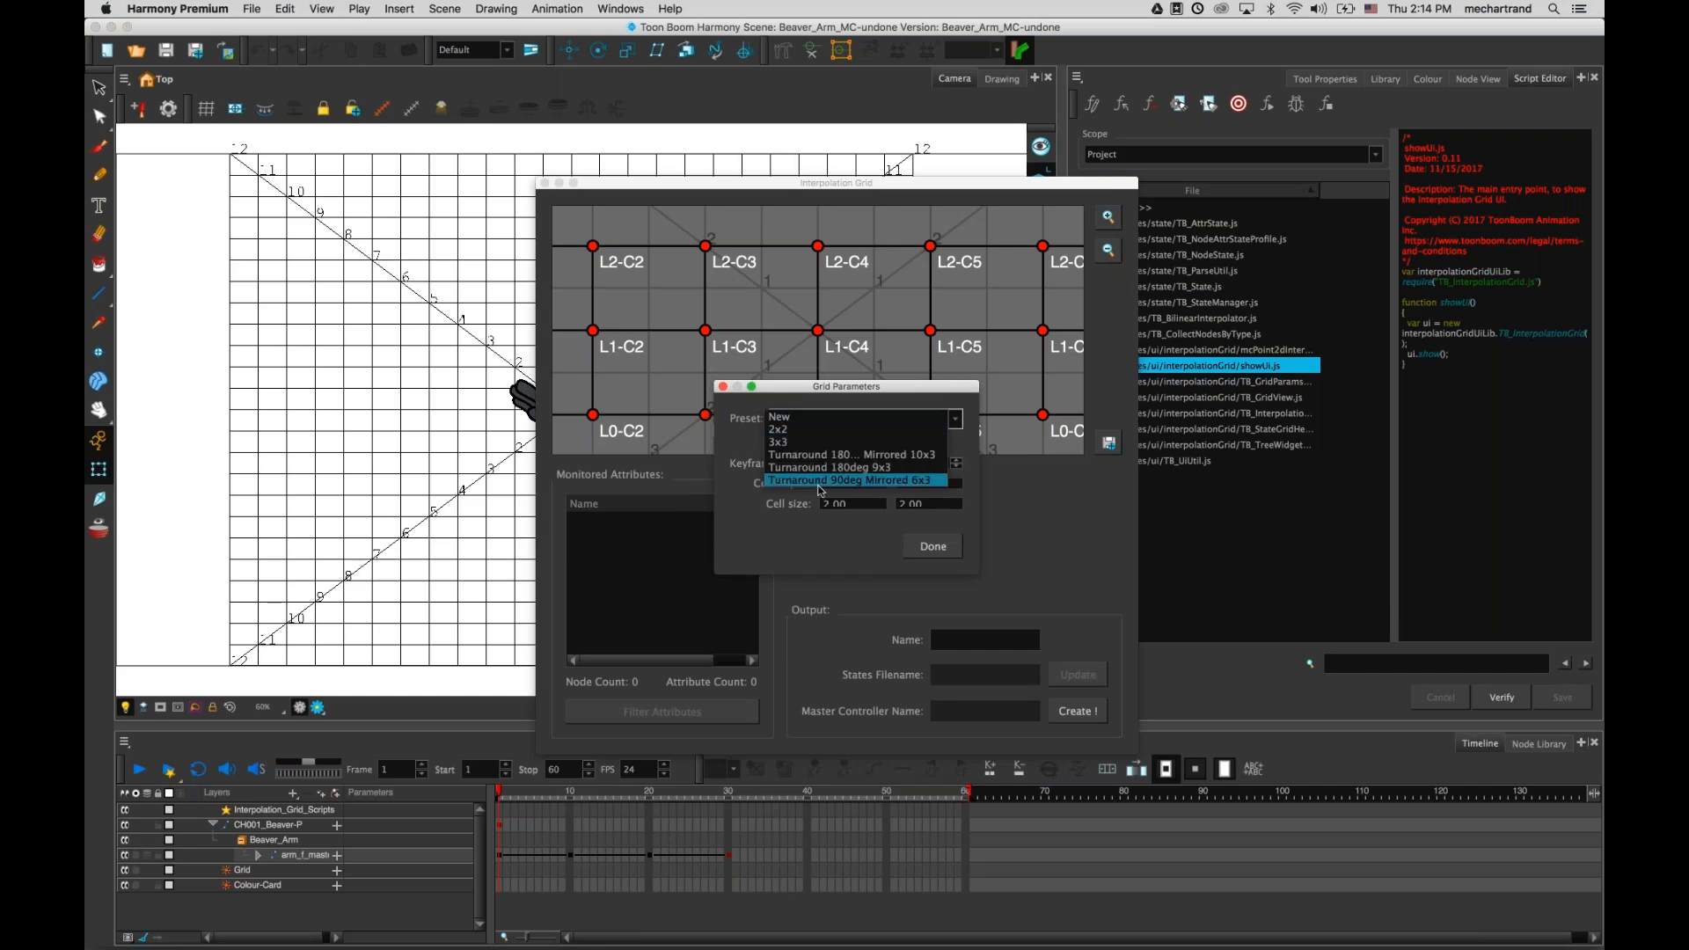
pyautogui.click(757, 464)
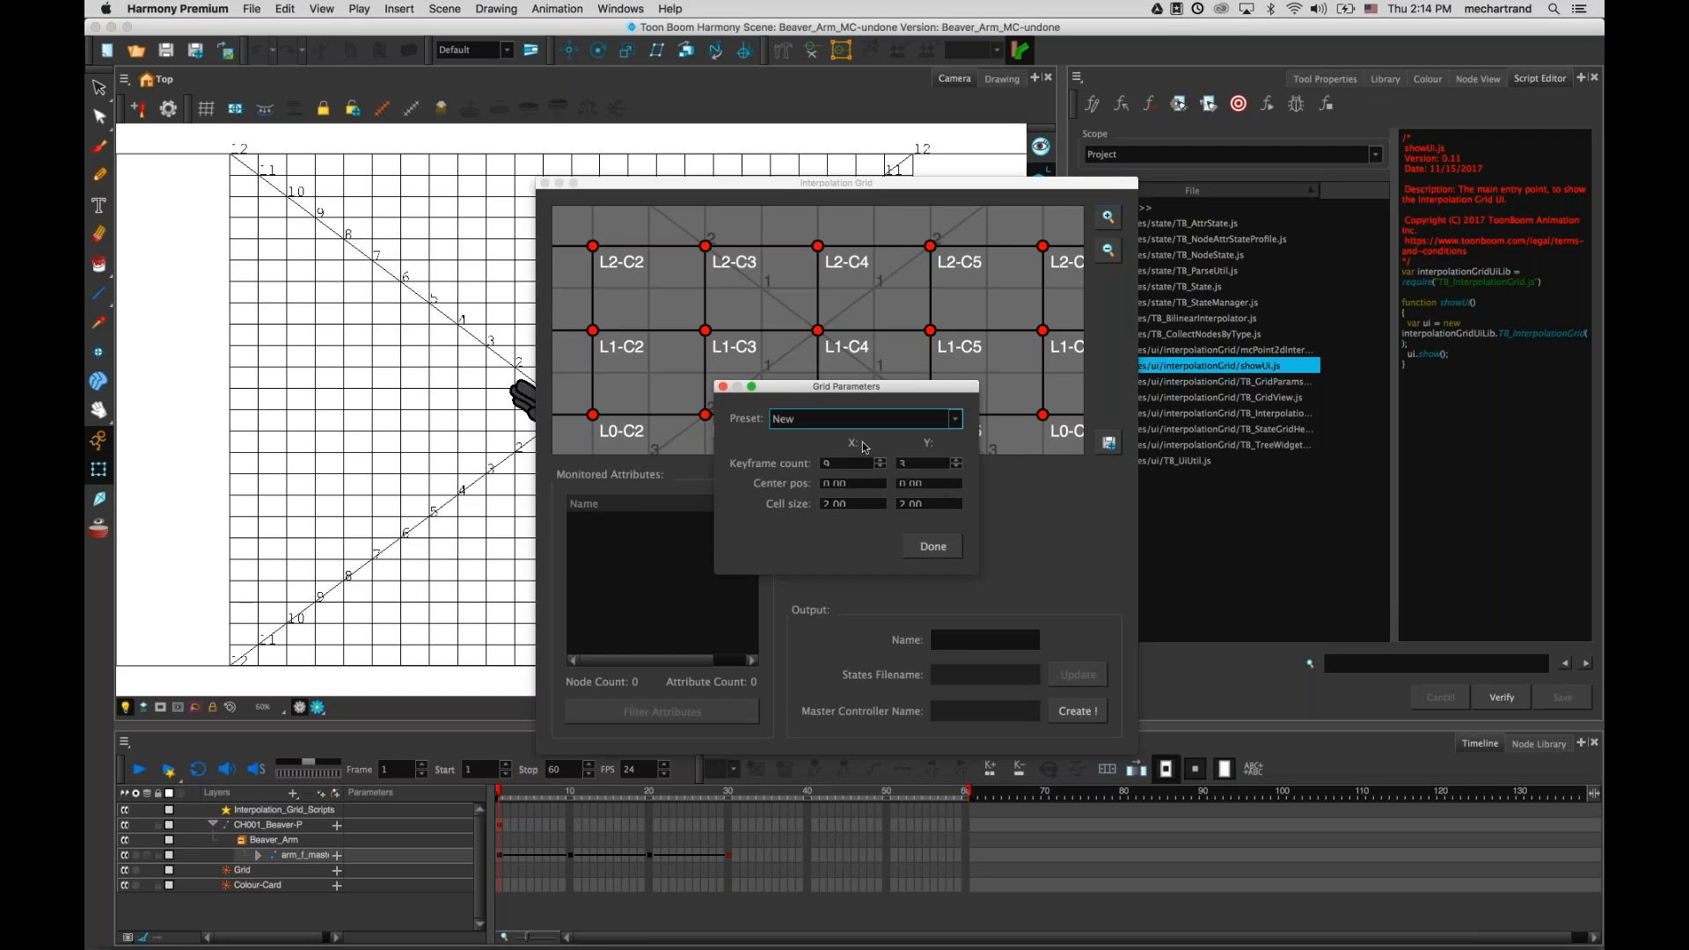
pyautogui.click(810, 420)
pyautogui.click(811, 431)
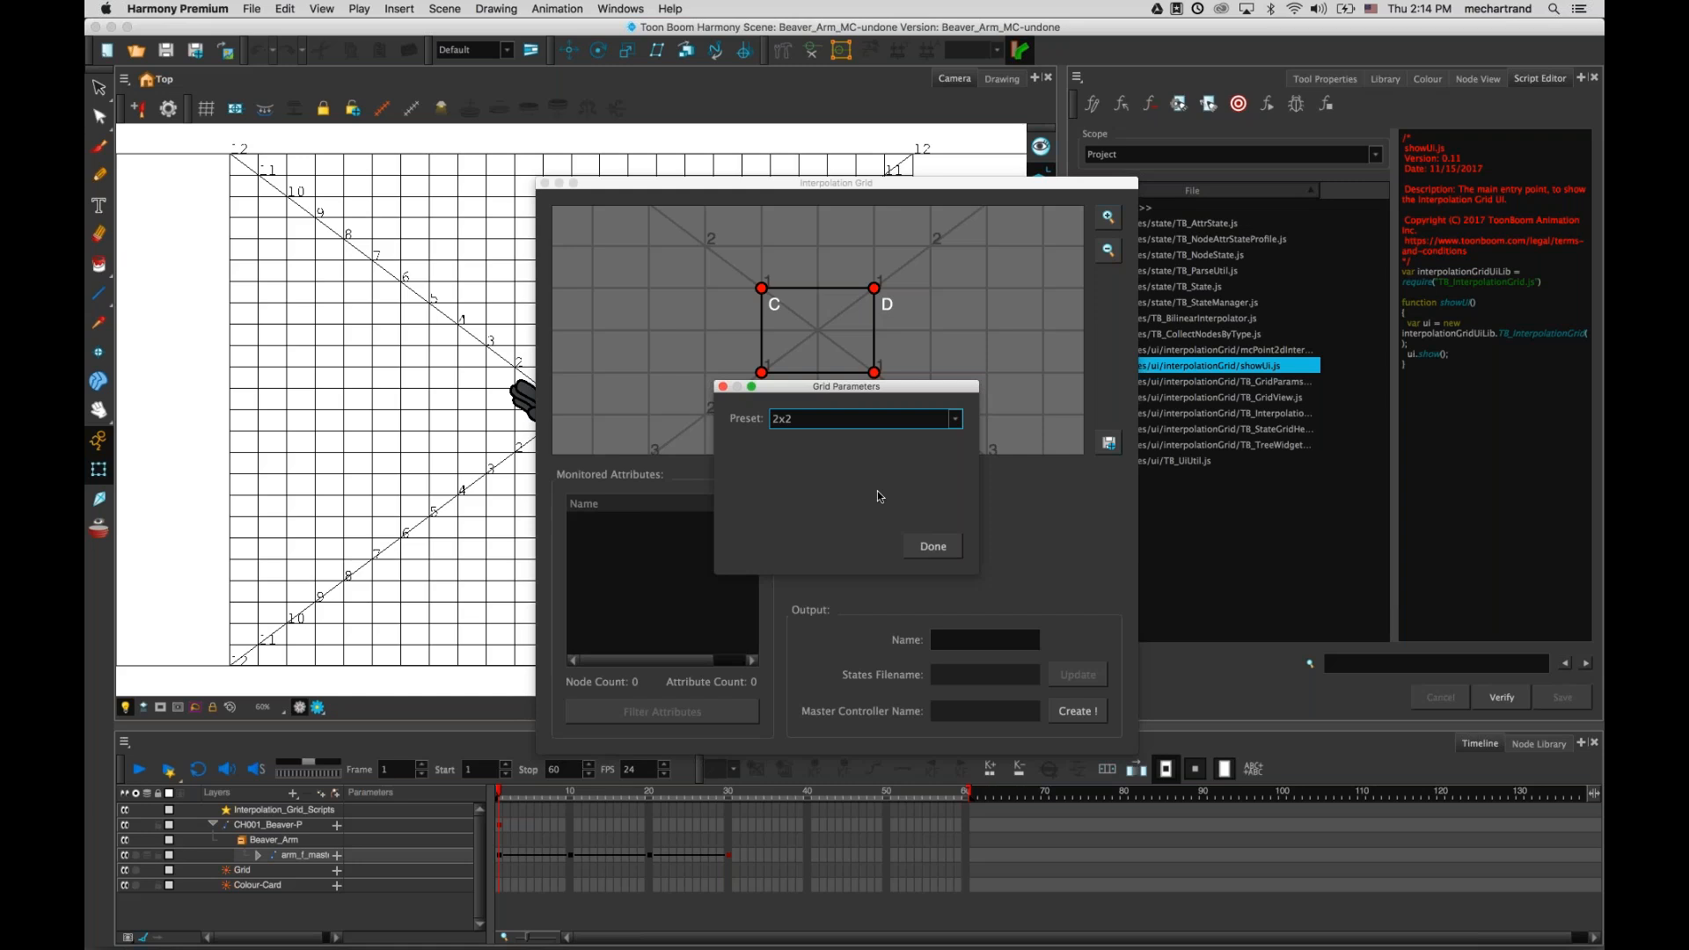
pyautogui.click(926, 547)
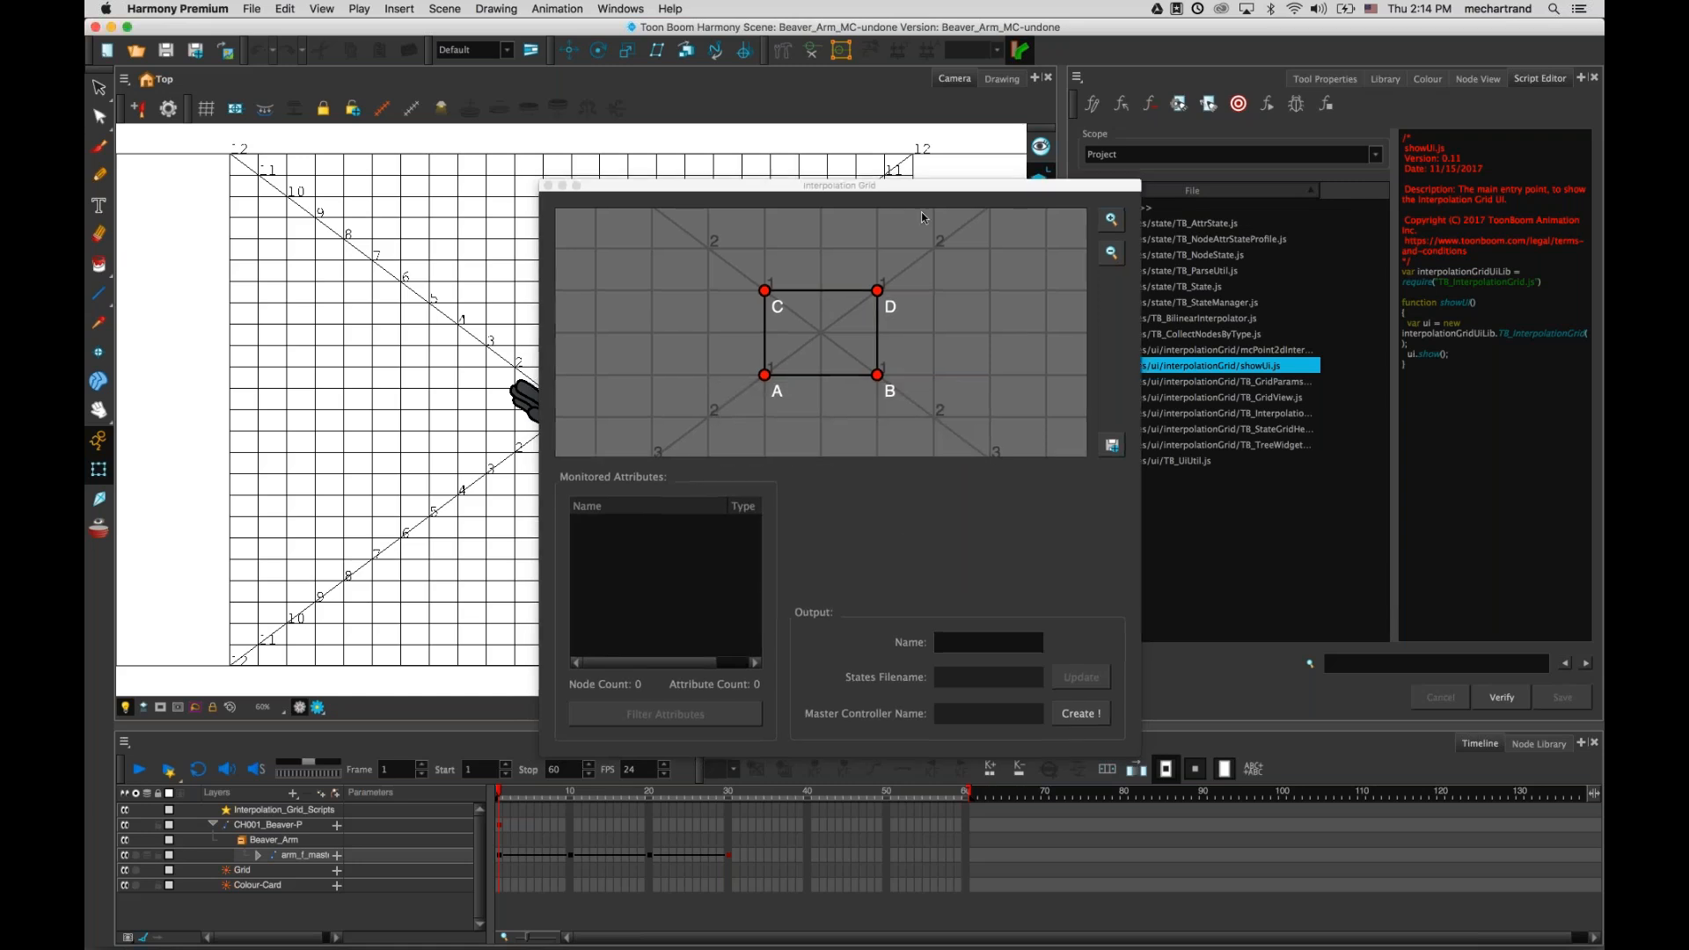
pyautogui.moveTo(768, 184); pyautogui.dragTo(1008, 227)
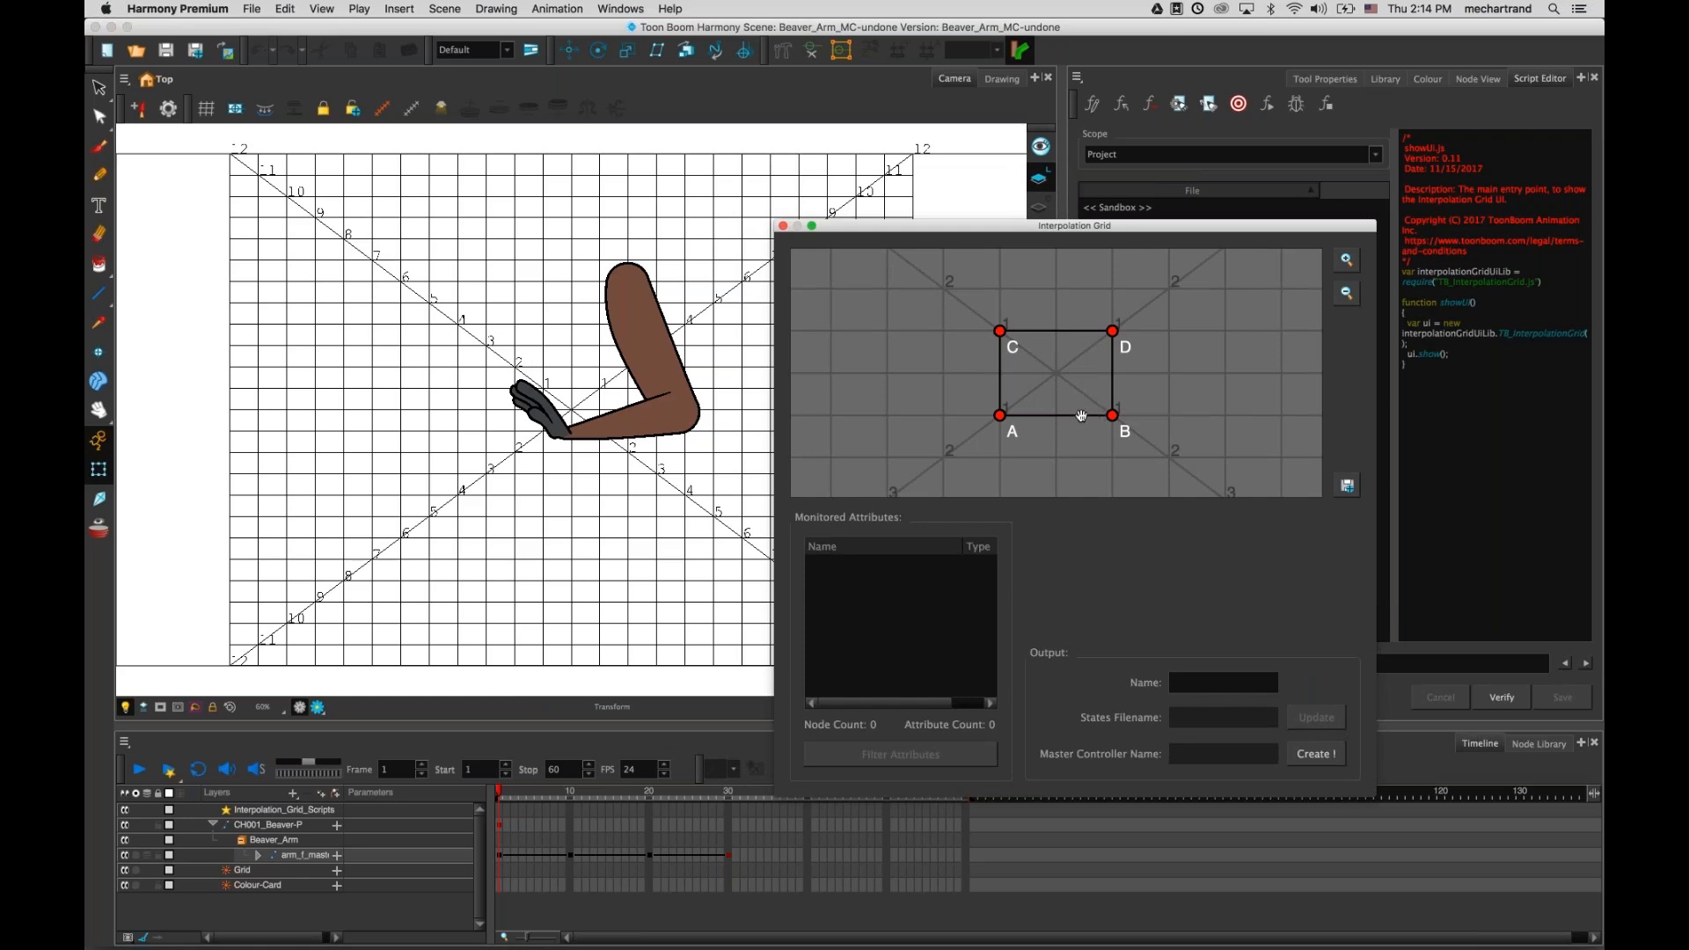
# - Review the arm's poses at frames 10, 20 and 30 and return to frame 1
pyautogui.click(574, 797)
pyautogui.click(651, 797)
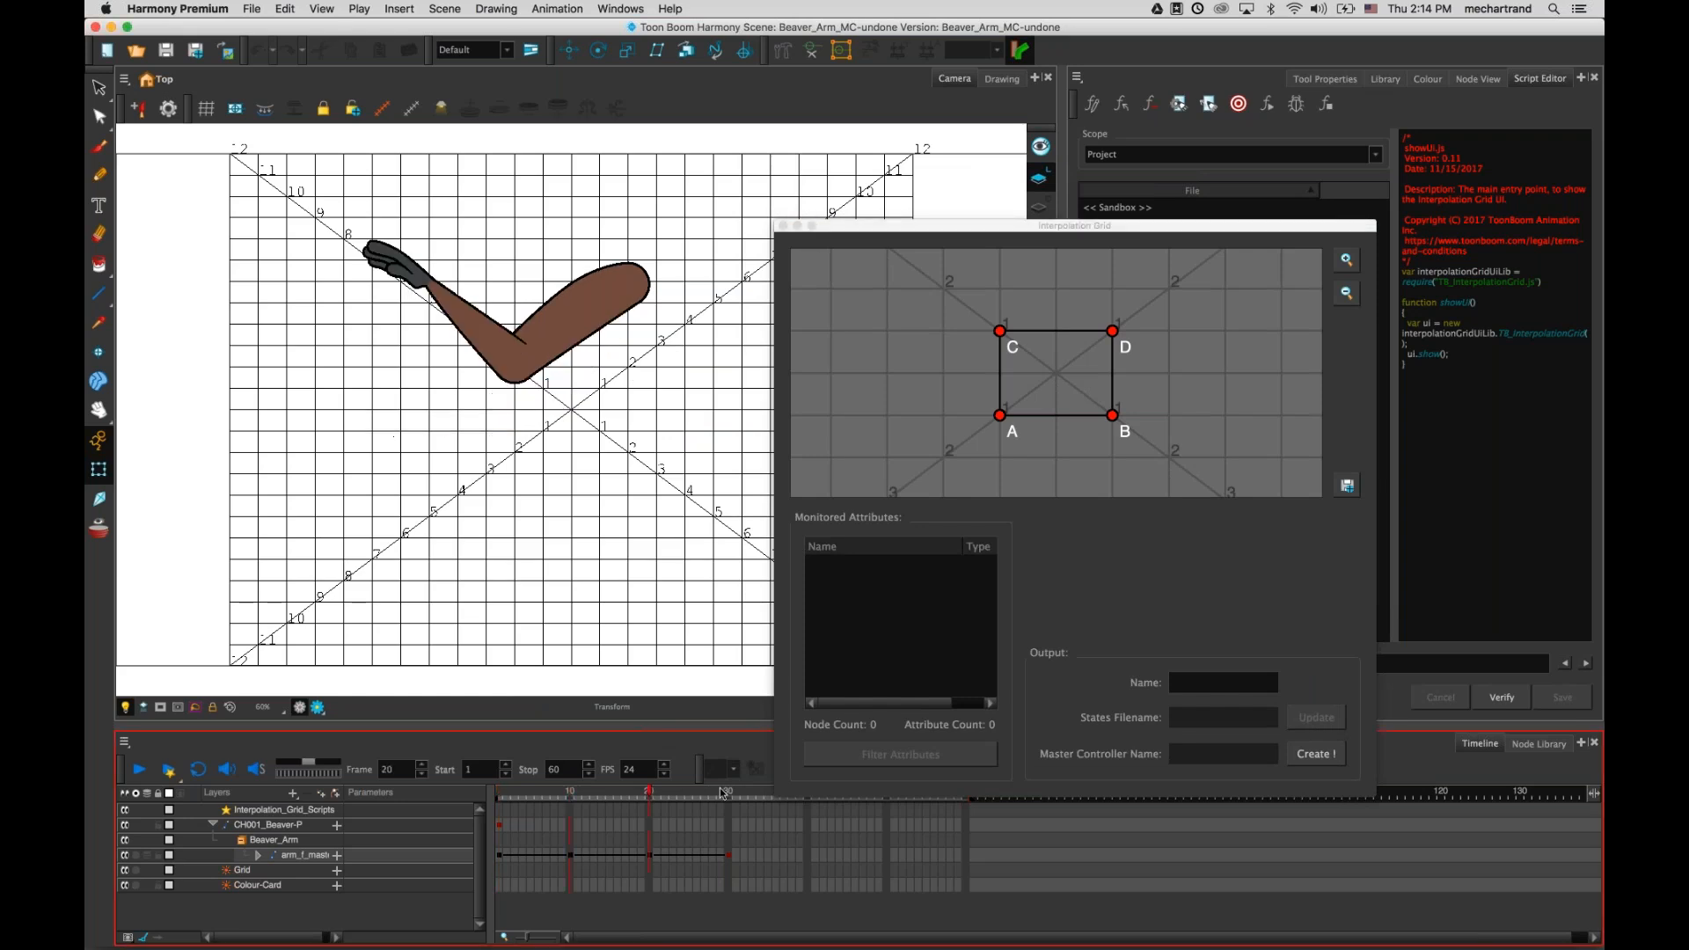
pyautogui.click(729, 796)
pyautogui.moveTo(523, 792); pyautogui.dragTo(483, 792)
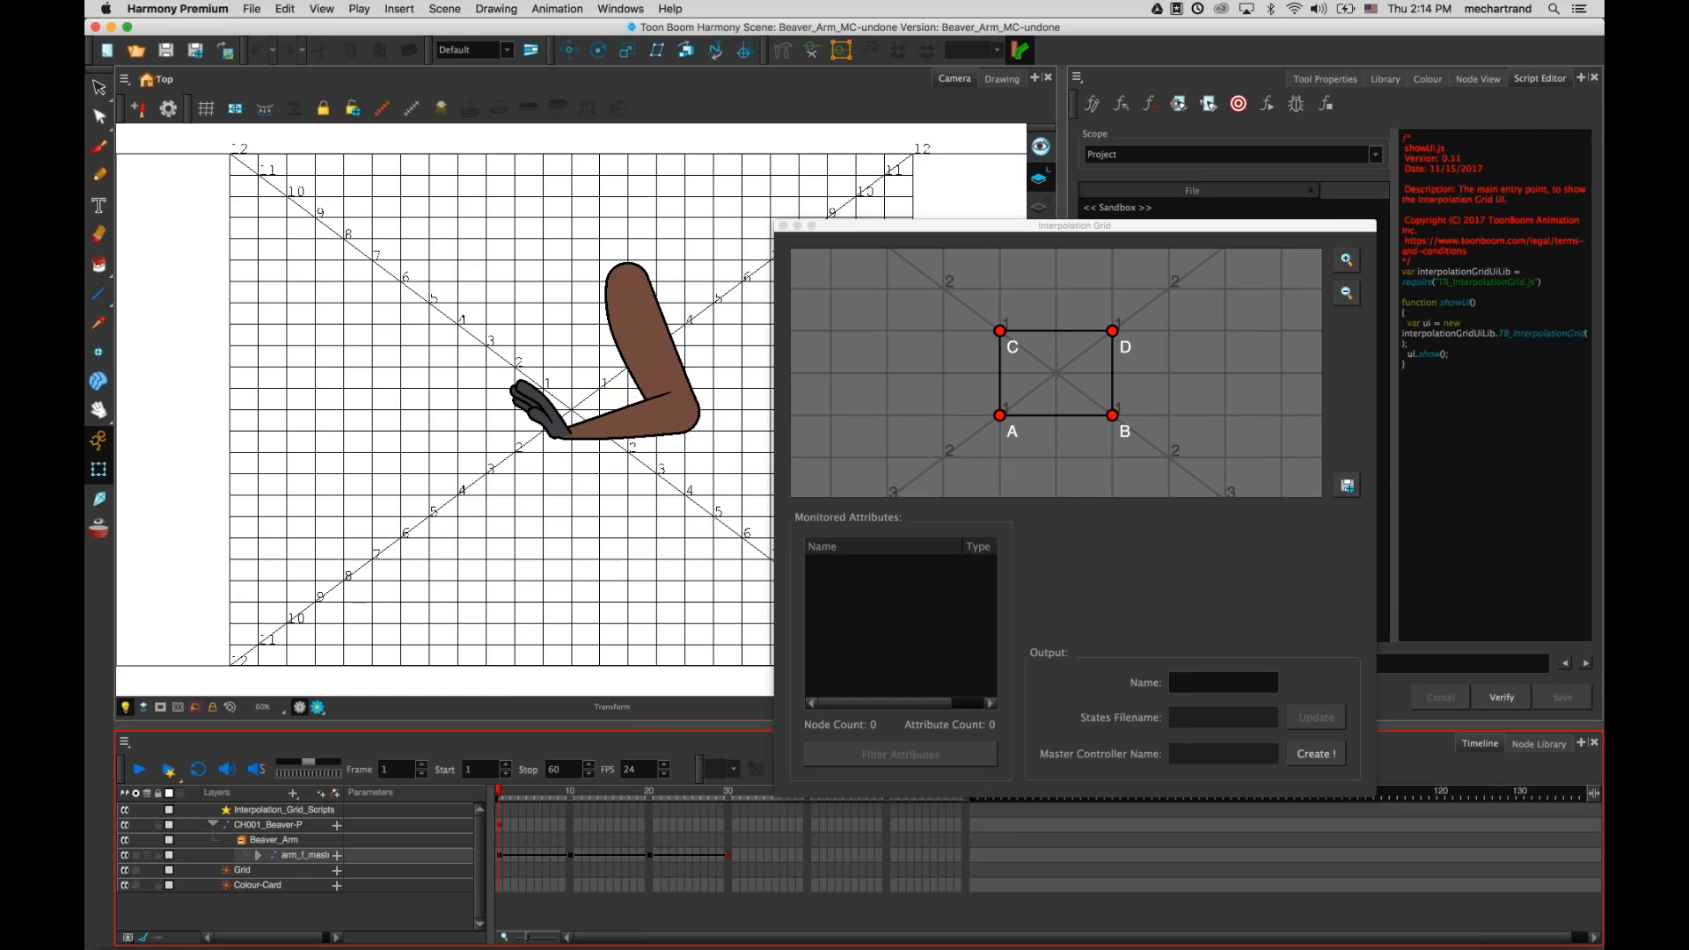
# - Assign frame 1 to grid point B and set its identifier to Bottom-Right
pyautogui.click(1111, 417)
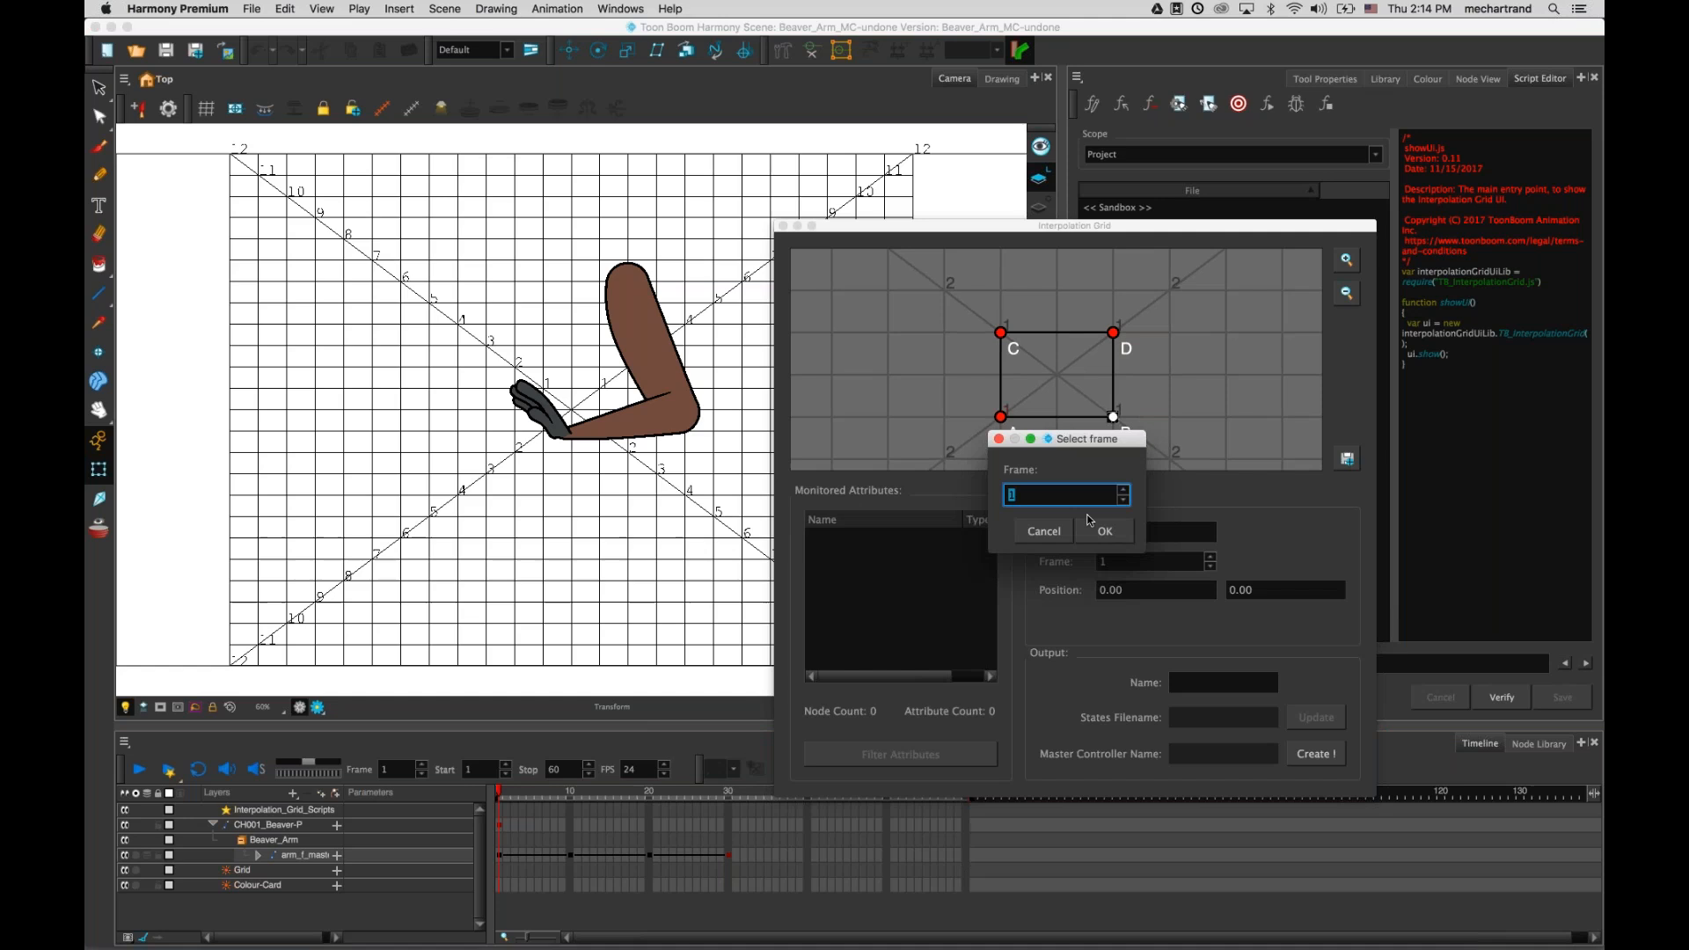
pyautogui.moveTo(1069, 438); pyautogui.dragTo(858, 352)
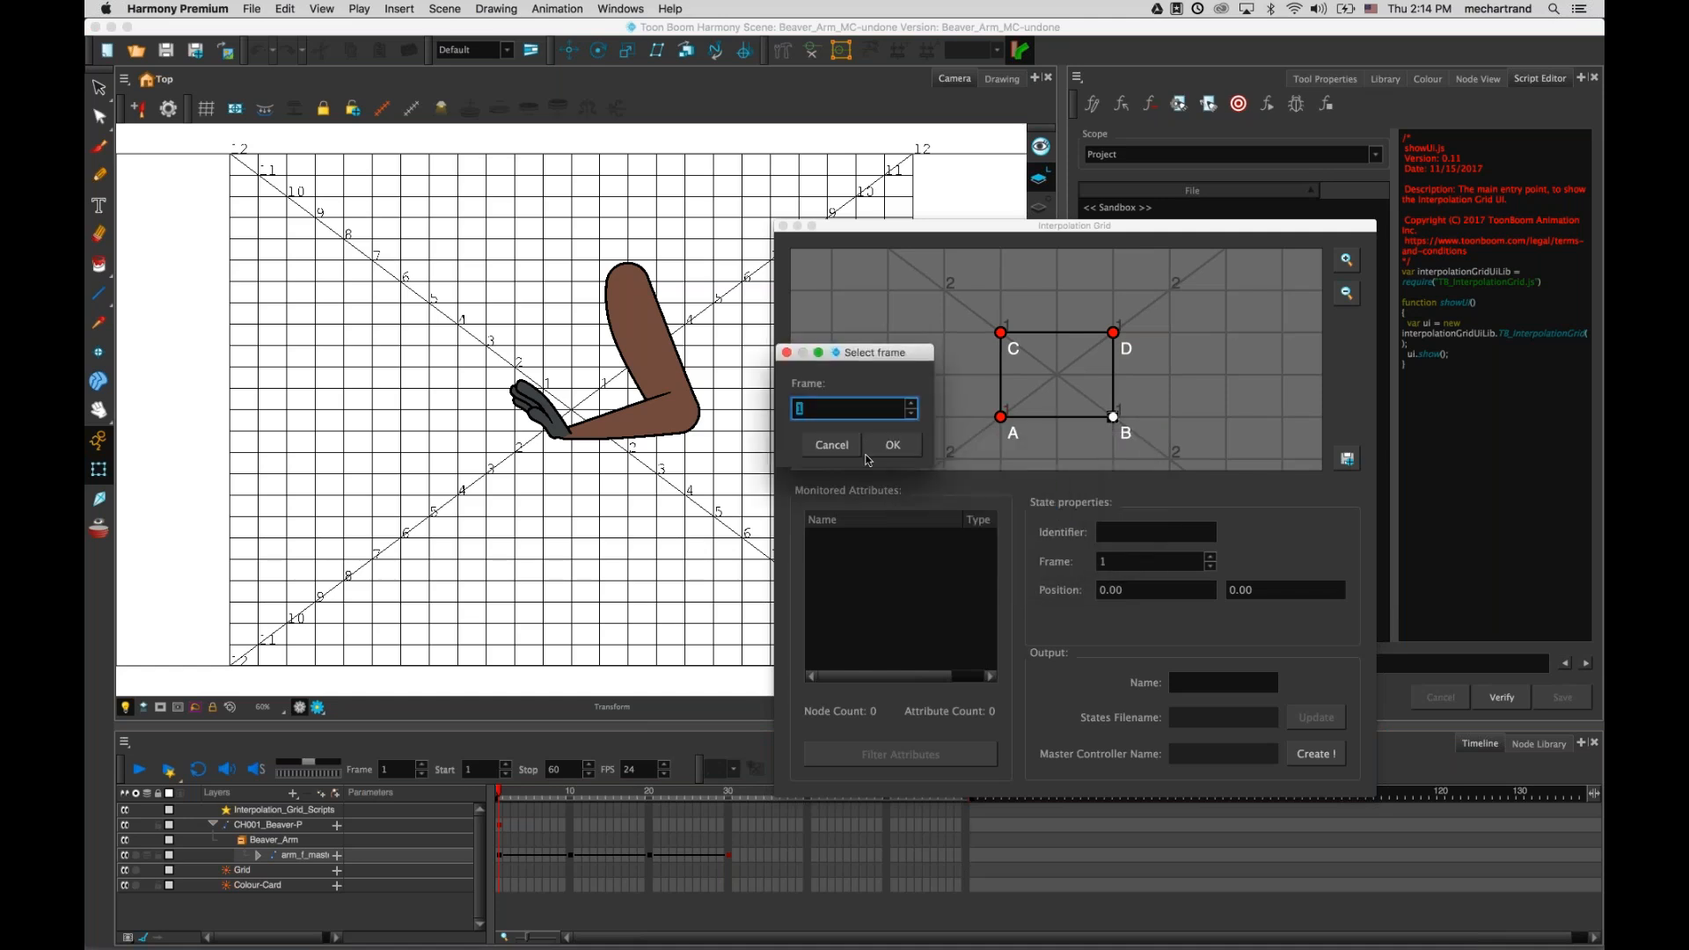
pyautogui.click(893, 445)
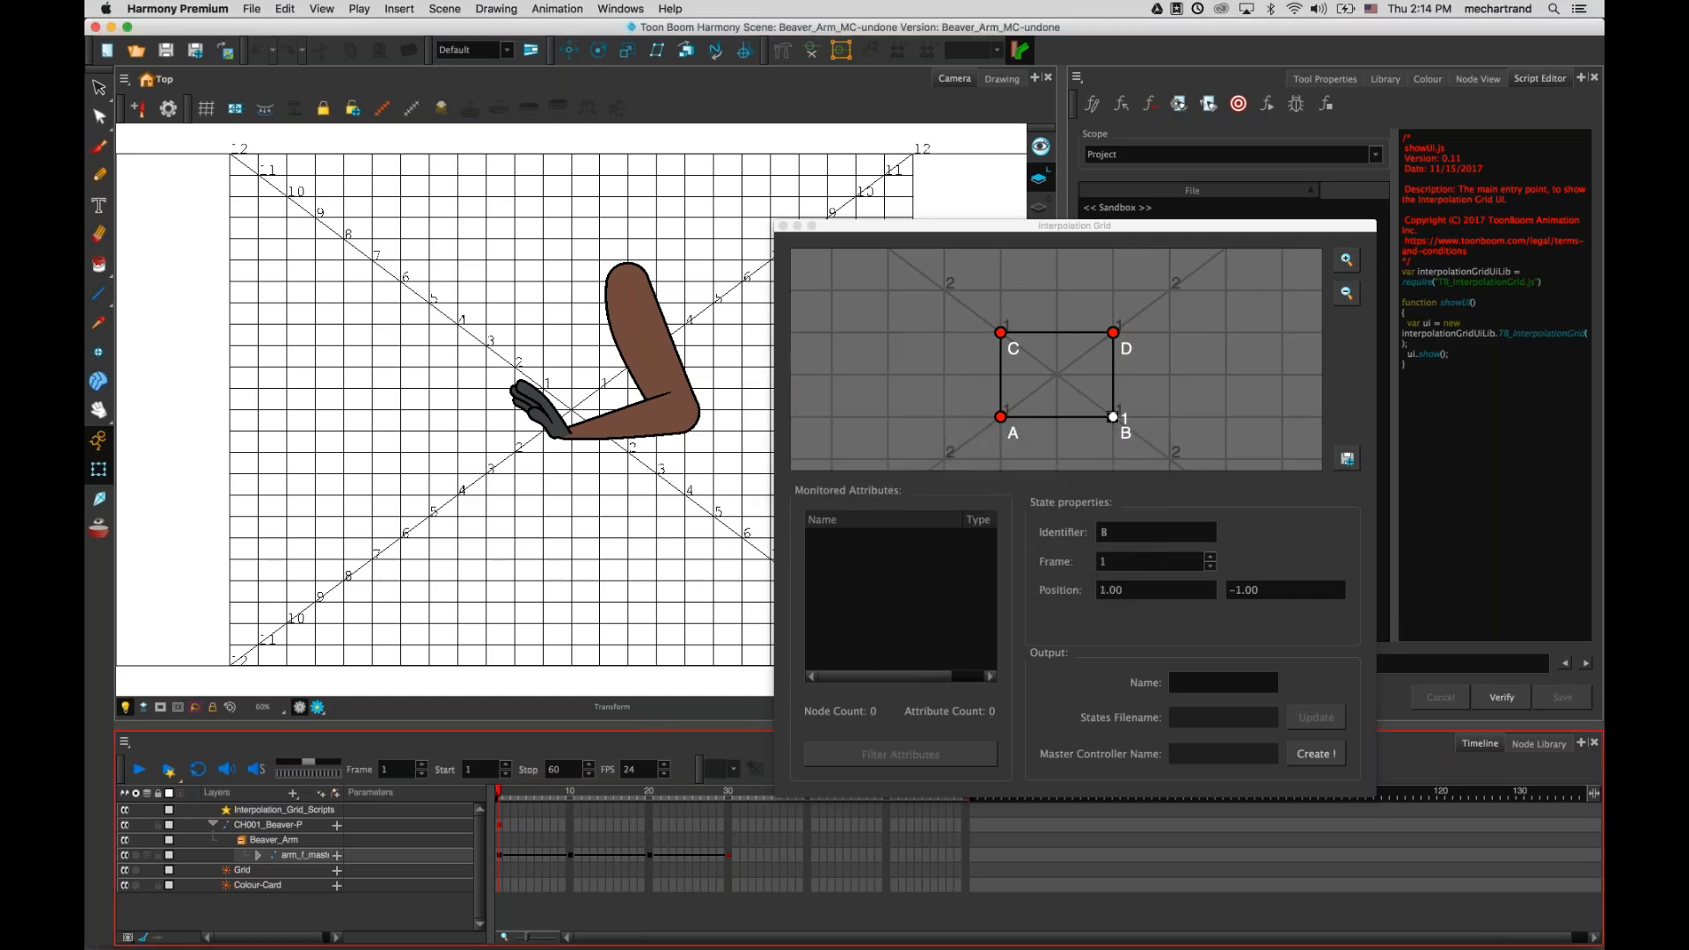
pyautogui.click(1060, 525)
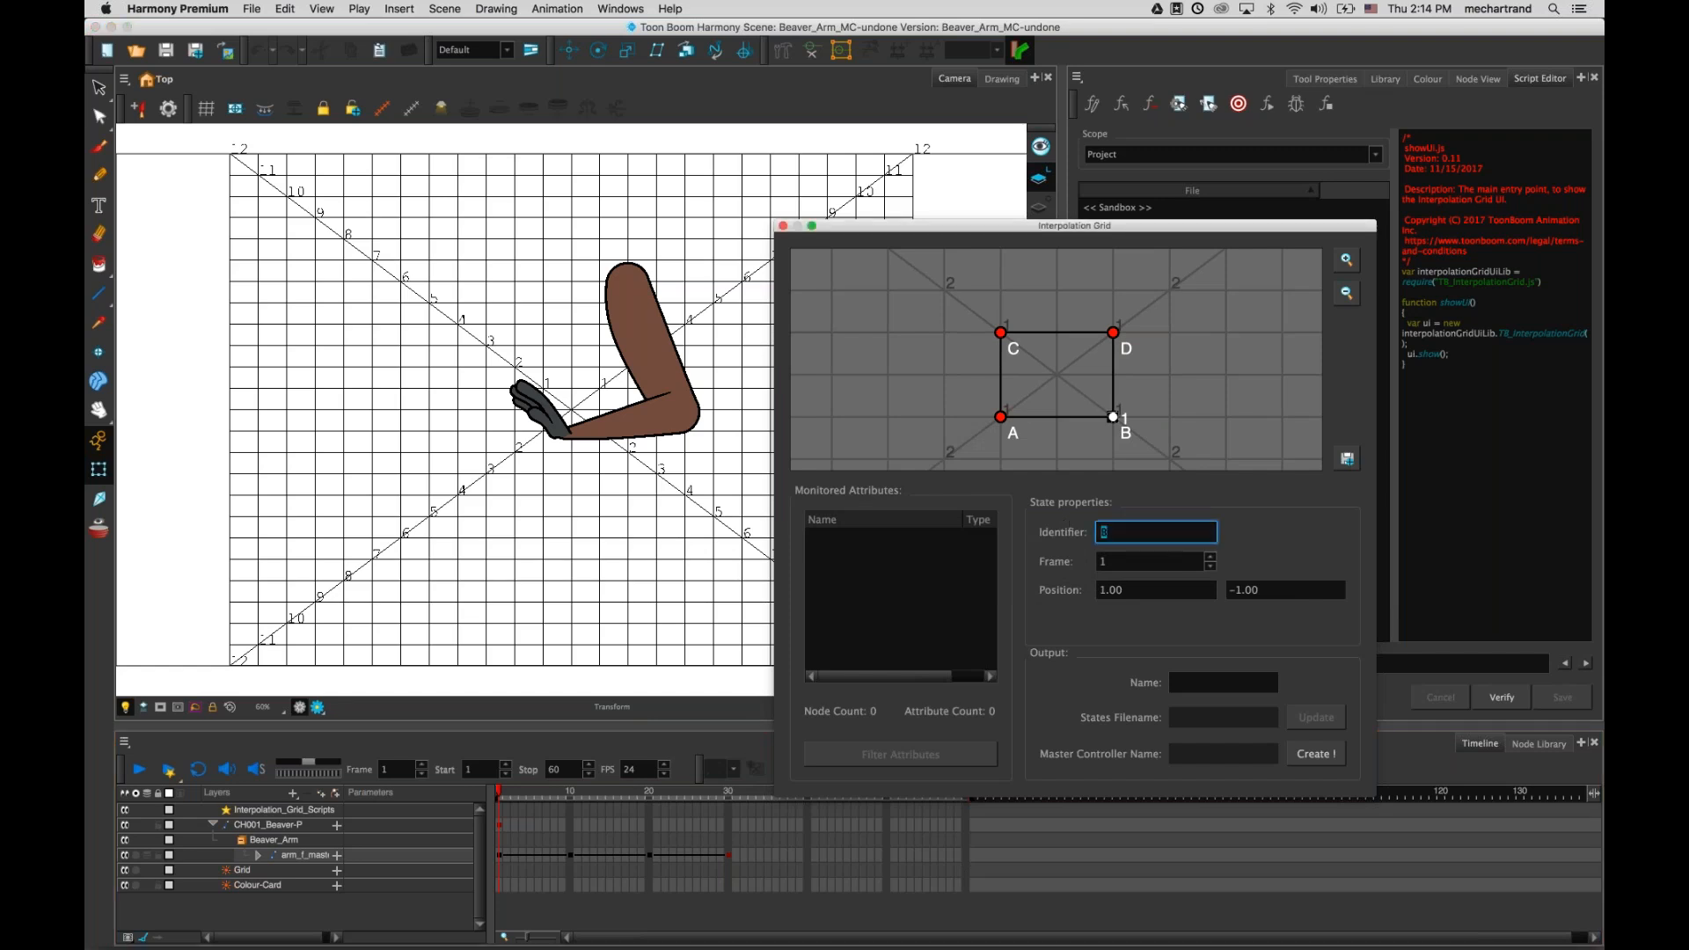
pyautogui.write('Bottom-Right')
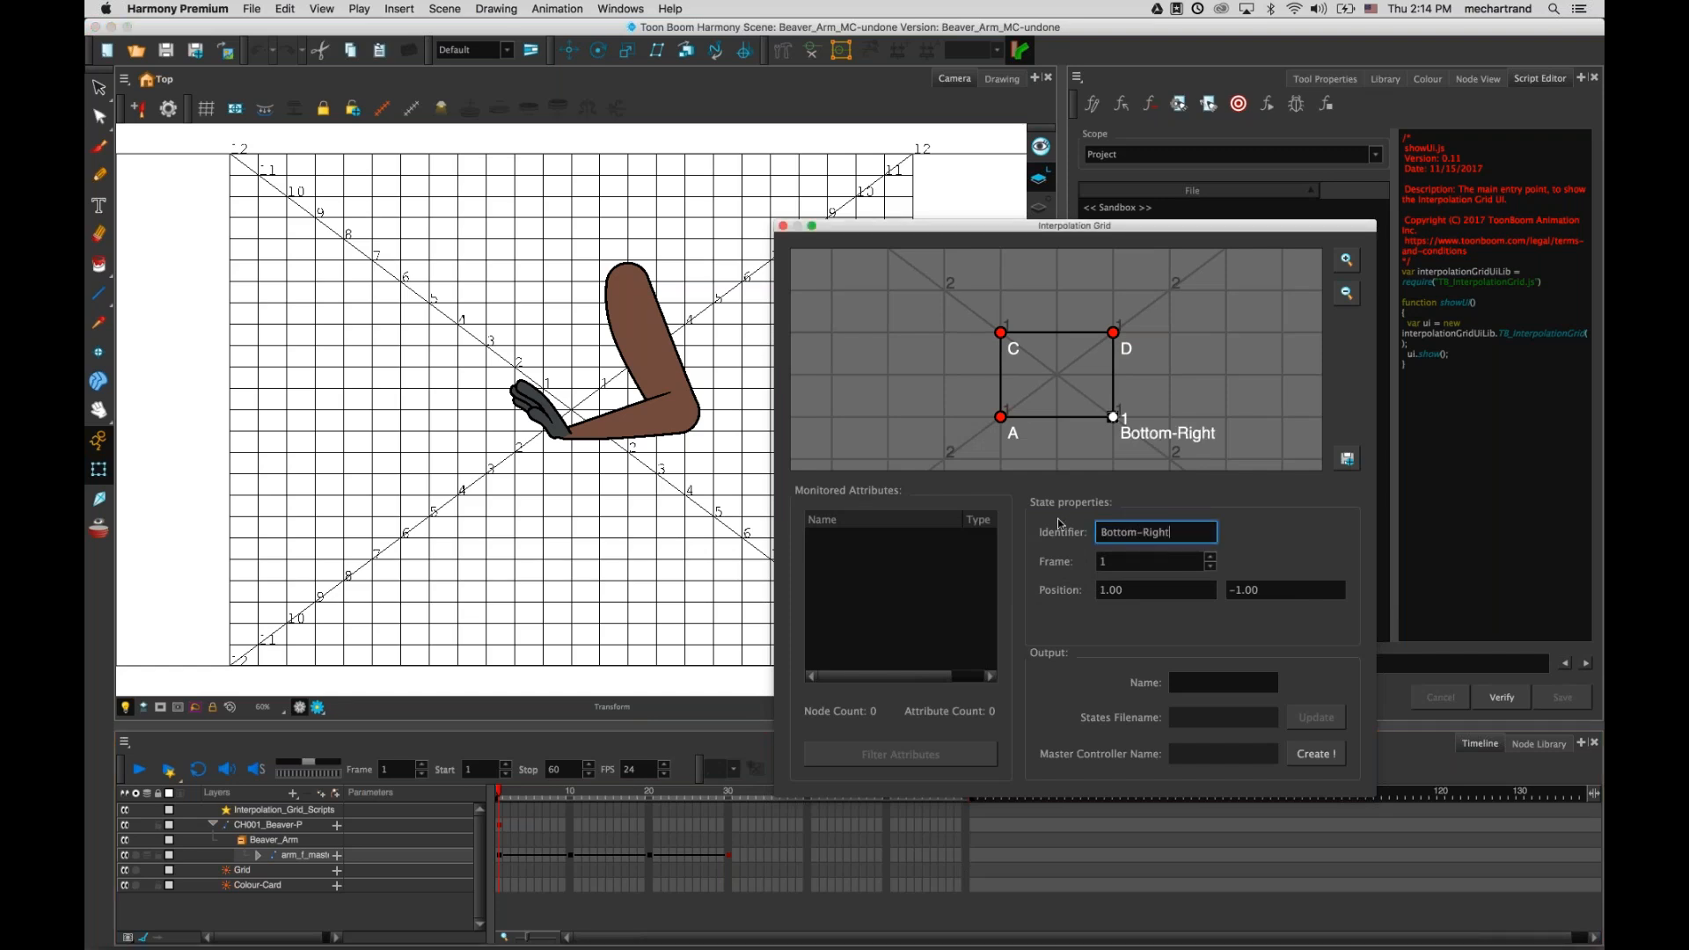
pyautogui.click(1173, 399)
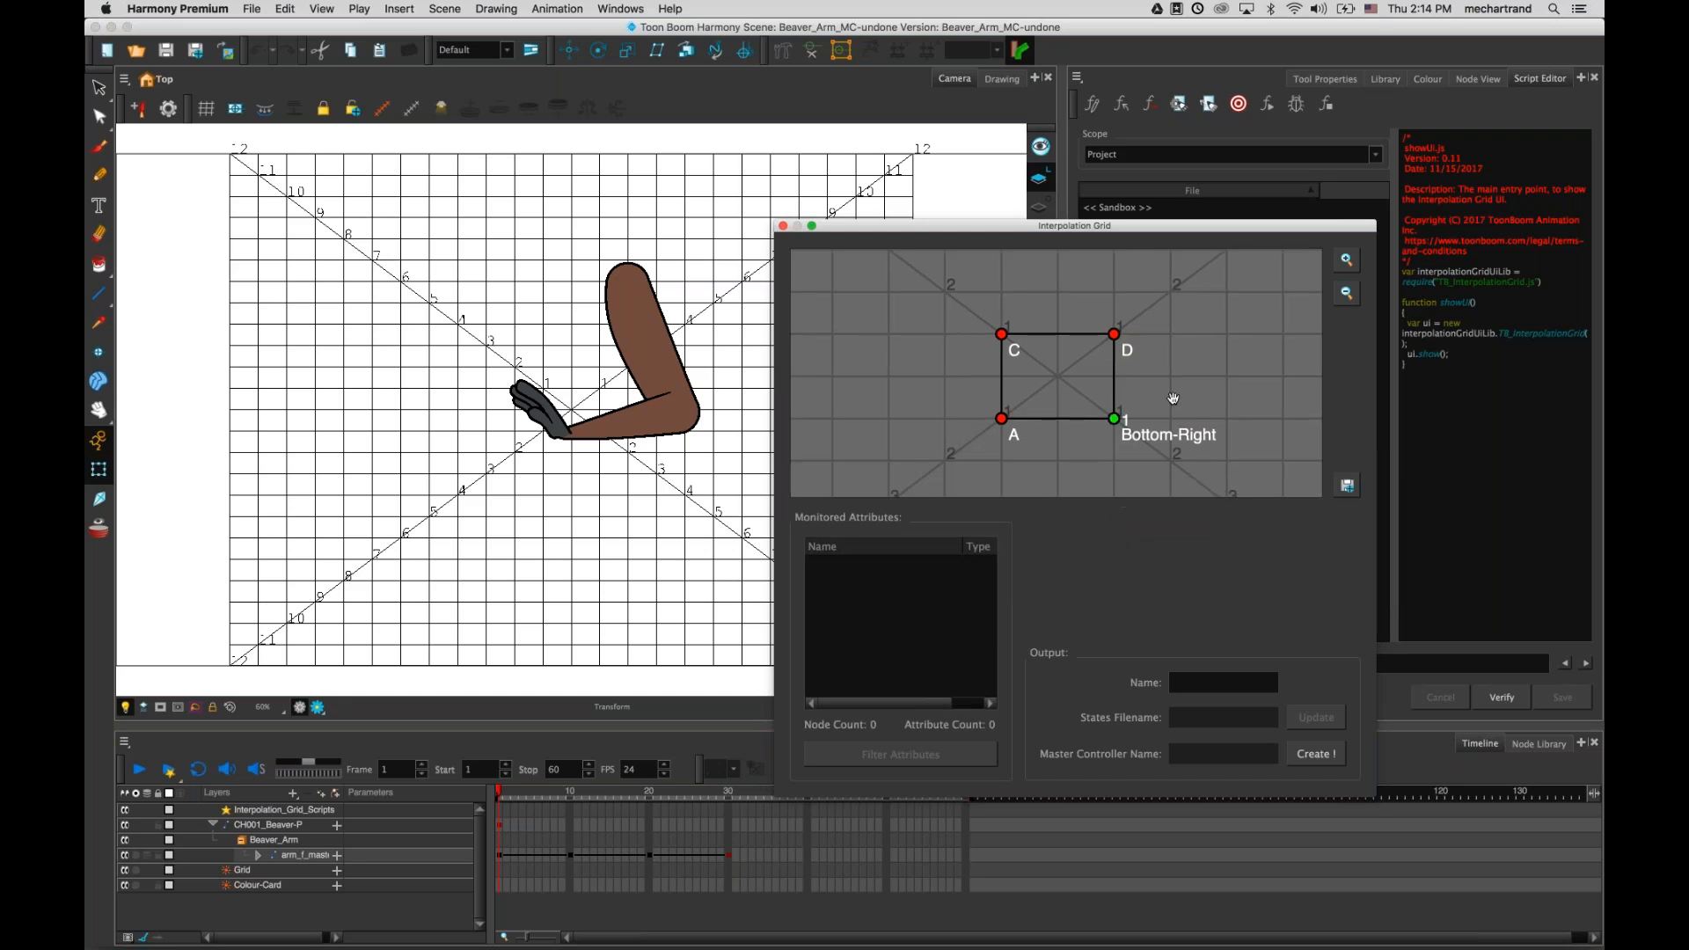
# - Assign frame 10 to grid point A and set its identifier to Bottom-Left
pyautogui.doubleClick(999, 420)
pyautogui.write('10')
pyautogui.click(1094, 532)
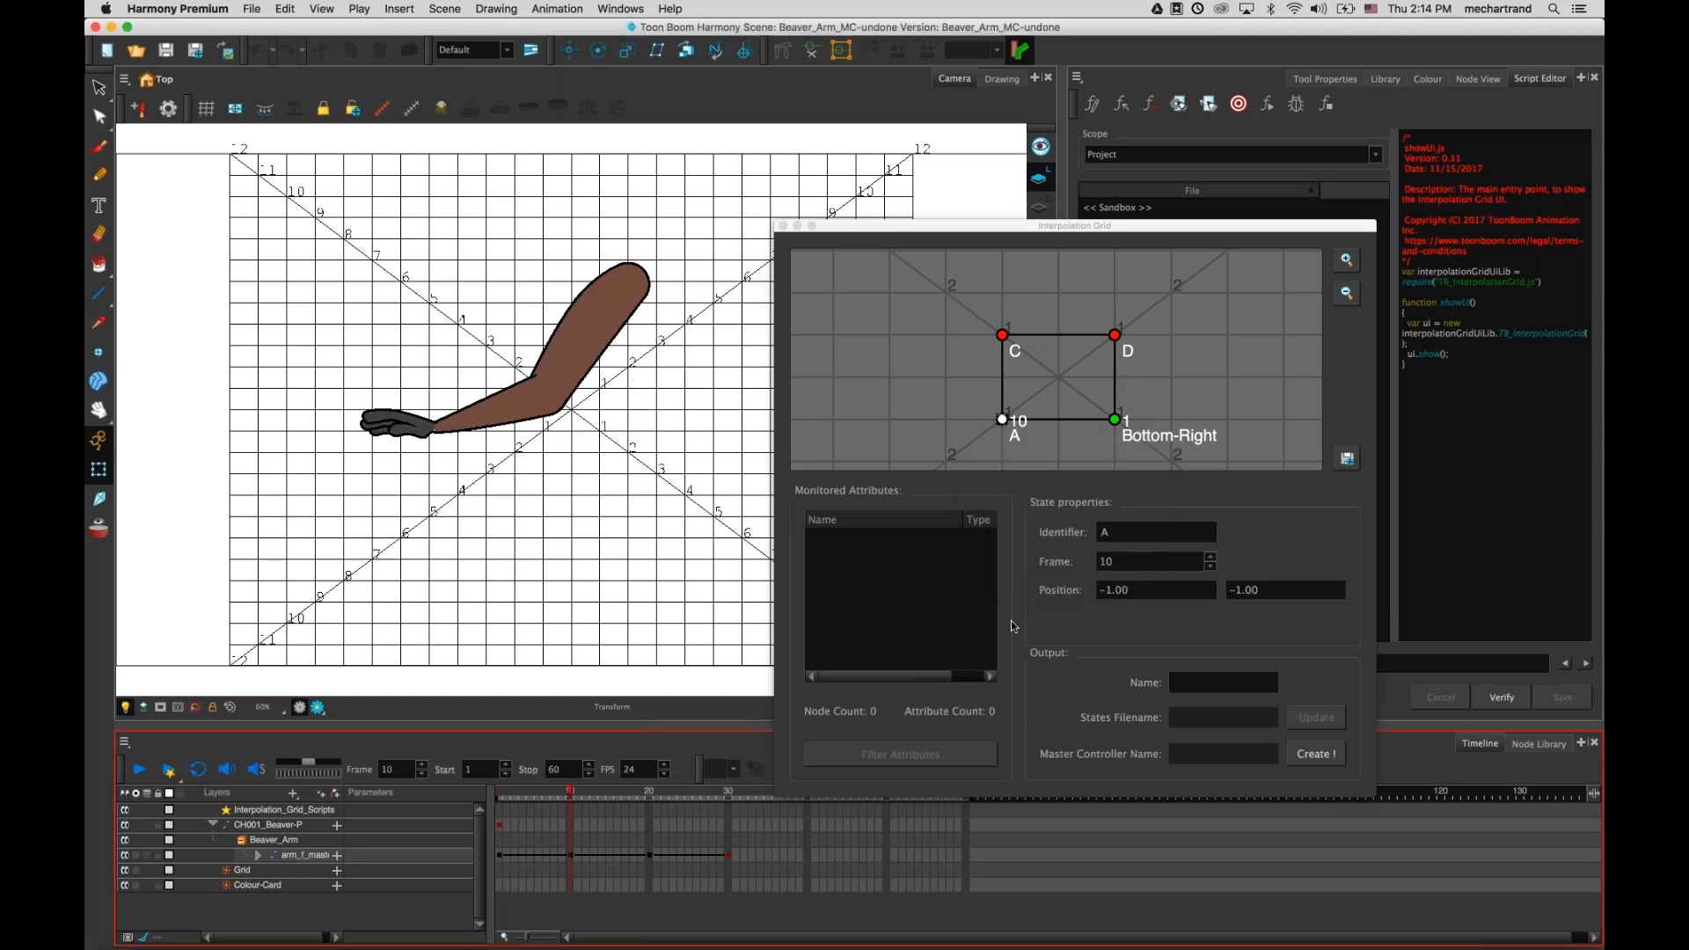
pyautogui.moveTo(1126, 532); pyautogui.dragTo(972, 540)
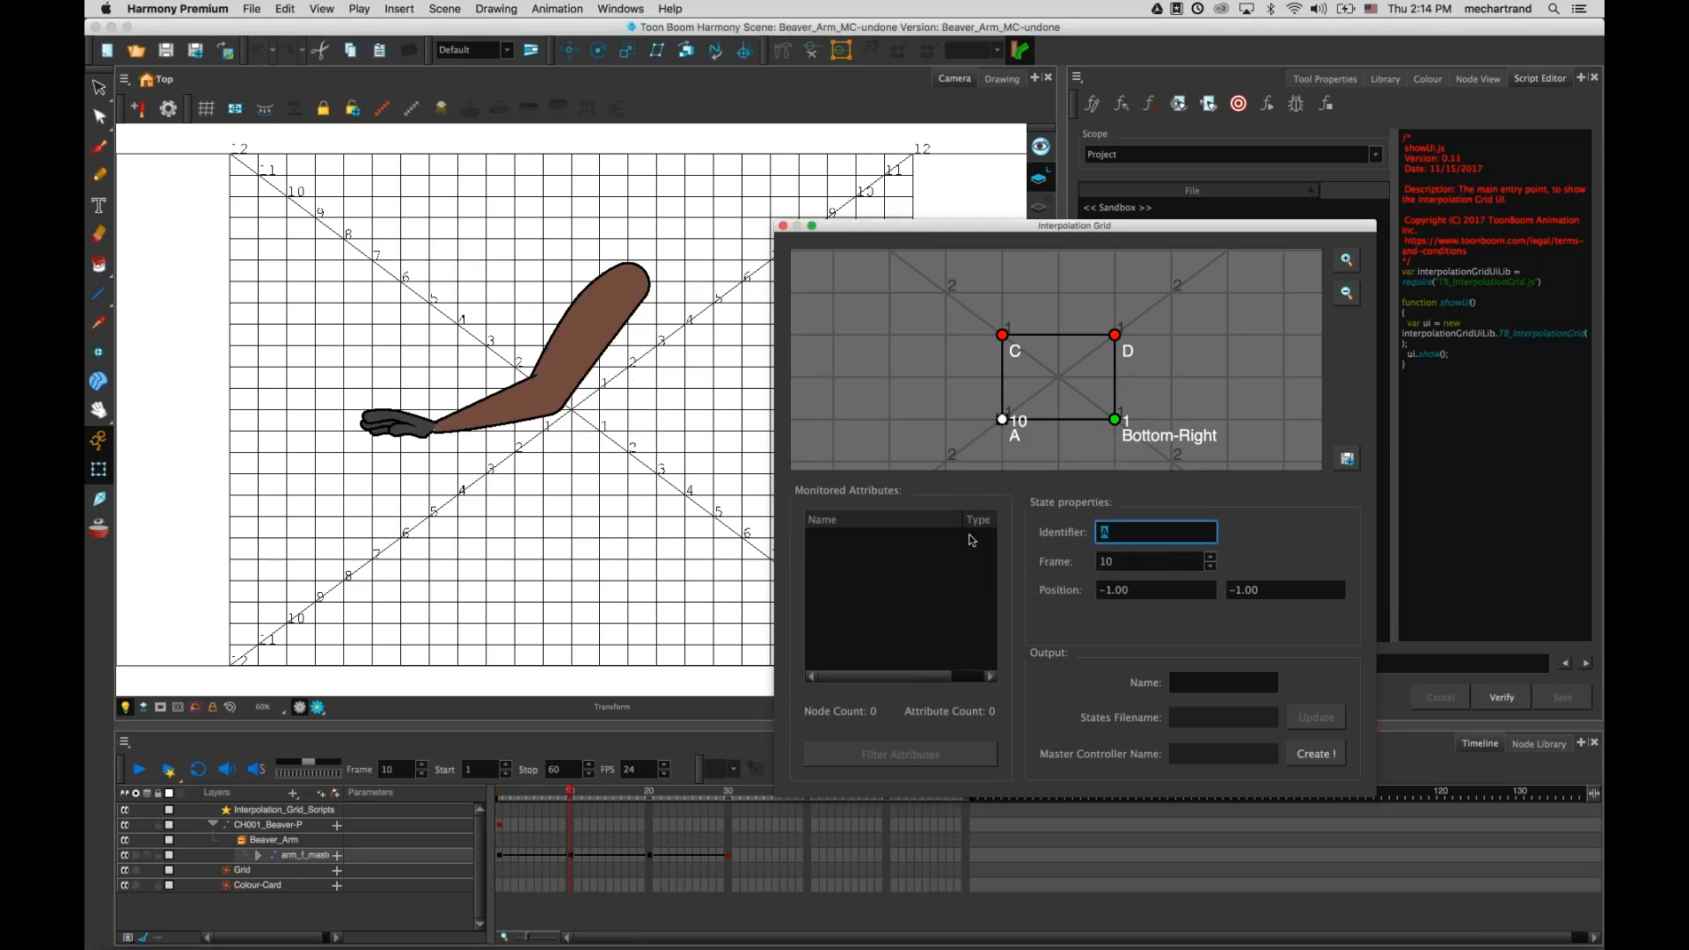
pyautogui.write('Bottom-Left')
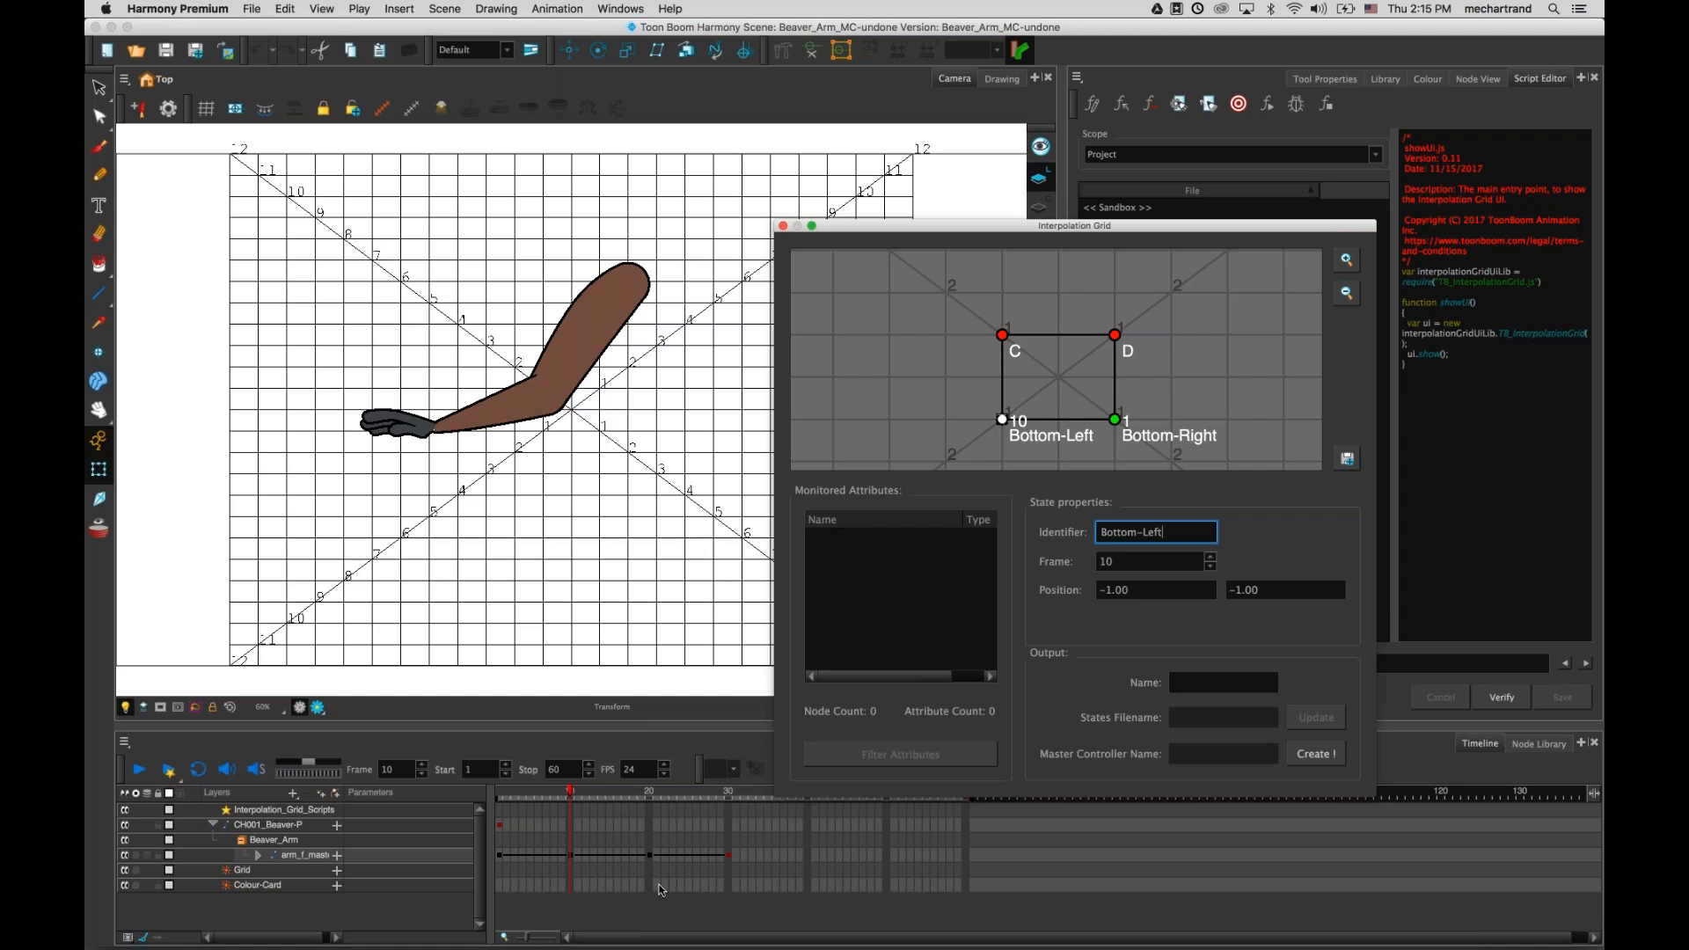
# - Assign frame 20 to grid point C and compare its pose with the Bottom-Right and Bottom-Left points
pyautogui.click(652, 795)
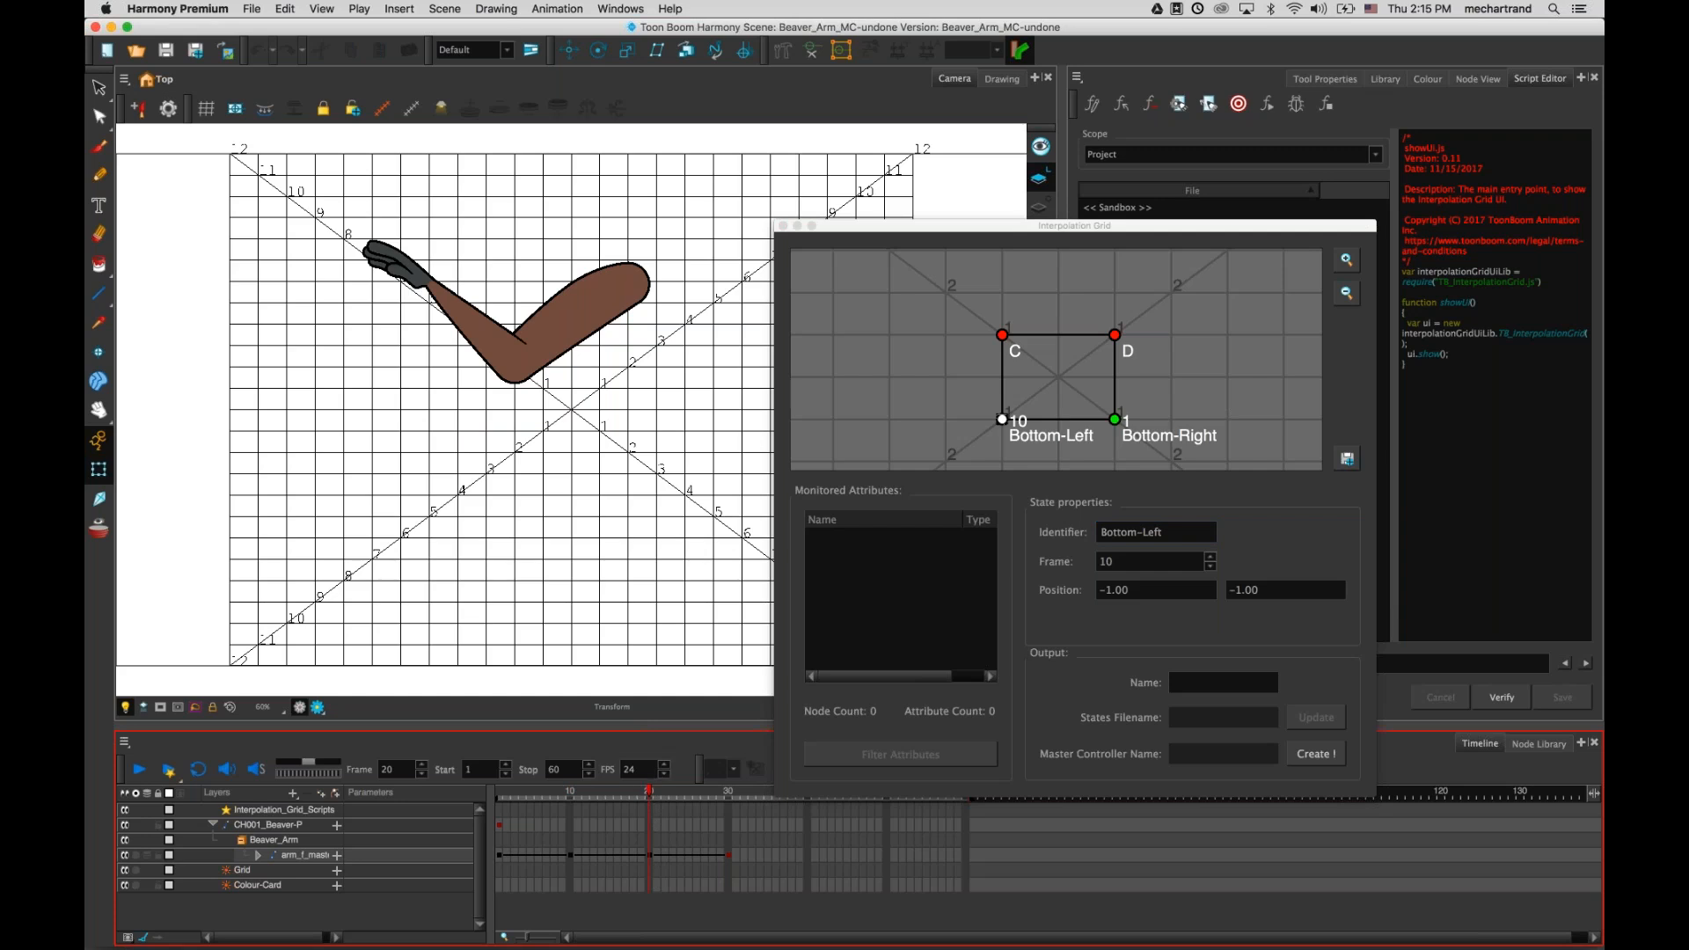
pyautogui.click(1002, 336)
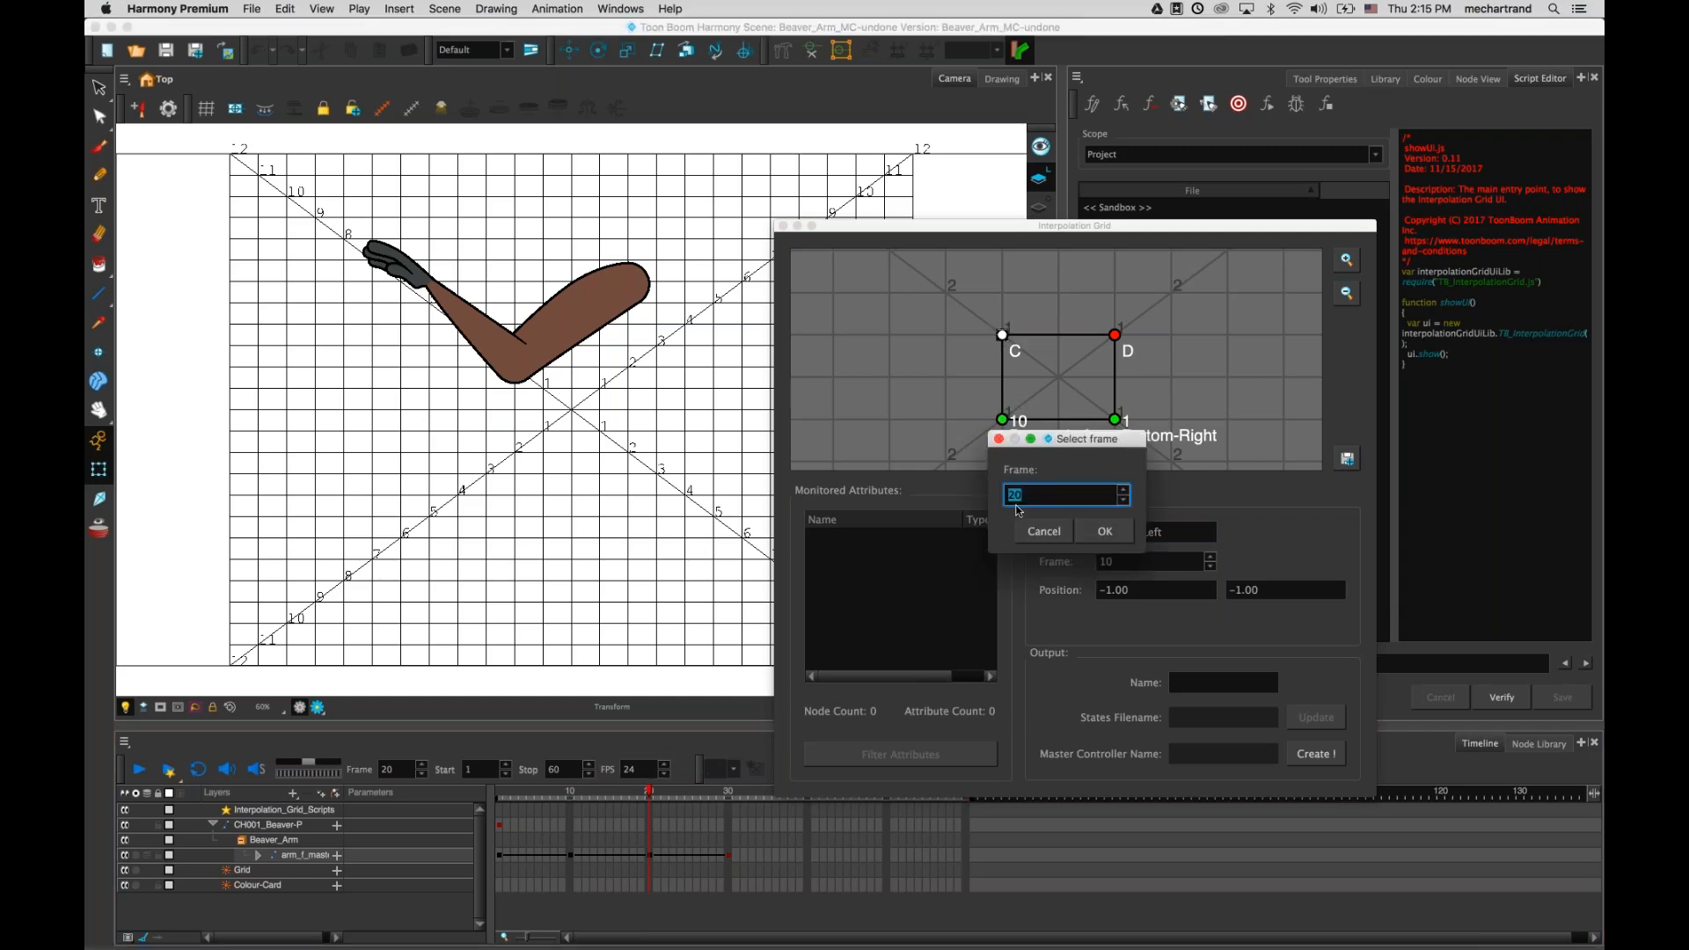
pyautogui.click(1105, 532)
pyautogui.click(1115, 420)
pyautogui.click(1002, 420)
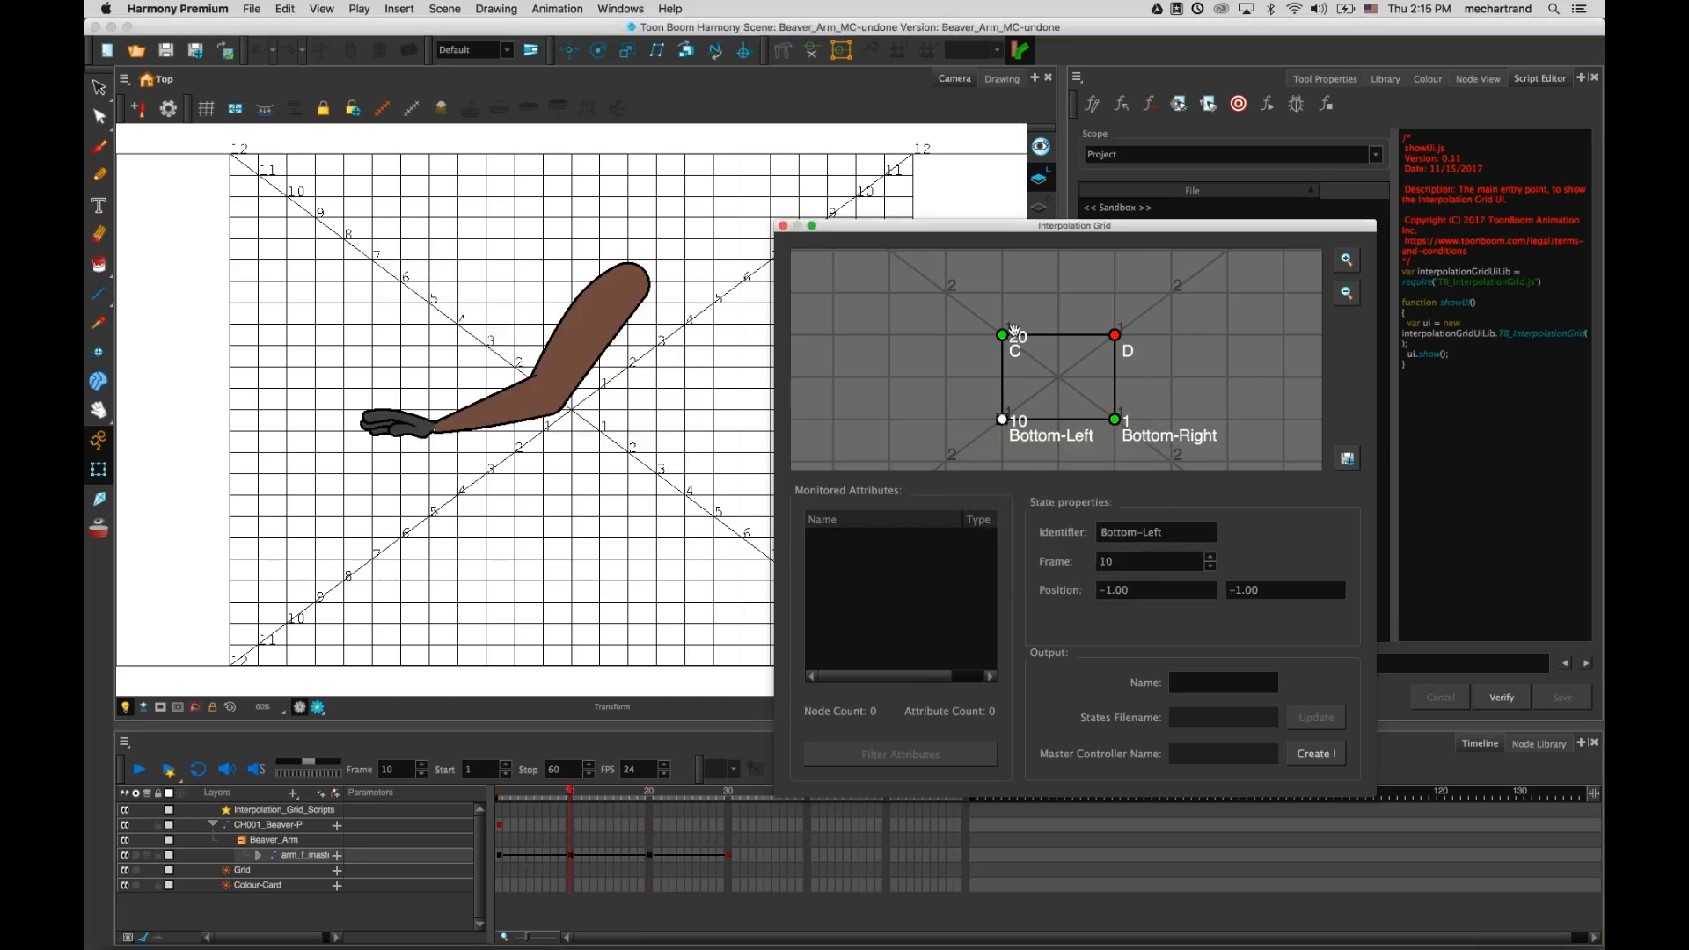
pyautogui.click(1002, 335)
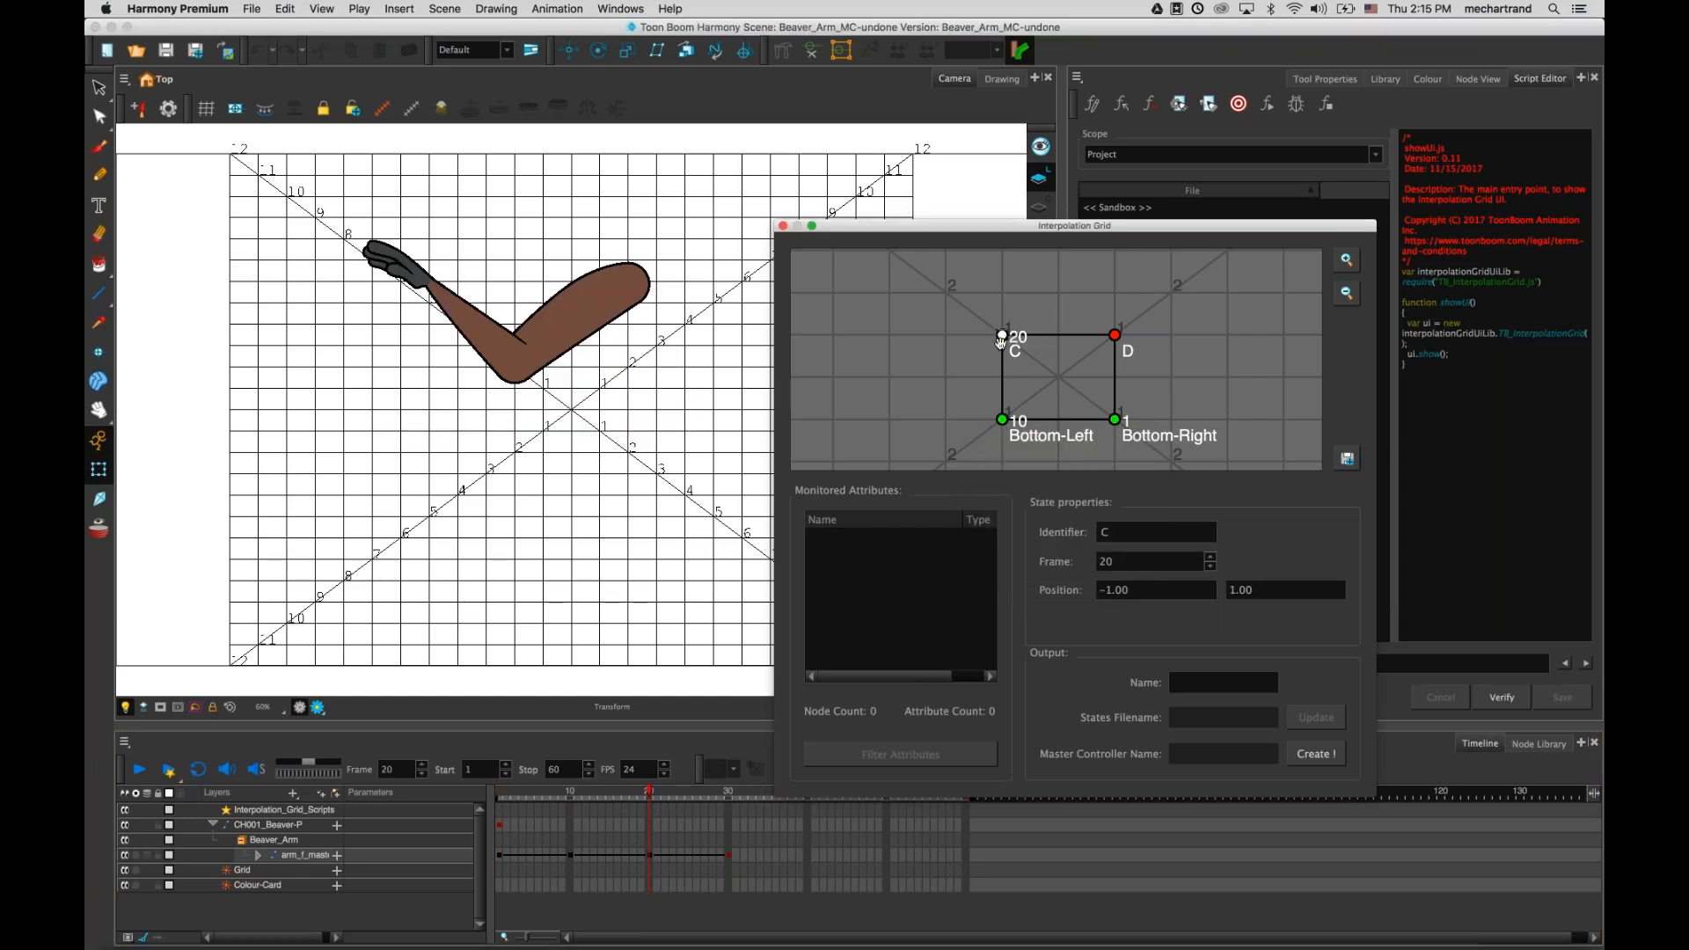
# - Go to frame 30 and assign it to grid point D
pyautogui.click(733, 796)
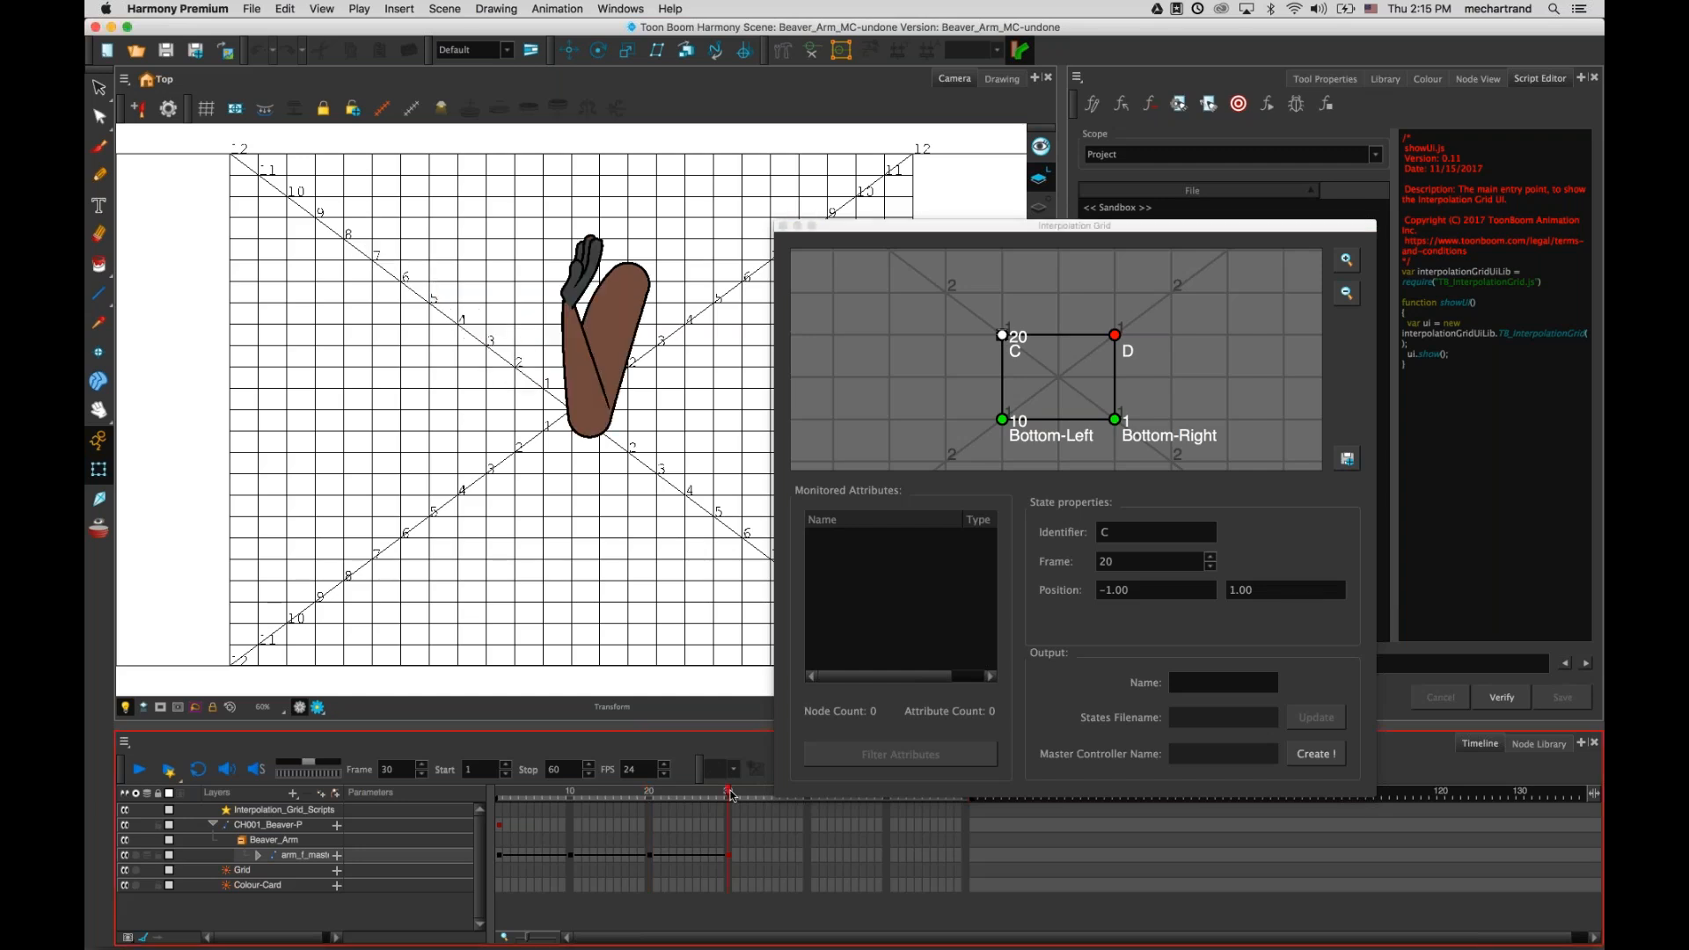
pyautogui.click(1115, 336)
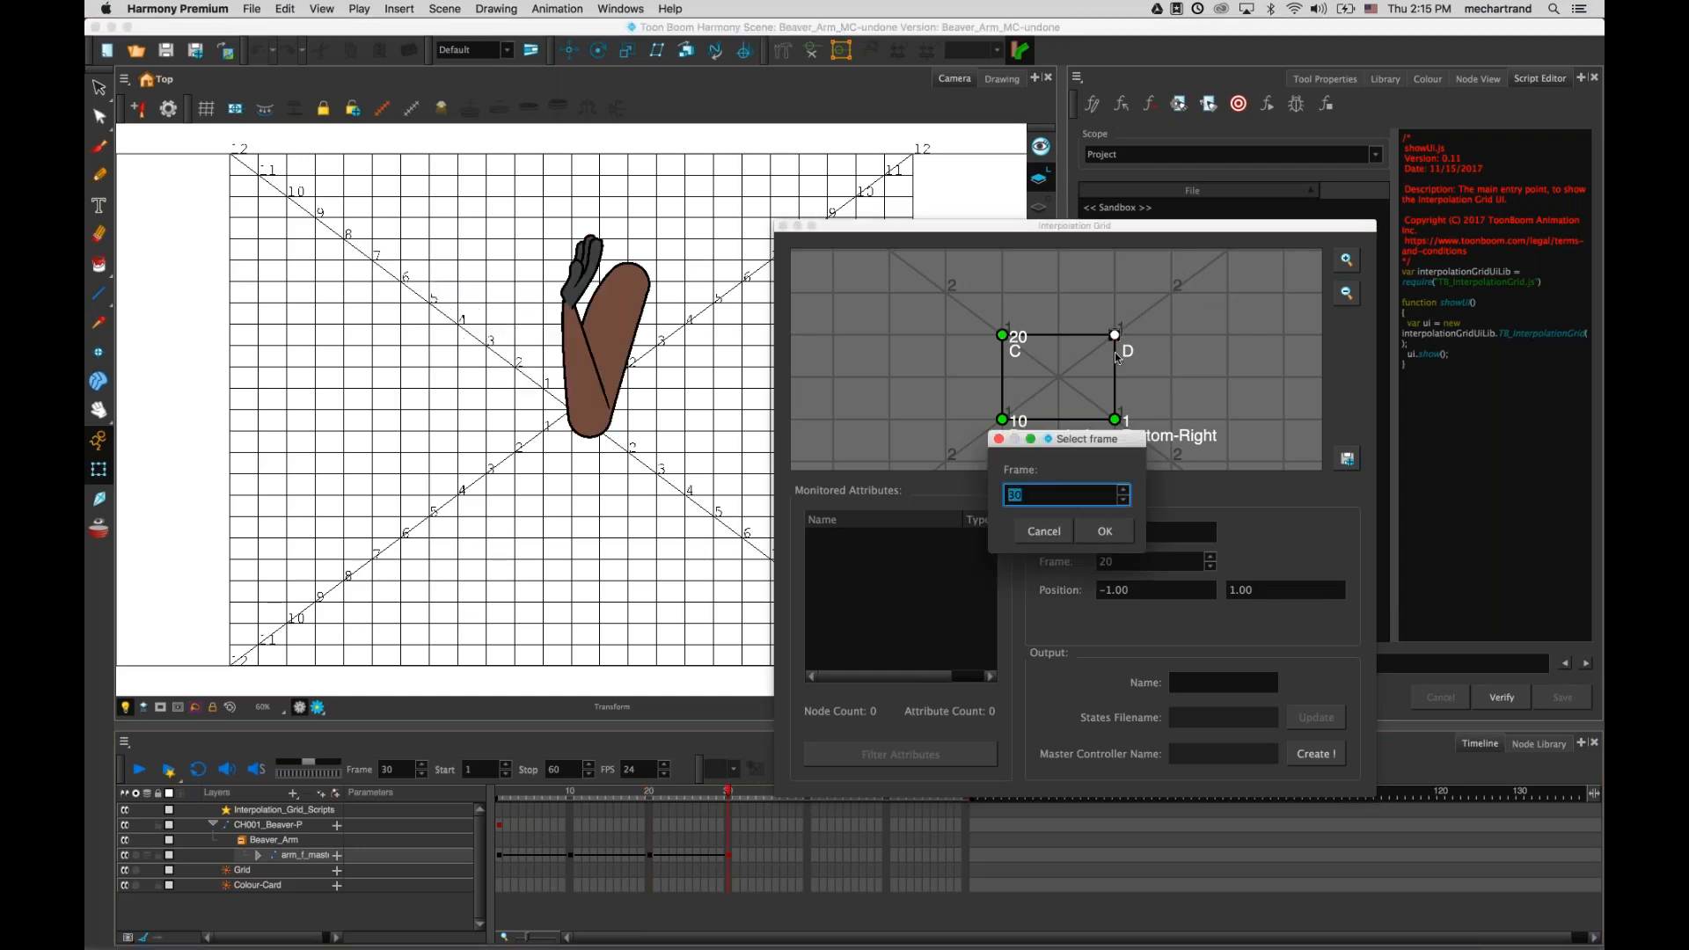
pyautogui.click(1124, 529)
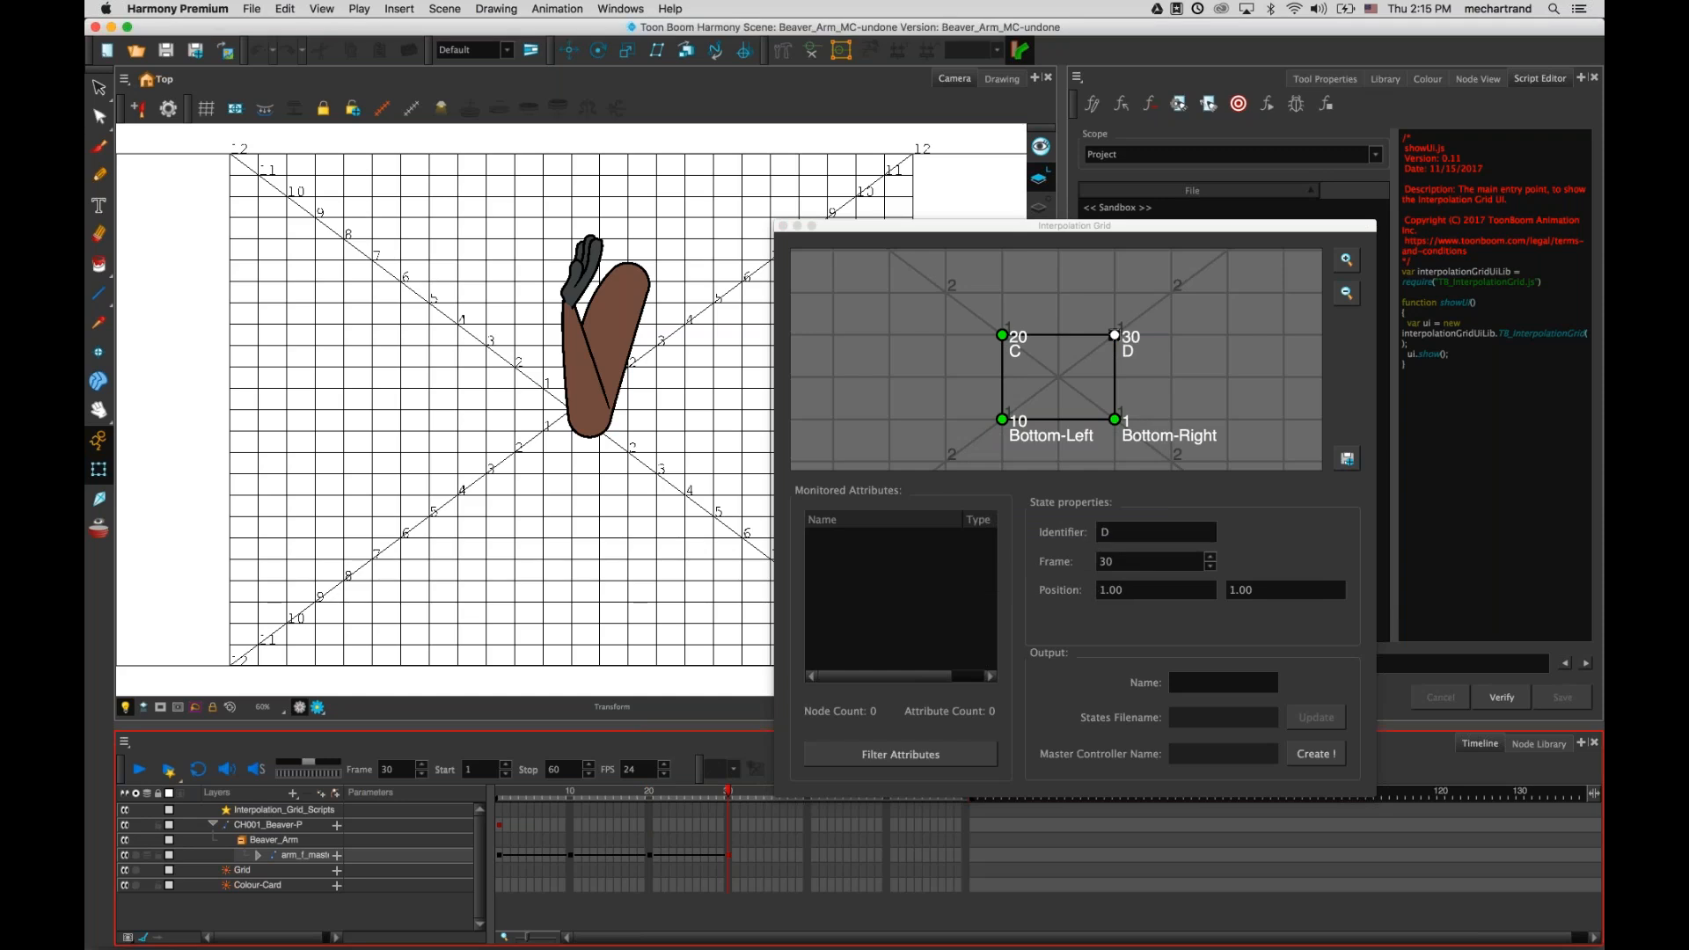
# - Check the arm poses assigned to the grid's four points, finishing on the Bottom-Right point at frame 1
pyautogui.click(997, 418)
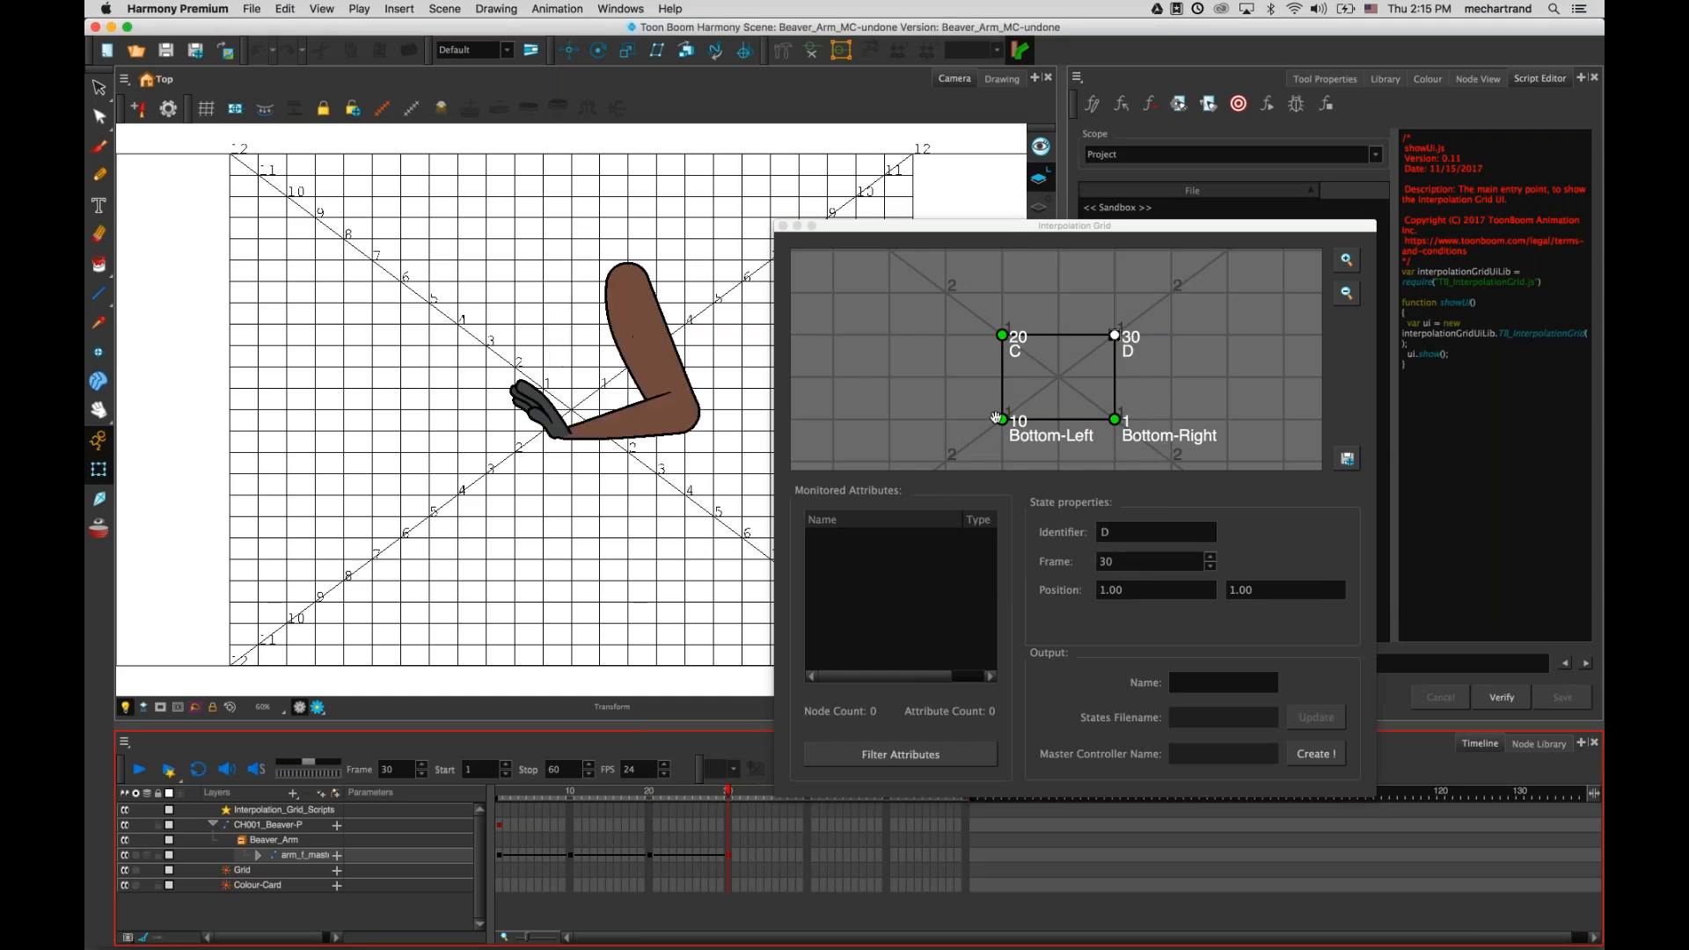
pyautogui.click(1003, 337)
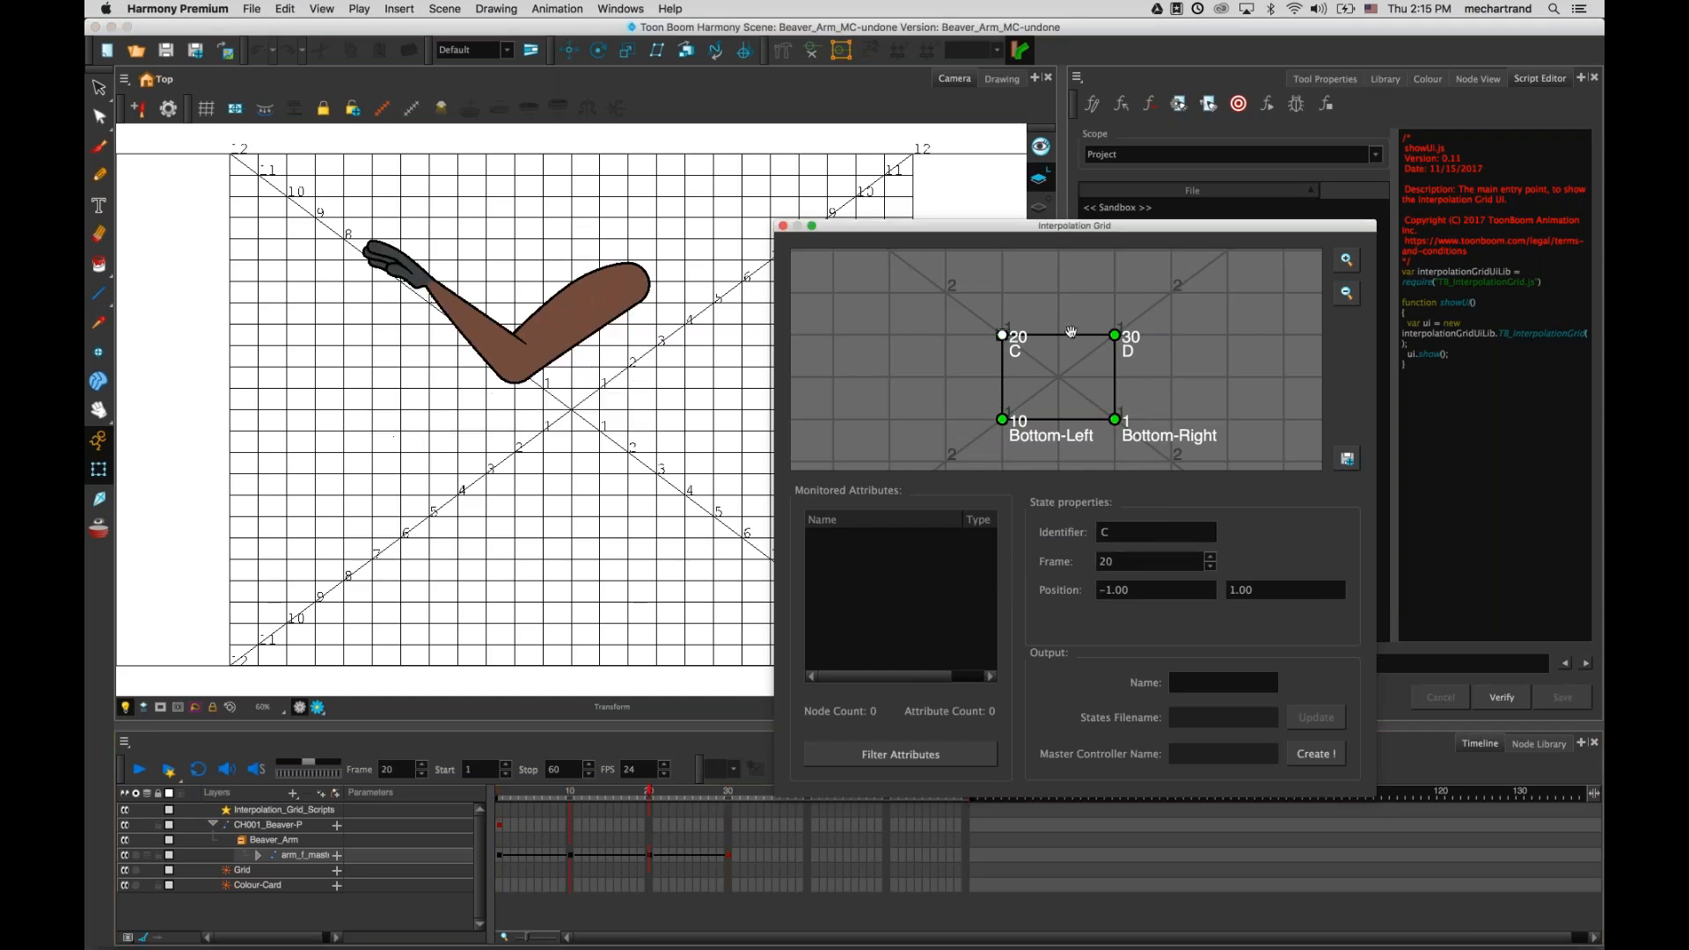
pyautogui.click(1115, 336)
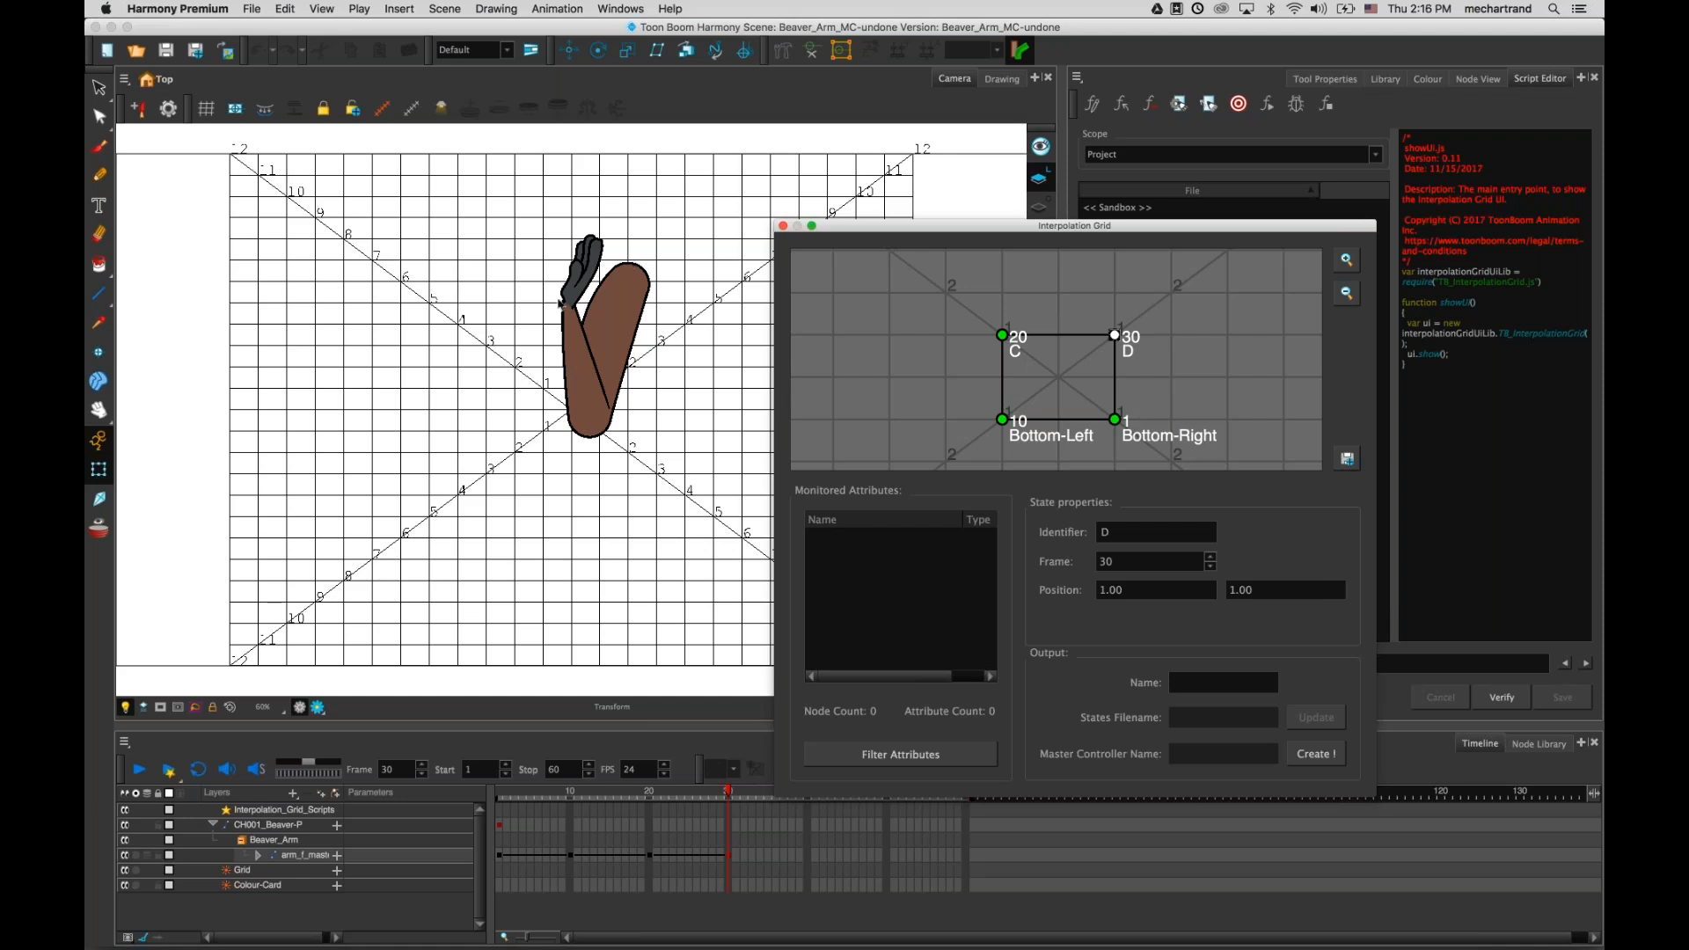
pyautogui.click(502, 795)
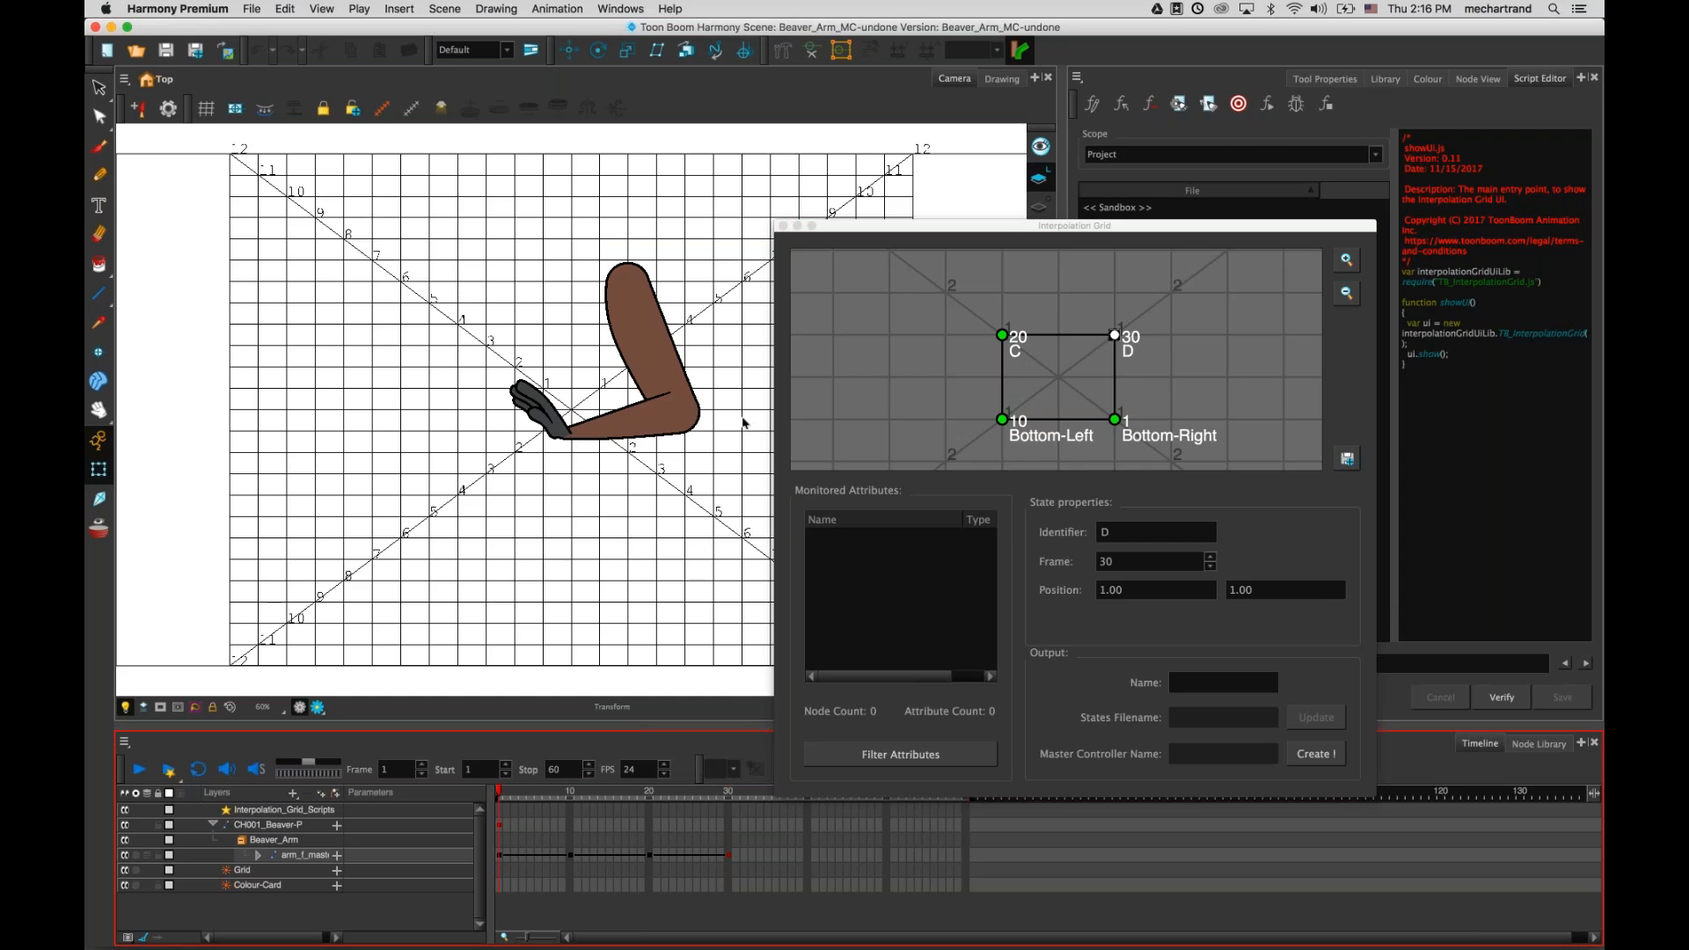
pyautogui.click(1114, 420)
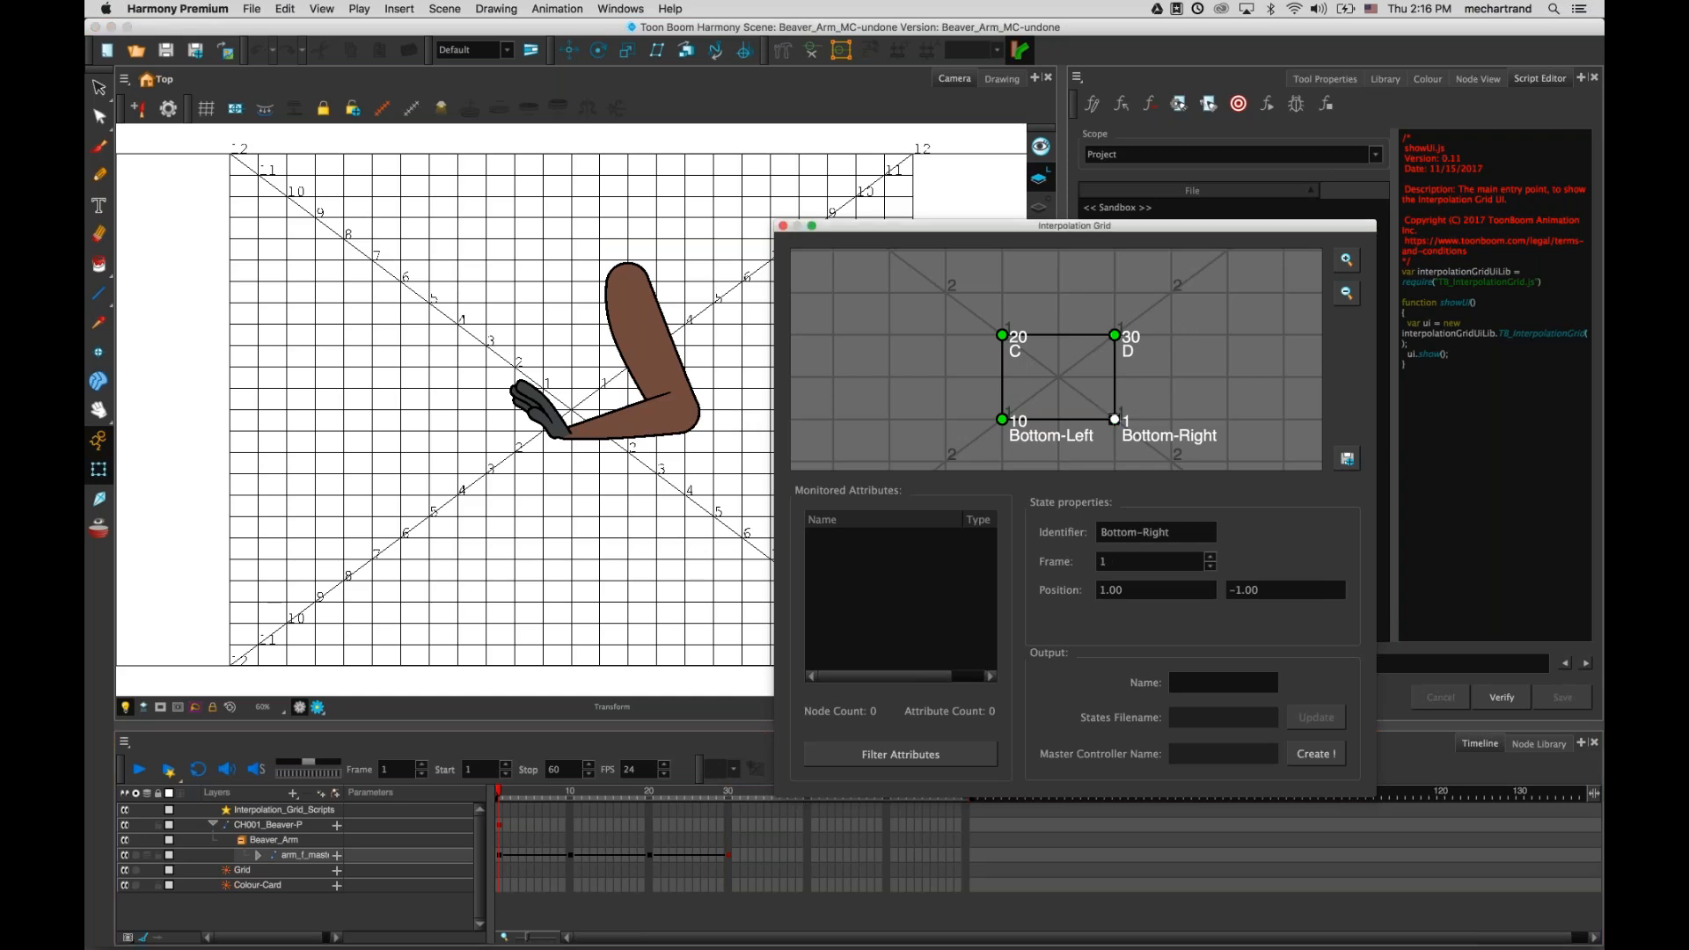
# - Set the position of the Bottom-Right grid point, assigned to frame 1, to 0, -1
pyautogui.moveTo(1147, 588); pyautogui.dragTo(1001, 577)
pyautogui.write('0')
pyautogui.press('Tab')
pyautogui.write('-')
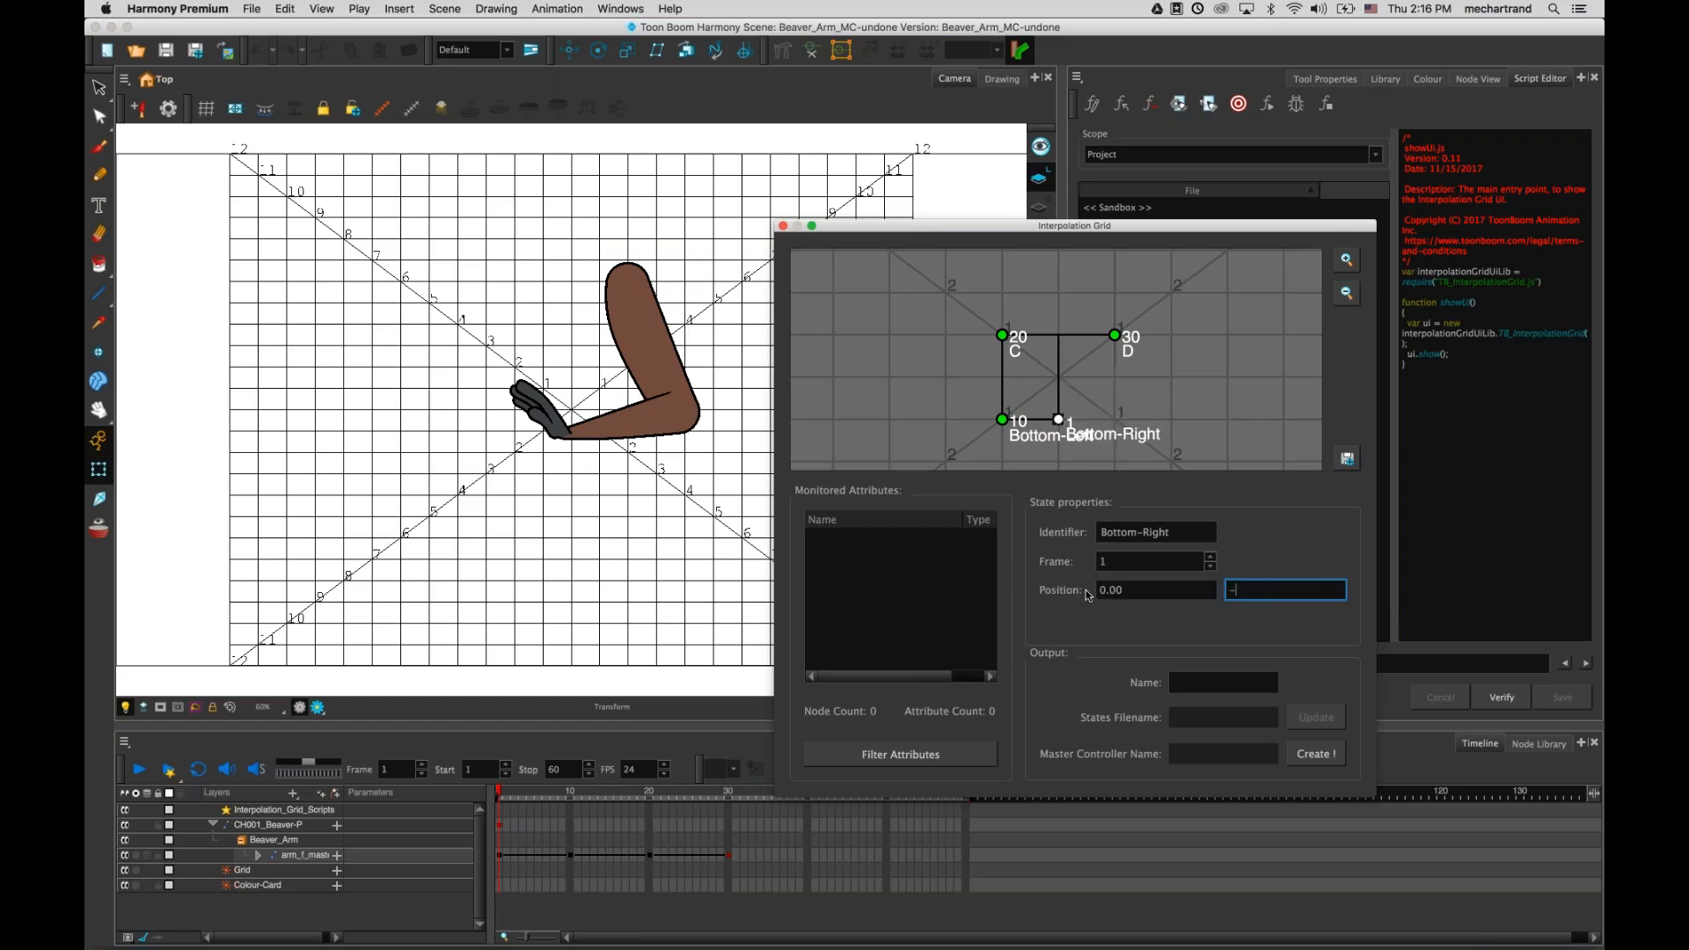
pyautogui.write('1')
pyautogui.press('Return')
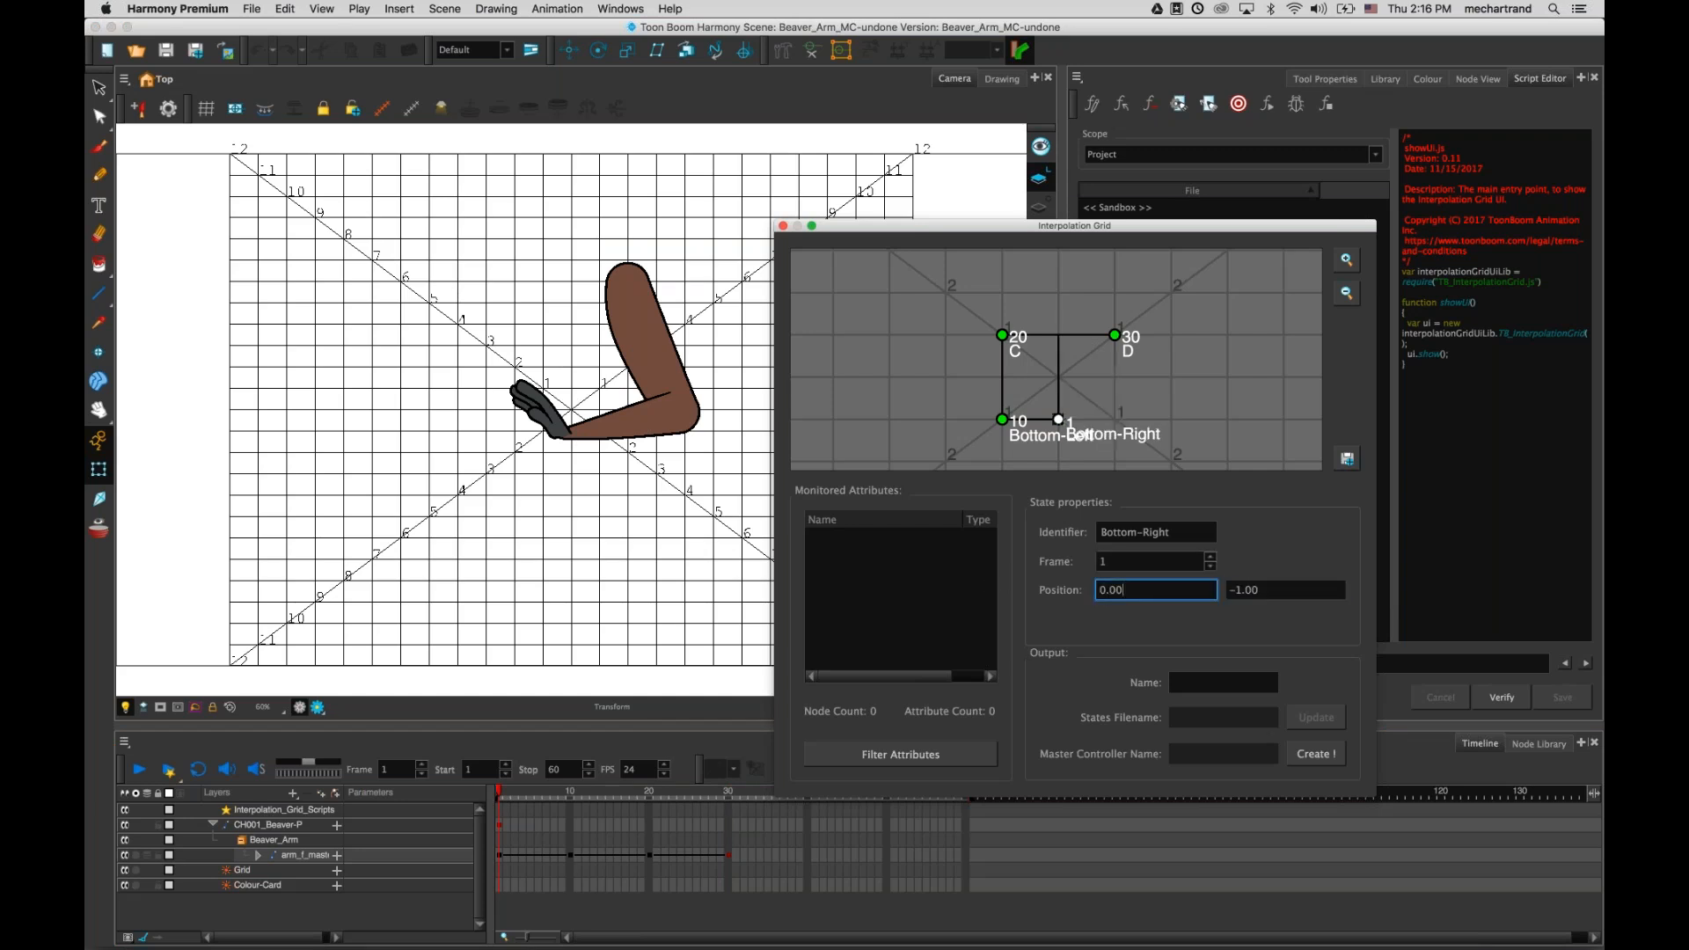
# - Set the X position of the Bottom-Left grid point at frame 10 to -5
pyautogui.click(1003, 420)
pyautogui.doubleClick(1126, 590)
pyautogui.write('-')
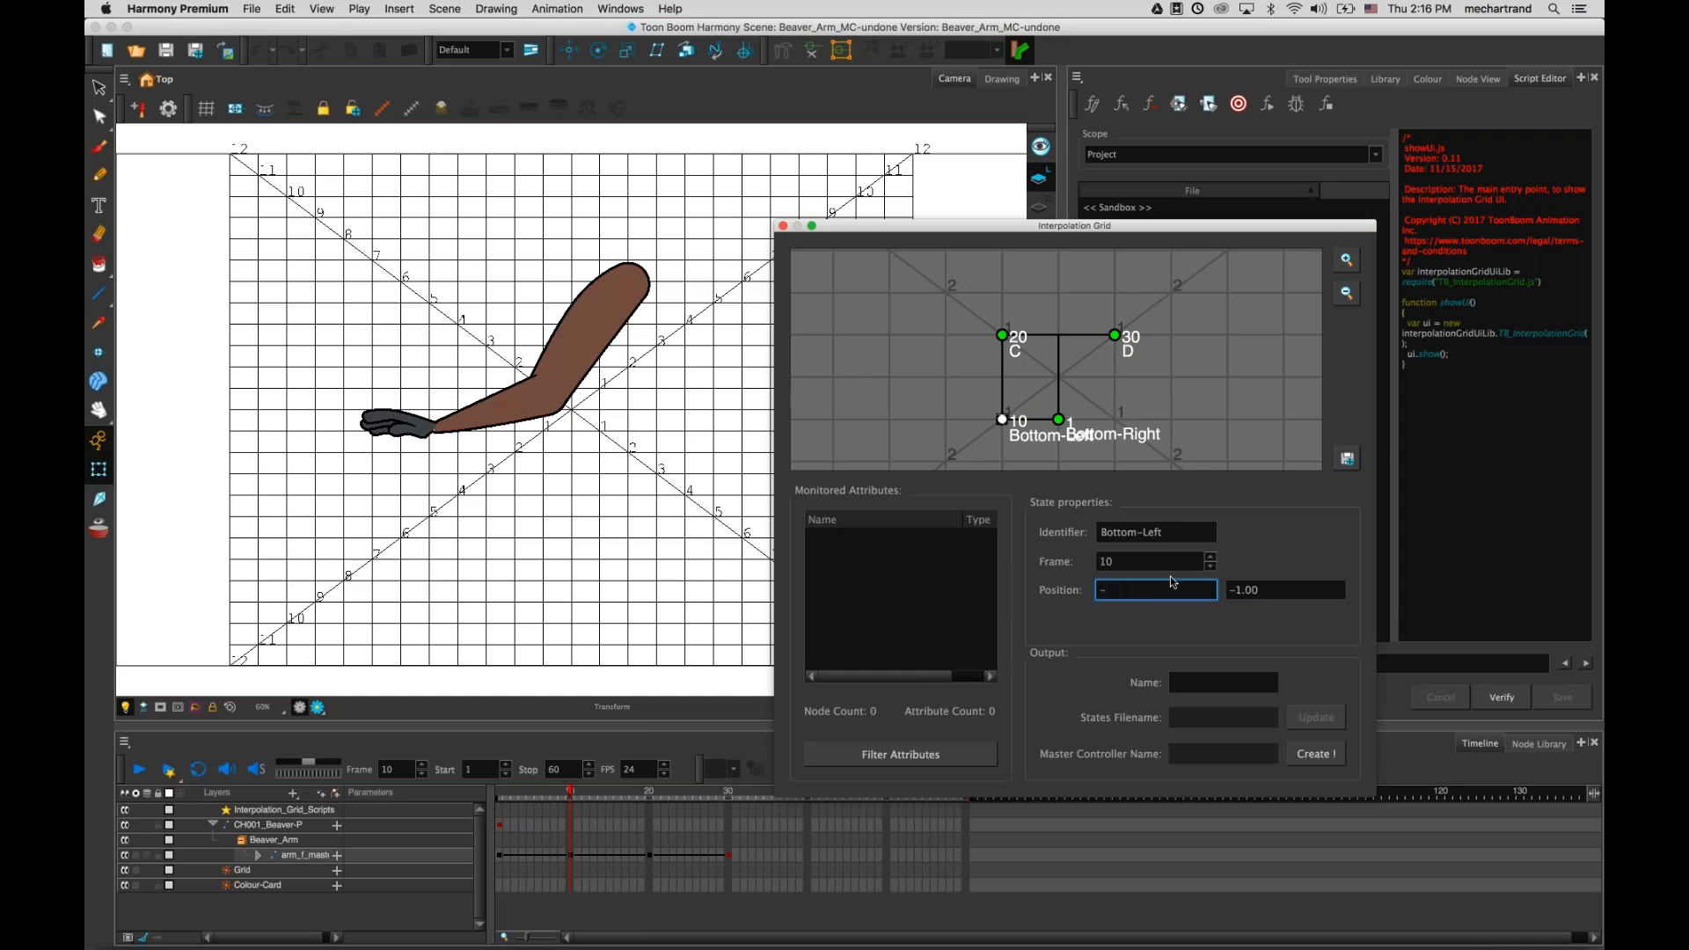
pyautogui.write('5')
pyautogui.press('Tab')
# - Set the position of grid point C at frame 20 to -5, 5
pyautogui.click(1007, 337)
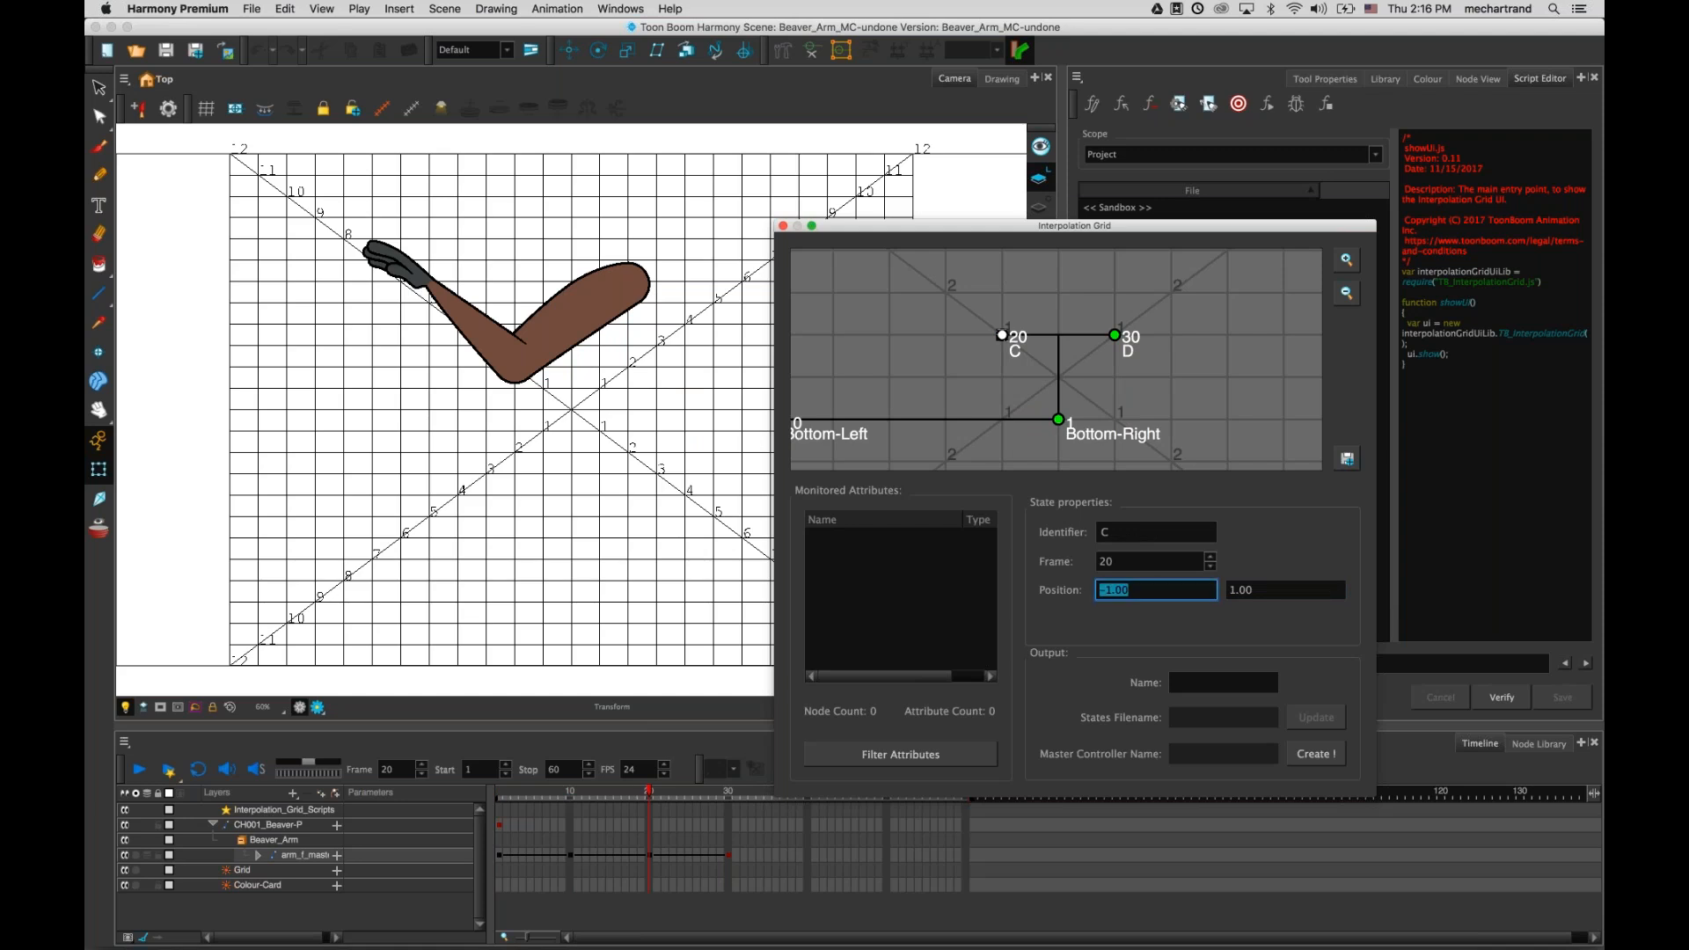
pyautogui.write('5')
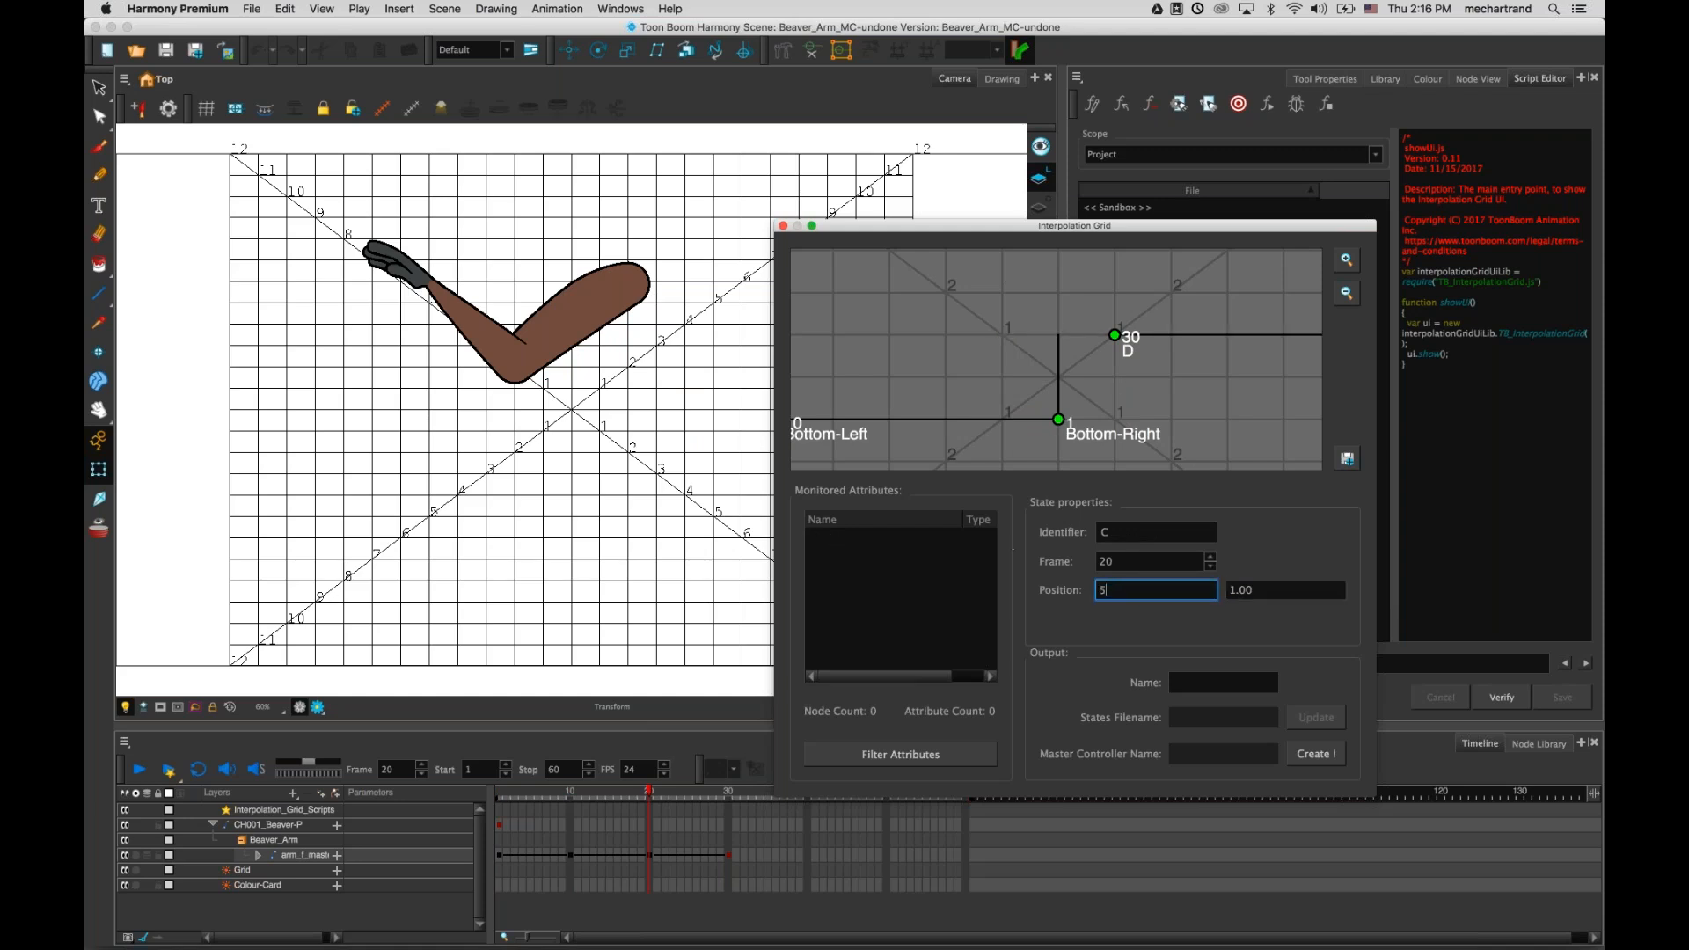
pyautogui.press('BackSpace')
pyautogui.write('-5')
pyautogui.press('Tab')
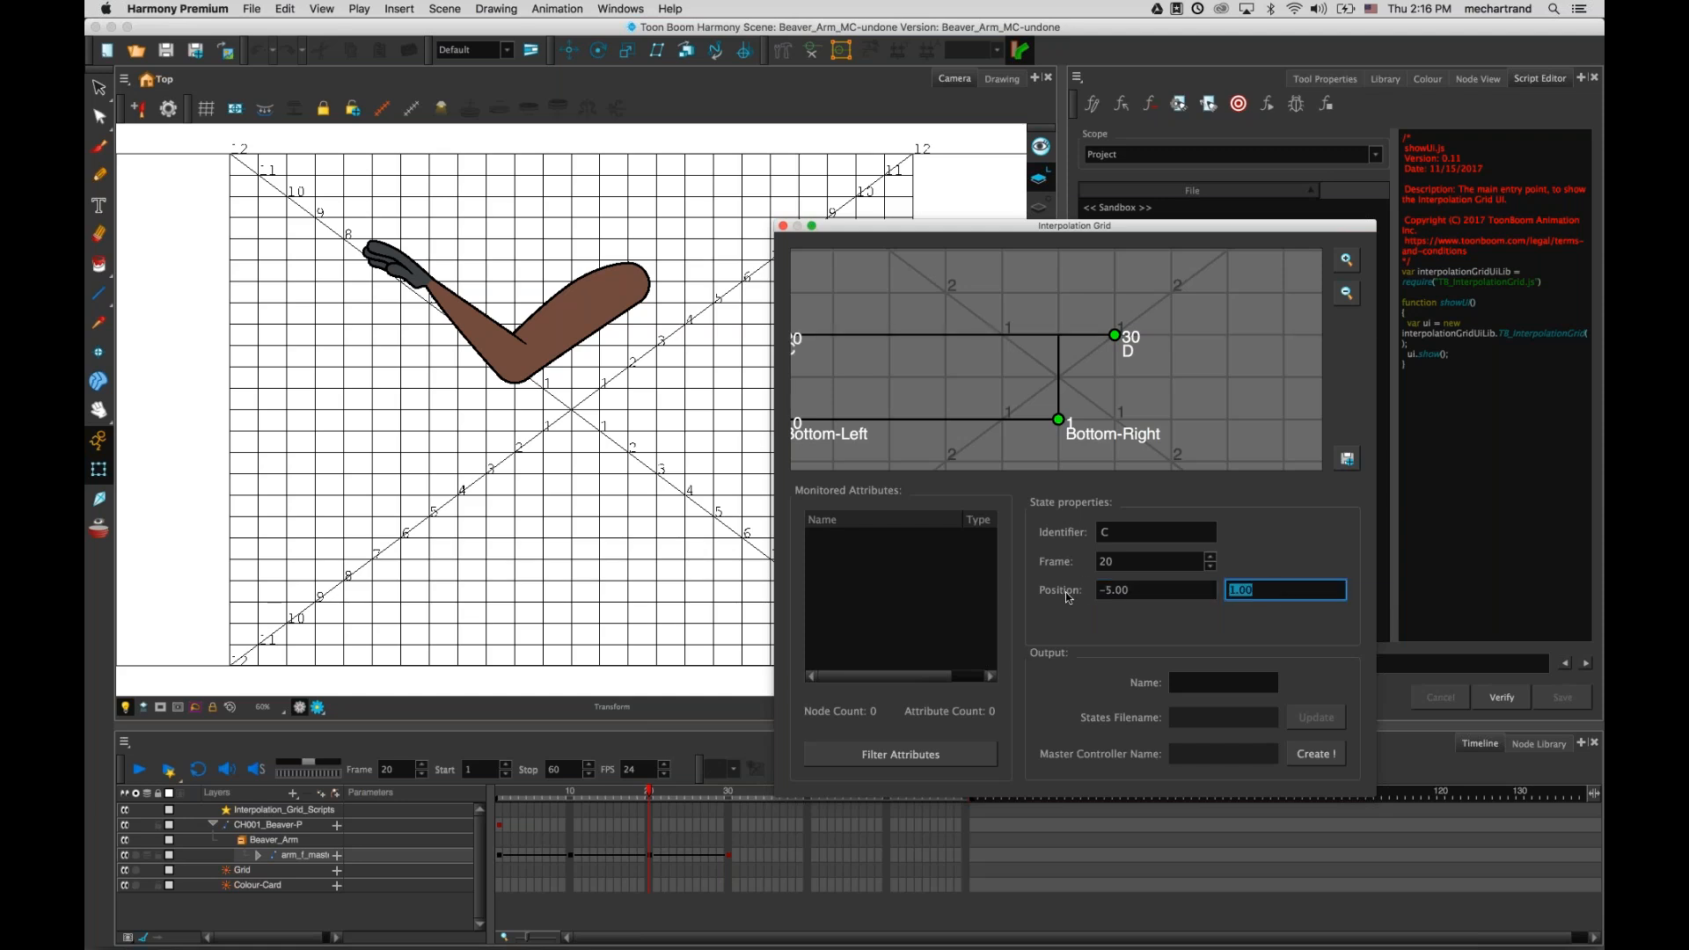
pyautogui.write('5')
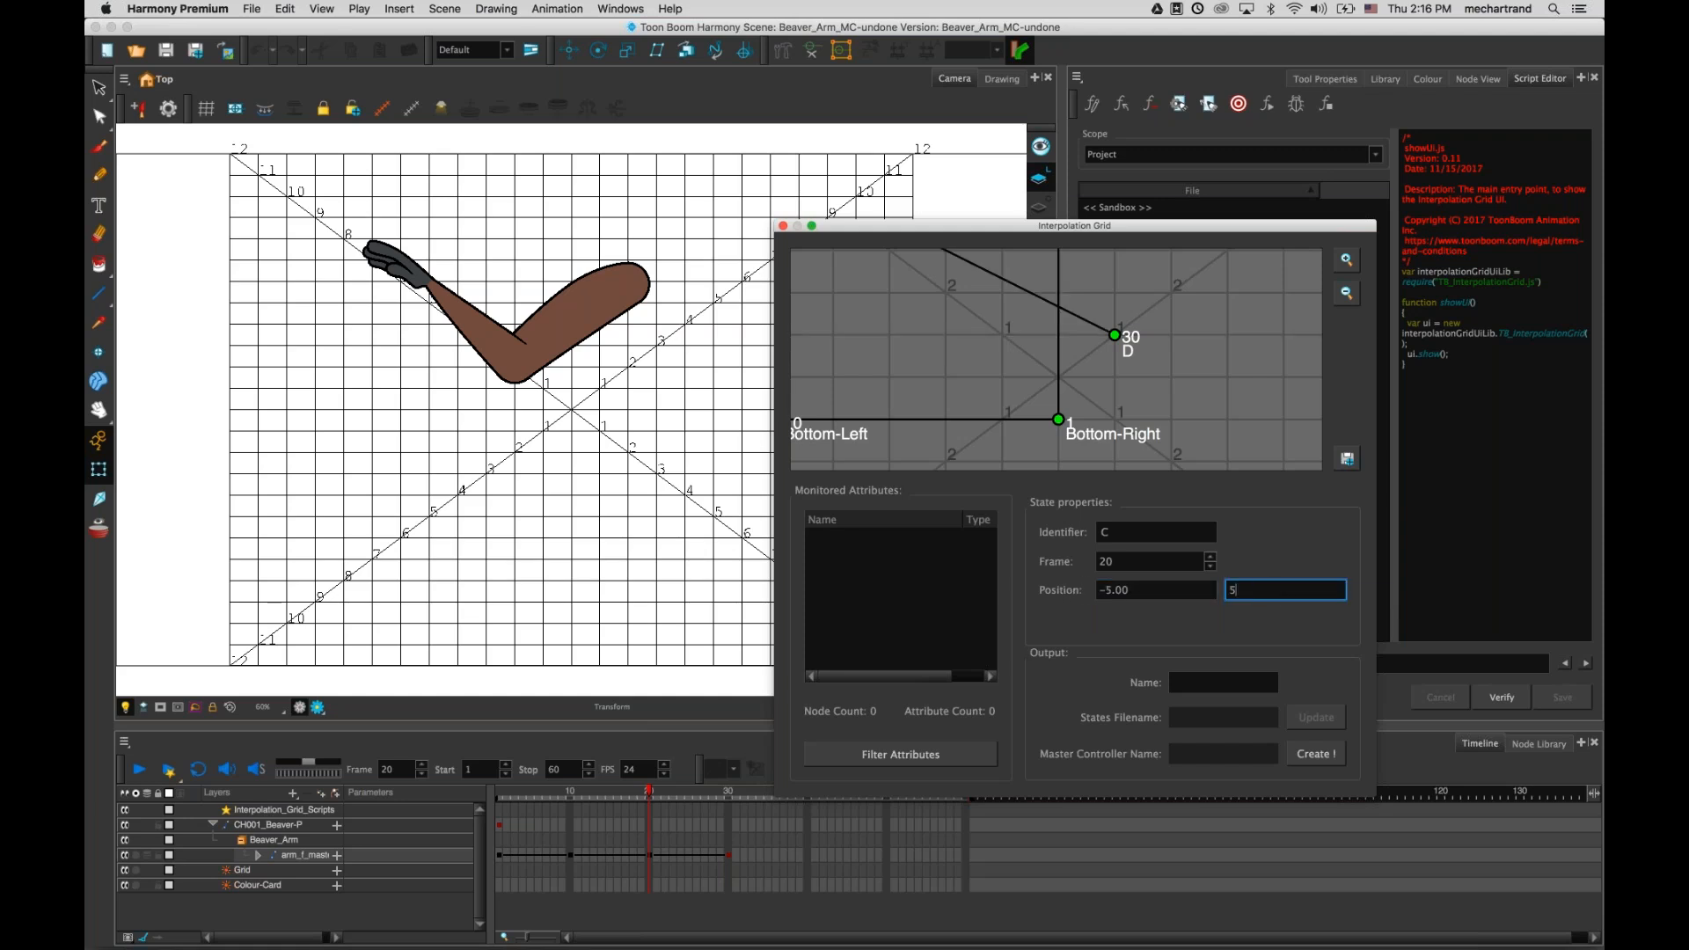
# - Set the position of grid point D at frame 30 to 0, 5 so the grid is square
pyautogui.click(1113, 335)
pyautogui.click(1346, 293)
pyautogui.click(1346, 292)
pyautogui.click(1347, 292)
pyautogui.click(1346, 292)
pyautogui.moveTo(1026, 332); pyautogui.dragTo(1306, 435)
pyautogui.press('Tab')
pyautogui.press('Tab')
pyautogui.write('0')
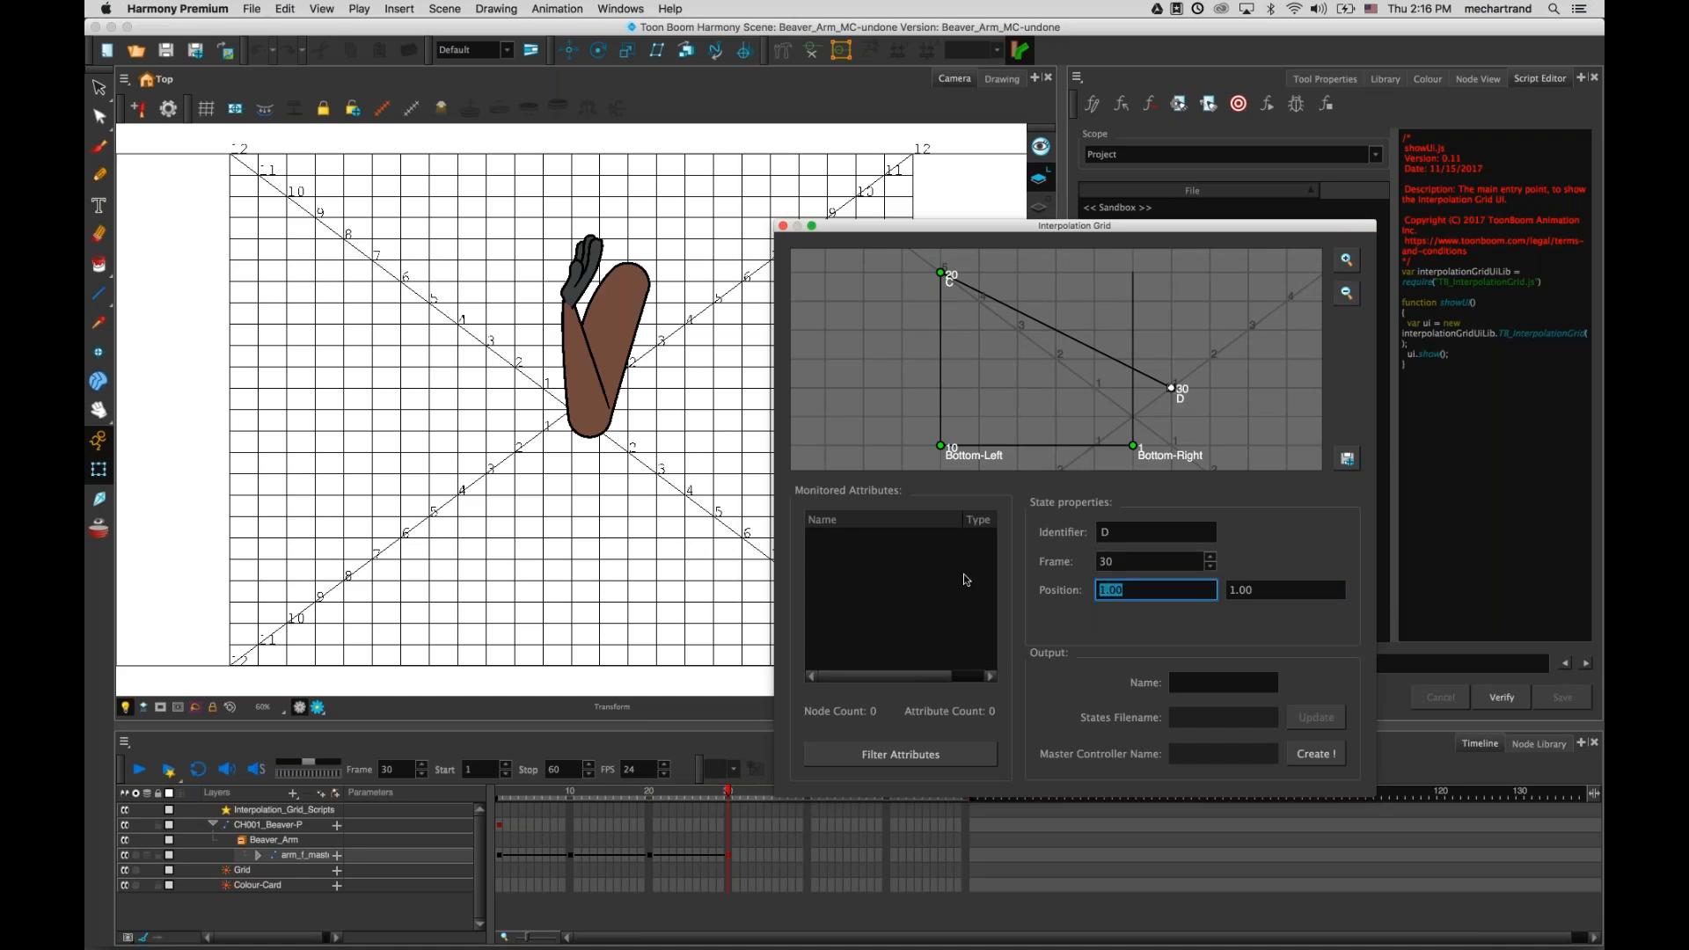
pyautogui.press('Return')
pyautogui.press('Tab')
pyautogui.write('5')
pyautogui.press('Return')
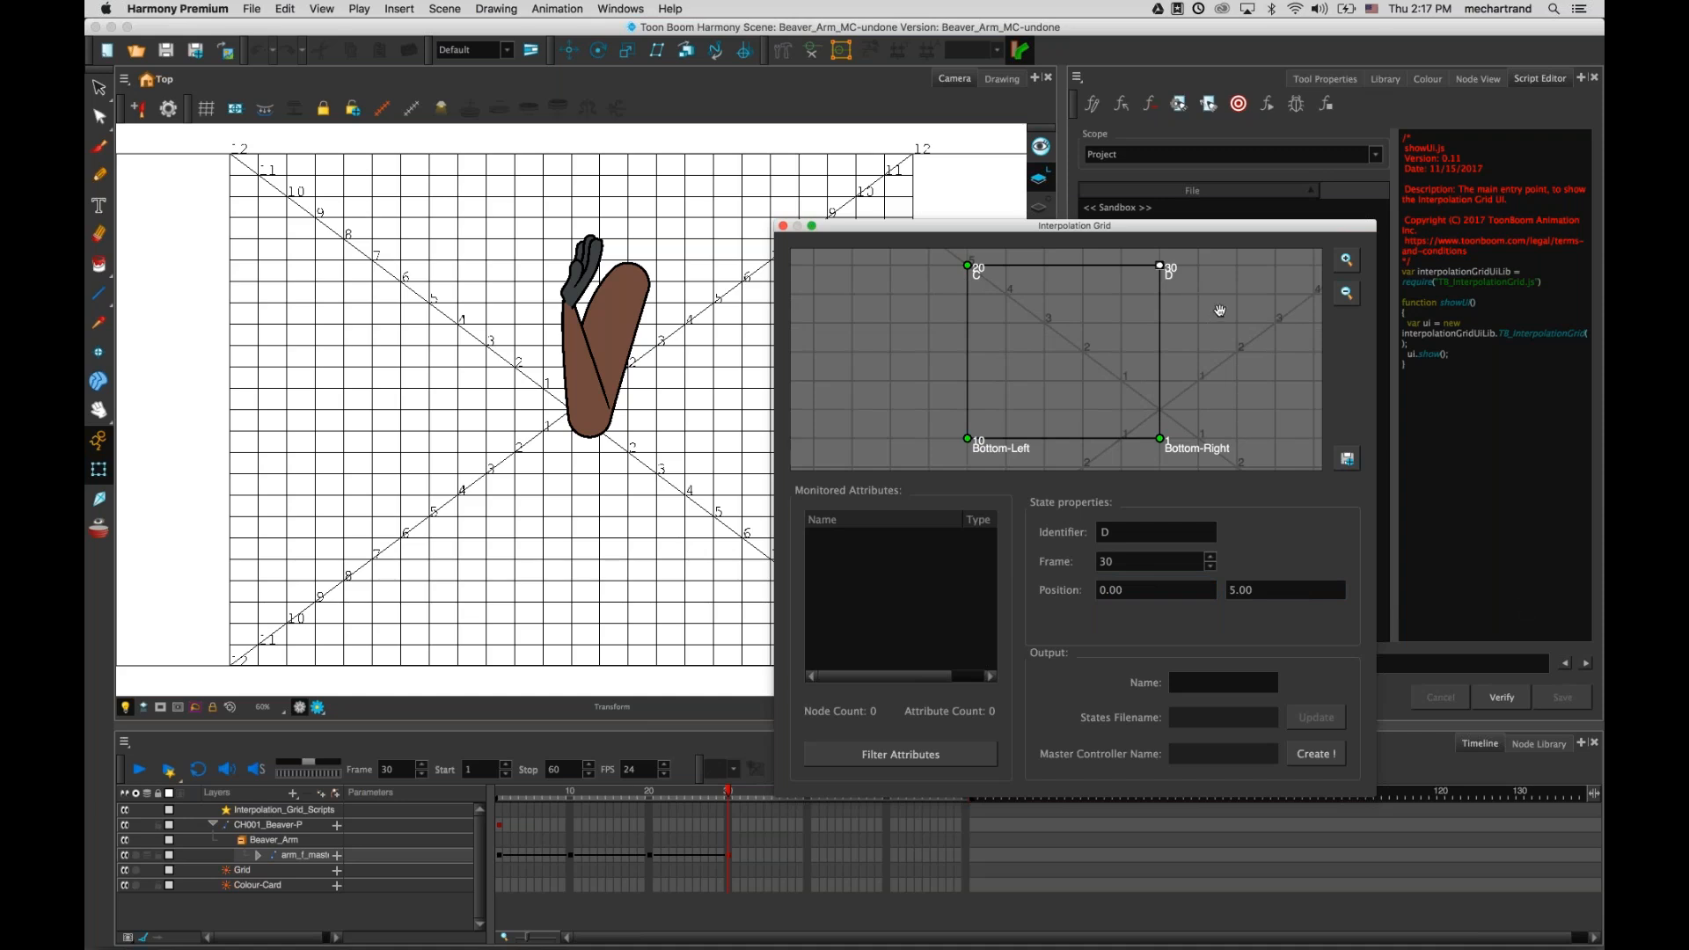
# - Save the edited interpolation grid as a preset named 2x2_Arm
pyautogui.click(1347, 459)
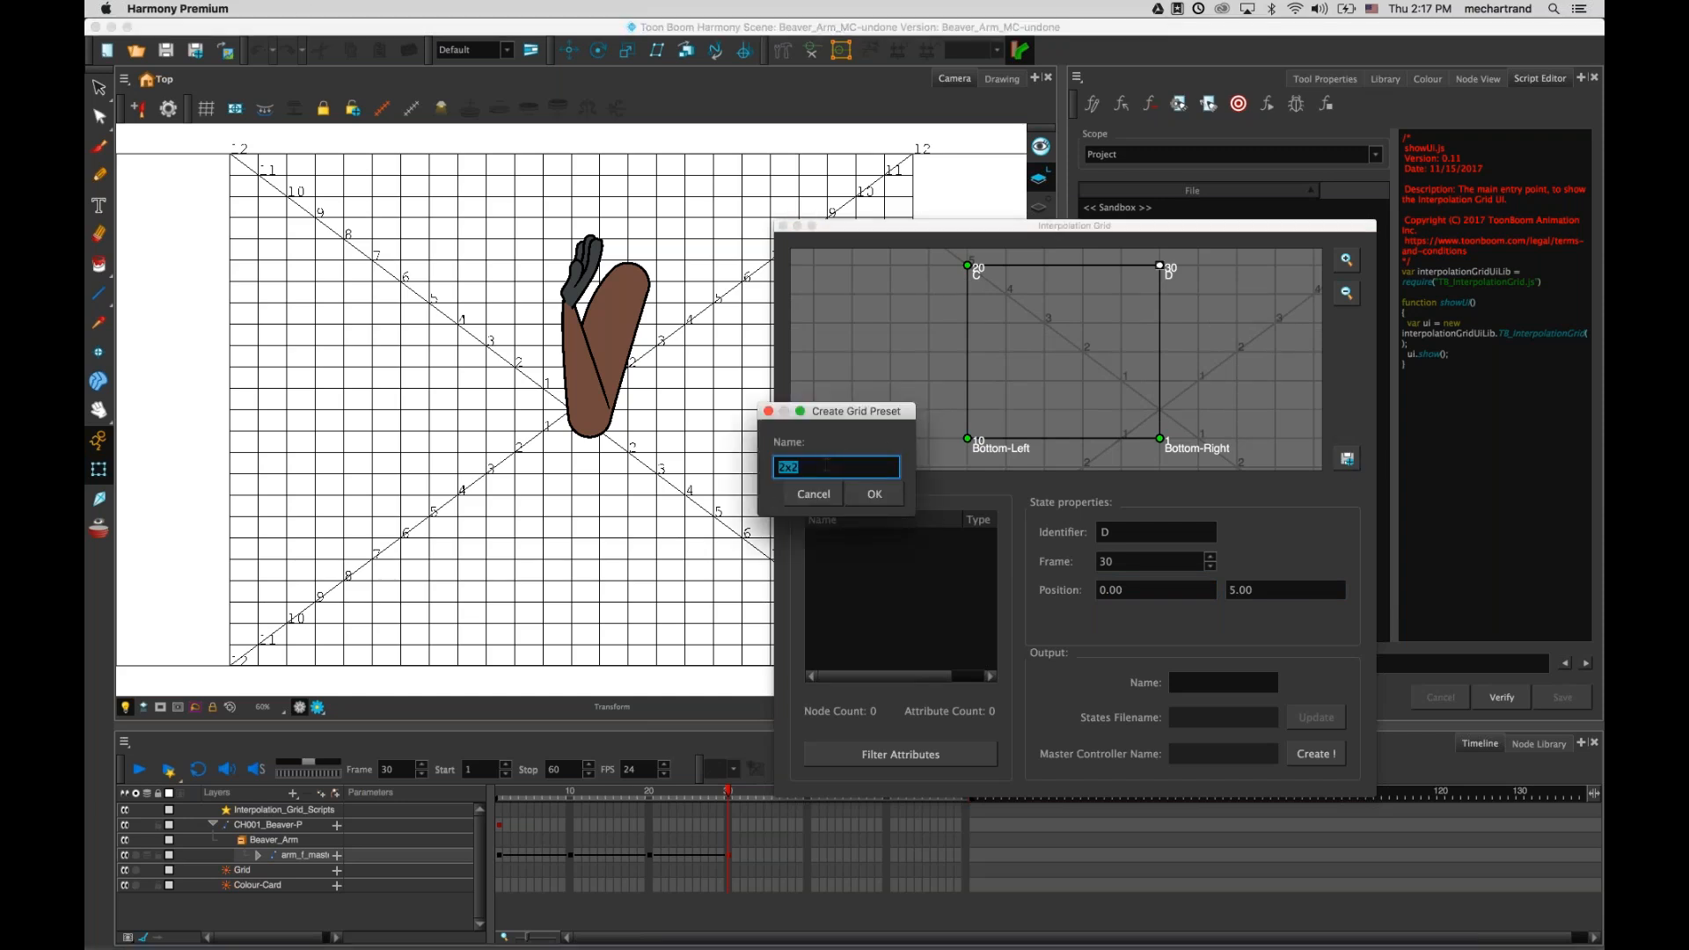
pyautogui.write('2x2_Arm')
pyautogui.click(893, 494)
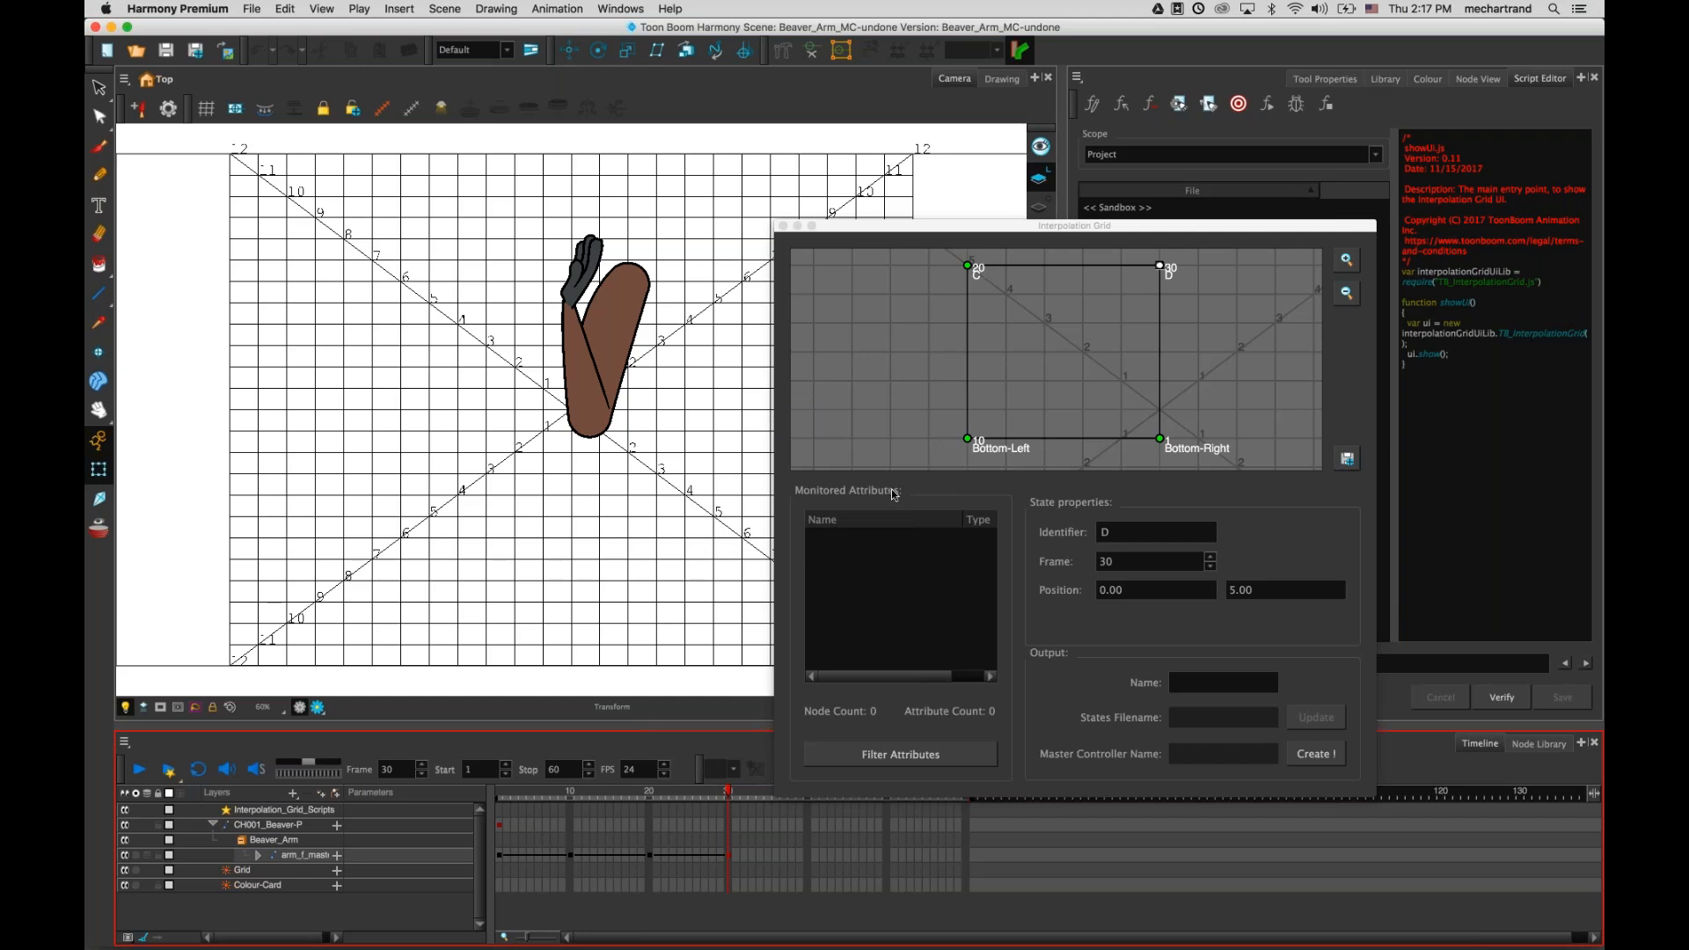
# - Close the Interpolation Grid window and select the Beaver_Arm group in an enlarged view of the node network
pyautogui.click(877, 232)
pyautogui.click(782, 225)
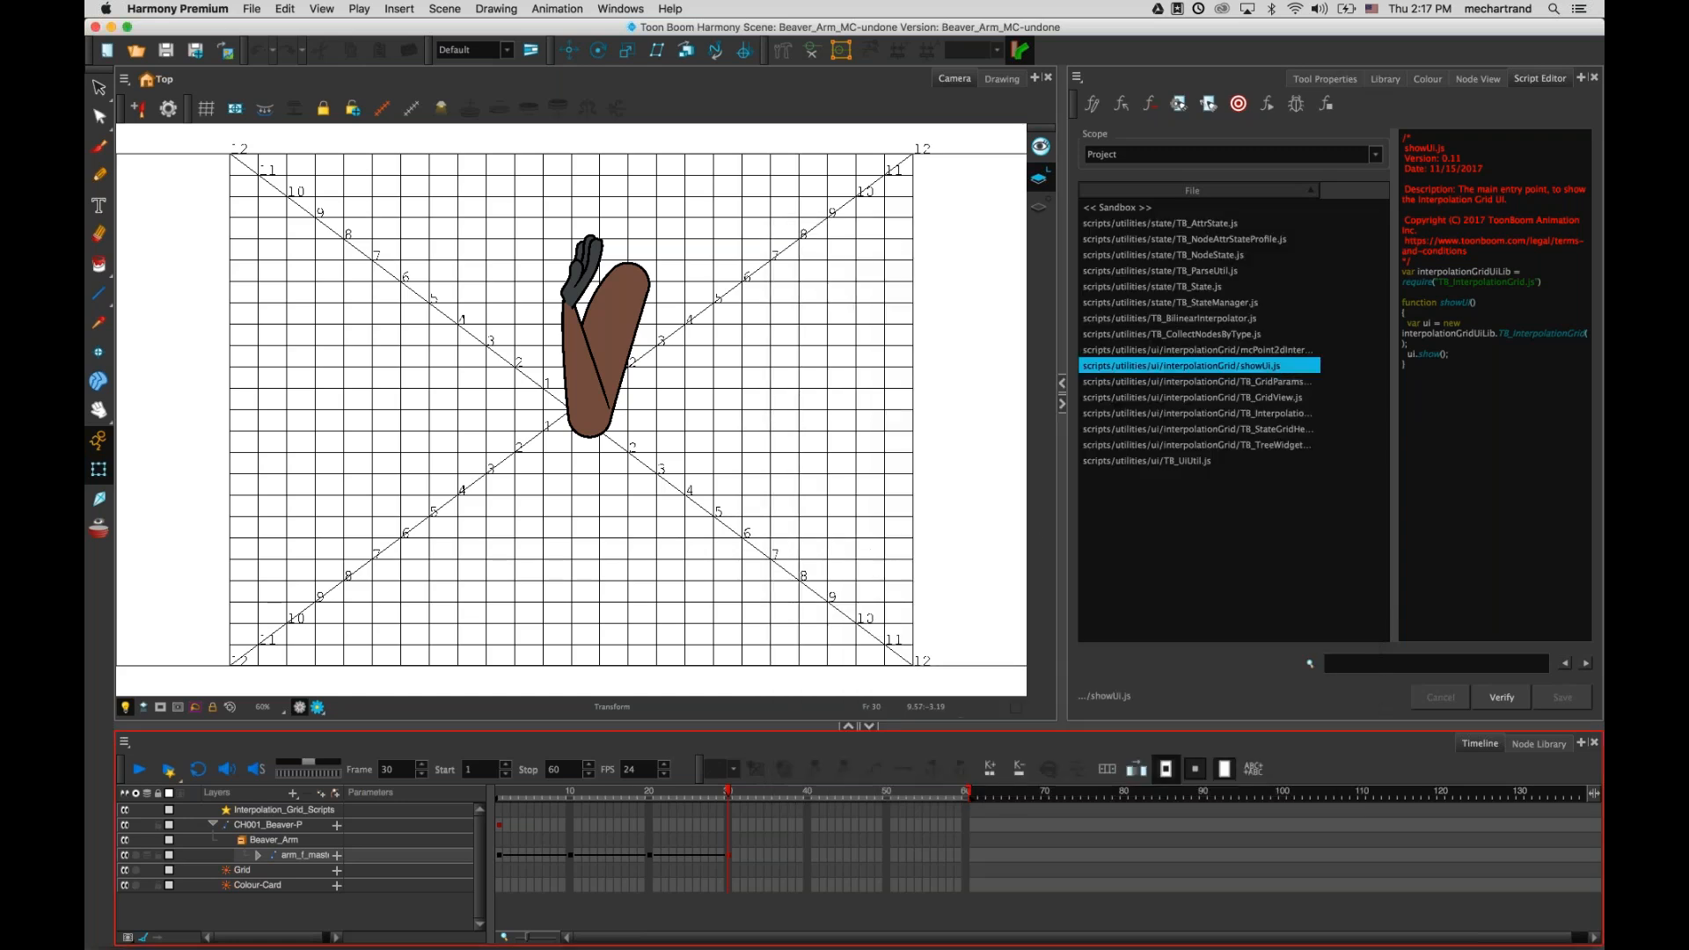
pyautogui.click(1478, 79)
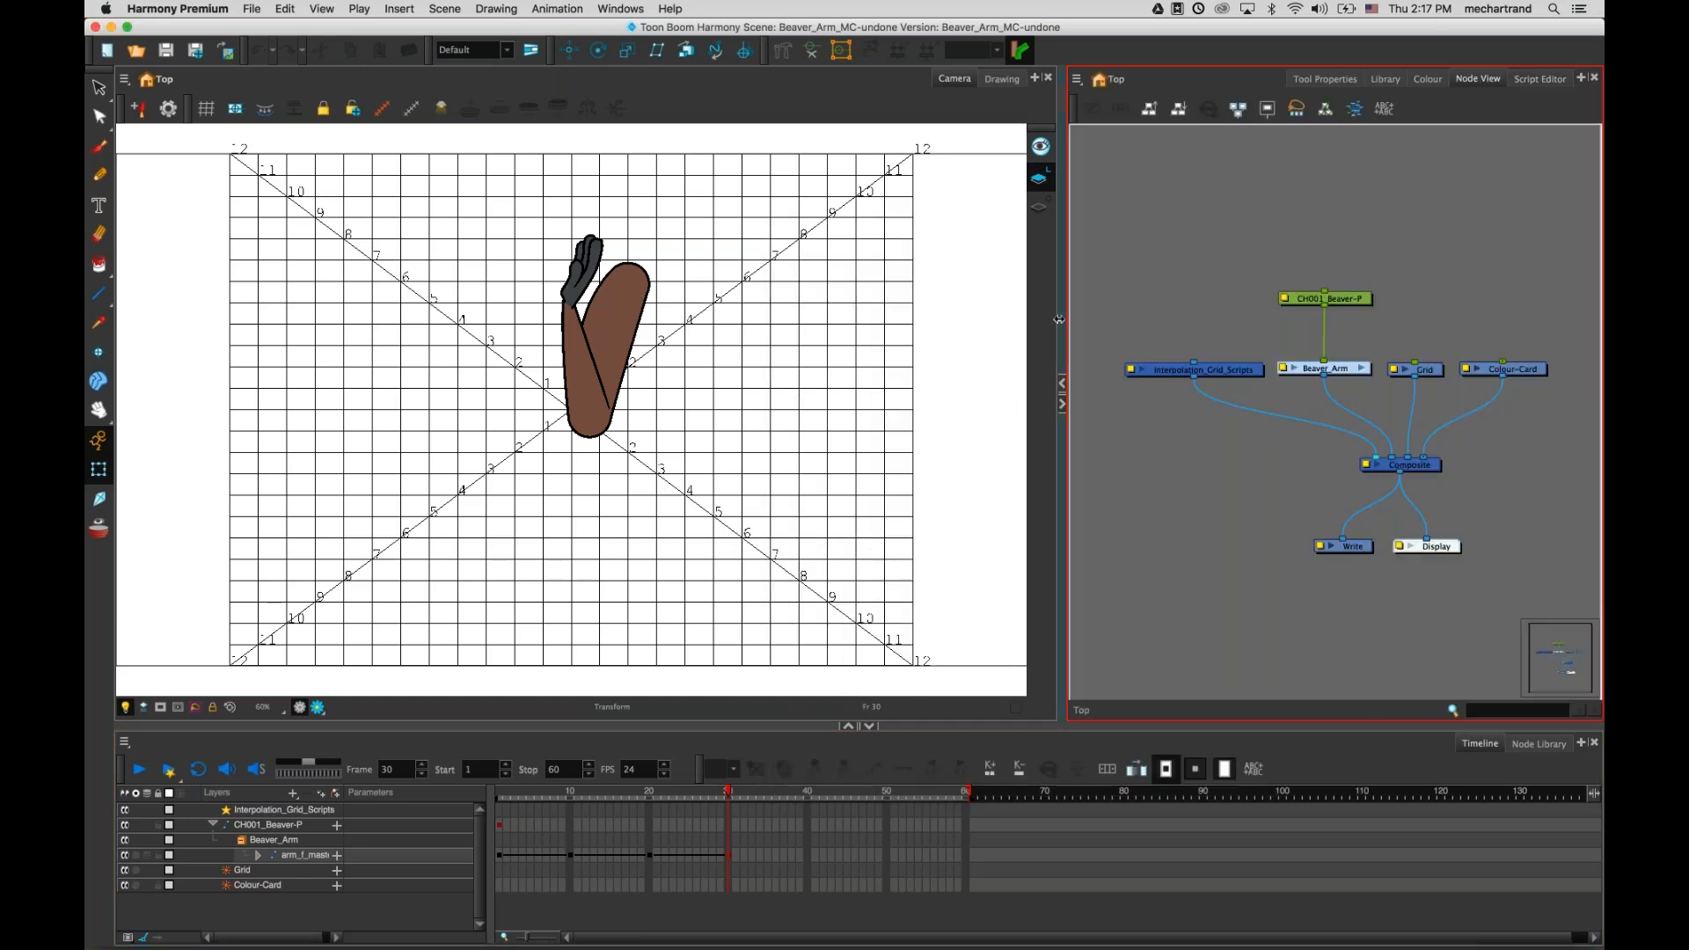
pyautogui.moveTo(1059, 319); pyautogui.dragTo(876, 321)
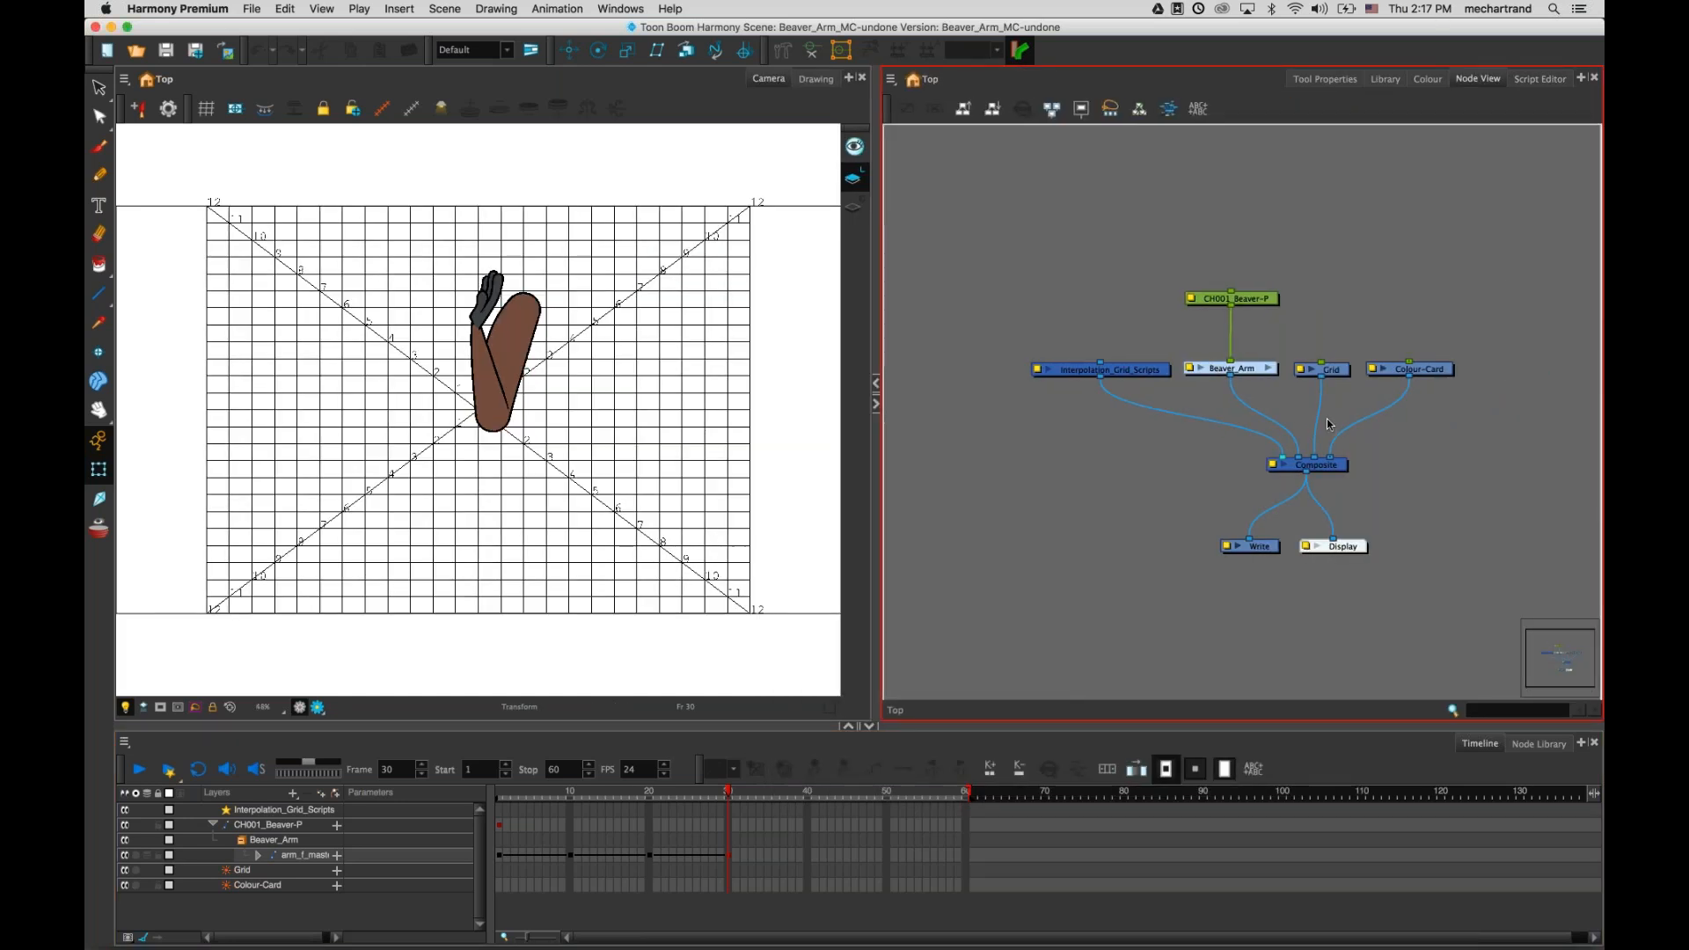
pyautogui.click(1255, 371)
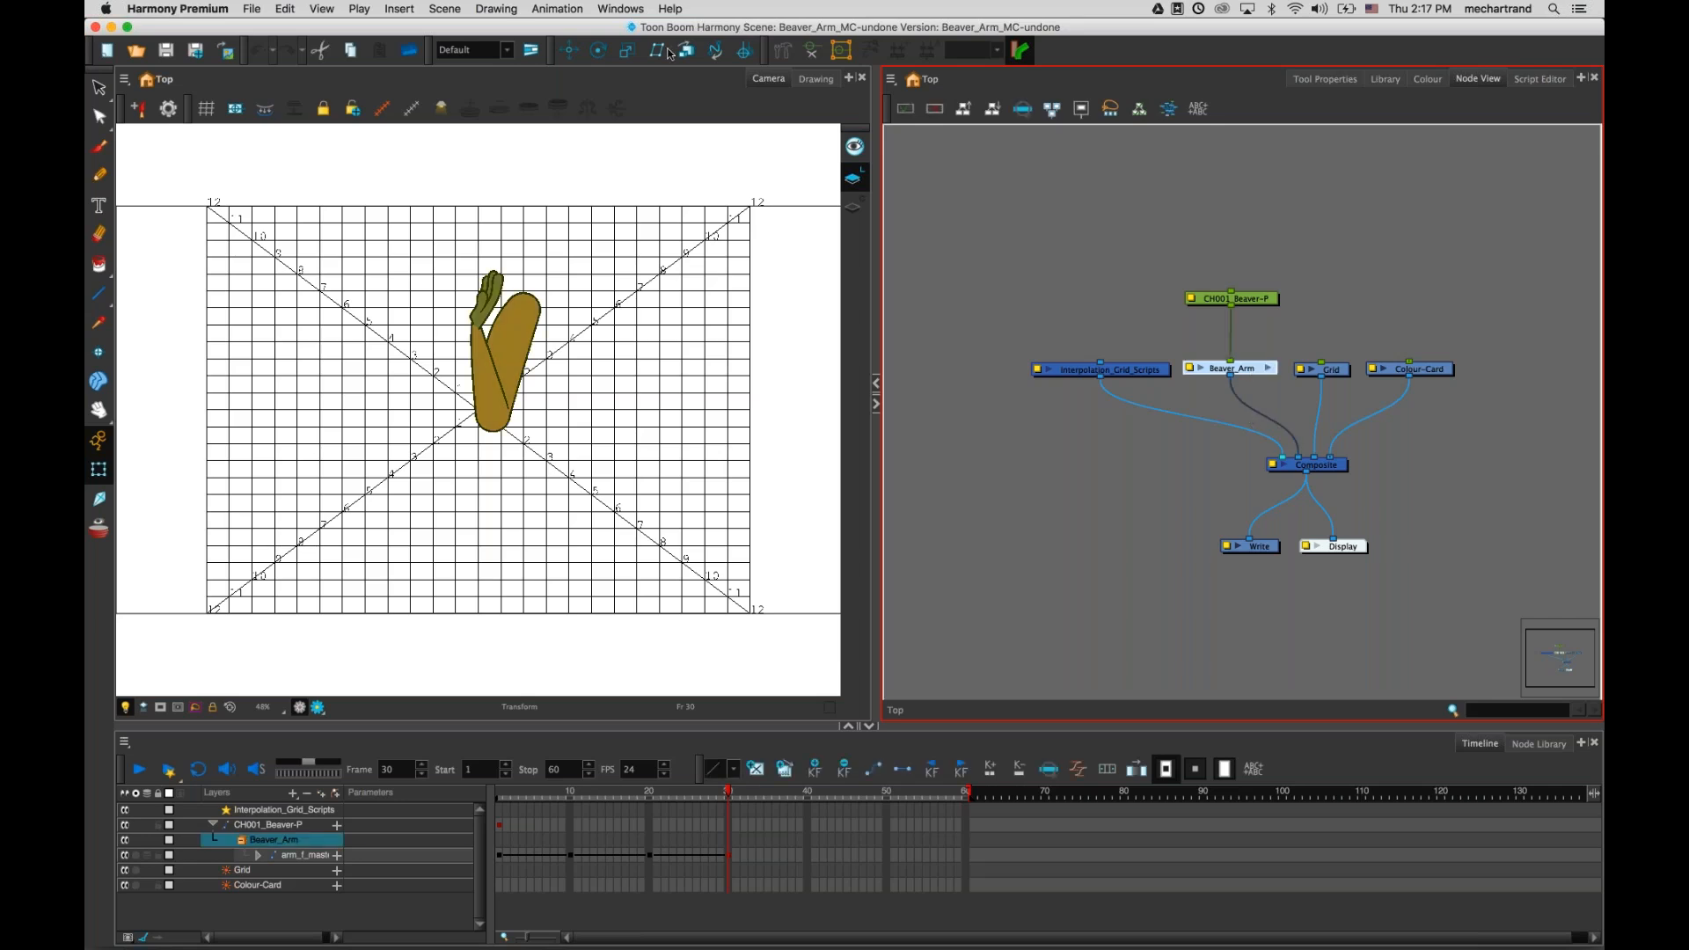
# - Run the showUI.js script for Beaver_Arm, load the 2x2_Arm preset to inspect its four points, and close the grid
pyautogui.click(1546, 76)
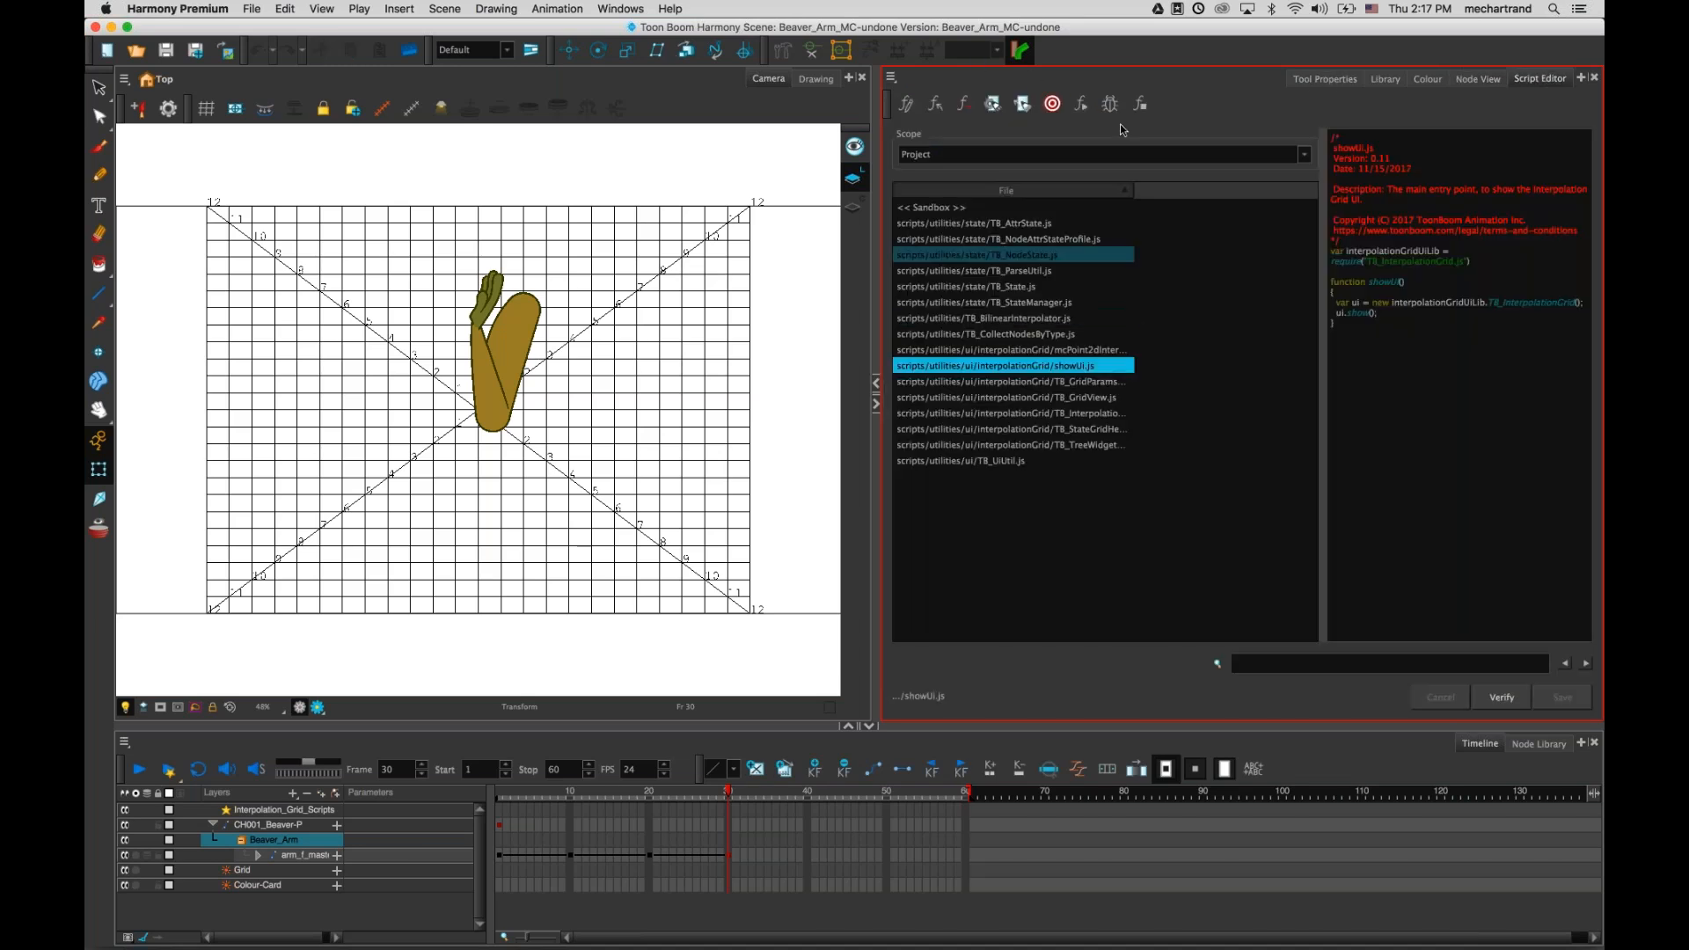
pyautogui.click(1084, 104)
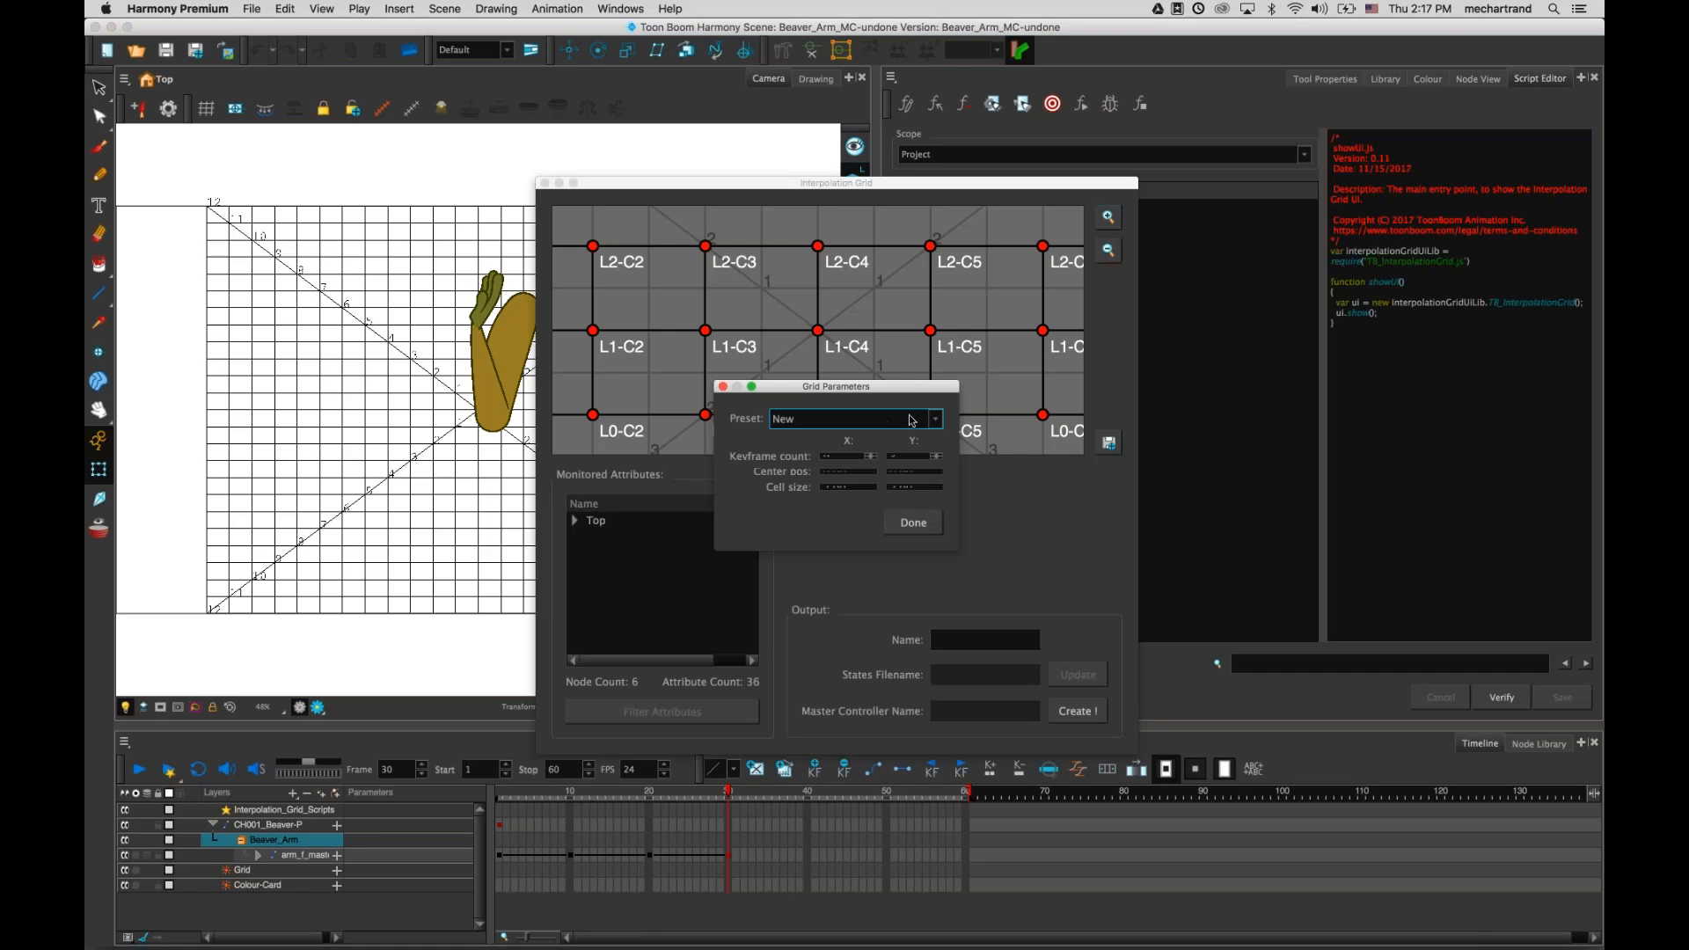
pyautogui.click(937, 421)
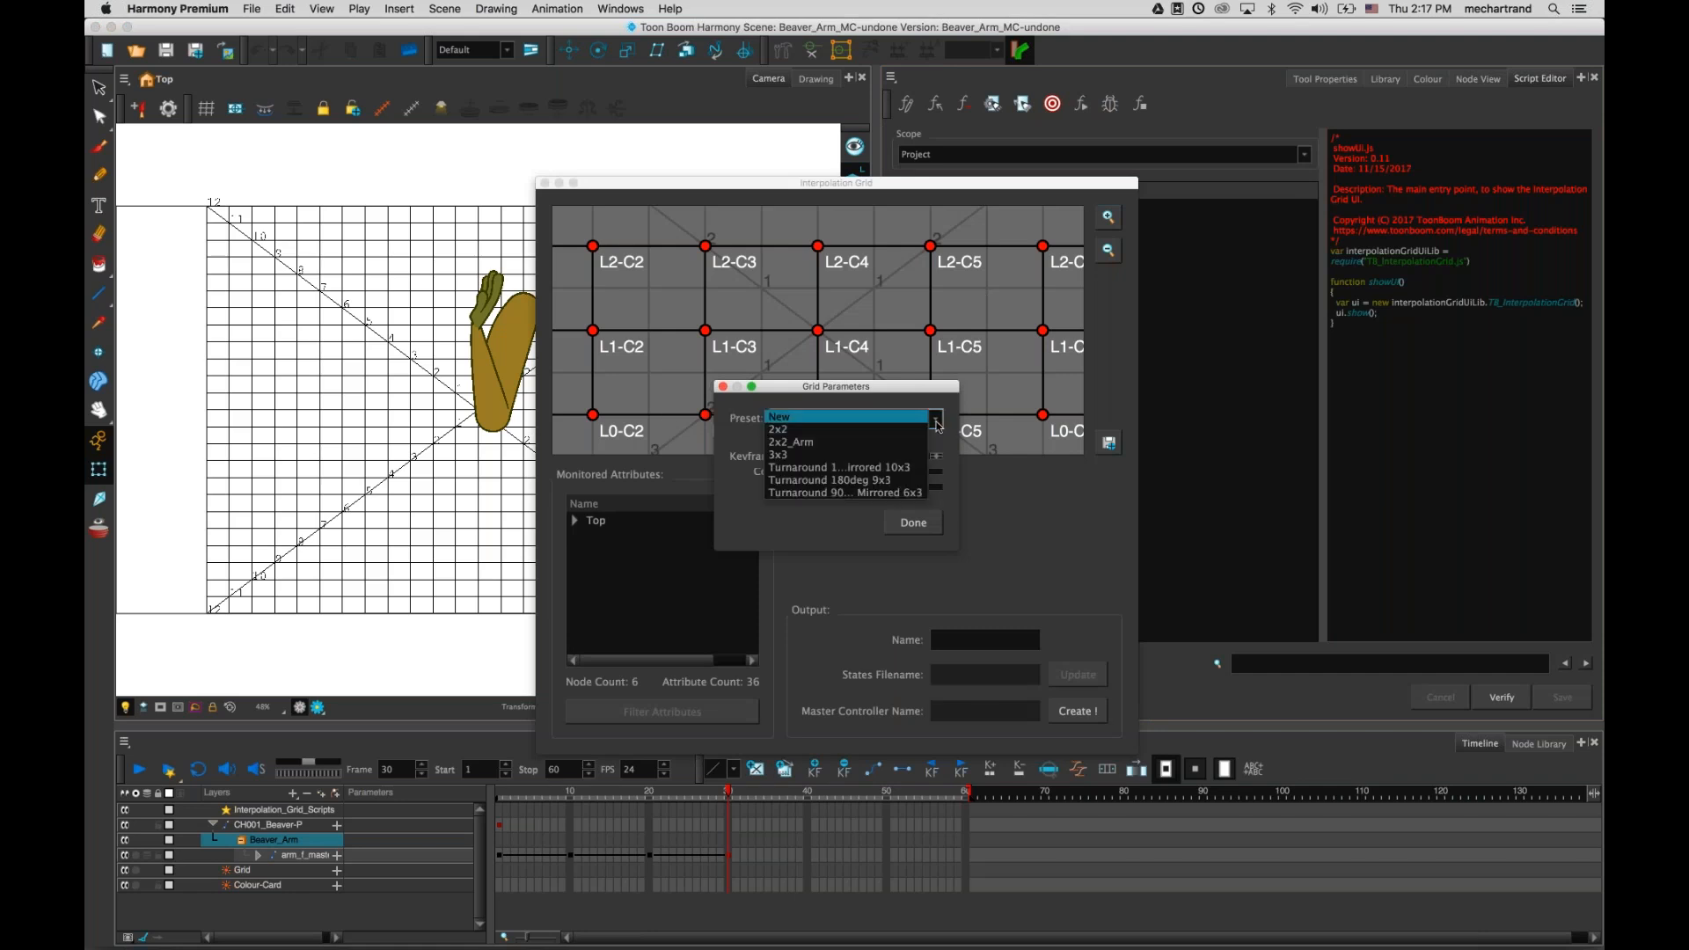
pyautogui.click(822, 443)
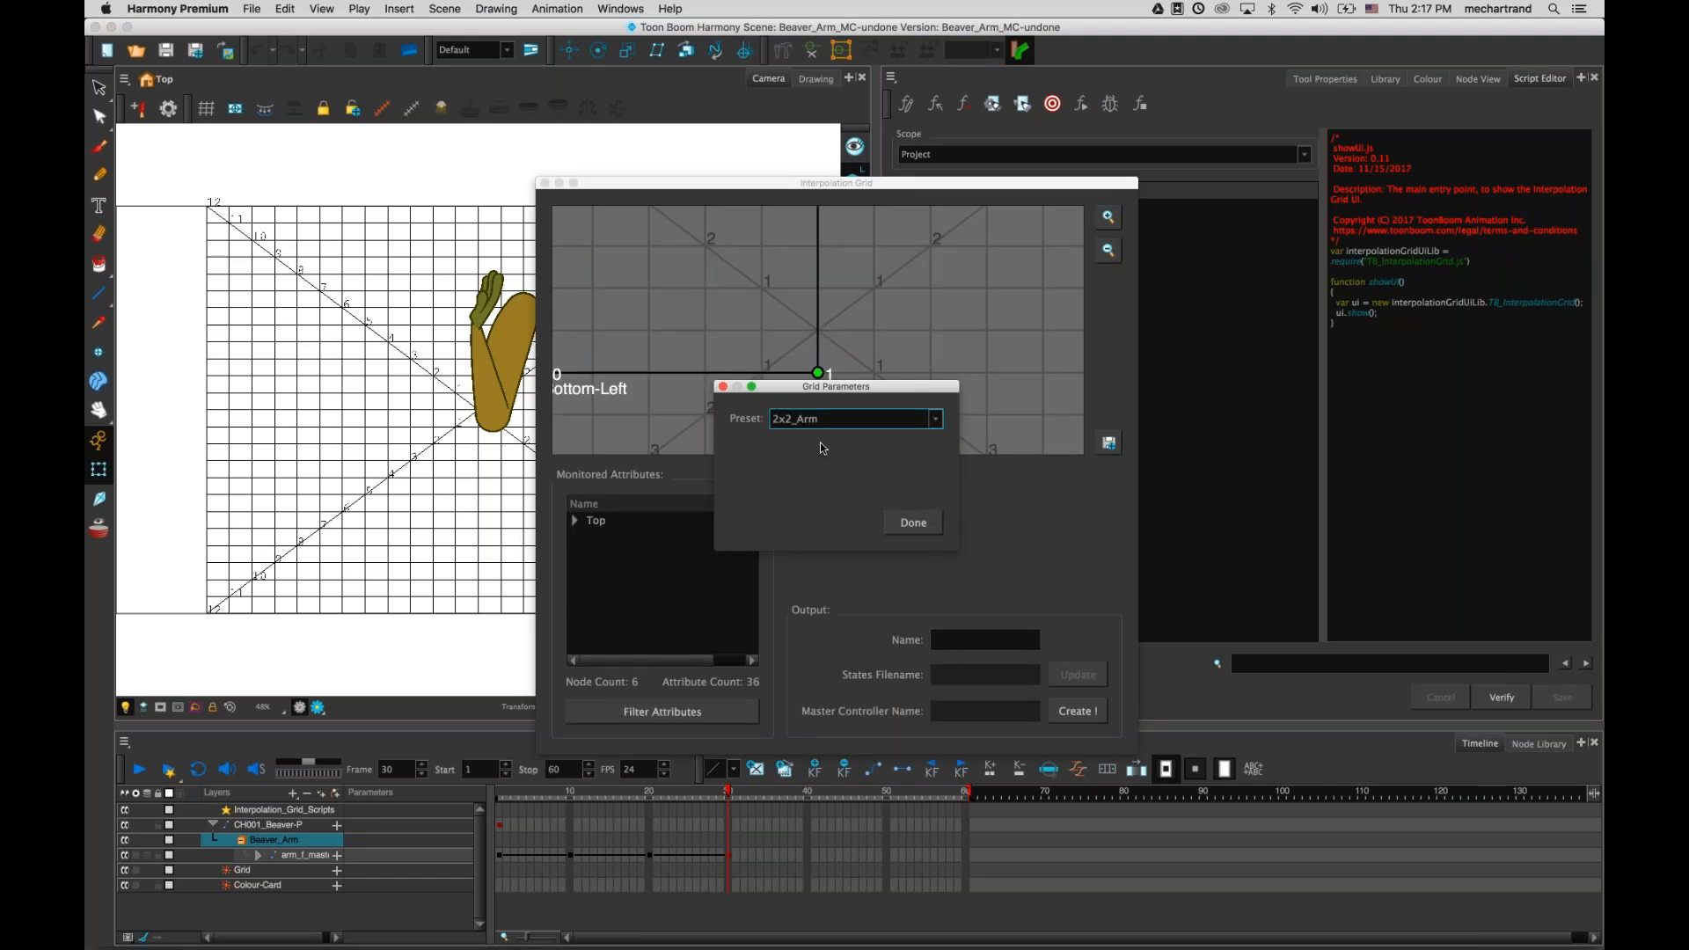
pyautogui.moveTo(818, 387); pyautogui.dragTo(1183, 350)
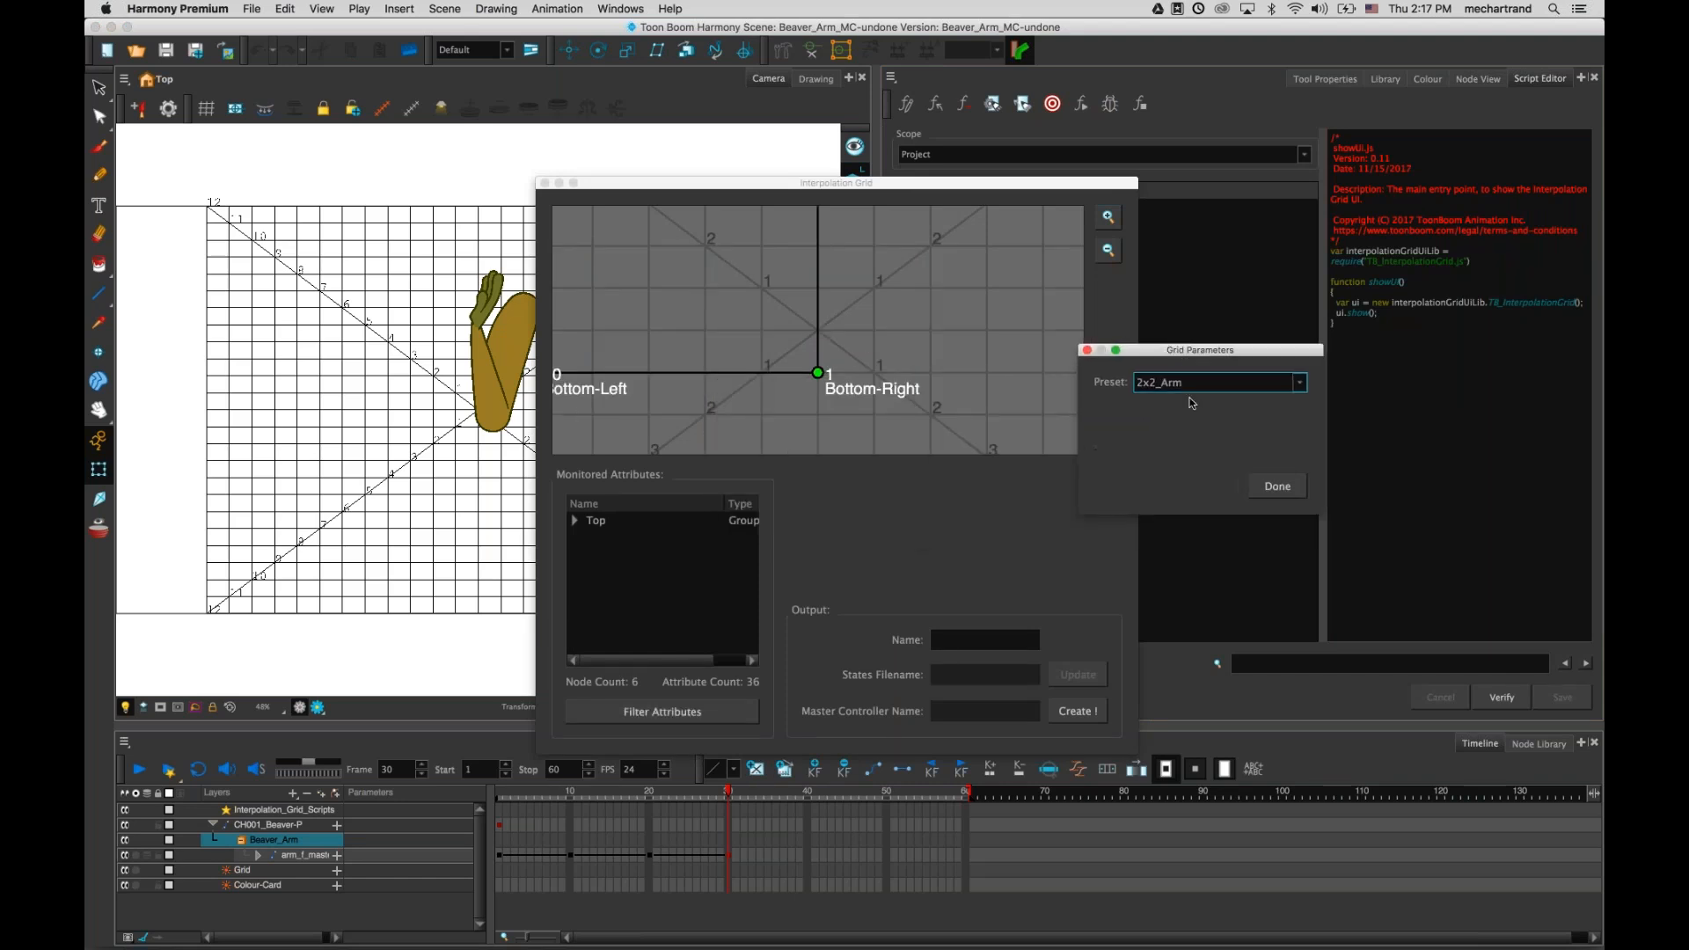
pyautogui.click(1256, 484)
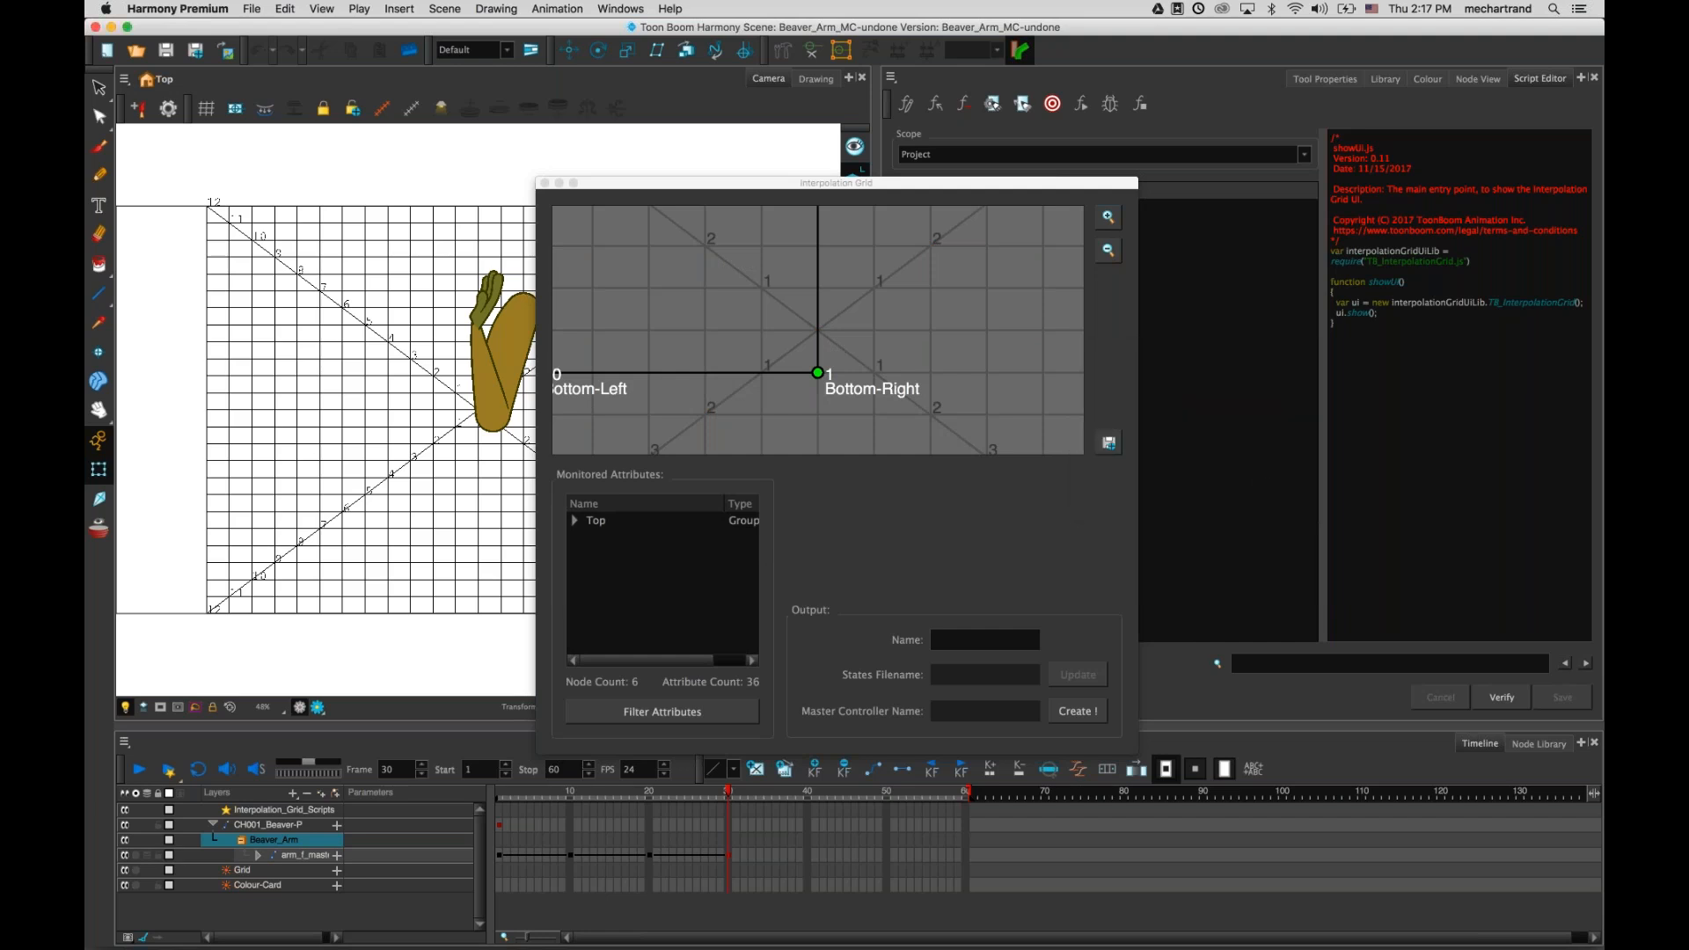
pyautogui.click(1109, 249)
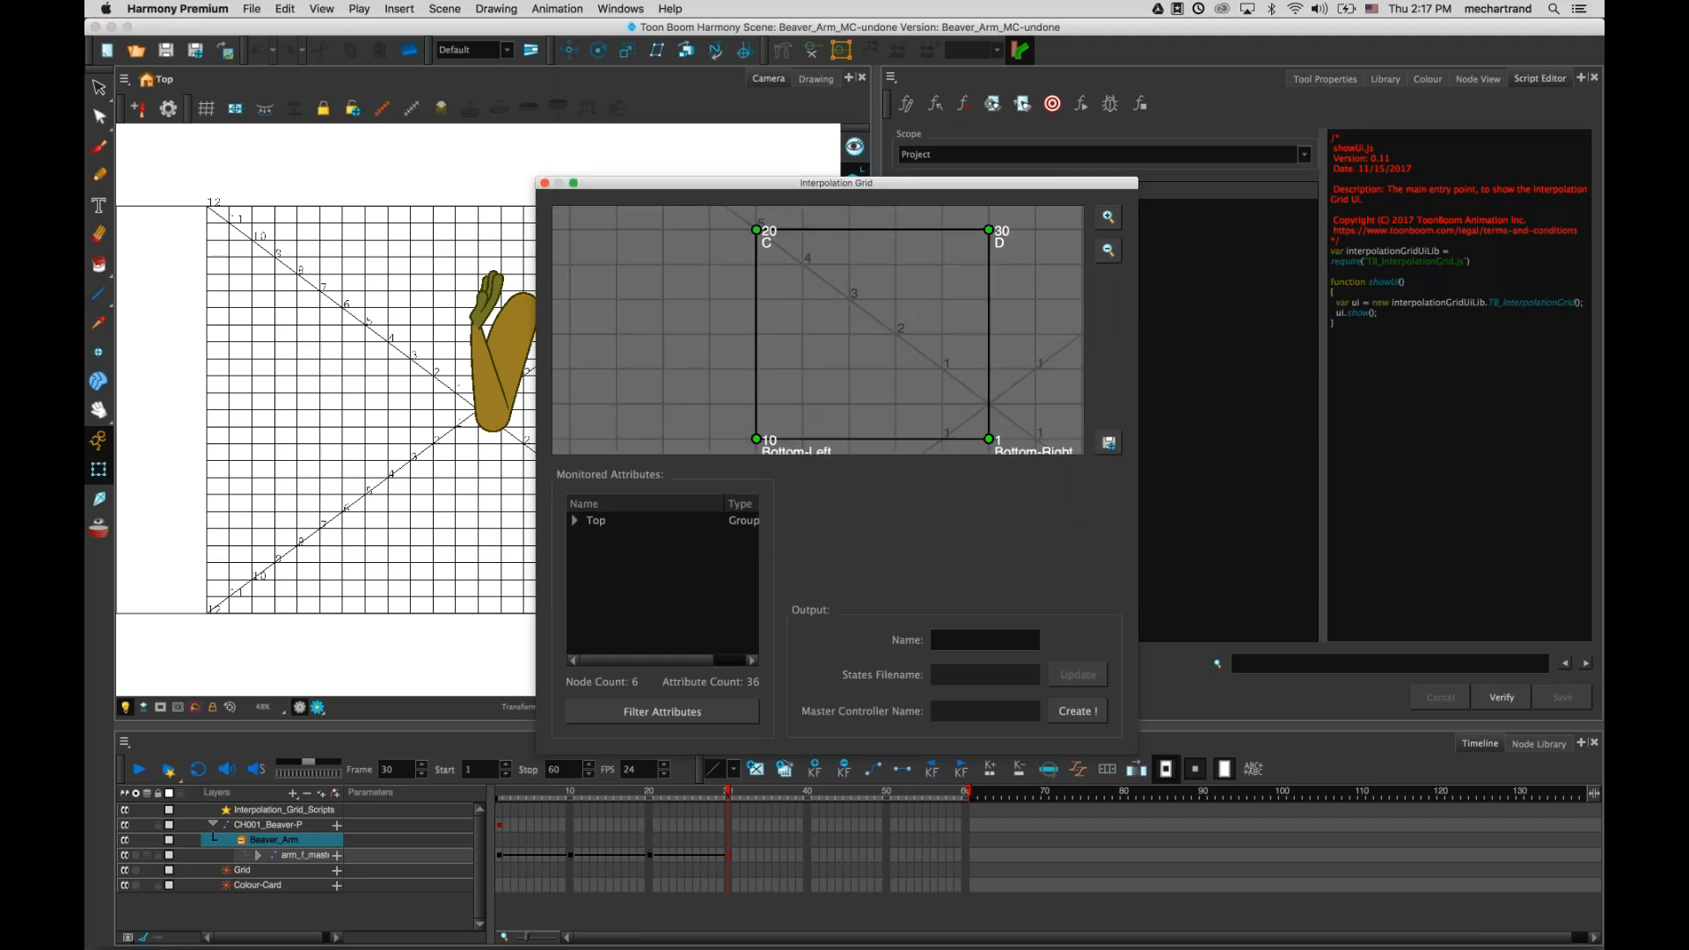
pyautogui.moveTo(881, 331); pyautogui.dragTo(855, 330)
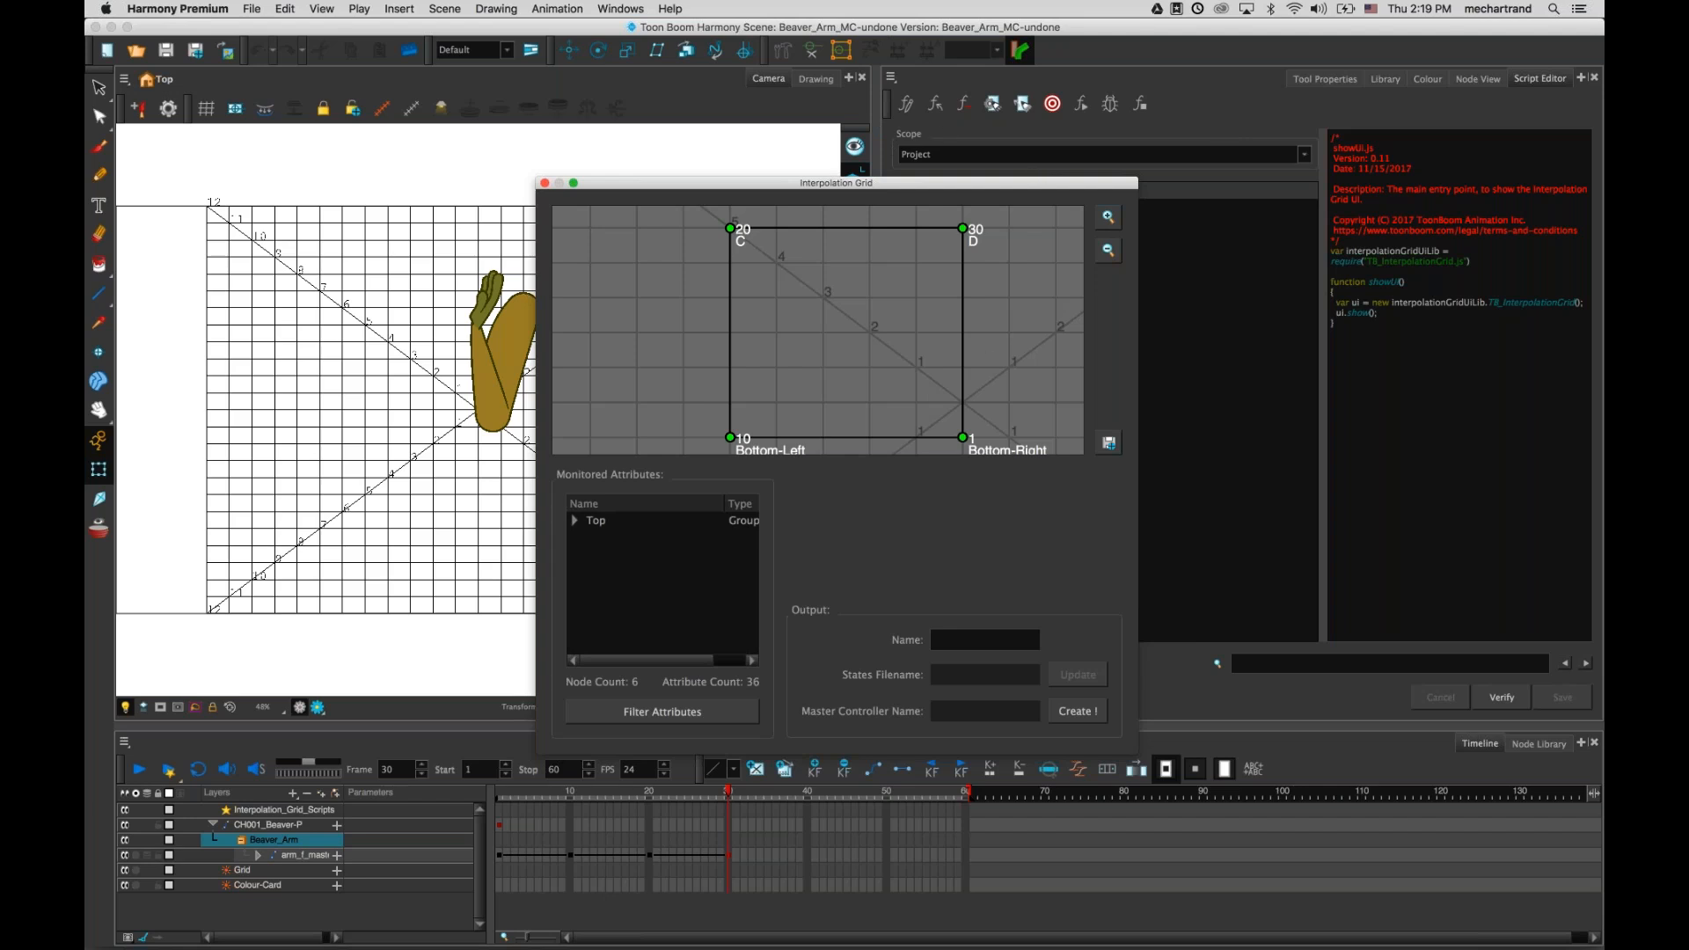
pyautogui.click(544, 184)
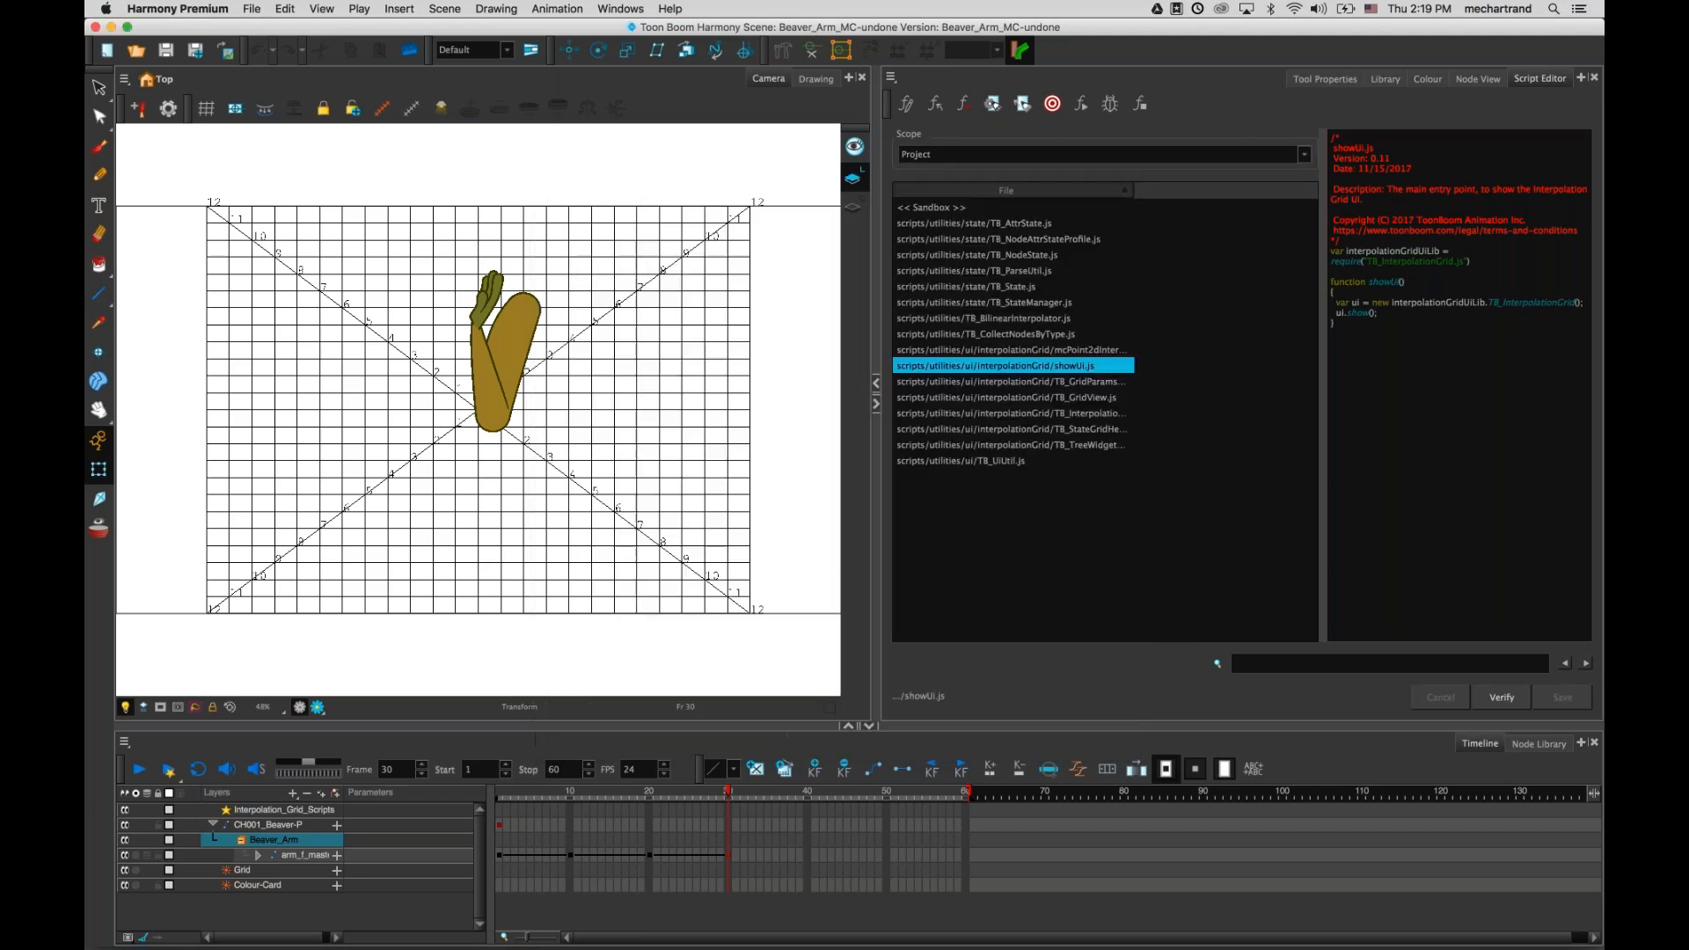
# - Check the version information of Harmony Premium and close it
pyautogui.click(176, 10)
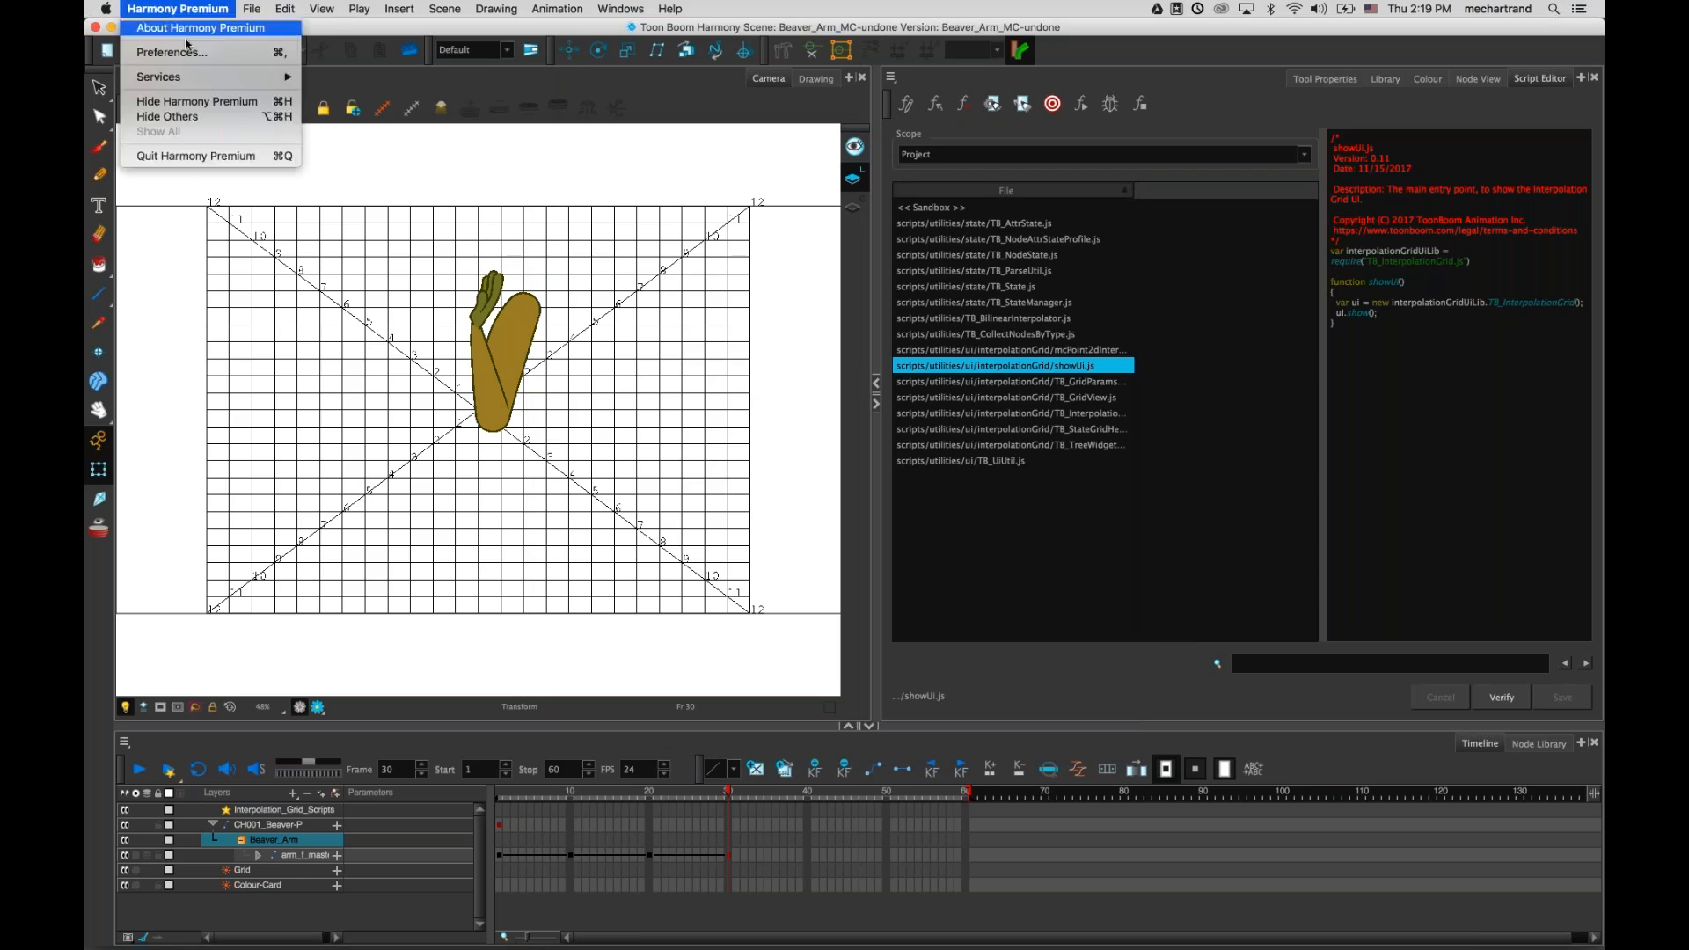
pyautogui.click(183, 29)
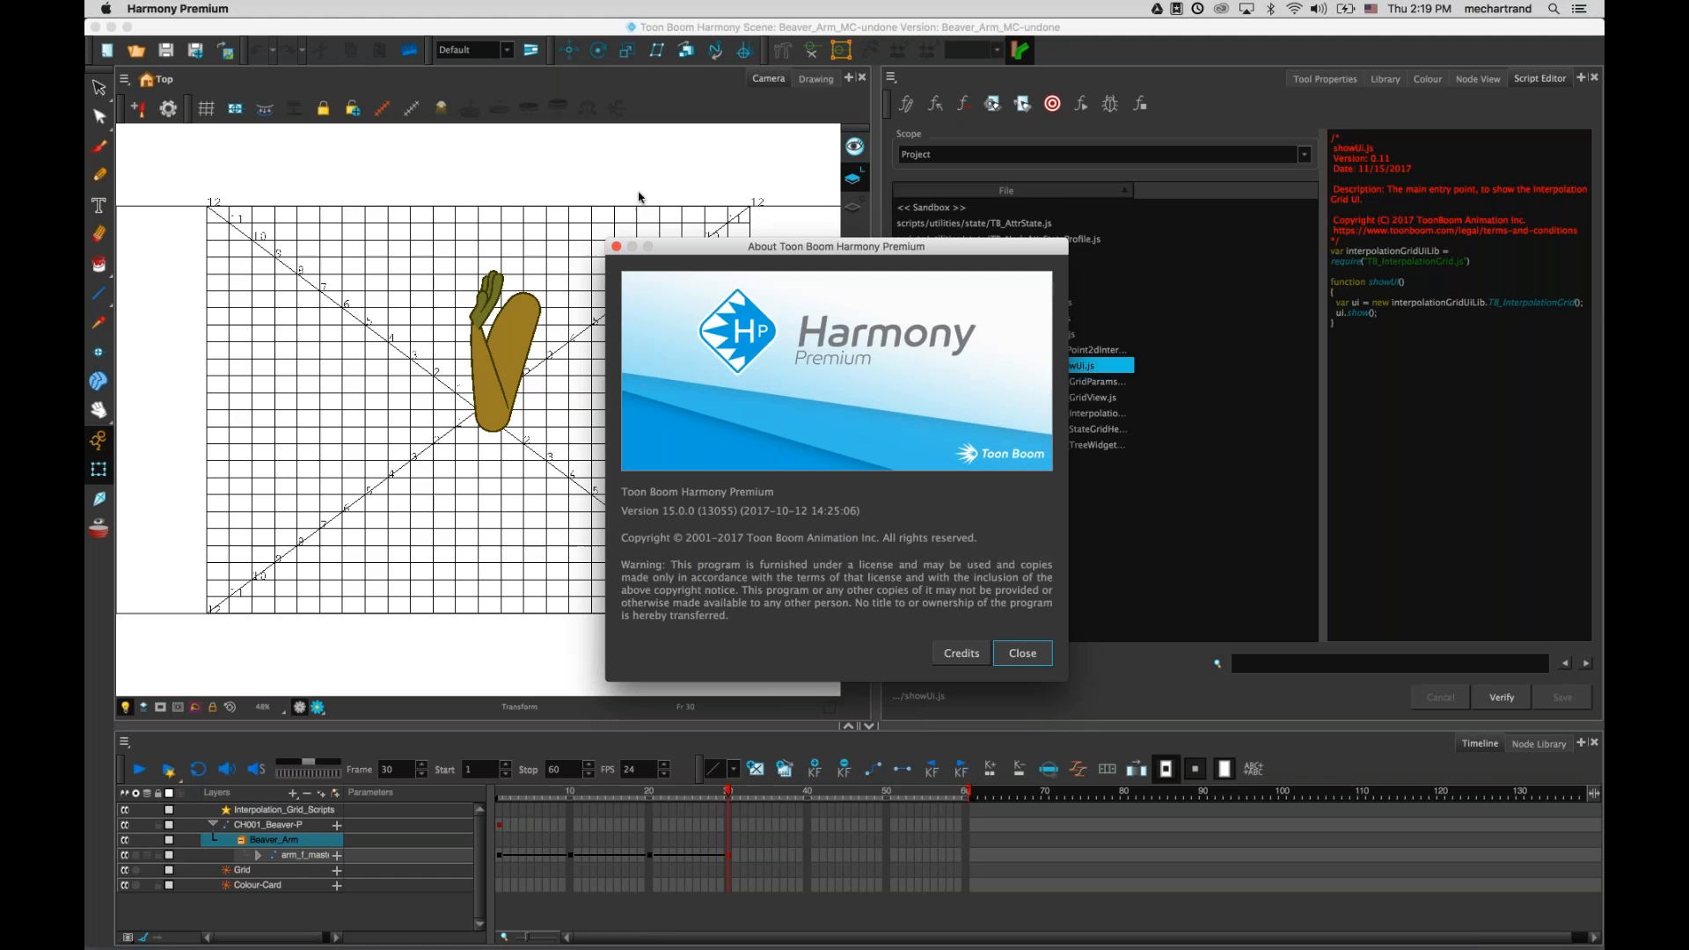
pyautogui.click(617, 246)
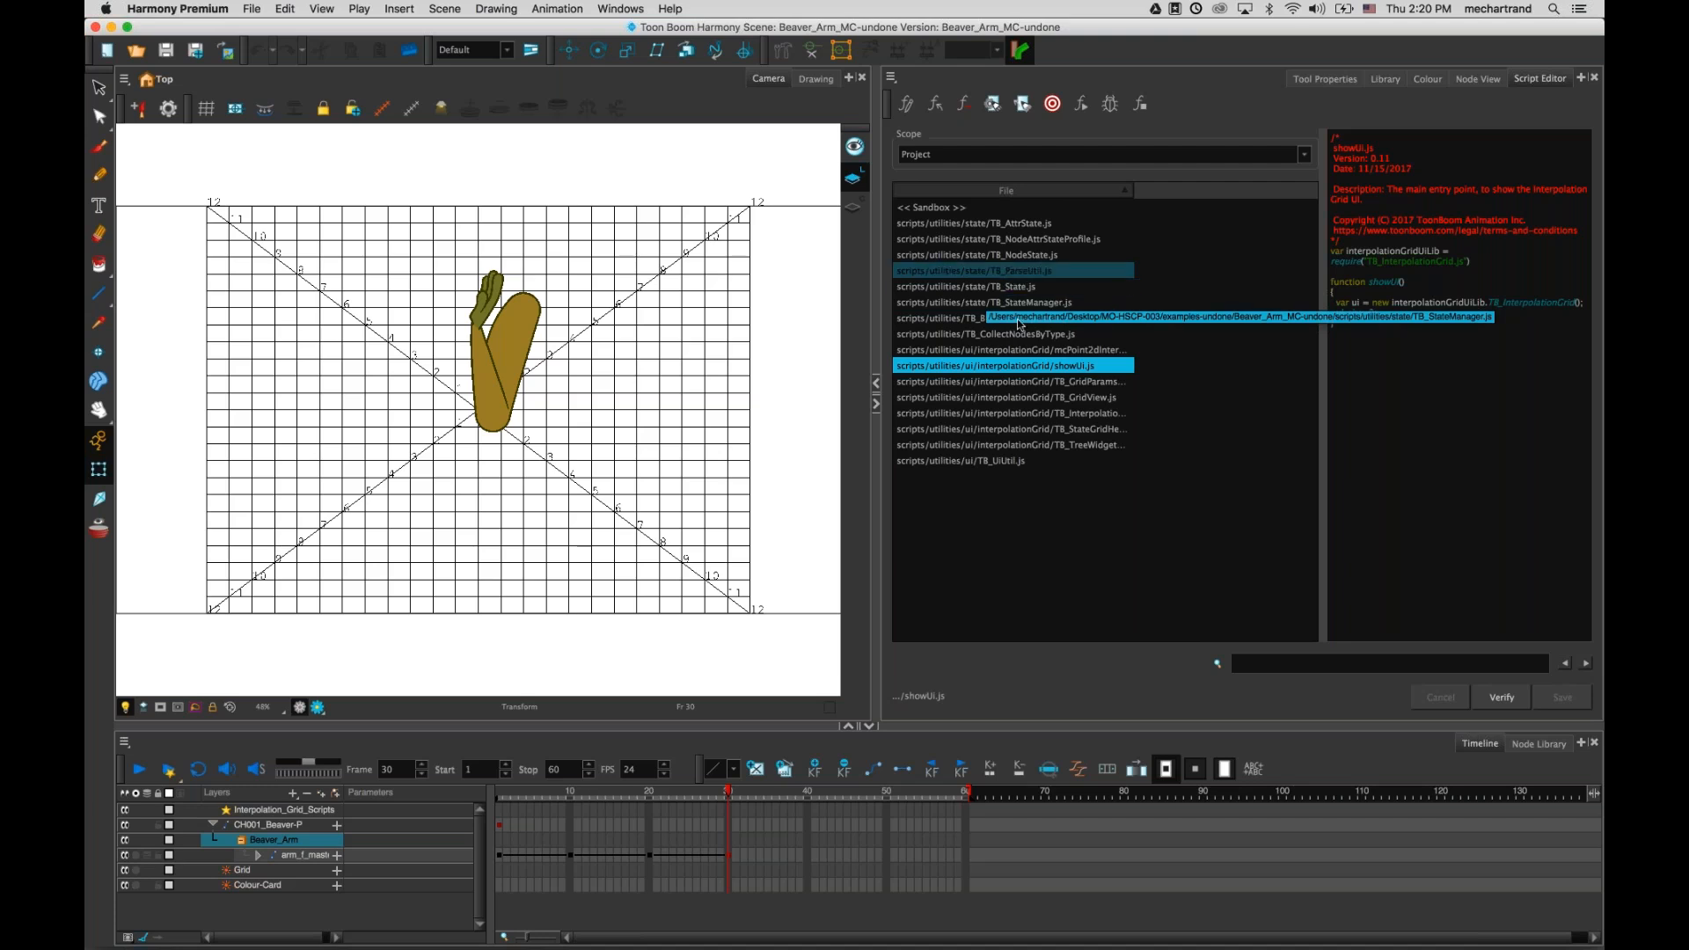
# - Open the interpolation grid from showUI.js with the 2x2_Arm preset, and display the node network behind its window
pyautogui.click(1083, 115)
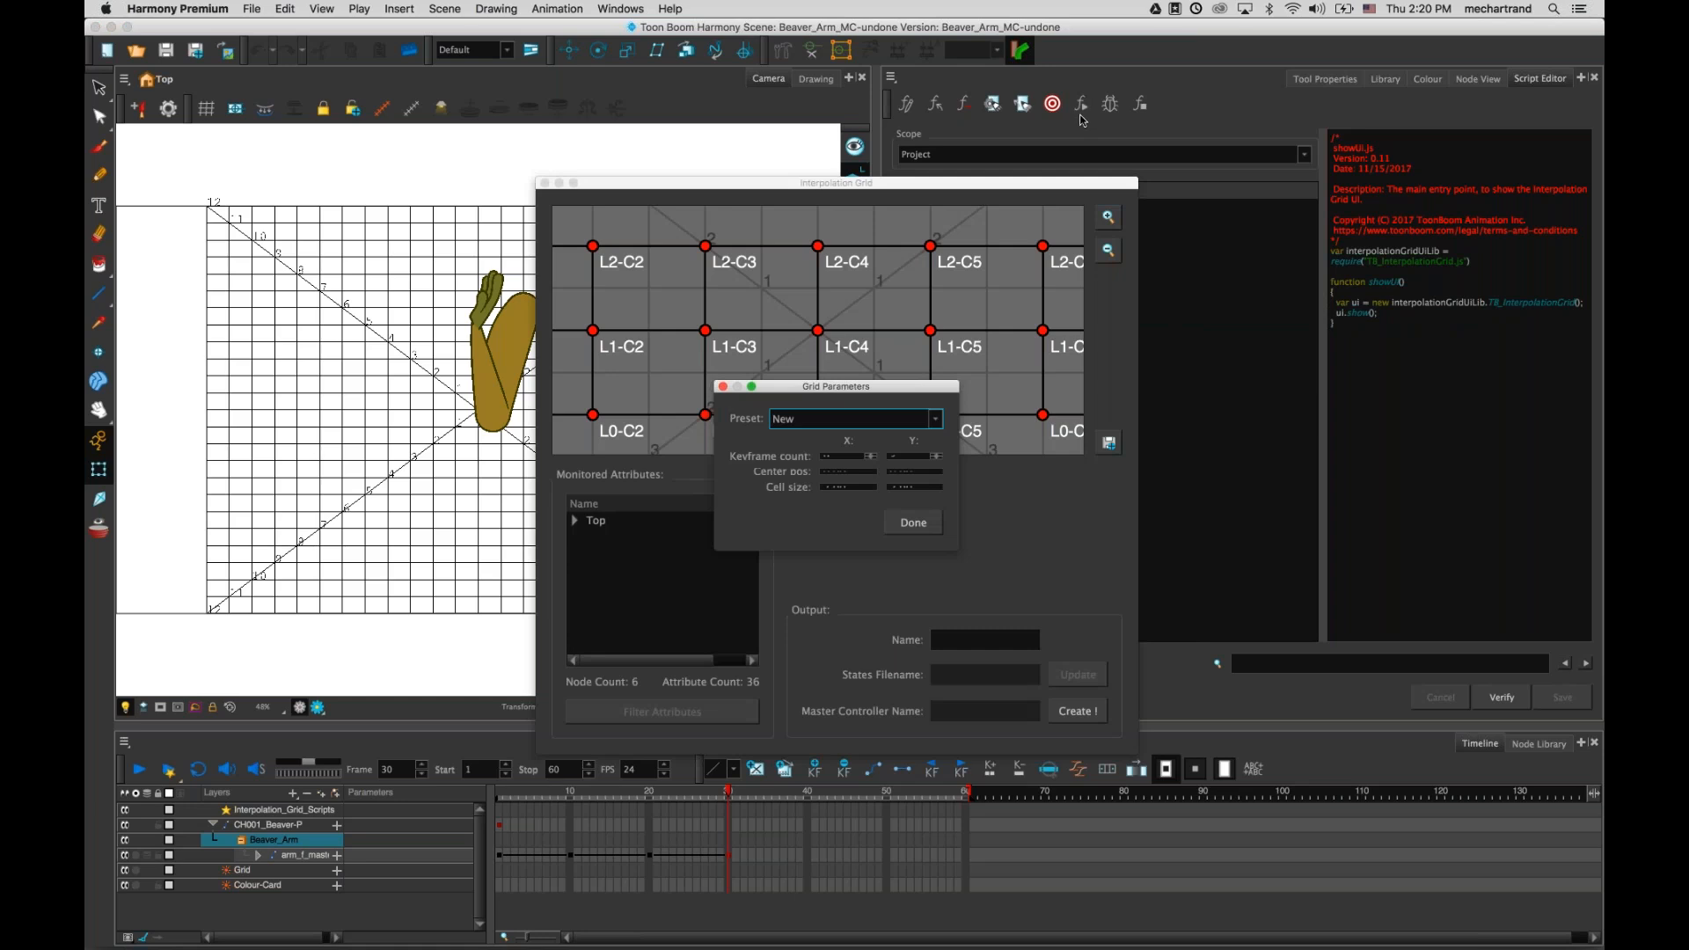
pyautogui.click(936, 419)
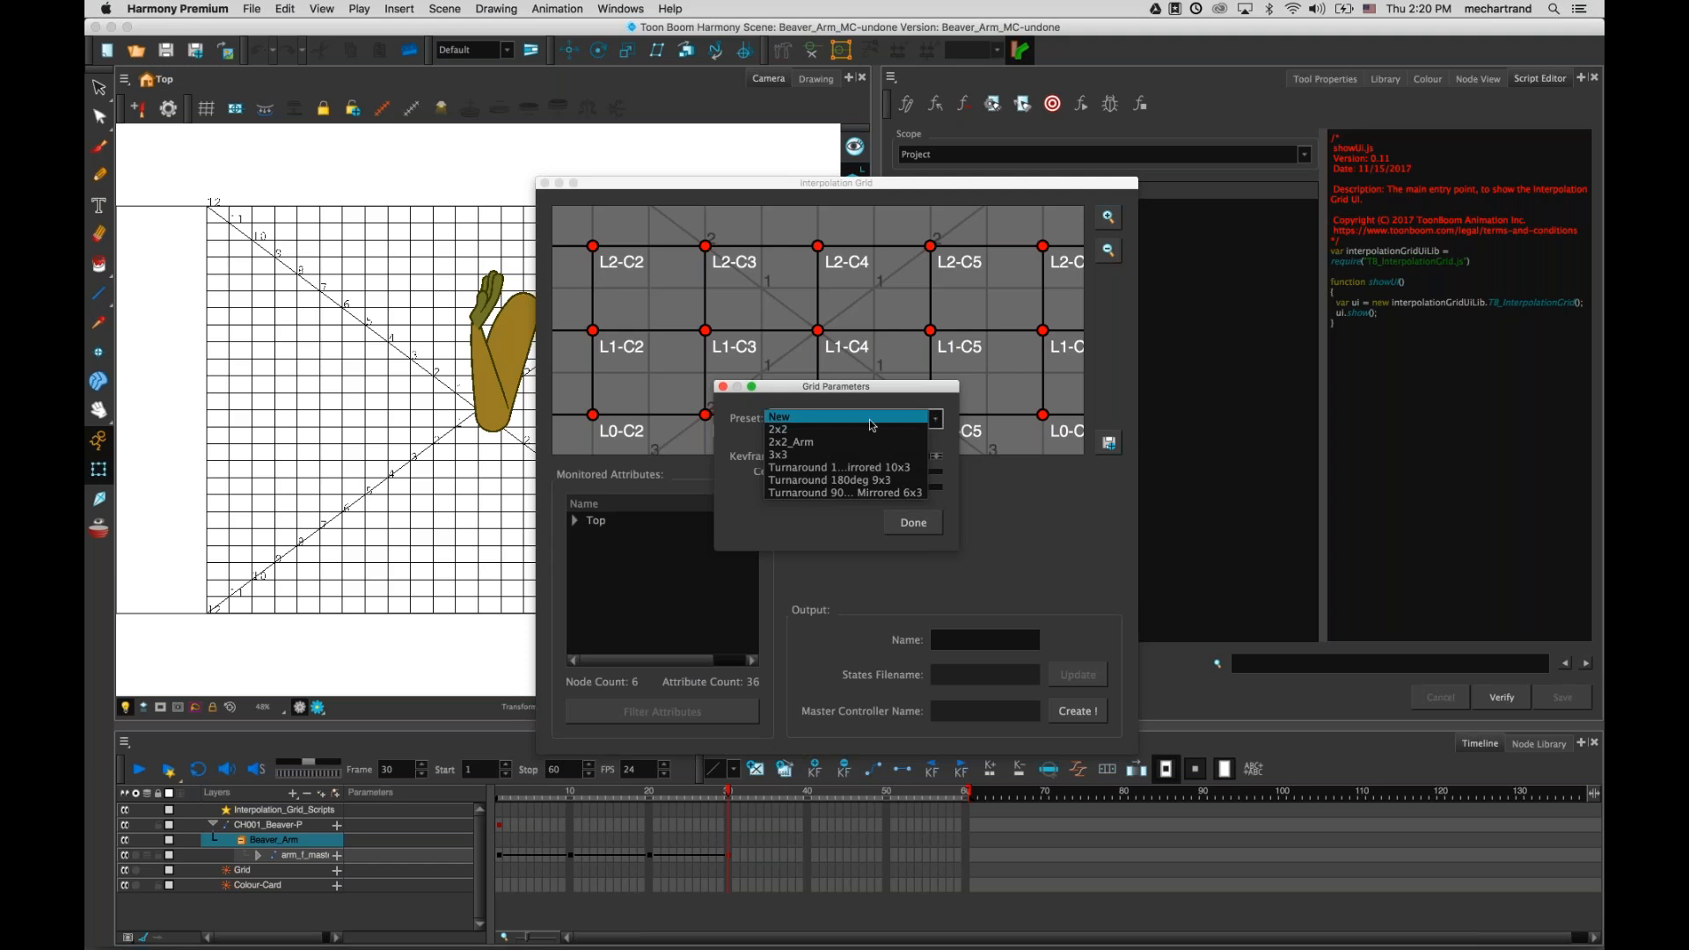
pyautogui.click(845, 442)
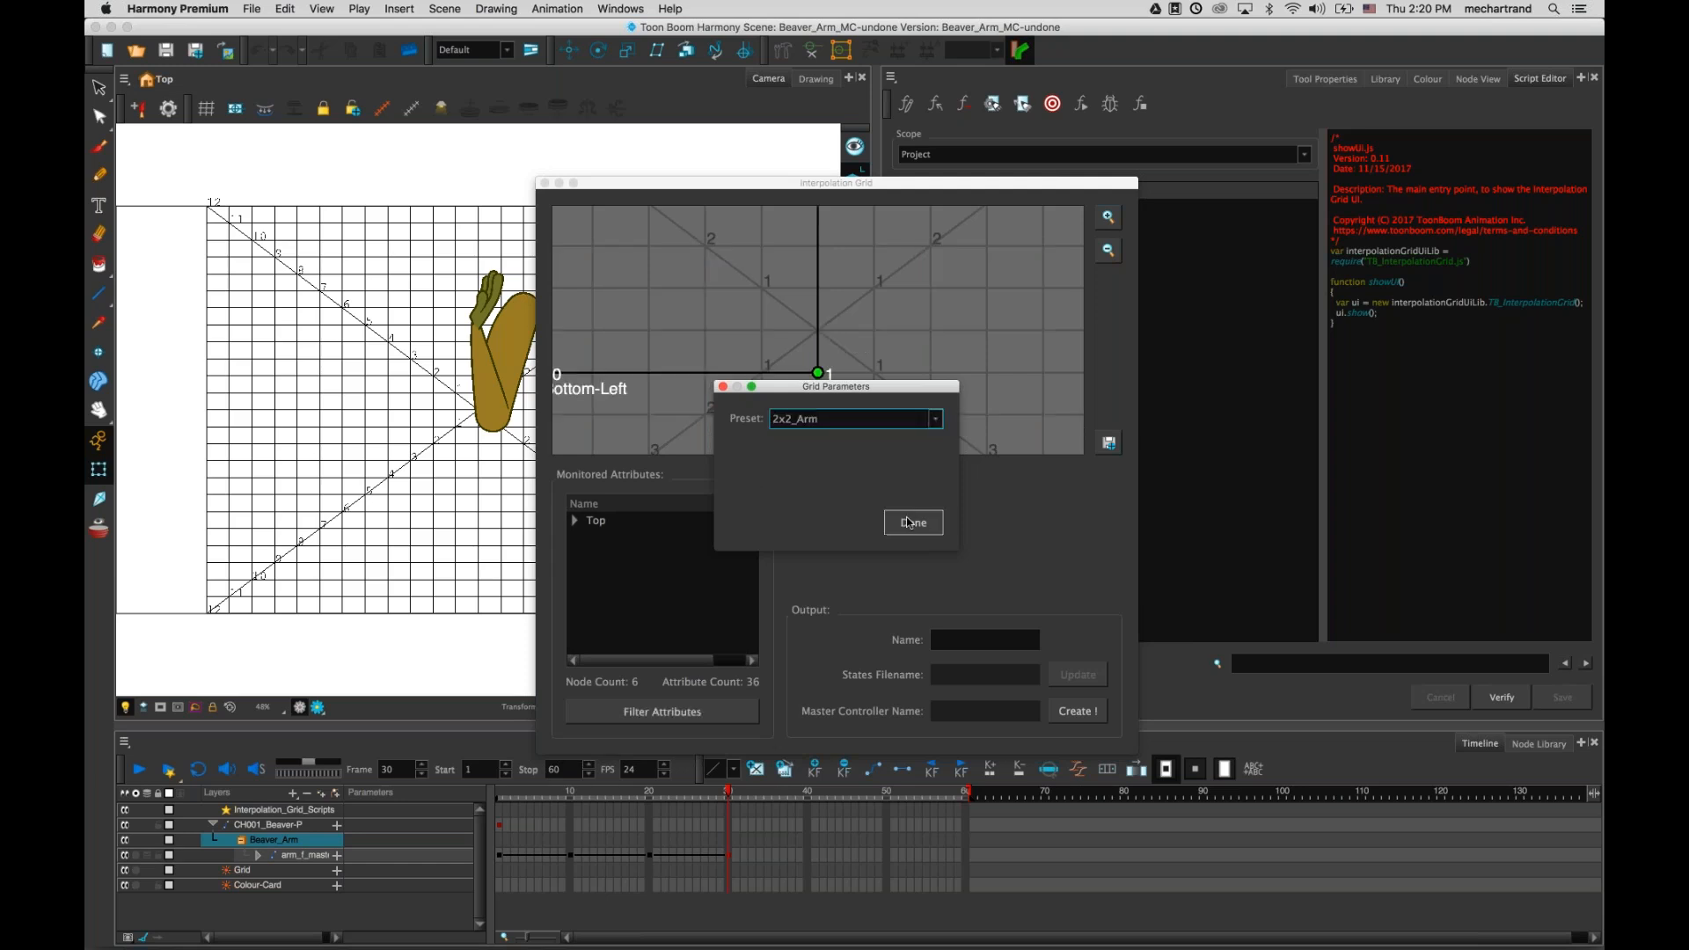
pyautogui.click(907, 522)
pyautogui.moveTo(736, 284); pyautogui.dragTo(912, 348)
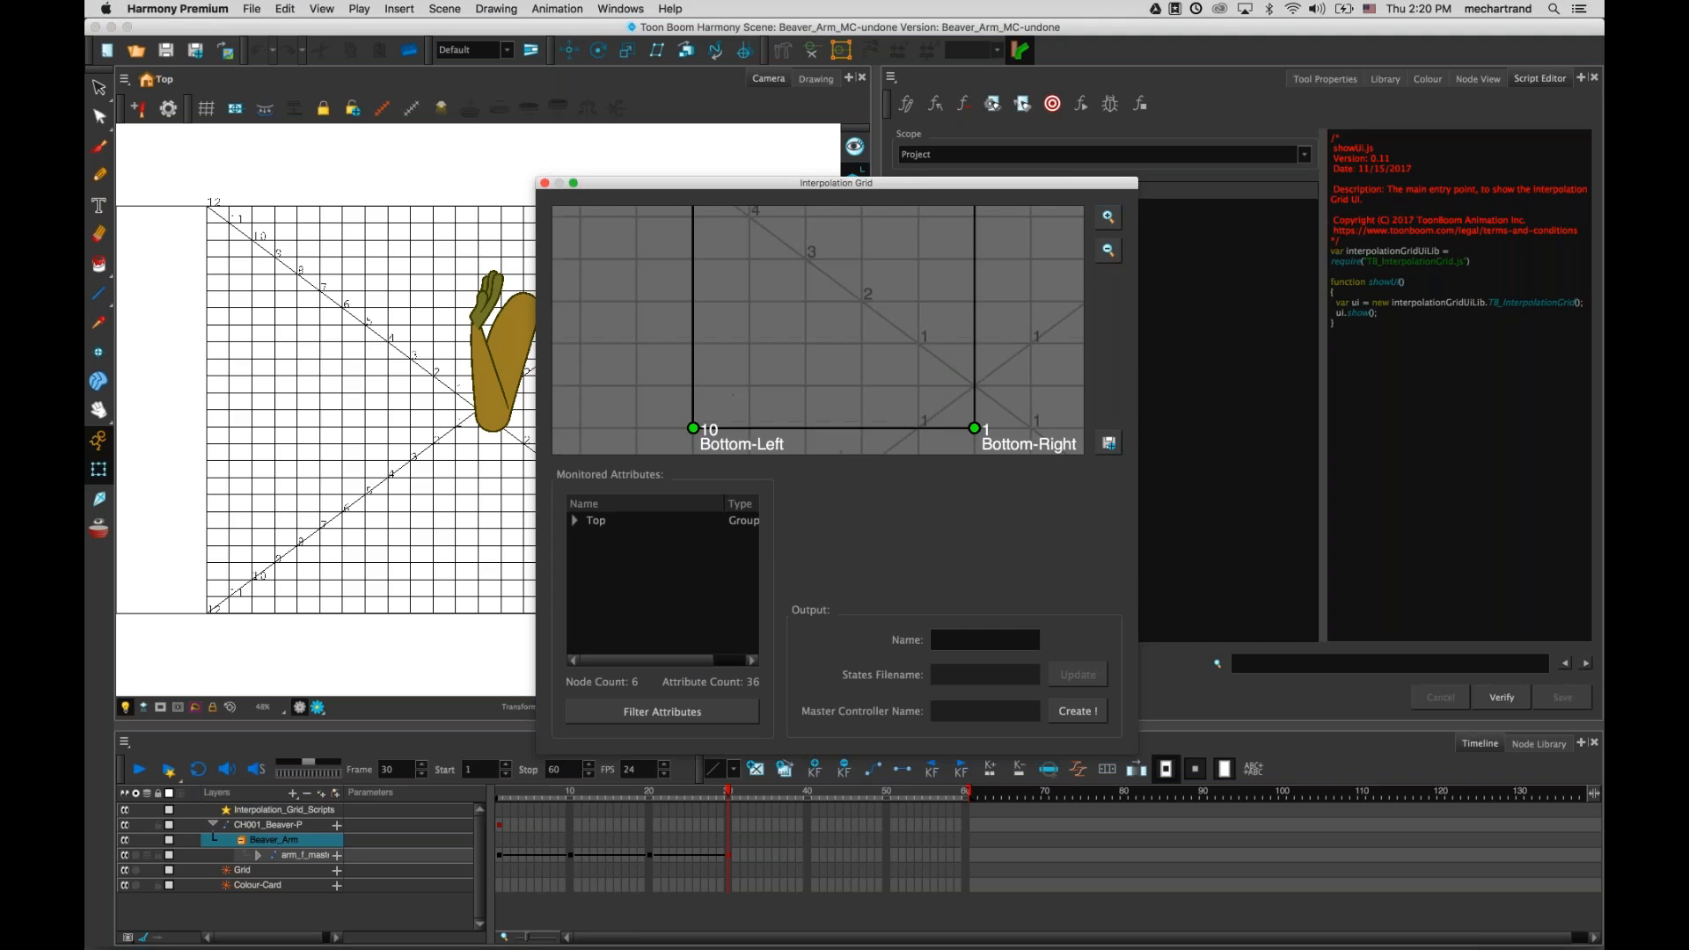
pyautogui.click(1108, 251)
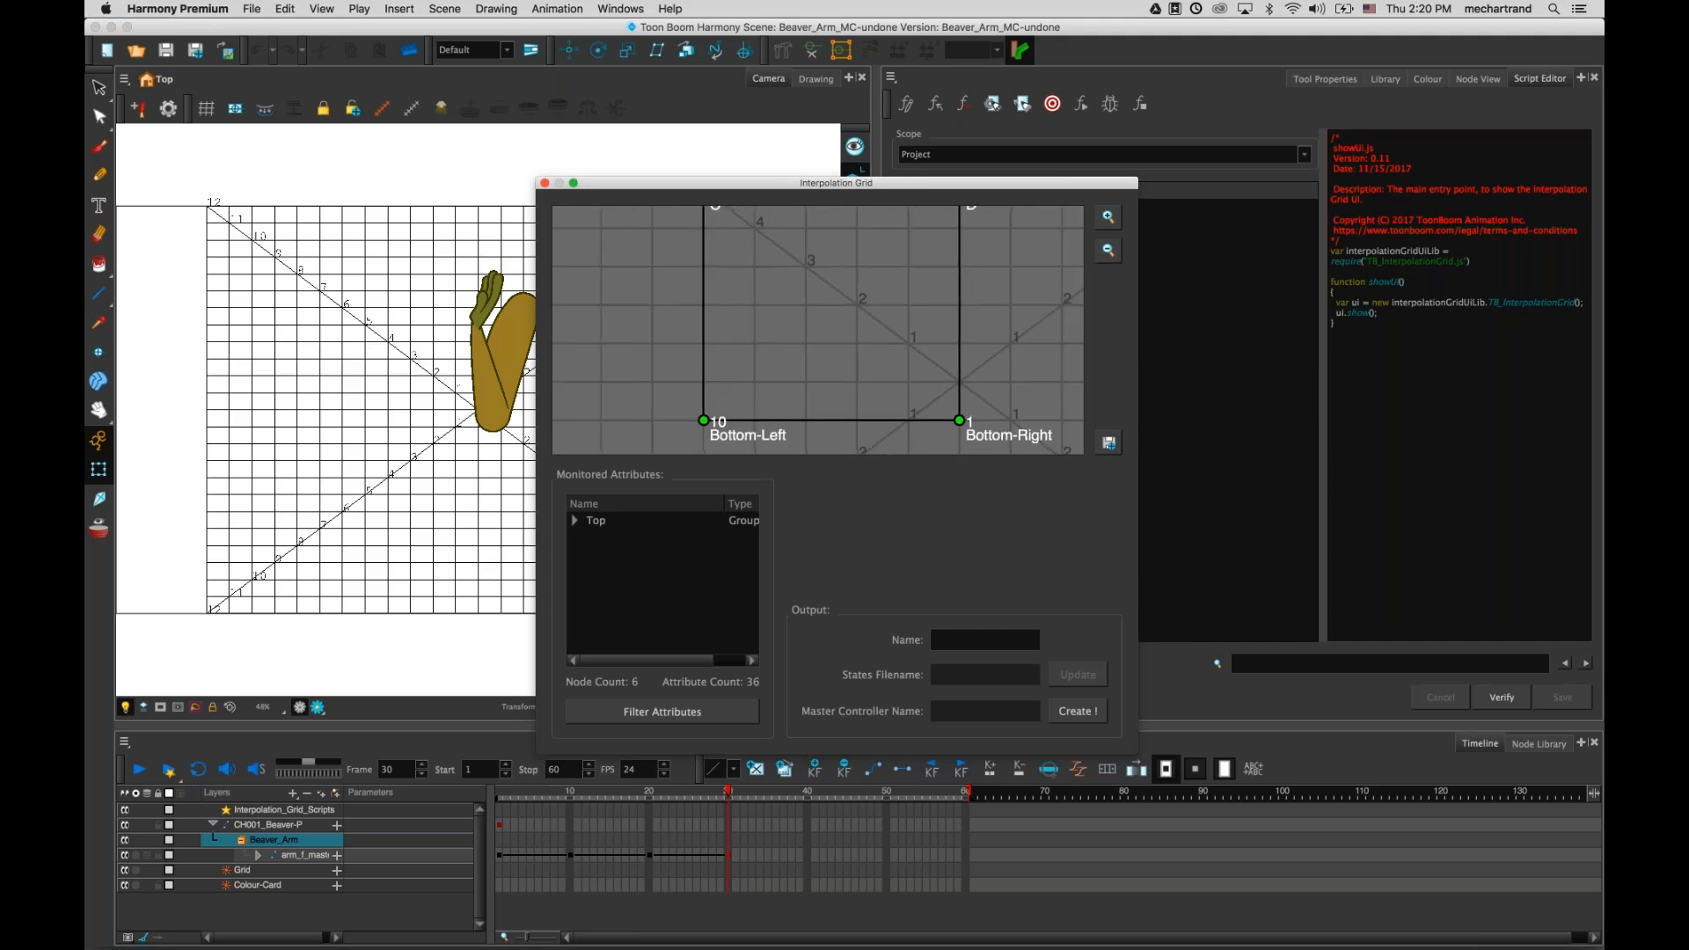
pyautogui.moveTo(887, 270); pyautogui.dragTo(882, 294)
pyautogui.click(1108, 253)
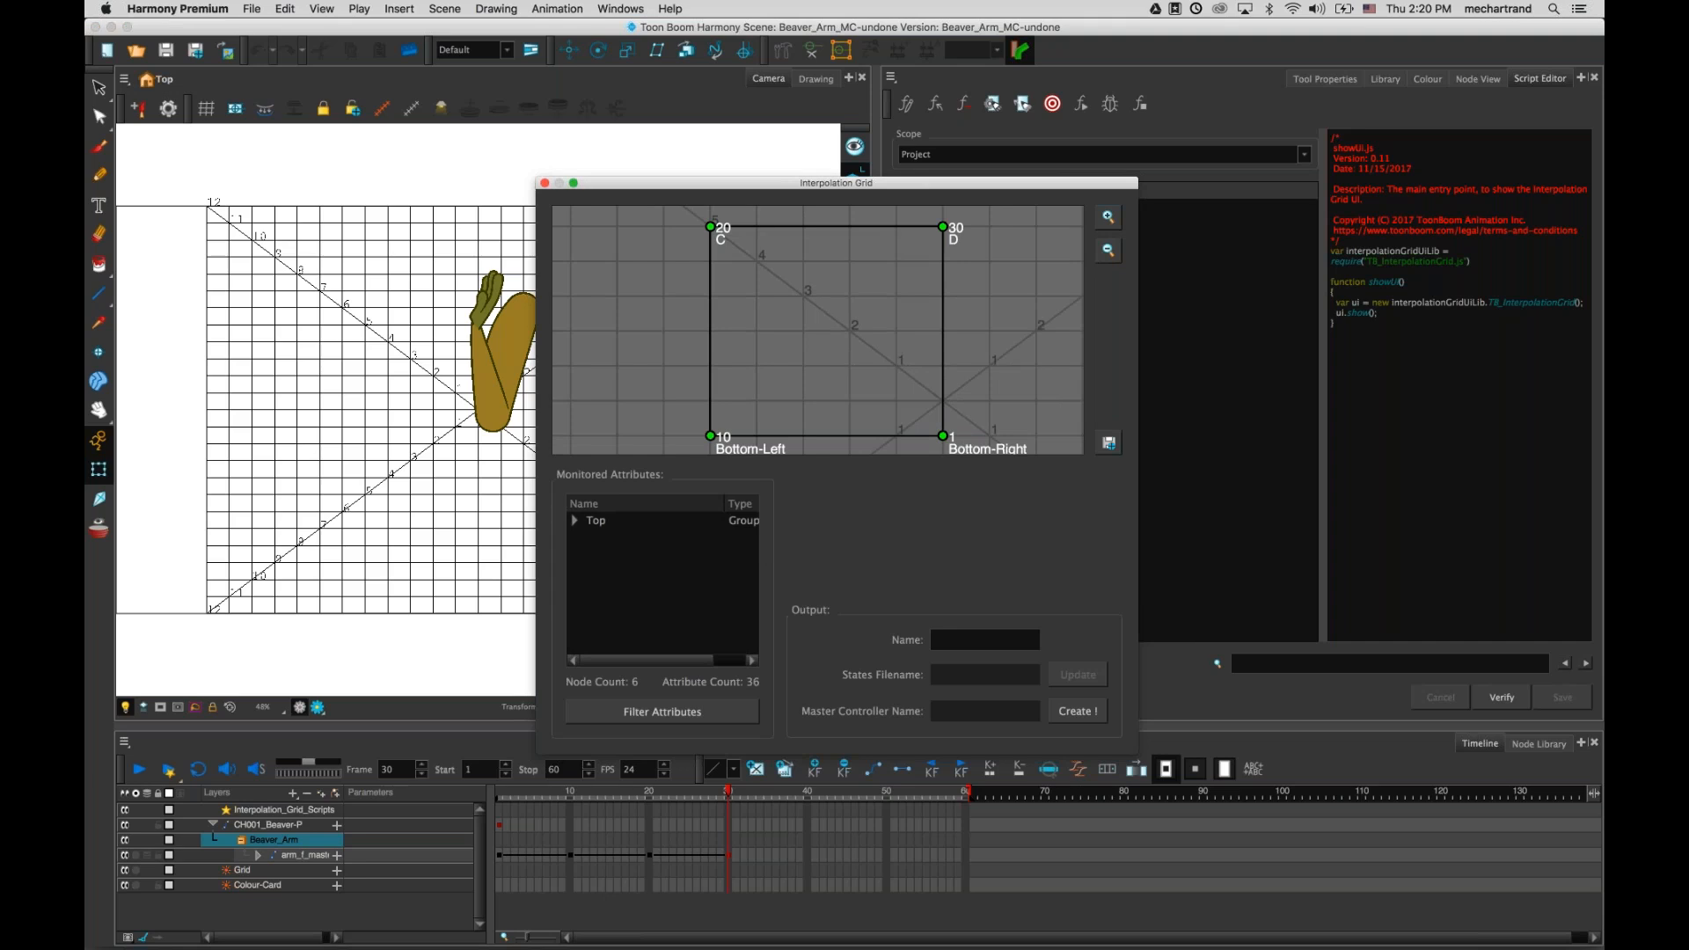
pyautogui.click(1480, 79)
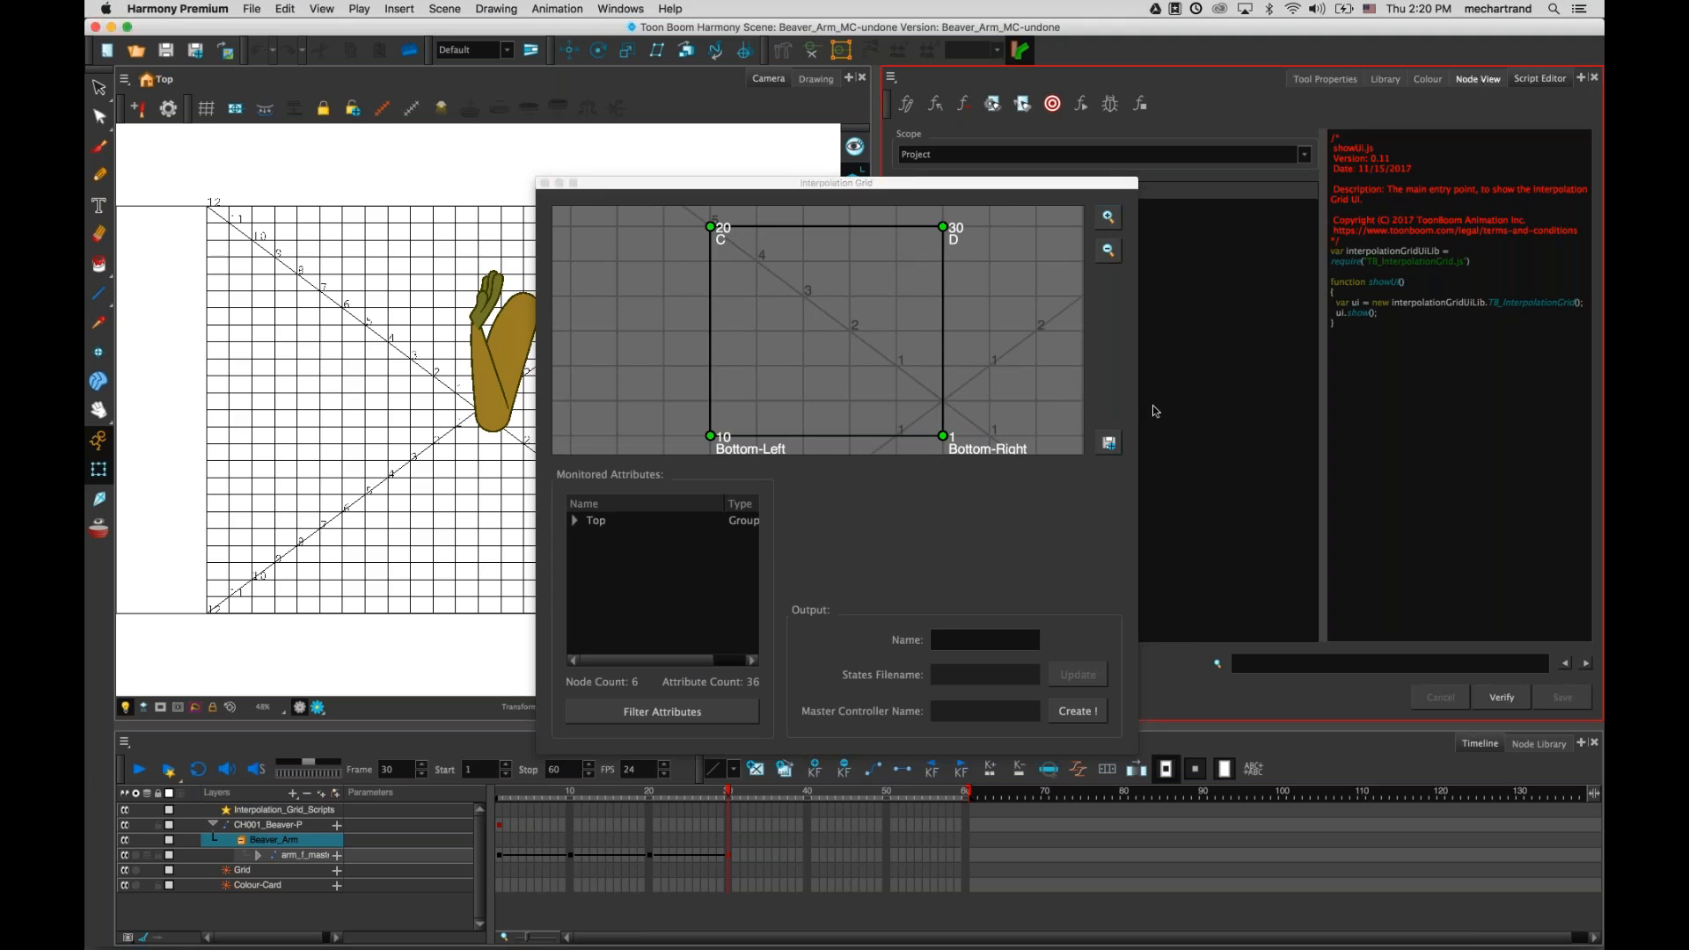
pyautogui.moveTo(1011, 184); pyautogui.dragTo(1018, 239)
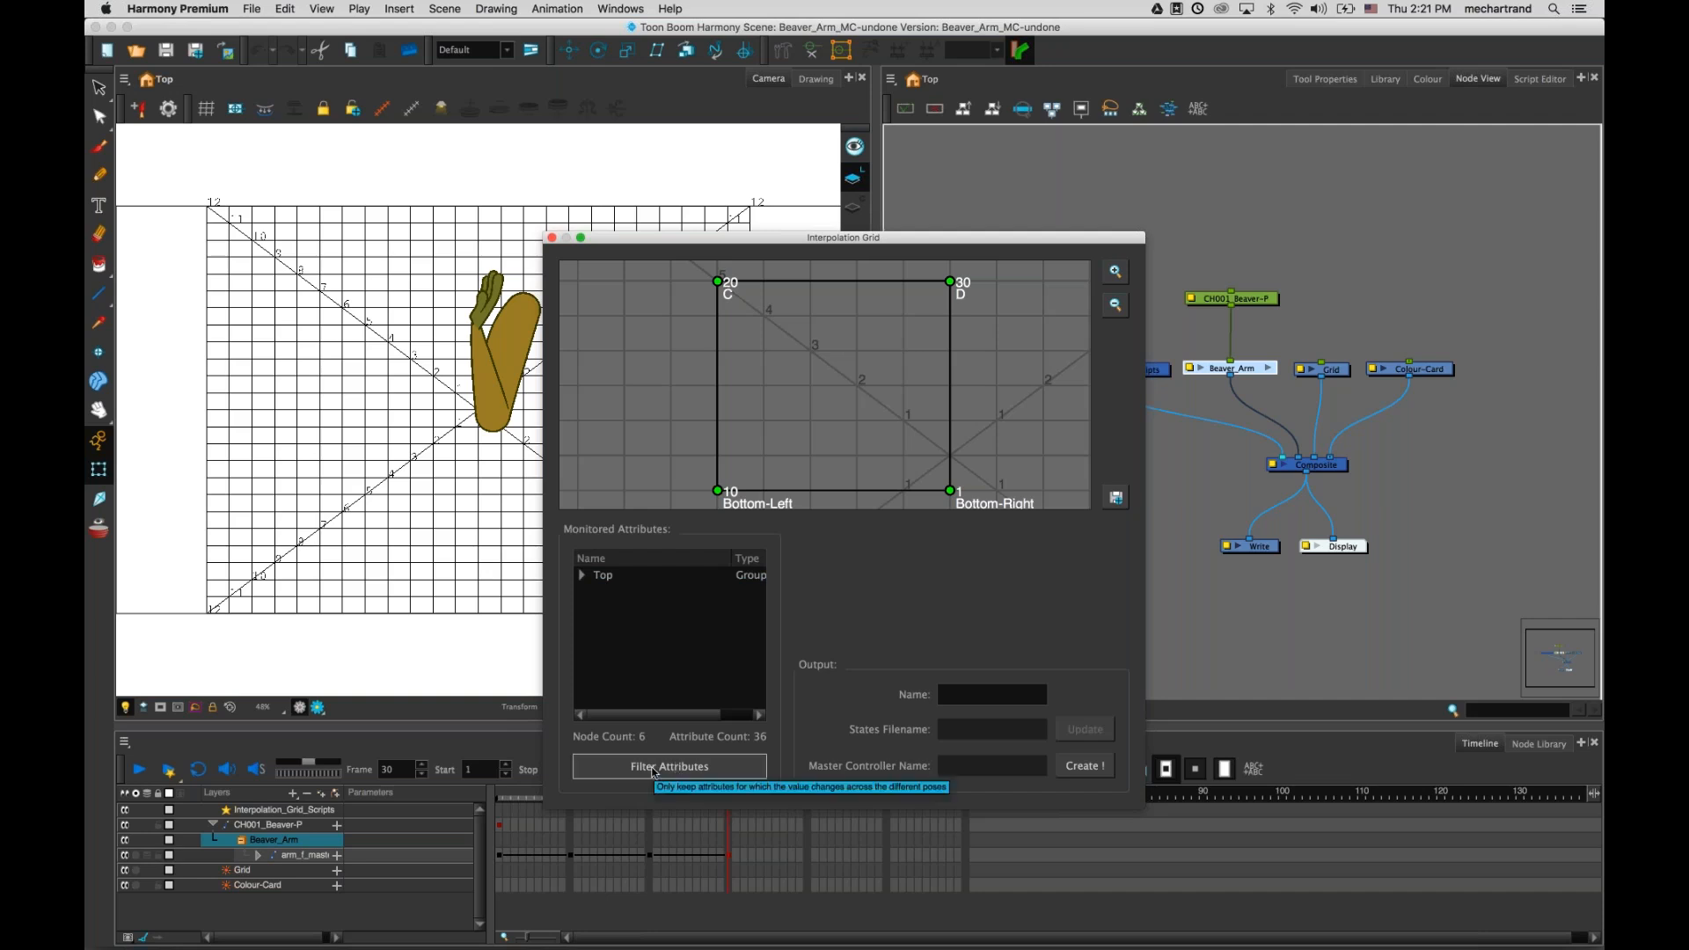
# - Expand the monitored attributes of Beaver_Arm and forearm_f_master-P to examine which nodes and attributes the grid tracks
pyautogui.click(587, 577)
pyautogui.click(584, 575)
pyautogui.click(599, 589)
pyautogui.click(614, 604)
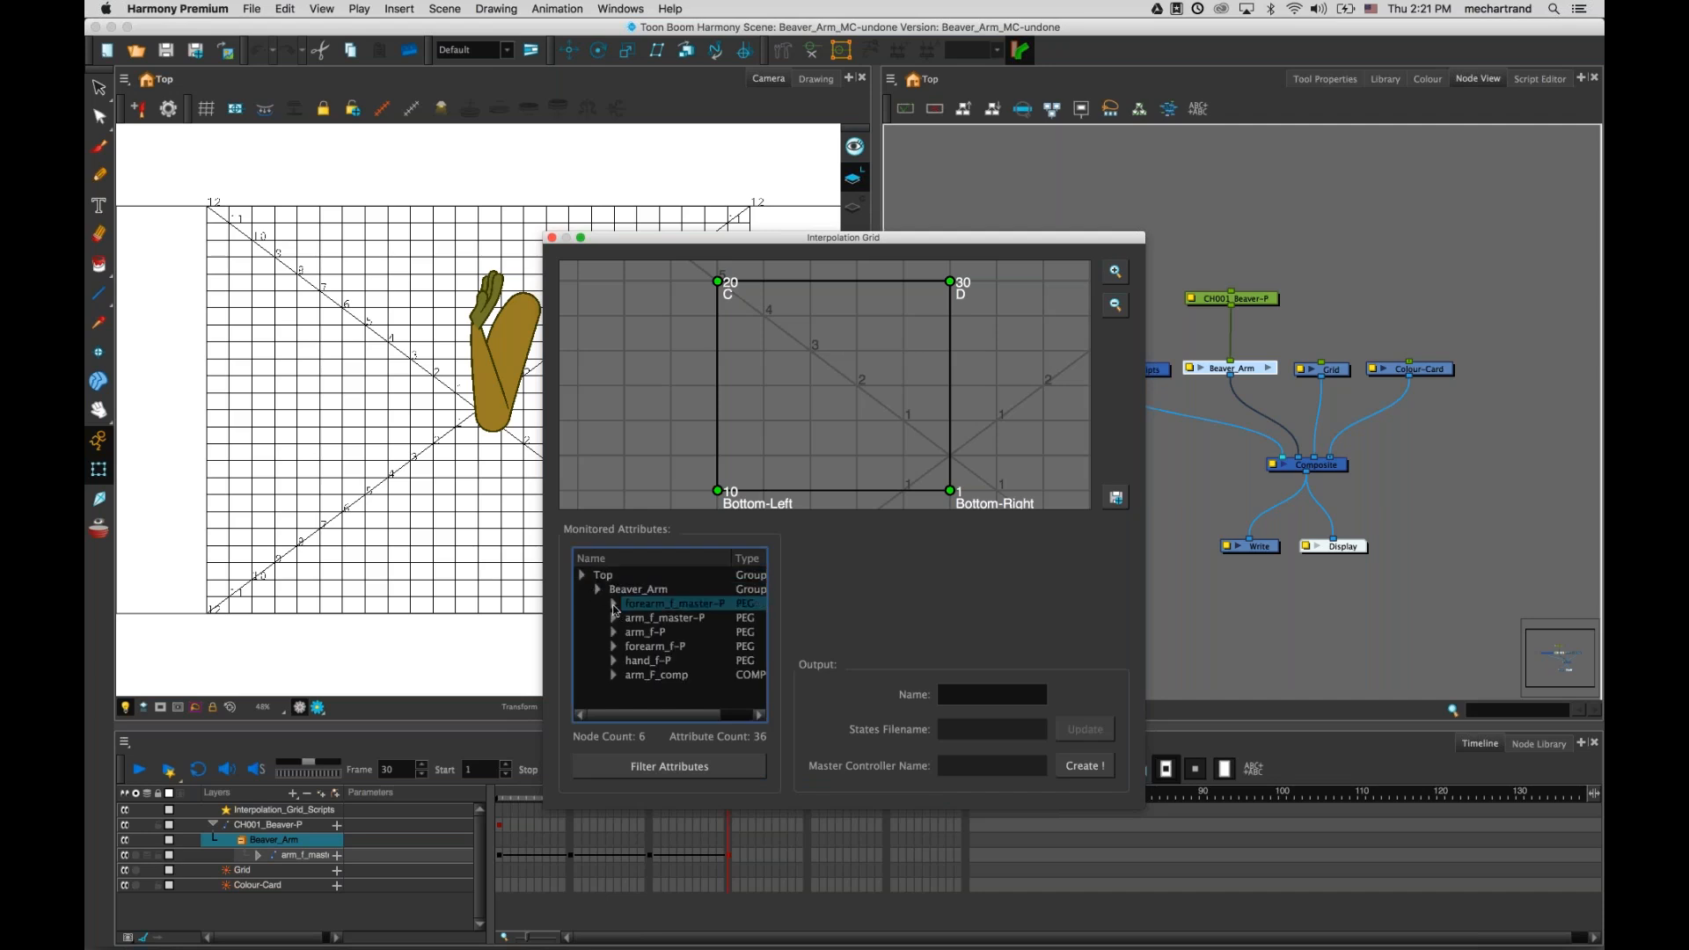
pyautogui.click(614, 605)
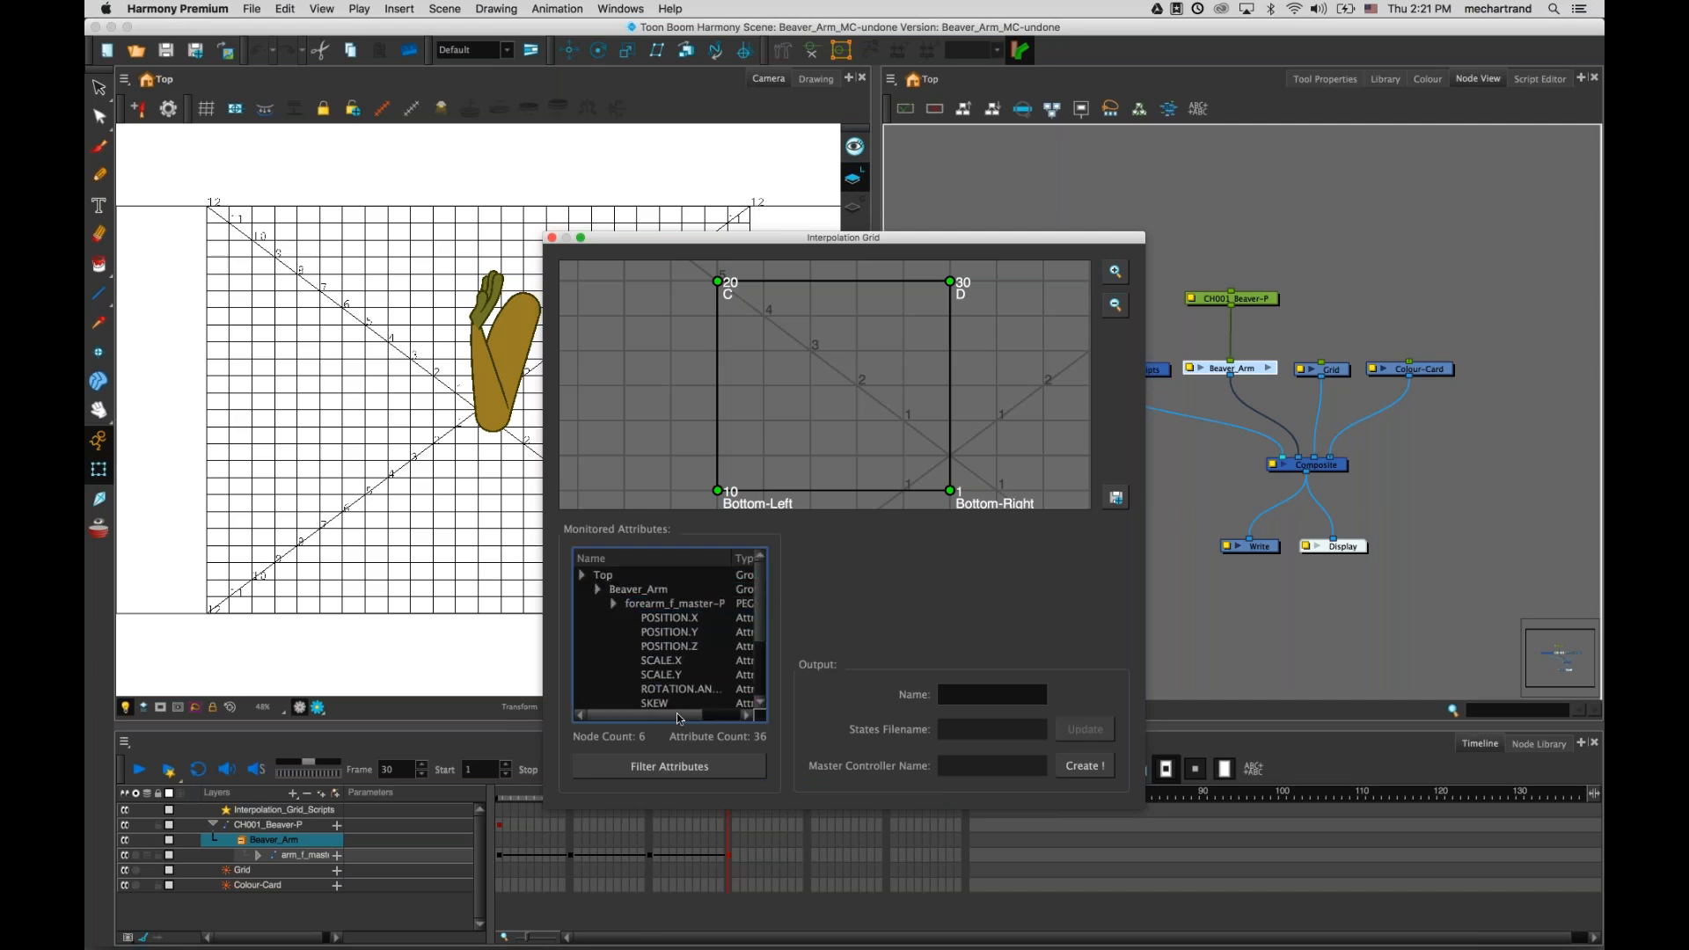
pyautogui.moveTo(678, 718); pyautogui.dragTo(702, 716)
pyautogui.moveTo(761, 620); pyautogui.dragTo(758, 665)
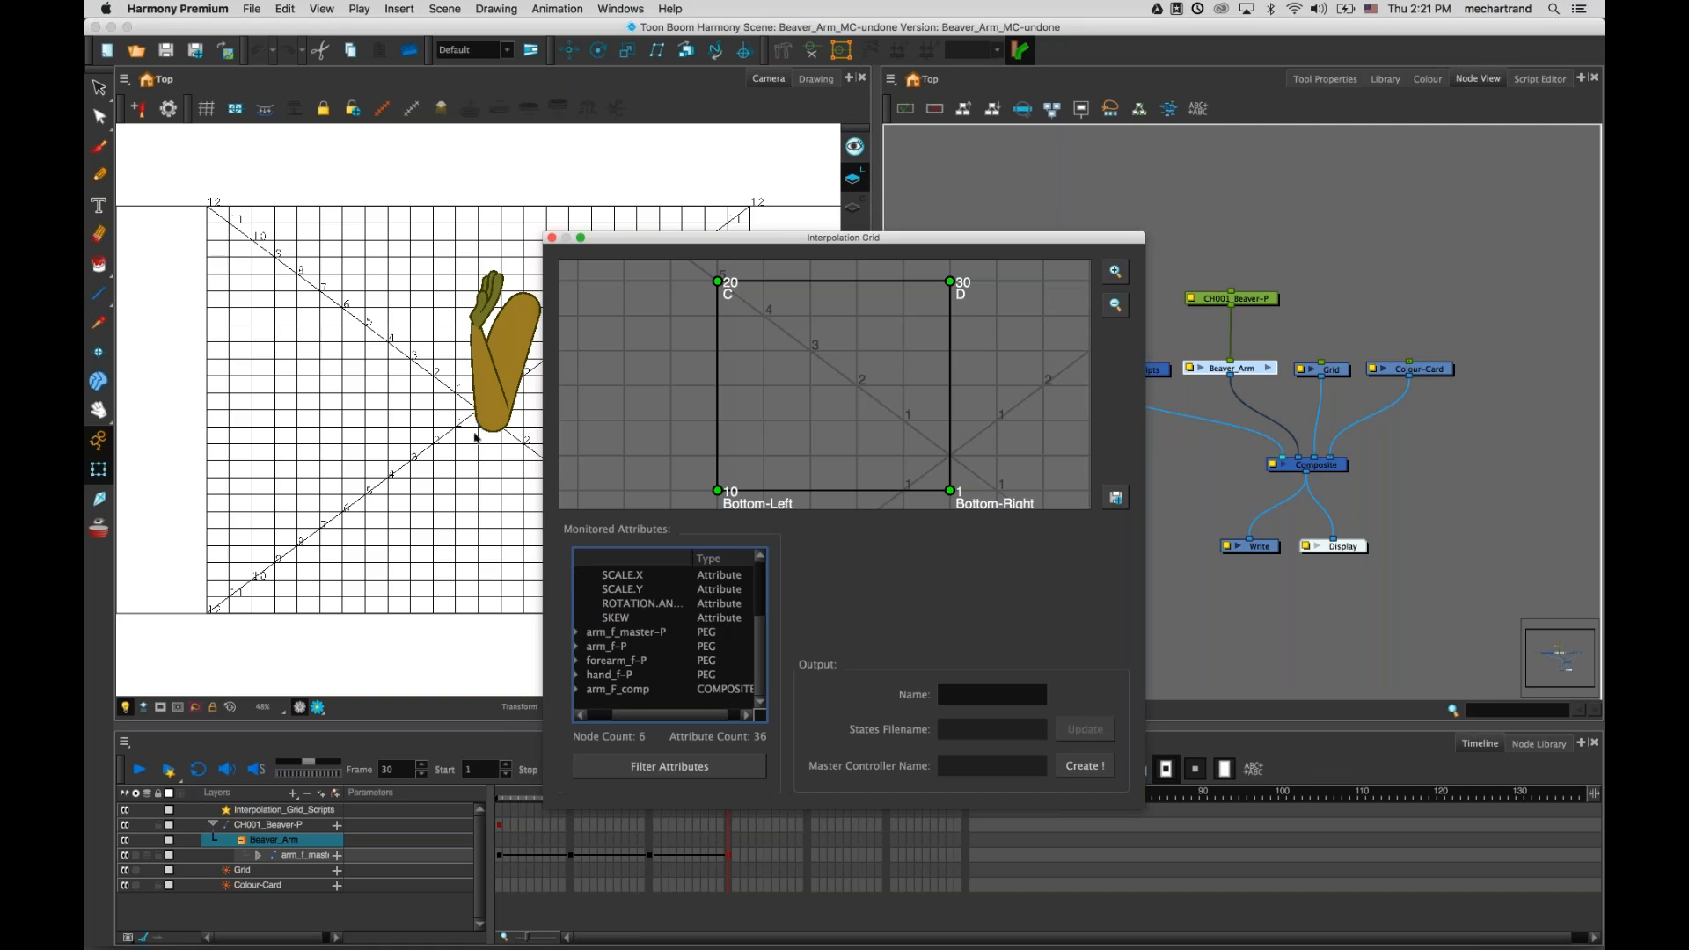
pyautogui.moveTo(666, 239); pyautogui.dragTo(798, 204)
pyautogui.moveTo(974, 205); pyautogui.dragTo(859, 193)
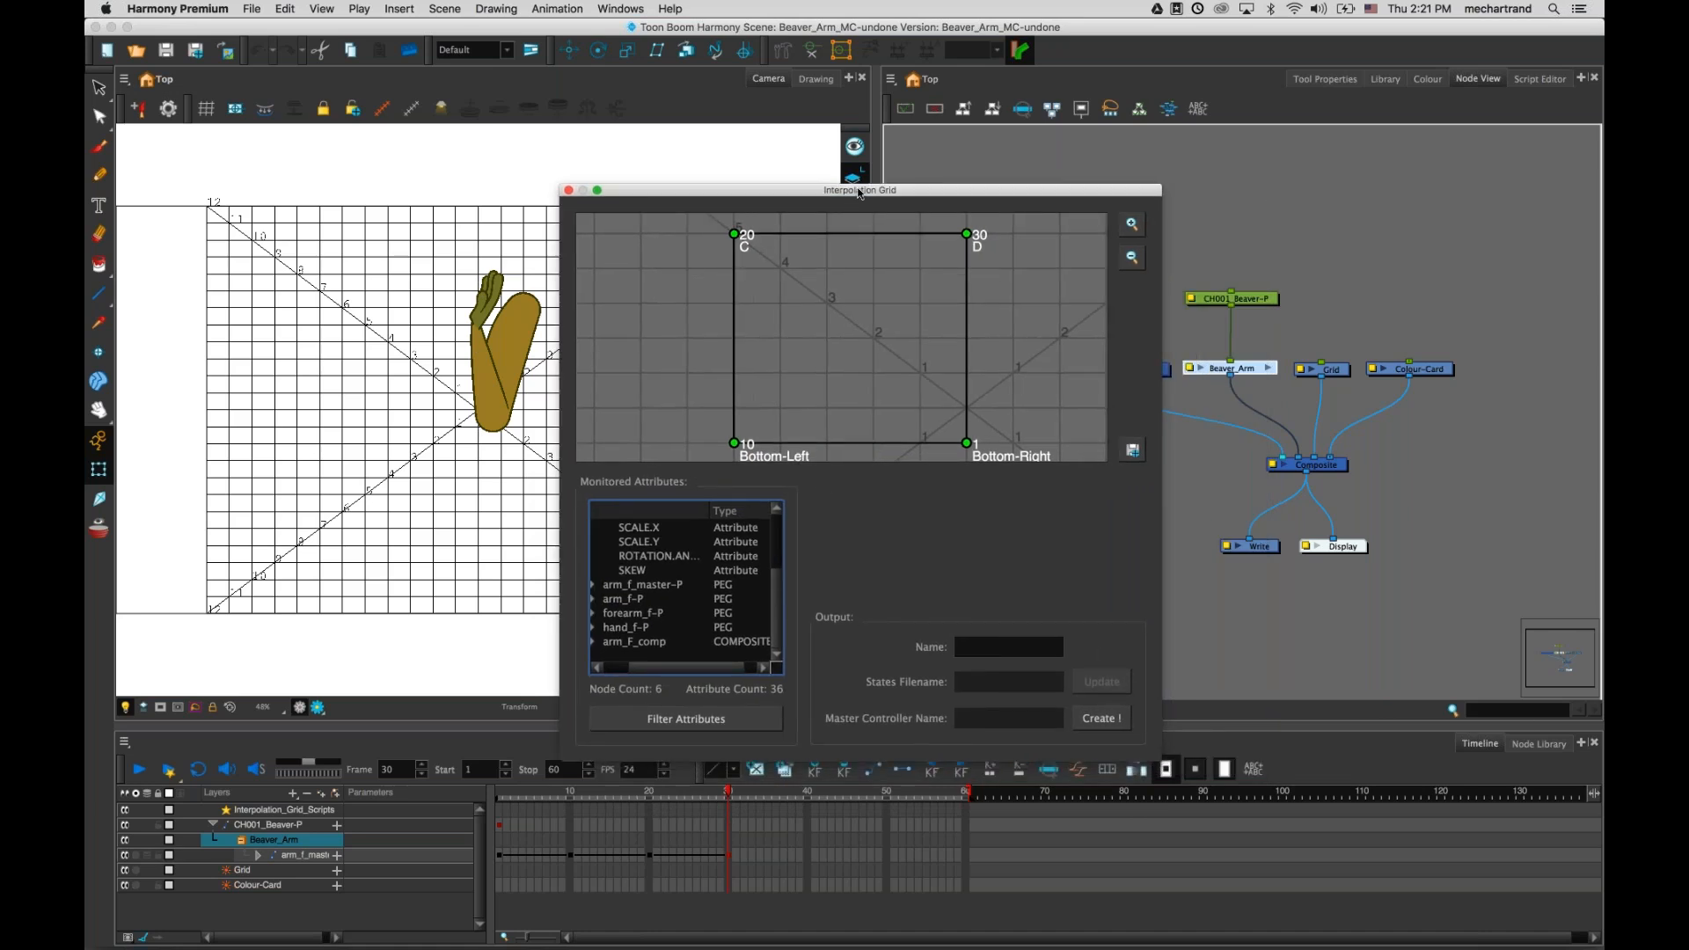
# - Filter the monitored attributes to those that change between poses, and expand forearm_f_master-P, arm_f_master-P and hand_f-P to review them
pyautogui.click(744, 719)
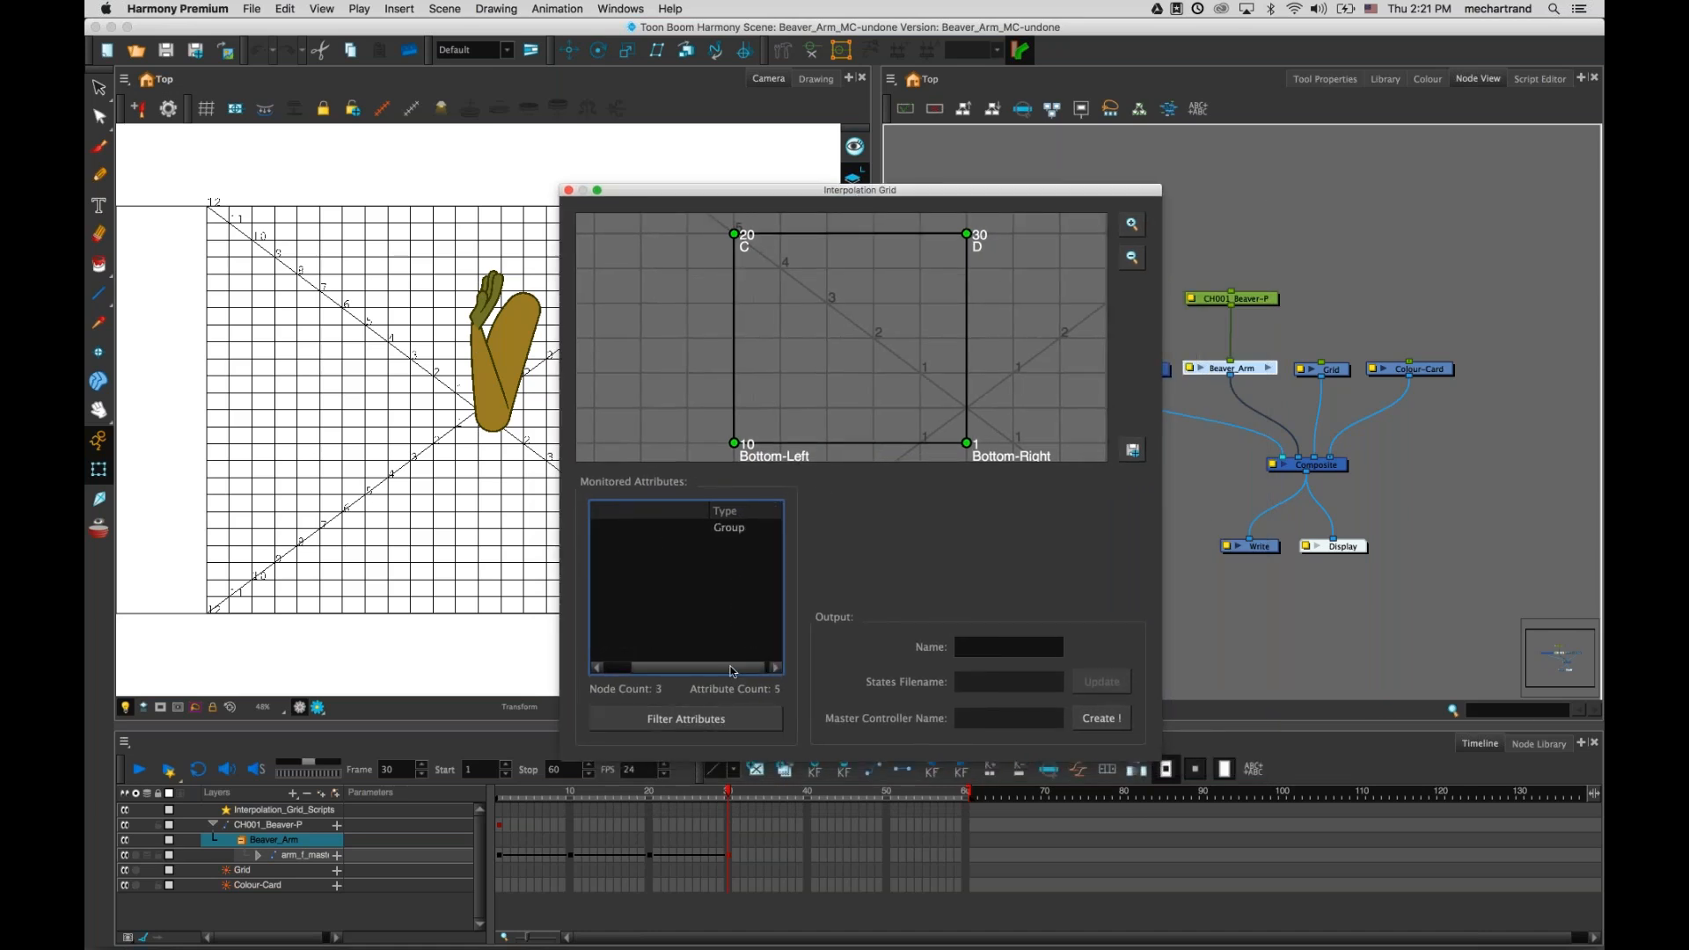
pyautogui.moveTo(732, 672); pyautogui.dragTo(701, 672)
pyautogui.click(604, 528)
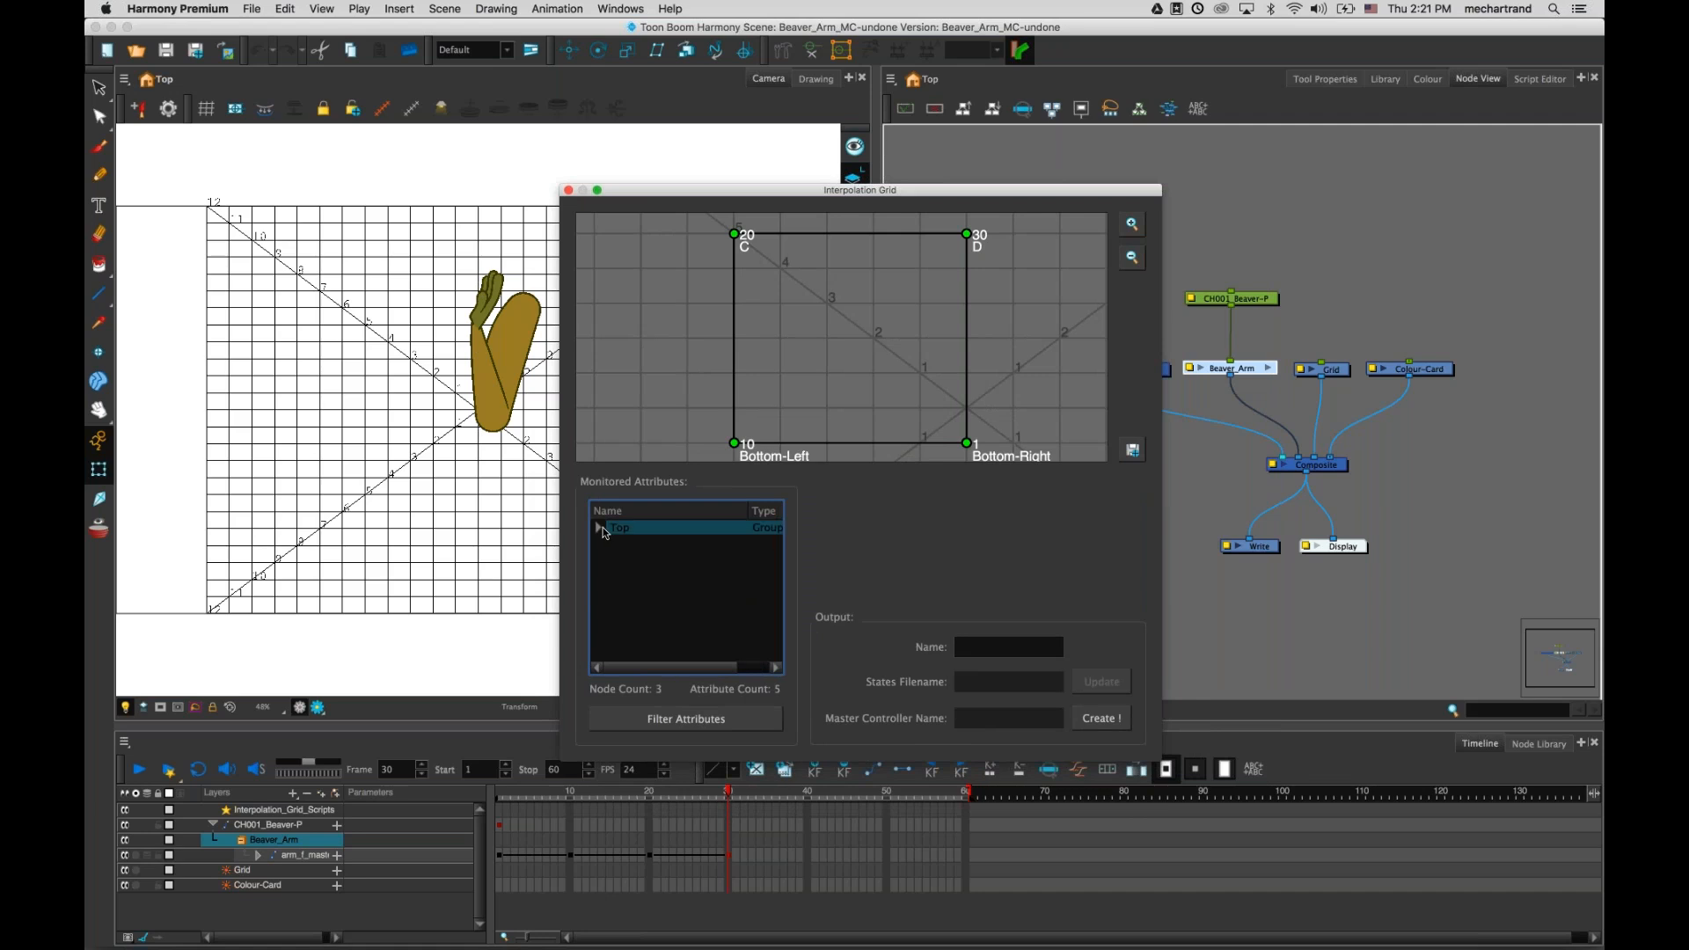
pyautogui.click(601, 527)
pyautogui.click(614, 541)
pyautogui.click(630, 556)
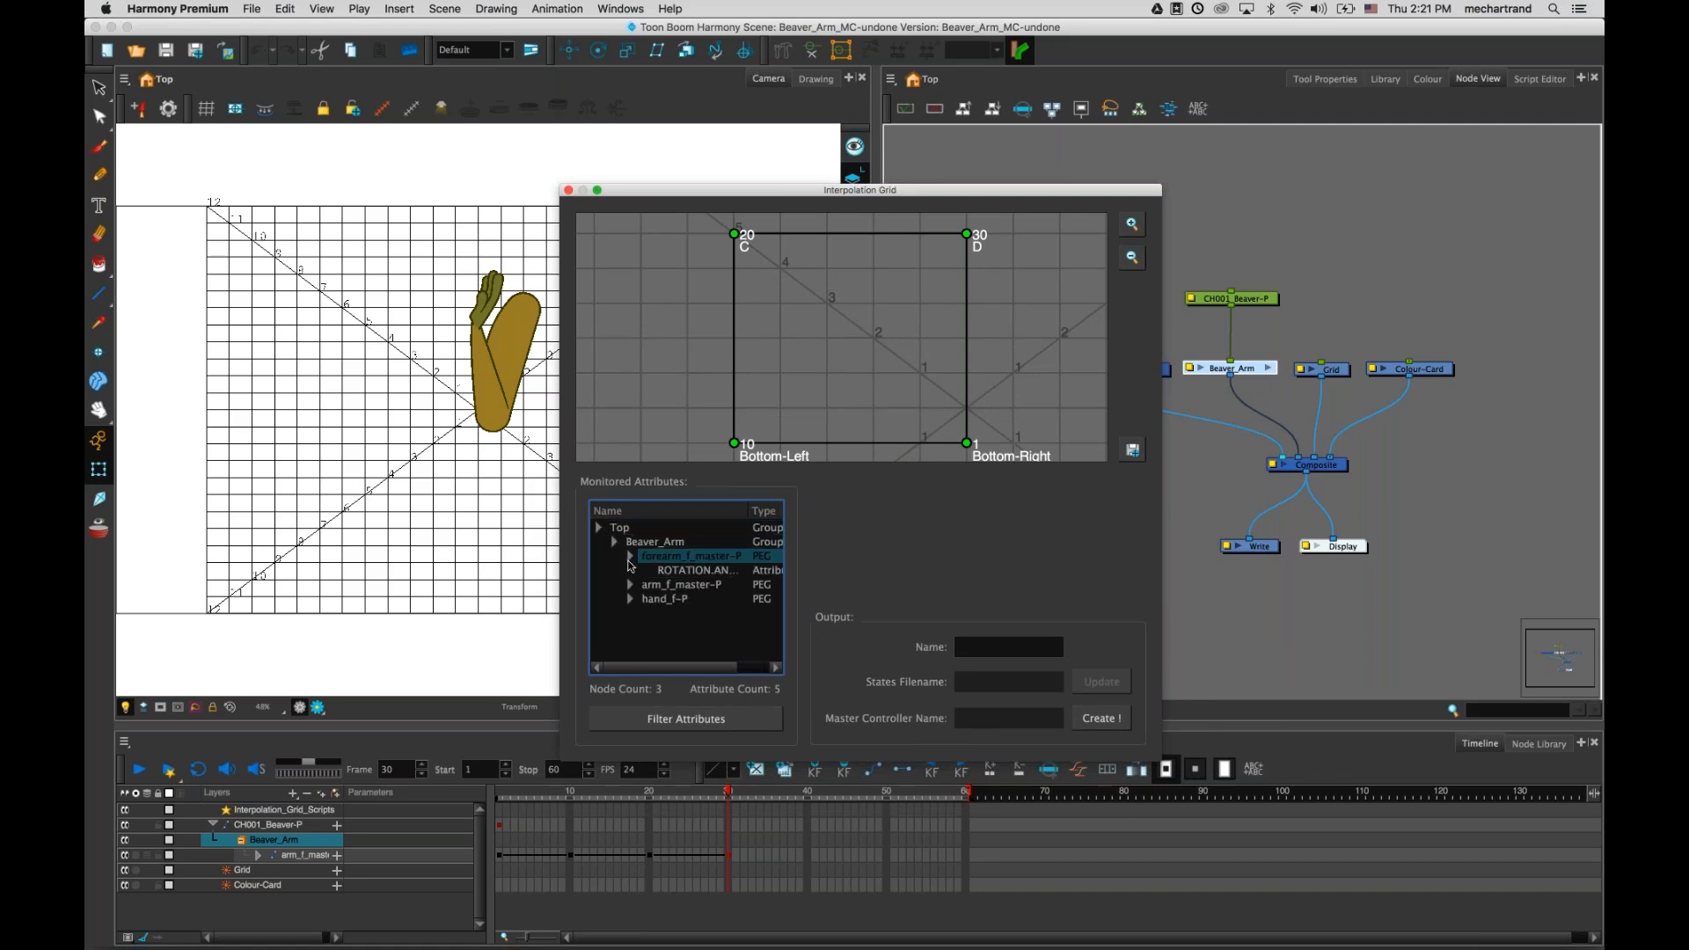
pyautogui.click(630, 584)
pyautogui.click(633, 612)
pyautogui.click(633, 613)
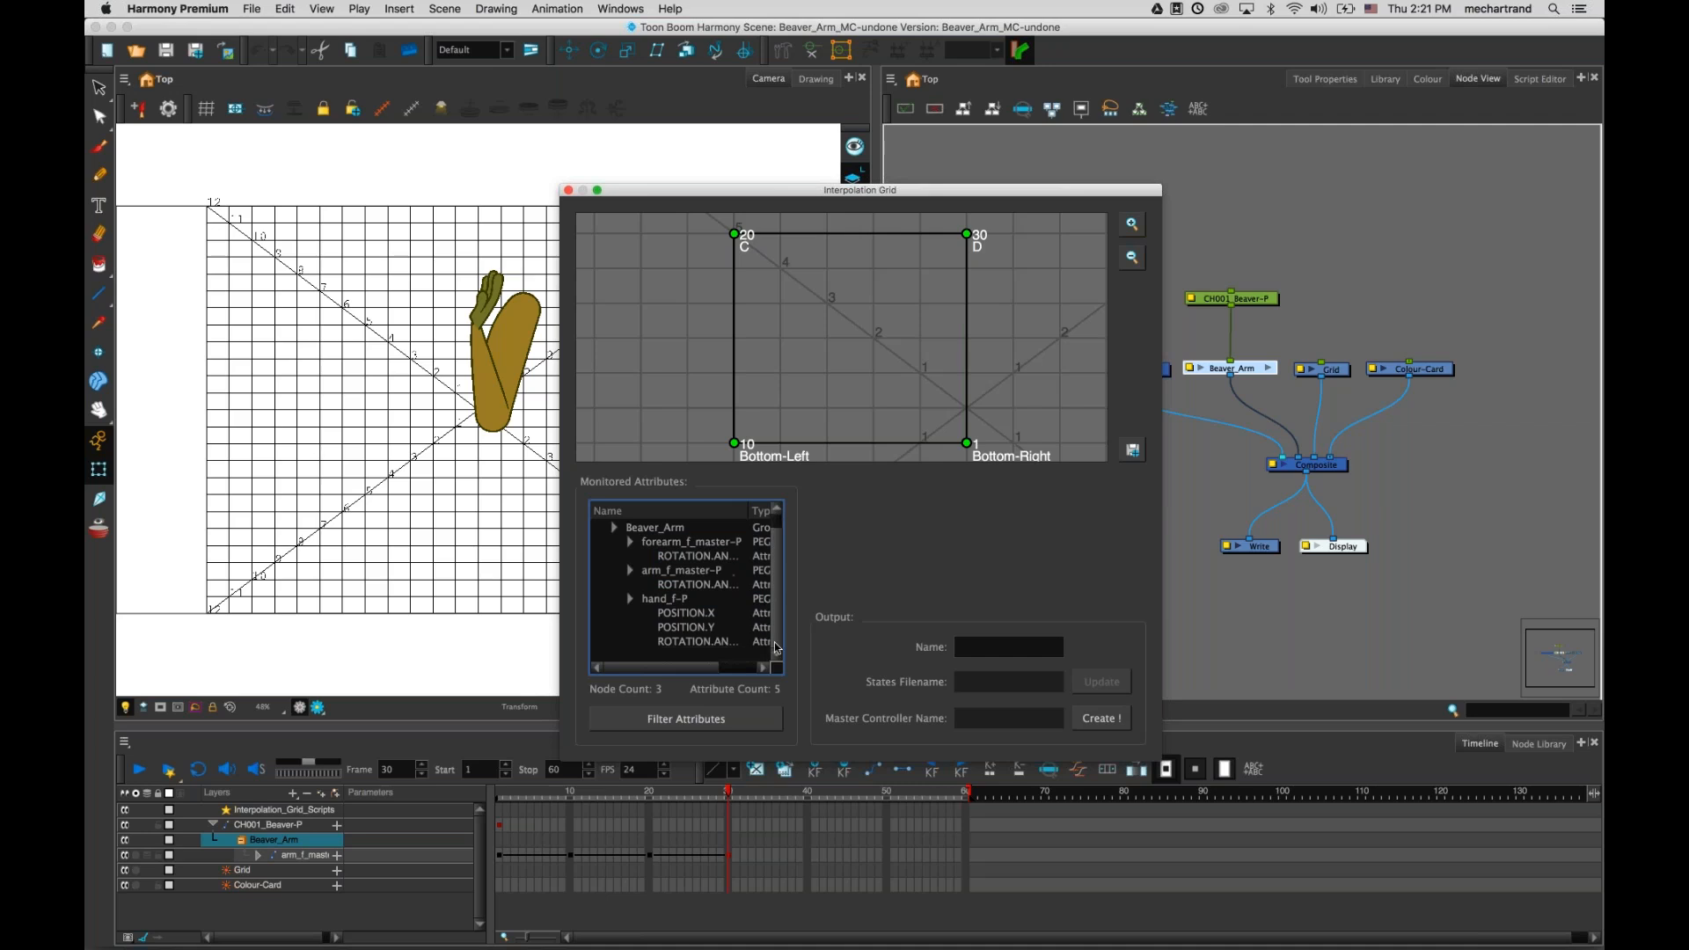
pyautogui.click(737, 644)
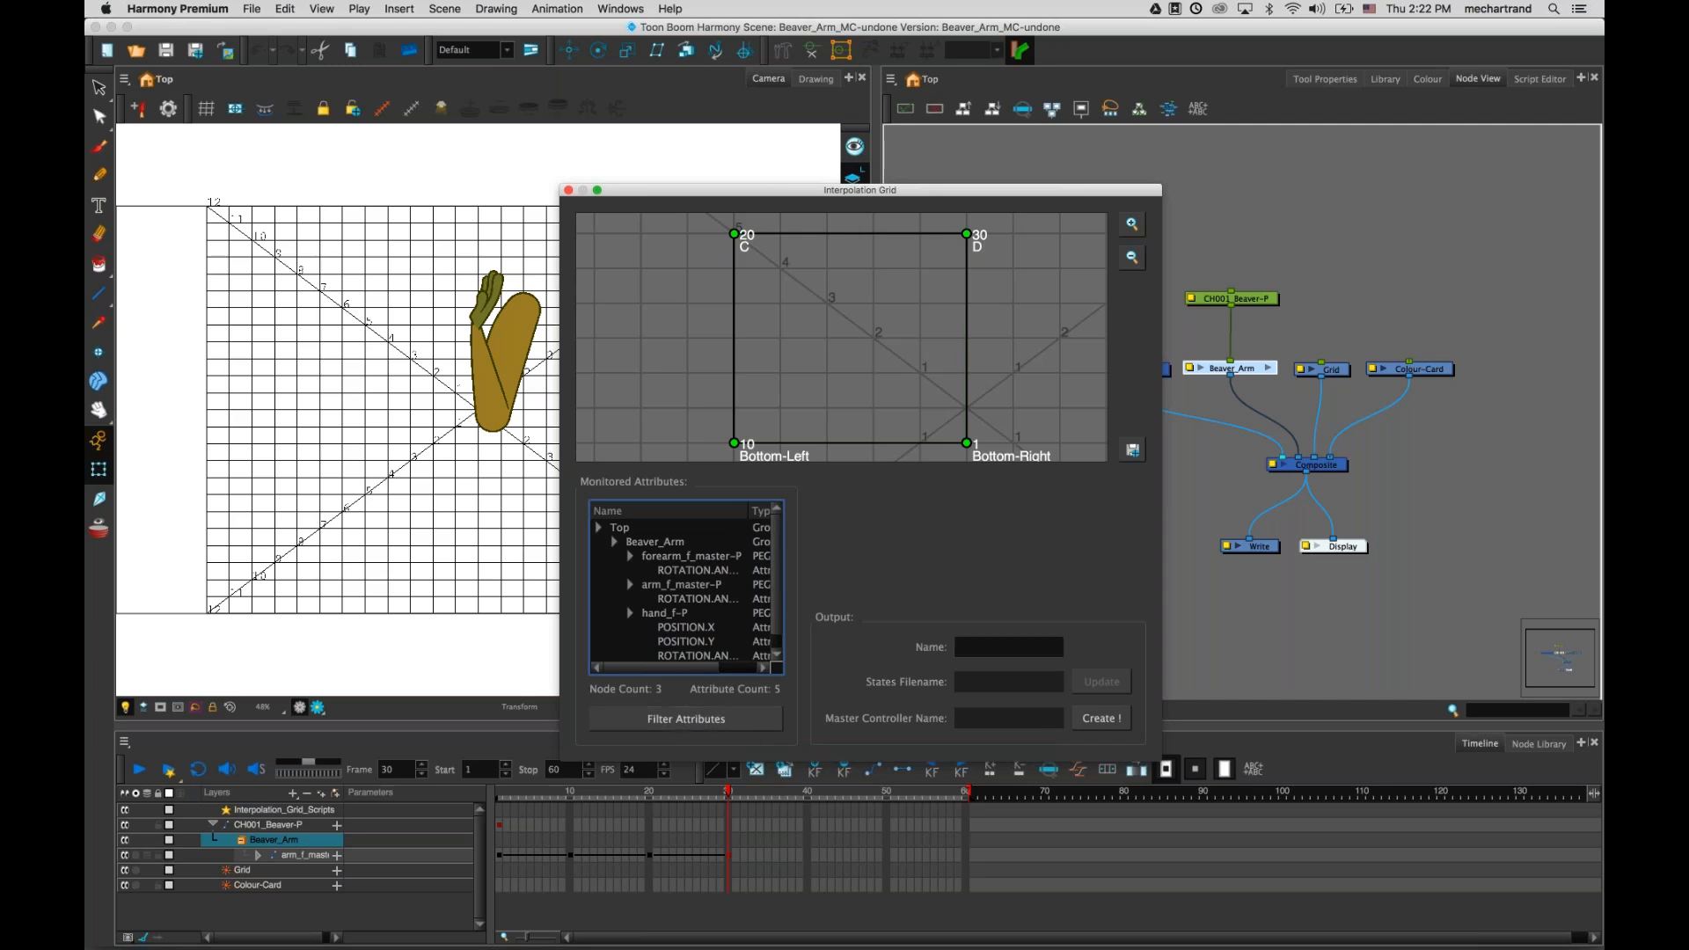
# - With the Composite node selected, create the master controller for output Arm_Wave, and place its node beside Interpolation_Grid_Scripts after closing the grid
pyautogui.click(1344, 473)
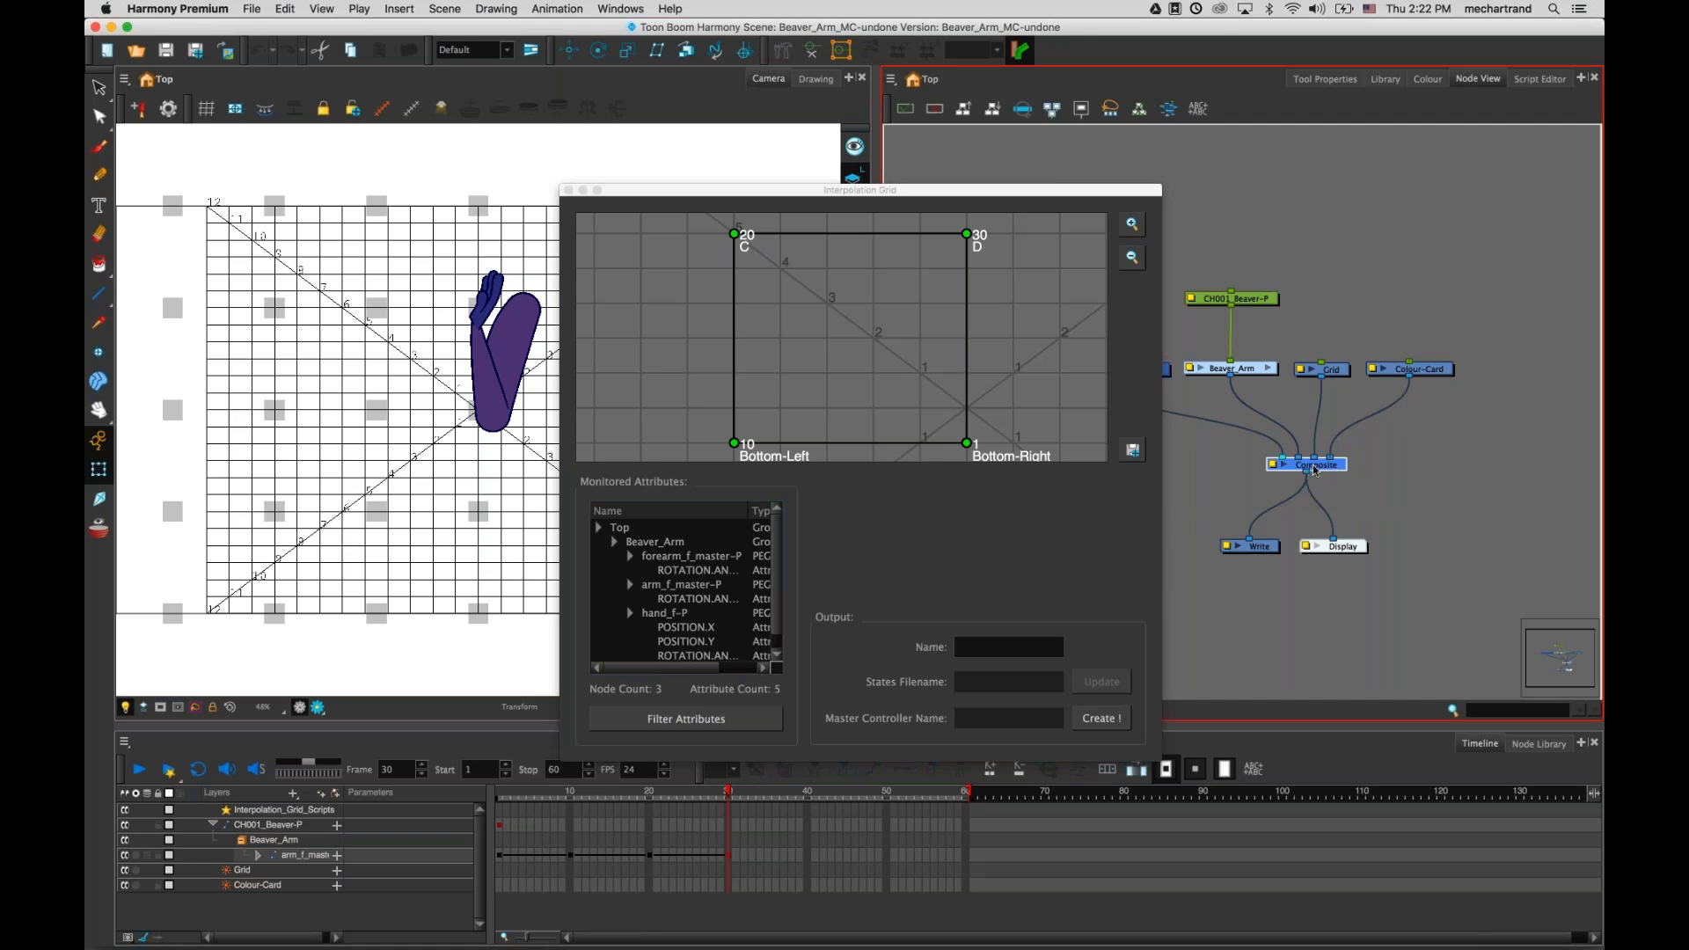
pyautogui.click(1060, 649)
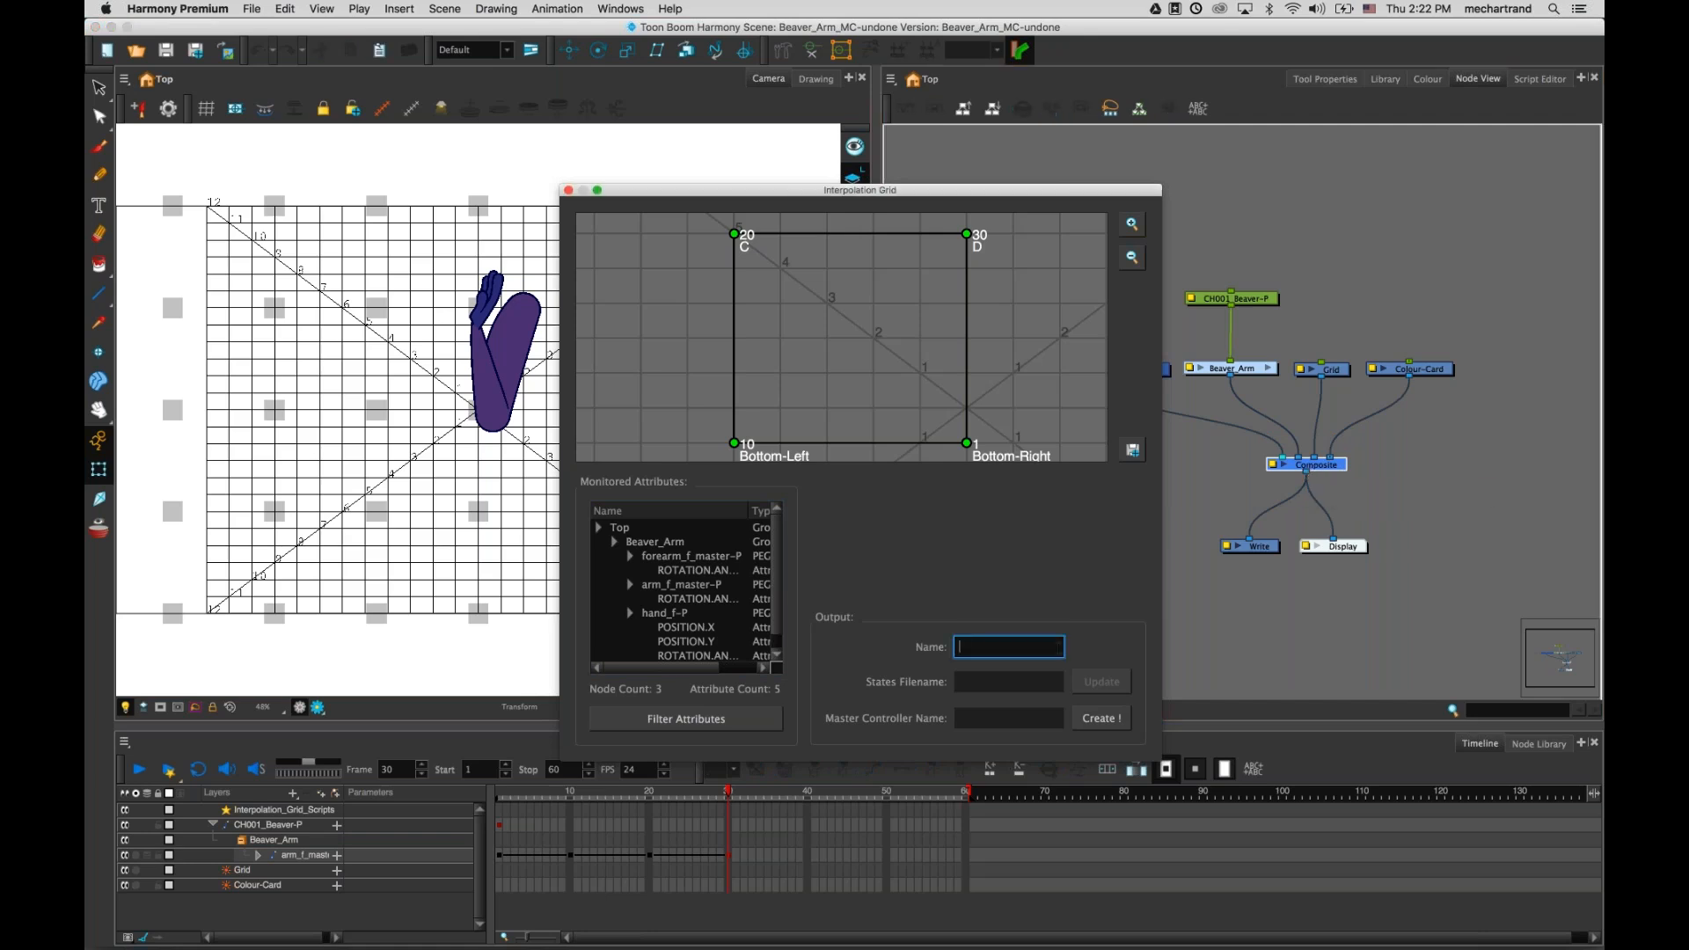
pyautogui.write('Arm_Wave')
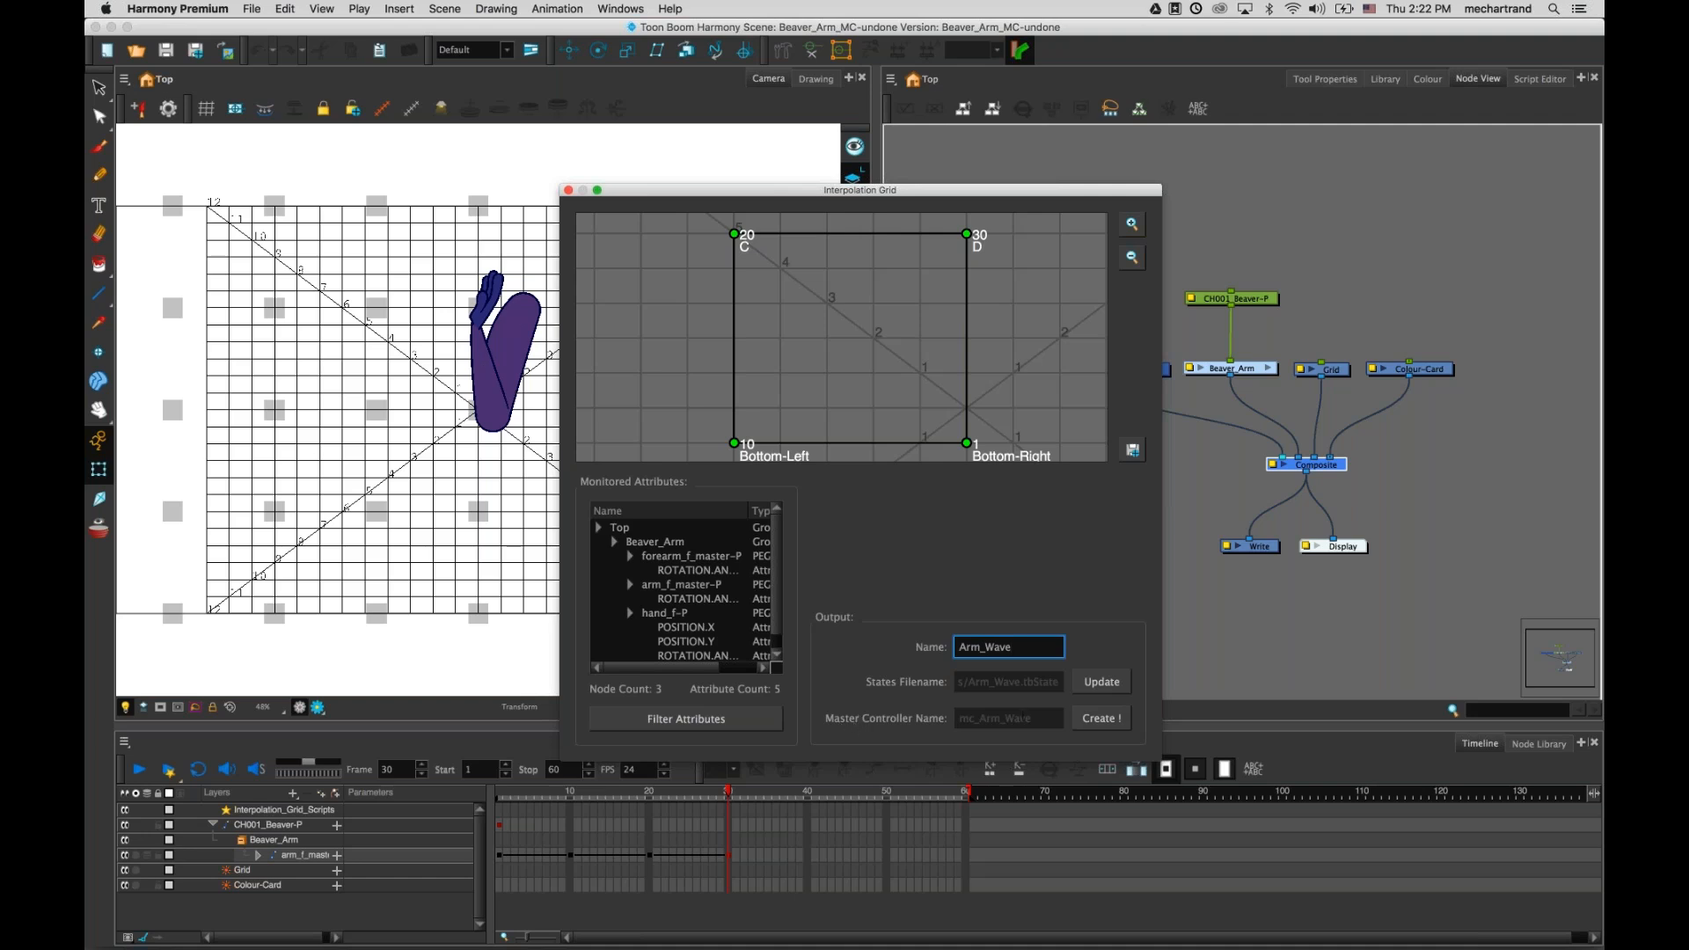
pyautogui.click(1091, 728)
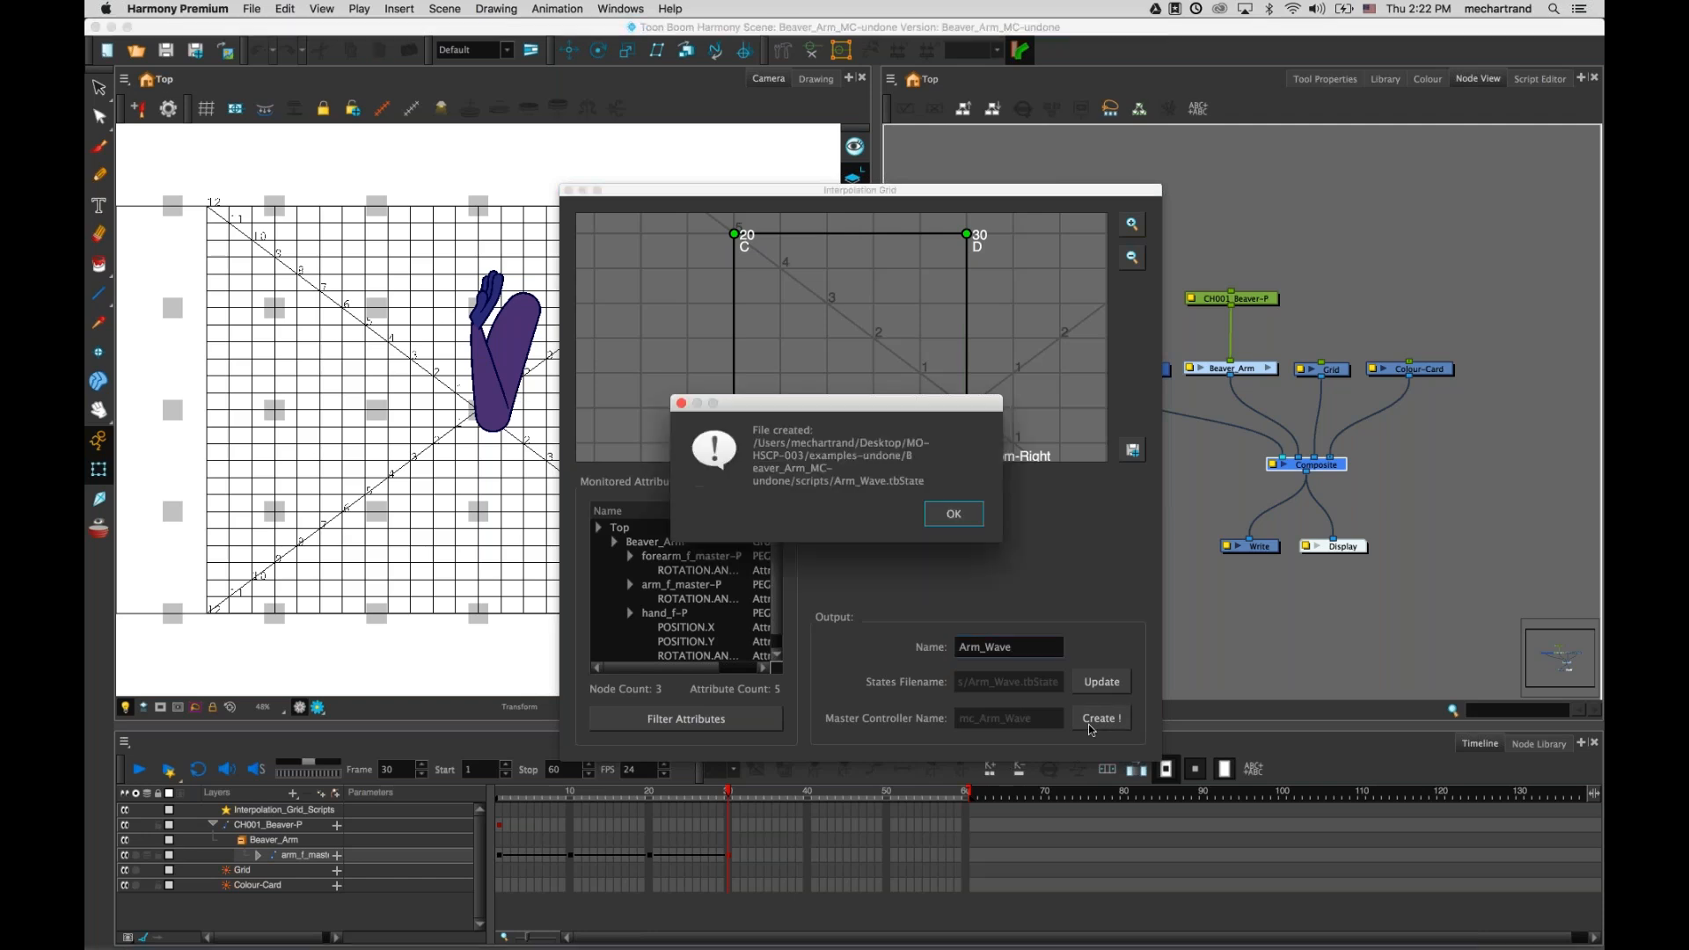
pyautogui.click(955, 515)
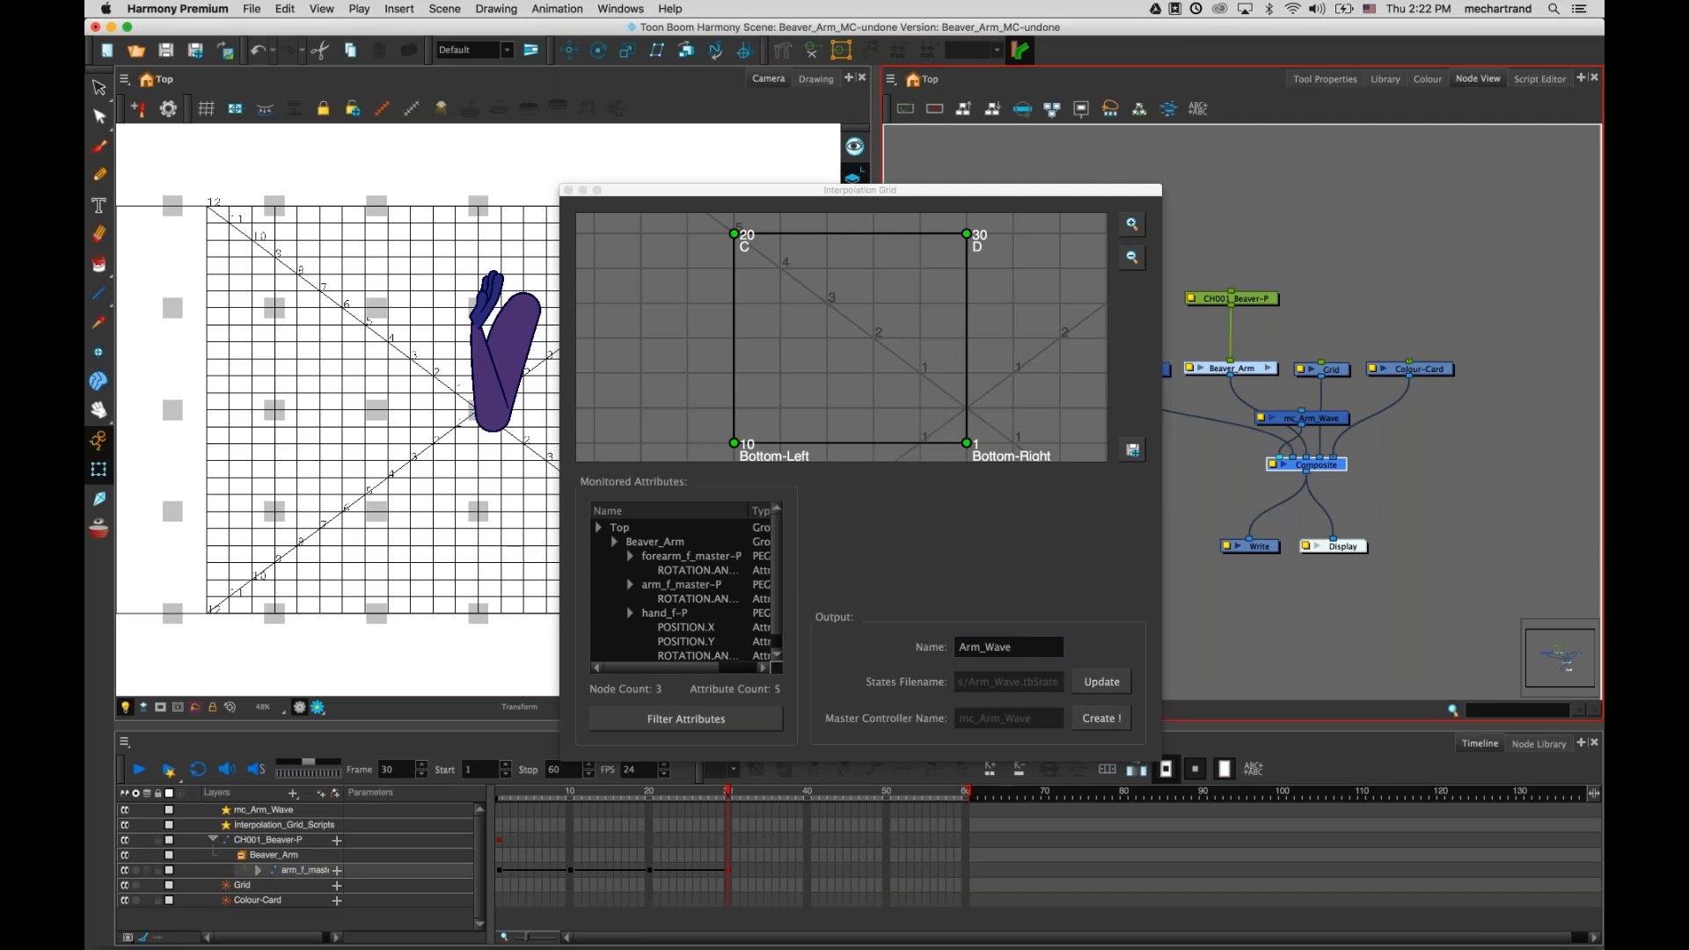
pyautogui.click(567, 190)
pyautogui.moveTo(1302, 419); pyautogui.dragTo(1060, 405)
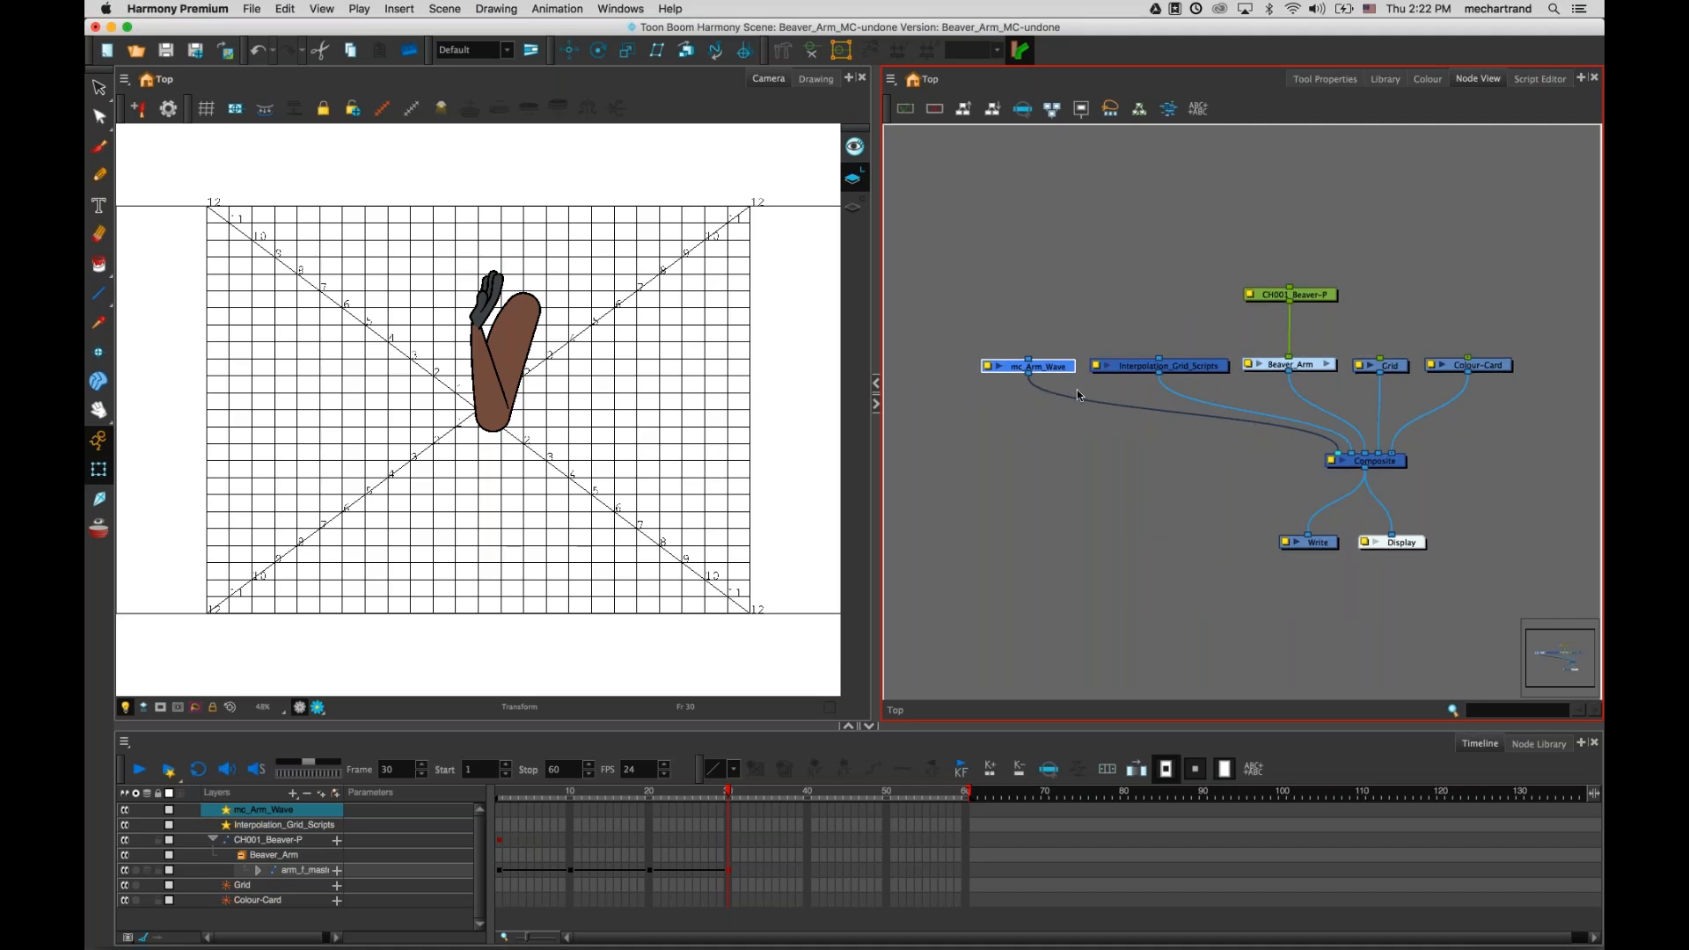
# - Add a keyframe at frame 40 on the arm's master peg layer in the timeline
pyautogui.click(807, 794)
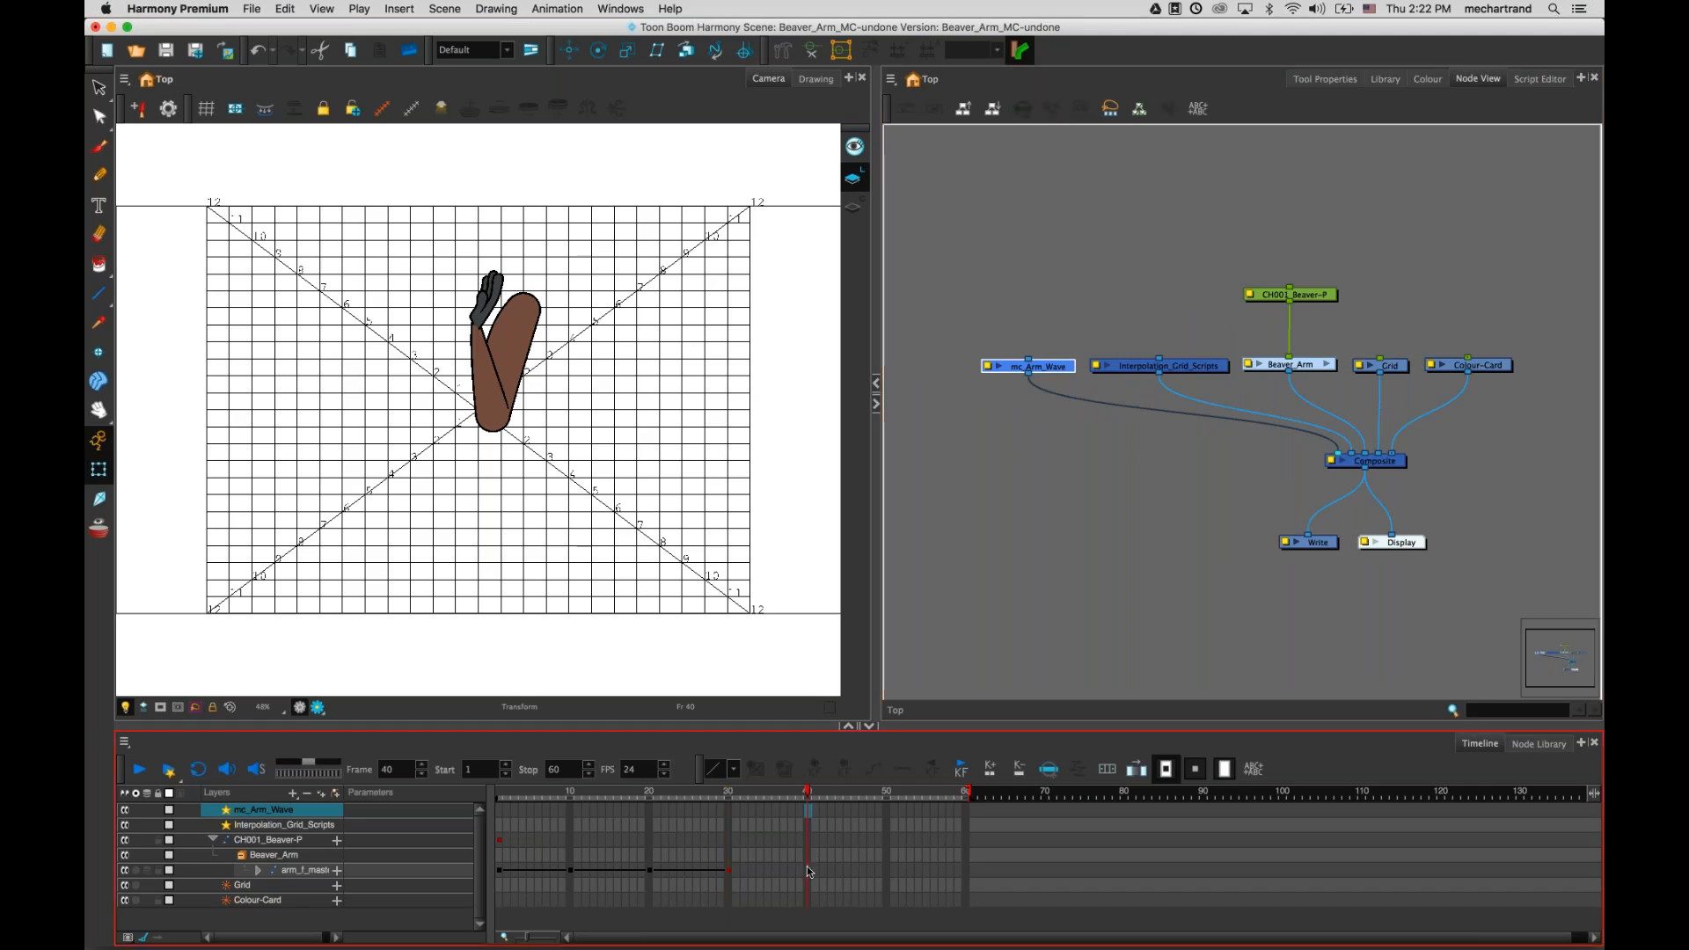
pyautogui.click(808, 869)
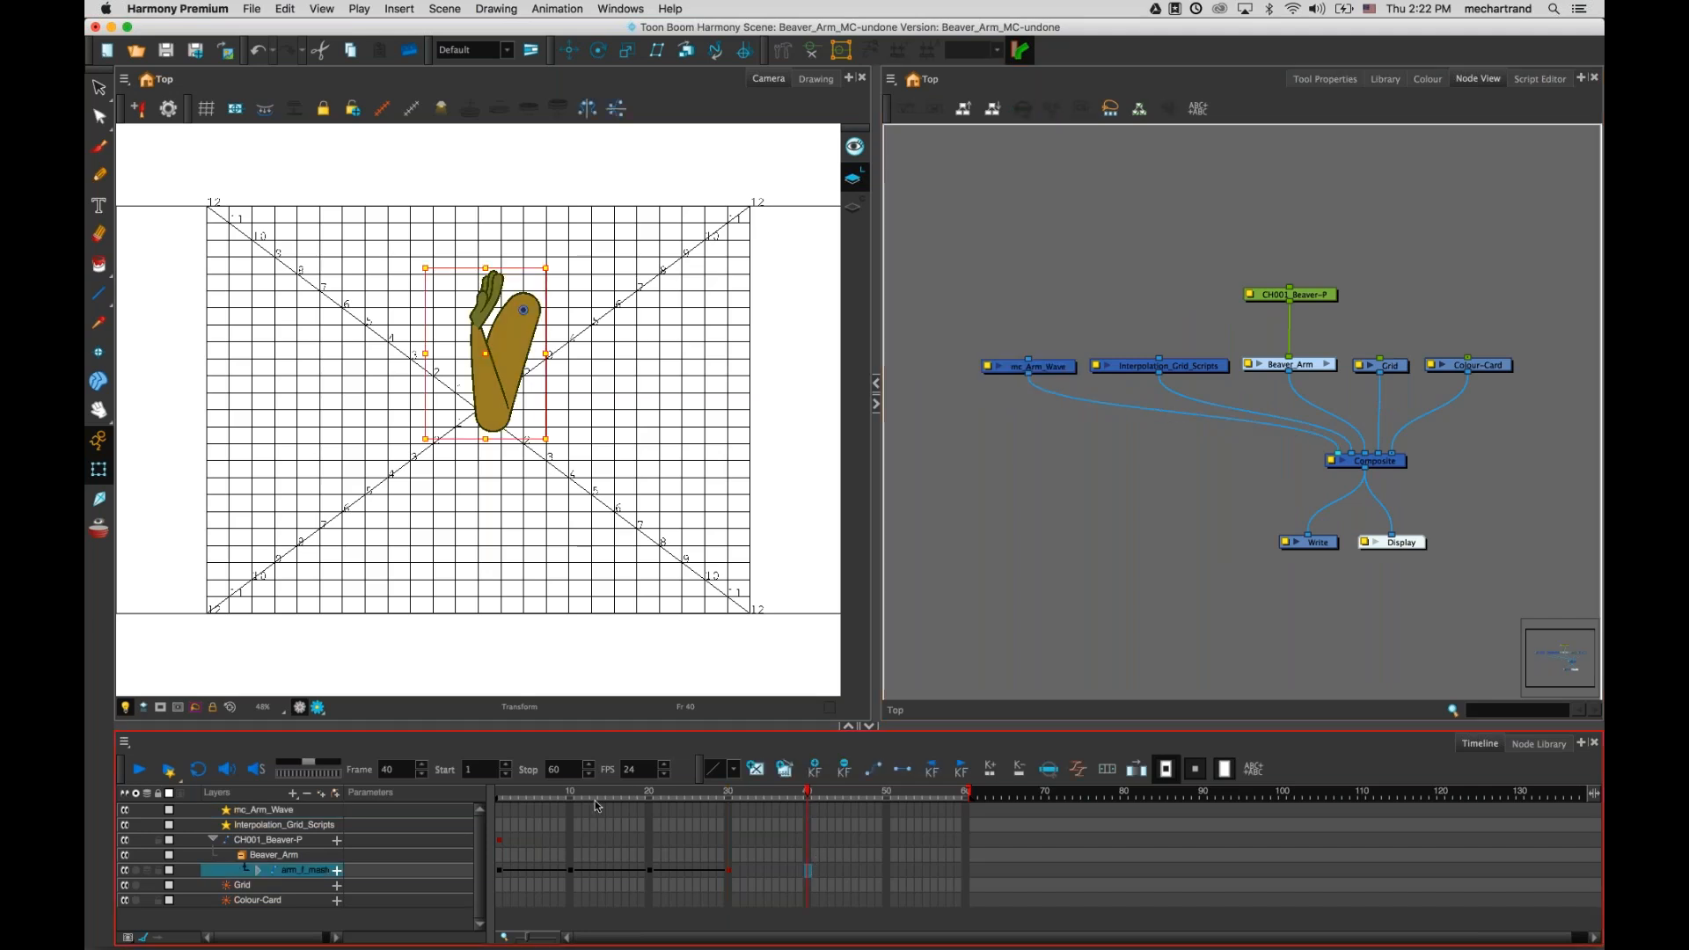
pyautogui.click(814, 770)
# - Show the mc_Arm_Wave controller in an enlarged camera view and disable the Grid node
pyautogui.click(1055, 366)
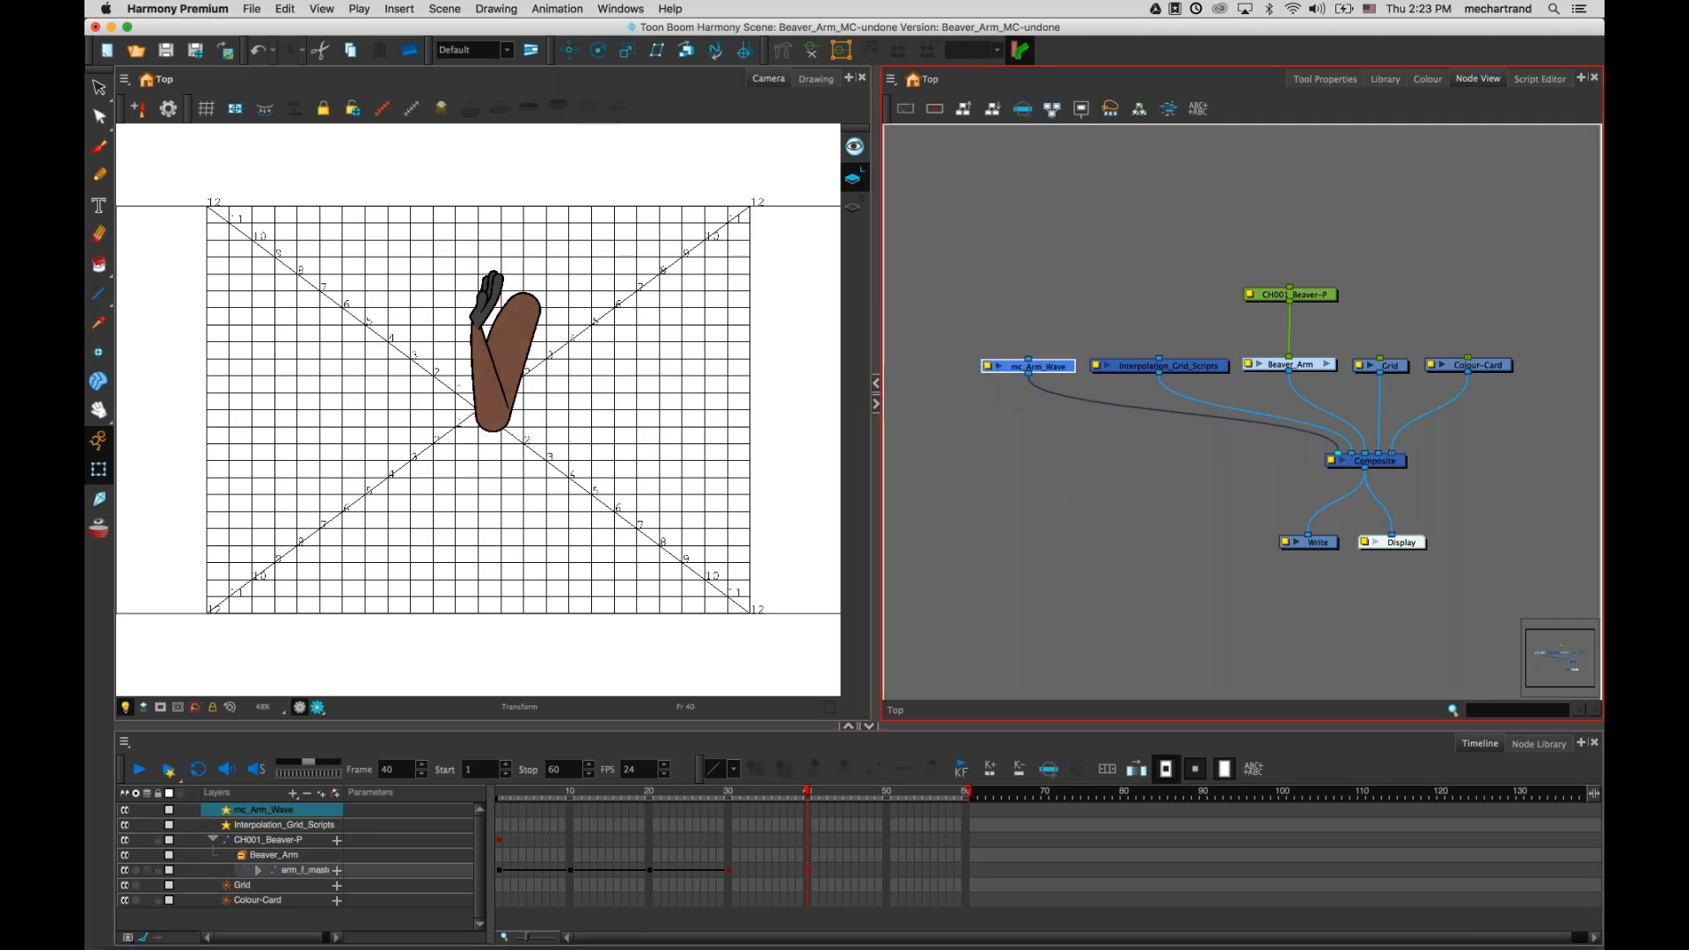
pyautogui.click(388, 114)
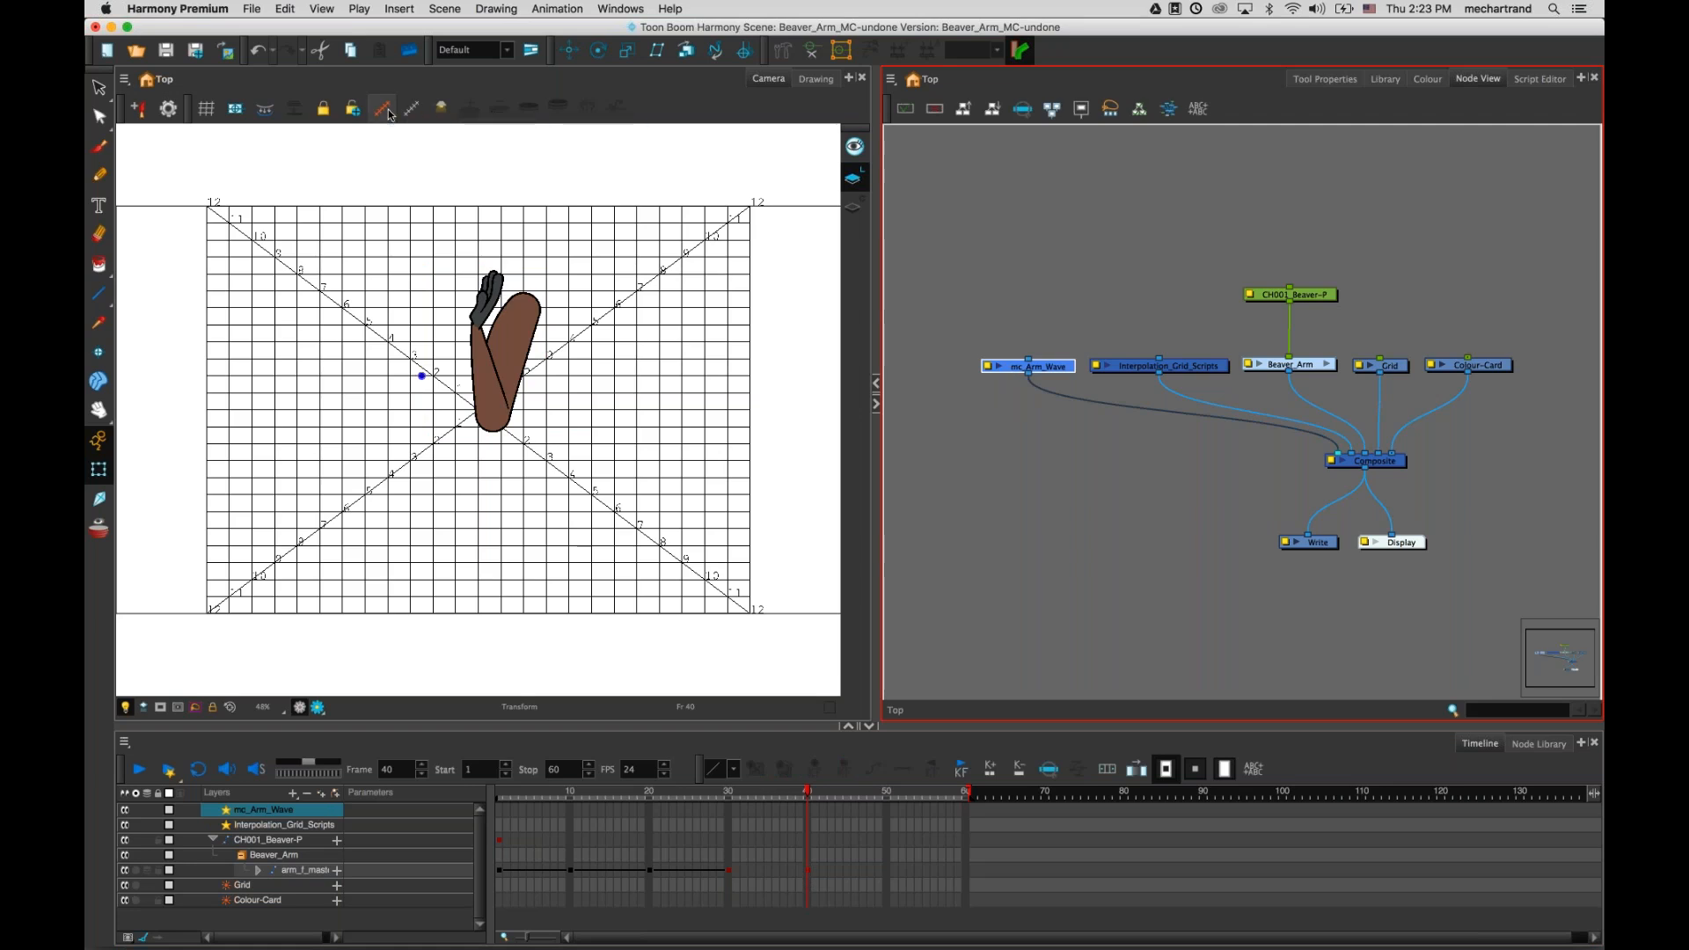
pyautogui.click(687, 96)
pyautogui.press('2')
pyautogui.press('2')
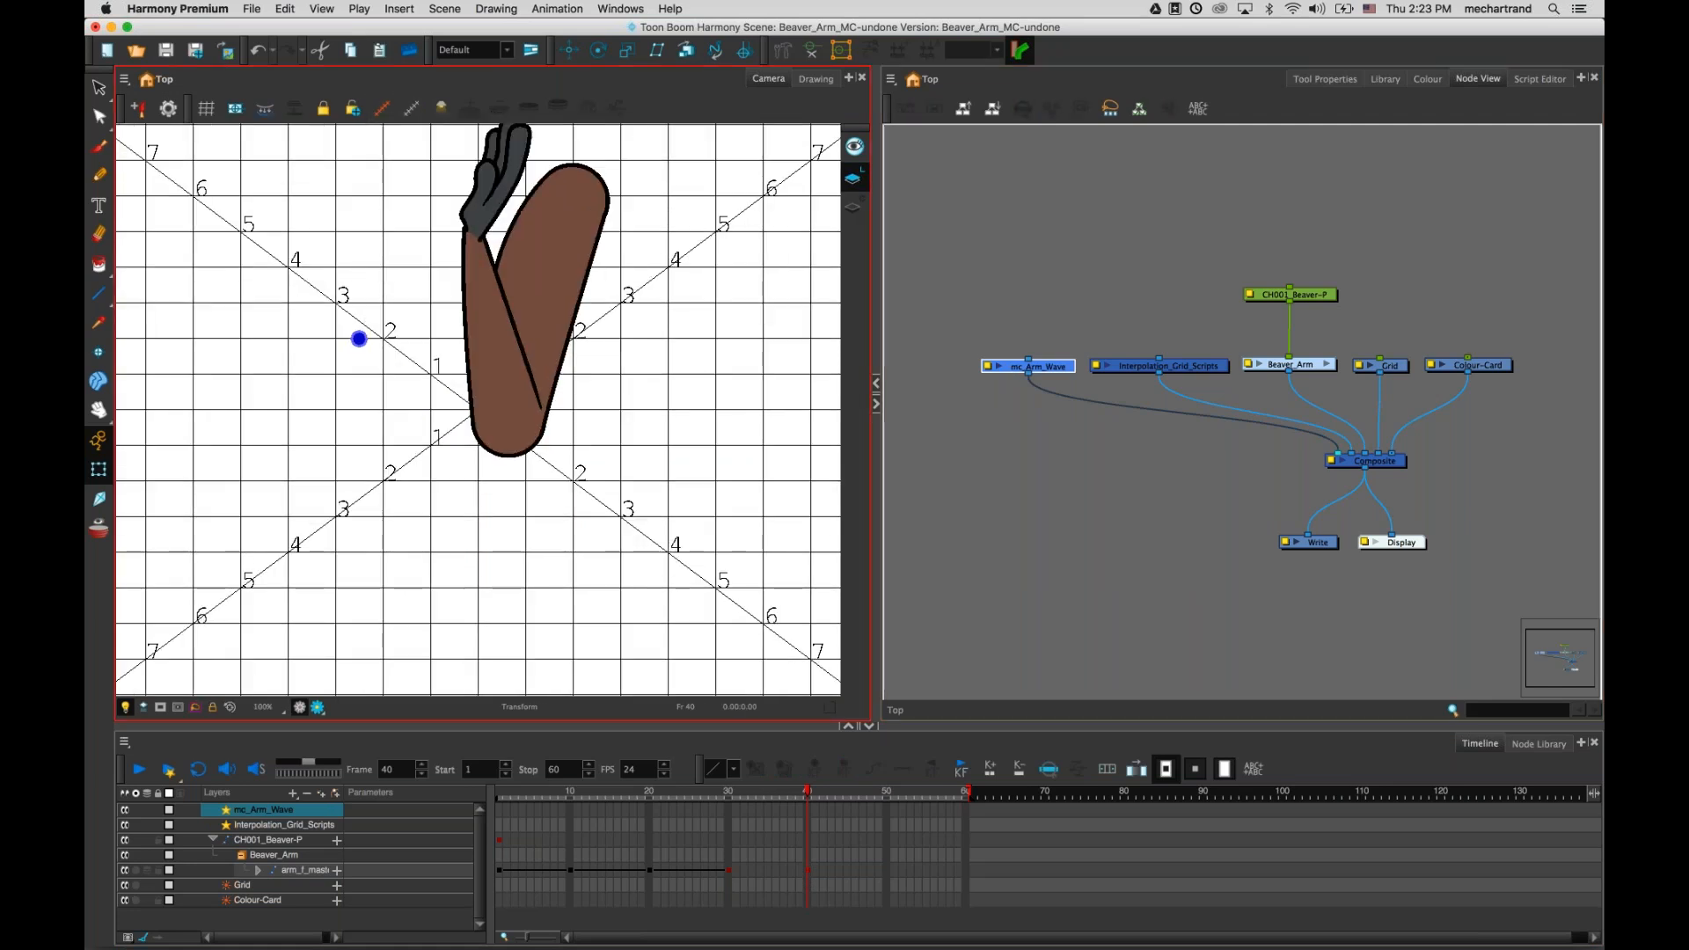
pyautogui.scroll(3, 478, 409)
pyautogui.click(1389, 366)
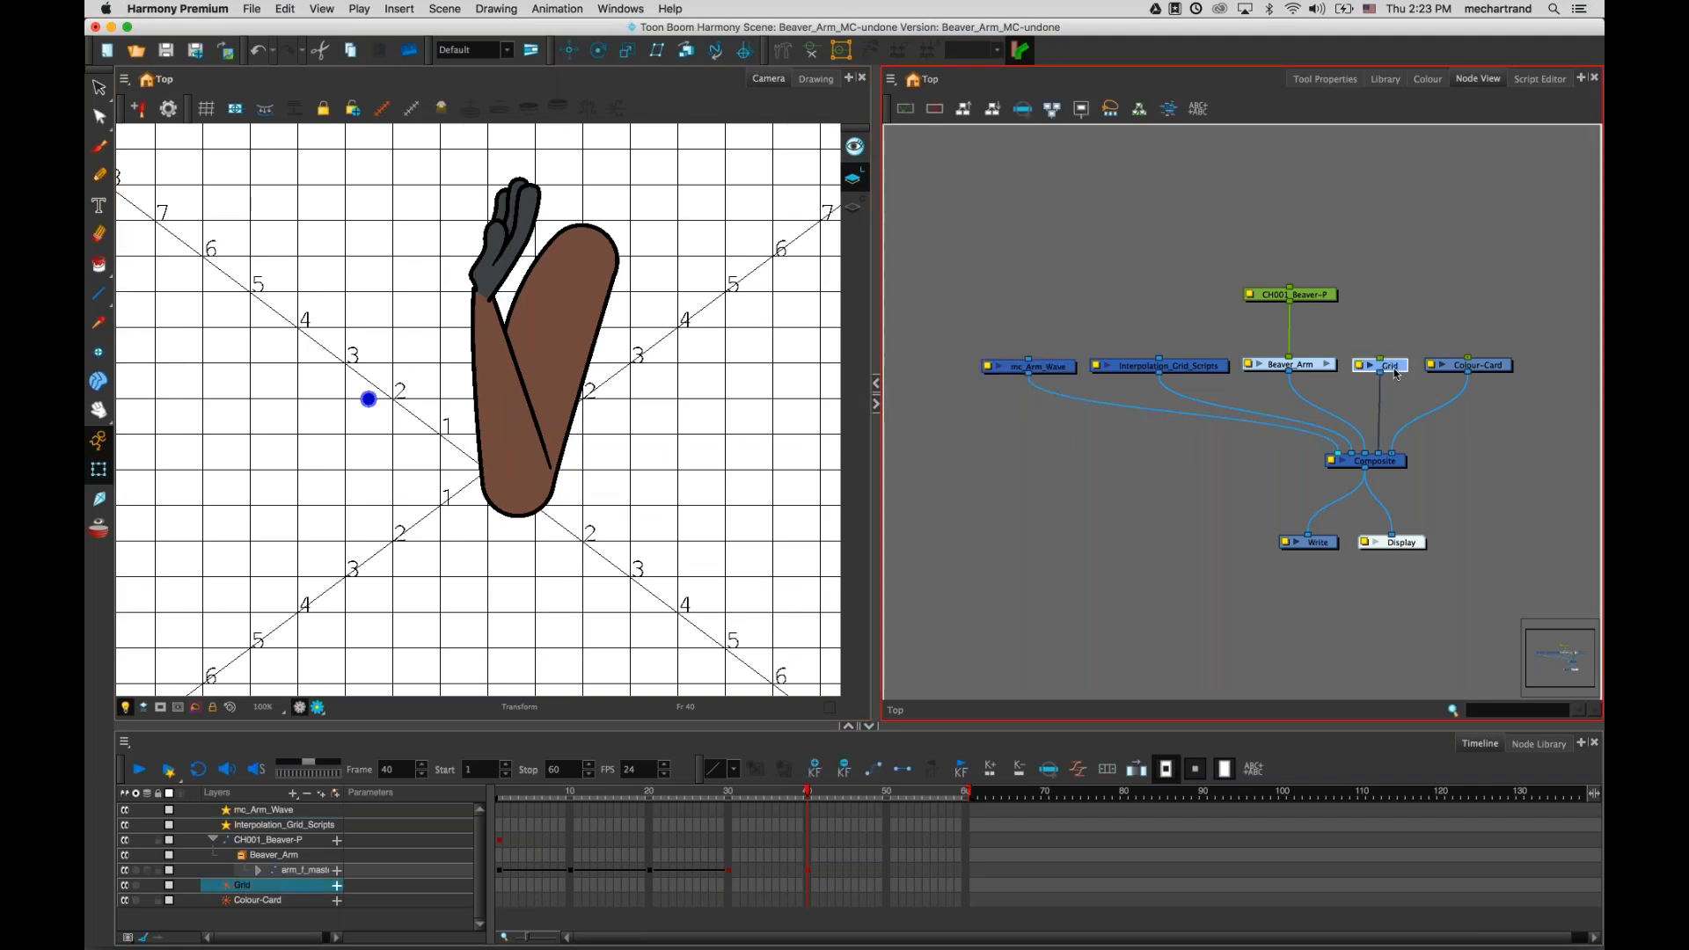
pyautogui.press('d')
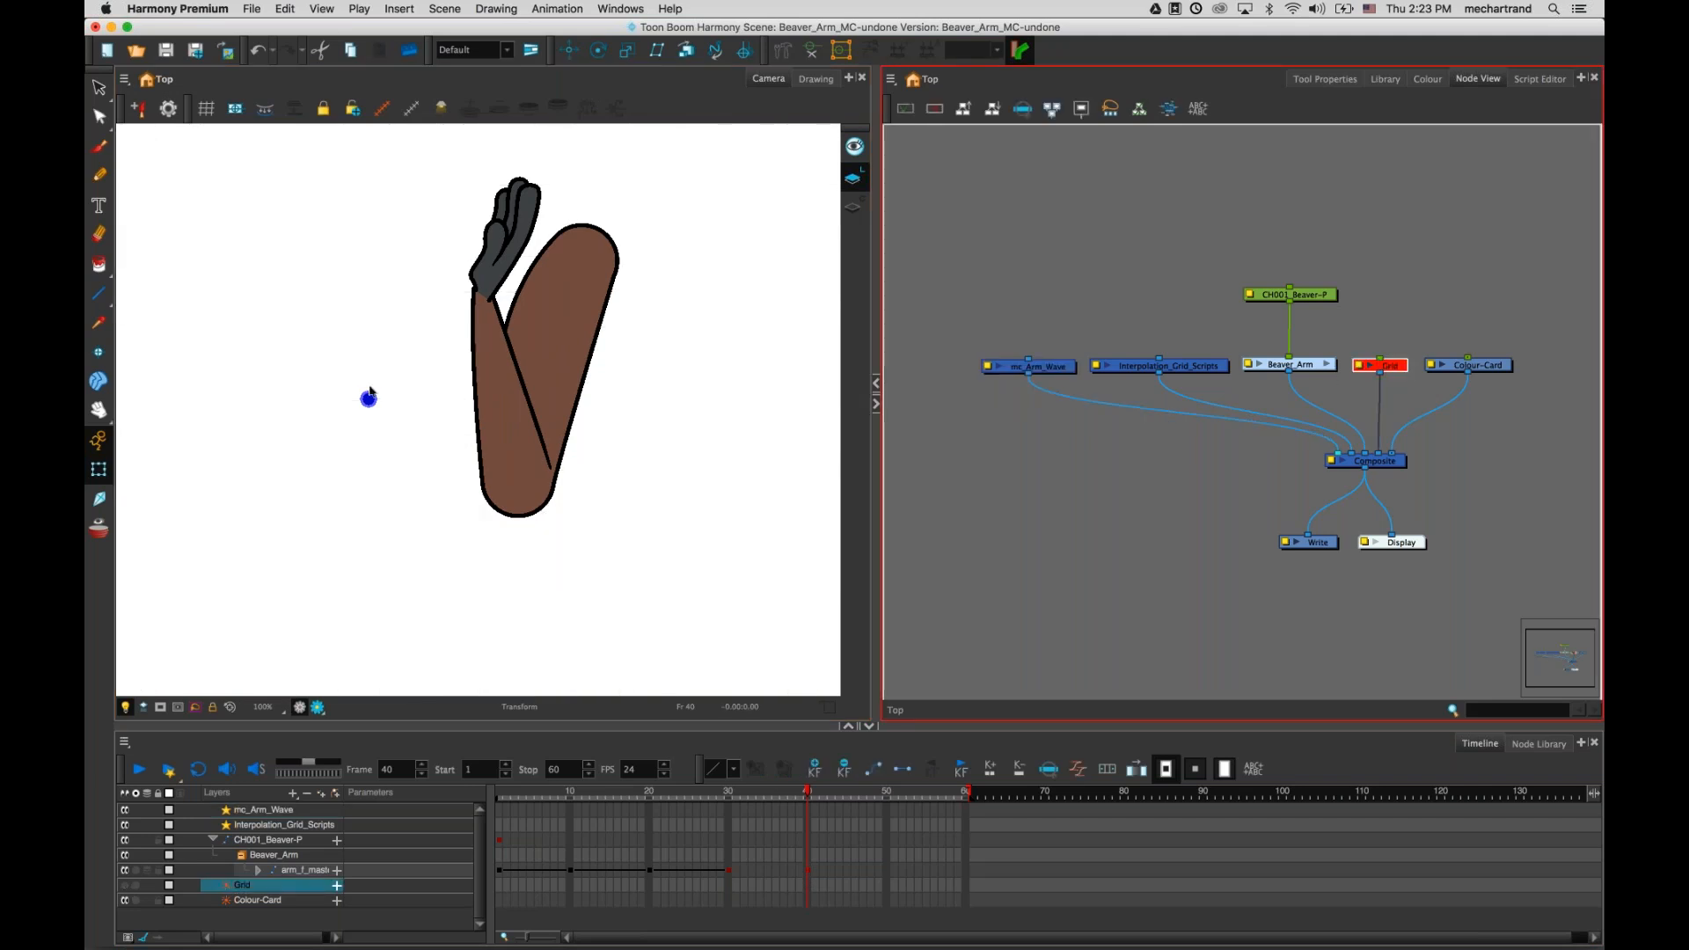
# - Move the mc_Arm_Wave control point around the camera view to test the arm's interpolated poses at frame 40
pyautogui.moveTo(370, 393); pyautogui.dragTo(453, 328)
pyautogui.press('1')
pyautogui.press('1')
pyautogui.press('1')
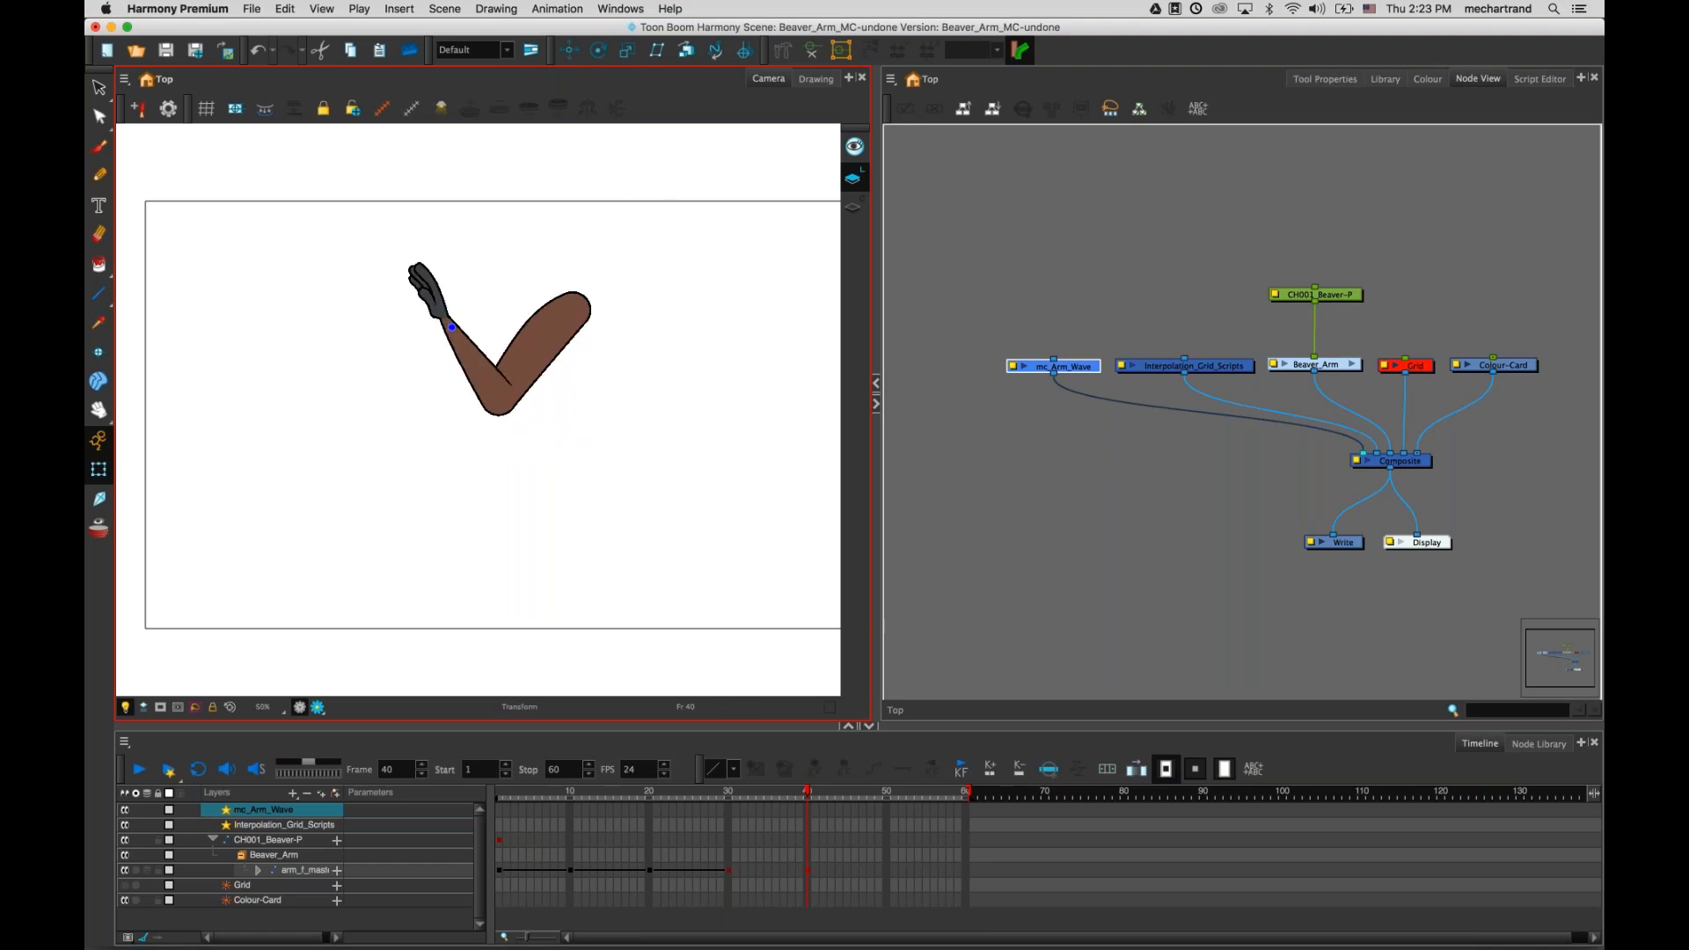
pyautogui.moveTo(444, 322); pyautogui.dragTo(473, 390)
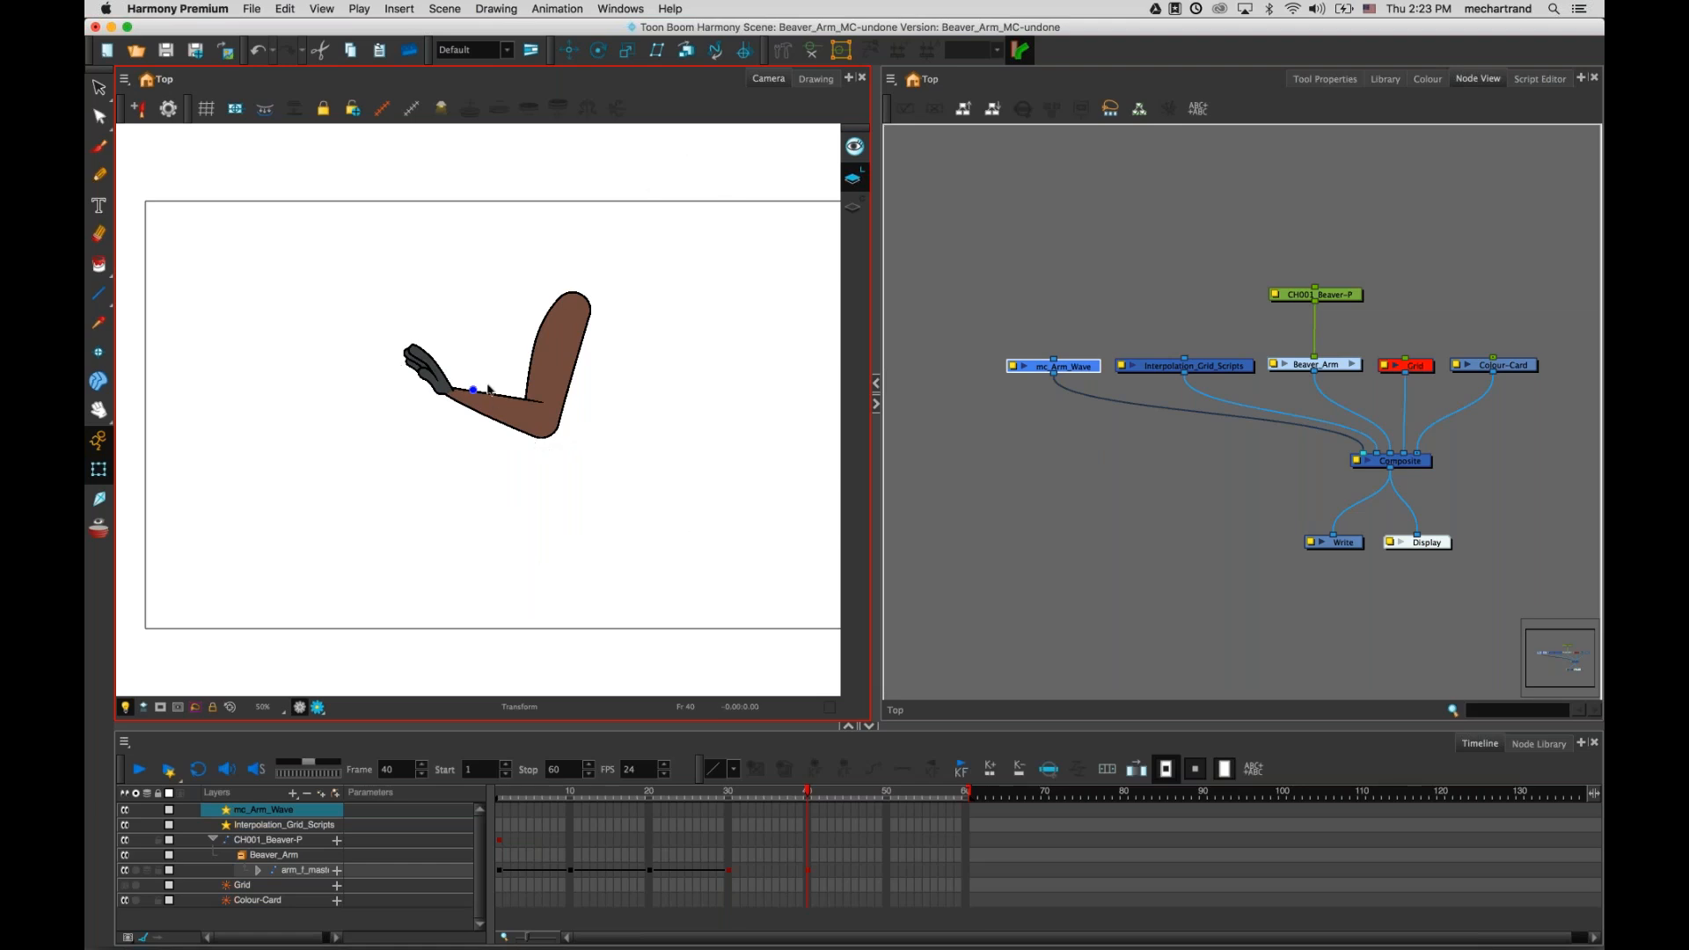
pyautogui.moveTo(471, 366); pyautogui.dragTo(517, 410)
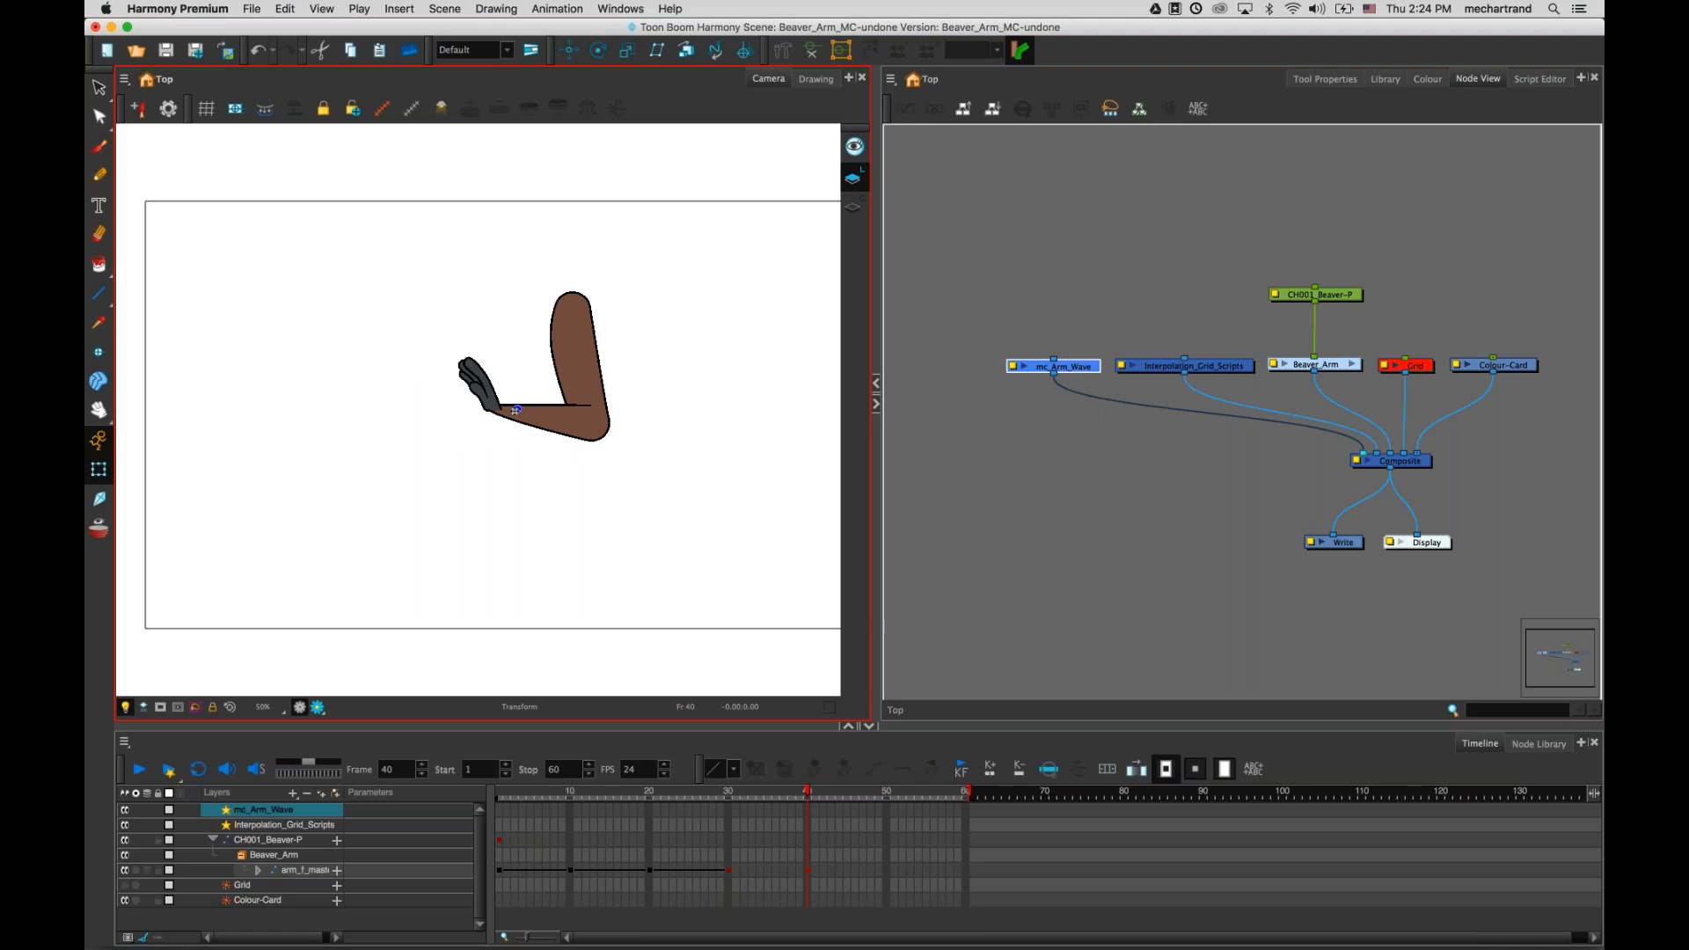
pyautogui.moveTo(515, 410); pyautogui.dragTo(528, 370)
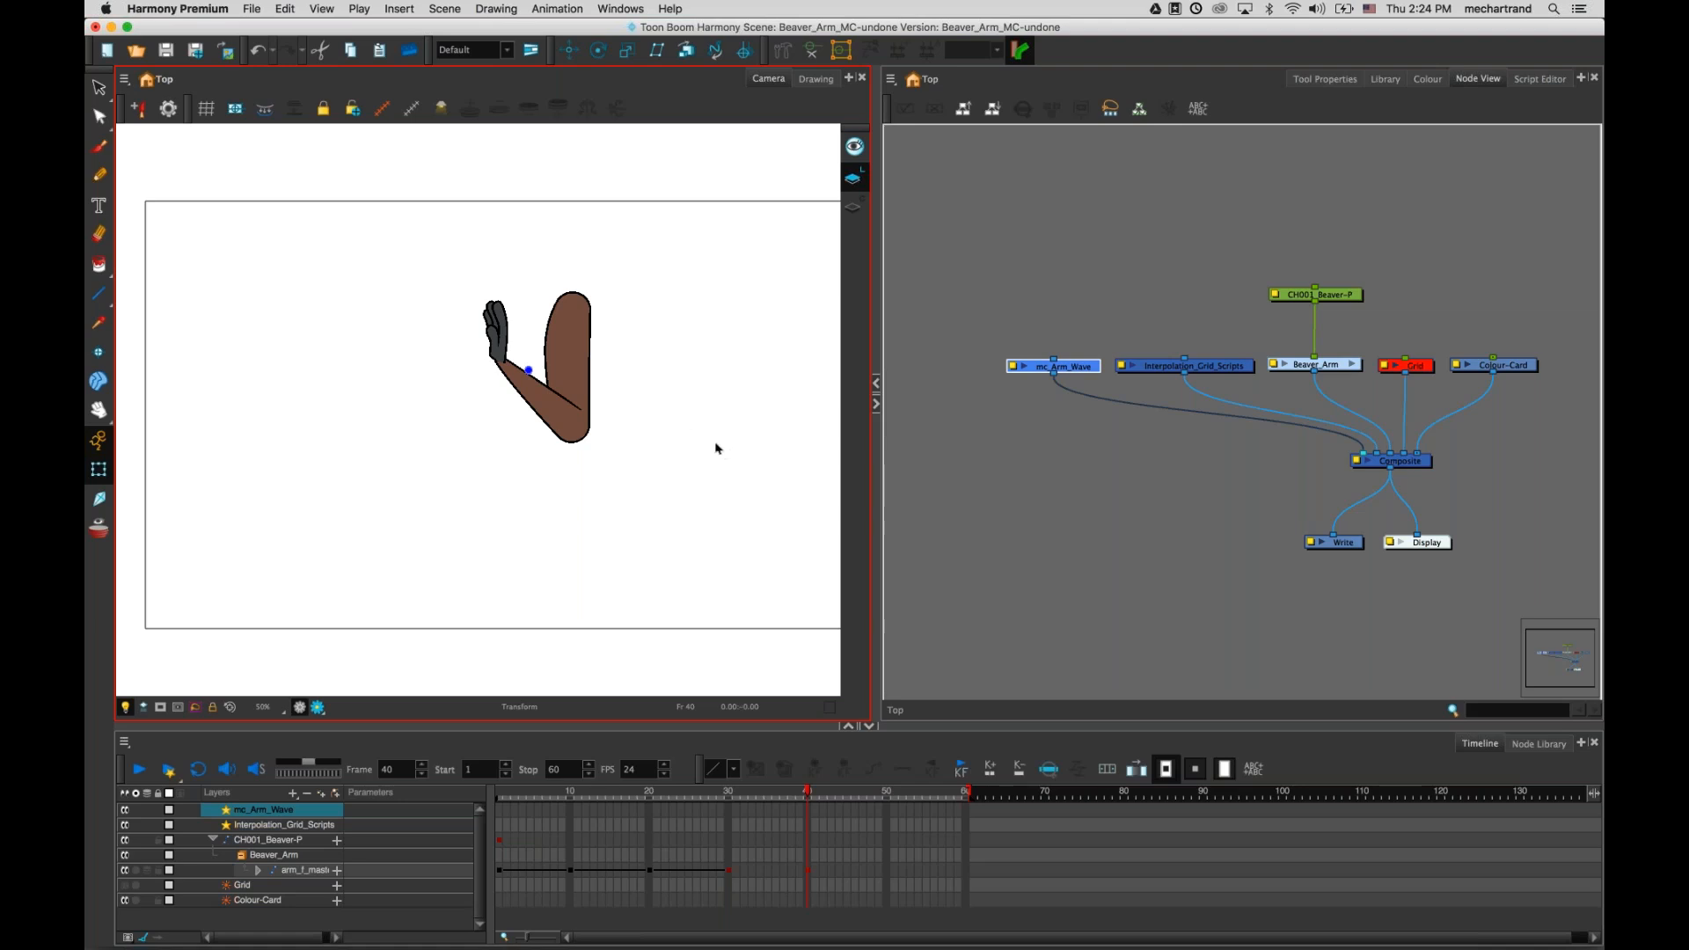
# - Close the arm scene and open the scene file in the Beaver_Expression_MC-undone folder from Finder
pyautogui.click(95, 26)
pyautogui.click(810, 505)
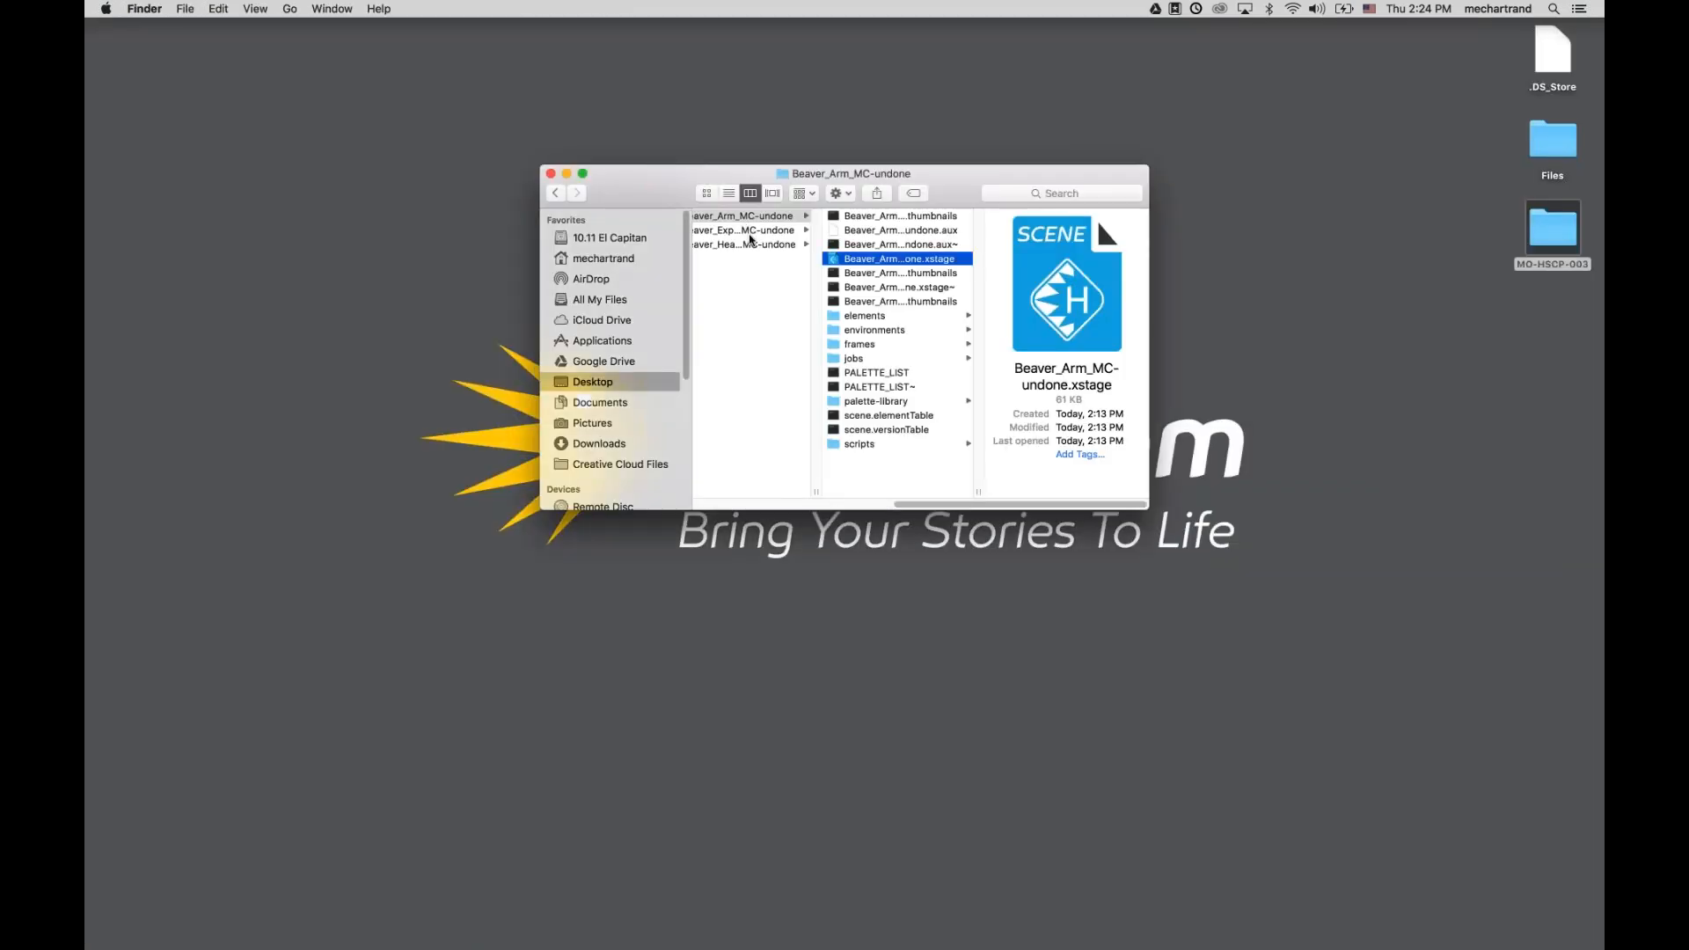
pyautogui.click(750, 232)
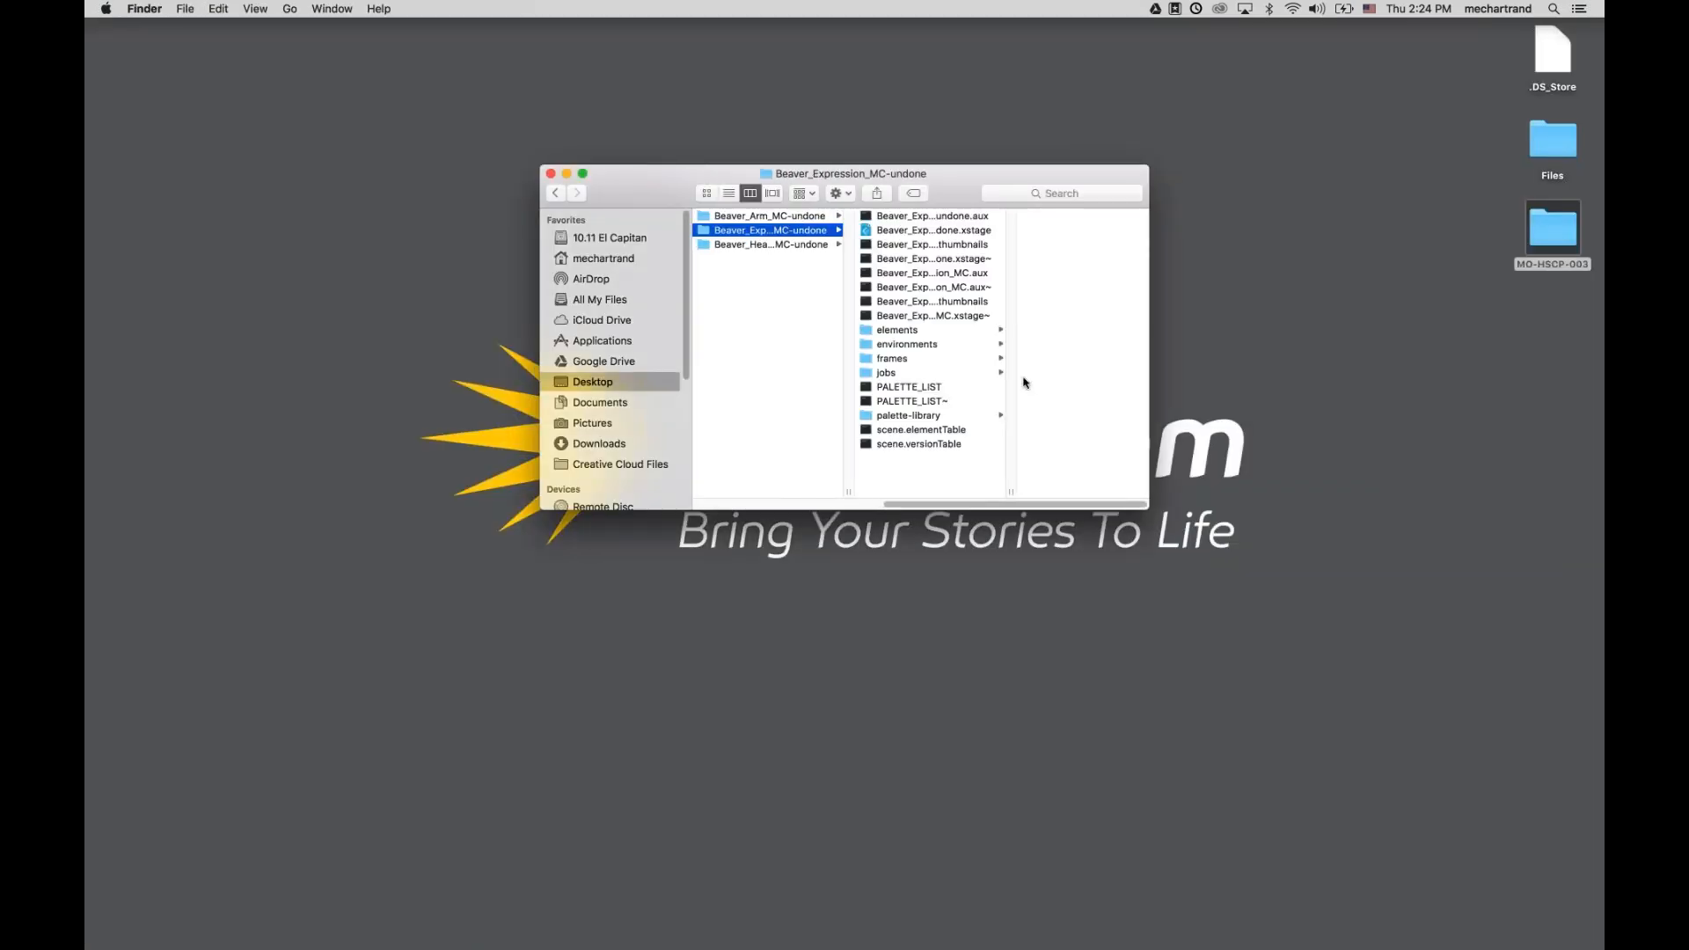
pyautogui.click(895, 232)
pyautogui.doubleClick(895, 233)
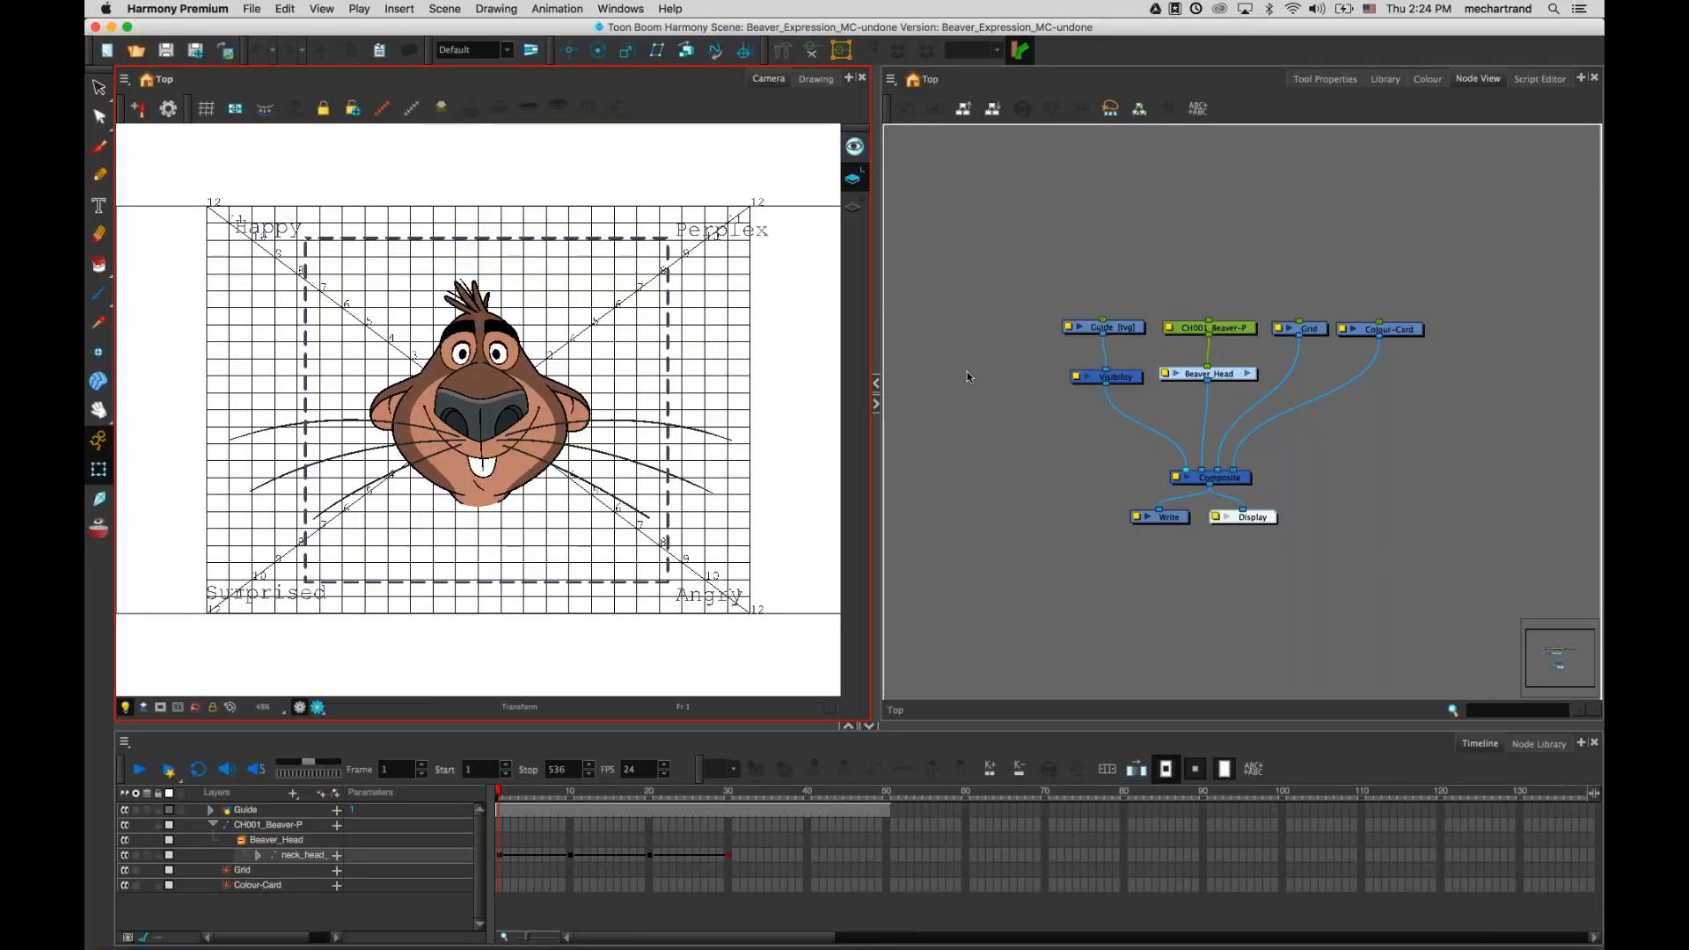
# - Disable the Grid node in the beaver expression scene and clear the node selection
pyautogui.click(995, 427)
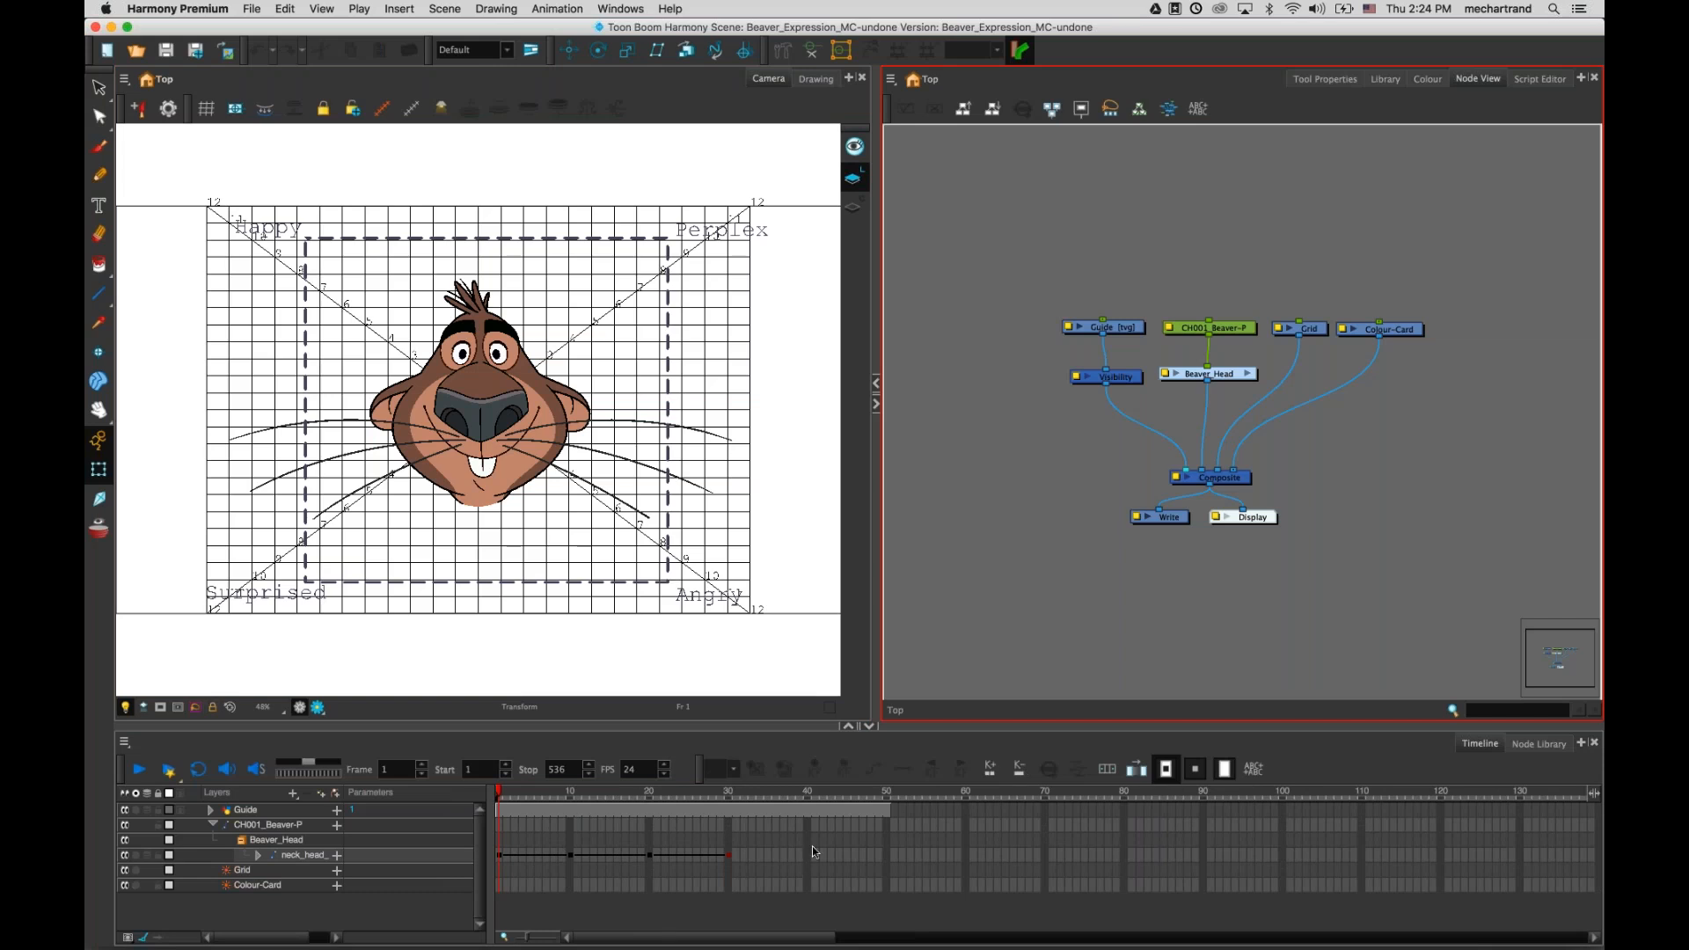
pyautogui.click(1310, 333)
pyautogui.press('d')
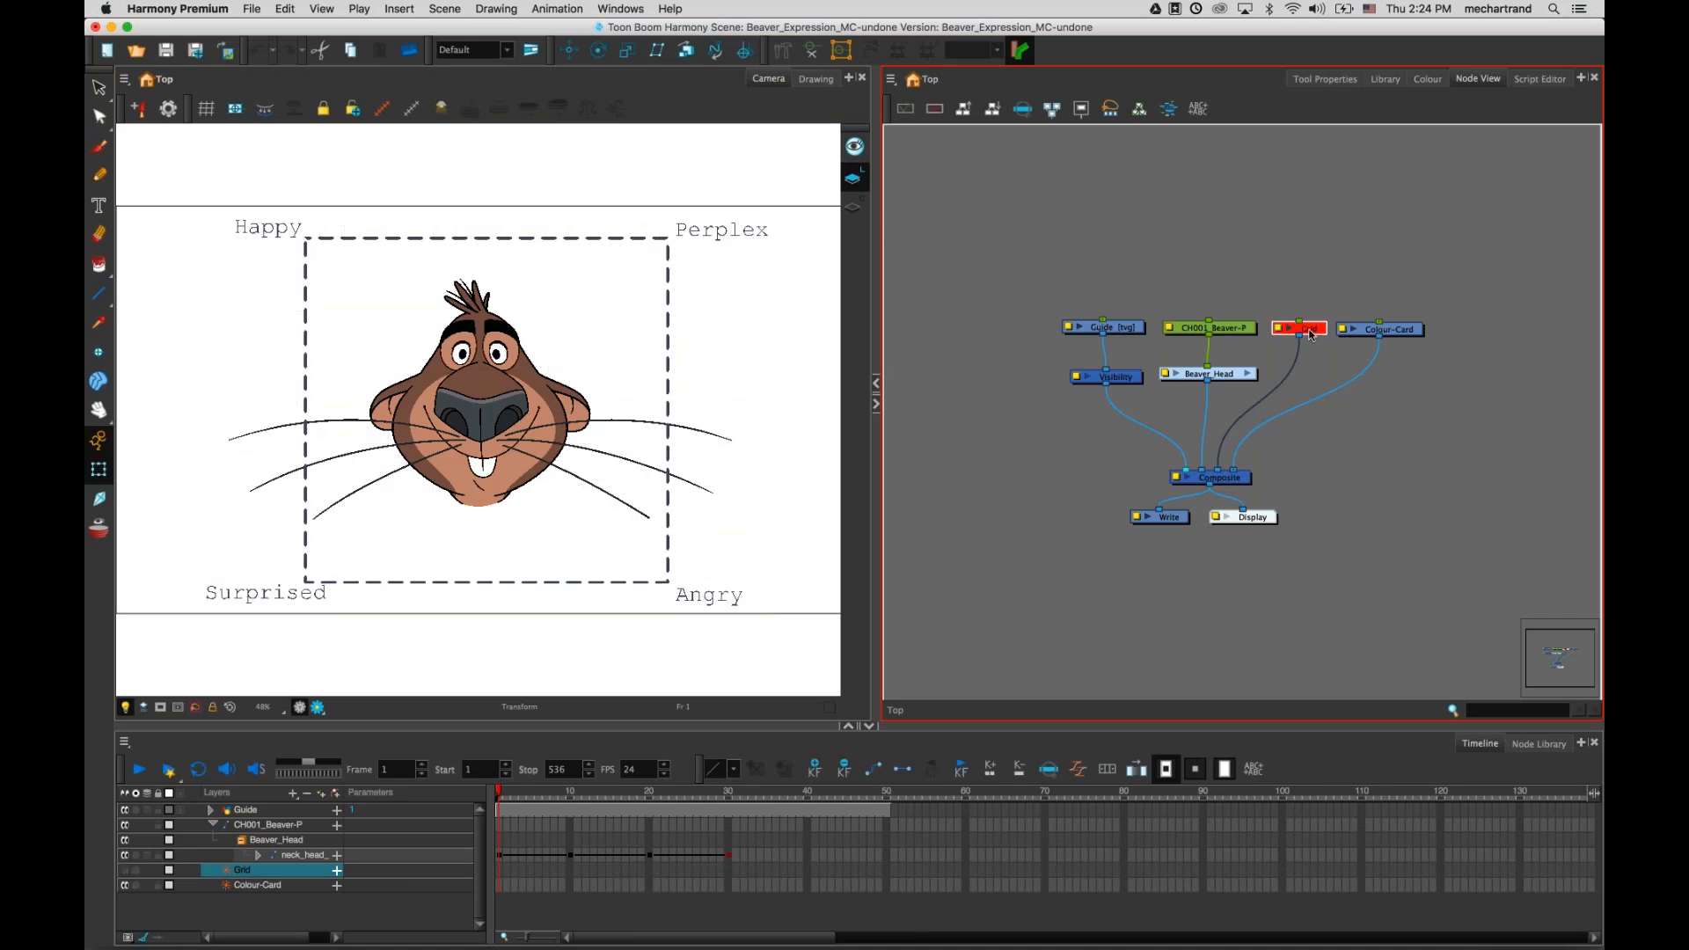
pyautogui.click(1259, 299)
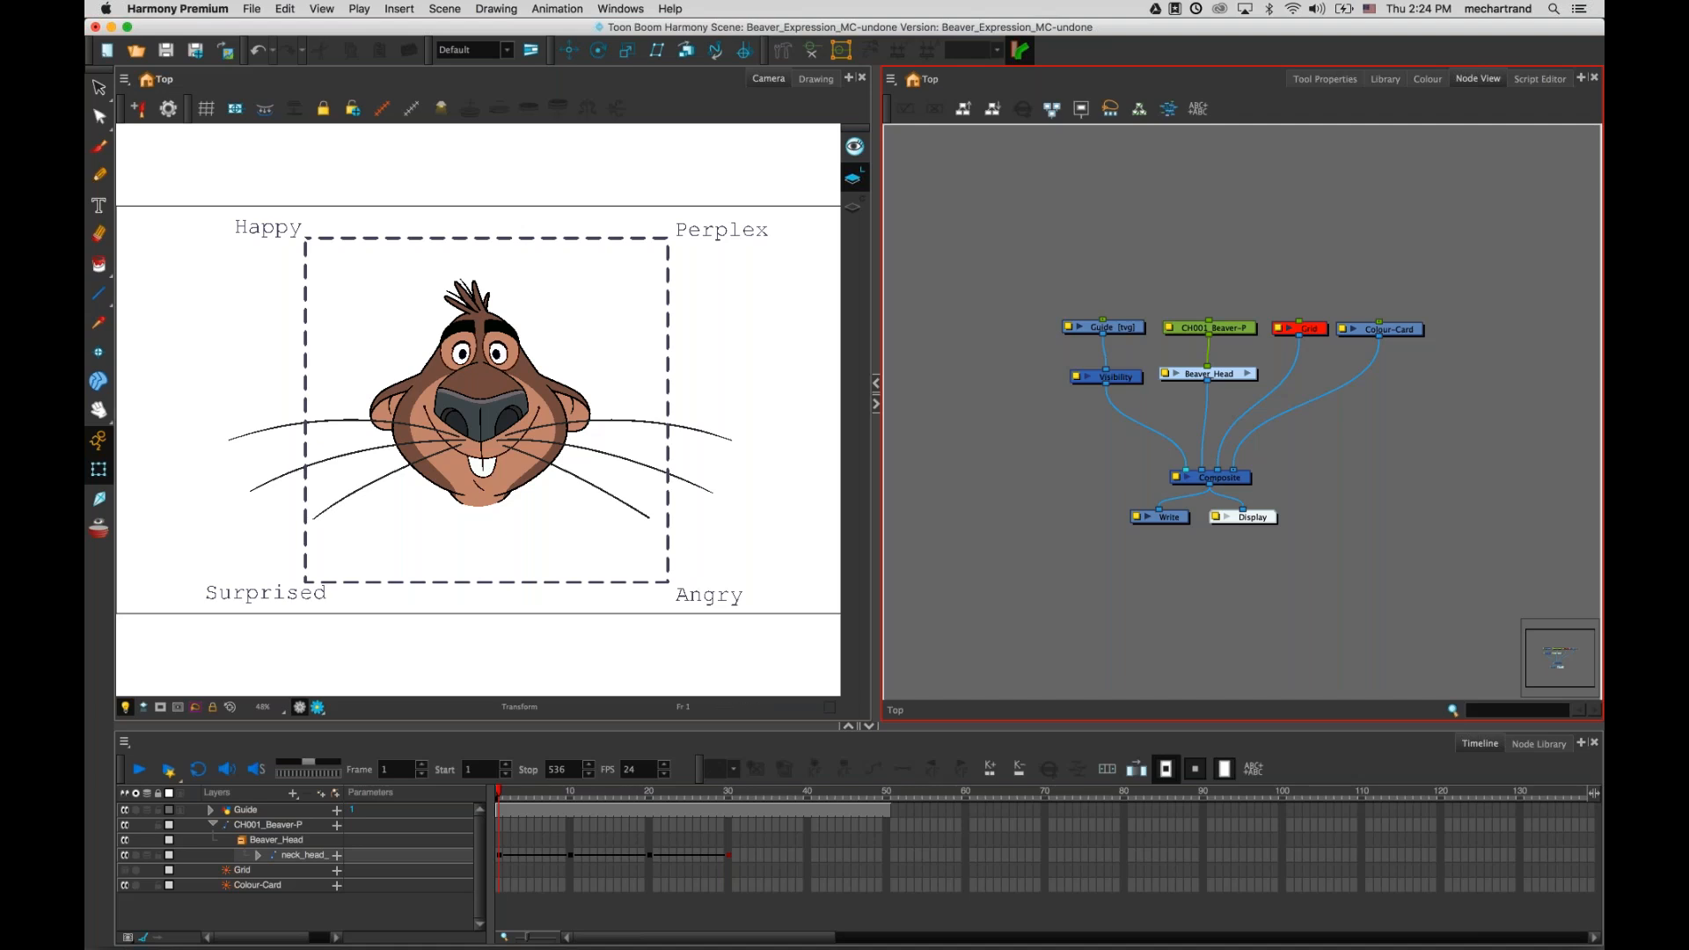
# - Scrub the first 30 frames to examine the beaver head's expression poses, and enlarge the node network
pyautogui.moveTo(541, 792)
pyautogui.mouseDown()
pyautogui.moveTo(717, 782)
pyautogui.moveTo(522, 789)
pyautogui.moveTo(698, 791)
pyautogui.mouseUp()
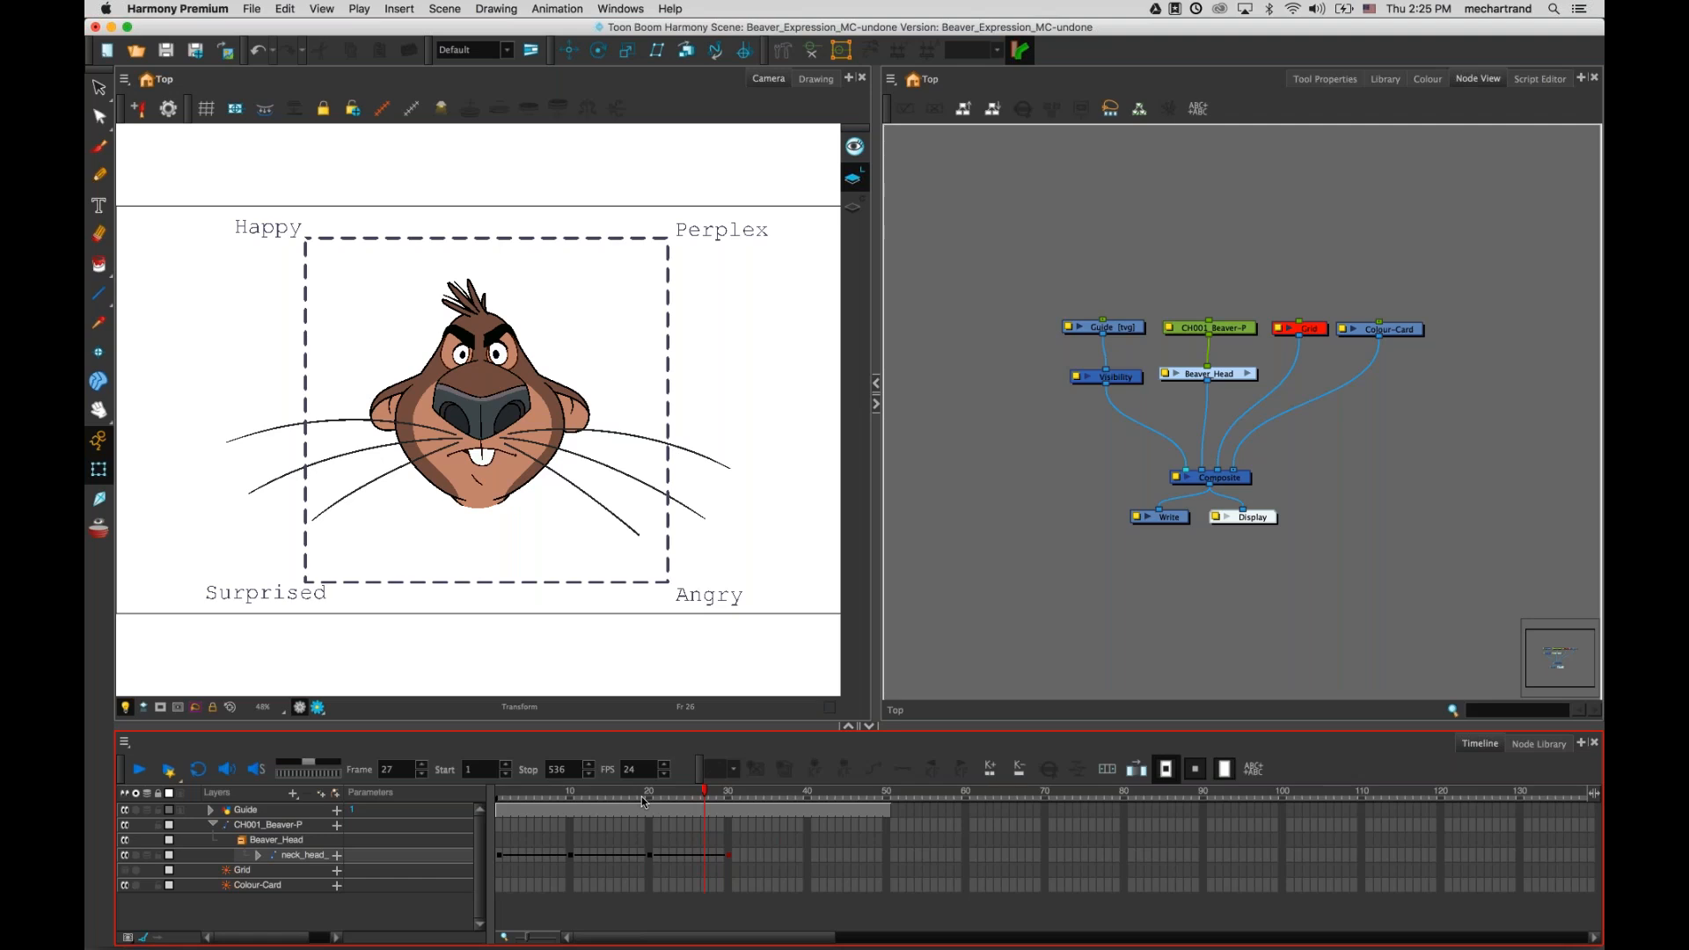
pyautogui.moveTo(705, 794); pyautogui.dragTo(555, 792)
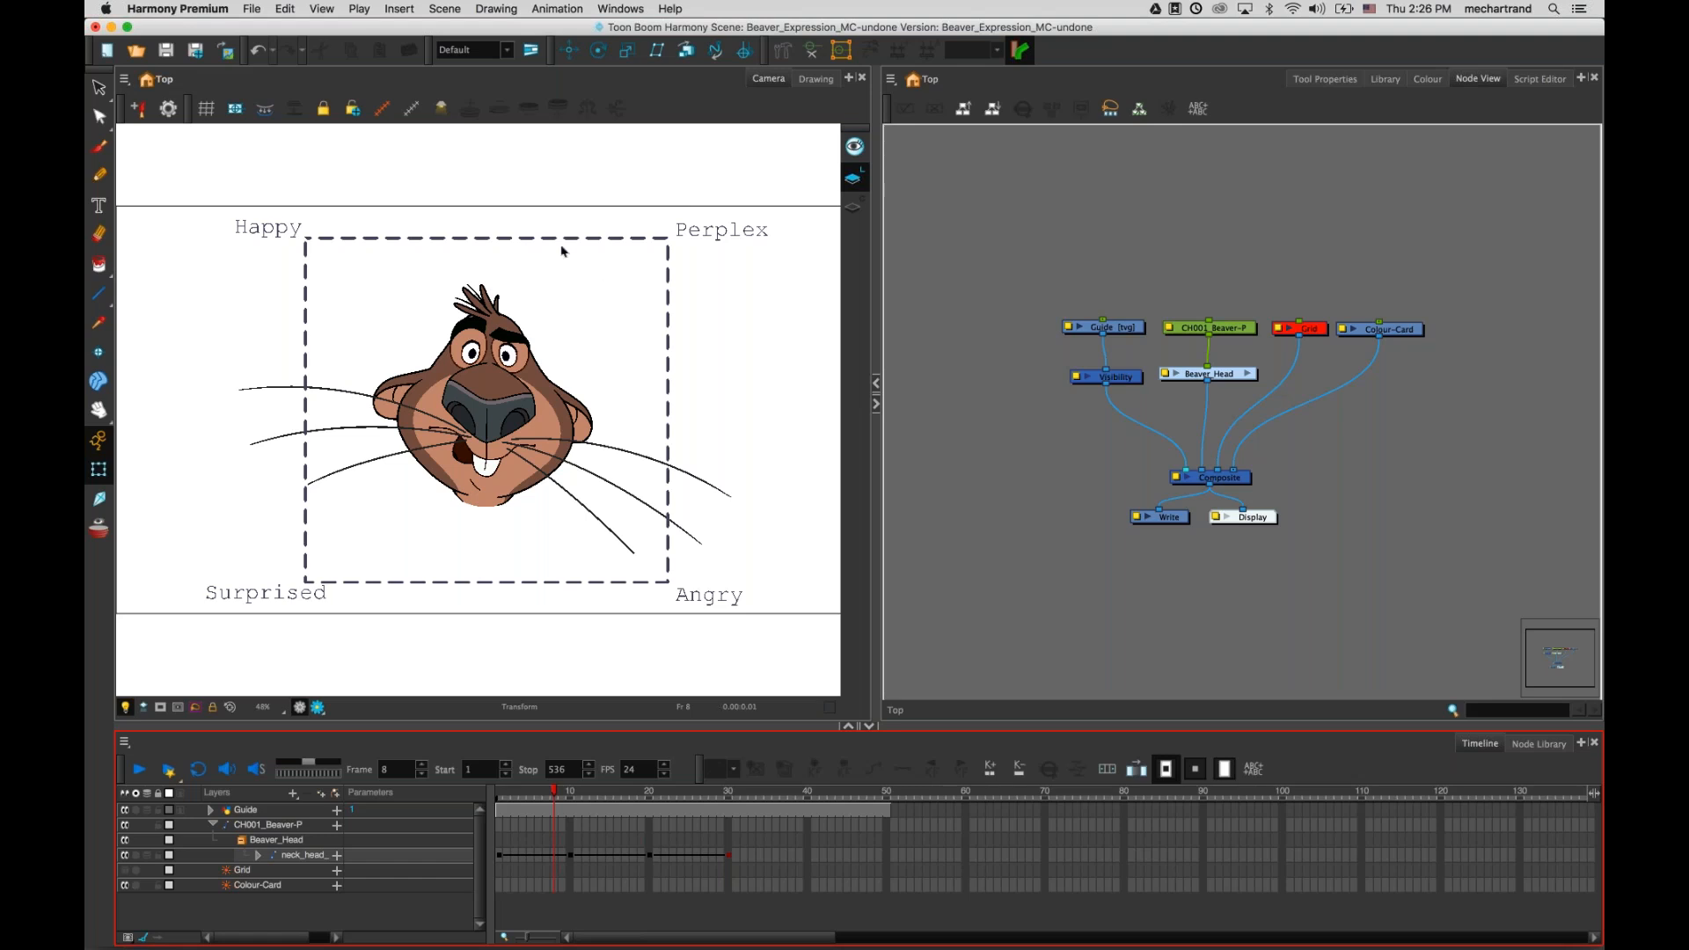
pyautogui.click(969, 412)
pyautogui.press('2')
pyautogui.press('2')
pyautogui.press('2')
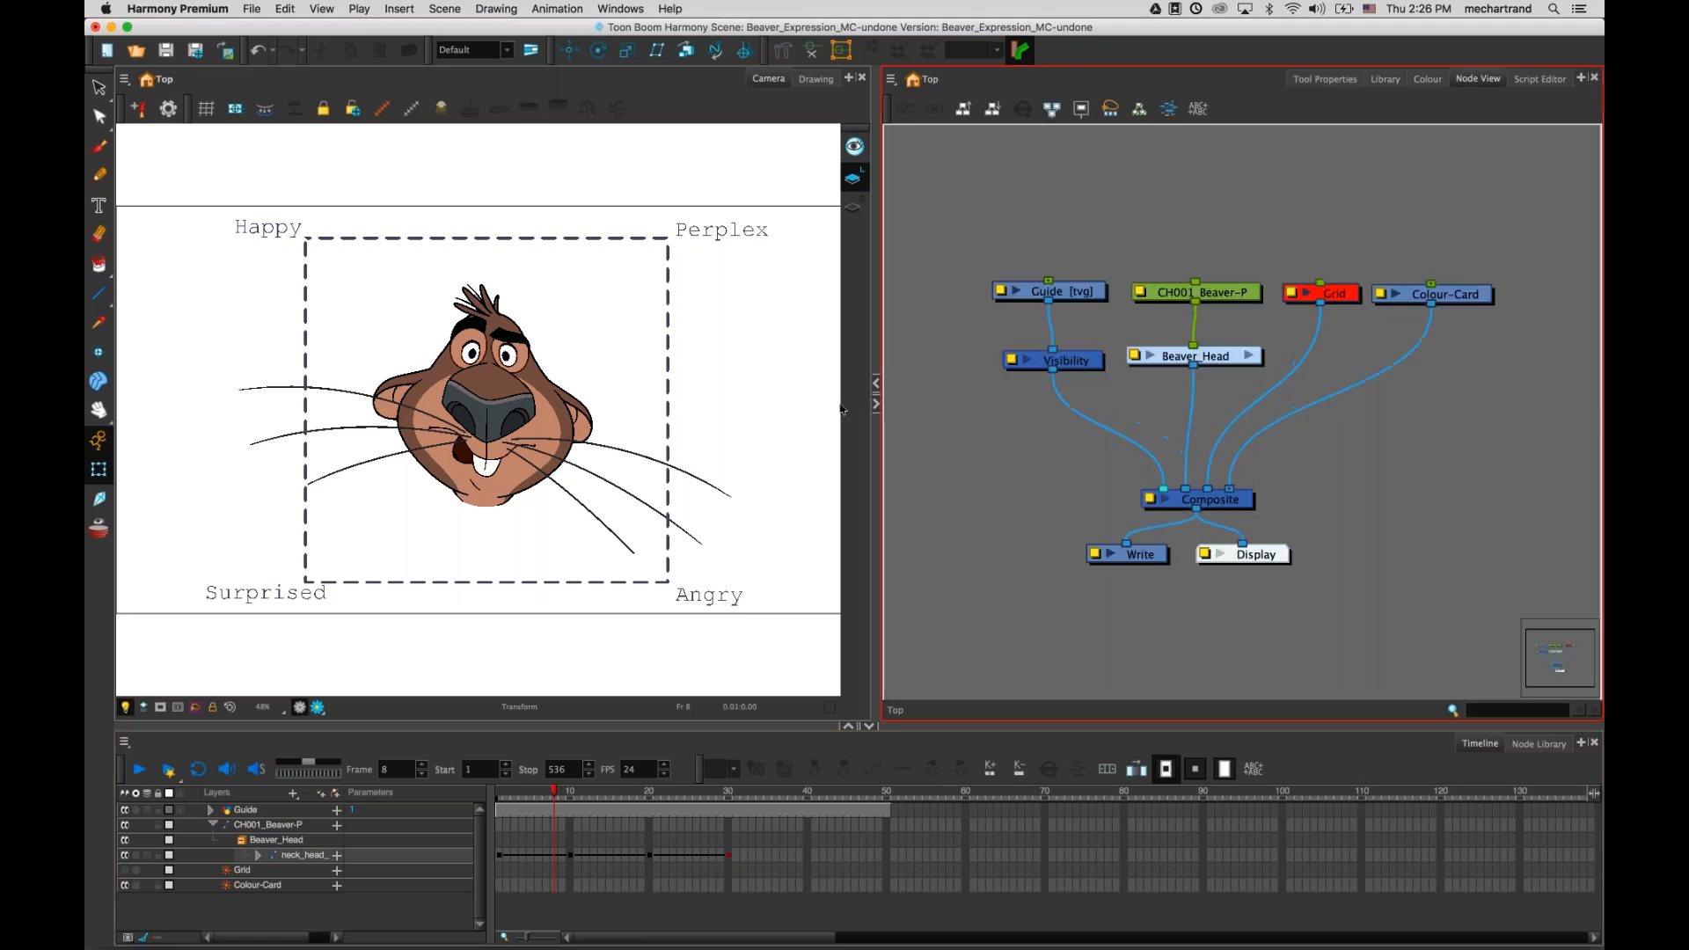
# - Select the Visibility node and preview the camera view in Render mode before returning to OpenGL mode
pyautogui.press('2')
pyautogui.press('2')
pyautogui.click(1134, 396)
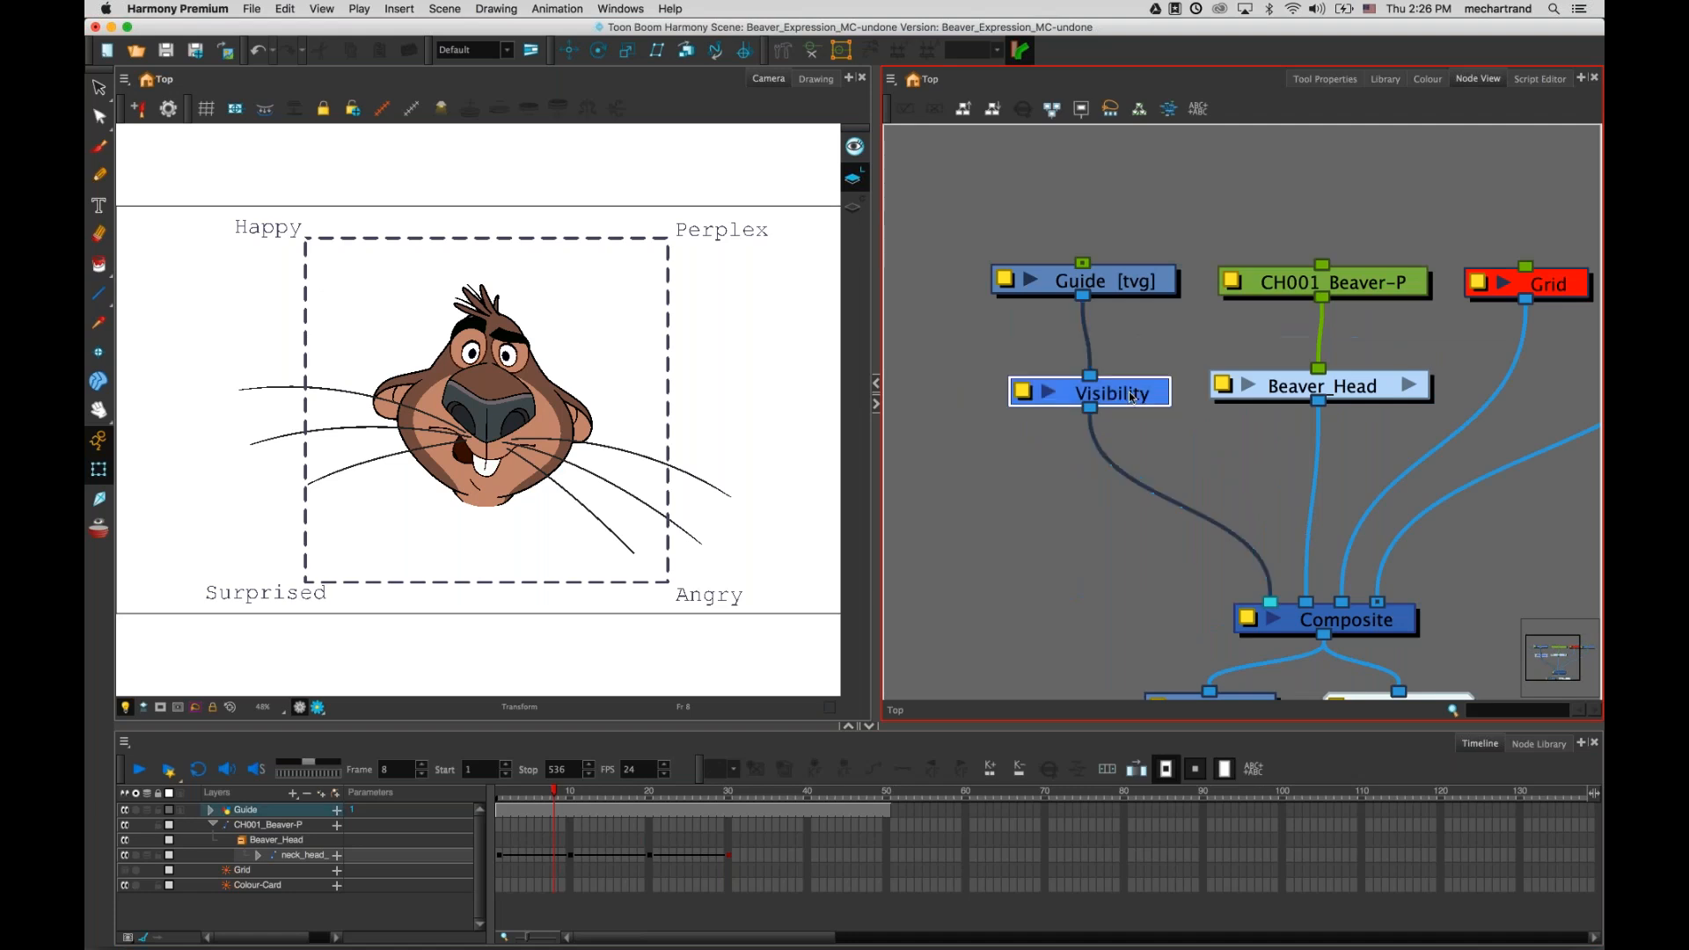
pyautogui.moveTo(1132, 392); pyautogui.dragTo(1135, 391)
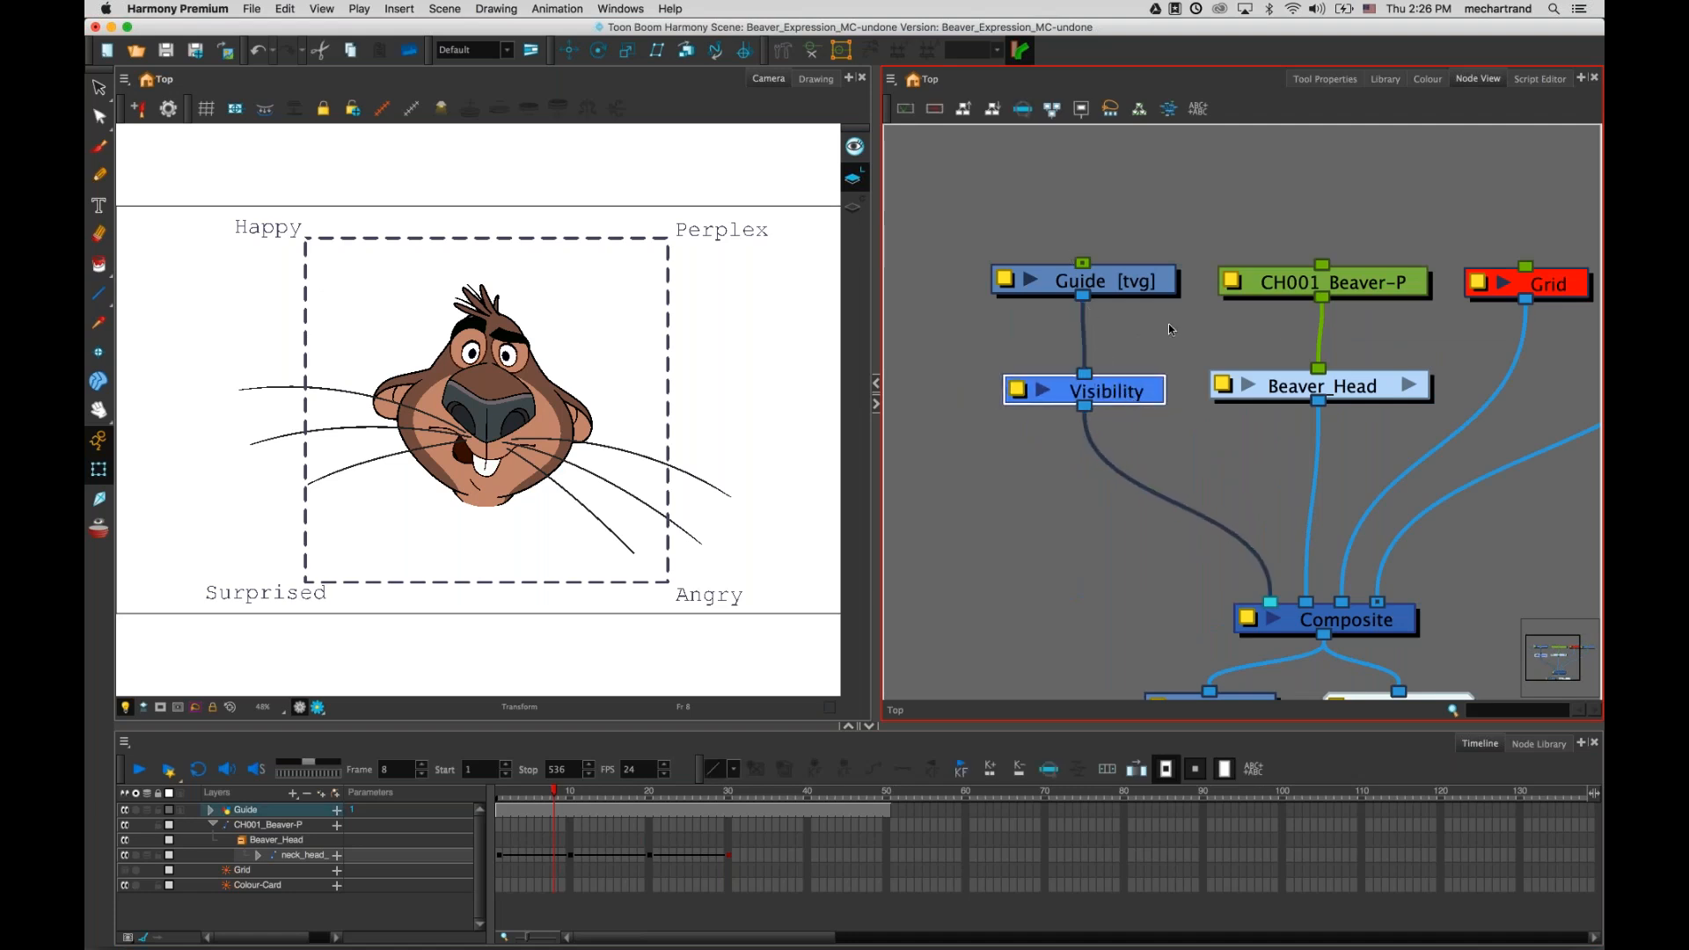
pyautogui.click(318, 708)
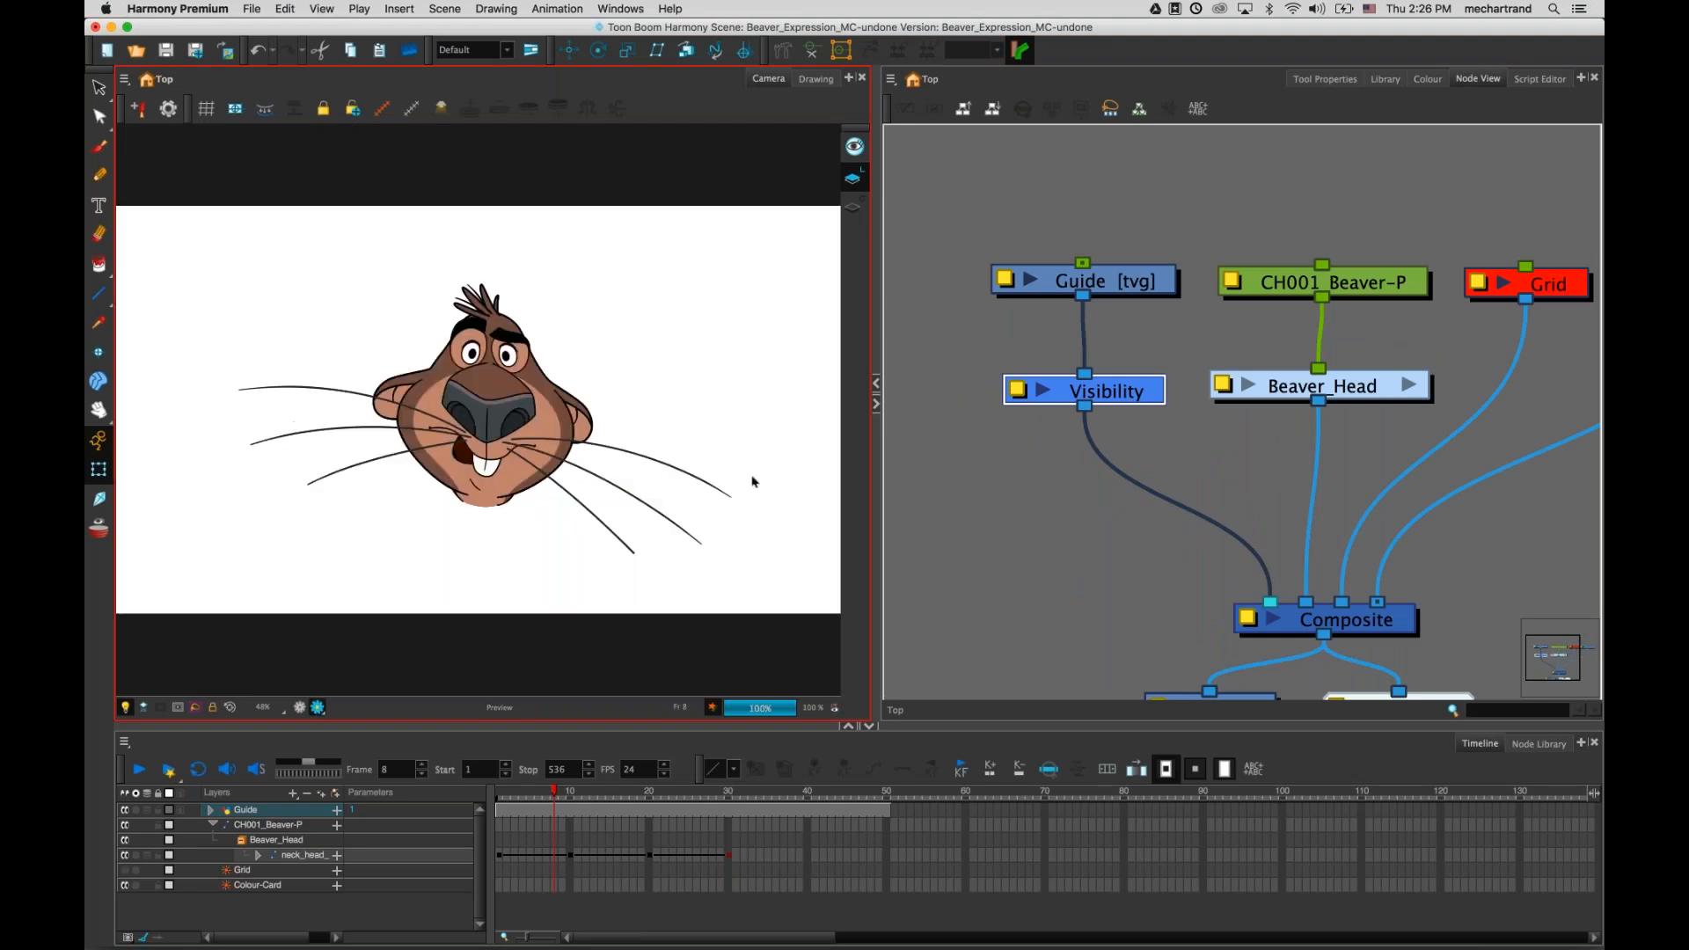
pyautogui.click(300, 707)
# - Inspect the Visibility node's properties, nudge the node slightly up under the Guide node, and clear the selection
pyautogui.doubleClick(1019, 398)
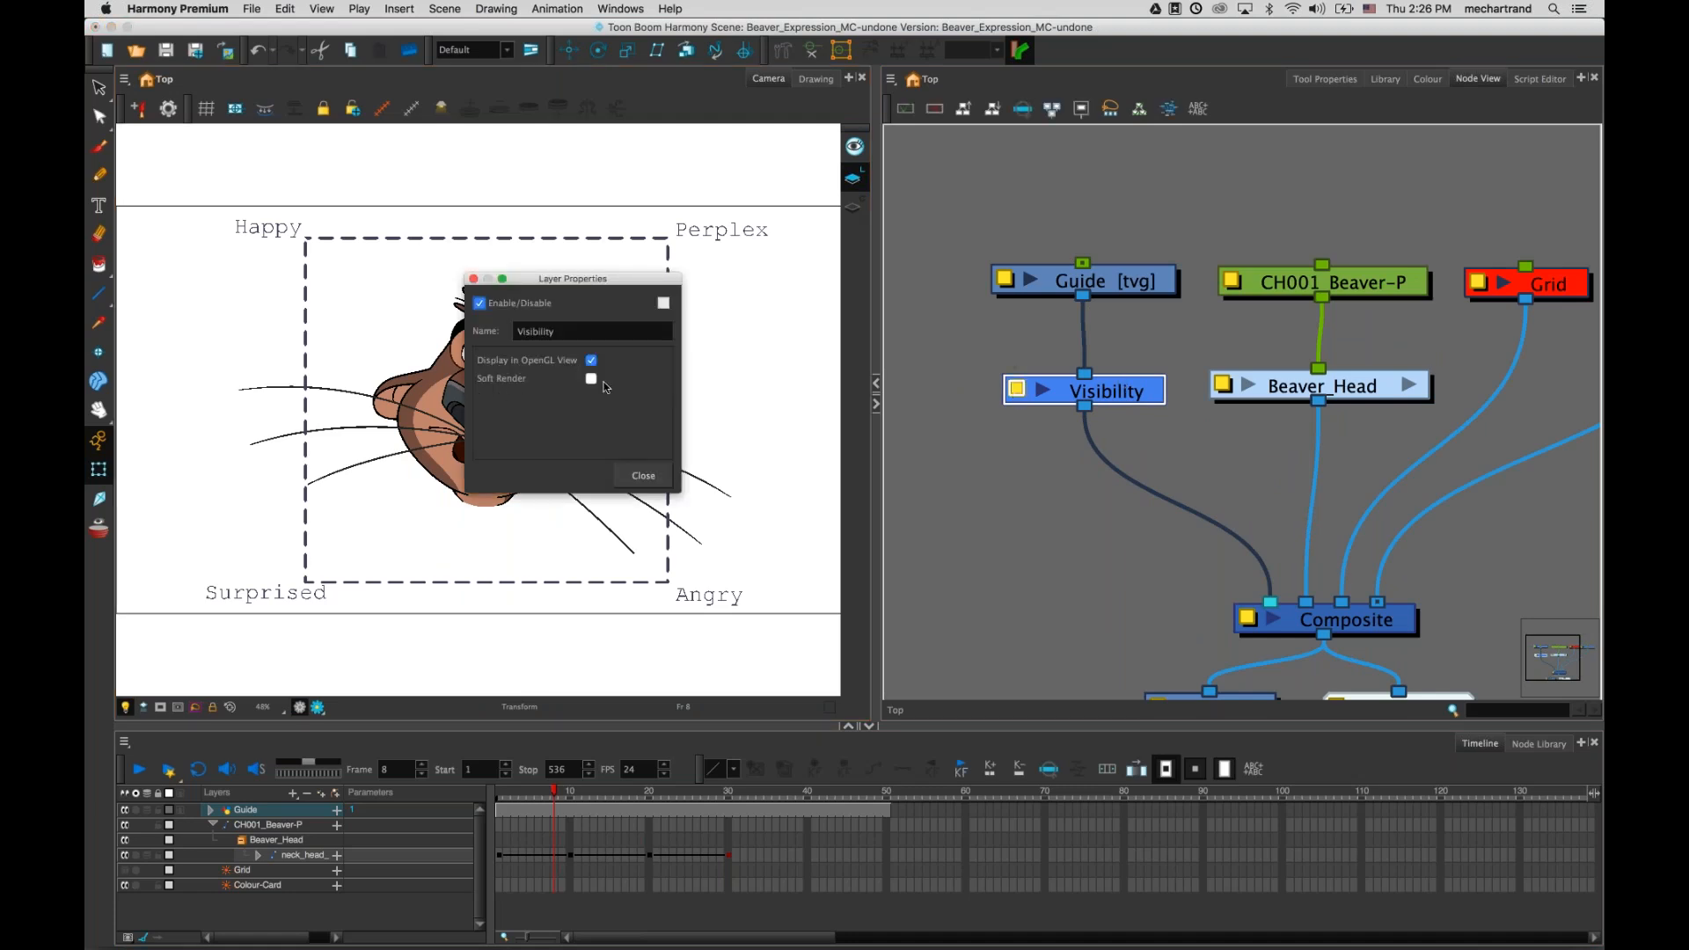
pyautogui.click(643, 476)
pyautogui.click(1153, 360)
pyautogui.moveTo(1137, 392); pyautogui.dragTo(1138, 388)
pyautogui.click(1061, 548)
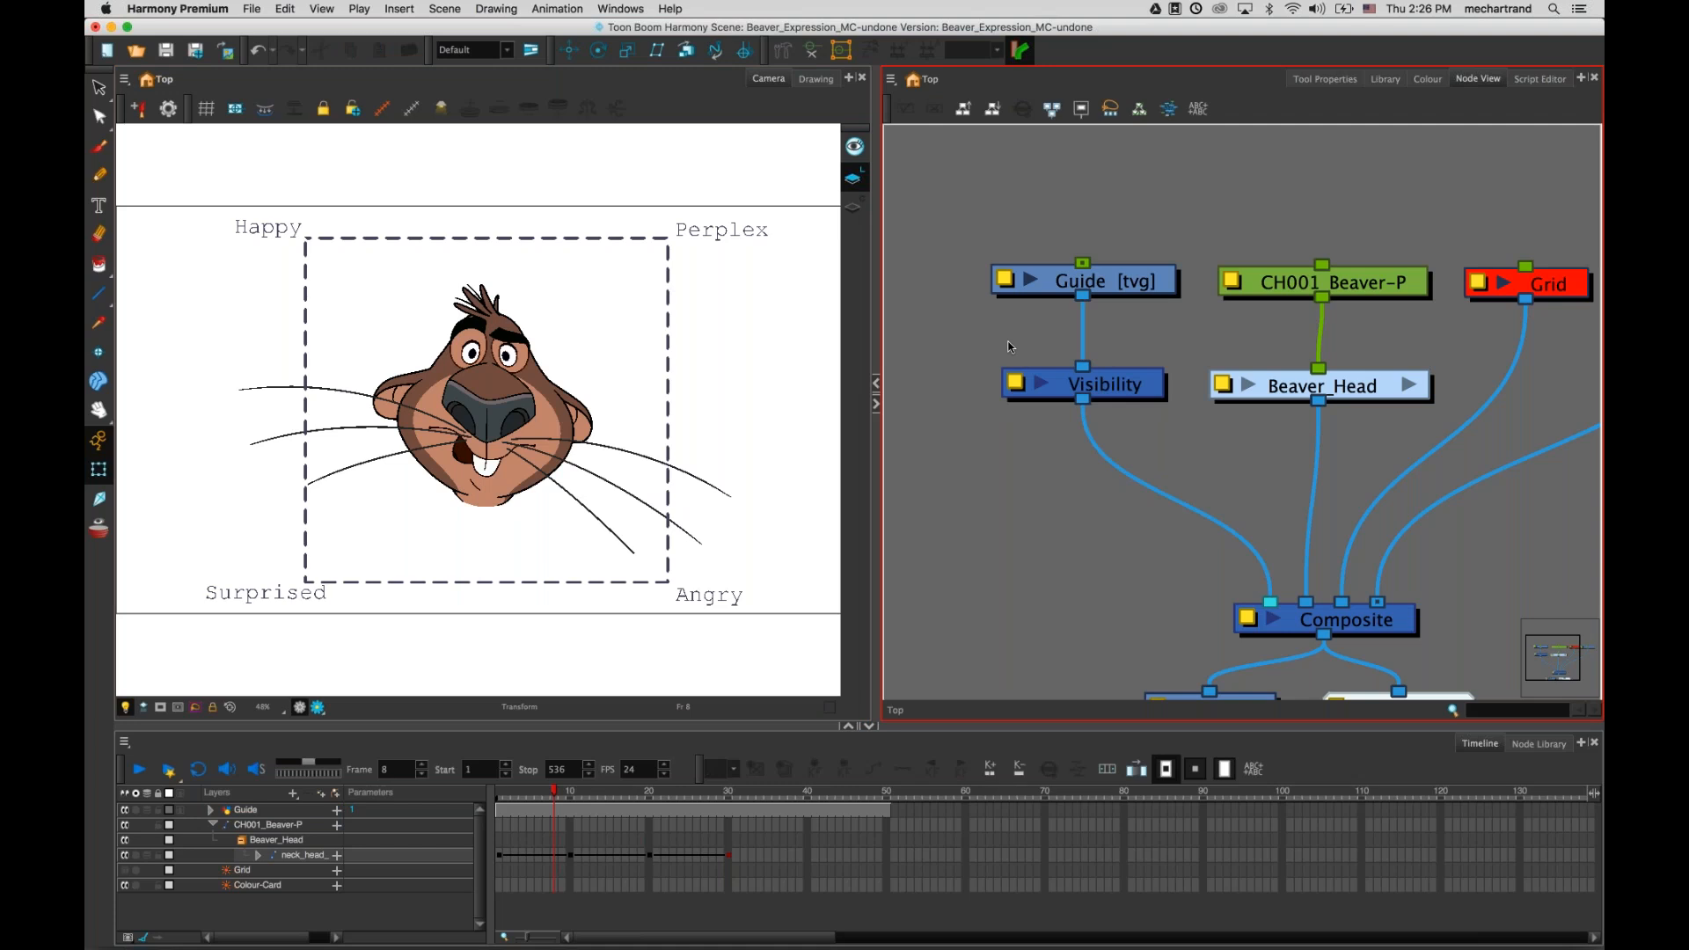
pyautogui.press('2')
pyautogui.moveTo(1165, 363); pyautogui.dragTo(1077, 348)
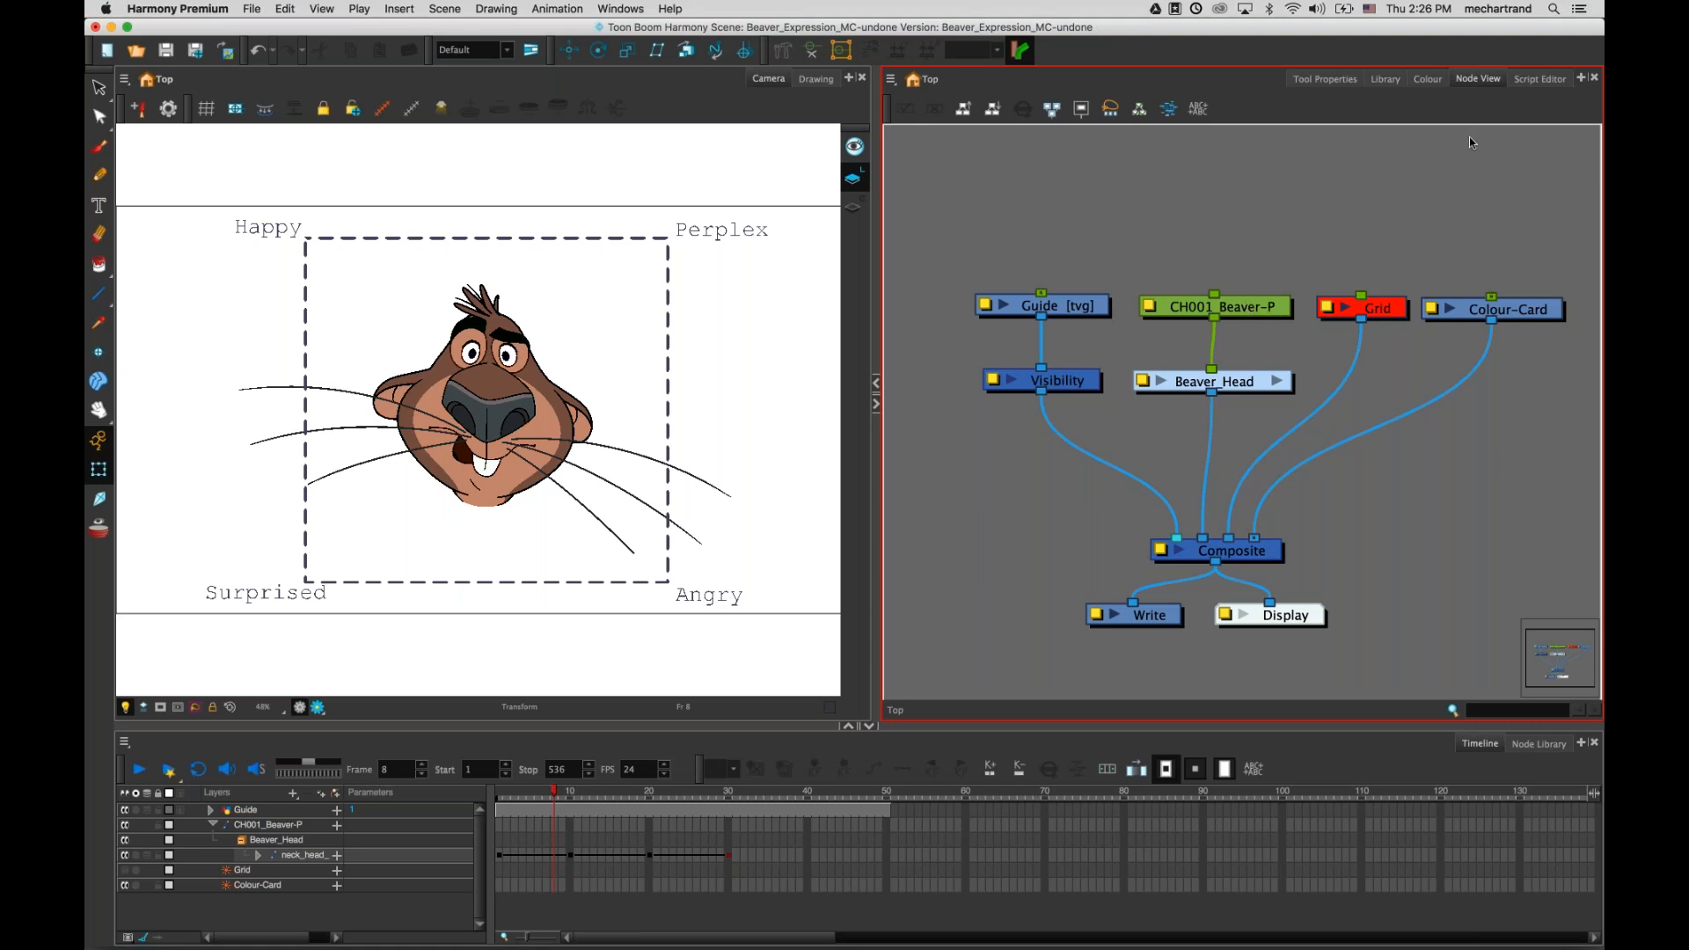
pyautogui.click(1388, 79)
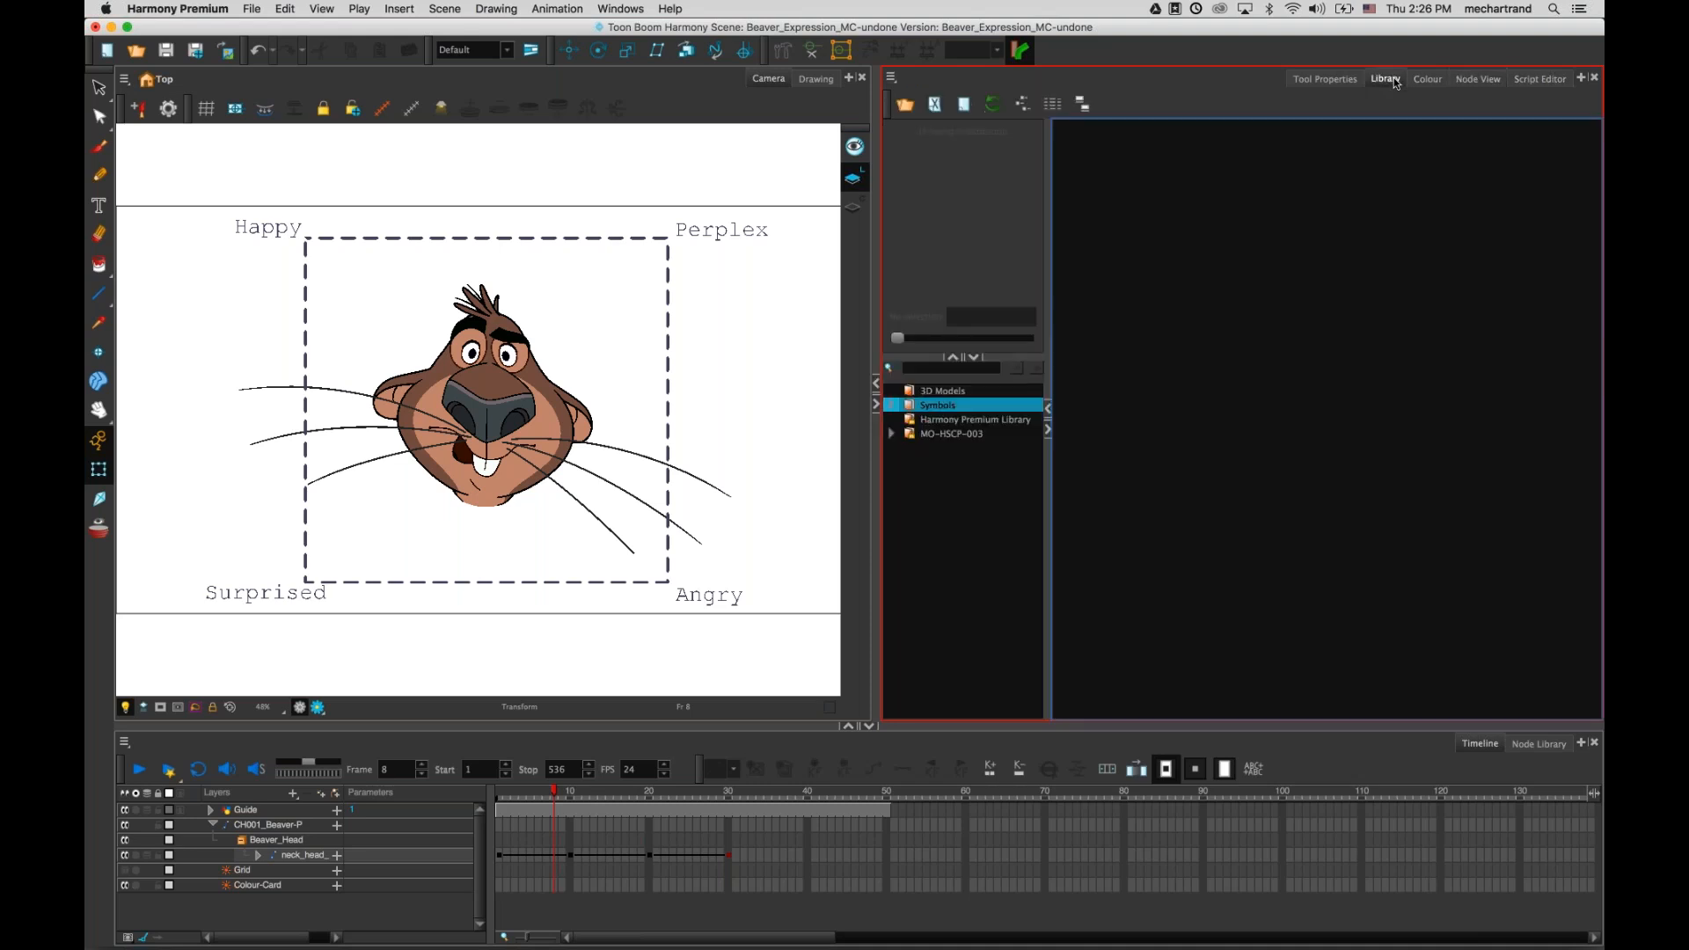
pyautogui.click(1479, 79)
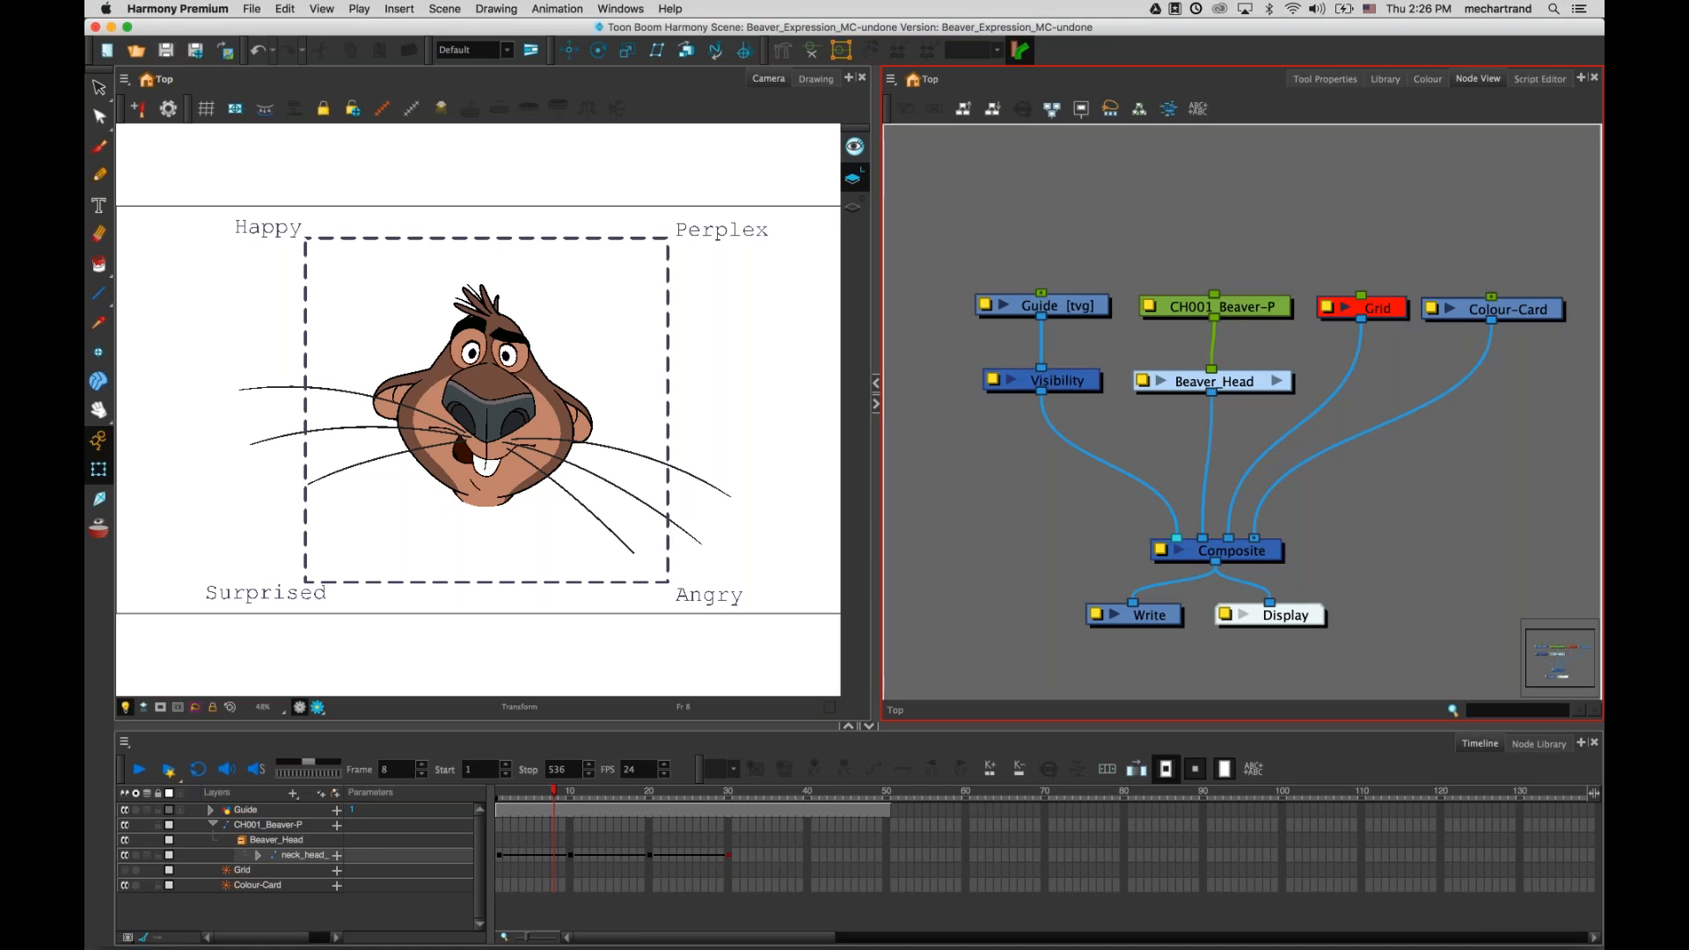
# - Close the scene and, in Finder, copy the scripts folder into the Beaver_Expression_MC-undone folder under examples-undone
pyautogui.click(95, 28)
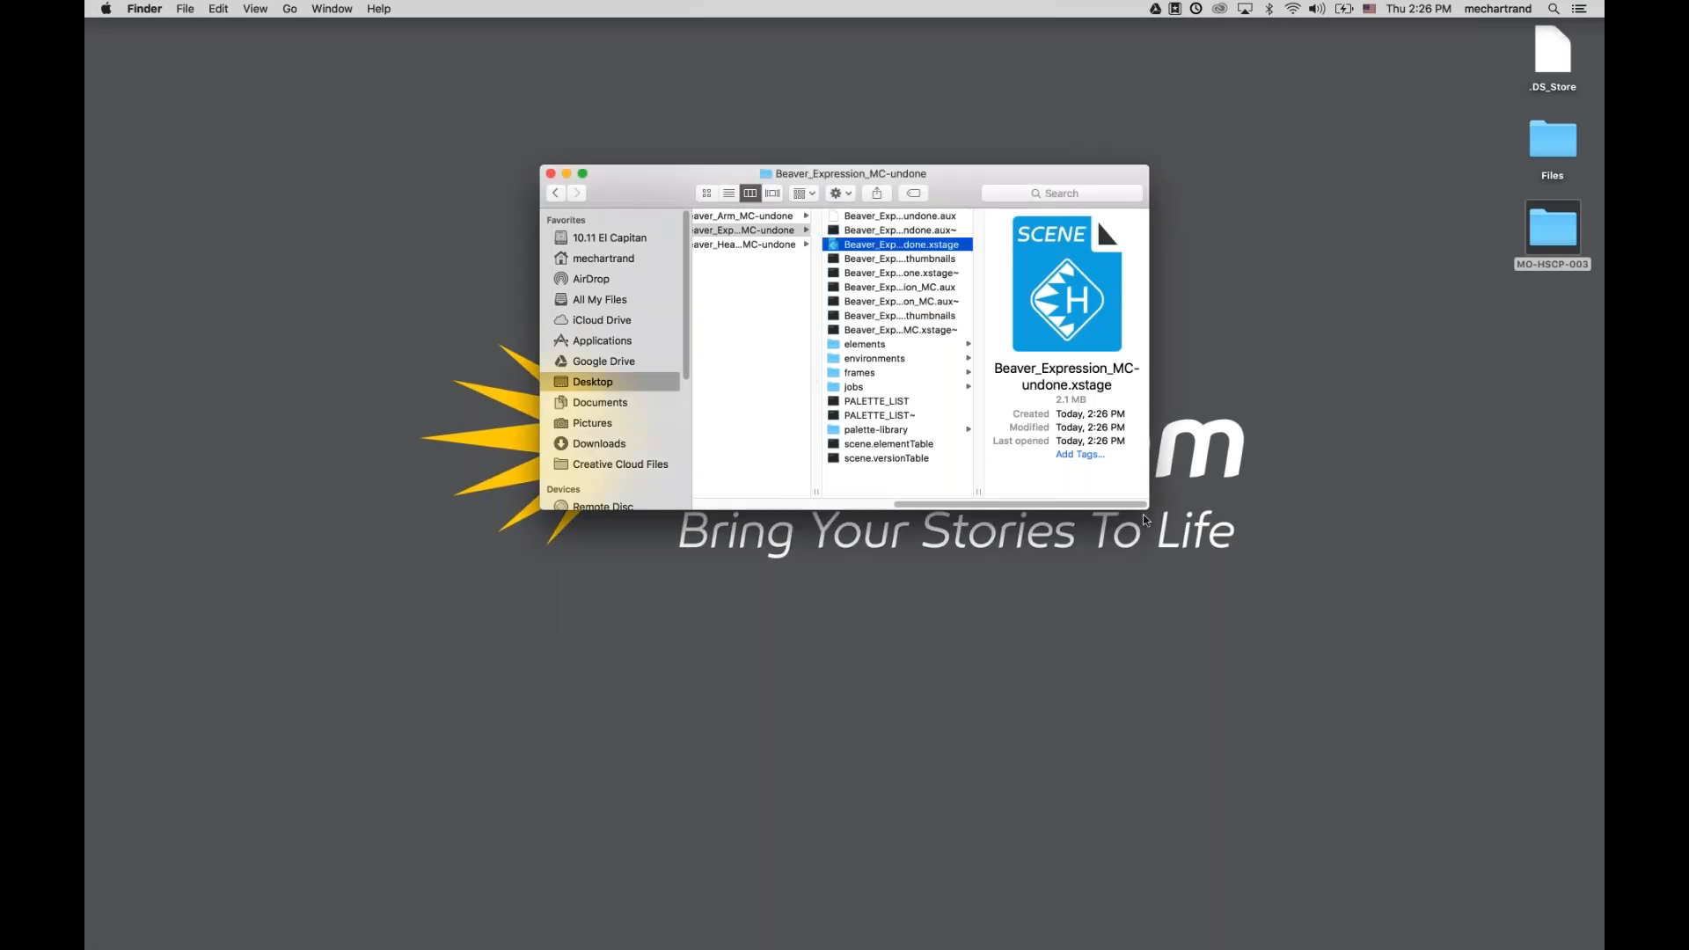
pyautogui.moveTo(1148, 509); pyautogui.dragTo(1413, 628)
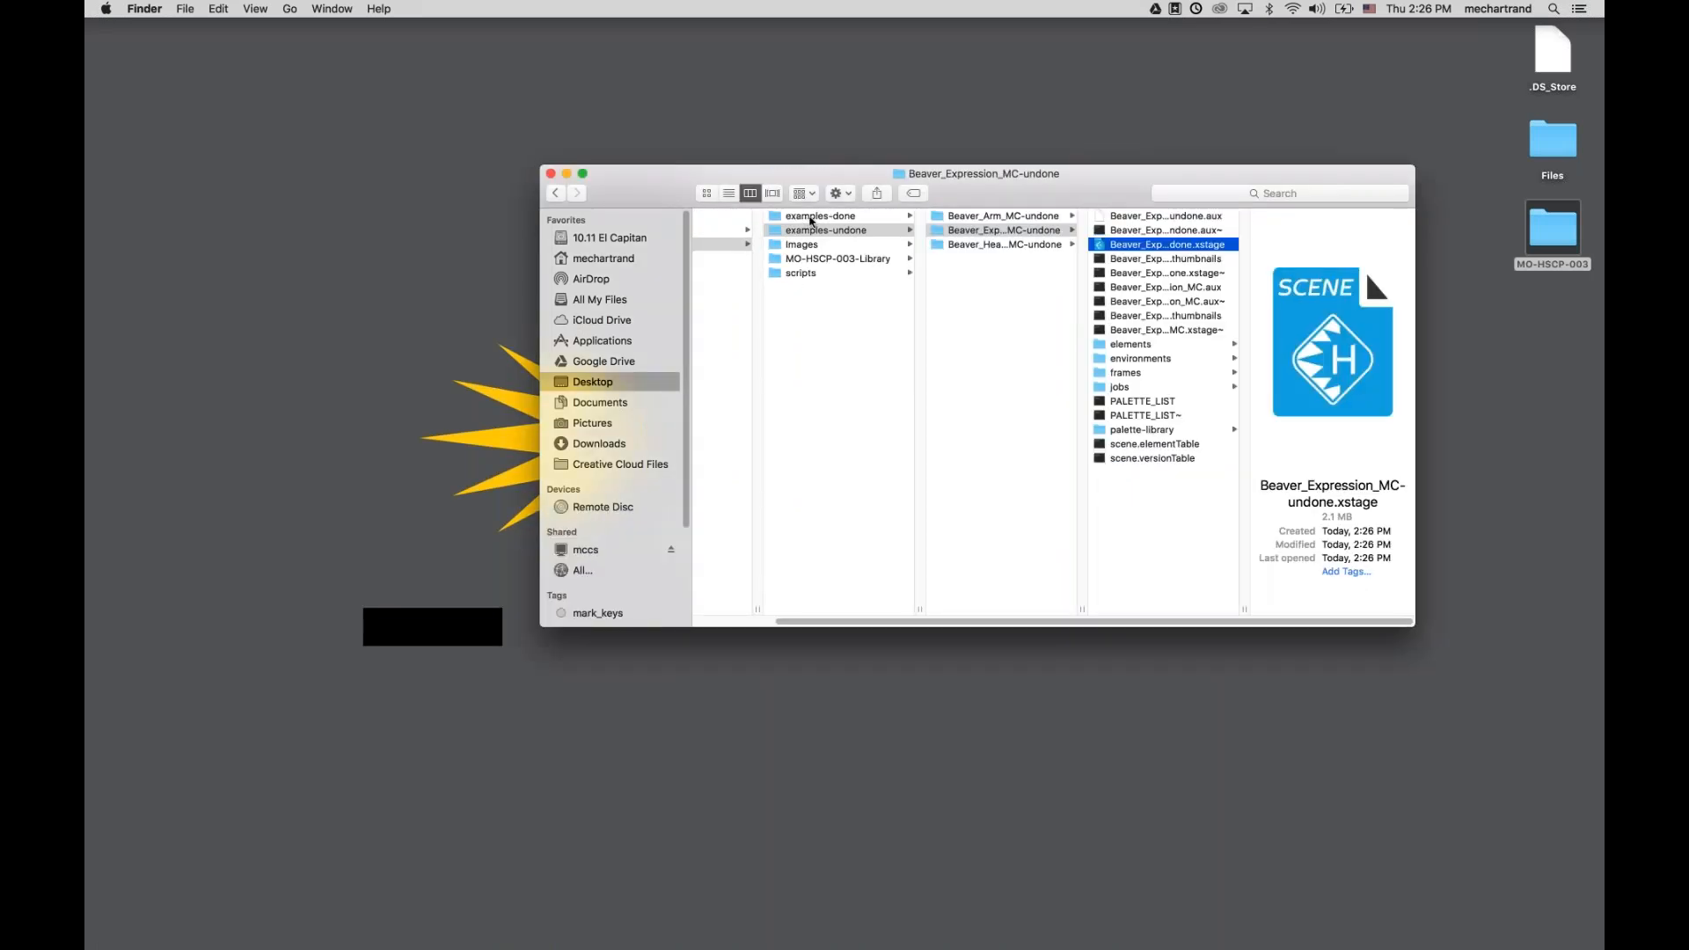
pyautogui.click(802, 273)
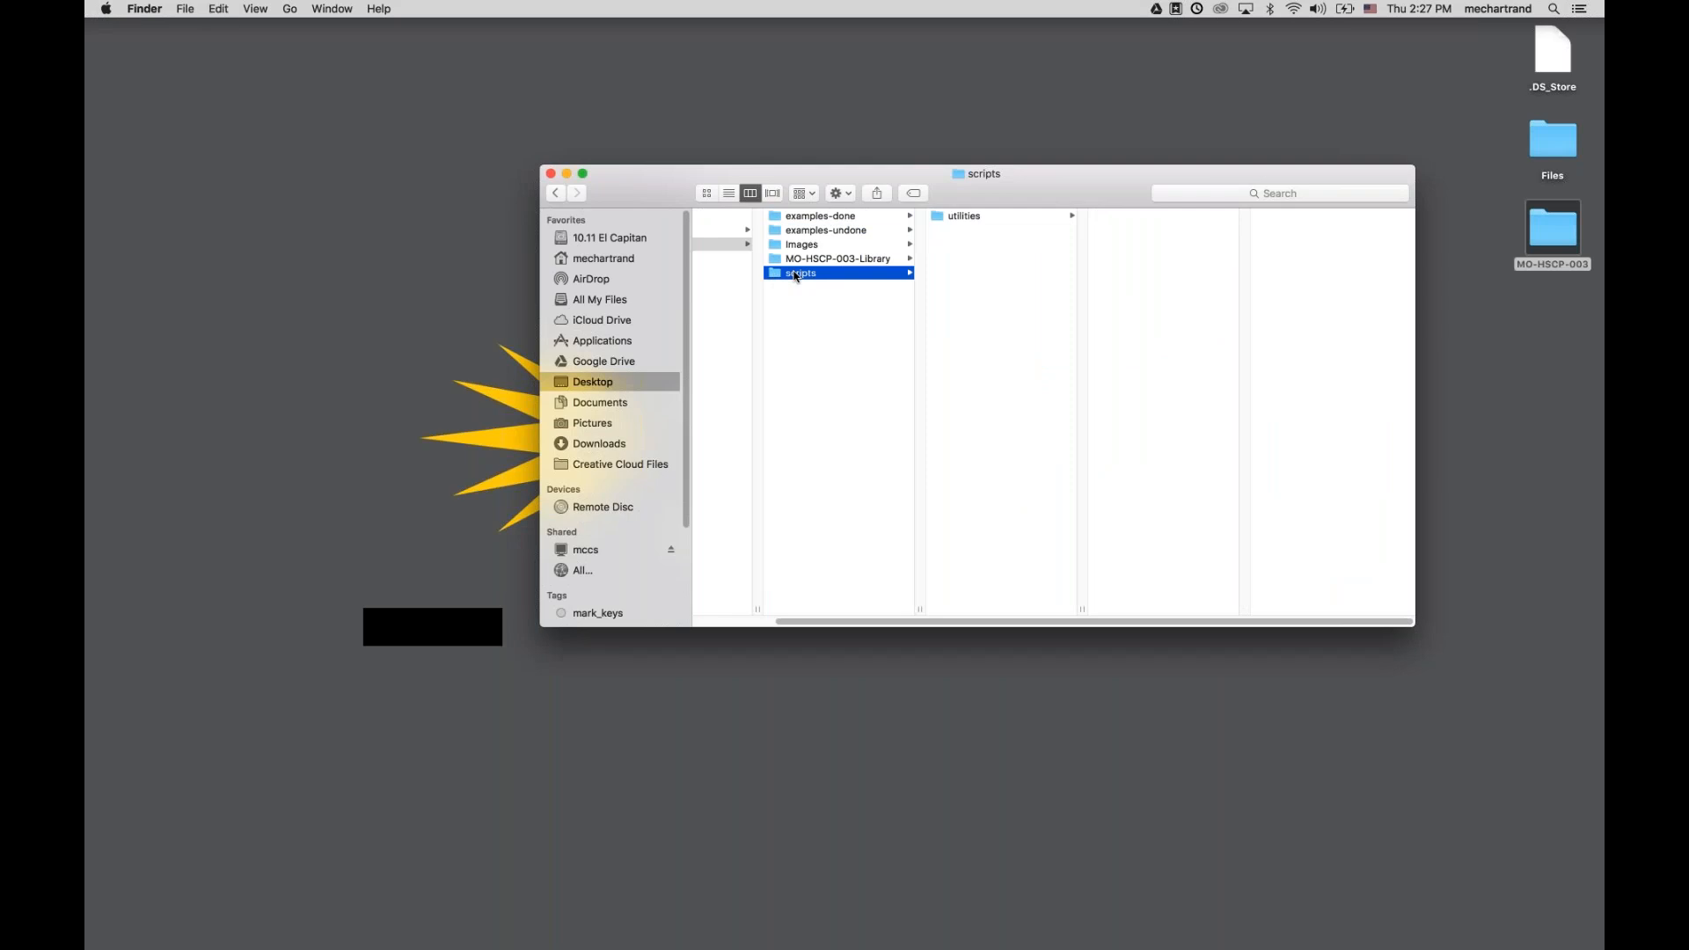
pyautogui.click(780, 234)
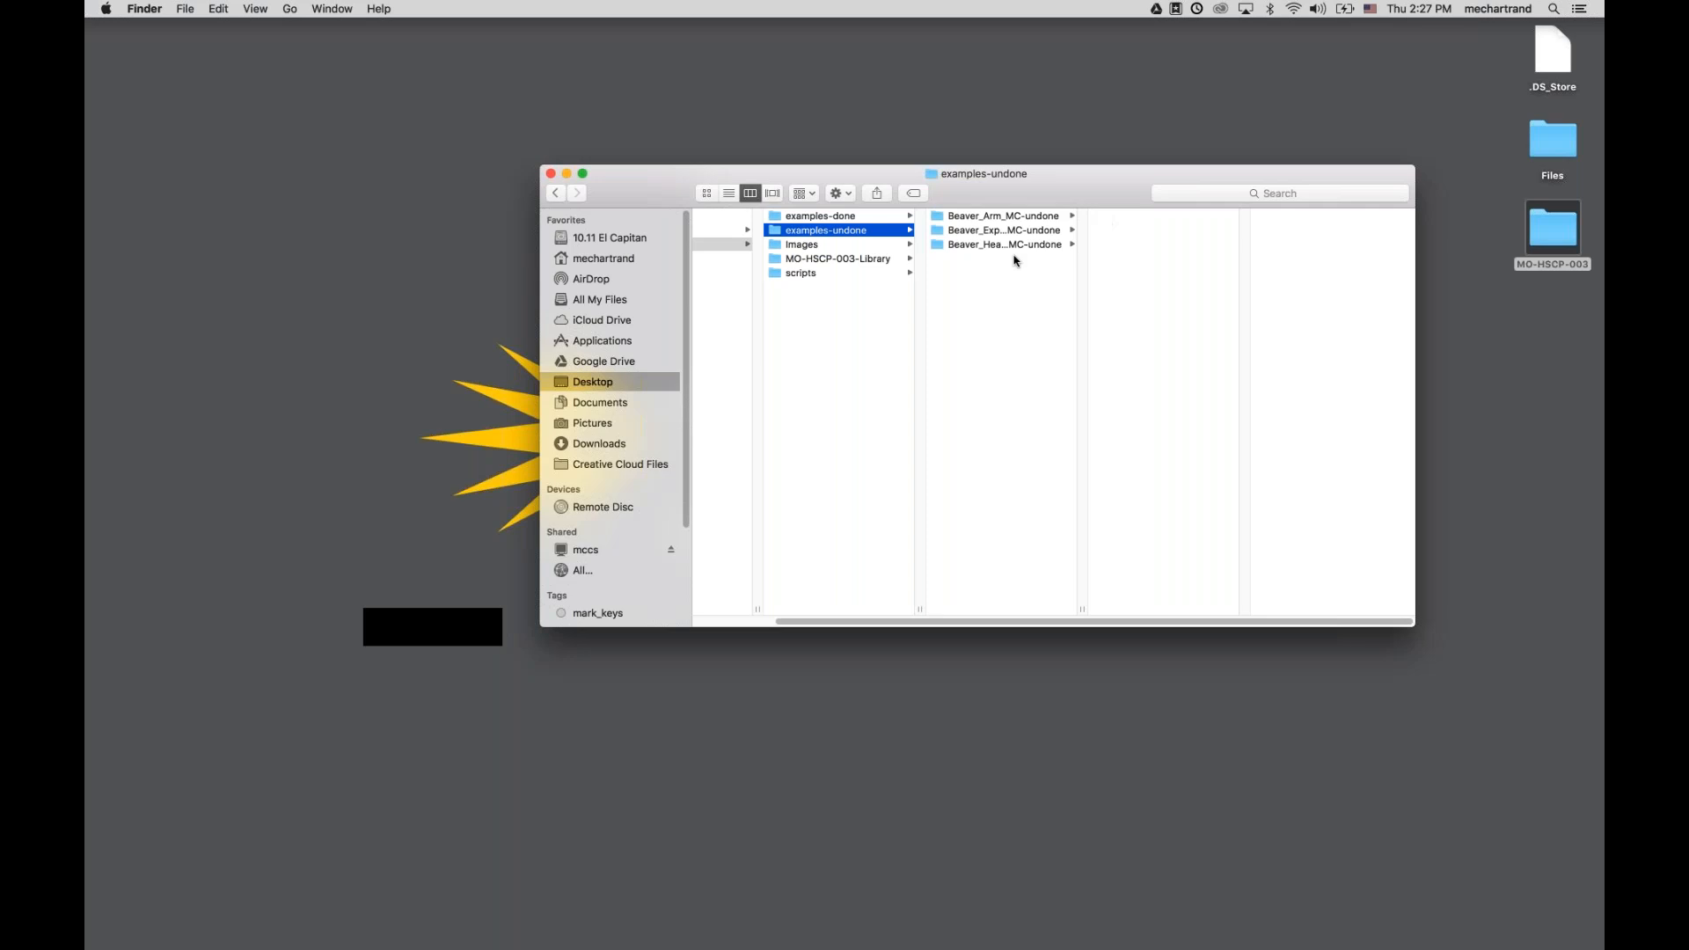
pyautogui.click(972, 230)
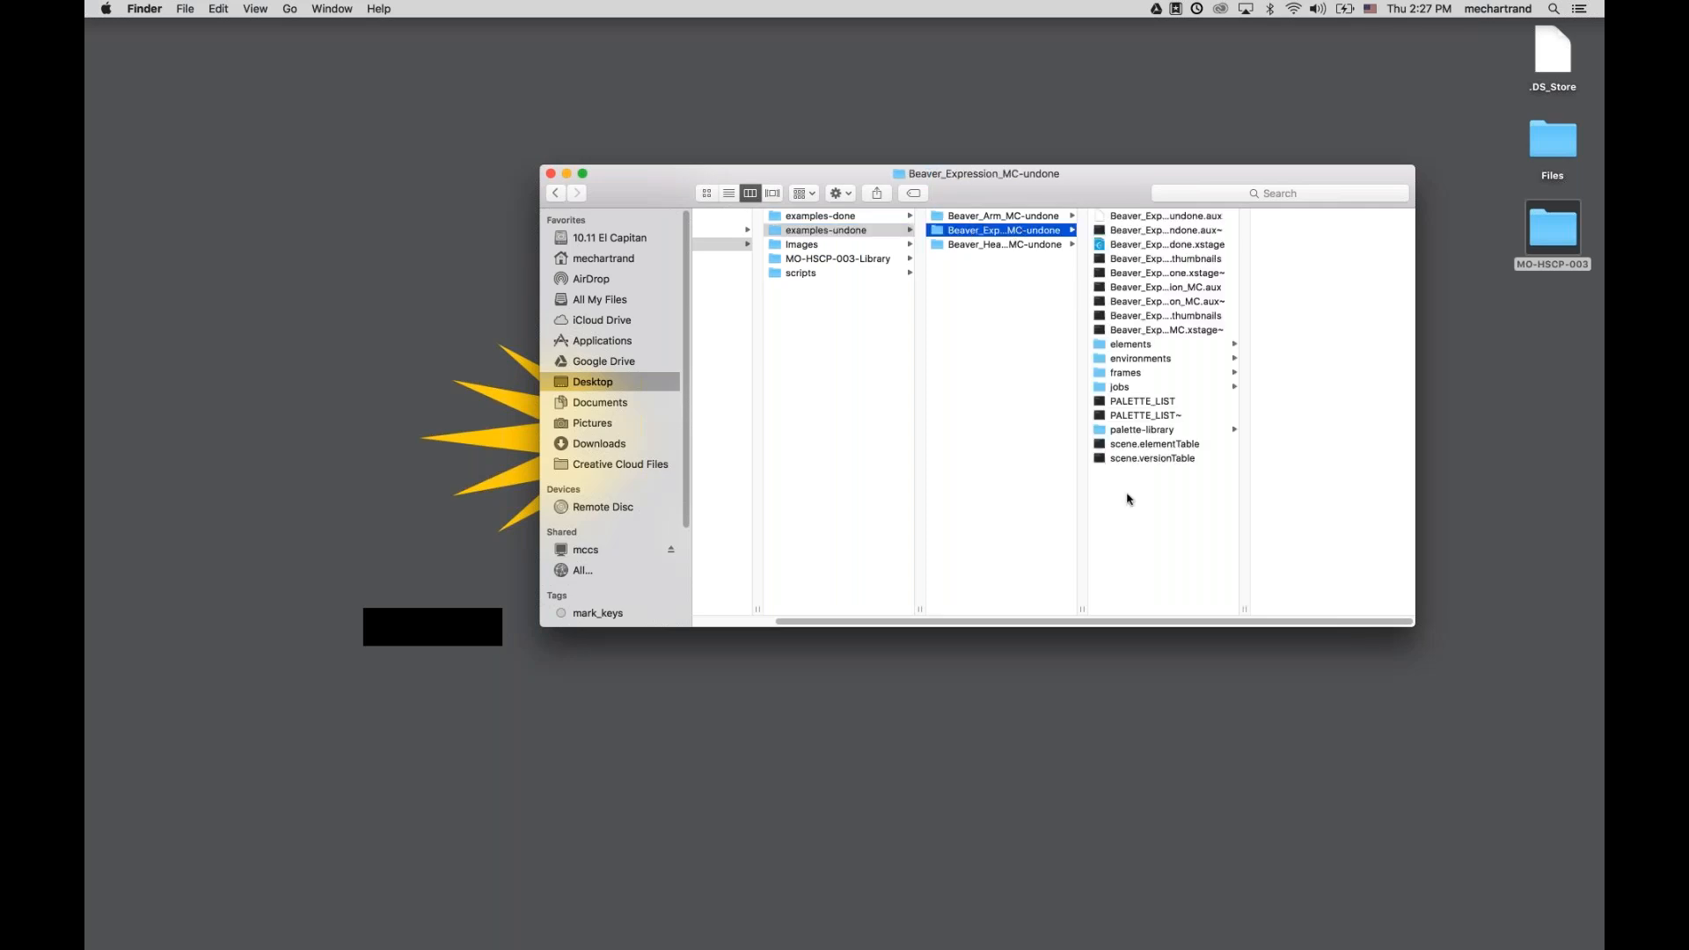
pyautogui.press('super+v')
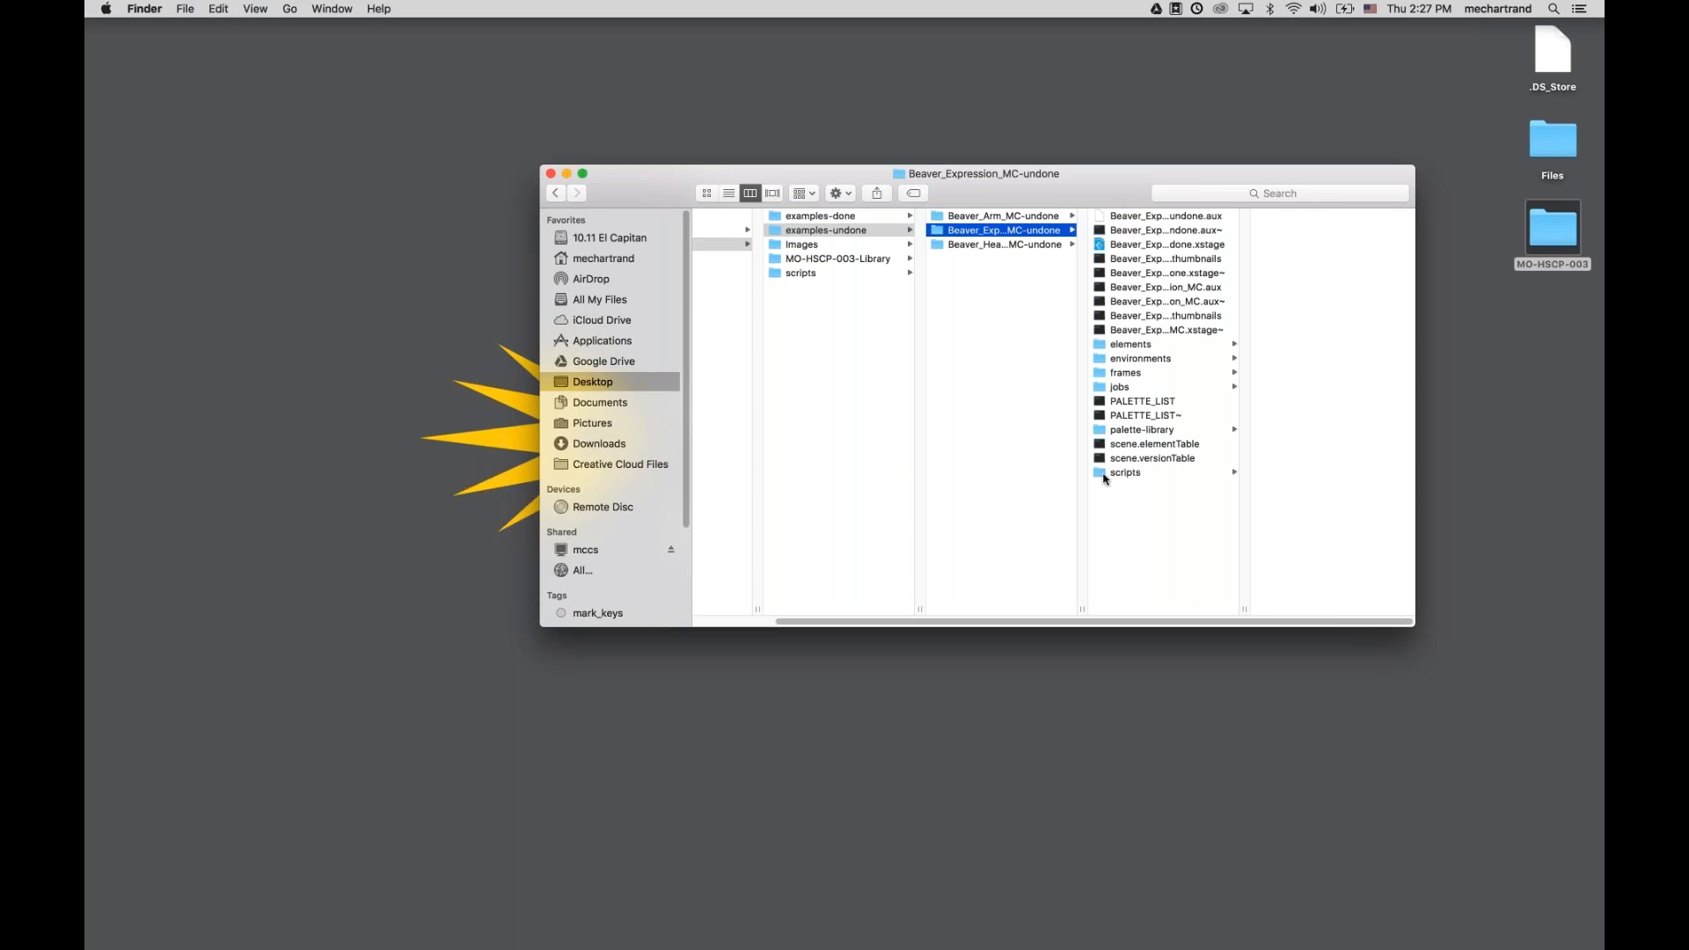
pyautogui.click(1103, 476)
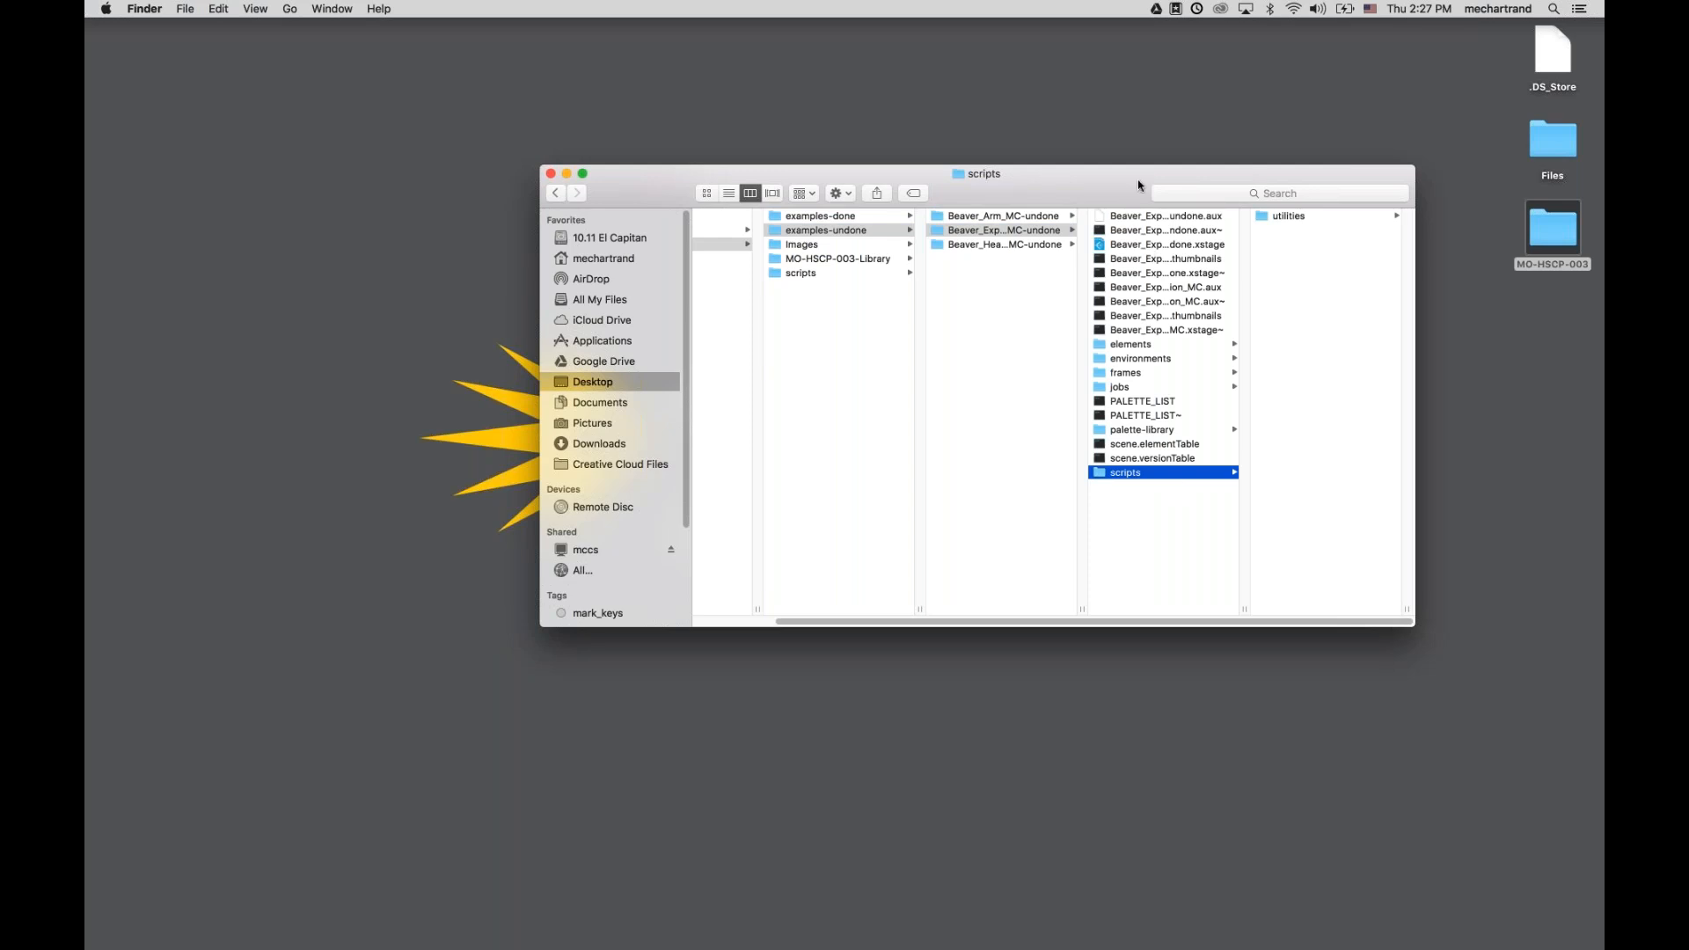
# - Reopen the Beaver_Expression_MC-undone scene and set the Script Editor's scope to Project, widening the File column to show the full script paths
pyautogui.doubleClick(1108, 246)
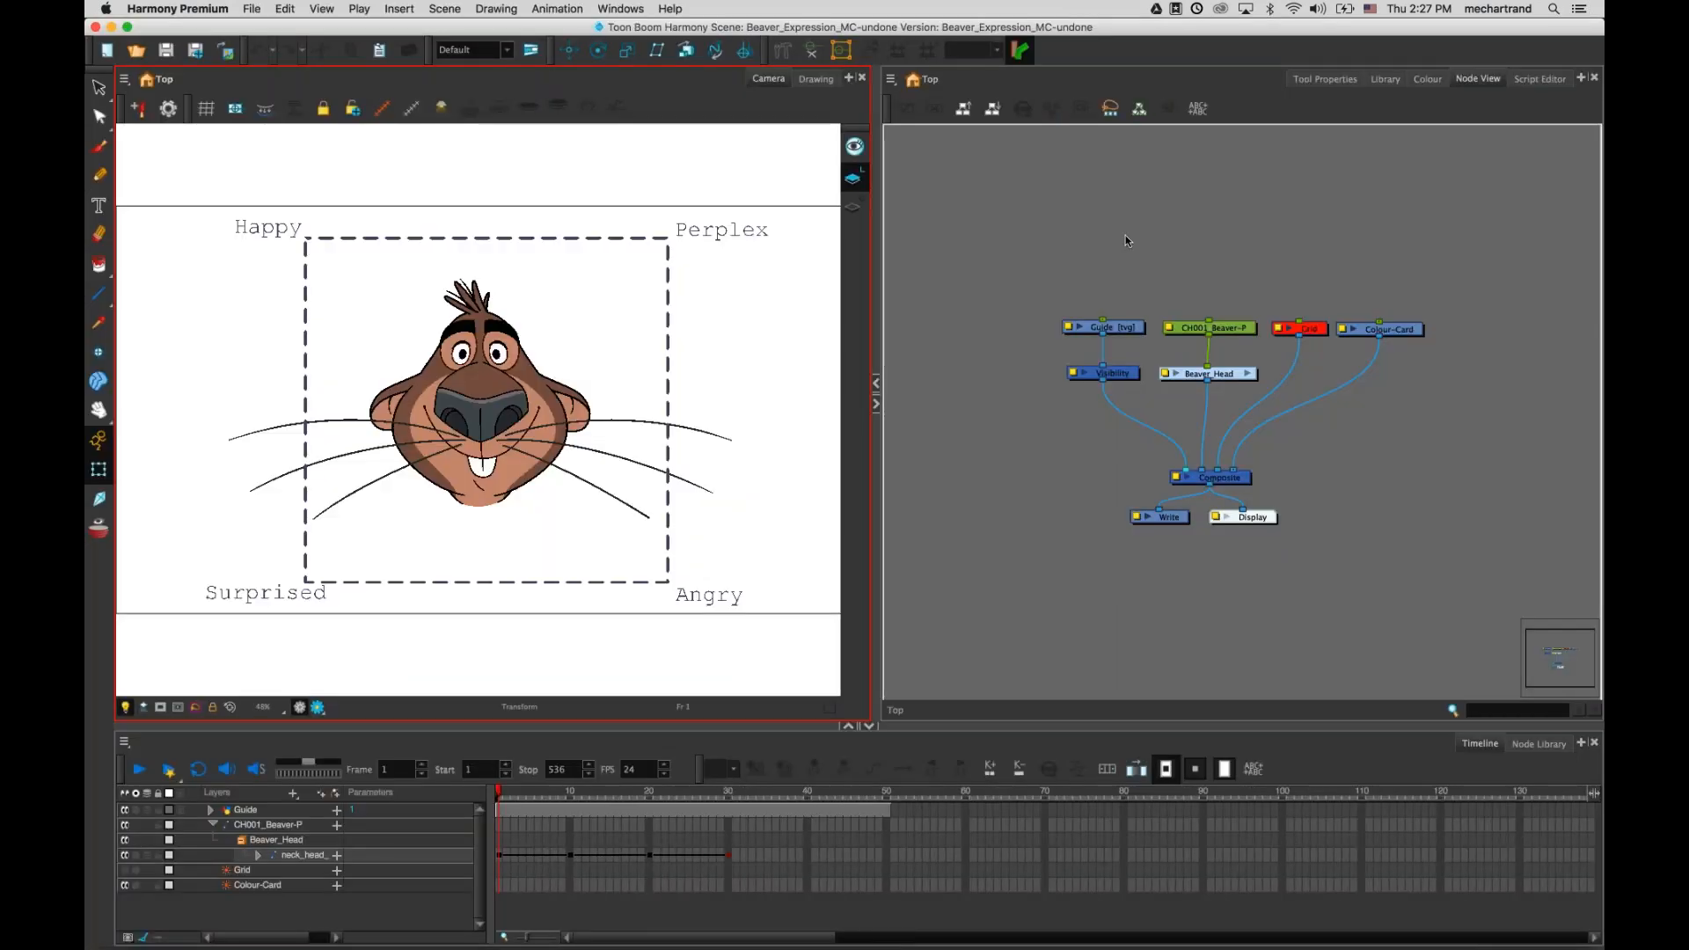
pyautogui.click(1388, 79)
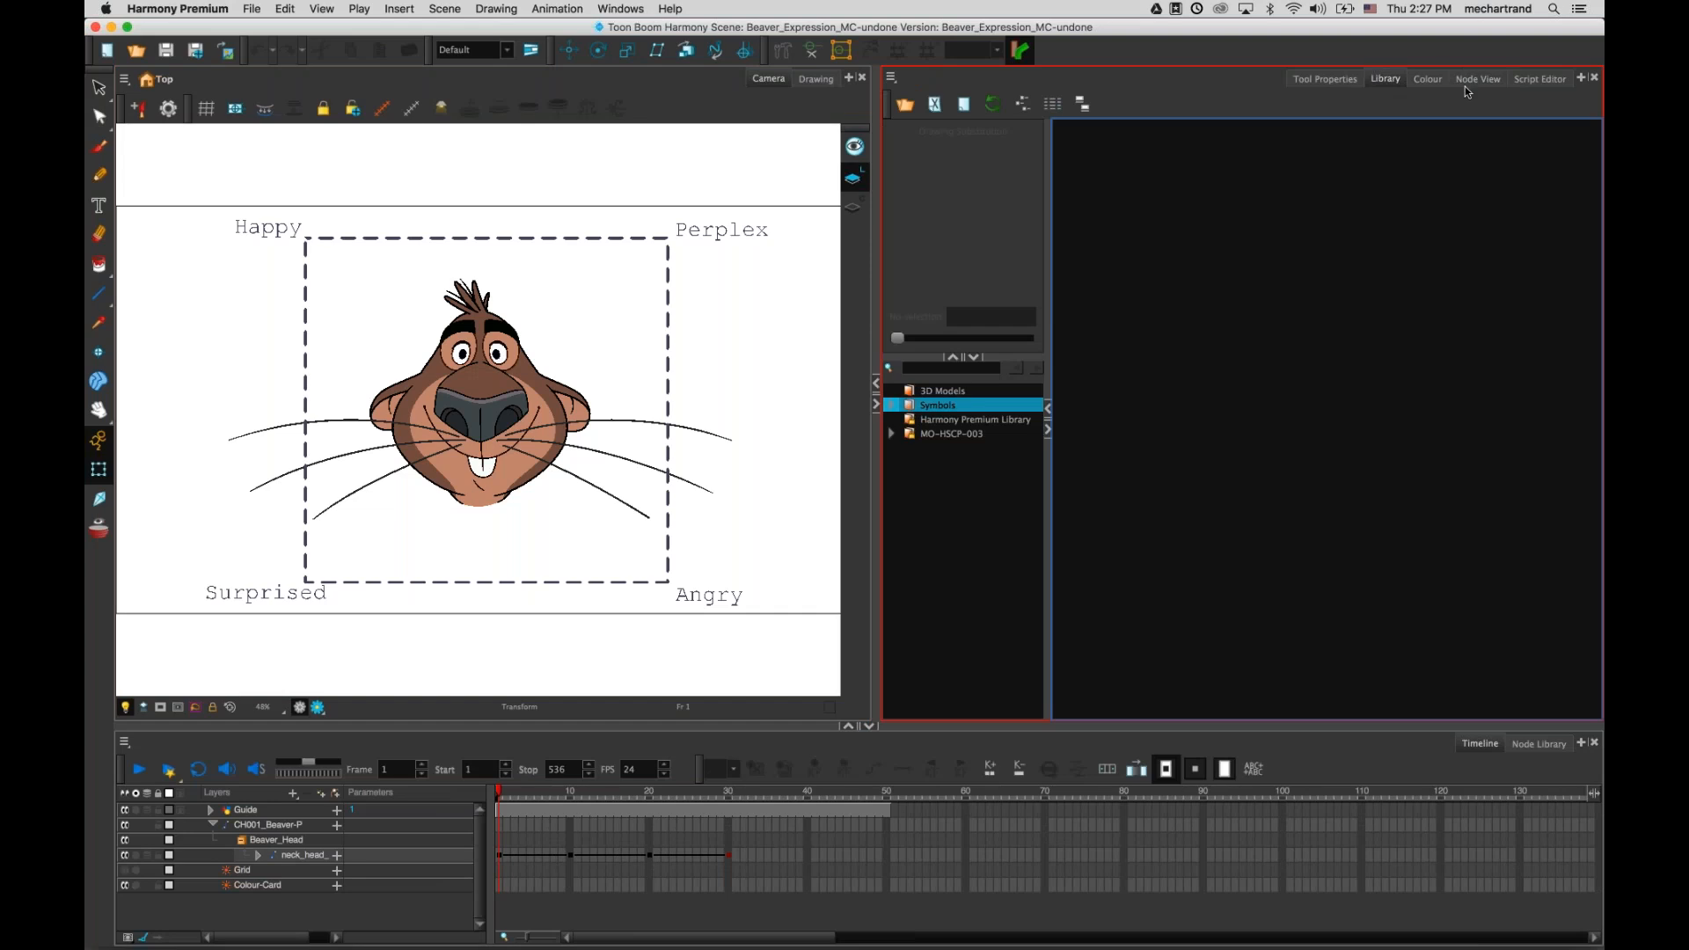
pyautogui.click(1525, 81)
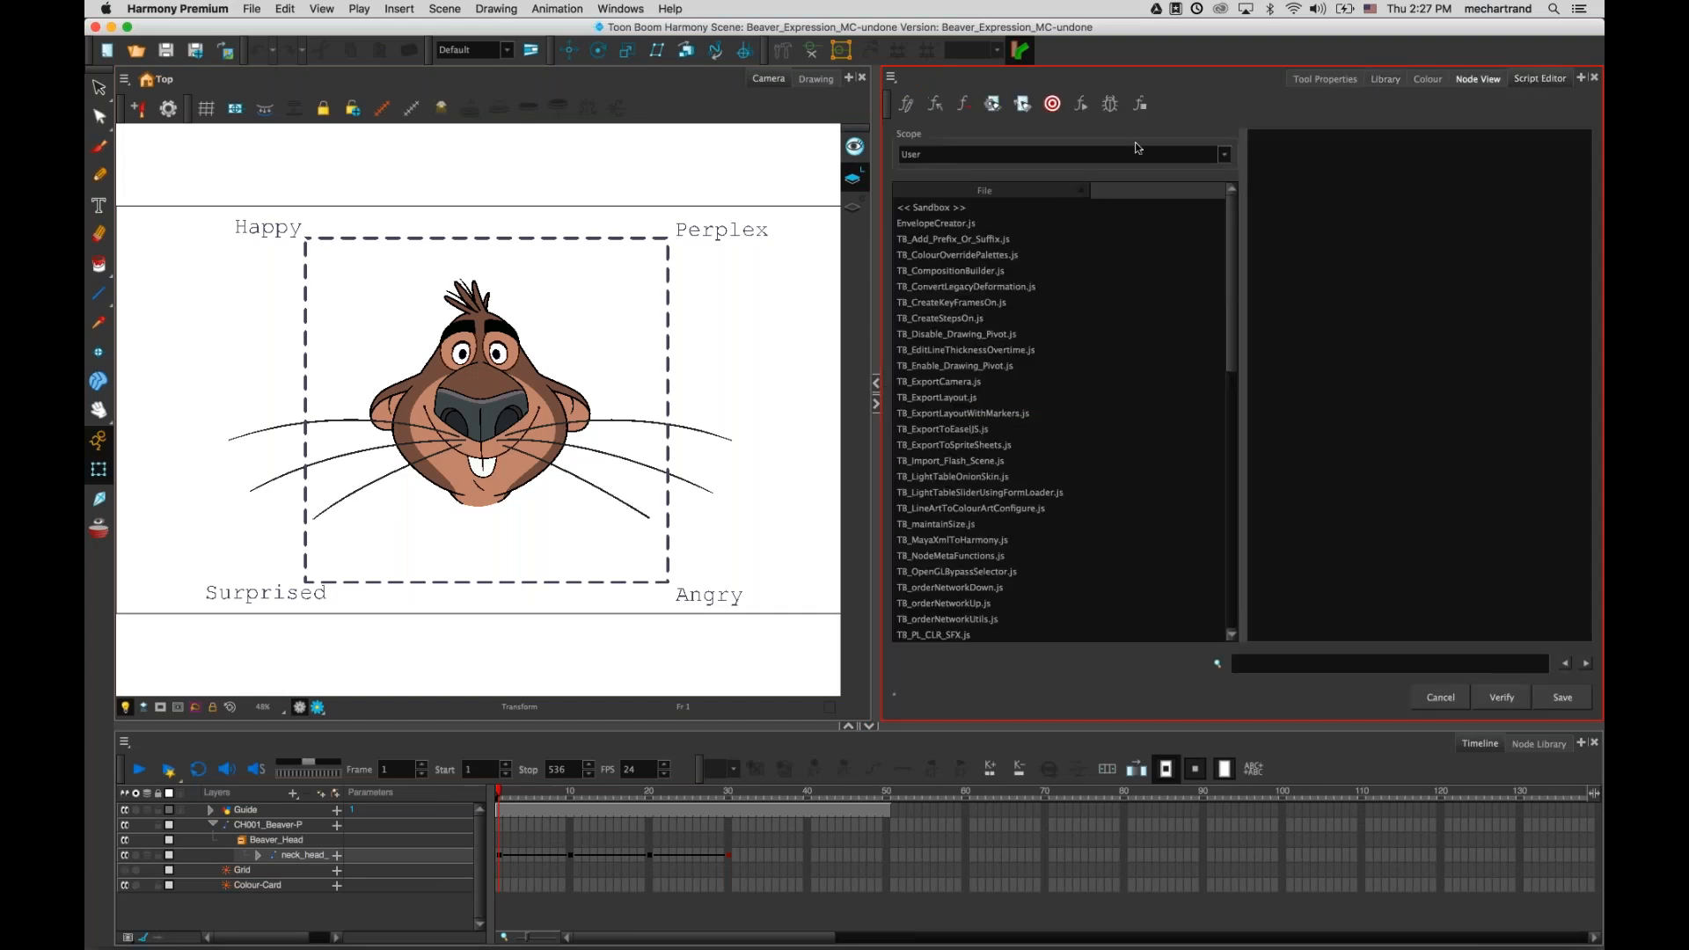
pyautogui.click(915, 155)
pyautogui.click(913, 162)
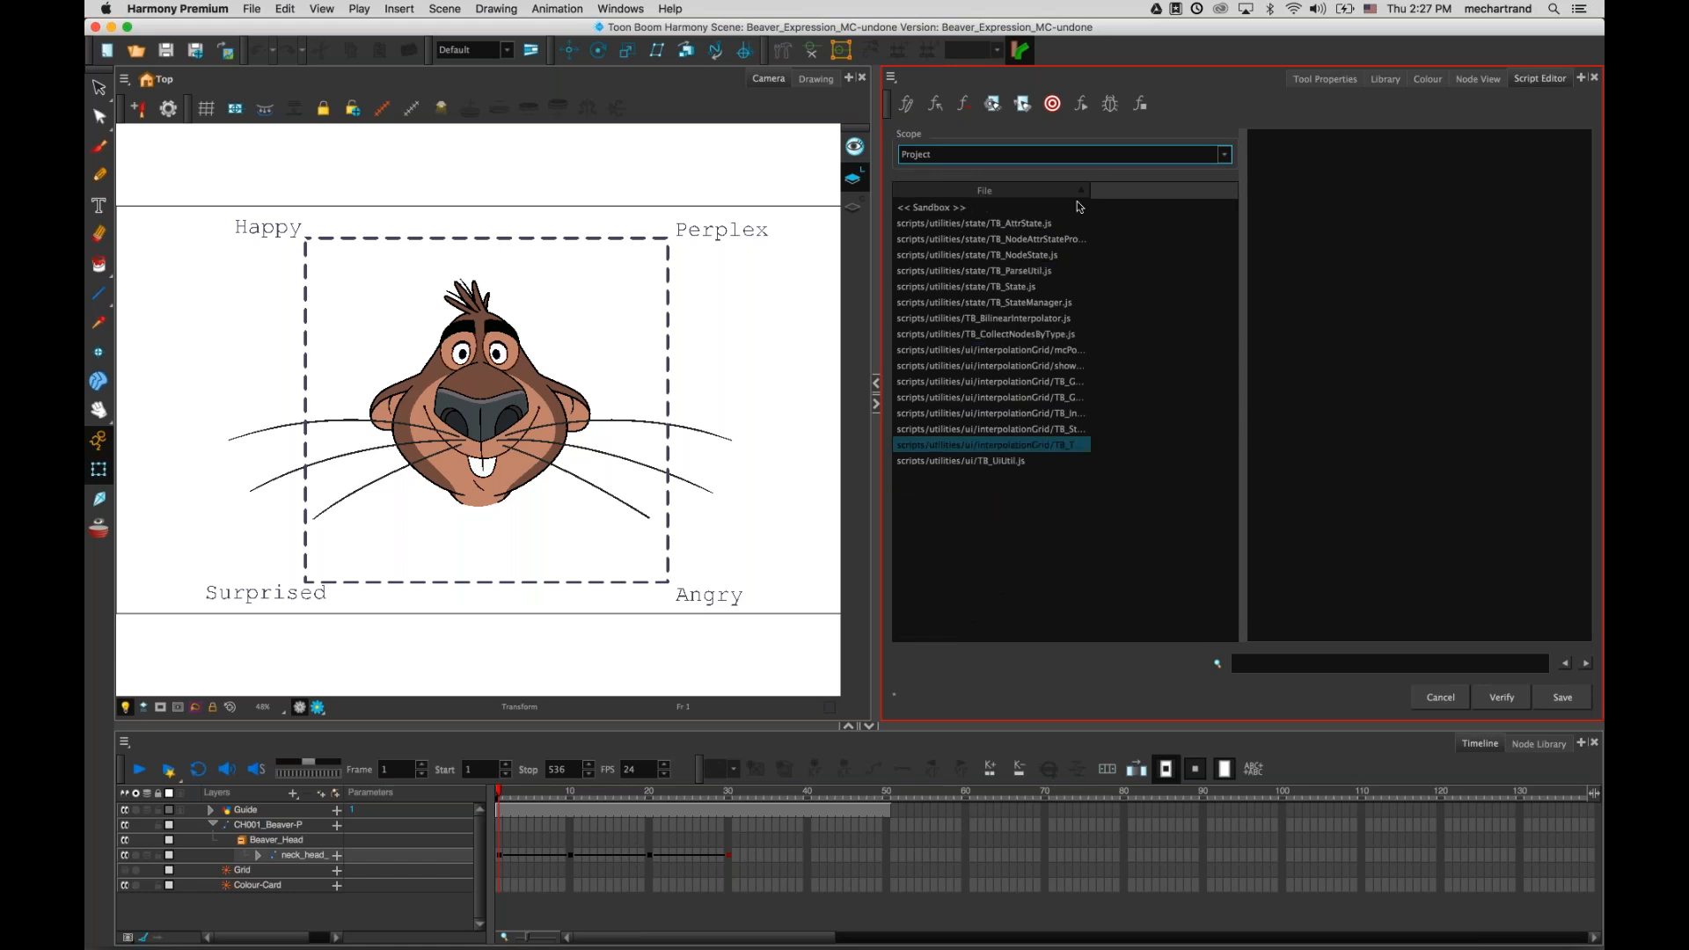
pyautogui.moveTo(1091, 183); pyautogui.dragTo(1195, 191)
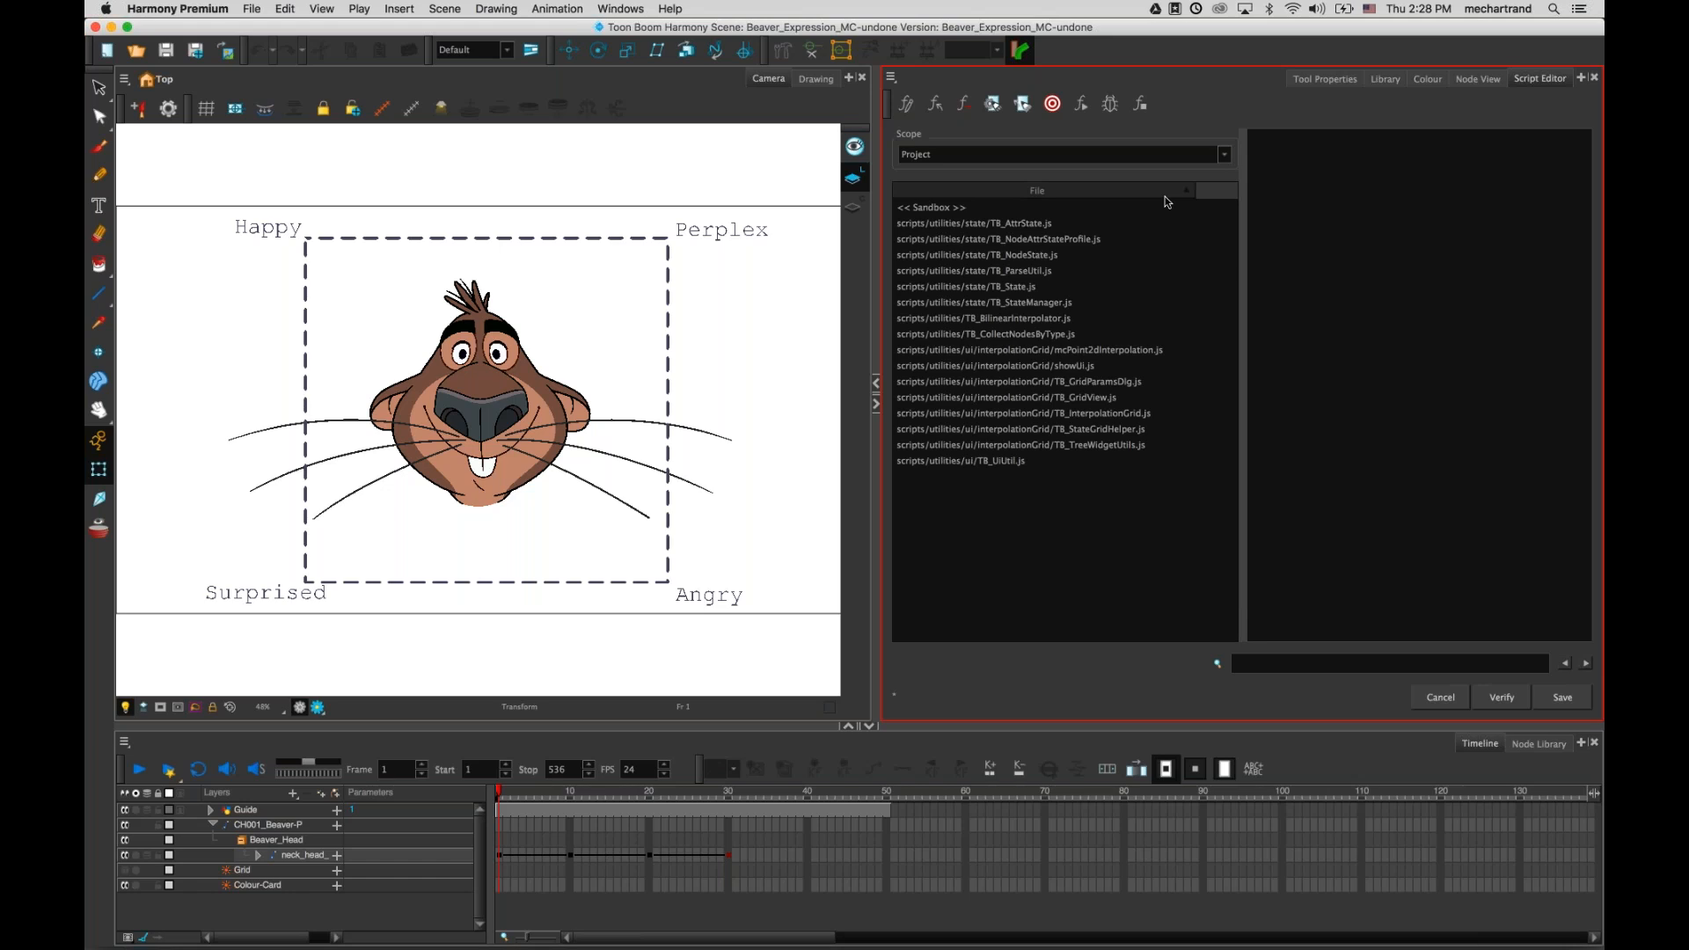
# - Run the showUi function of the showUi.js script with the Beaver_Head group selected in the node network
pyautogui.click(1106, 361)
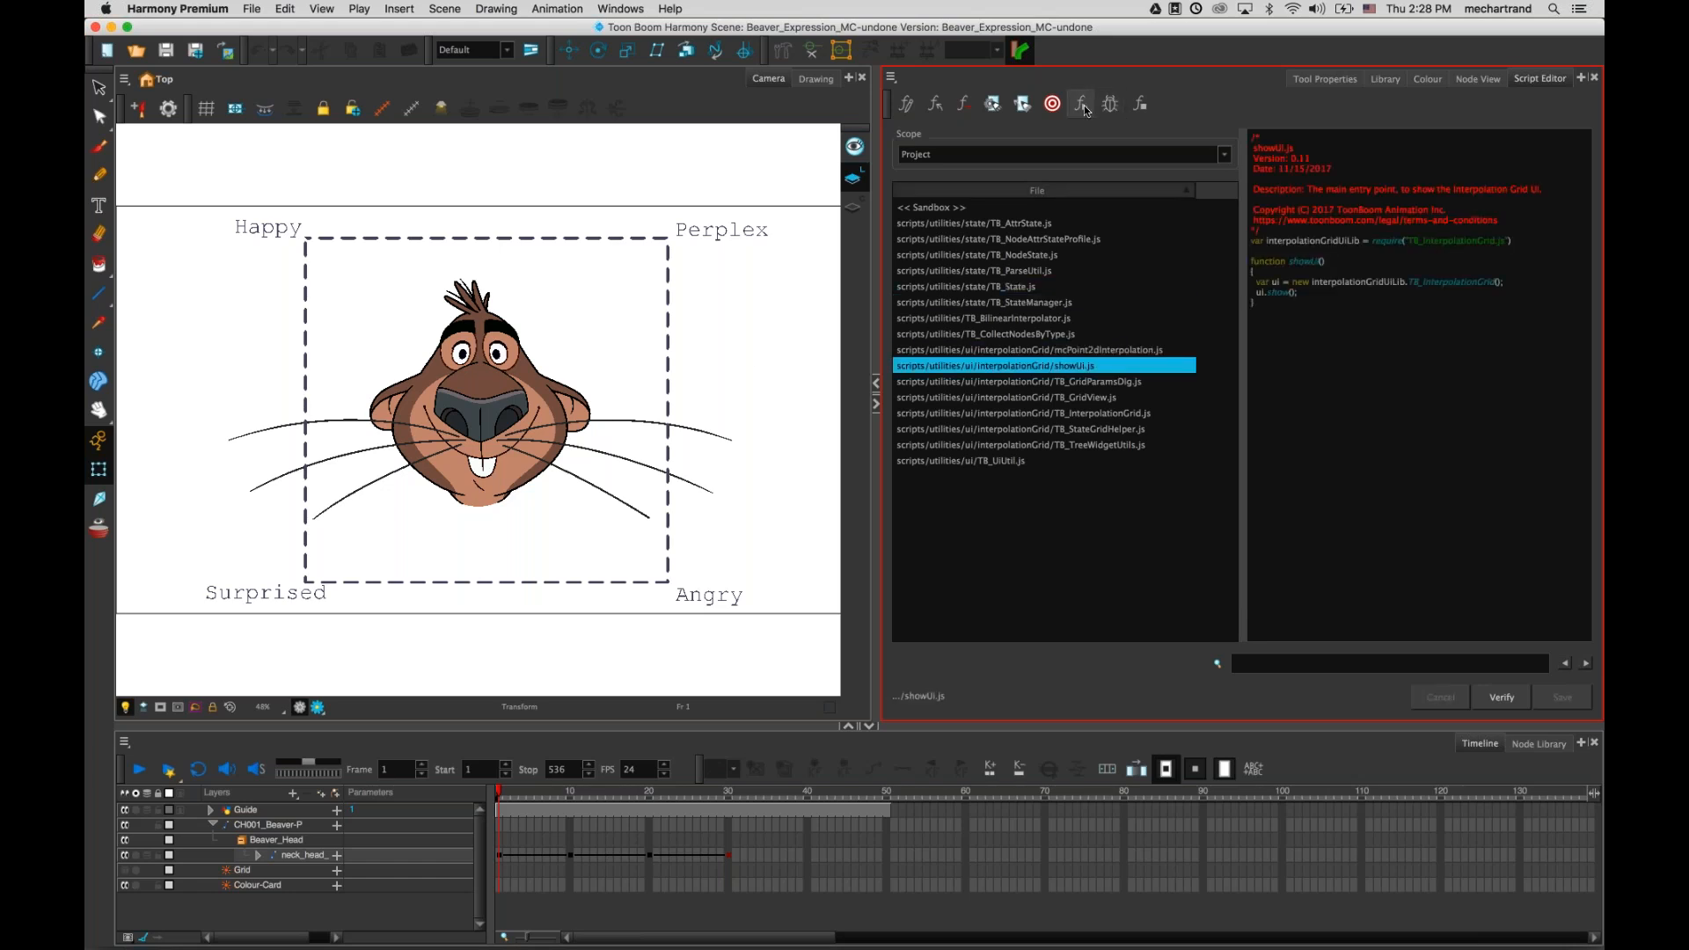
pyautogui.click(1478, 79)
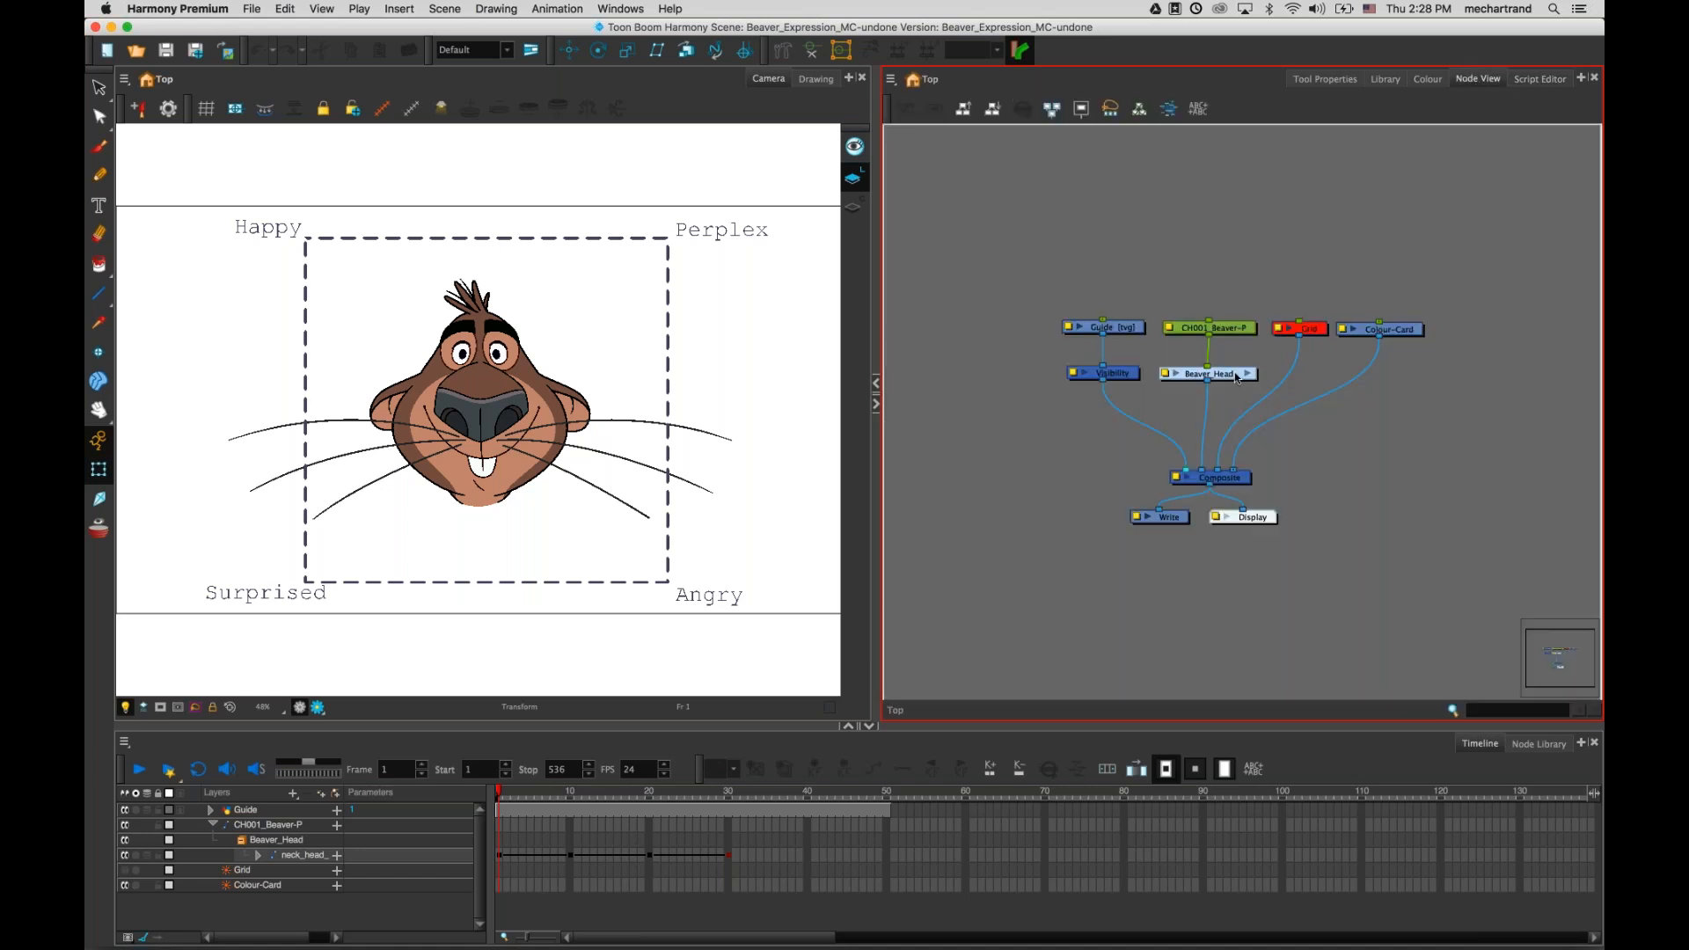
pyautogui.click(1245, 374)
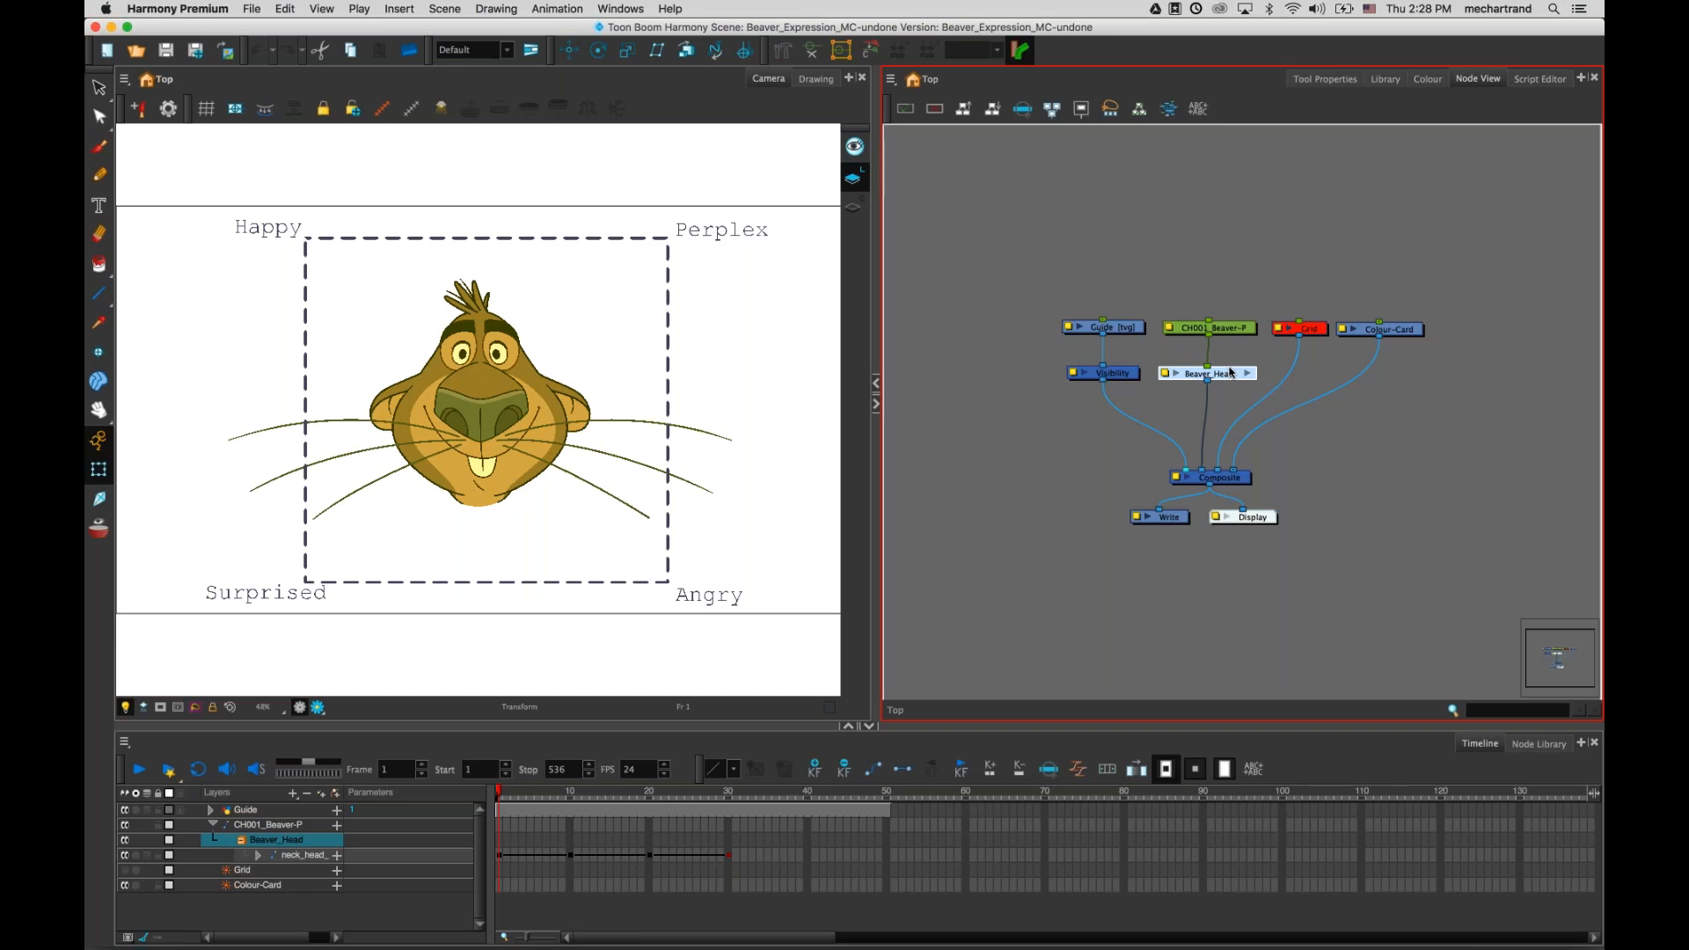
pyautogui.click(1540, 79)
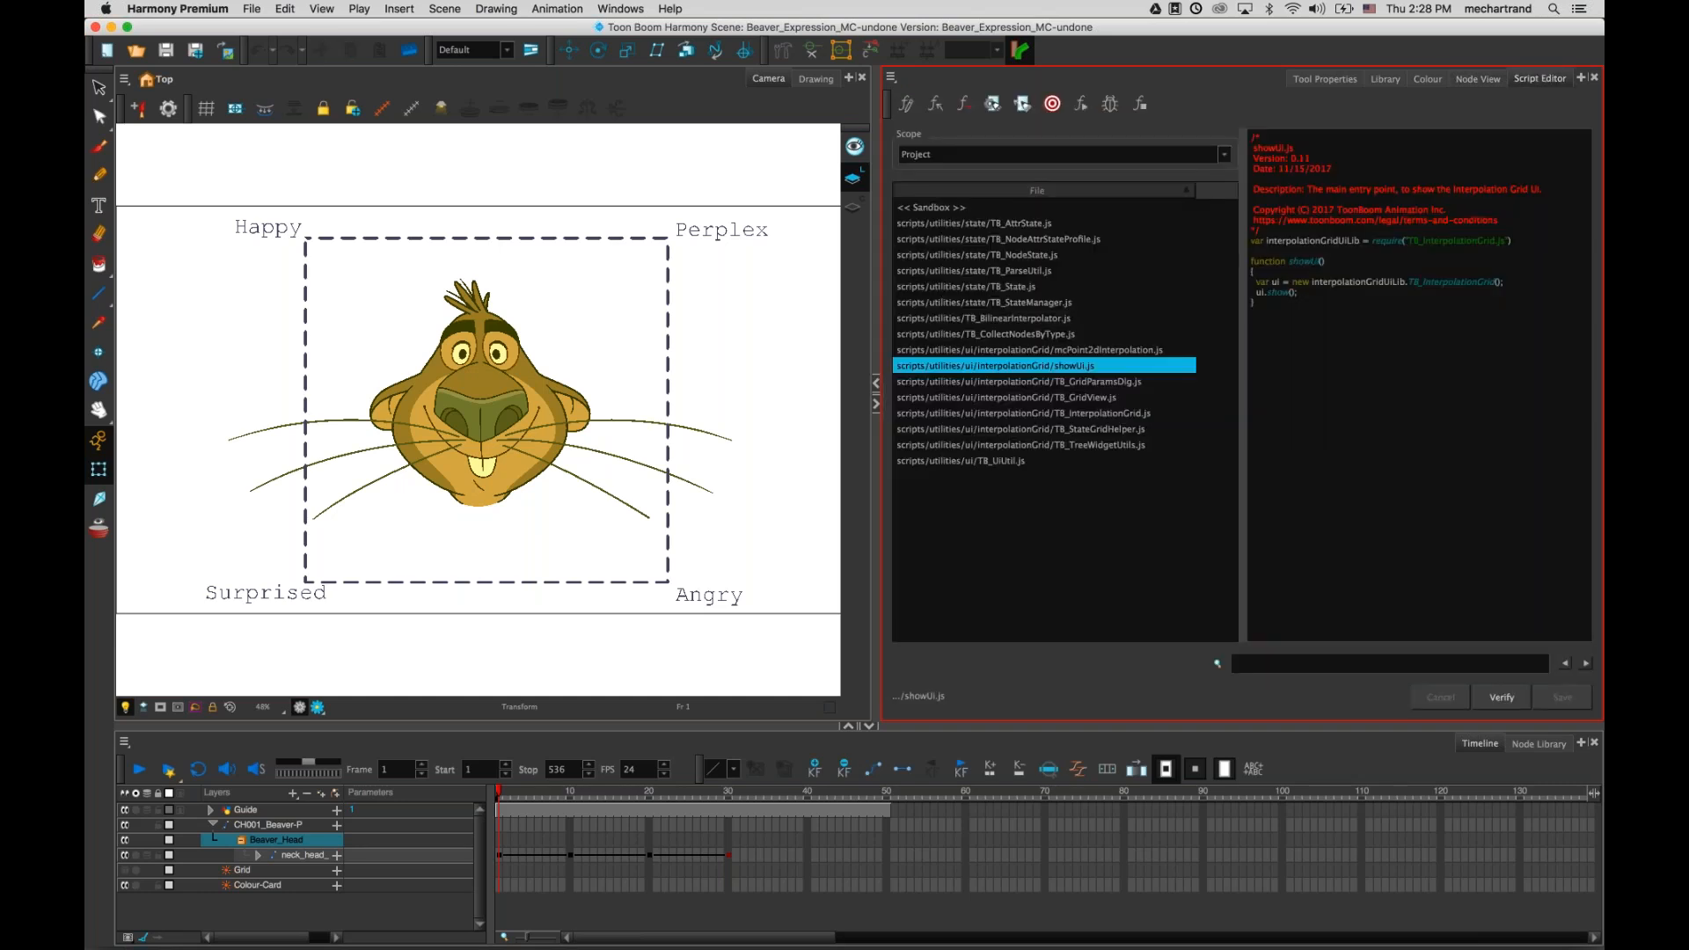
pyautogui.click(1081, 103)
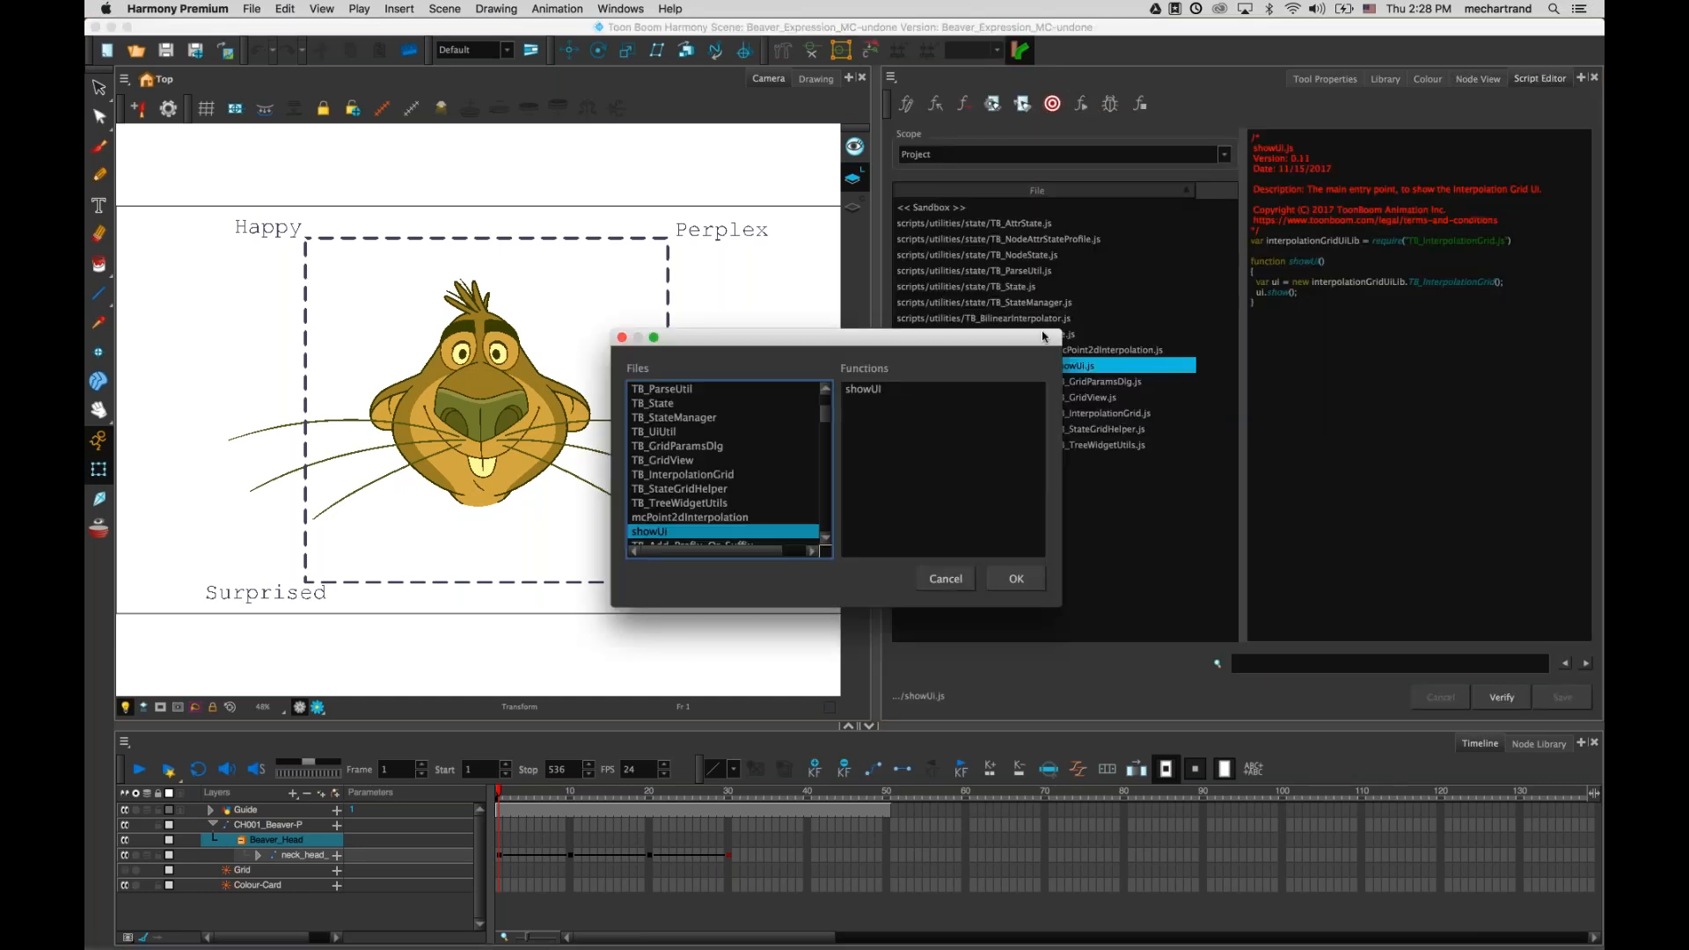
pyautogui.click(885, 389)
pyautogui.click(1021, 576)
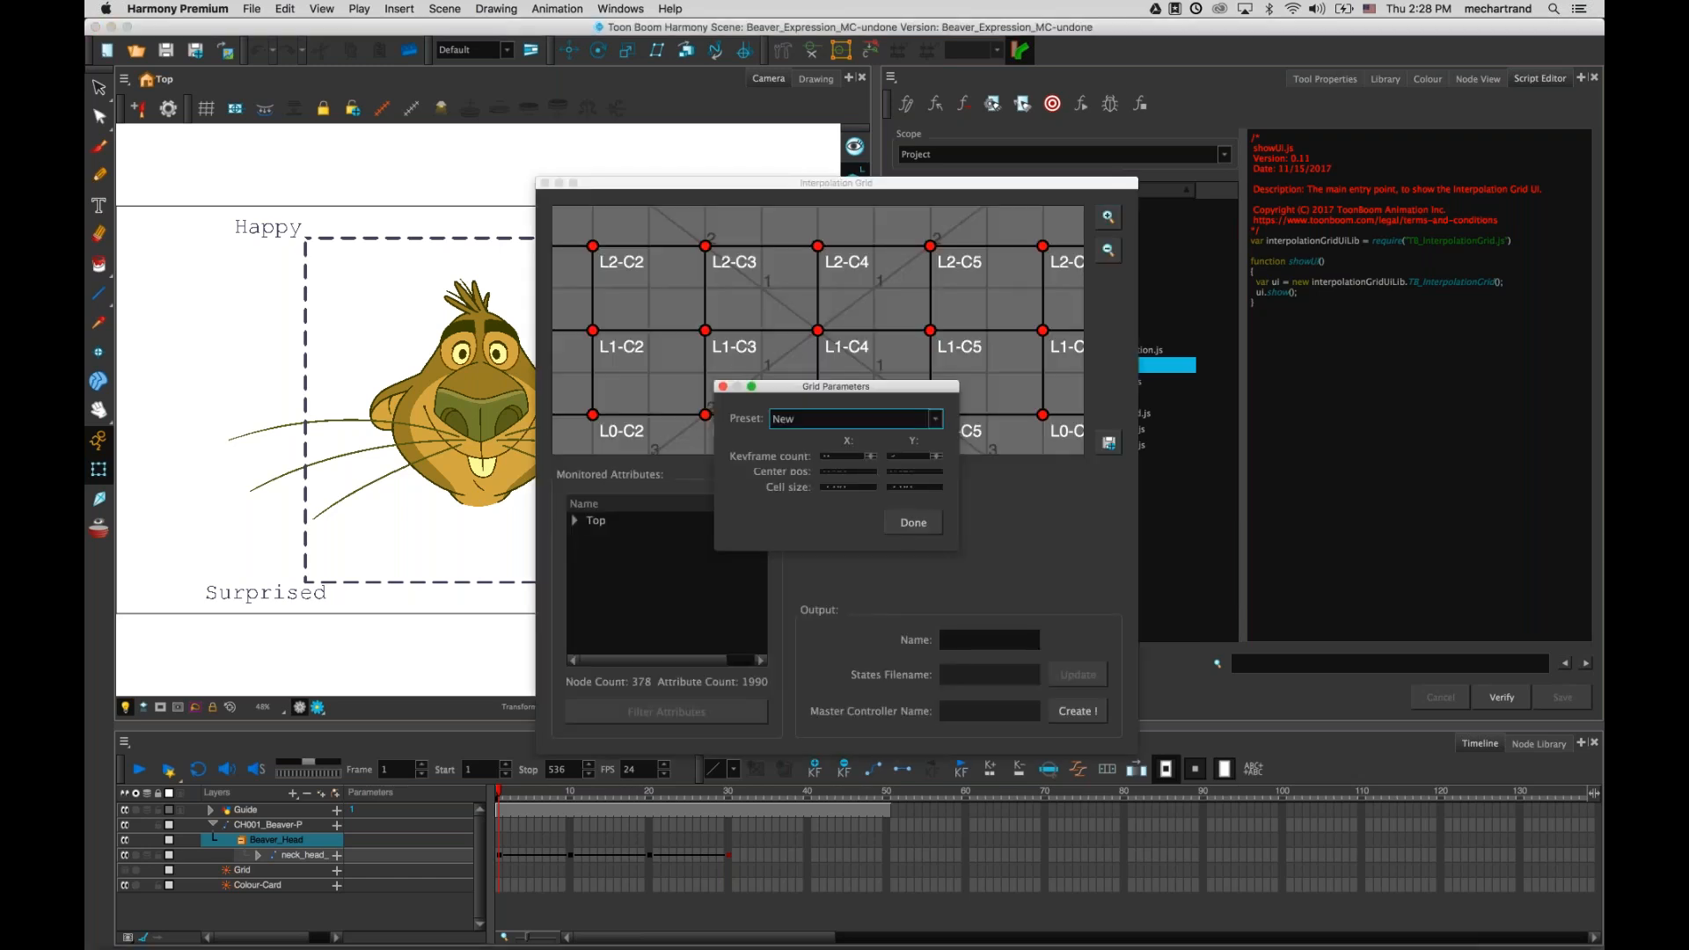
# - Apply the 2x2 preset to the interpolation grid and move its window clear of the beaver's head
pyautogui.click(936, 419)
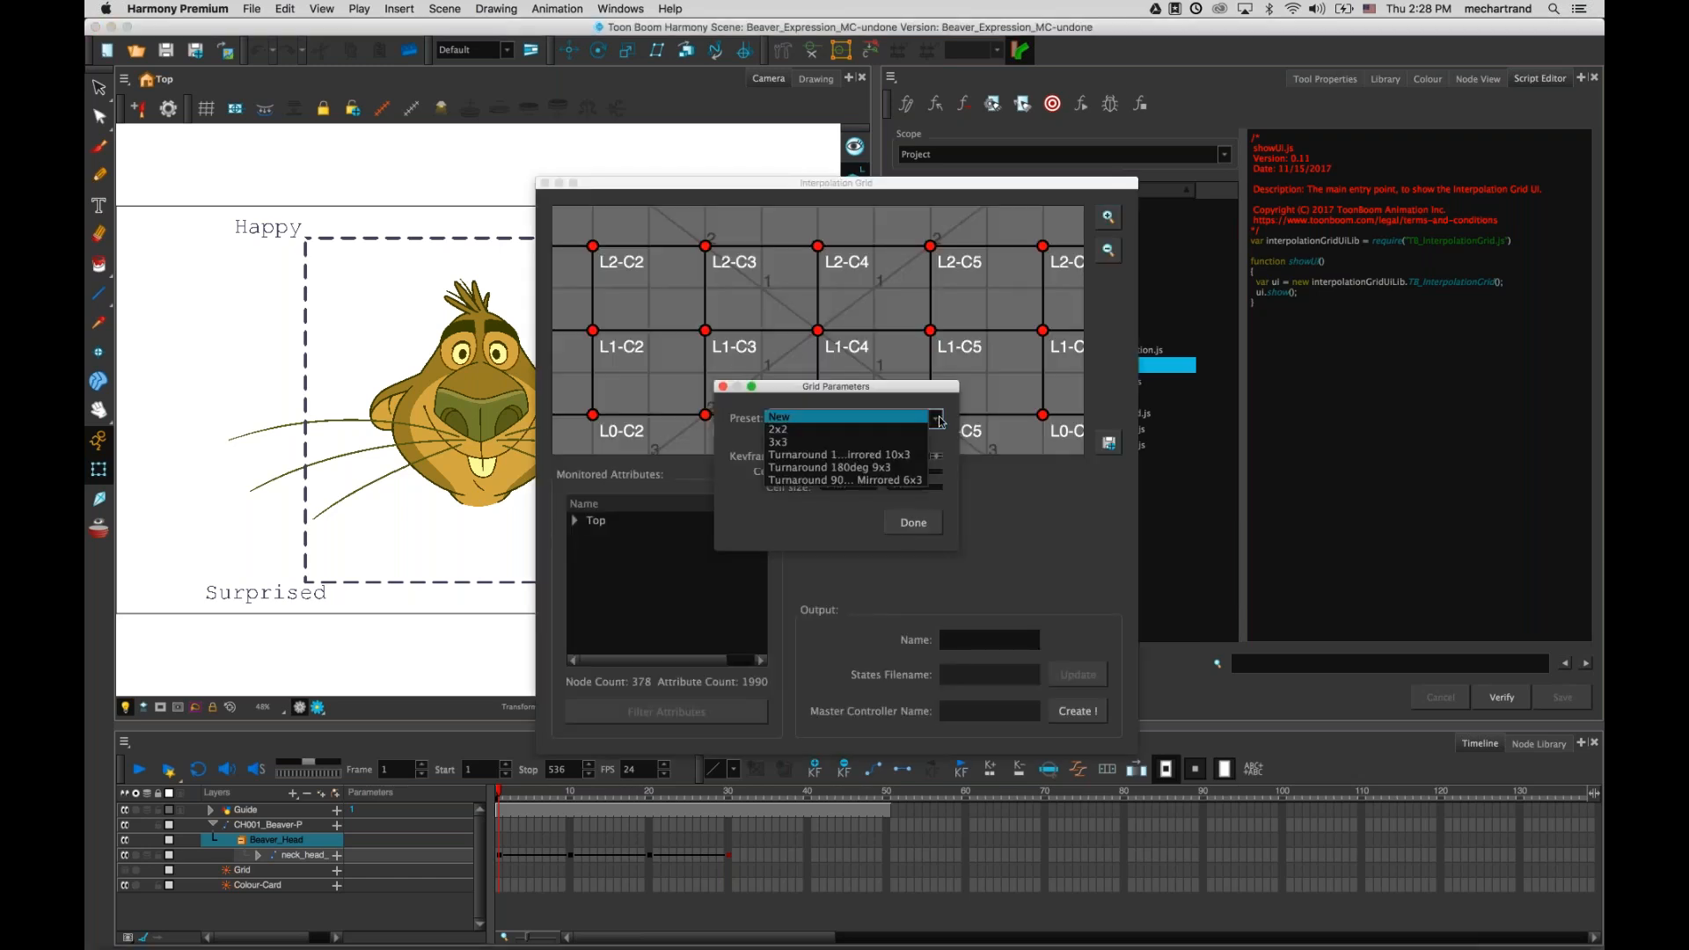
pyautogui.click(792, 406)
pyautogui.click(797, 419)
pyautogui.click(810, 429)
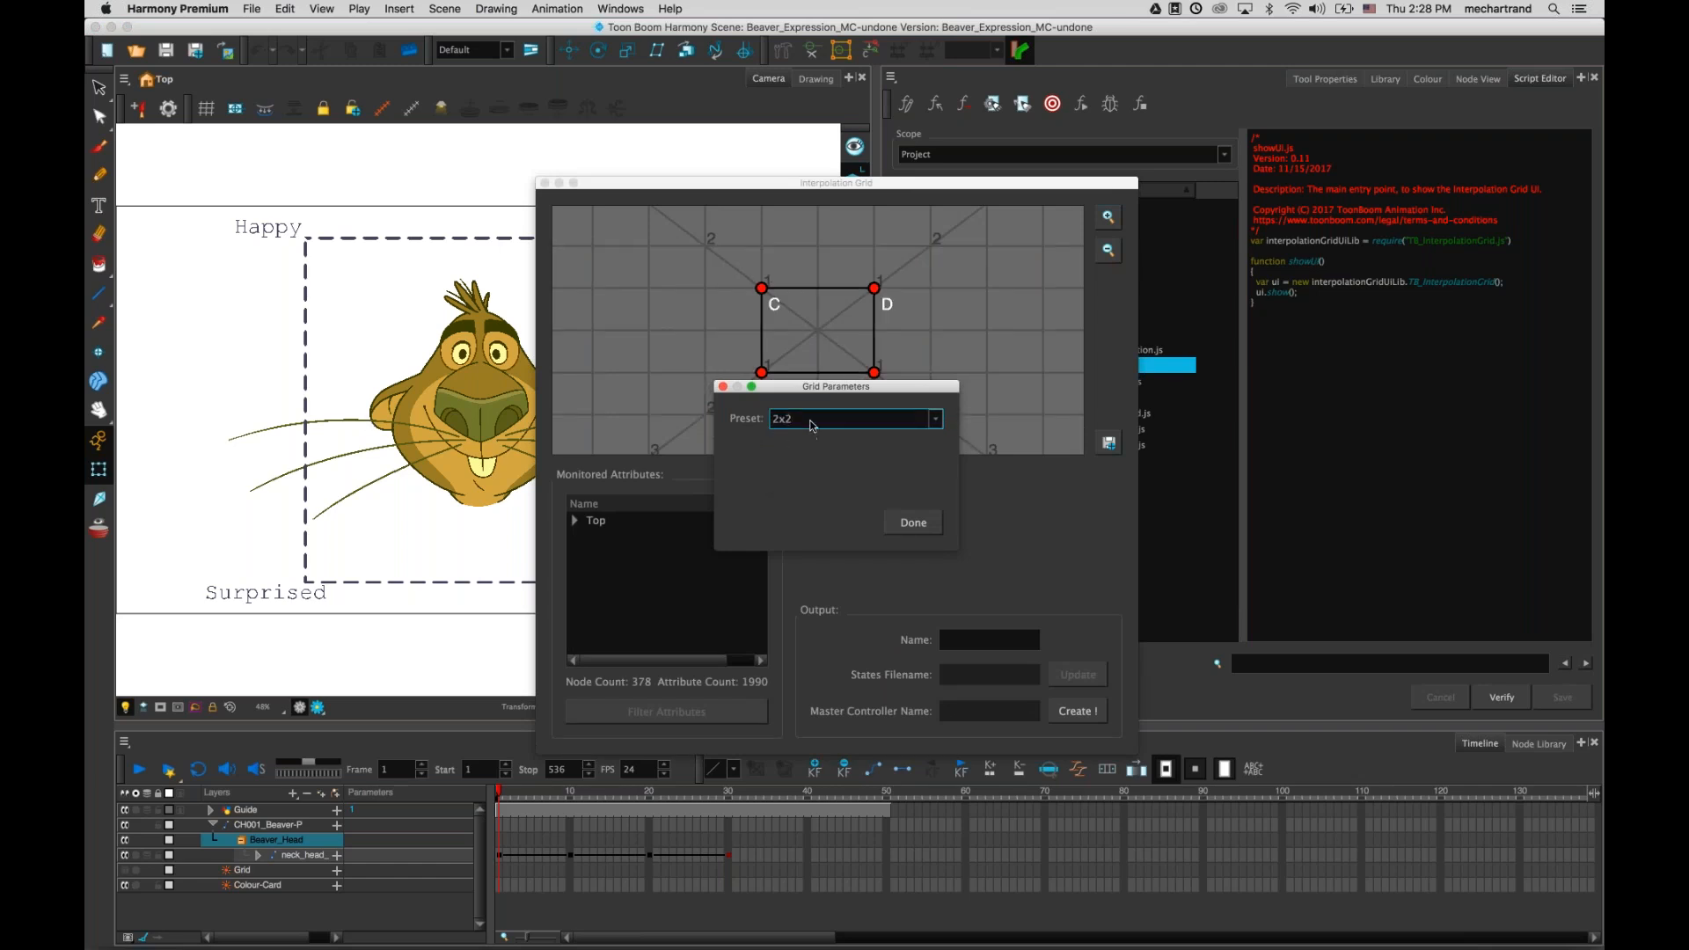
pyautogui.click(913, 523)
pyautogui.moveTo(779, 189); pyautogui.dragTo(985, 187)
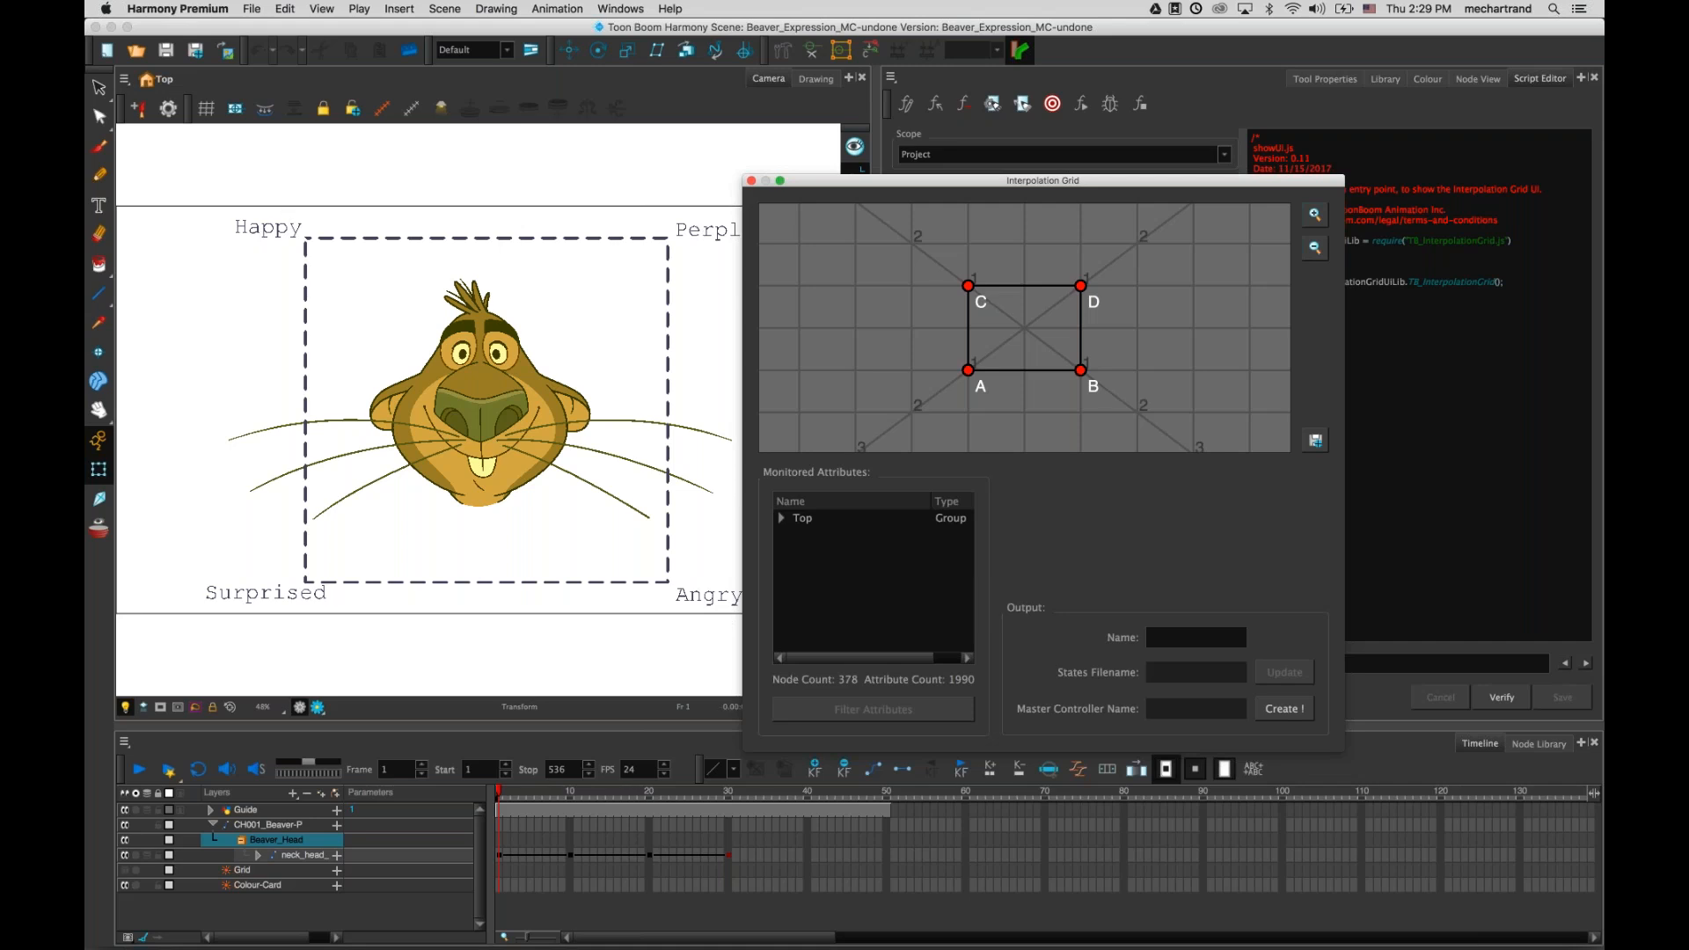
# - Assign frame 1 to grid point C and set its identifier to Happy
pyautogui.click(964, 287)
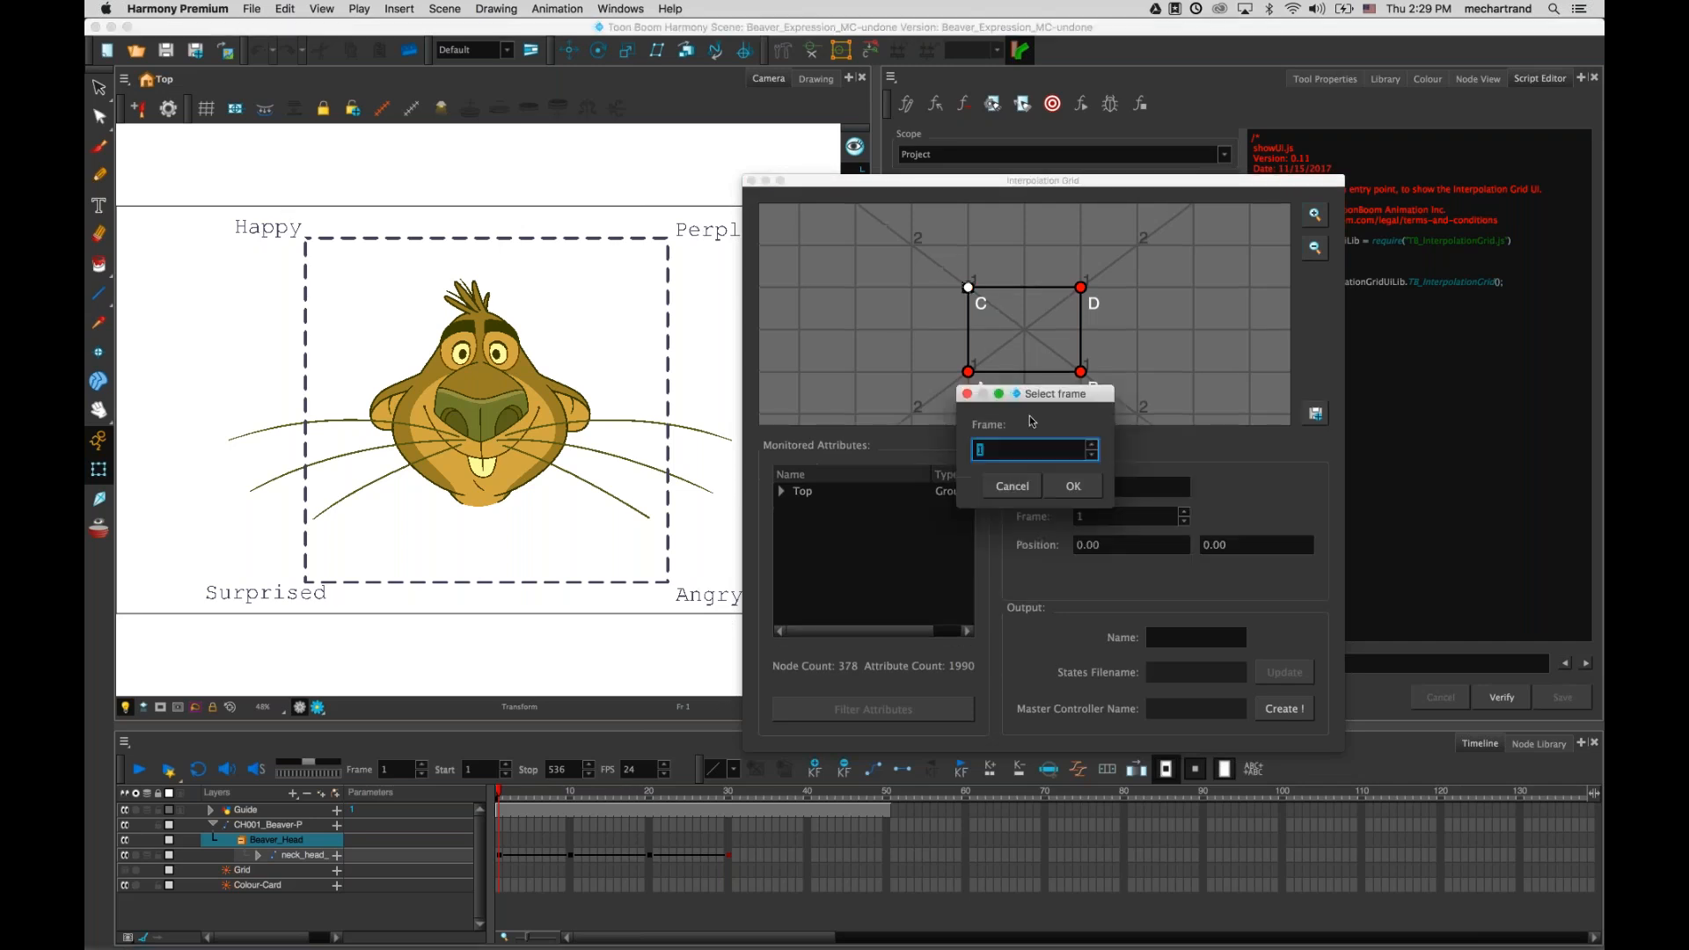
pyautogui.click(1073, 486)
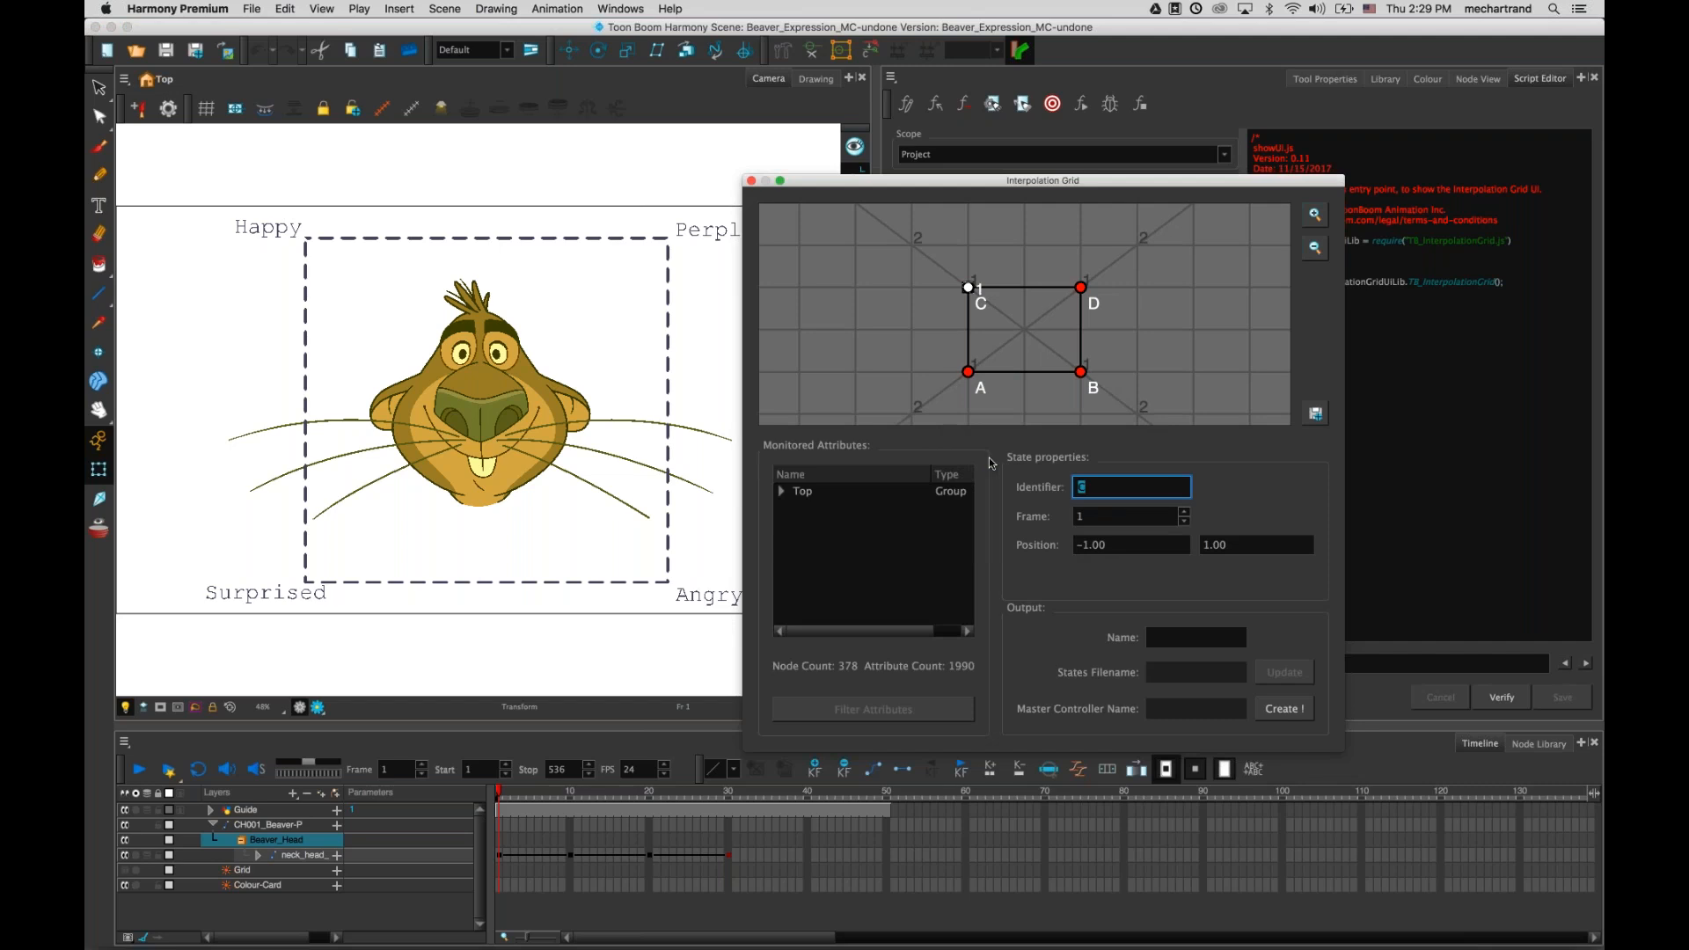
pyautogui.write('Happy')
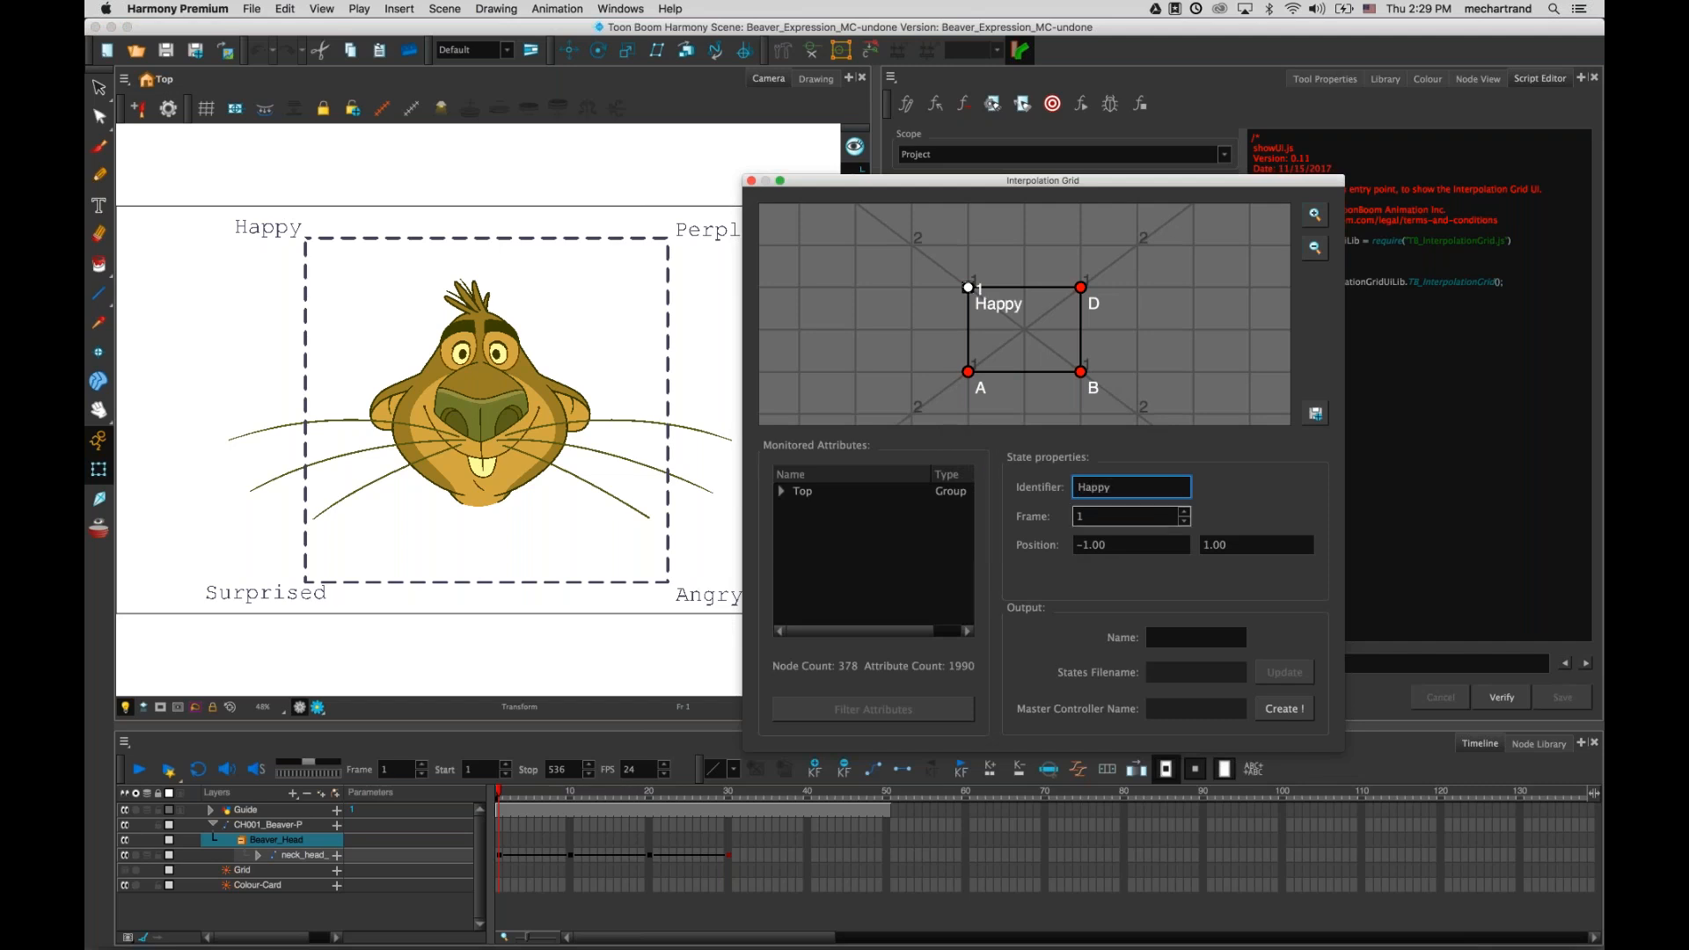
# - Assign frame 10 to grid point D, set its identifier to Perplex, and move the window clear of the Perplex label
pyautogui.click(572, 797)
pyautogui.click(572, 797)
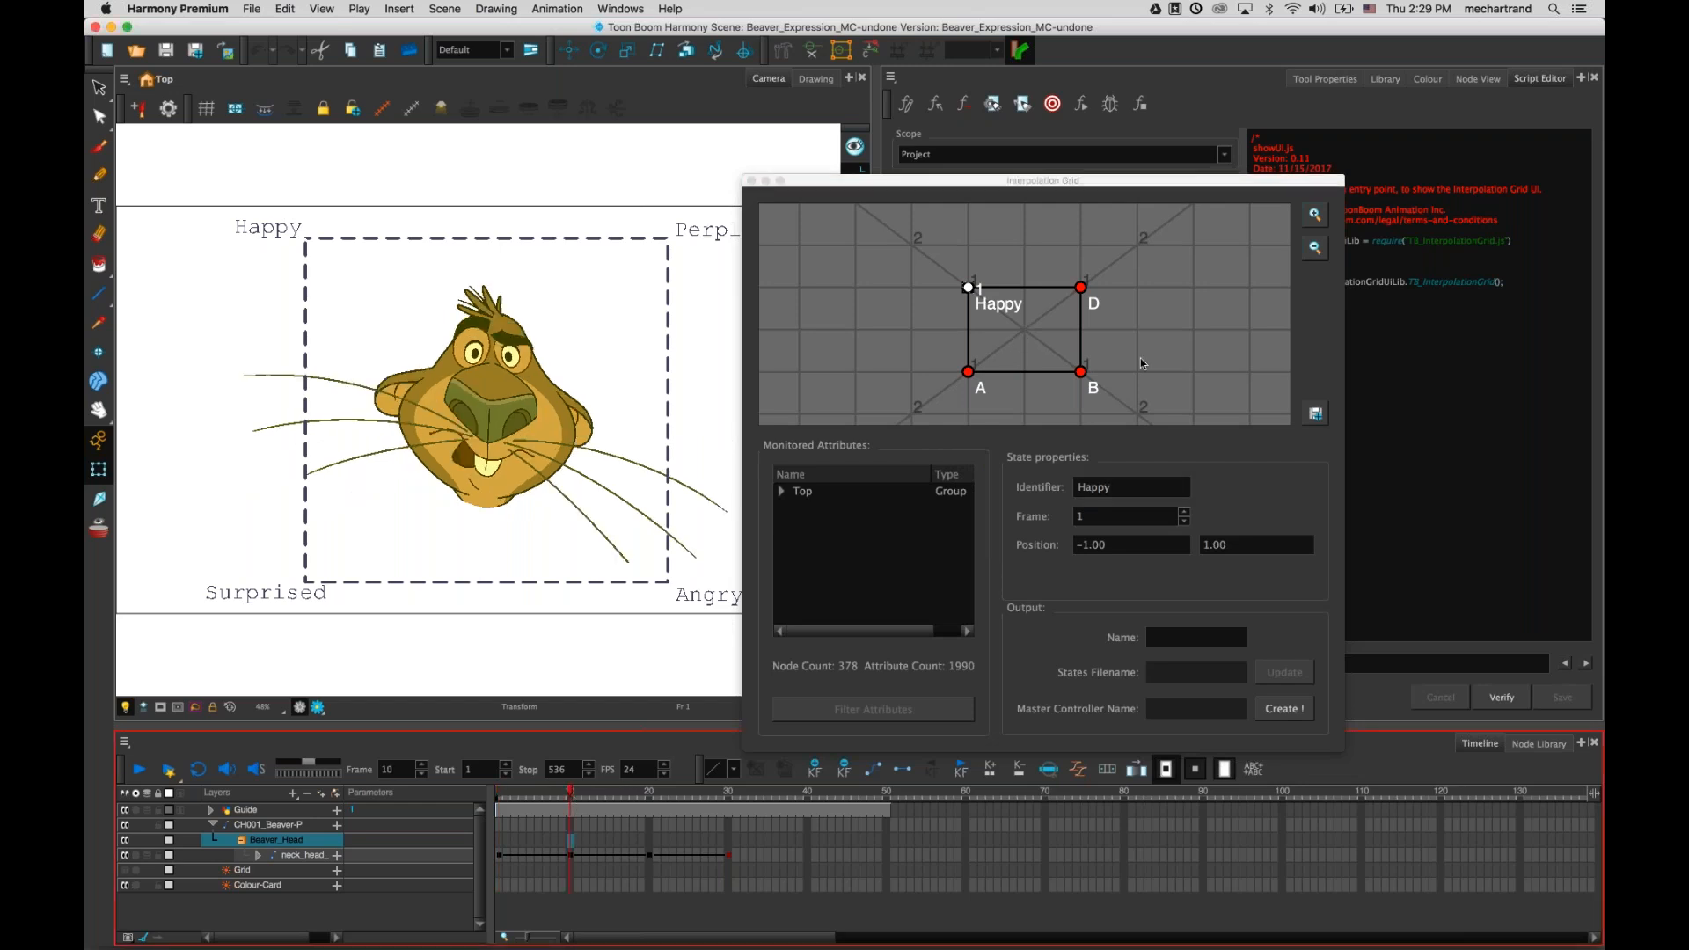
pyautogui.click(1081, 287)
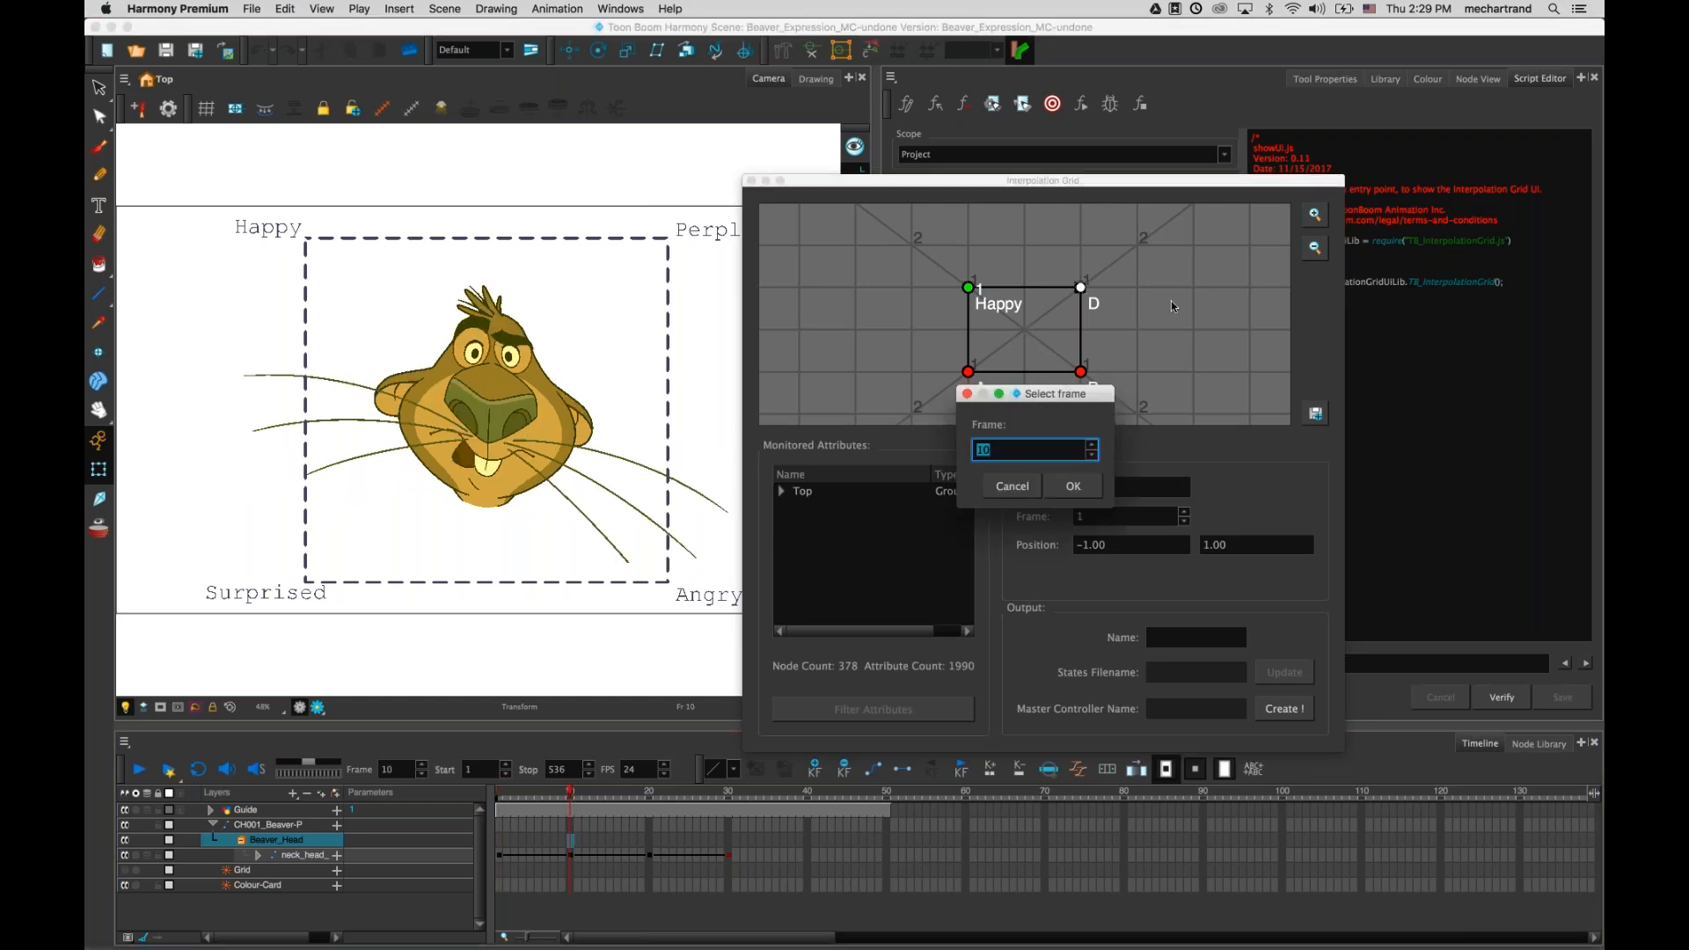
pyautogui.click(1075, 485)
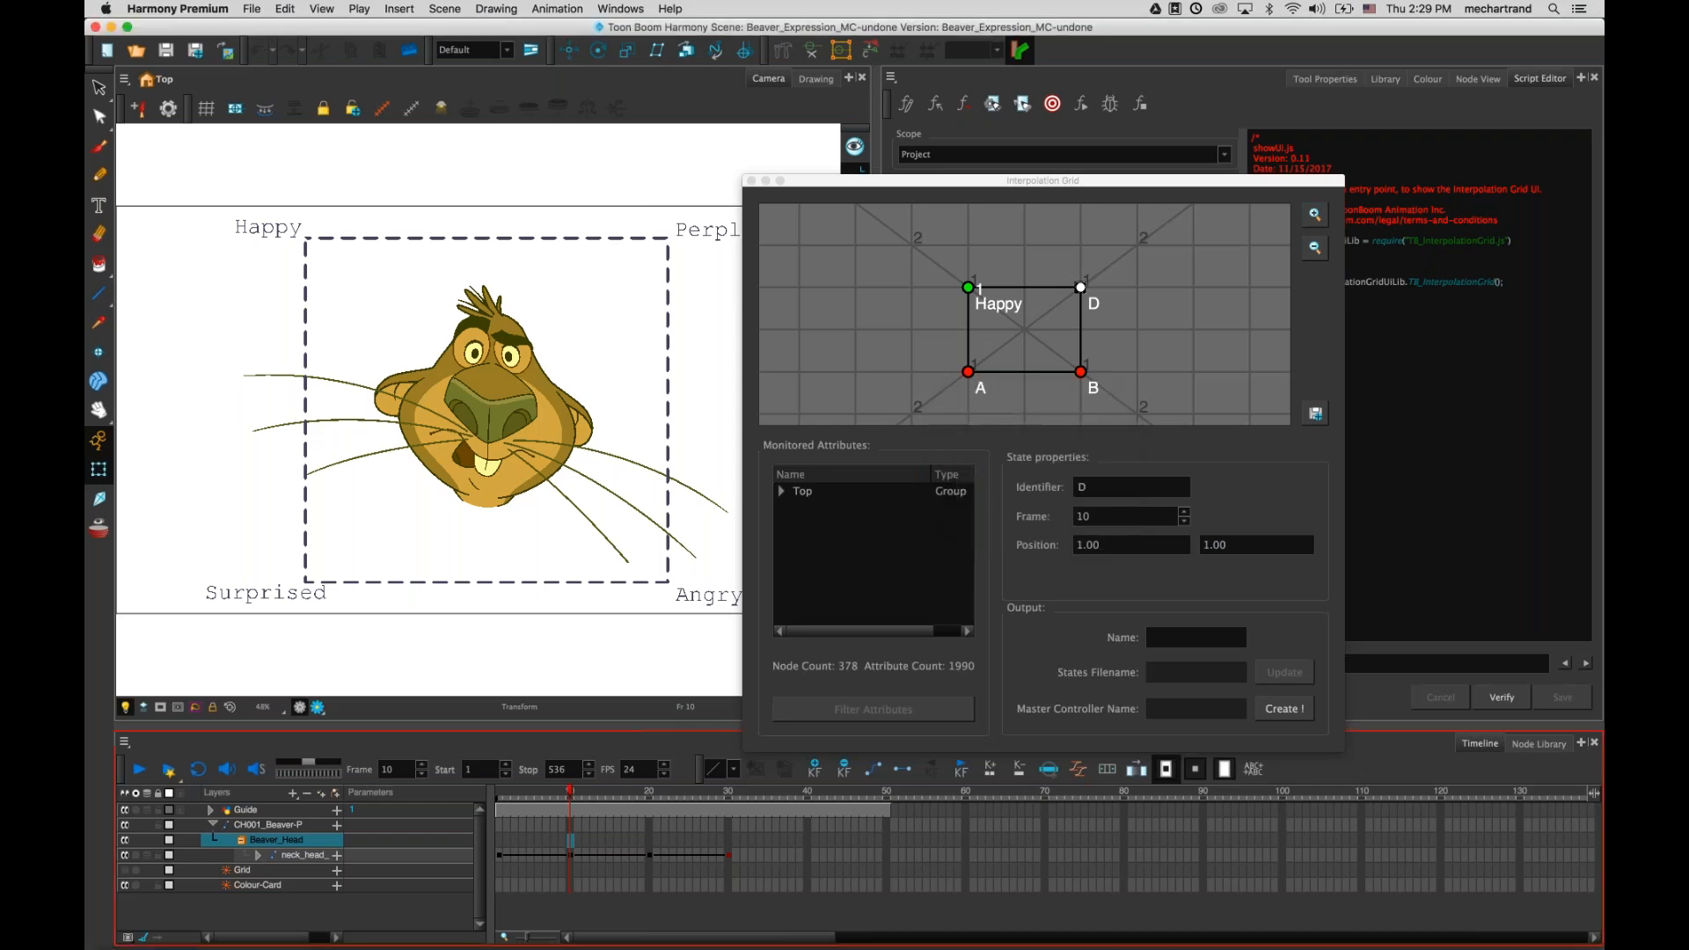
pyautogui.click(1099, 485)
pyautogui.write('Perplex')
pyautogui.moveTo(889, 184); pyautogui.dragTo(977, 190)
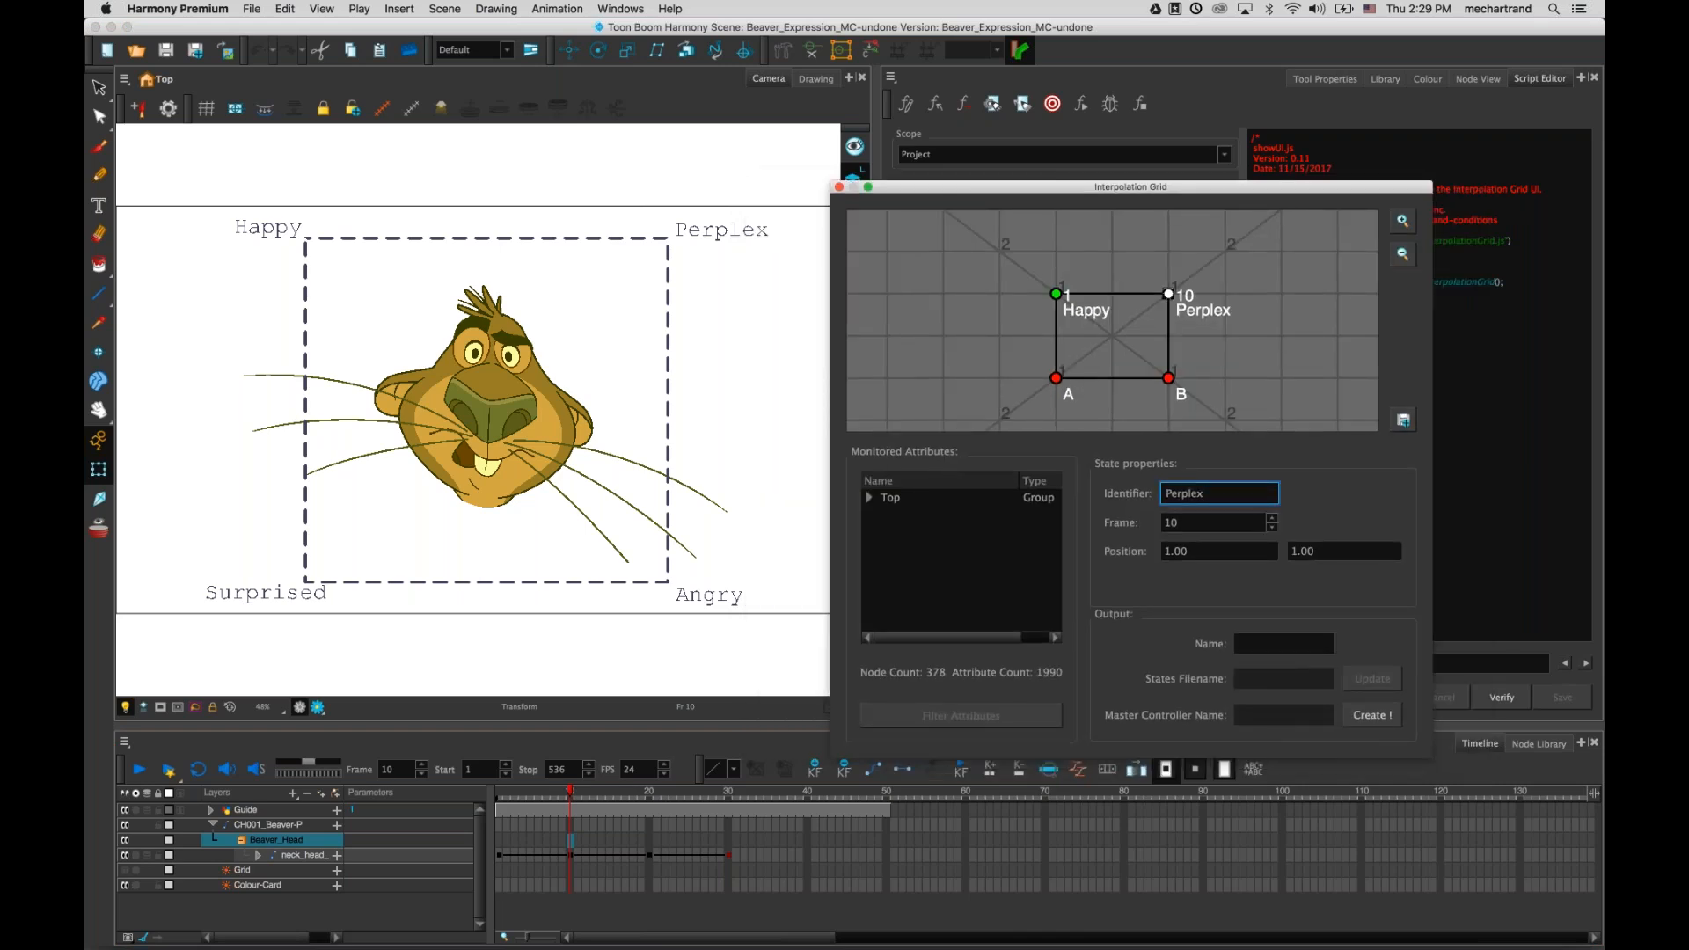
# - Assign frame 20 to grid point A and set its identifier to Suprised
pyautogui.click(649, 791)
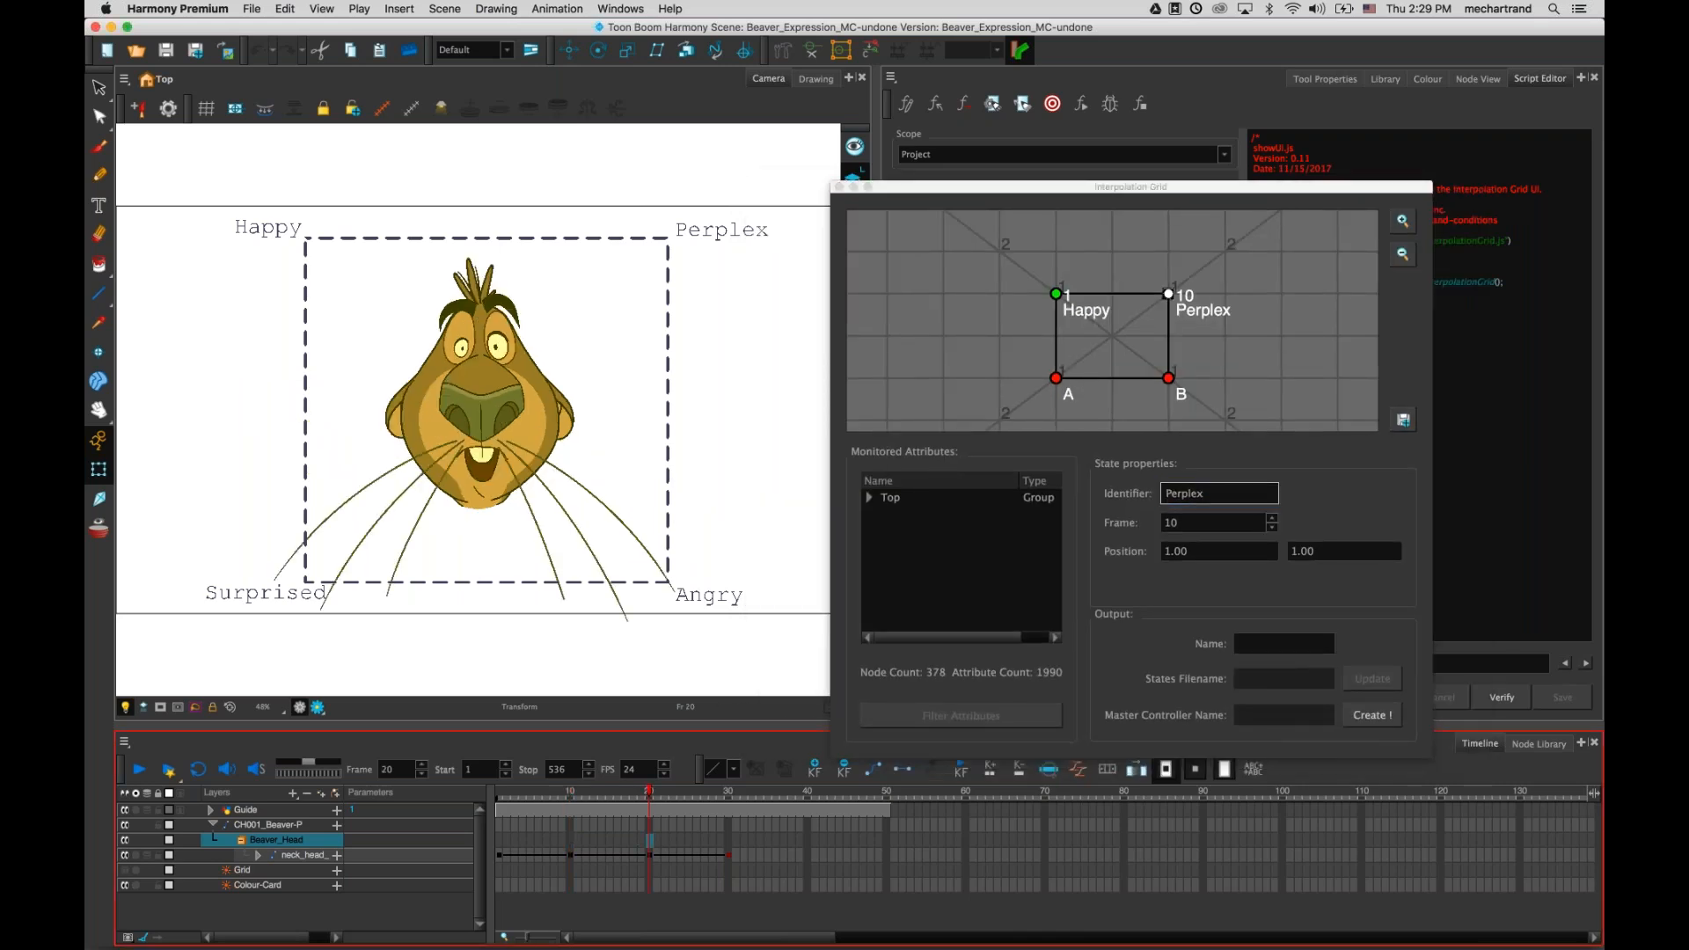
pyautogui.doubleClick(1055, 378)
pyautogui.click(1101, 493)
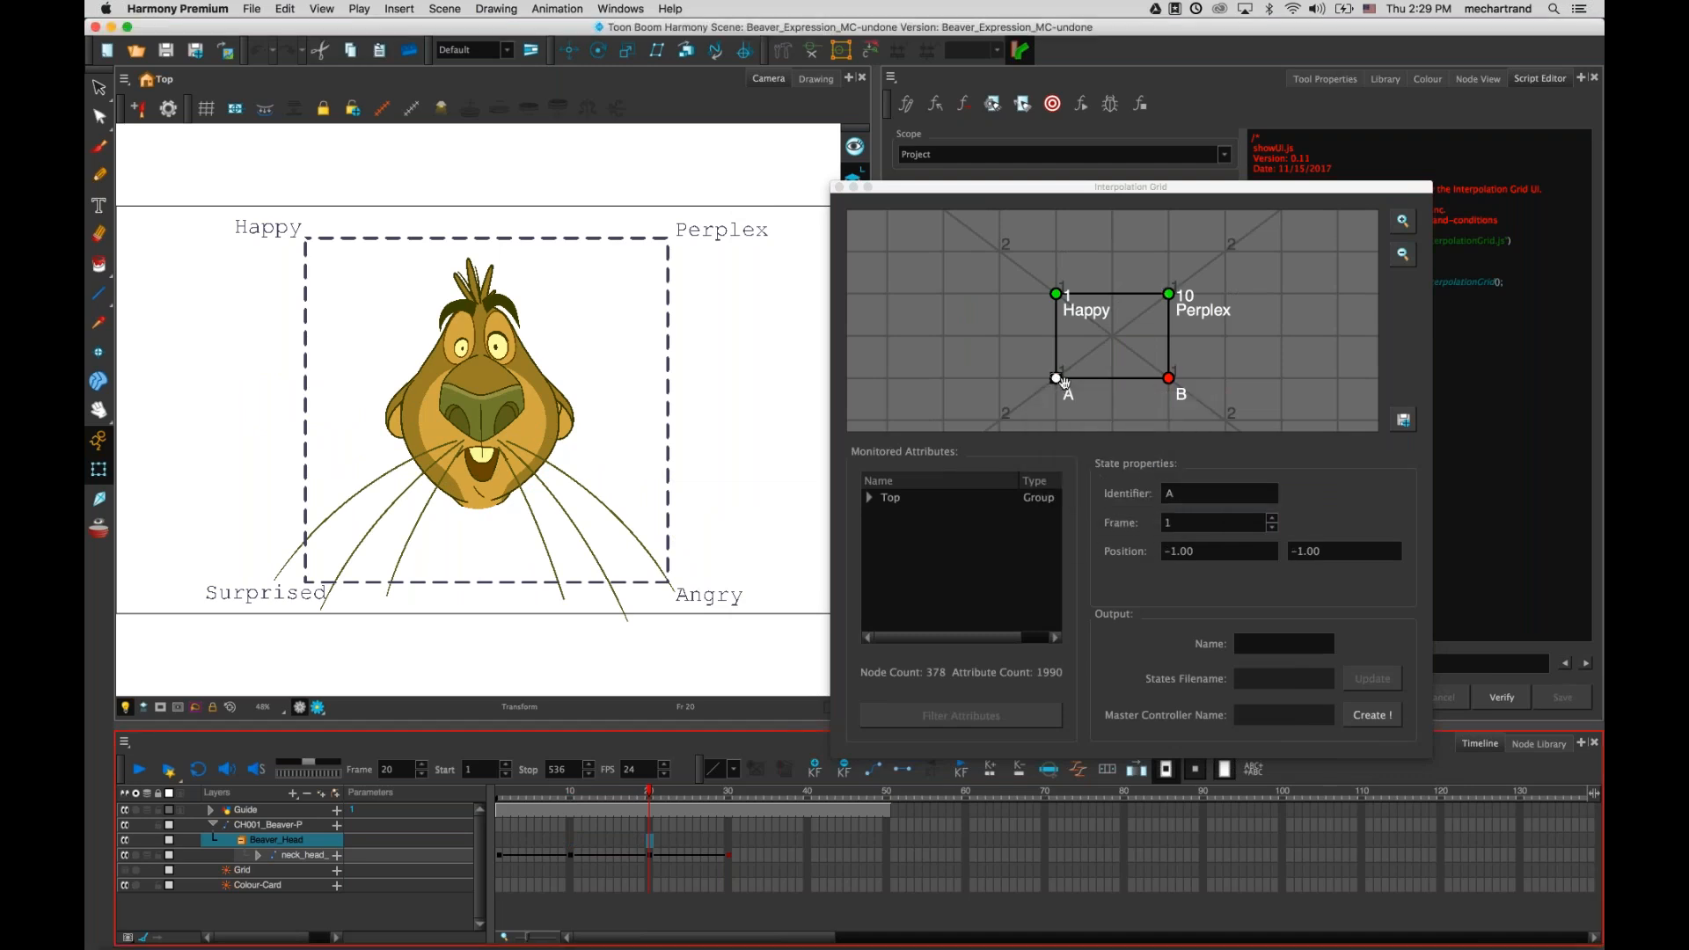
pyautogui.doubleClick(1219, 522)
pyautogui.write('20')
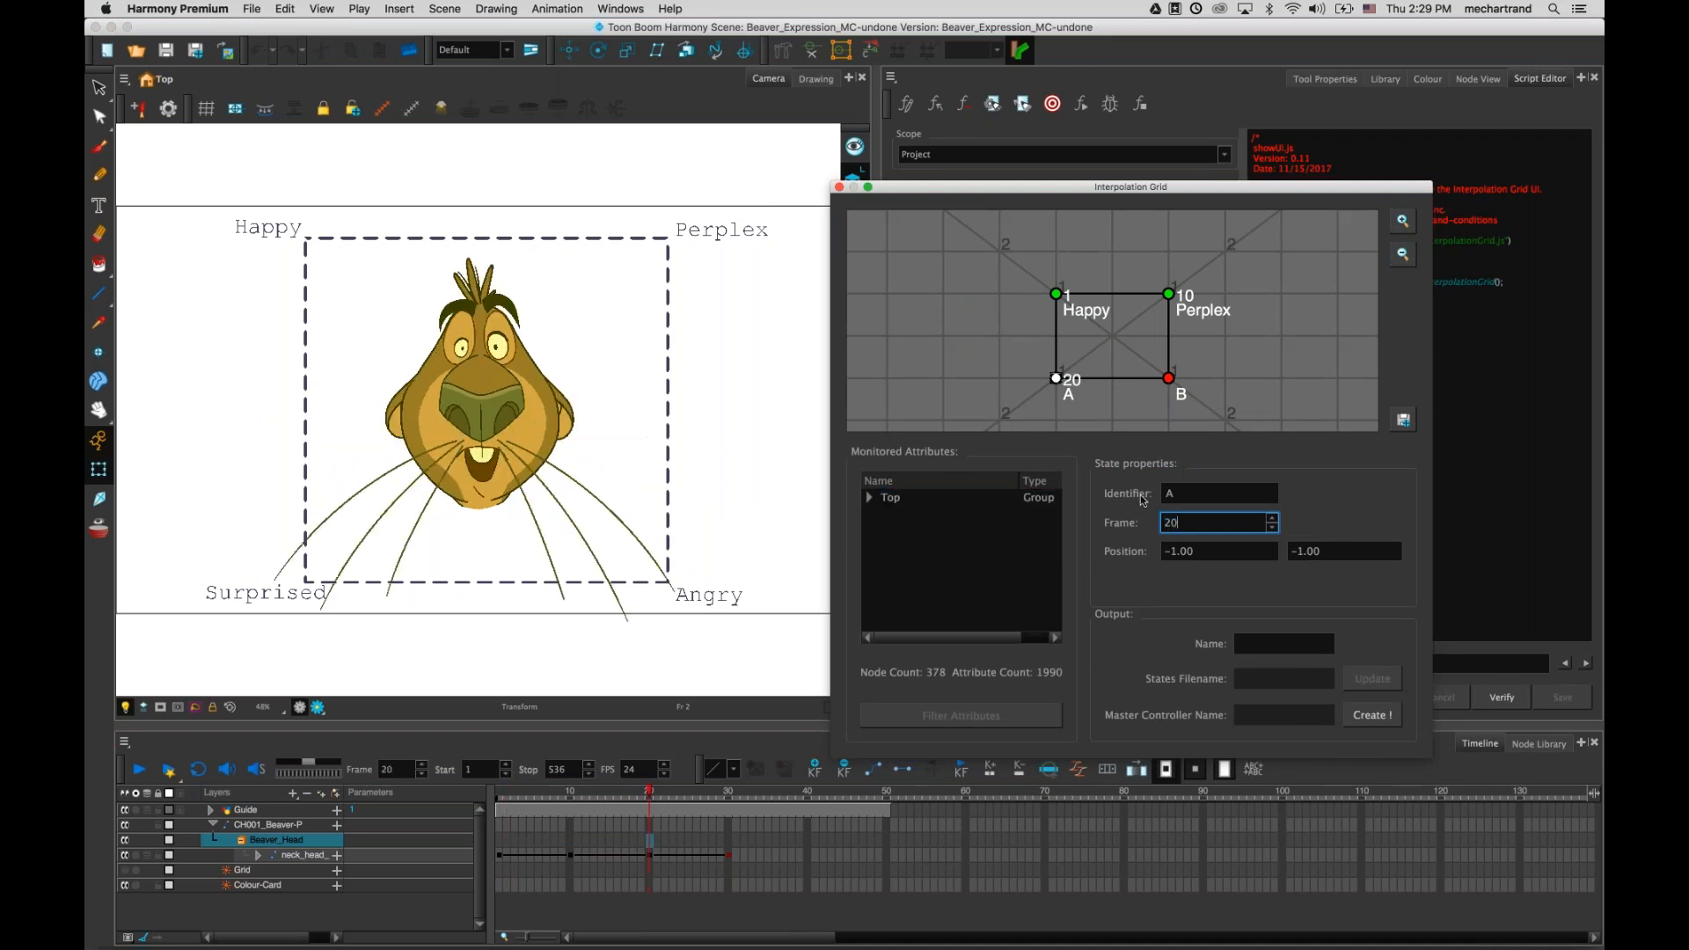
pyautogui.press('Return')
pyautogui.write('Su')
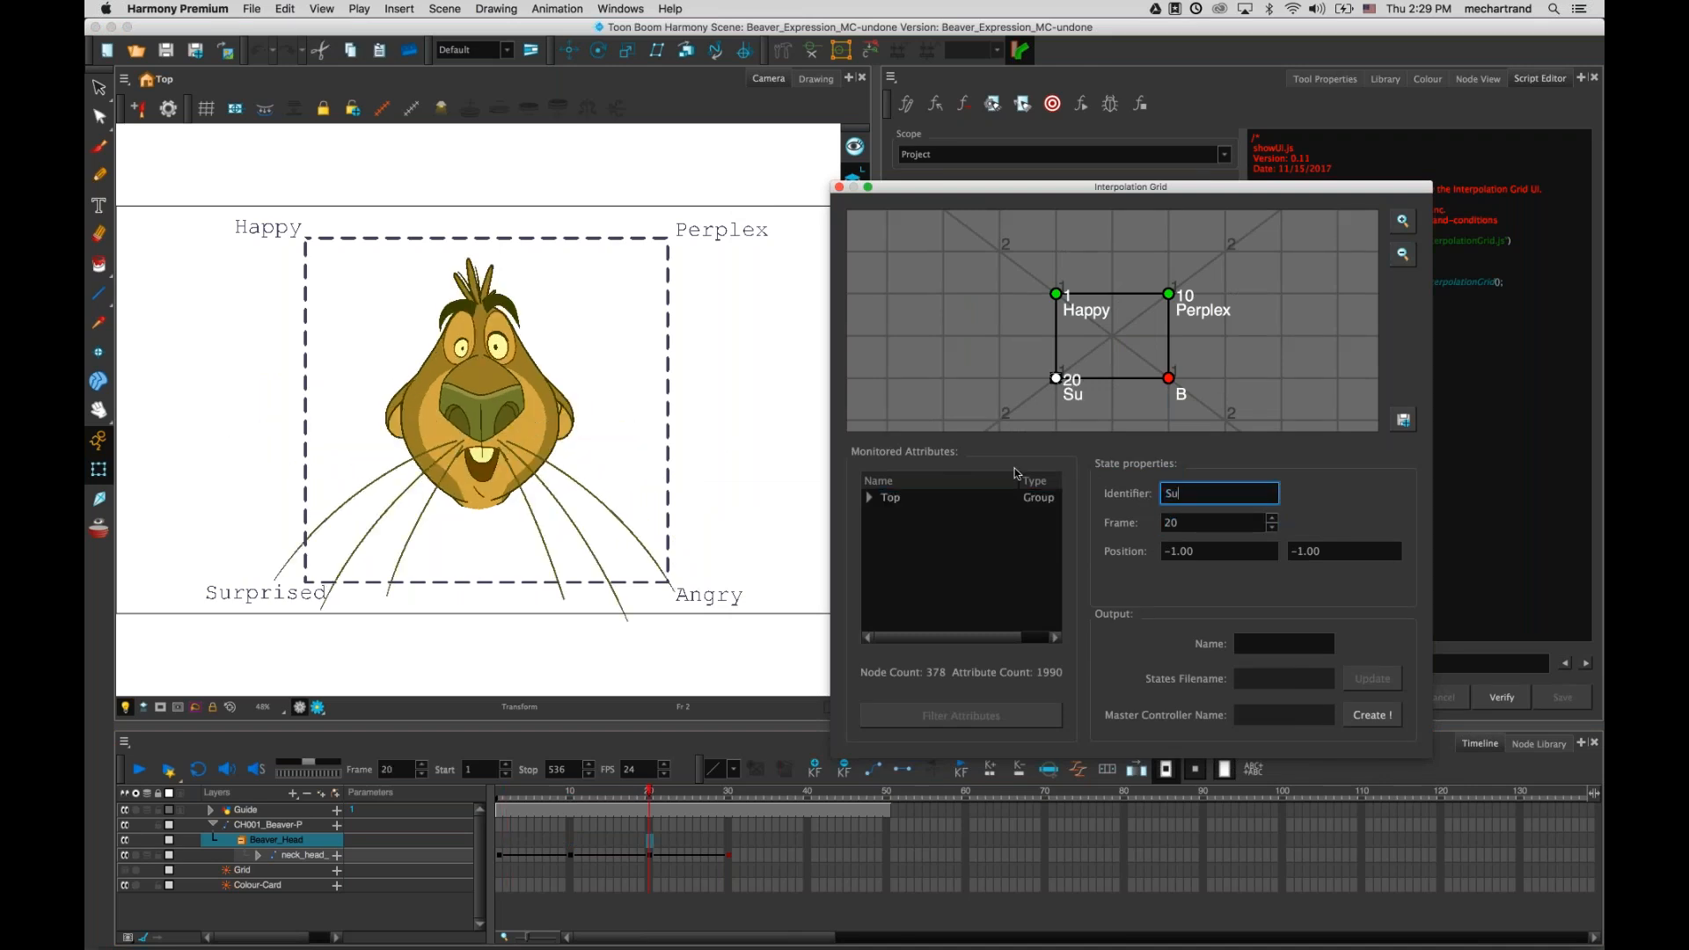
pyautogui.write('prised')
# - Assign frame 30 to grid point B and set its identifier to Angry
pyautogui.click(1169, 376)
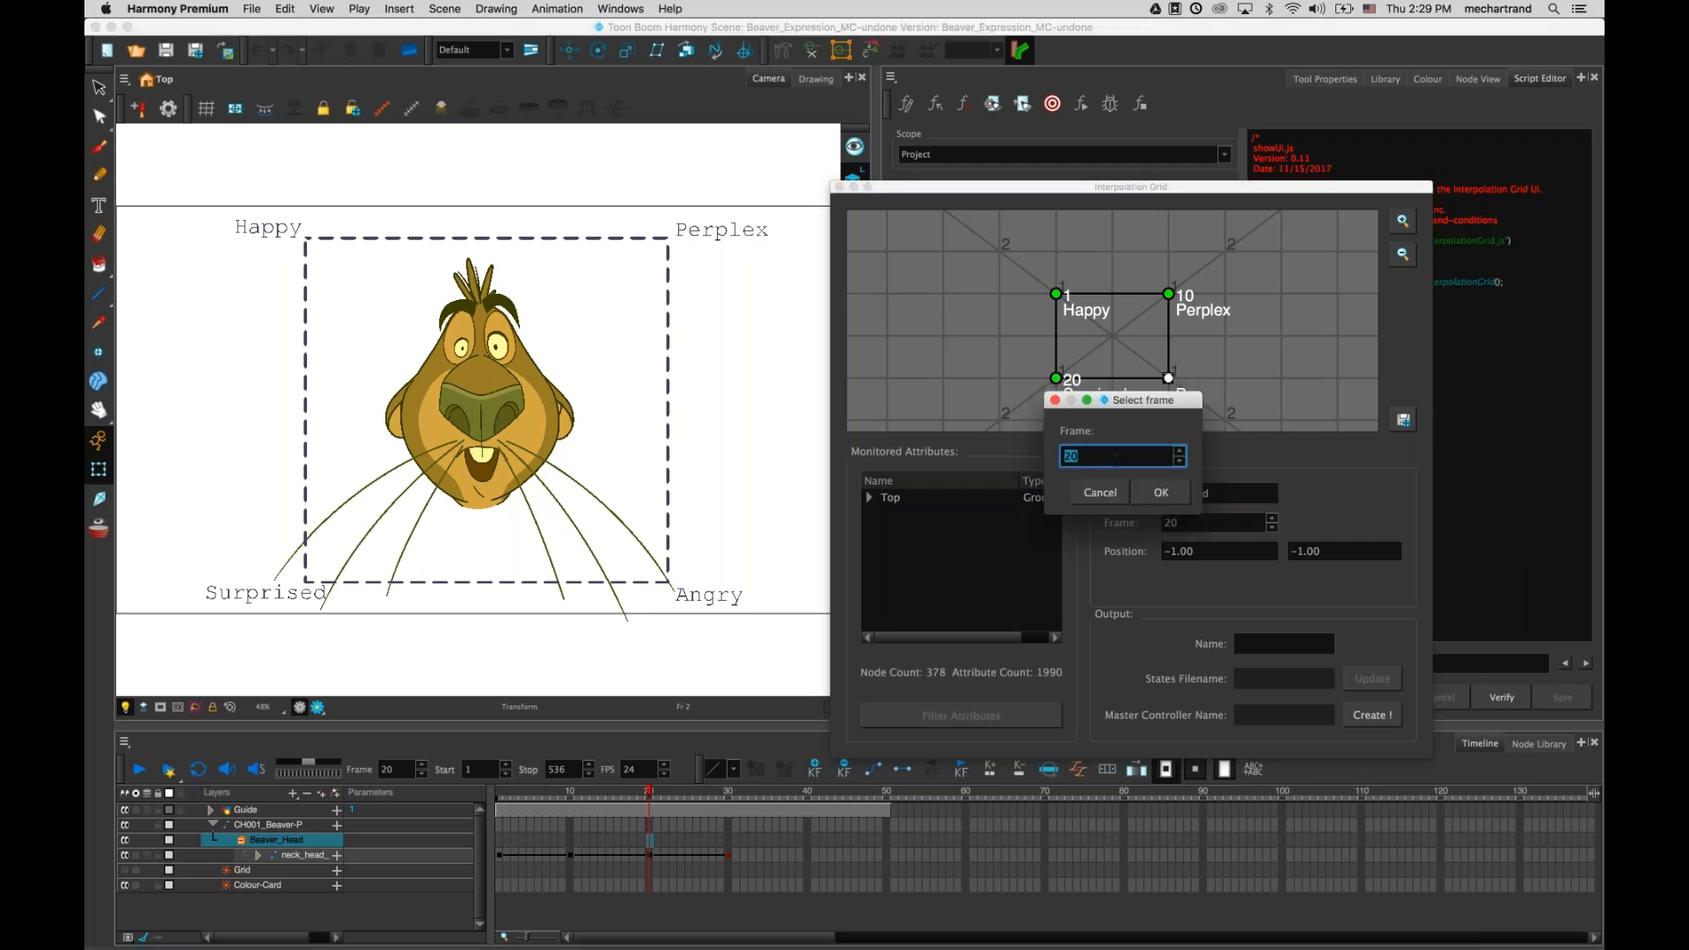
pyautogui.write('30')
pyautogui.click(1163, 494)
pyautogui.press('BackSpace')
pyautogui.write('Angry')
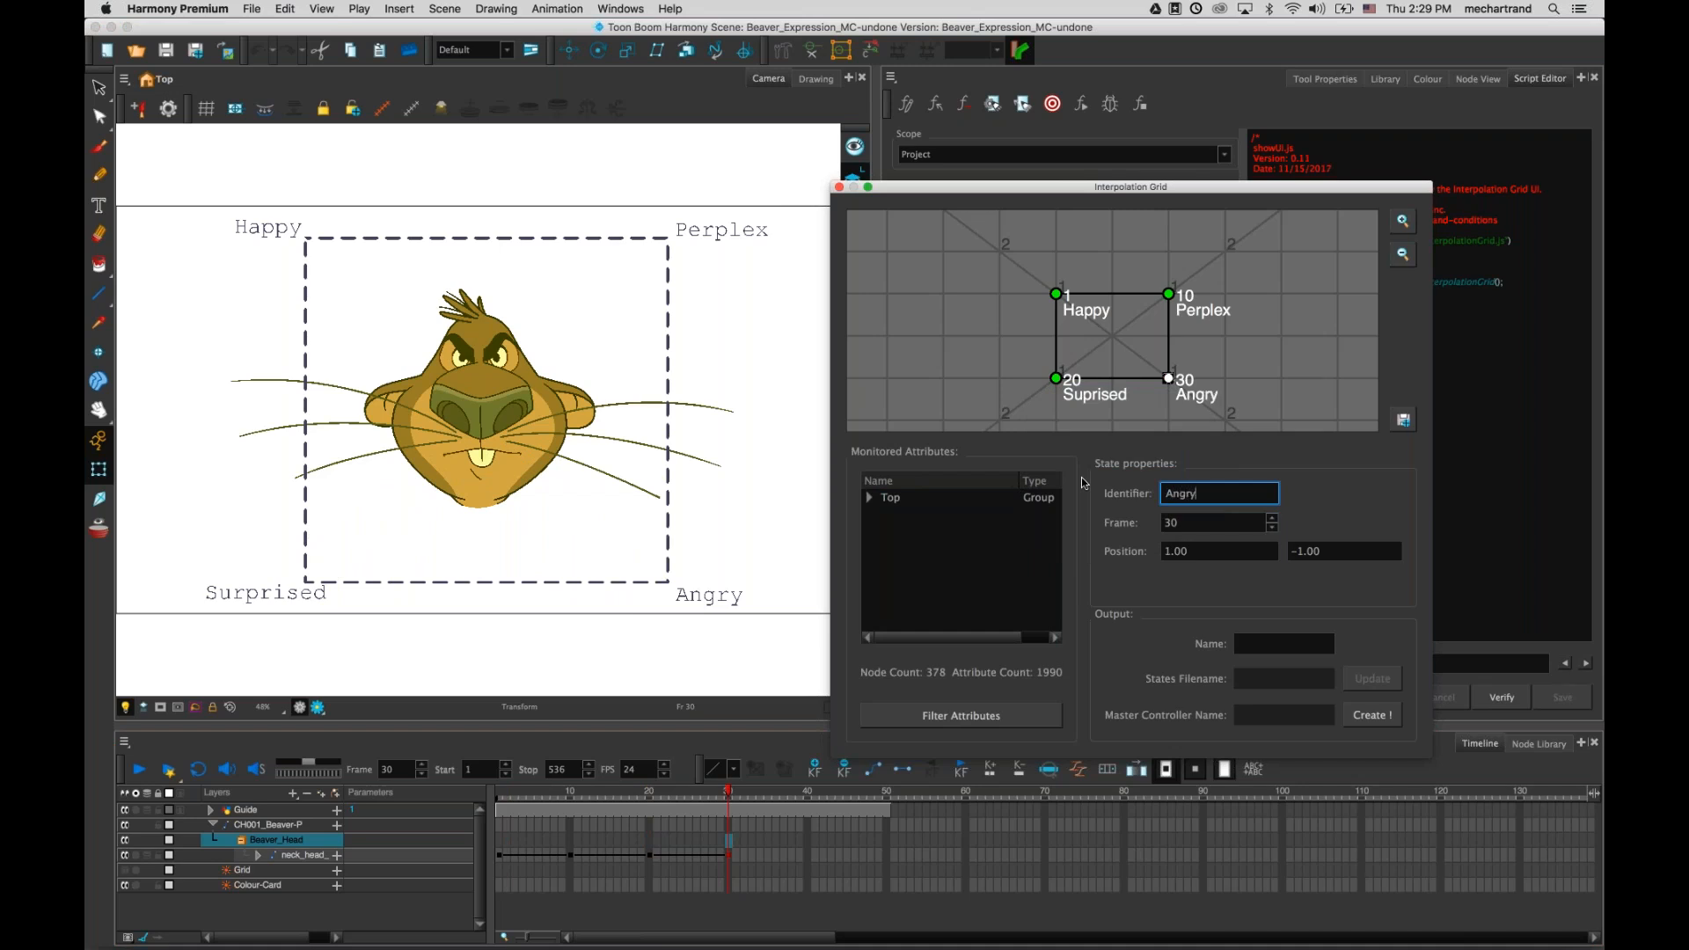
# - Enable the Grid node in the node network to display the reference field grid over the beaver's head
pyautogui.click(1154, 420)
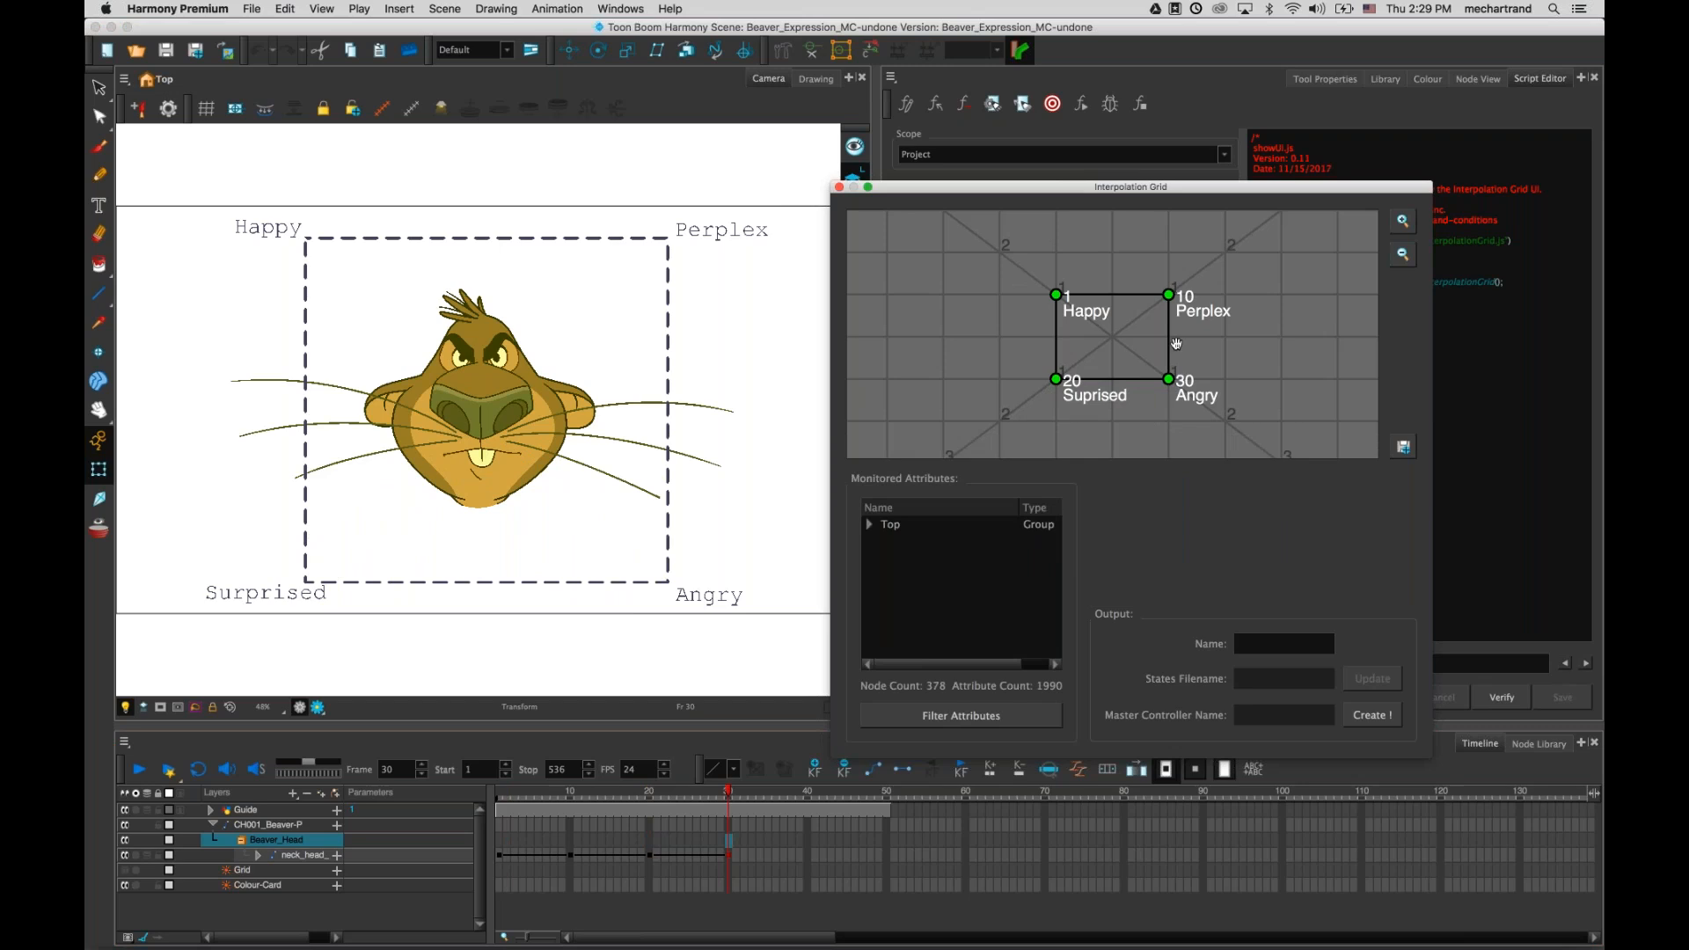
pyautogui.moveTo(1115, 345)
pyautogui.mouseDown()
pyautogui.moveTo(1067, 343)
pyautogui.moveTo(1088, 344)
pyautogui.mouseUp()
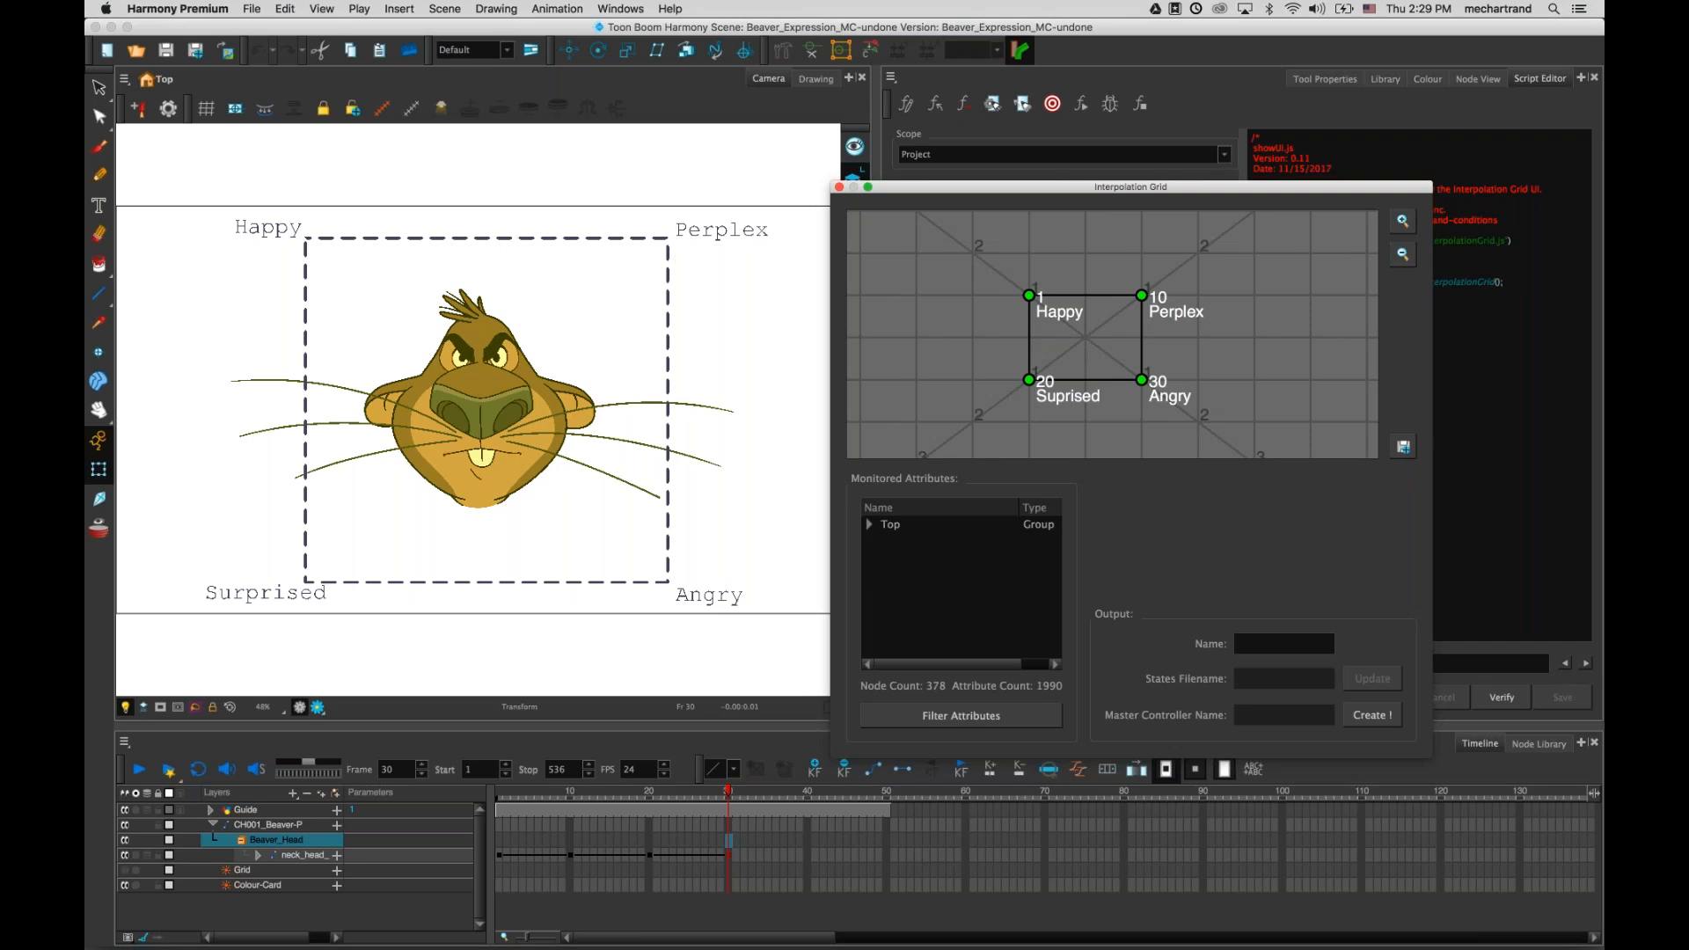
pyautogui.moveTo(1047, 188); pyautogui.dragTo(712, 209)
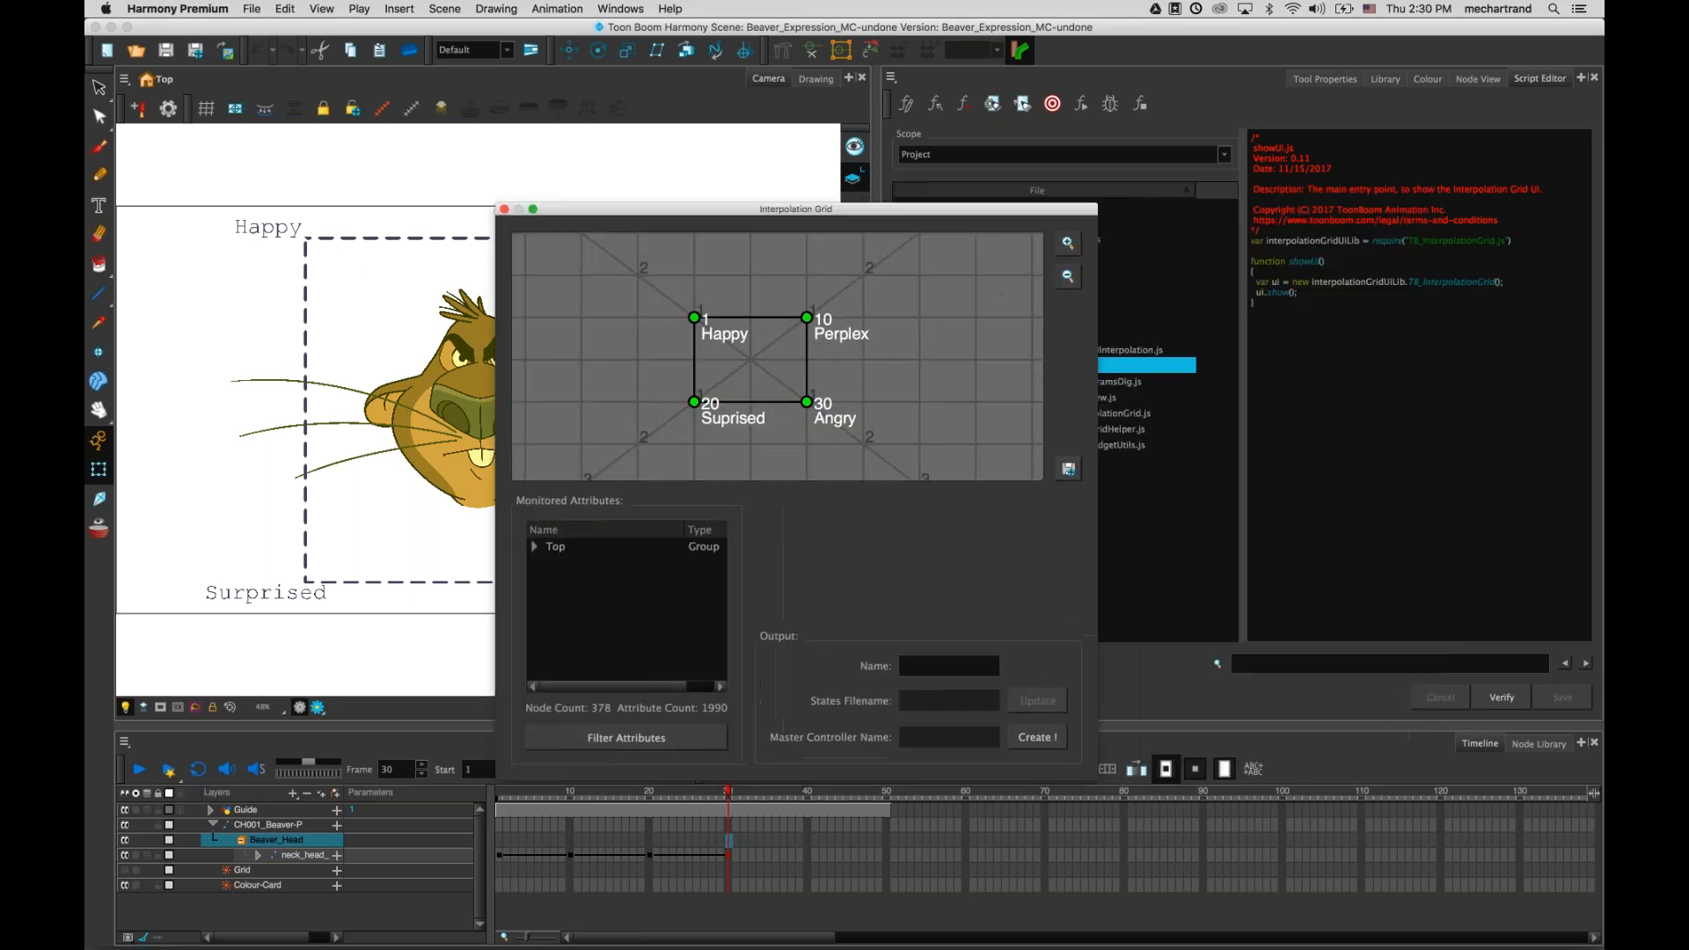
pyautogui.click(1481, 80)
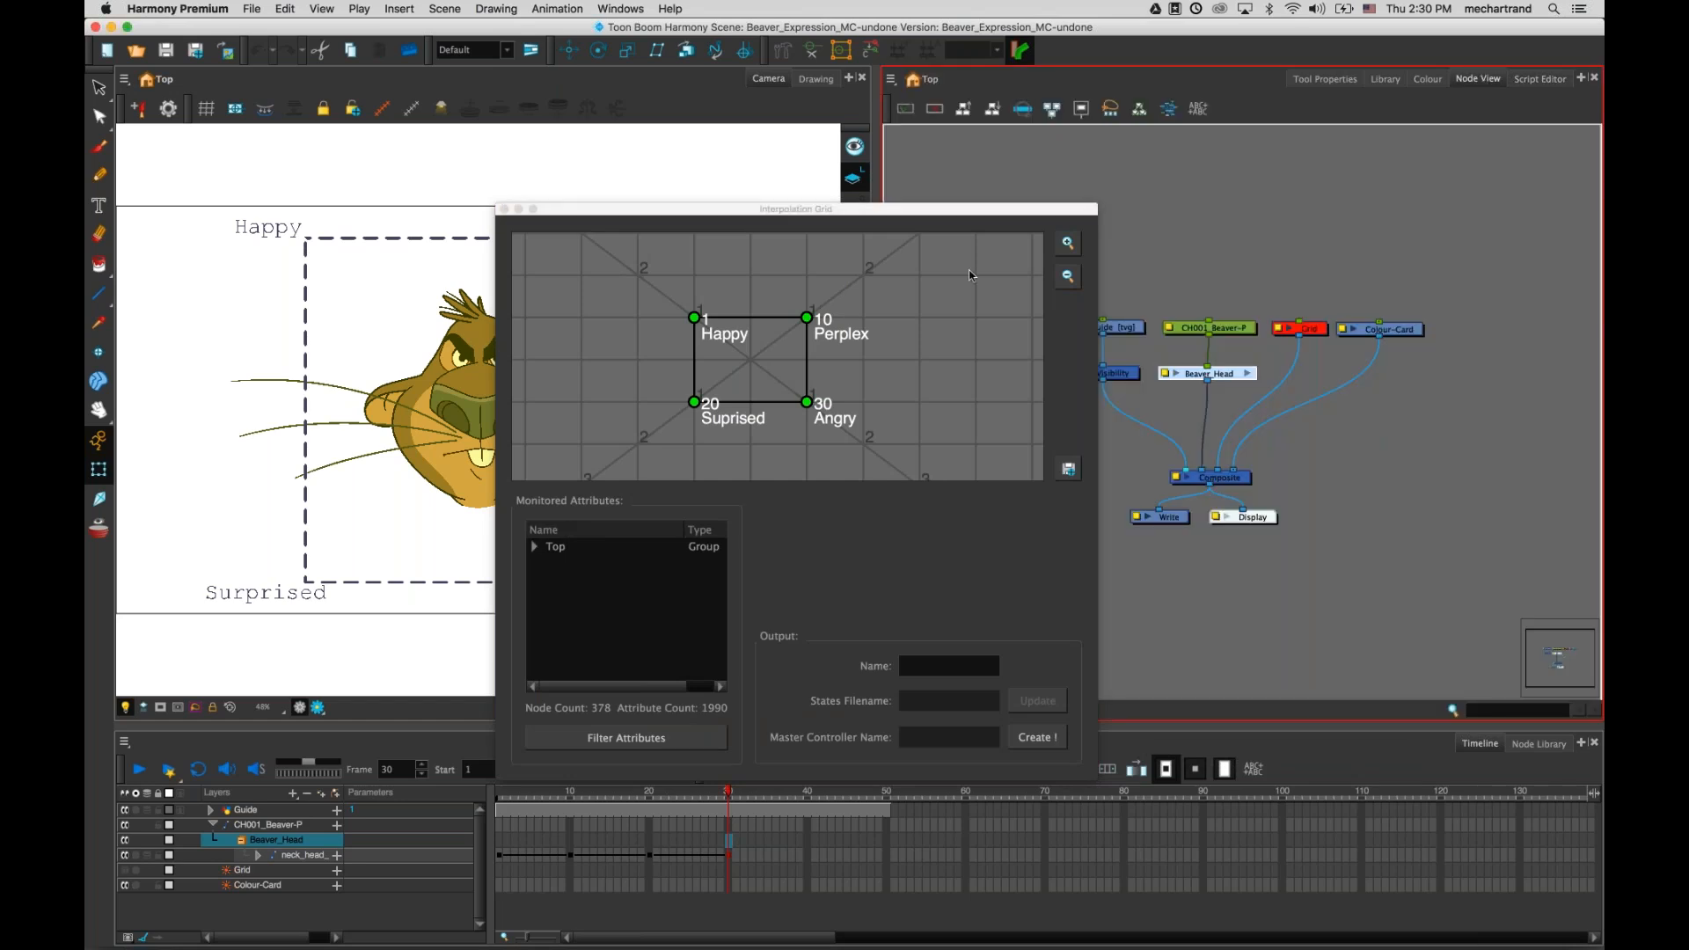
pyautogui.moveTo(951, 214); pyautogui.dragTo(1077, 259)
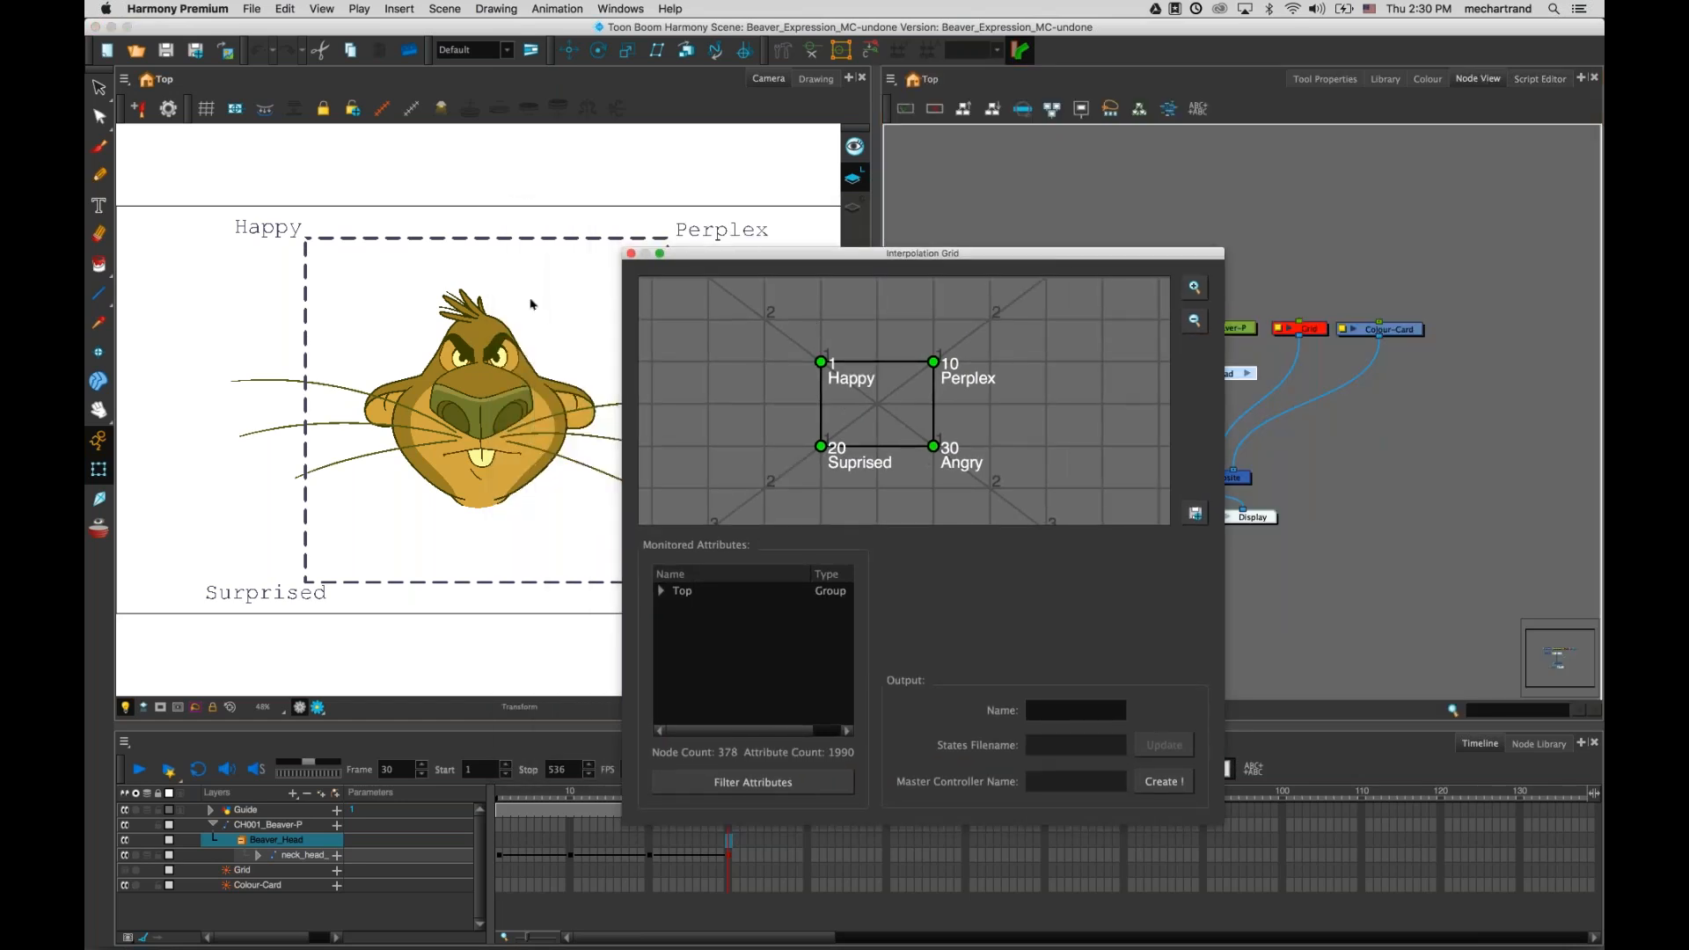
pyautogui.click(1309, 332)
pyautogui.press('a')
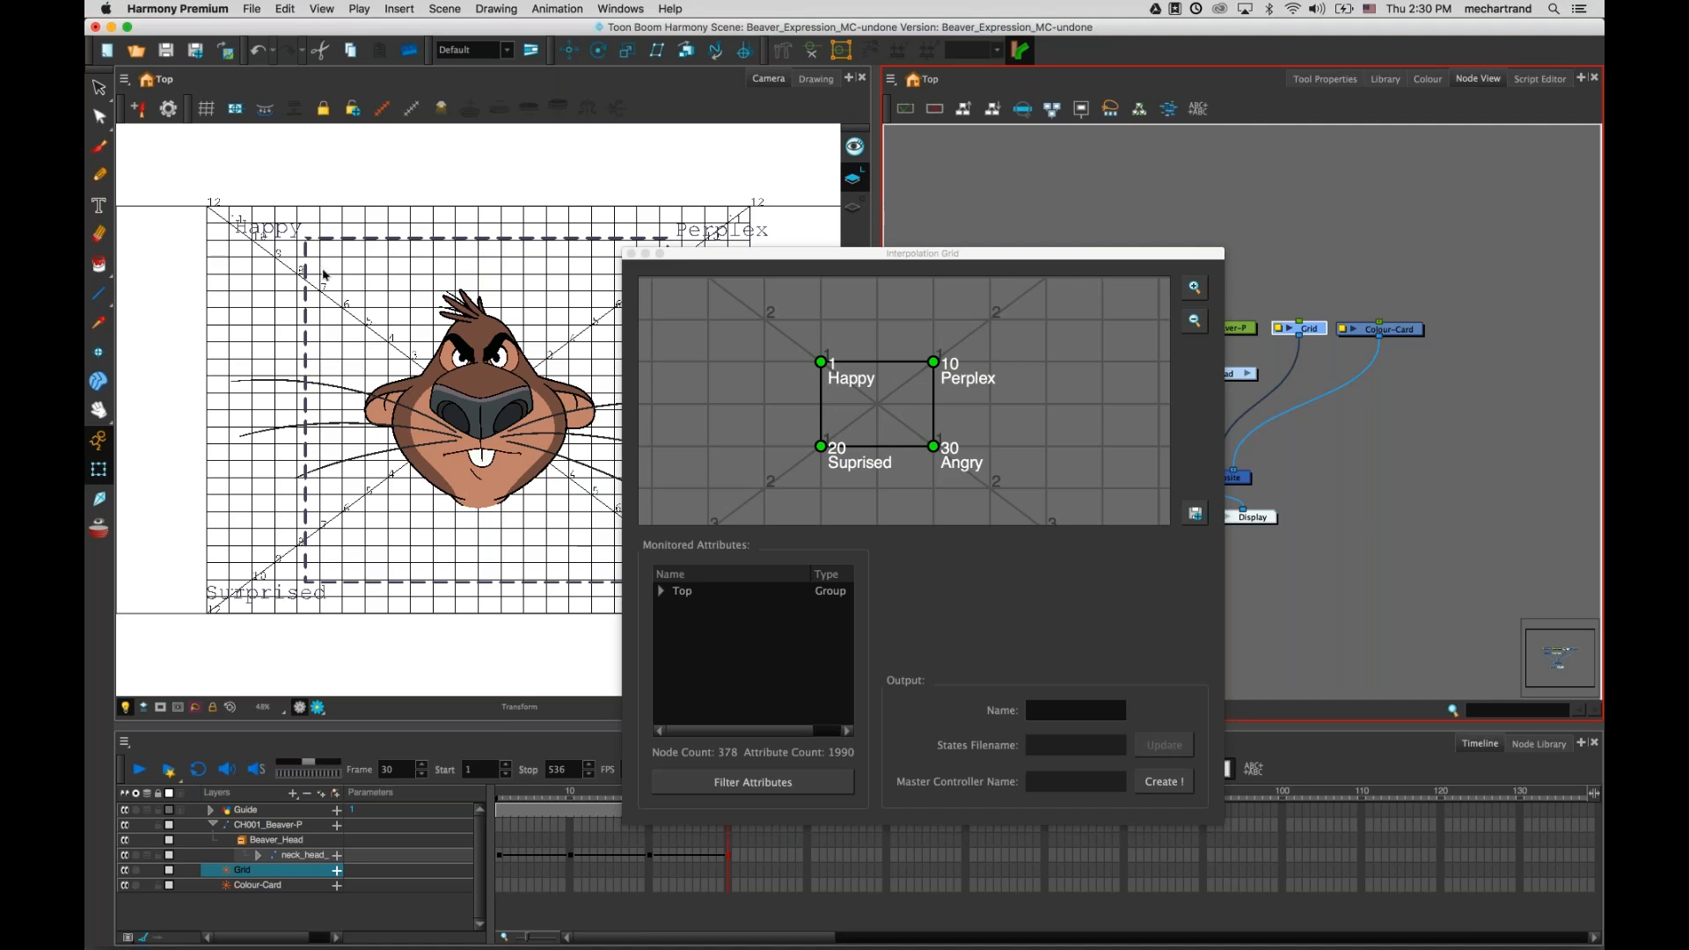
# - Set the position of the Happy grid point to -7, 9
pyautogui.click(821, 361)
pyautogui.doubleClick(1039, 611)
pyautogui.write('-7')
pyautogui.press('Tab')
pyautogui.write('9')
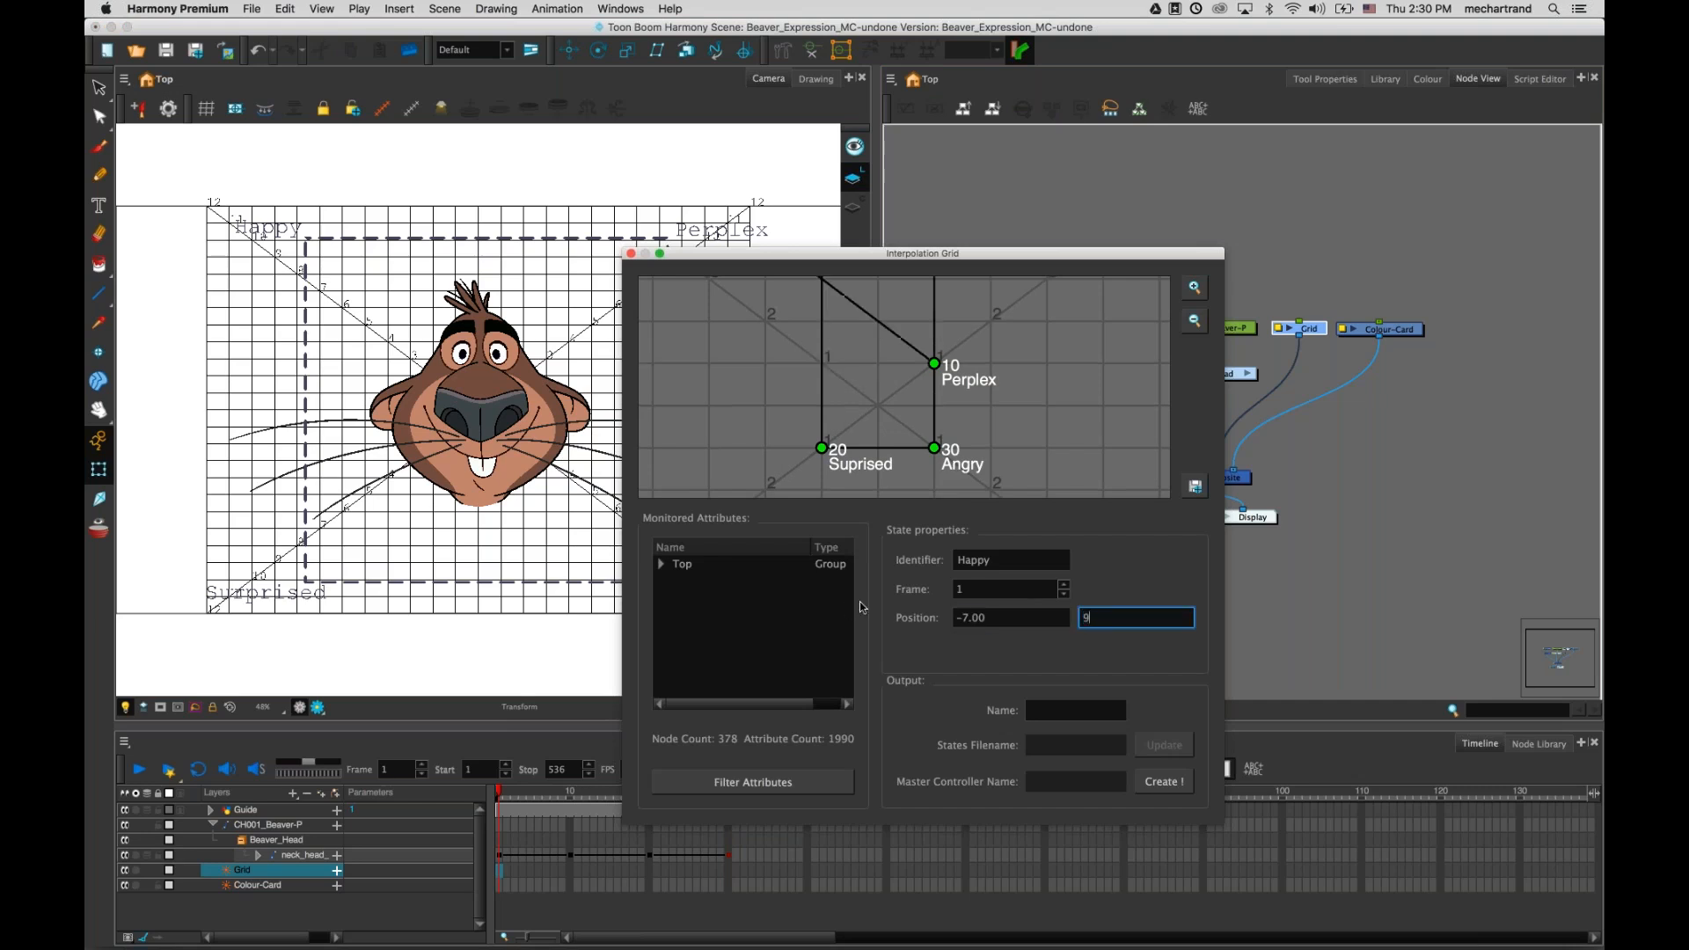
# - Set the position of the Perplex grid point to 7, 9
pyautogui.click(934, 363)
pyautogui.moveTo(877, 255); pyautogui.dragTo(1018, 274)
pyautogui.click(1106, 637)
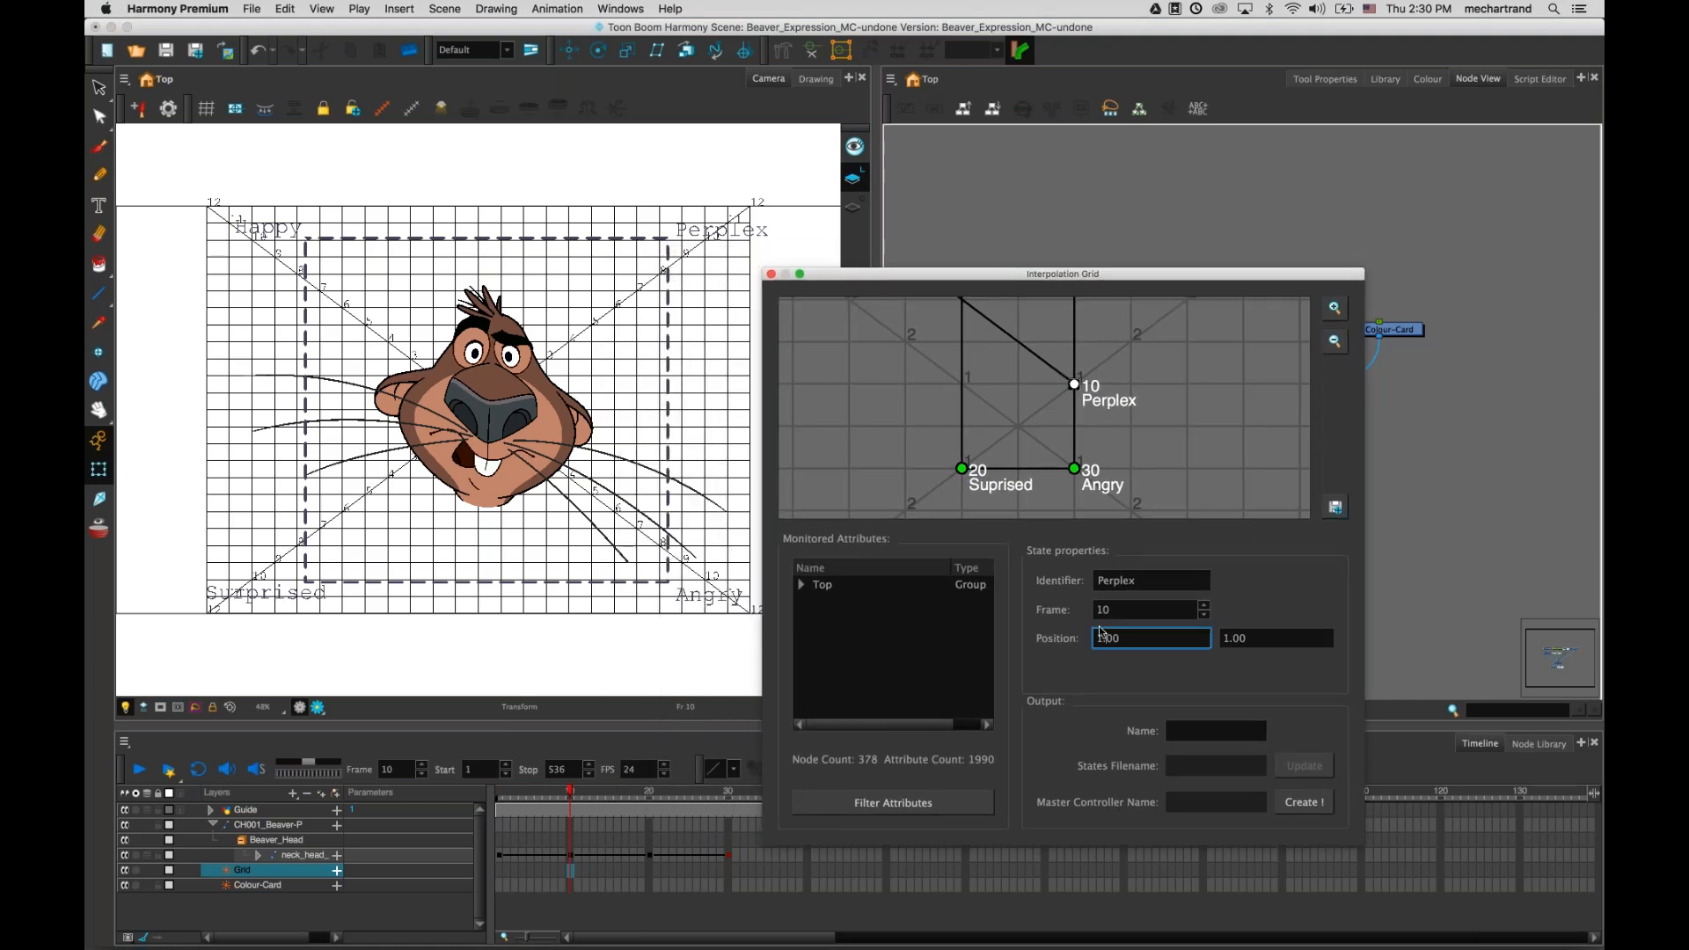
pyautogui.moveTo(1133, 637); pyautogui.dragTo(1094, 637)
pyautogui.write('7')
pyautogui.press('Tab')
pyautogui.write('9')
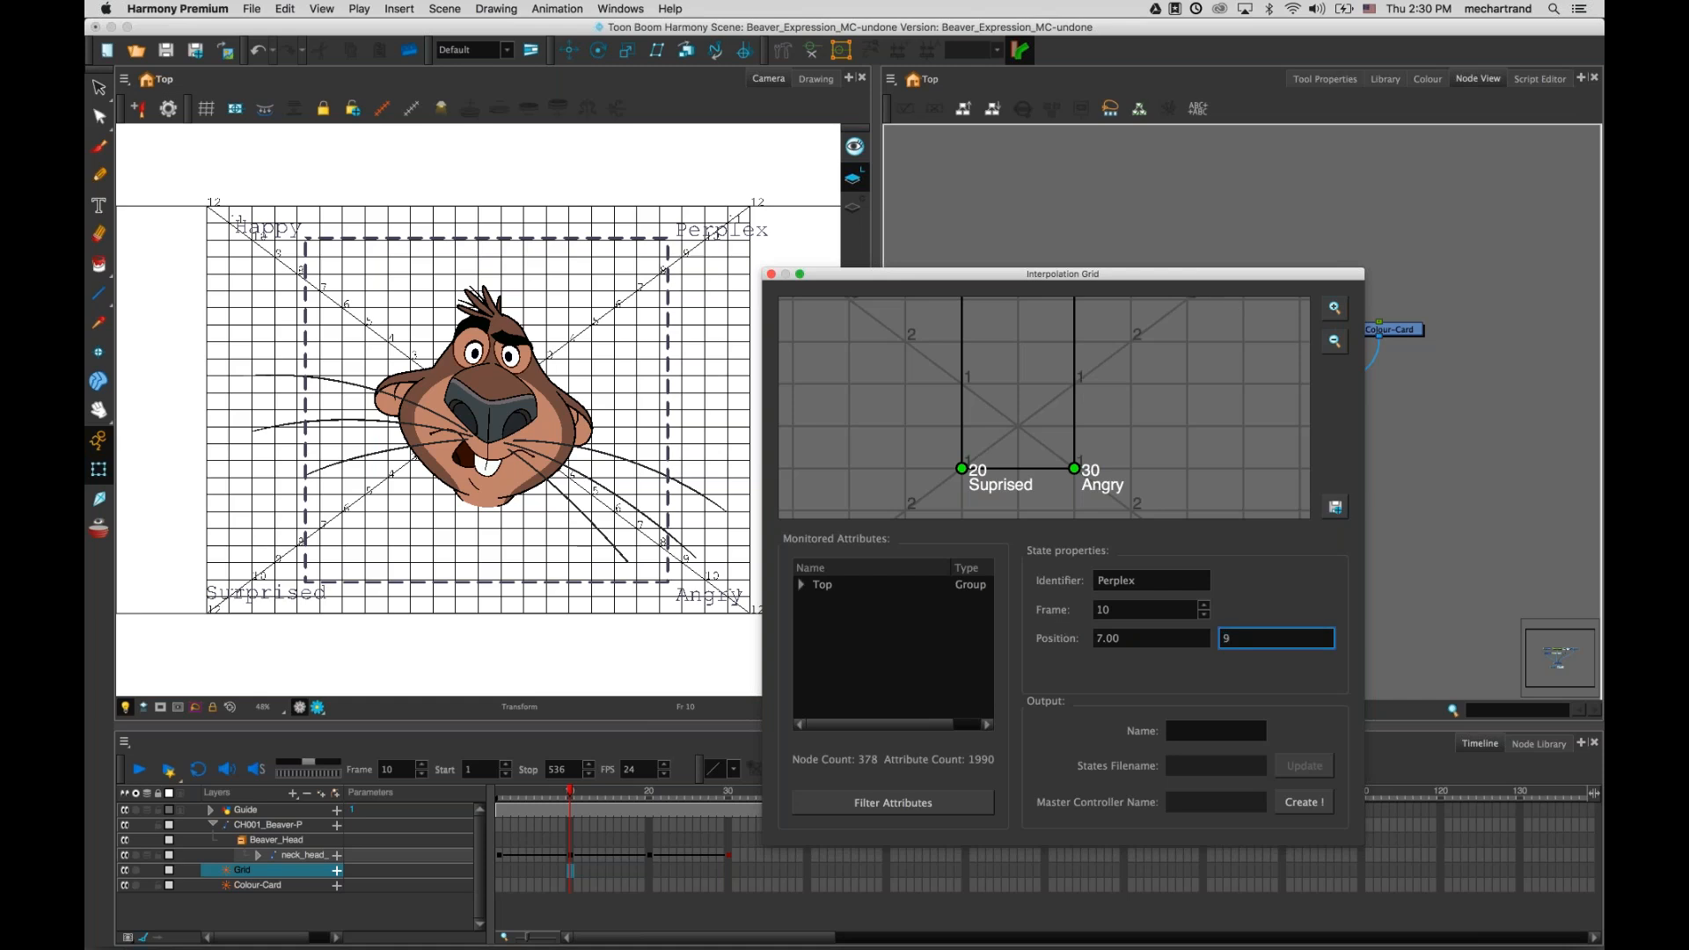
# - Set the position of the Suprised grid point to -7, -9
pyautogui.click(1334, 342)
pyautogui.click(1334, 342)
pyautogui.click(1331, 345)
pyautogui.moveTo(1191, 389); pyautogui.dragTo(1196, 429)
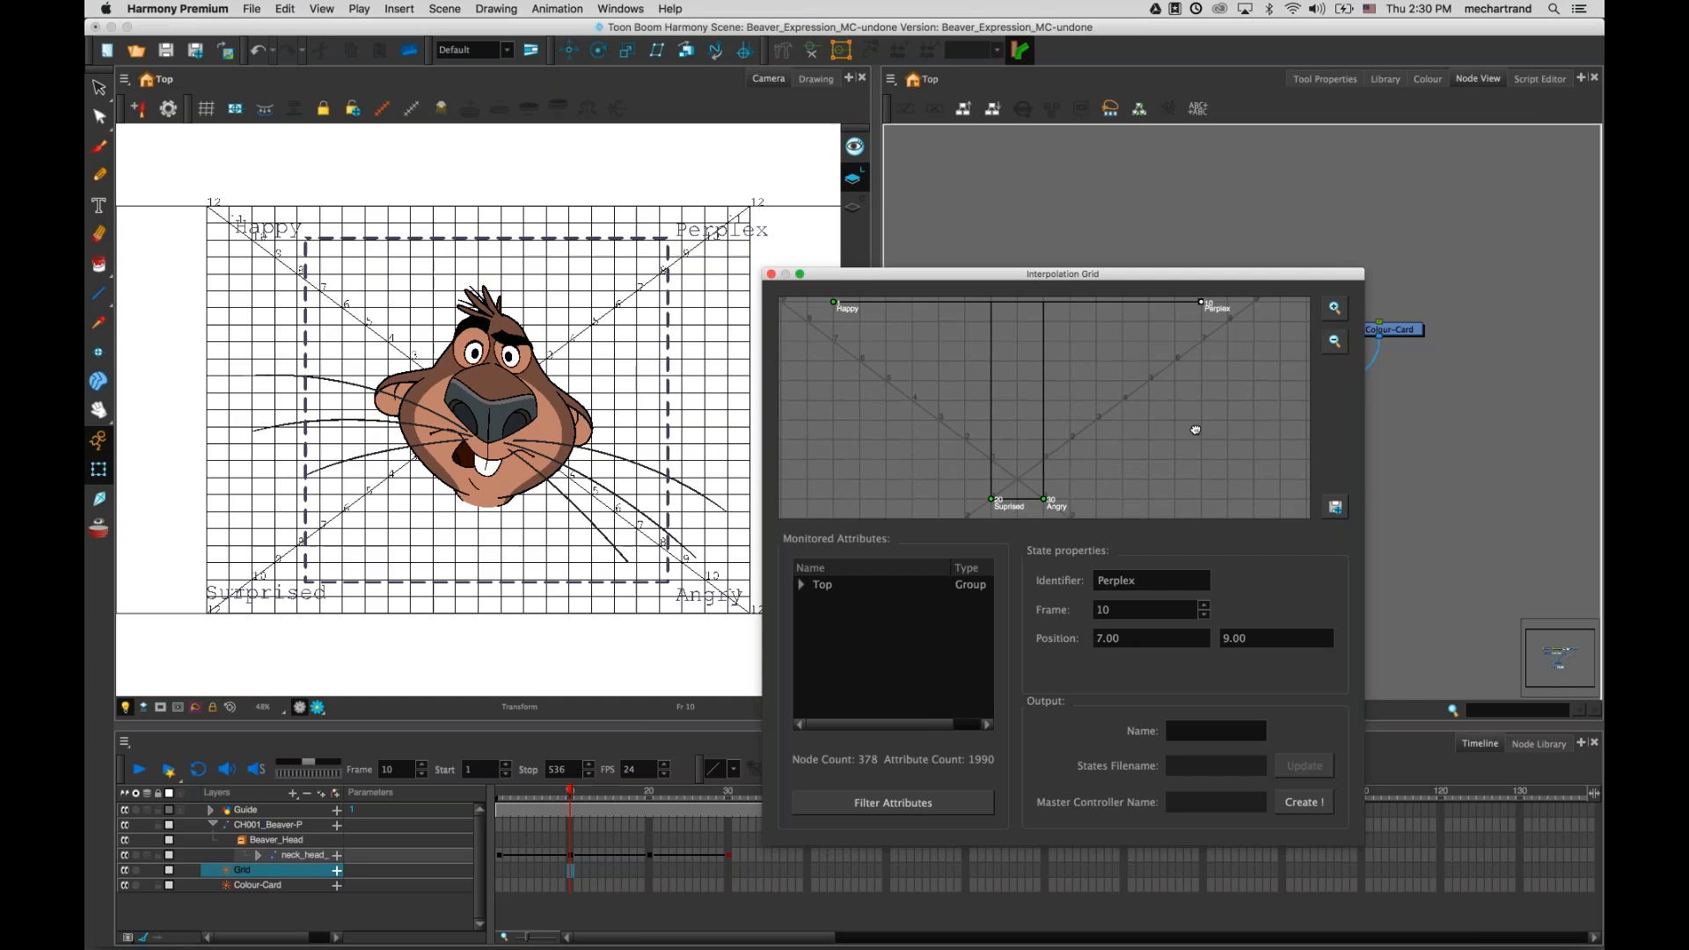
pyautogui.click(991, 501)
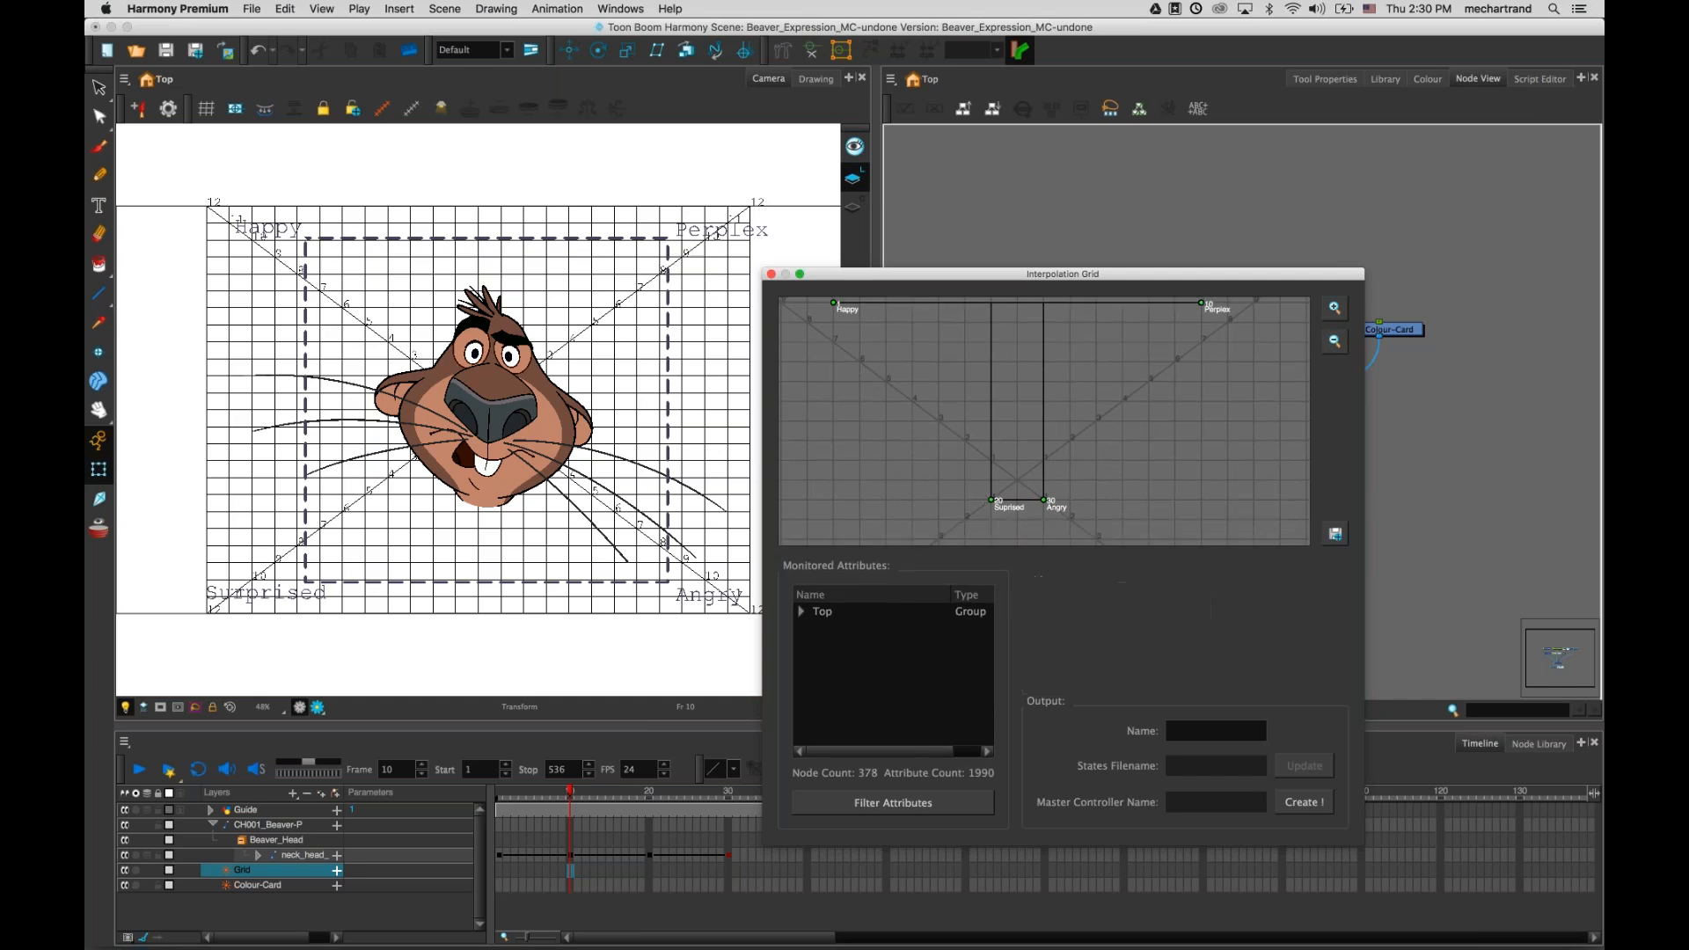
pyautogui.click(1004, 509)
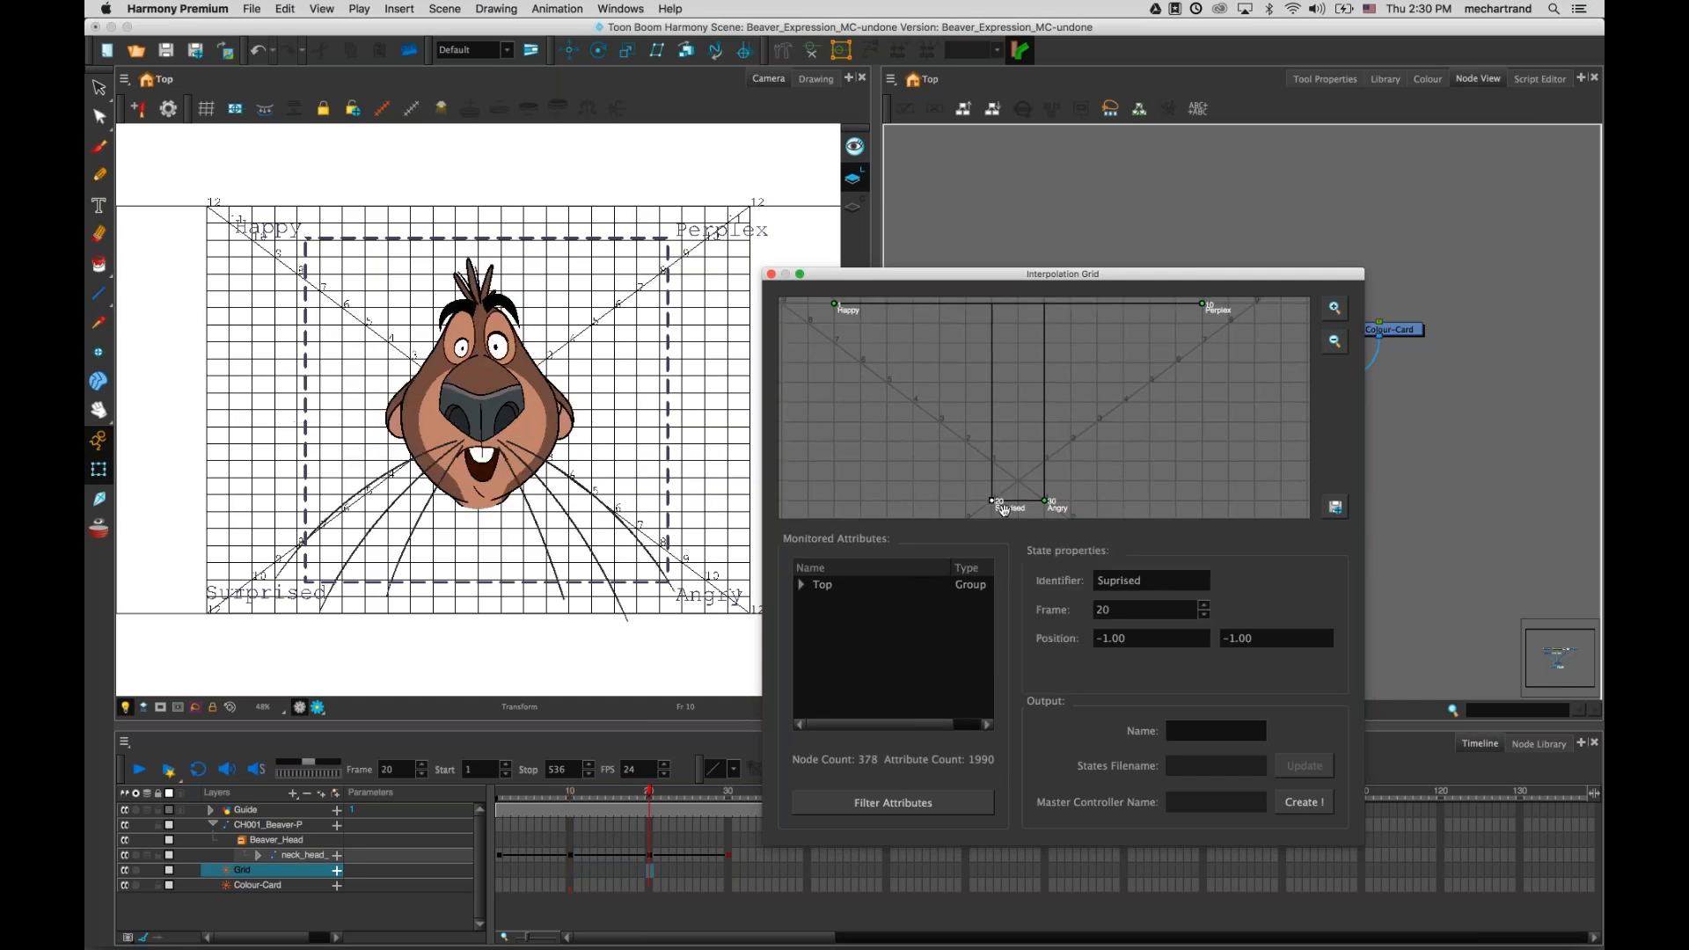
pyautogui.click(1112, 638)
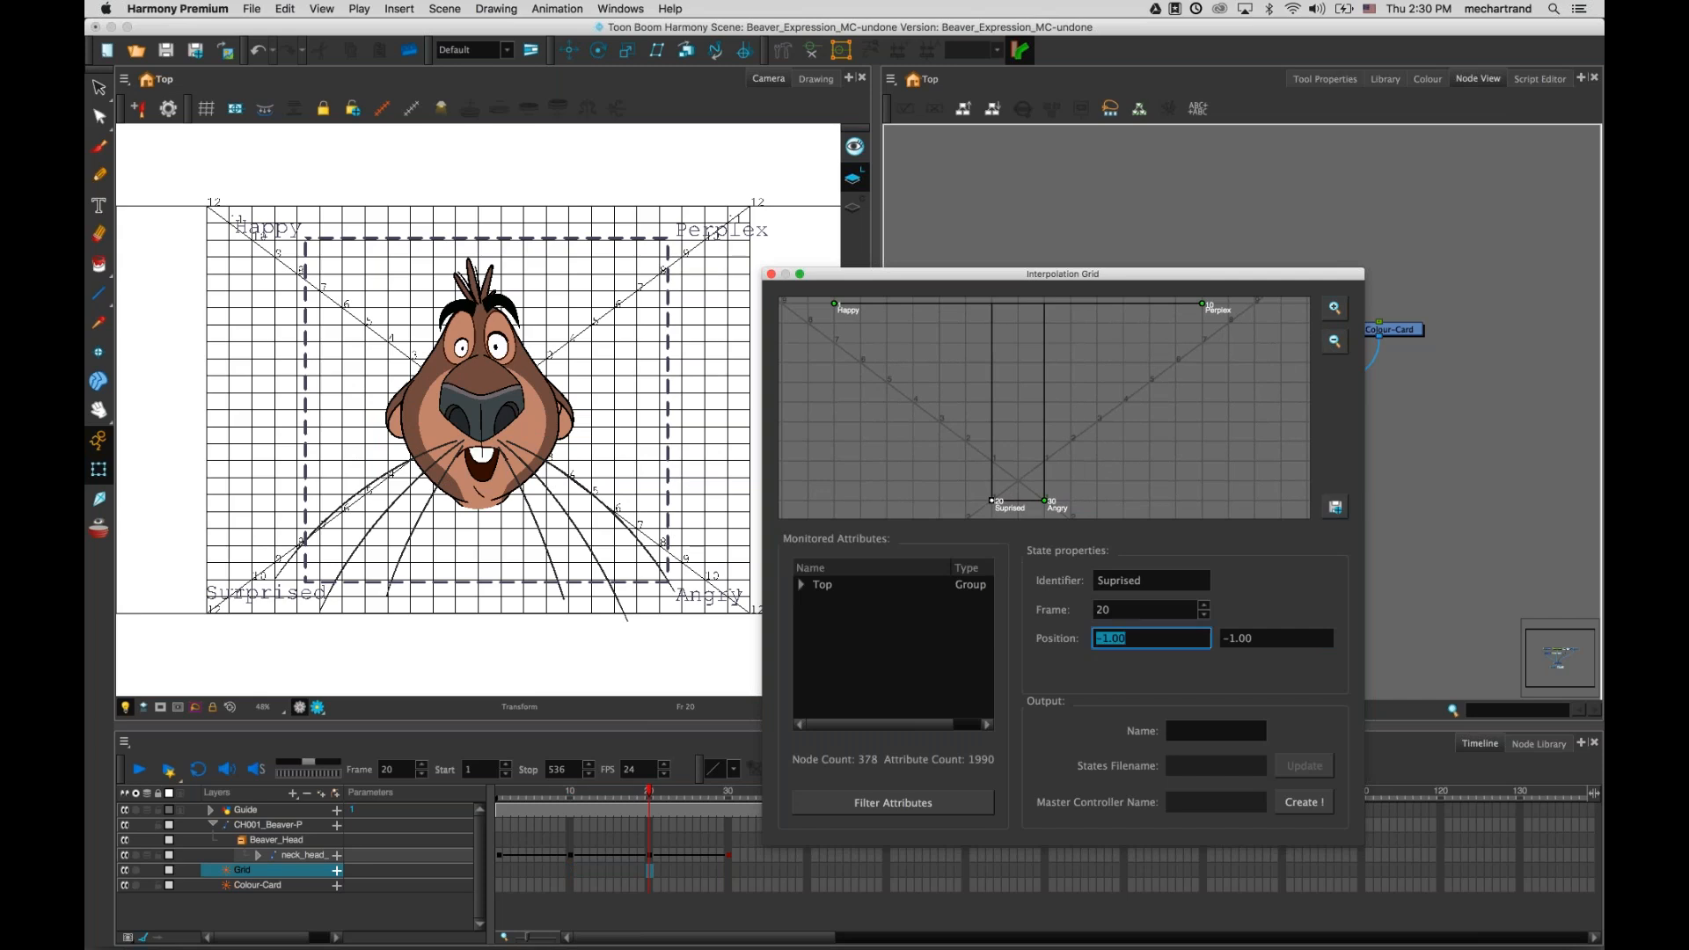
pyautogui.write('-7')
pyautogui.press('Return')
pyautogui.press('Tab')
pyautogui.write('-9')
pyautogui.press('Return')
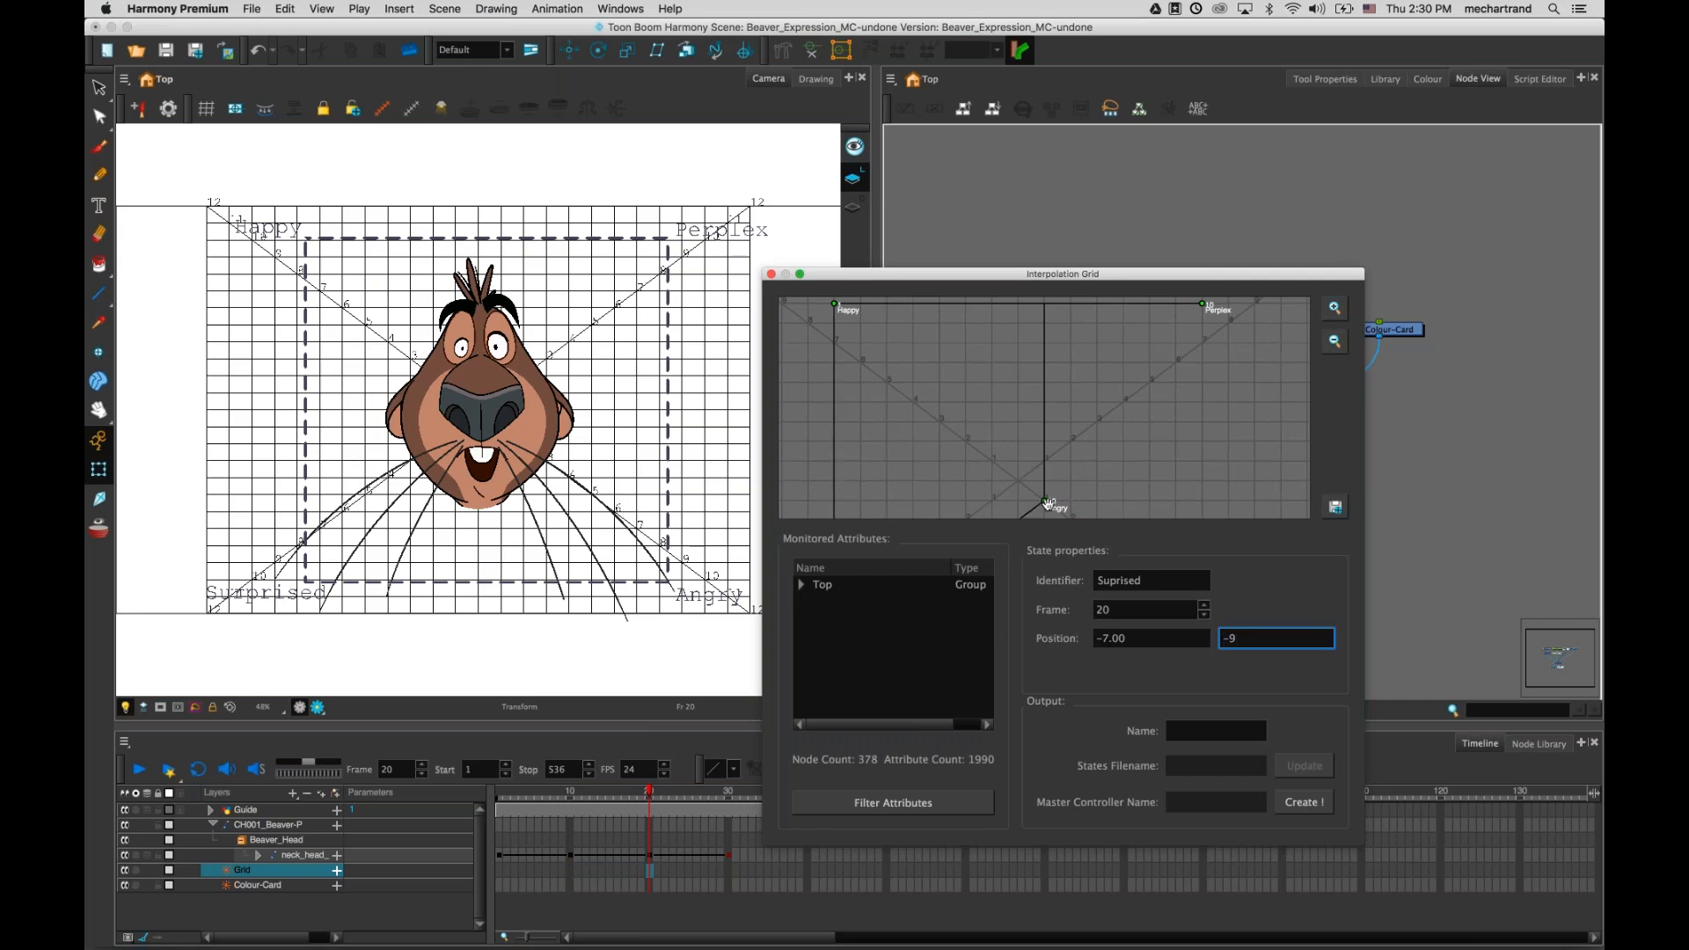
# - Set the position of the Angry grid point to 7, -9
pyautogui.click(1047, 502)
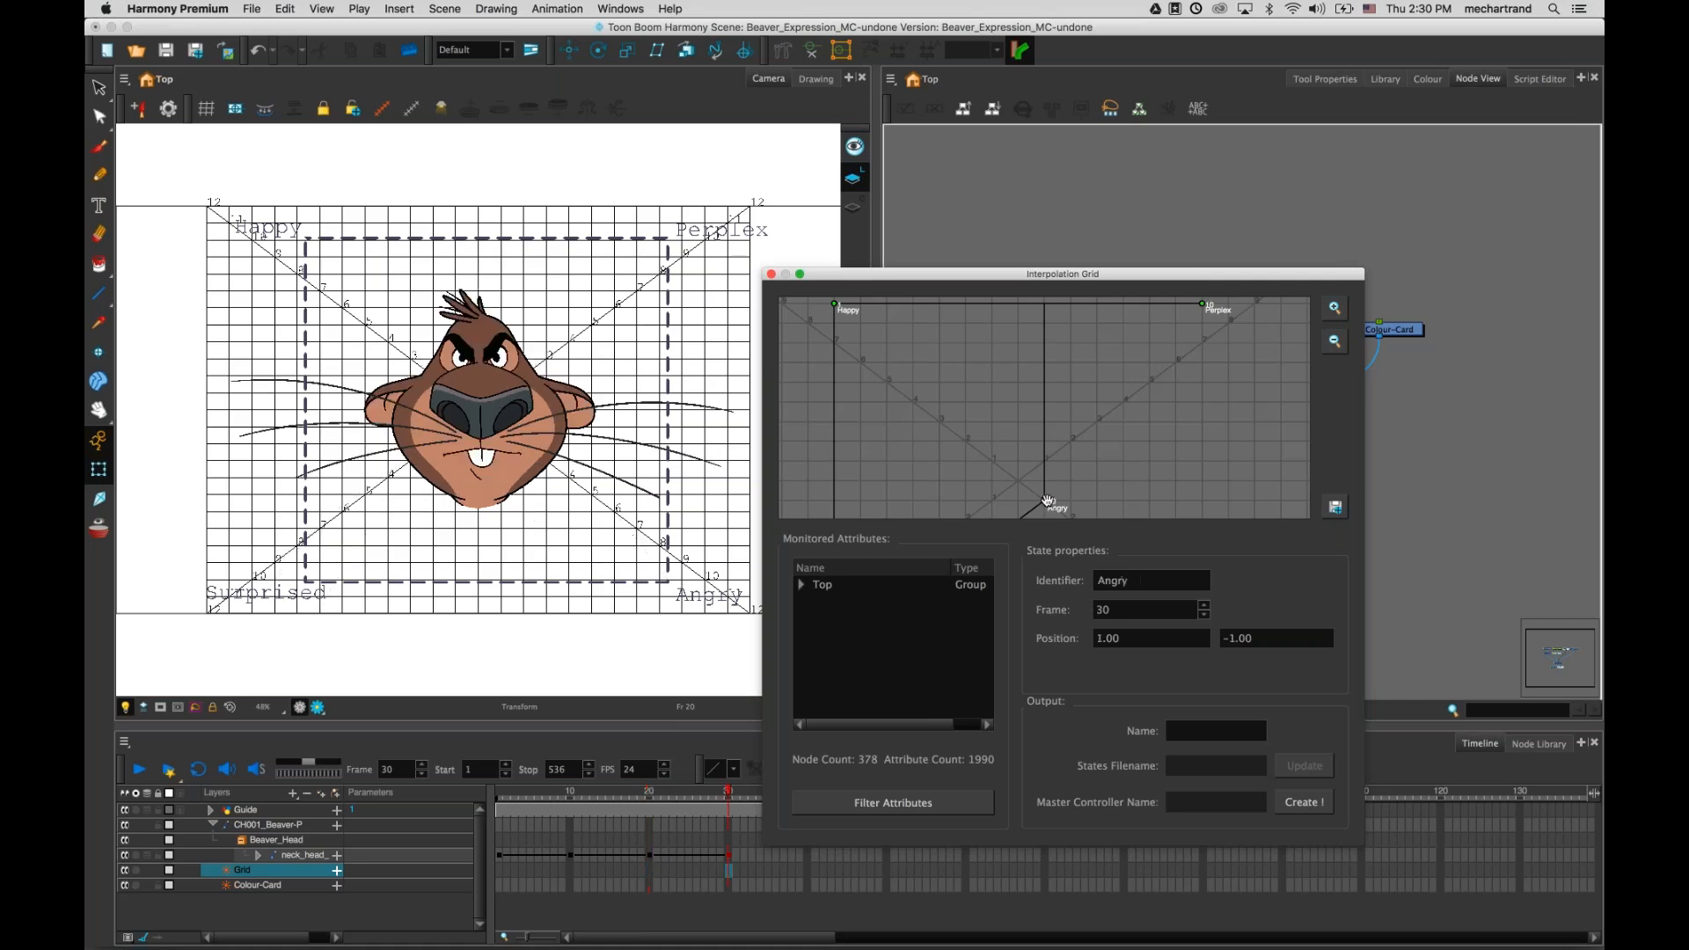
pyautogui.press('Tab')
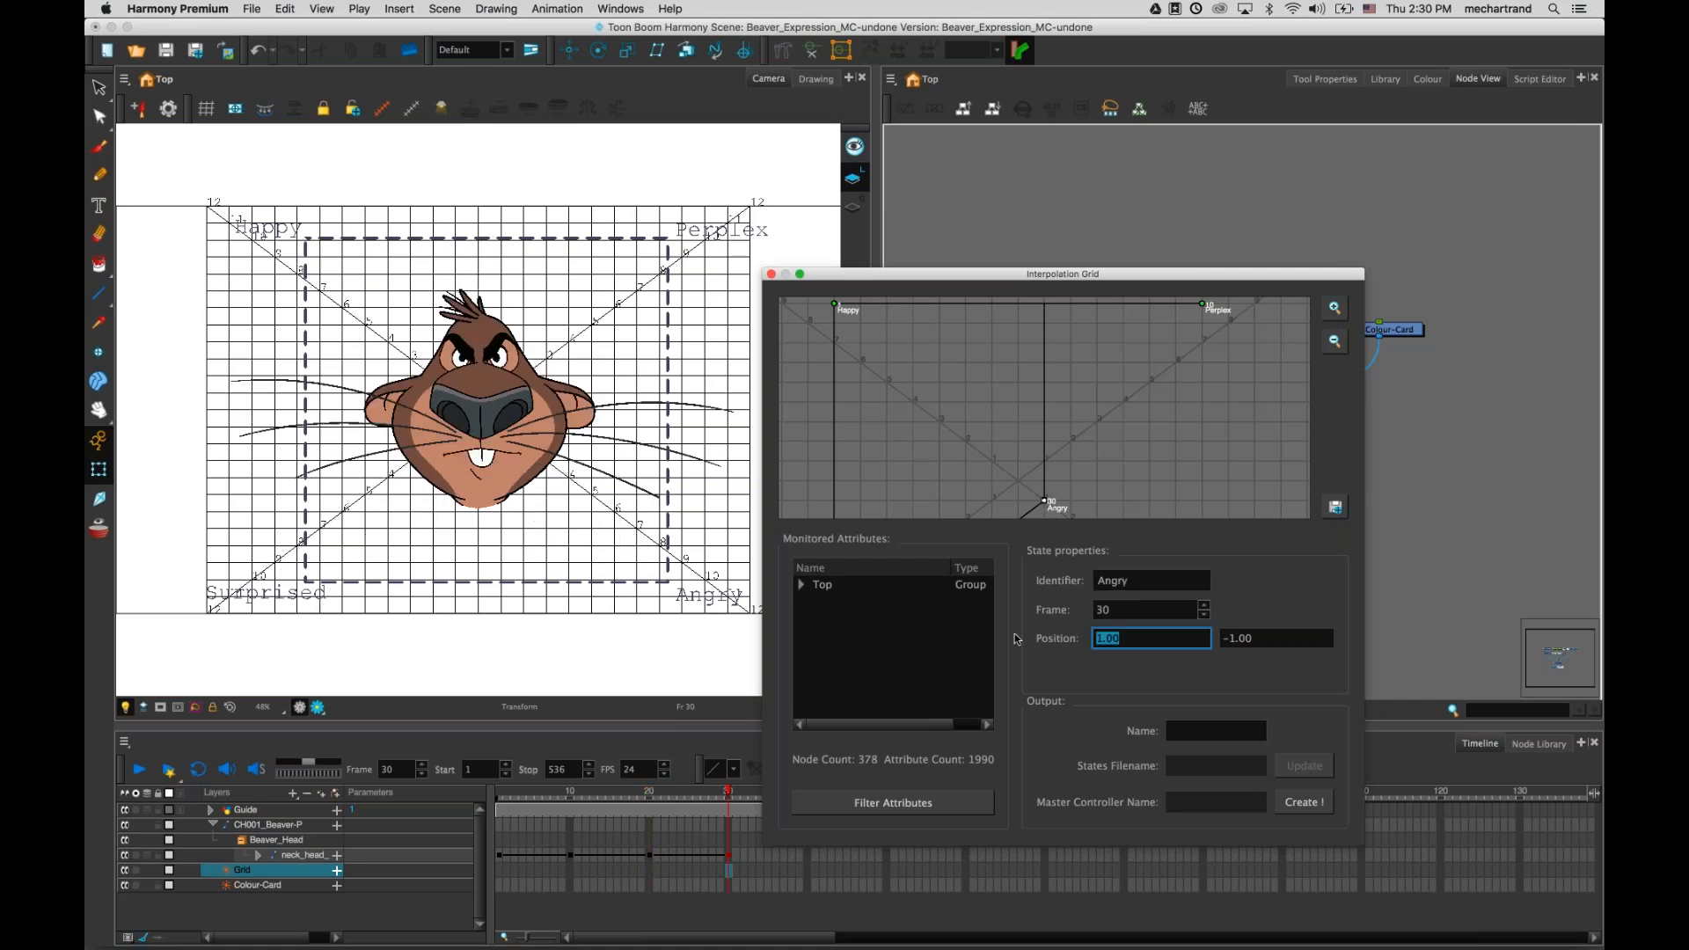
pyautogui.write('7')
pyautogui.press('Tab')
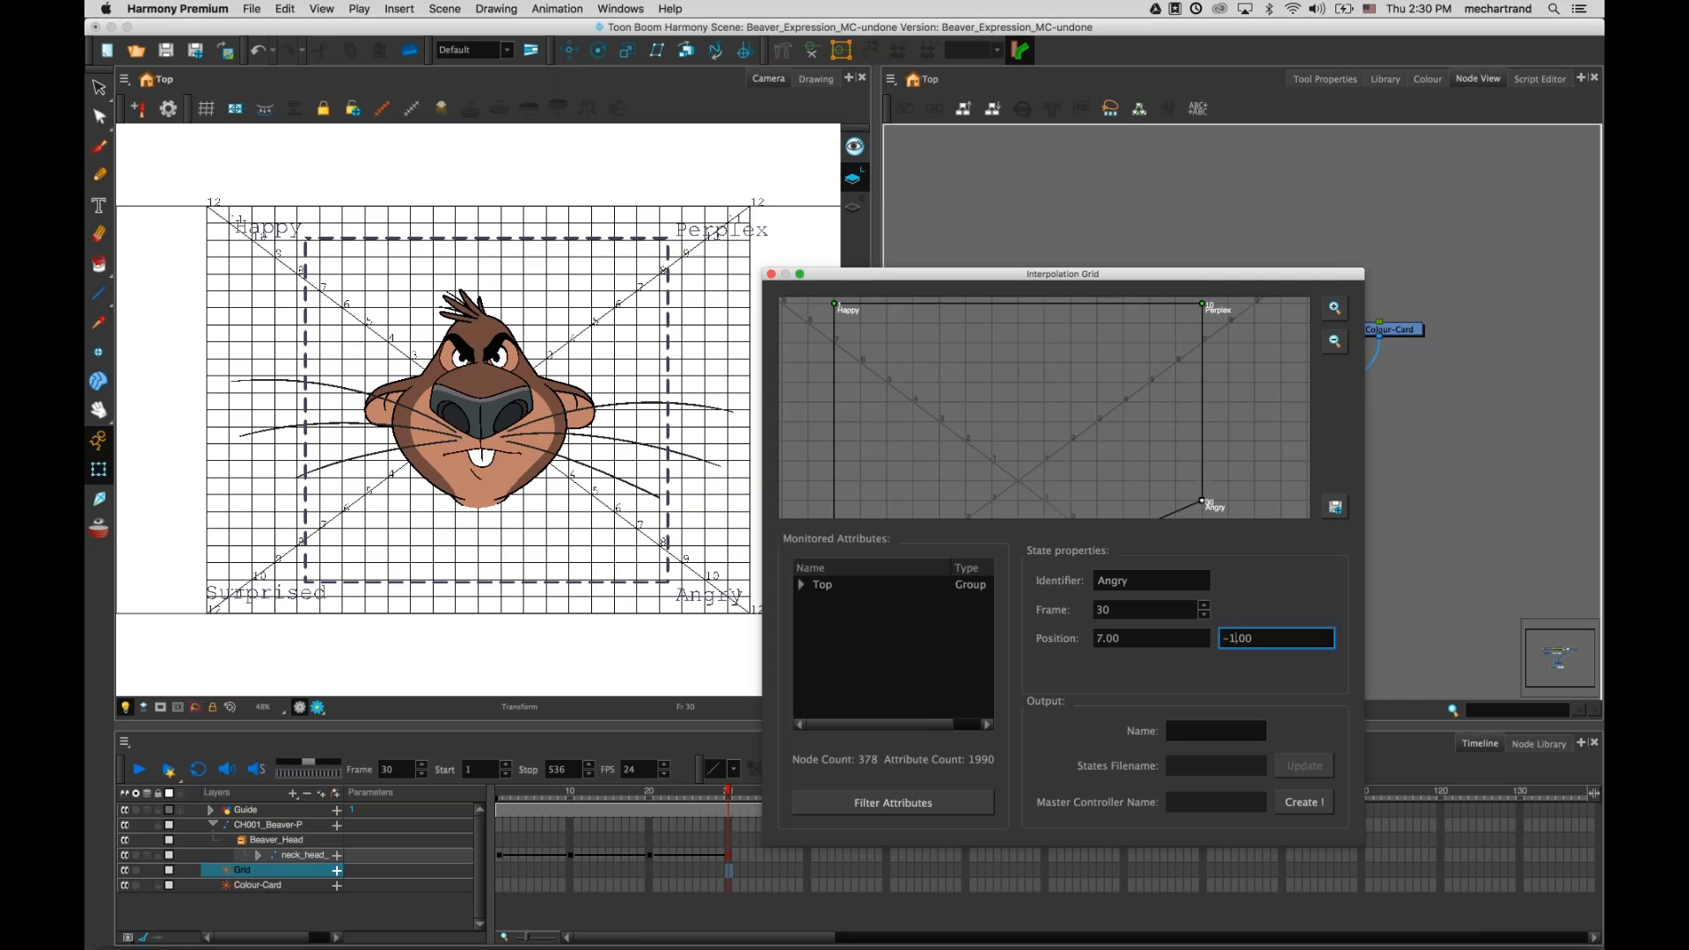
pyautogui.write('-9')
pyautogui.click(1135, 581)
# - Filter the monitored attributes of the interpolation grid and set the output name to Expression
pyautogui.click(1334, 343)
pyautogui.click(1334, 343)
pyautogui.click(1334, 343)
pyautogui.click(1334, 343)
pyautogui.moveTo(988, 379); pyautogui.dragTo(993, 339)
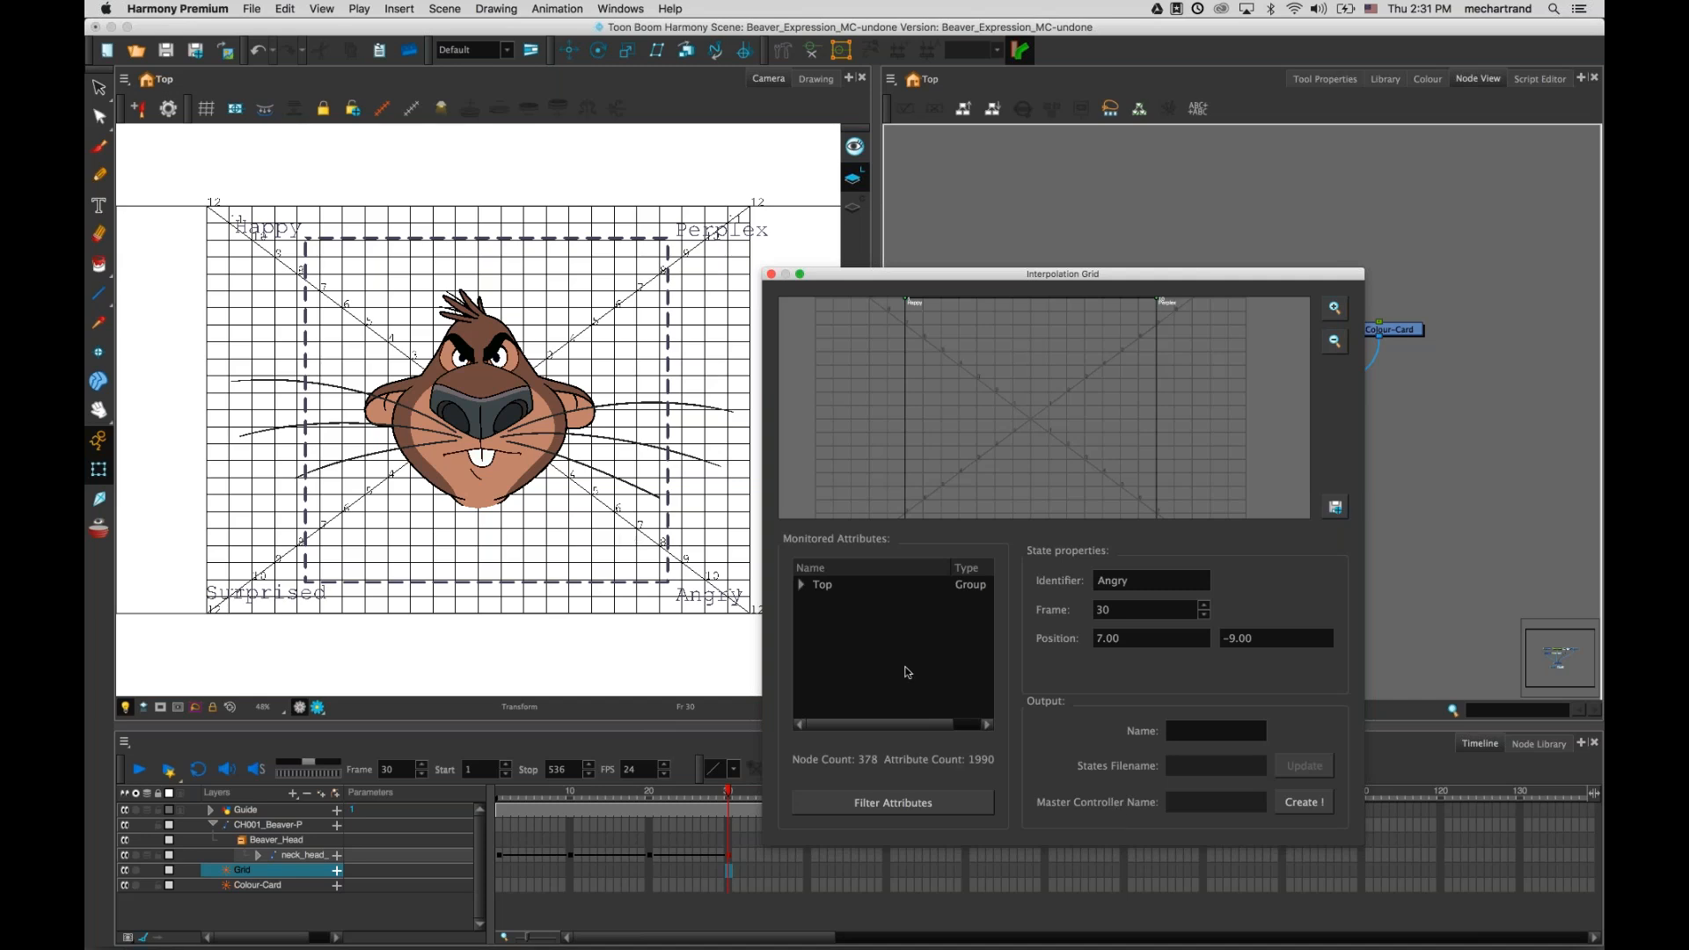
pyautogui.click(858, 803)
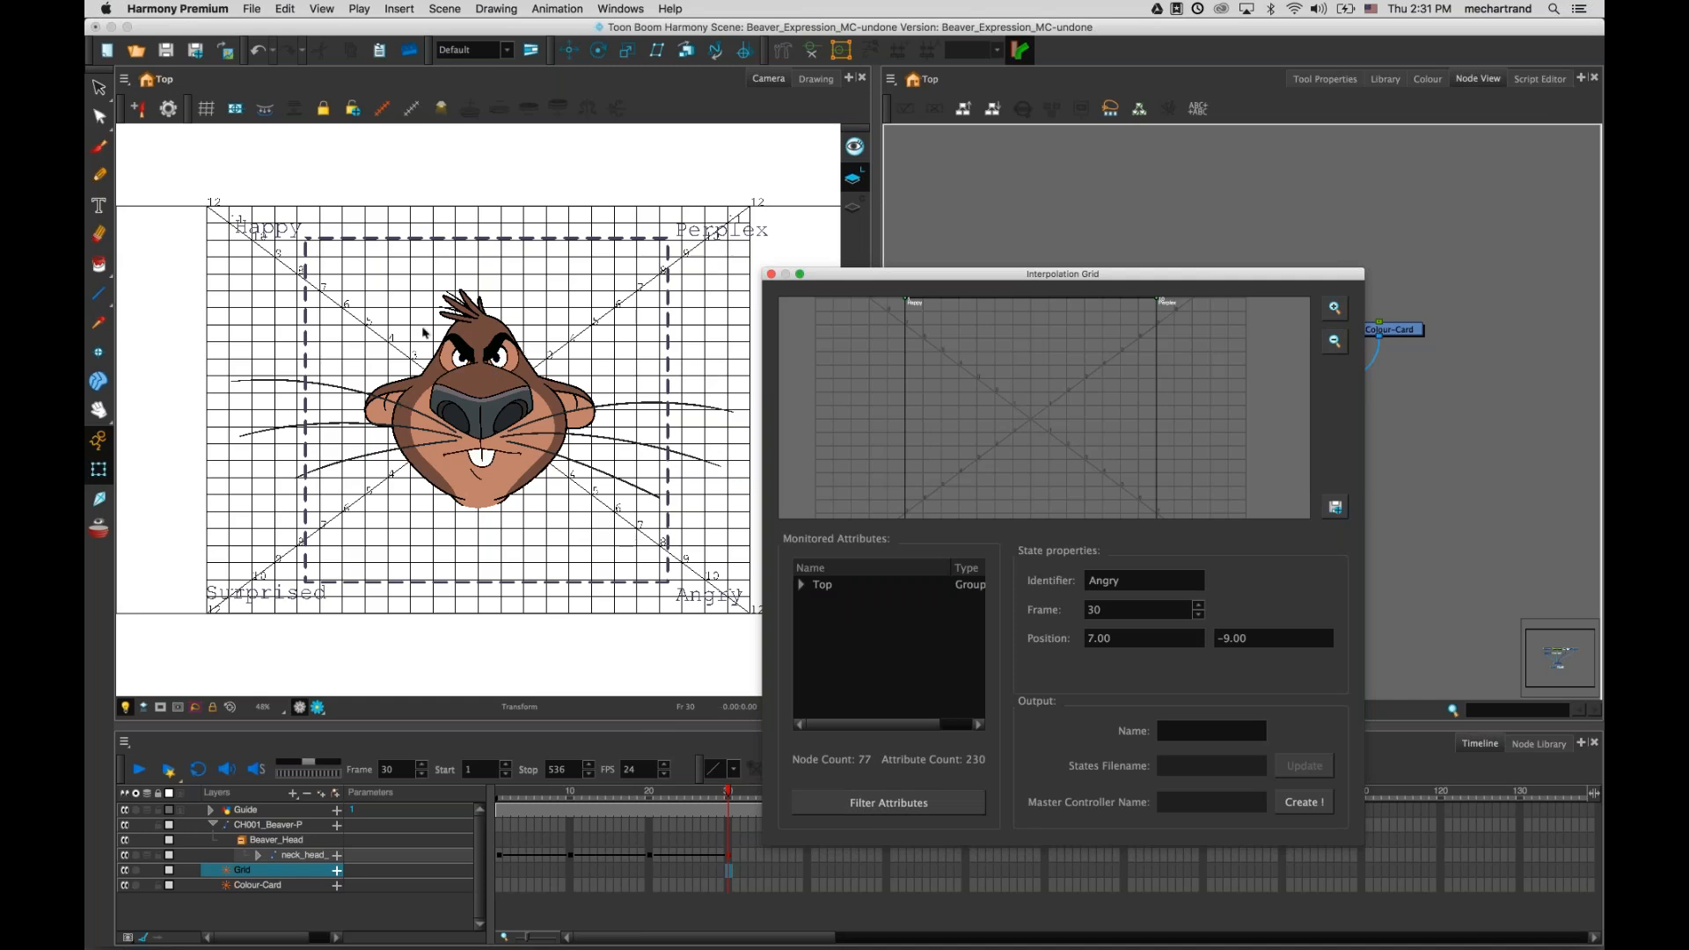
pyautogui.click(1200, 730)
pyautogui.write('Expression')
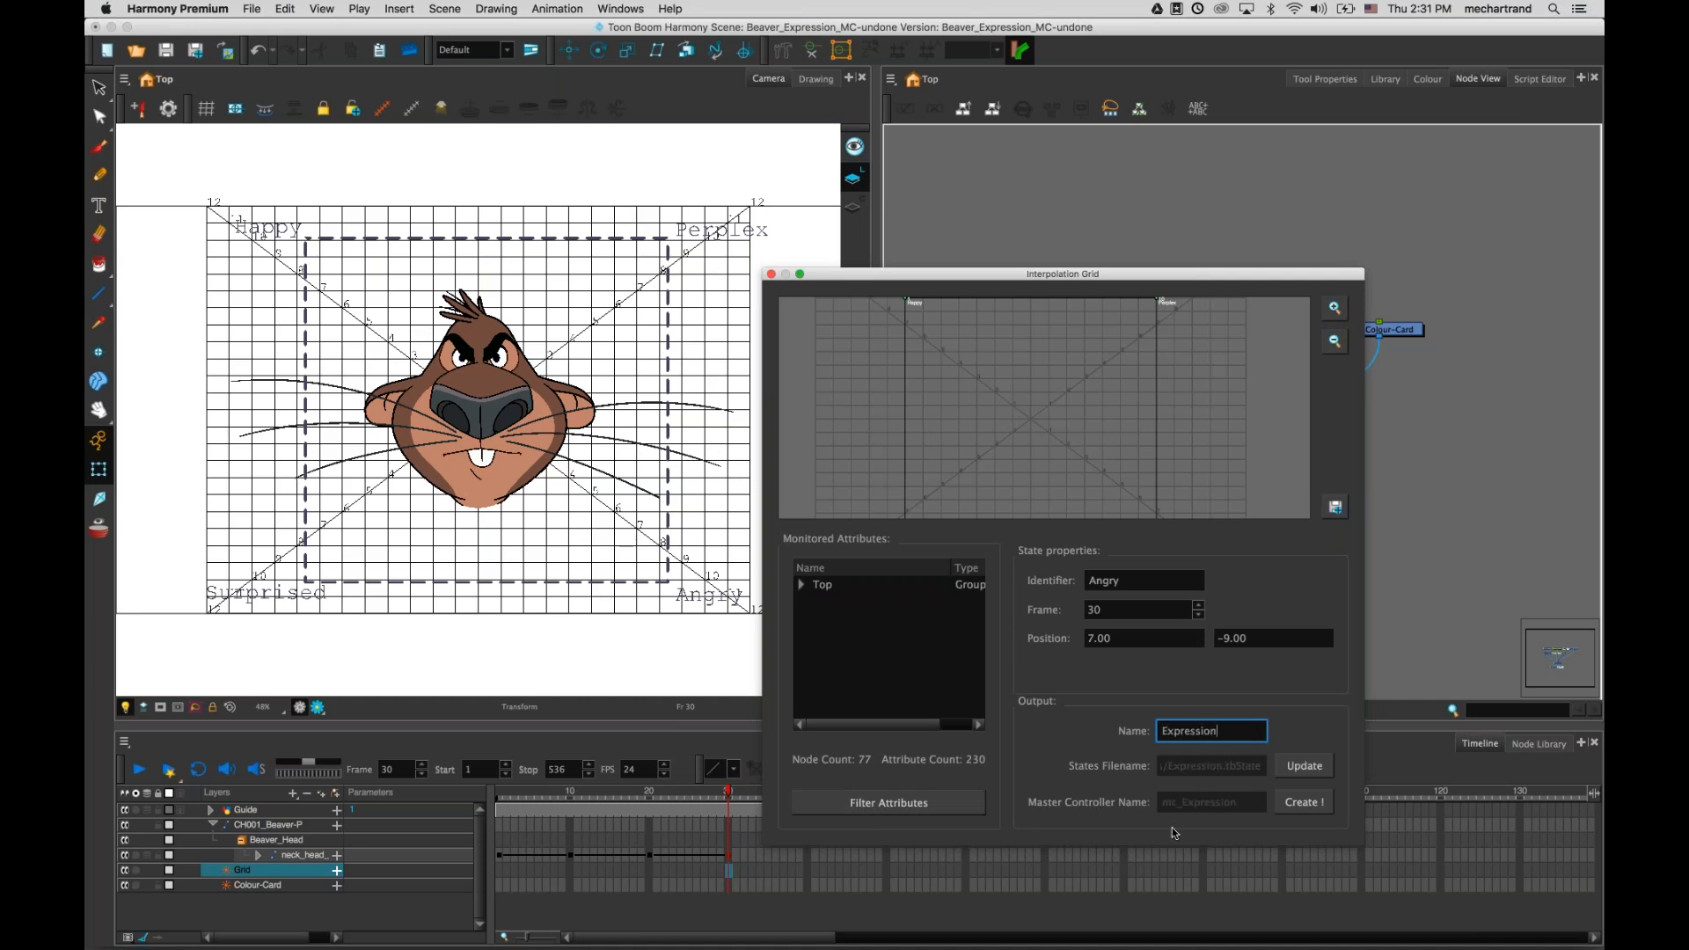
# - Try to create the Expression master controller while the Grid node is still selected
pyautogui.click(1304, 802)
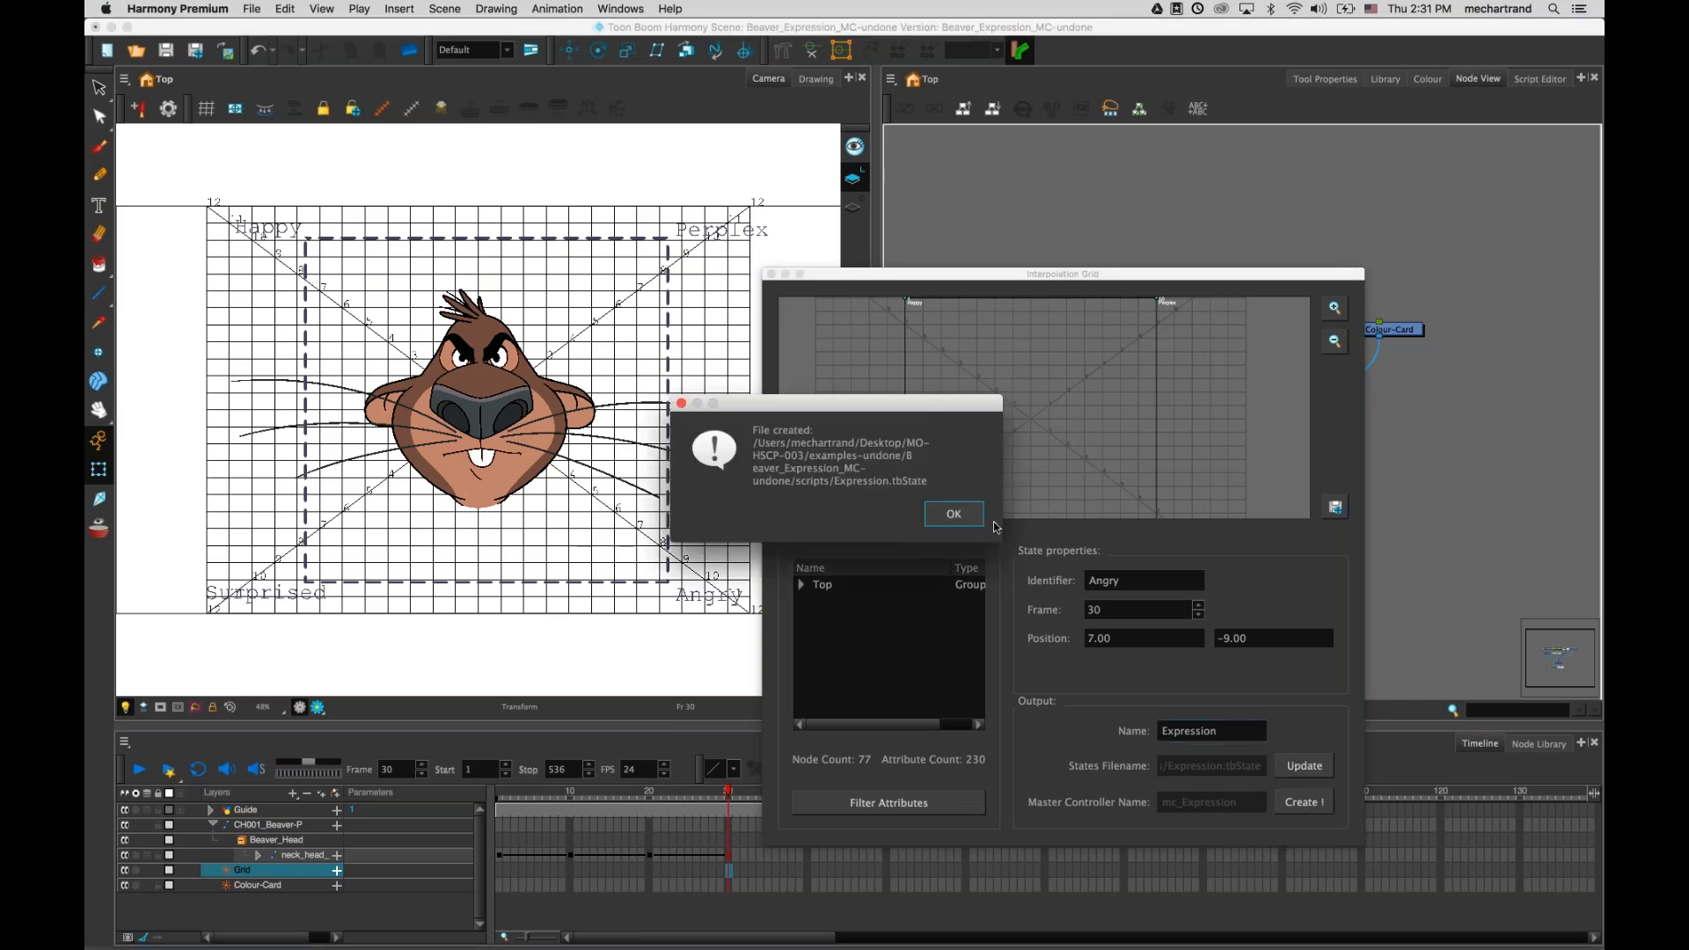
pyautogui.click(952, 514)
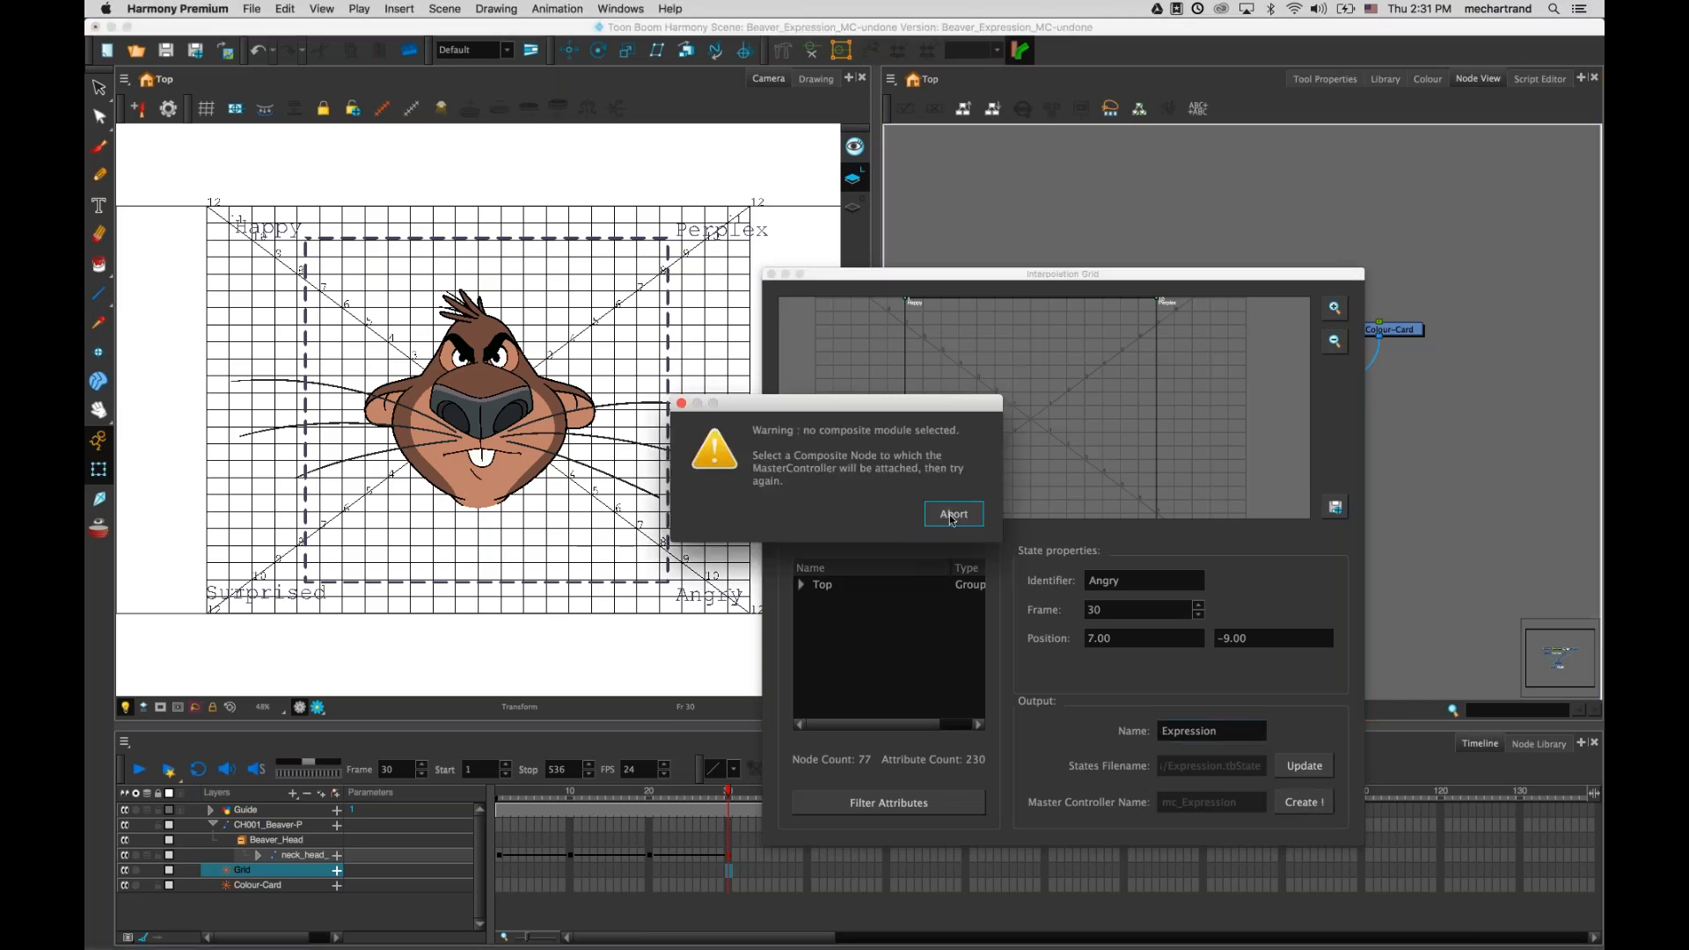
pyautogui.click(953, 517)
# - Select the Composite node, create the Expression master controller attached to it, and close the Interpolation Grid window
pyautogui.moveTo(1111, 276); pyautogui.dragTo(824, 279)
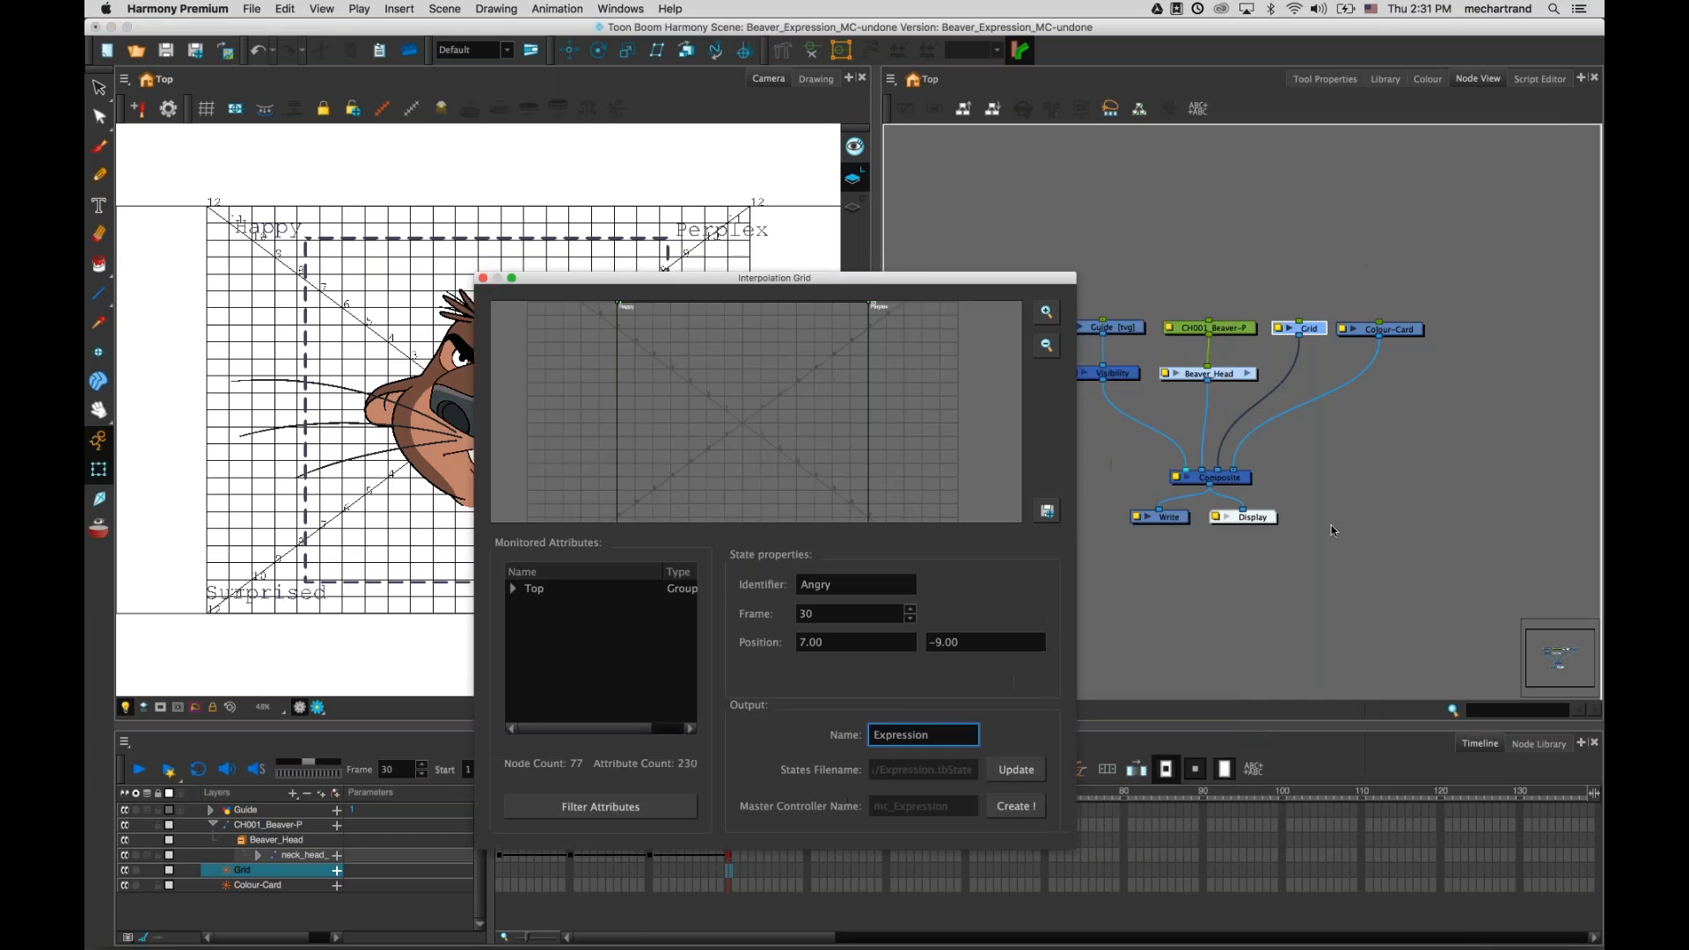
pyautogui.click(1232, 484)
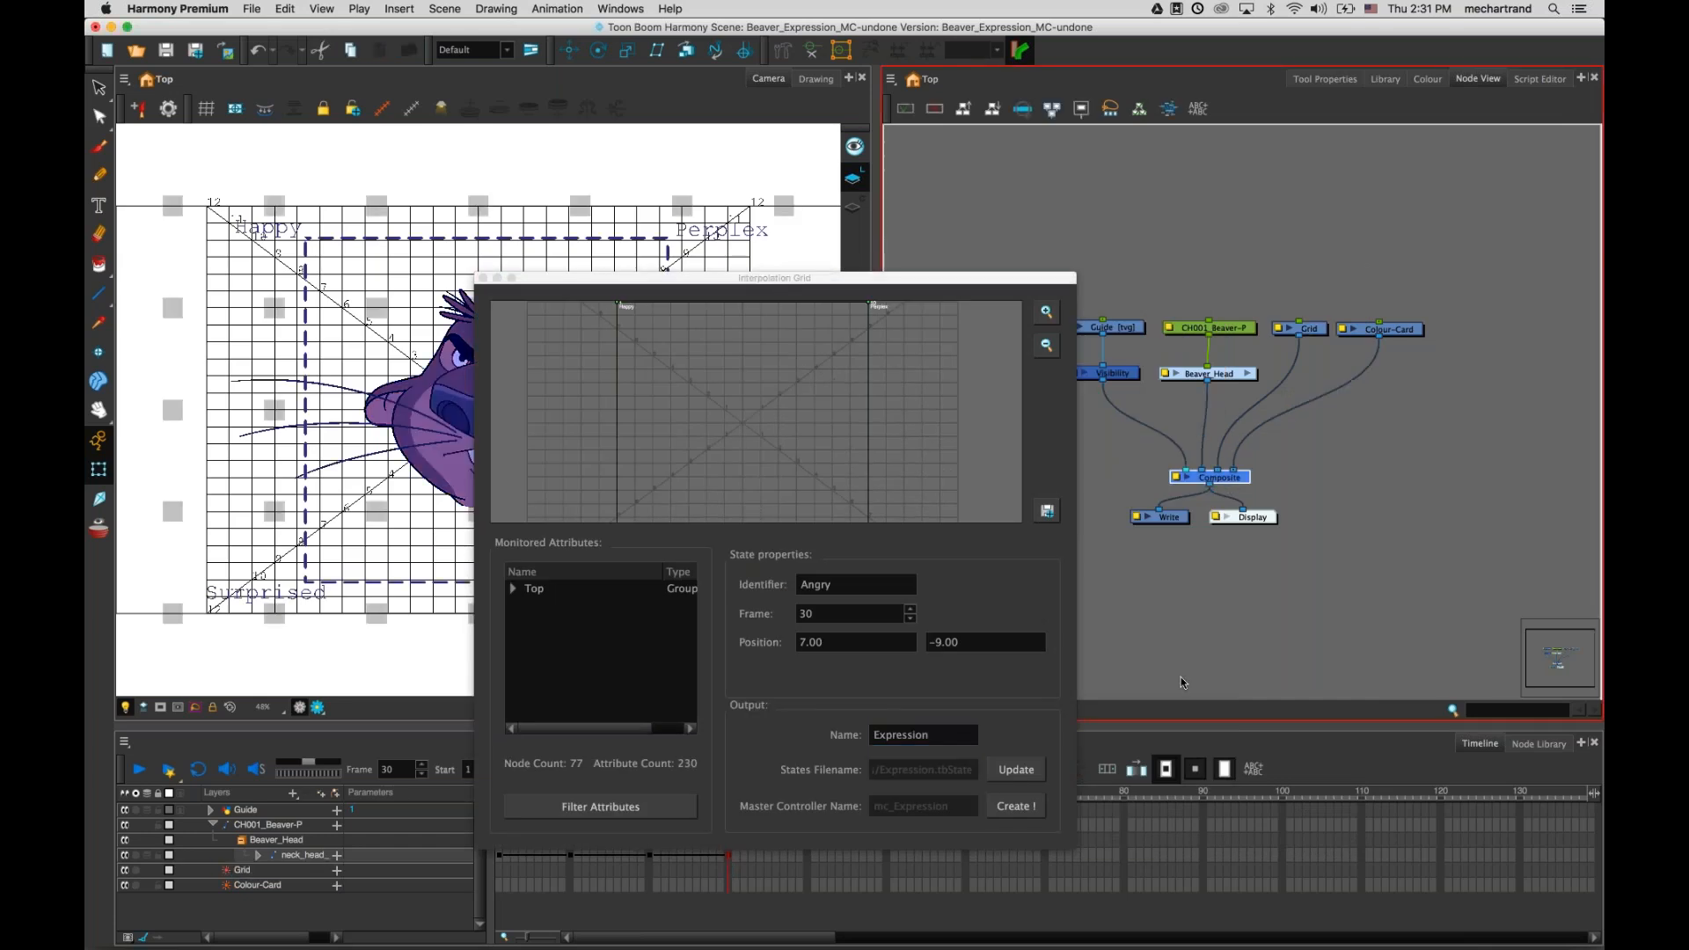
pyautogui.click(1041, 807)
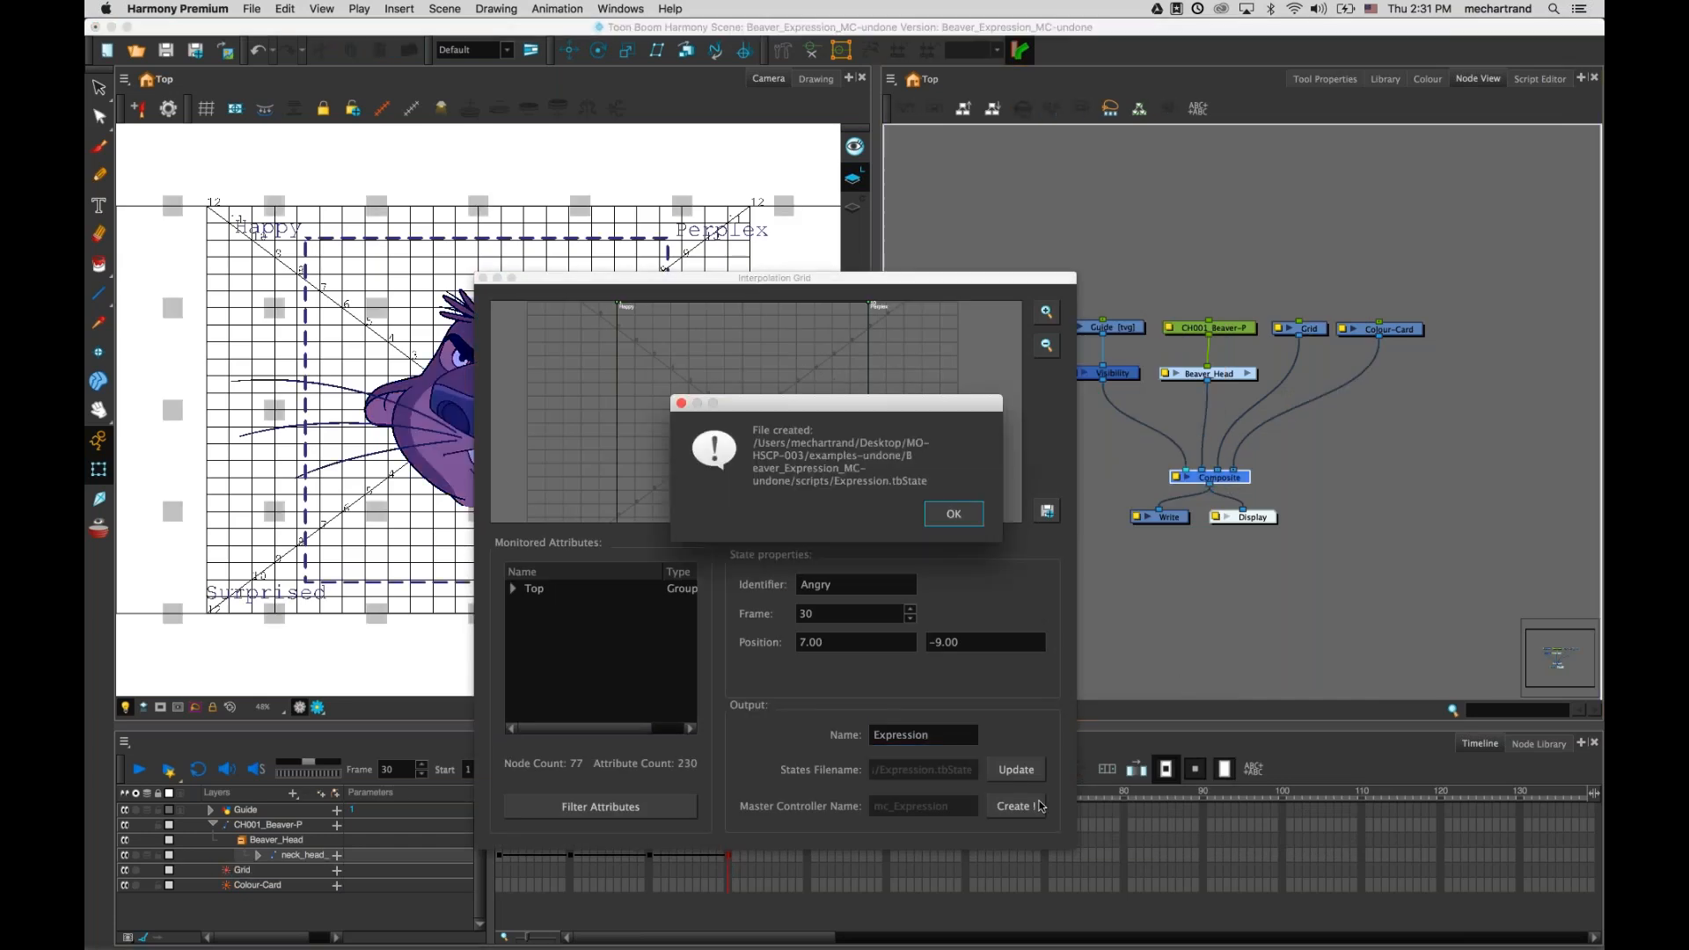
pyautogui.click(954, 516)
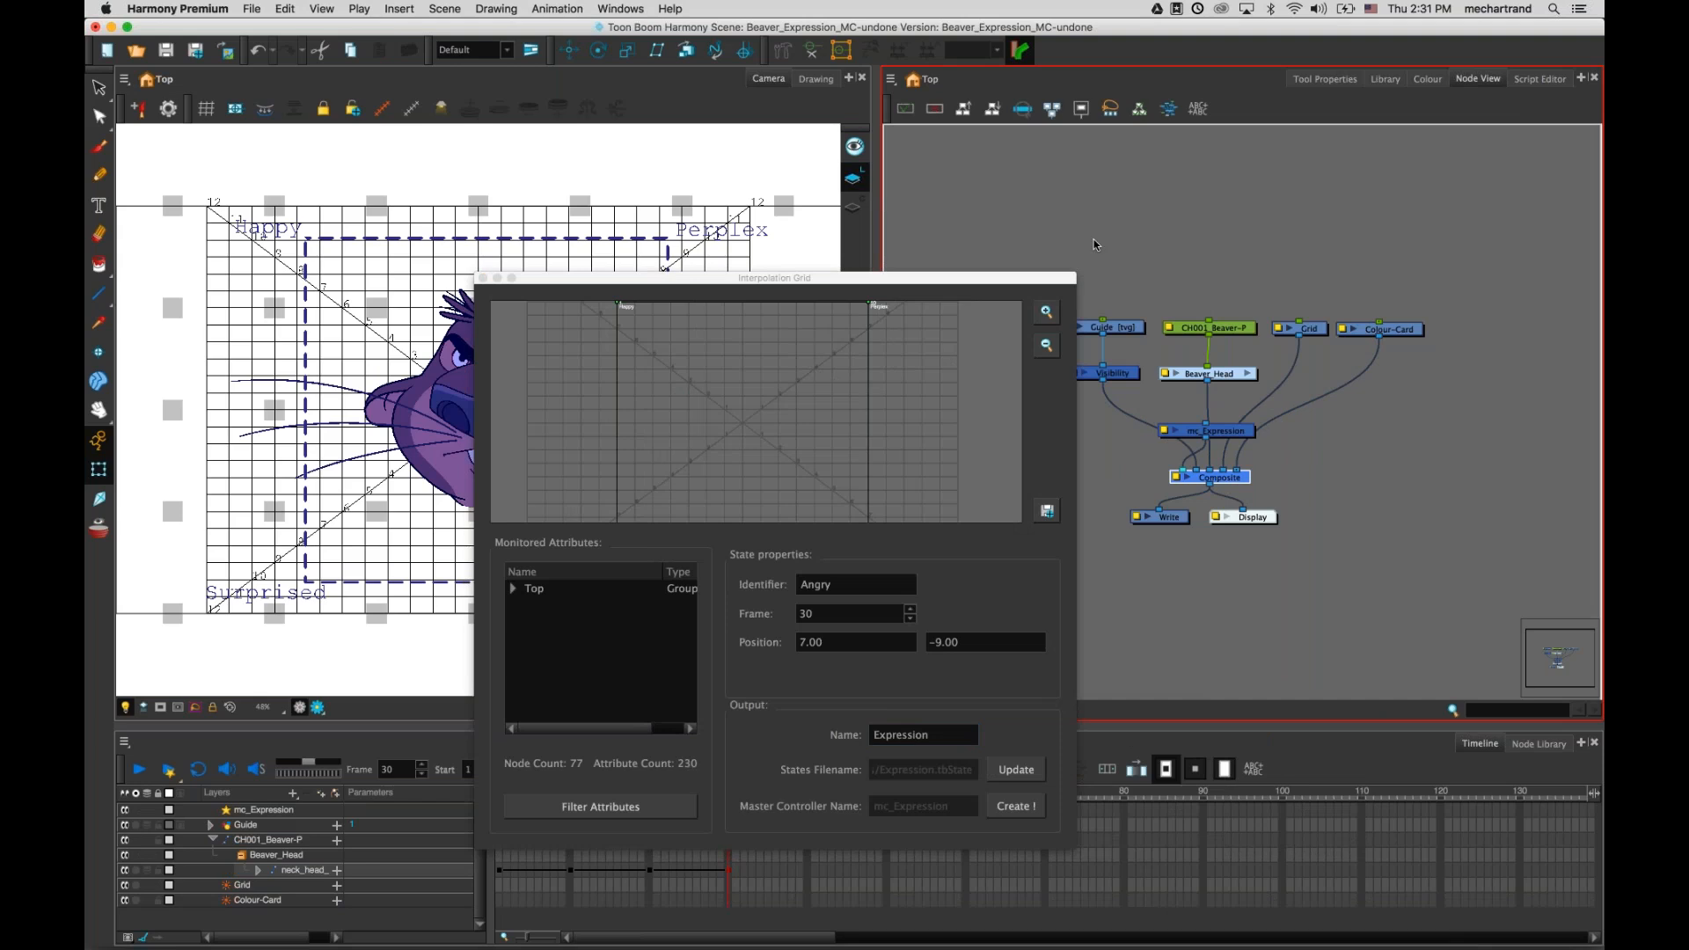
pyautogui.click(482, 278)
# - Move the mc_Expression node beside the Visibility node and disable the Grid node
pyautogui.click(1224, 434)
pyautogui.moveTo(1224, 437); pyautogui.dragTo(1026, 377)
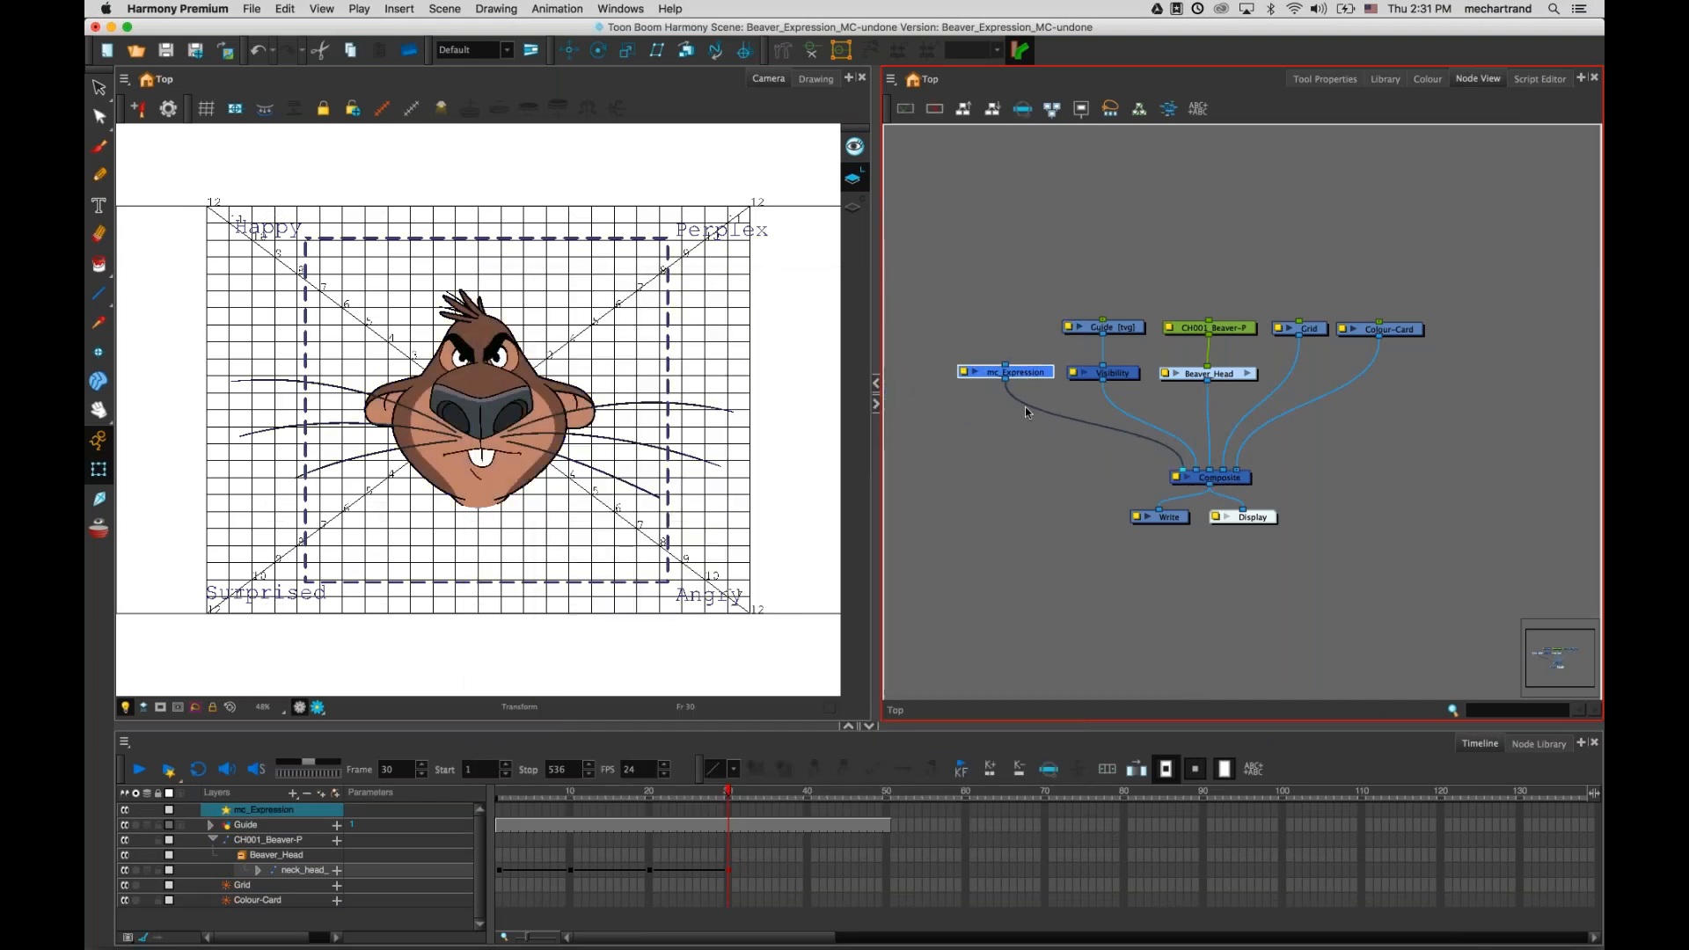
pyautogui.hscroll(-3, 1215, 387)
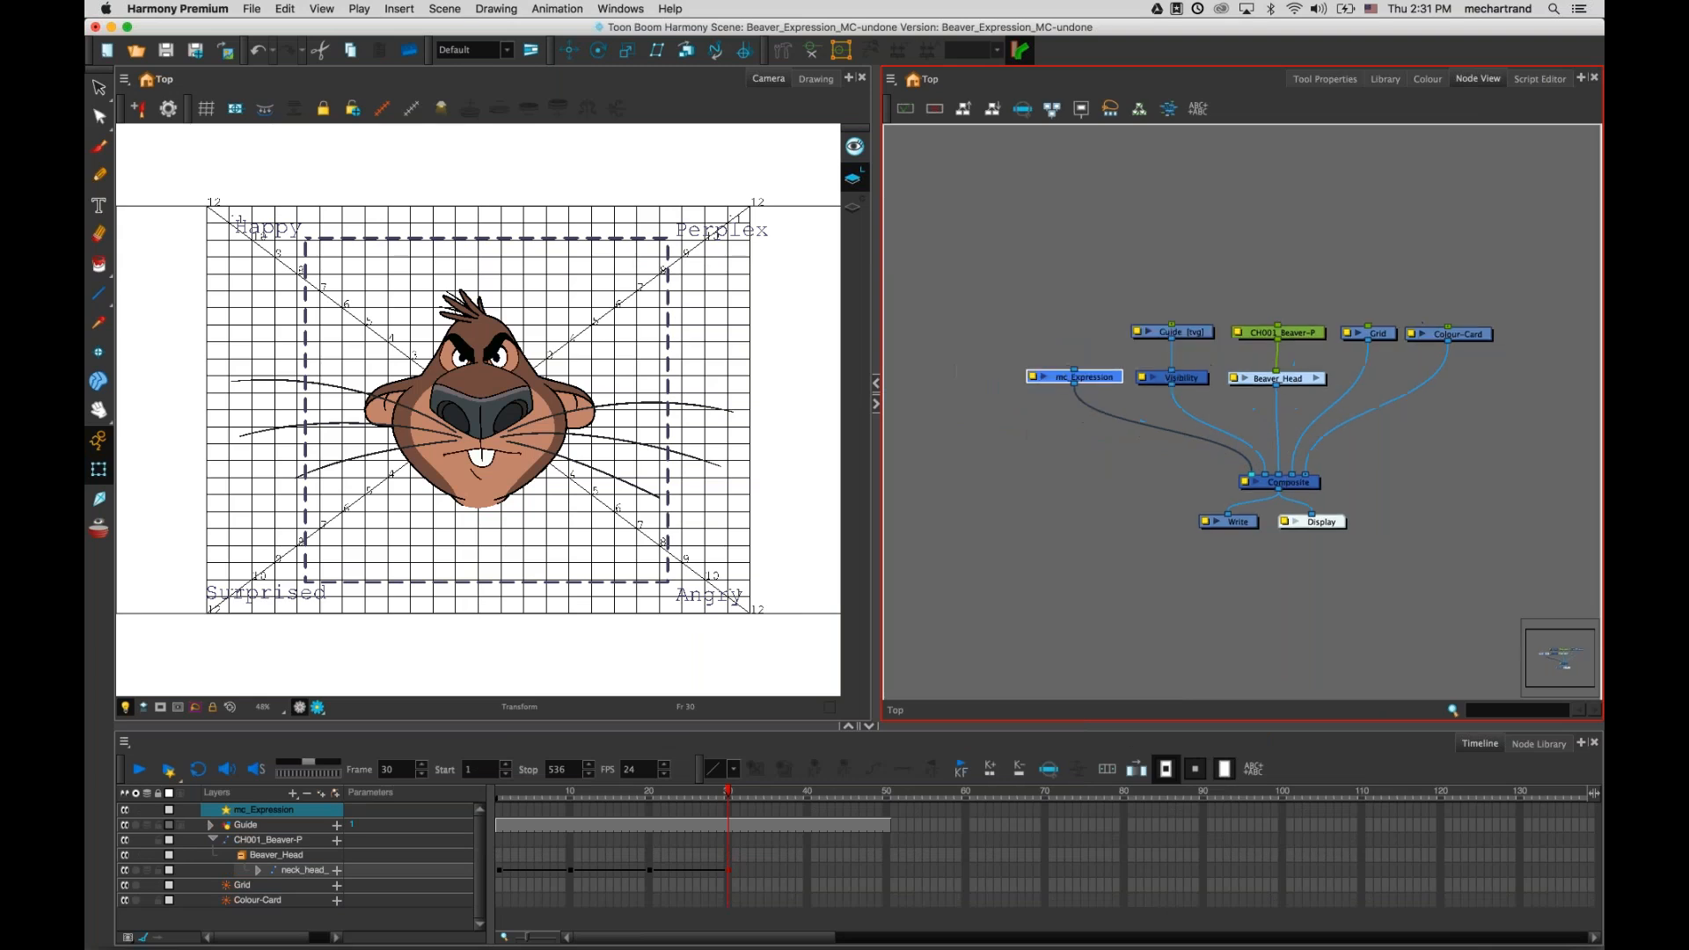
pyautogui.click(1390, 338)
pyautogui.press('d')
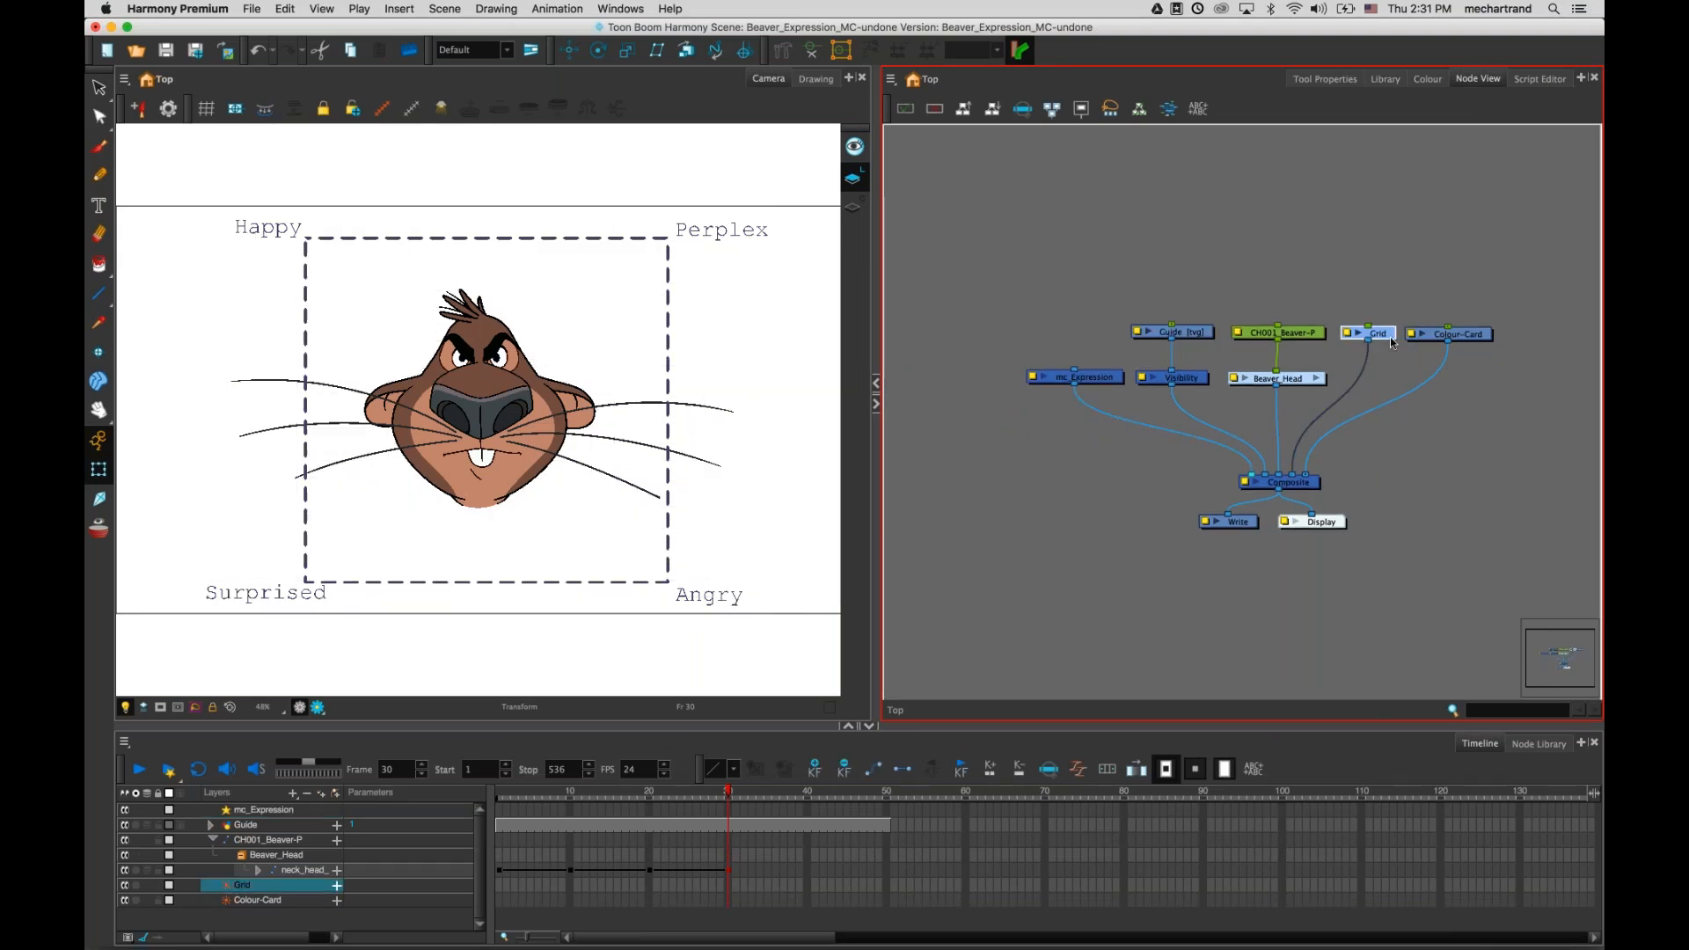
# - Add a keyframe on the neck_head layer at frame 40
pyautogui.click(808, 796)
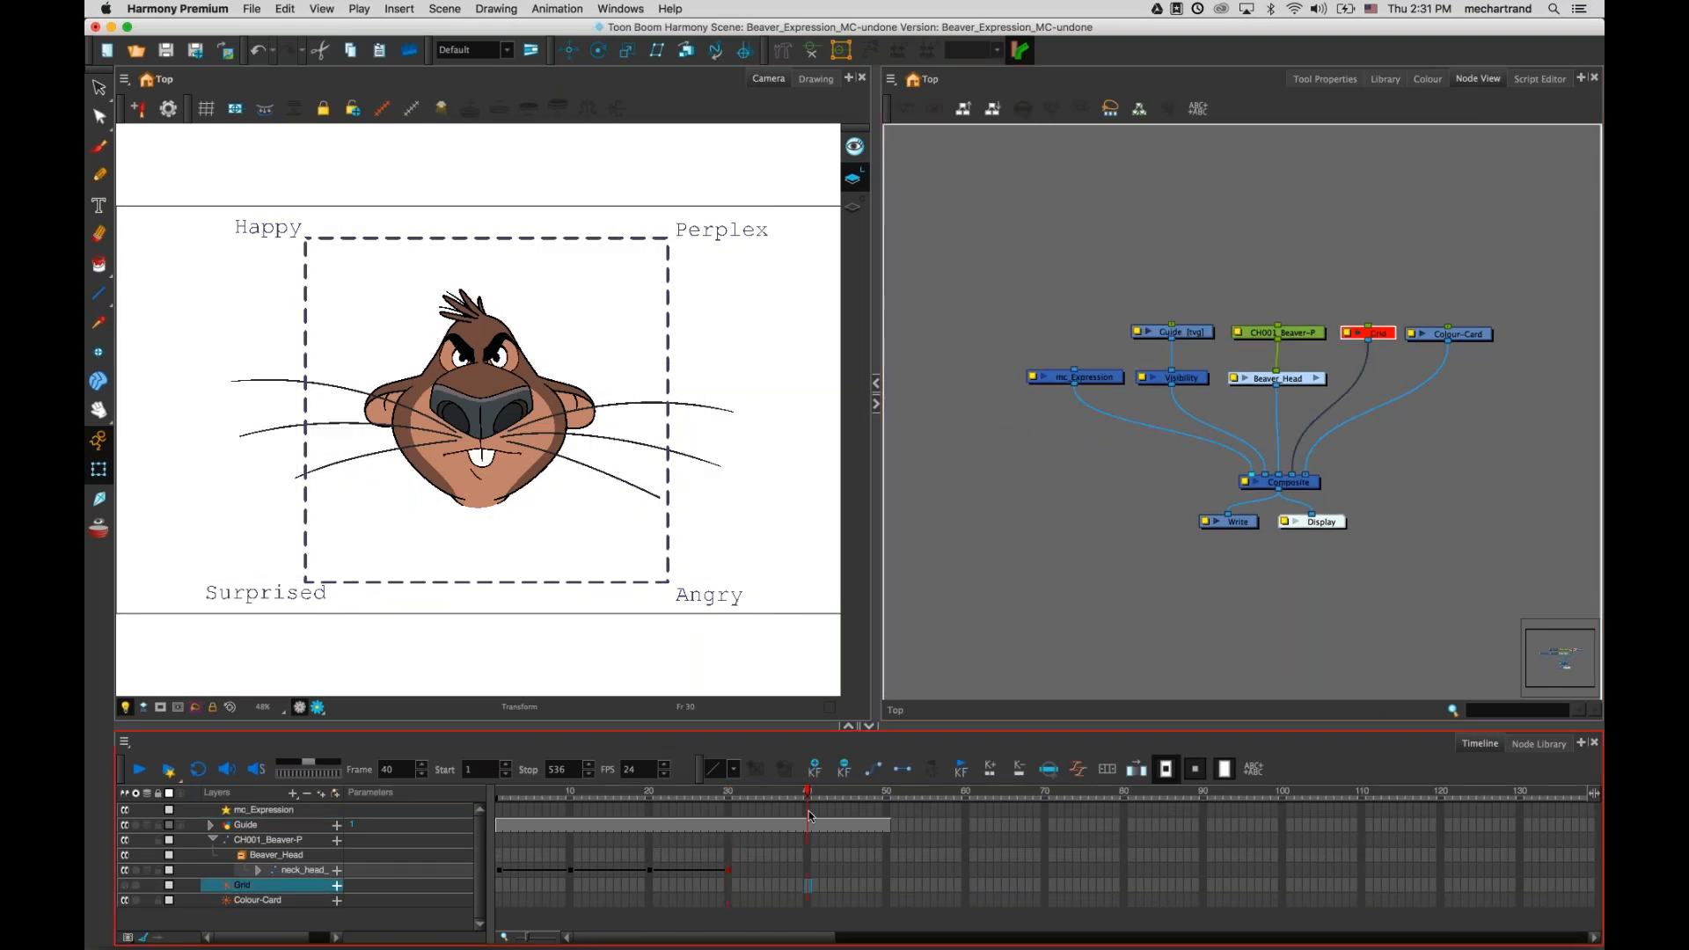
pyautogui.click(808, 869)
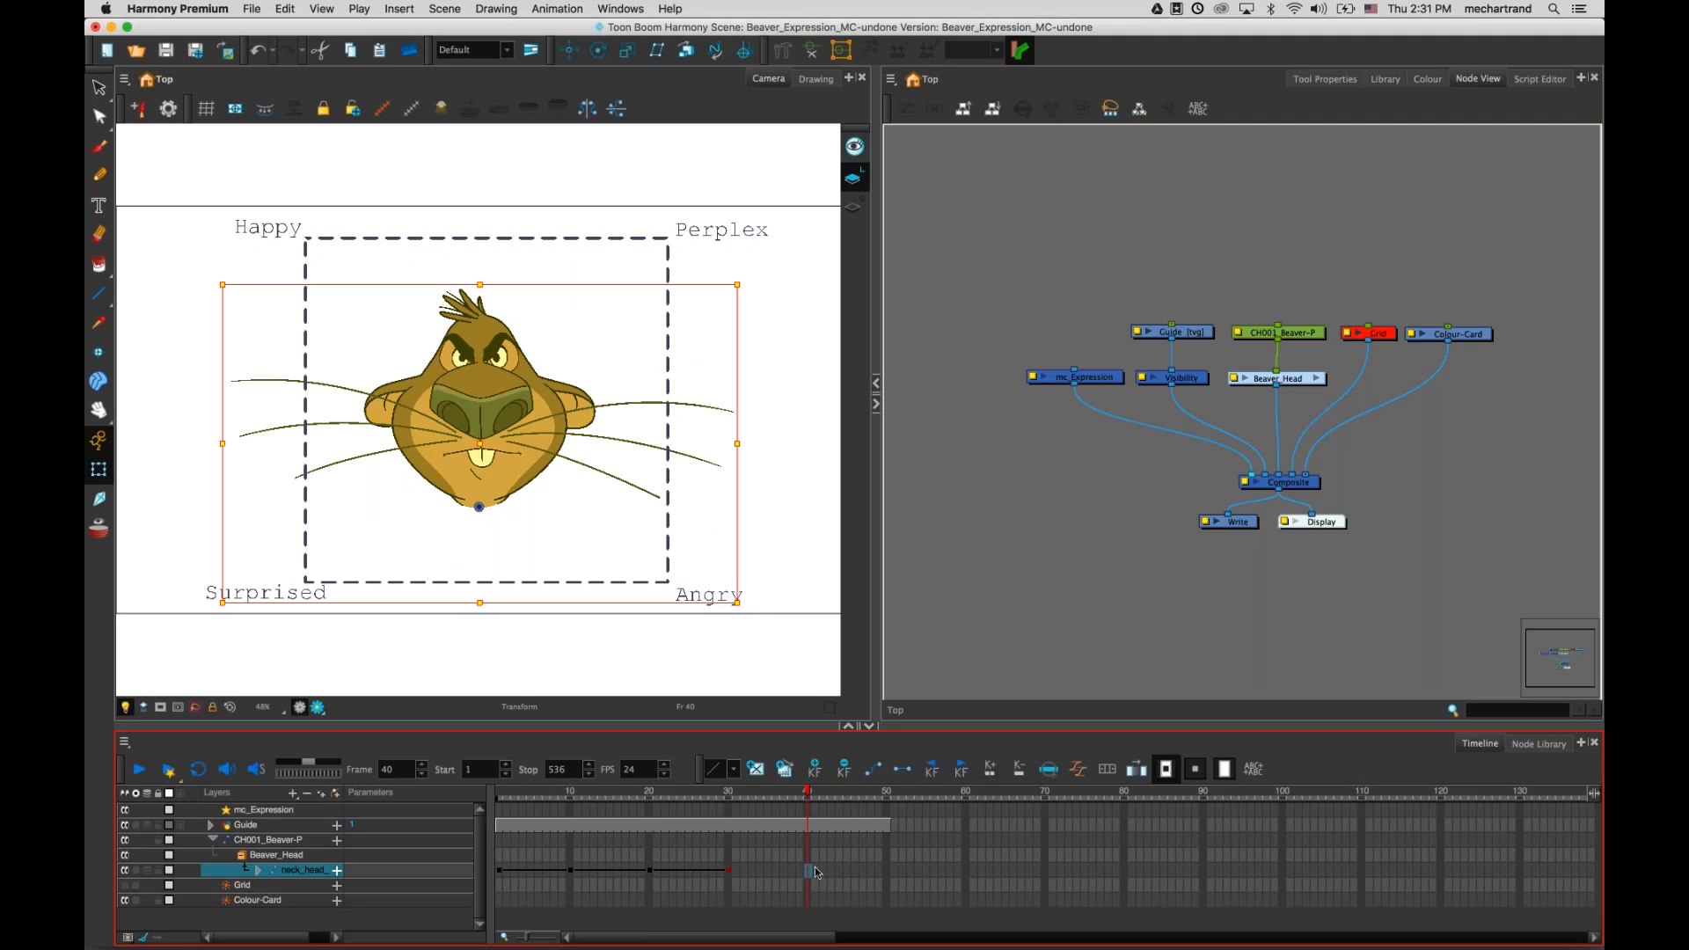
pyautogui.click(815, 768)
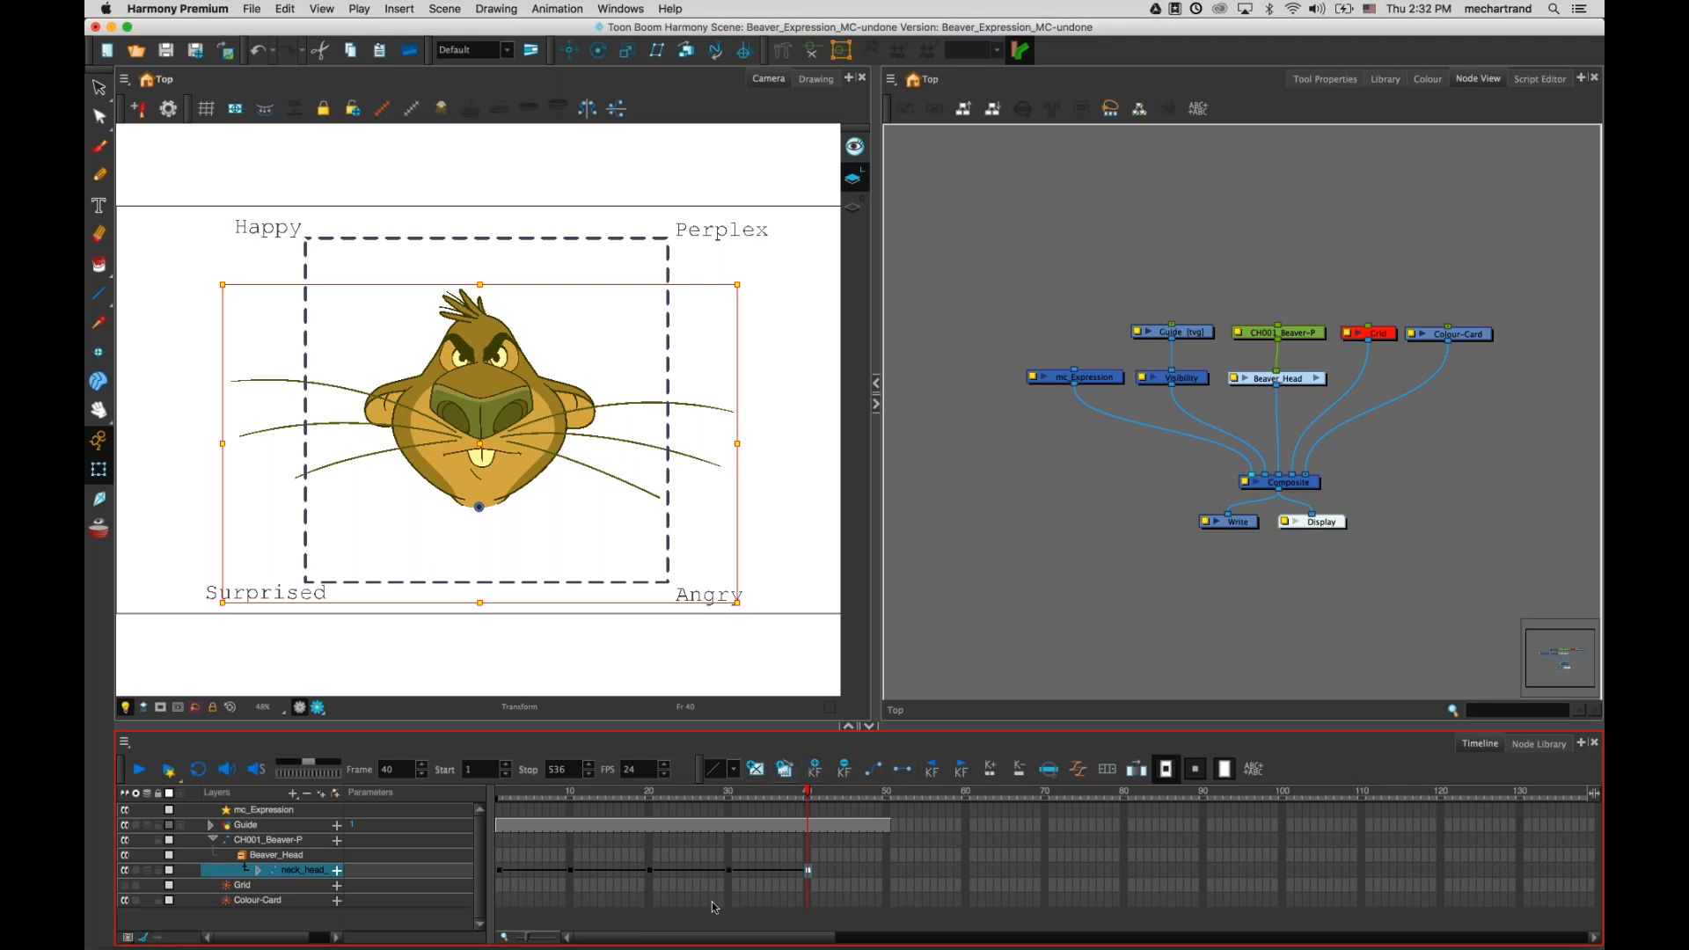
# - Show the control of the mc_Expression node and move its point toward the Happy corner at frame 40
pyautogui.click(1101, 378)
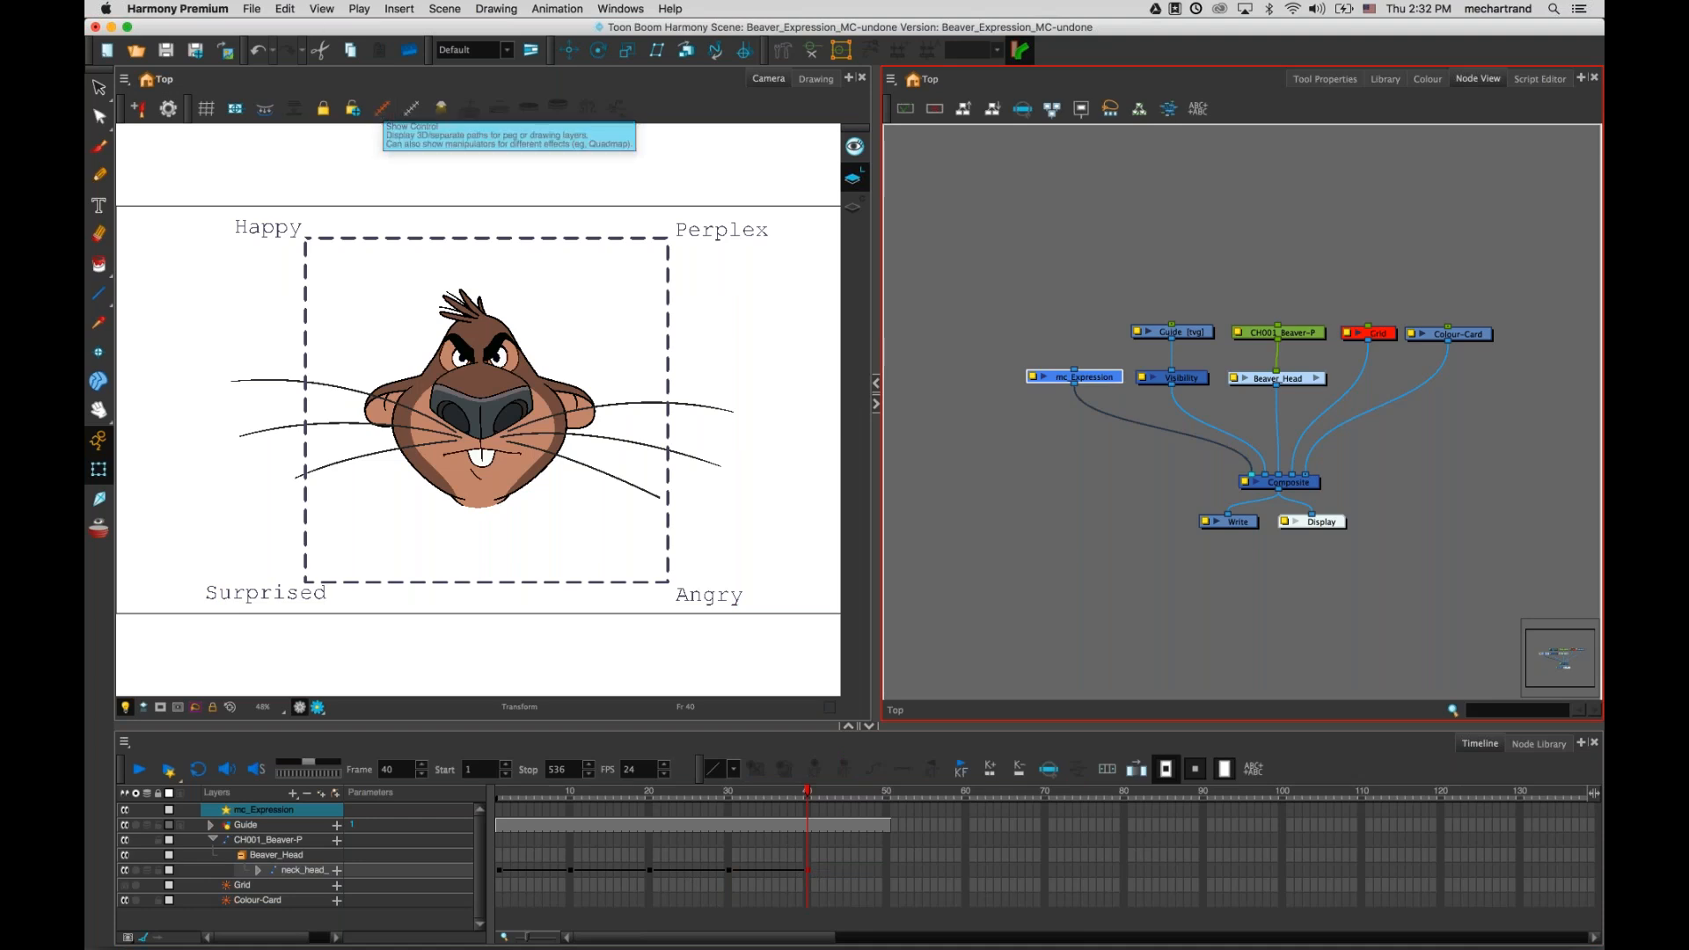
pyautogui.click(318, 10)
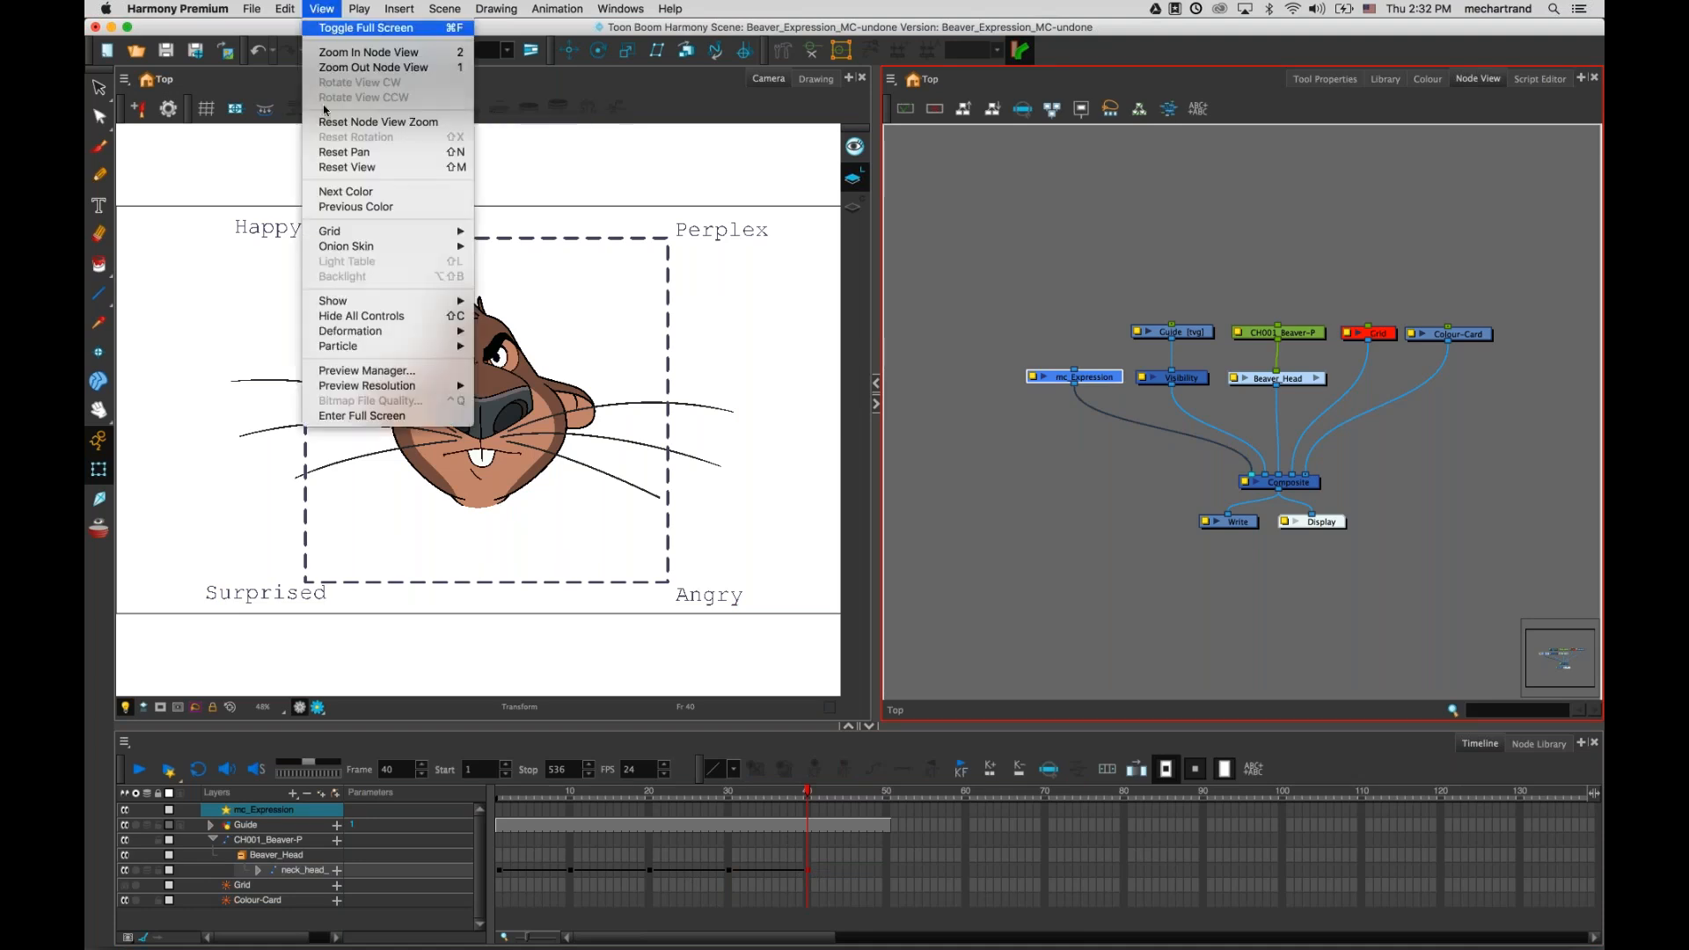
pyautogui.moveTo(381, 302)
pyautogui.click(526, 340)
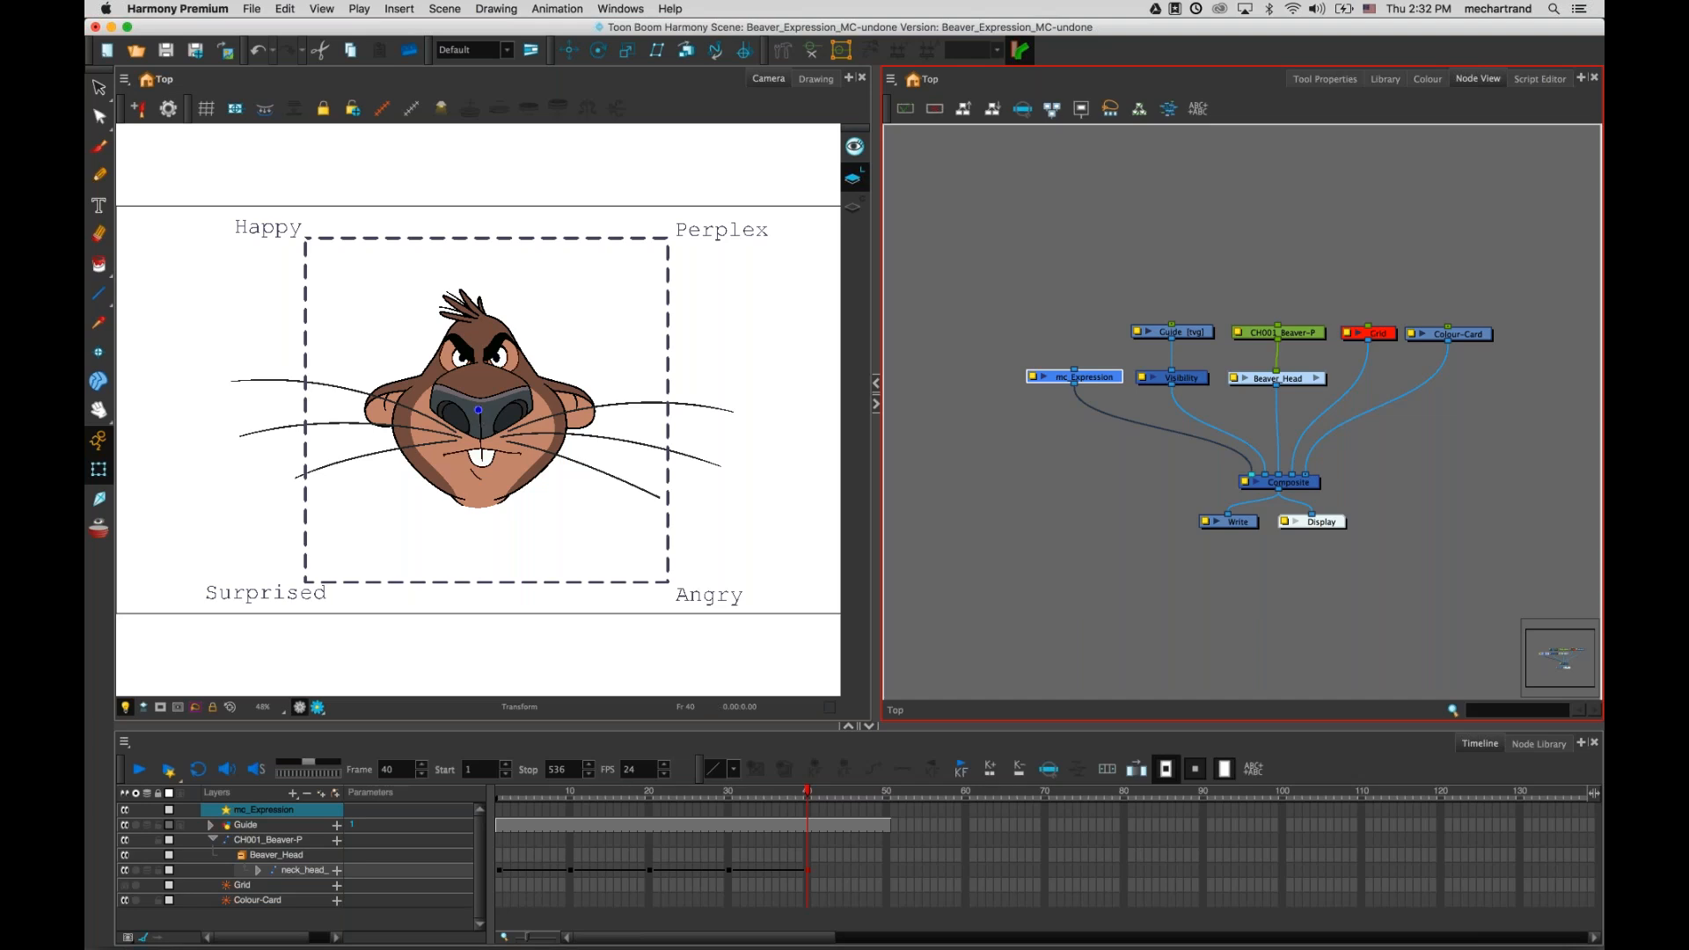
pyautogui.moveTo(479, 410); pyautogui.dragTo(393, 330)
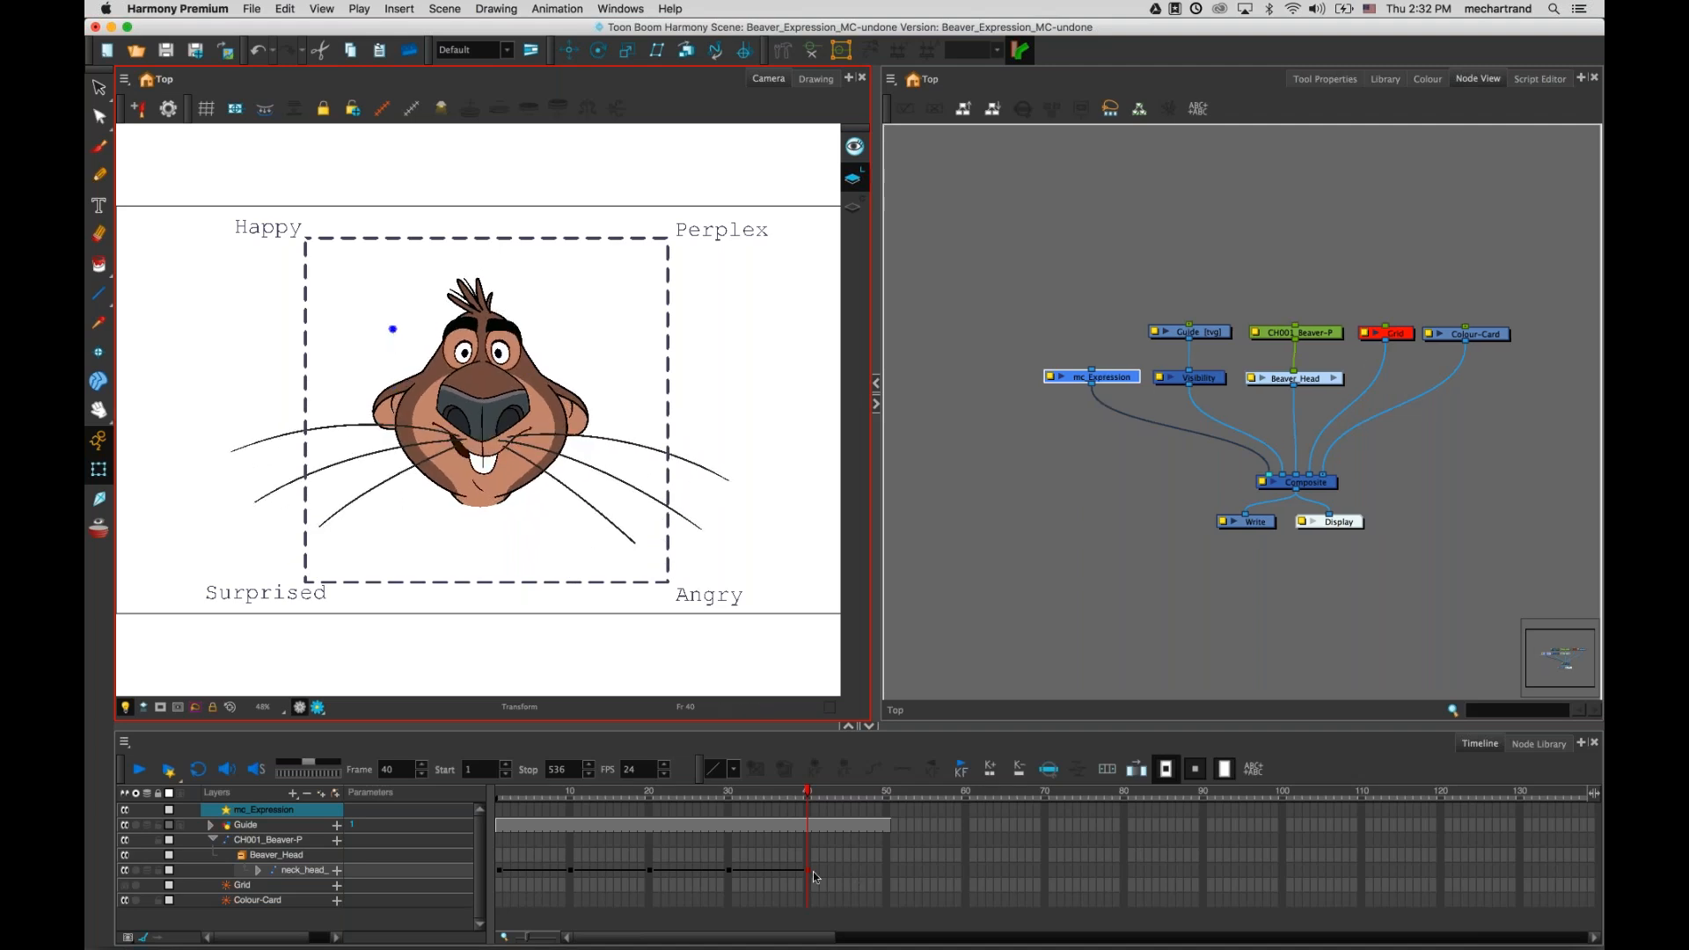
pyautogui.moveTo(393, 329); pyautogui.dragTo(389, 320)
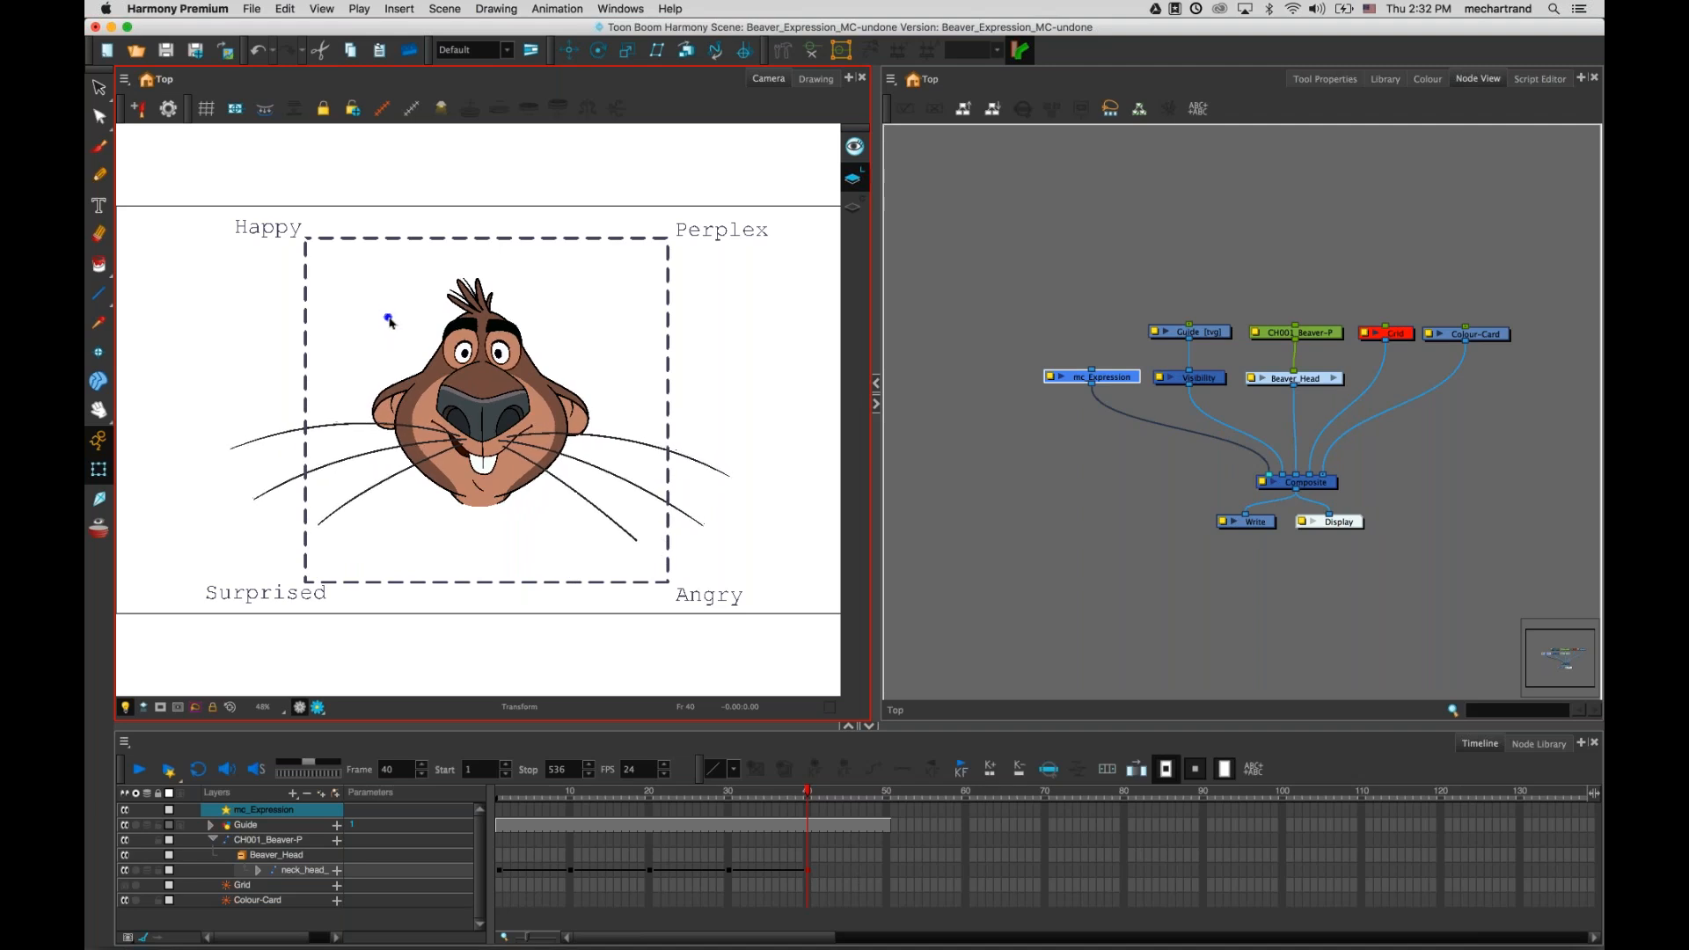
# - Add a neck_head keyframe at frame 50 and move the expression control point close to the Angry corner
pyautogui.click(887, 870)
pyautogui.click(817, 768)
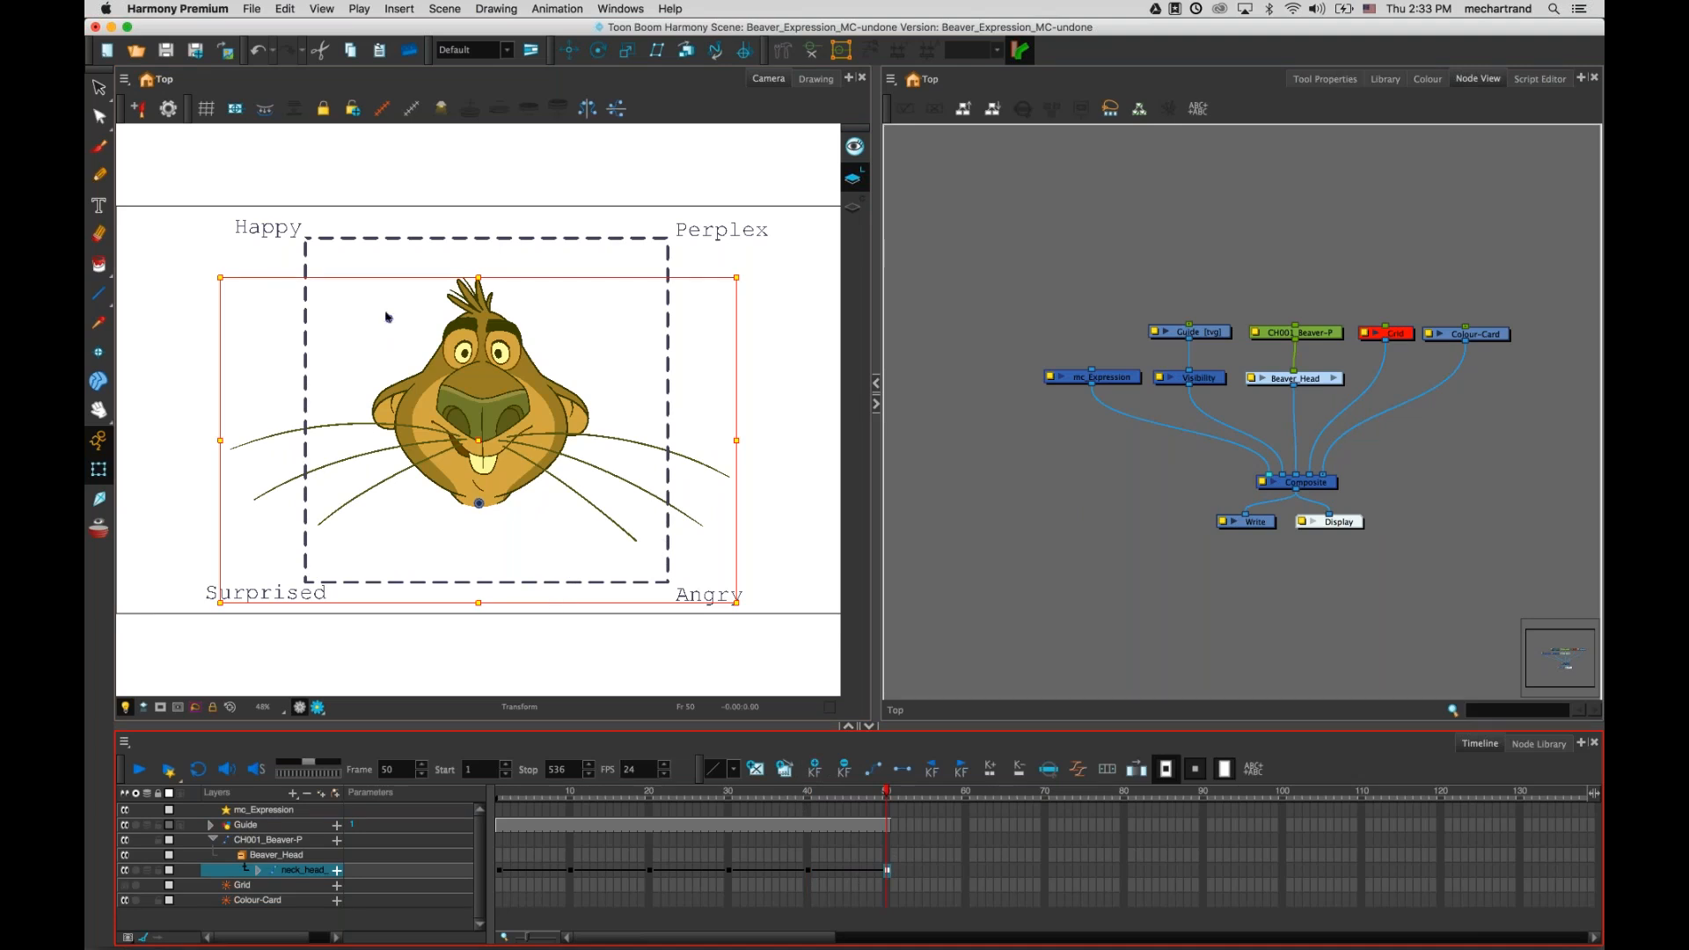
pyautogui.click(387, 317)
pyautogui.click(388, 319)
pyautogui.moveTo(388, 319); pyautogui.dragTo(638, 564)
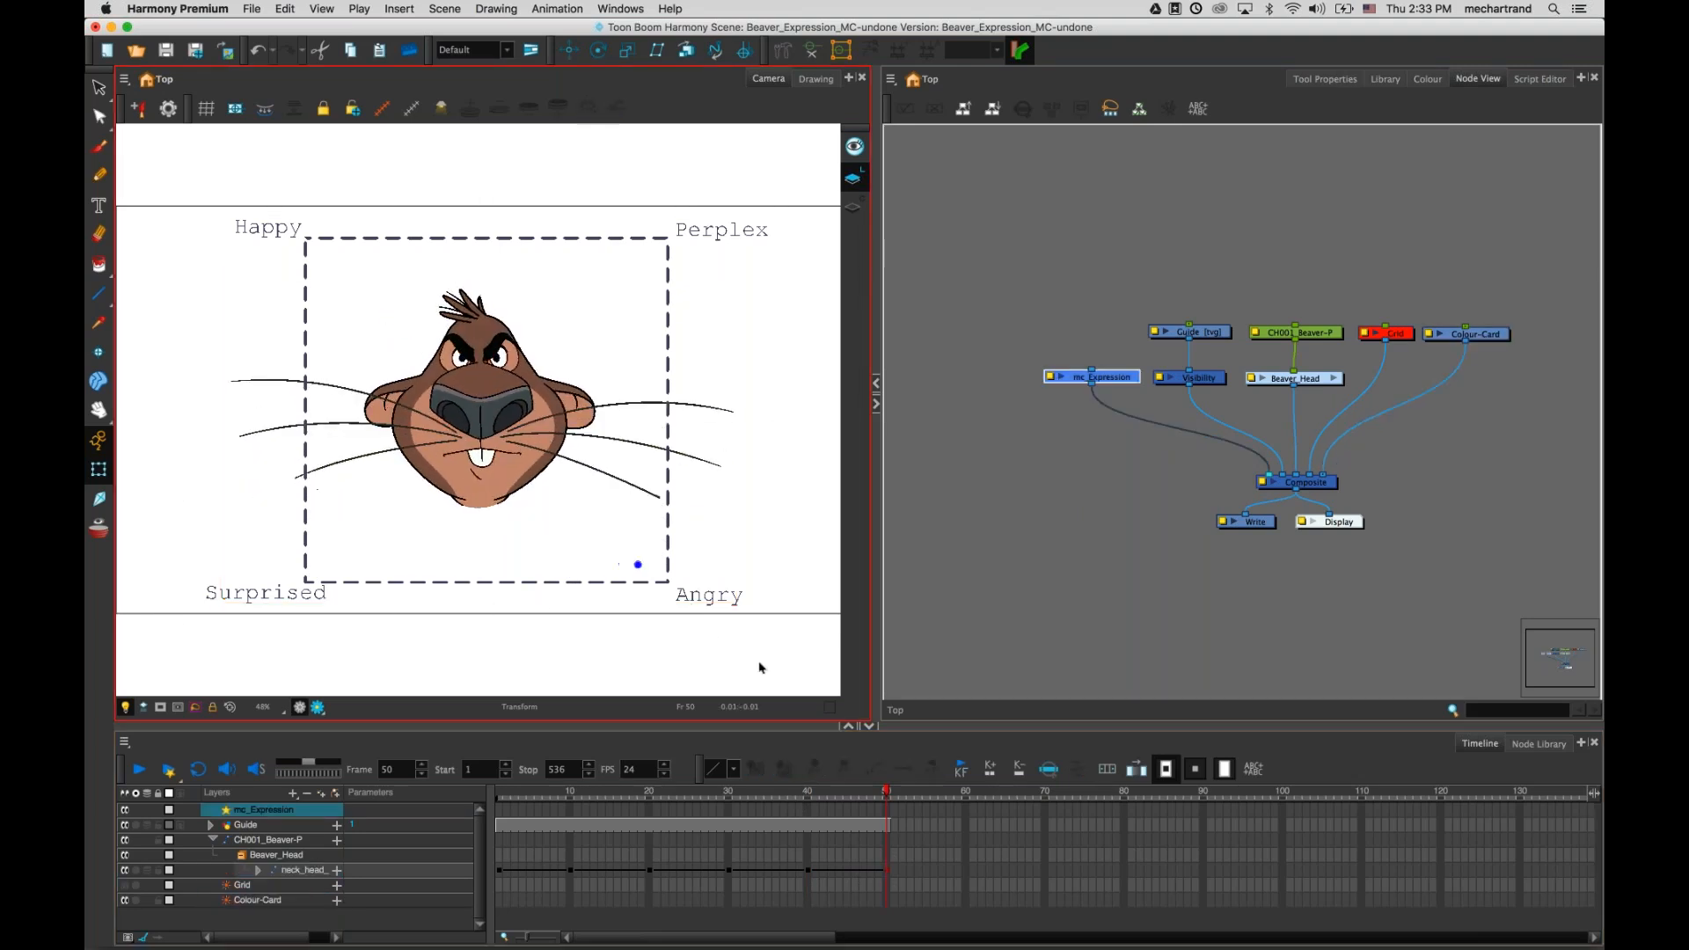
# - Scrub the timeline between frames 40 and 52 to check the expression change and the control point
pyautogui.moveTo(896, 794)
pyautogui.mouseDown()
pyautogui.moveTo(786, 792)
pyautogui.moveTo(902, 794)
pyautogui.mouseUp()
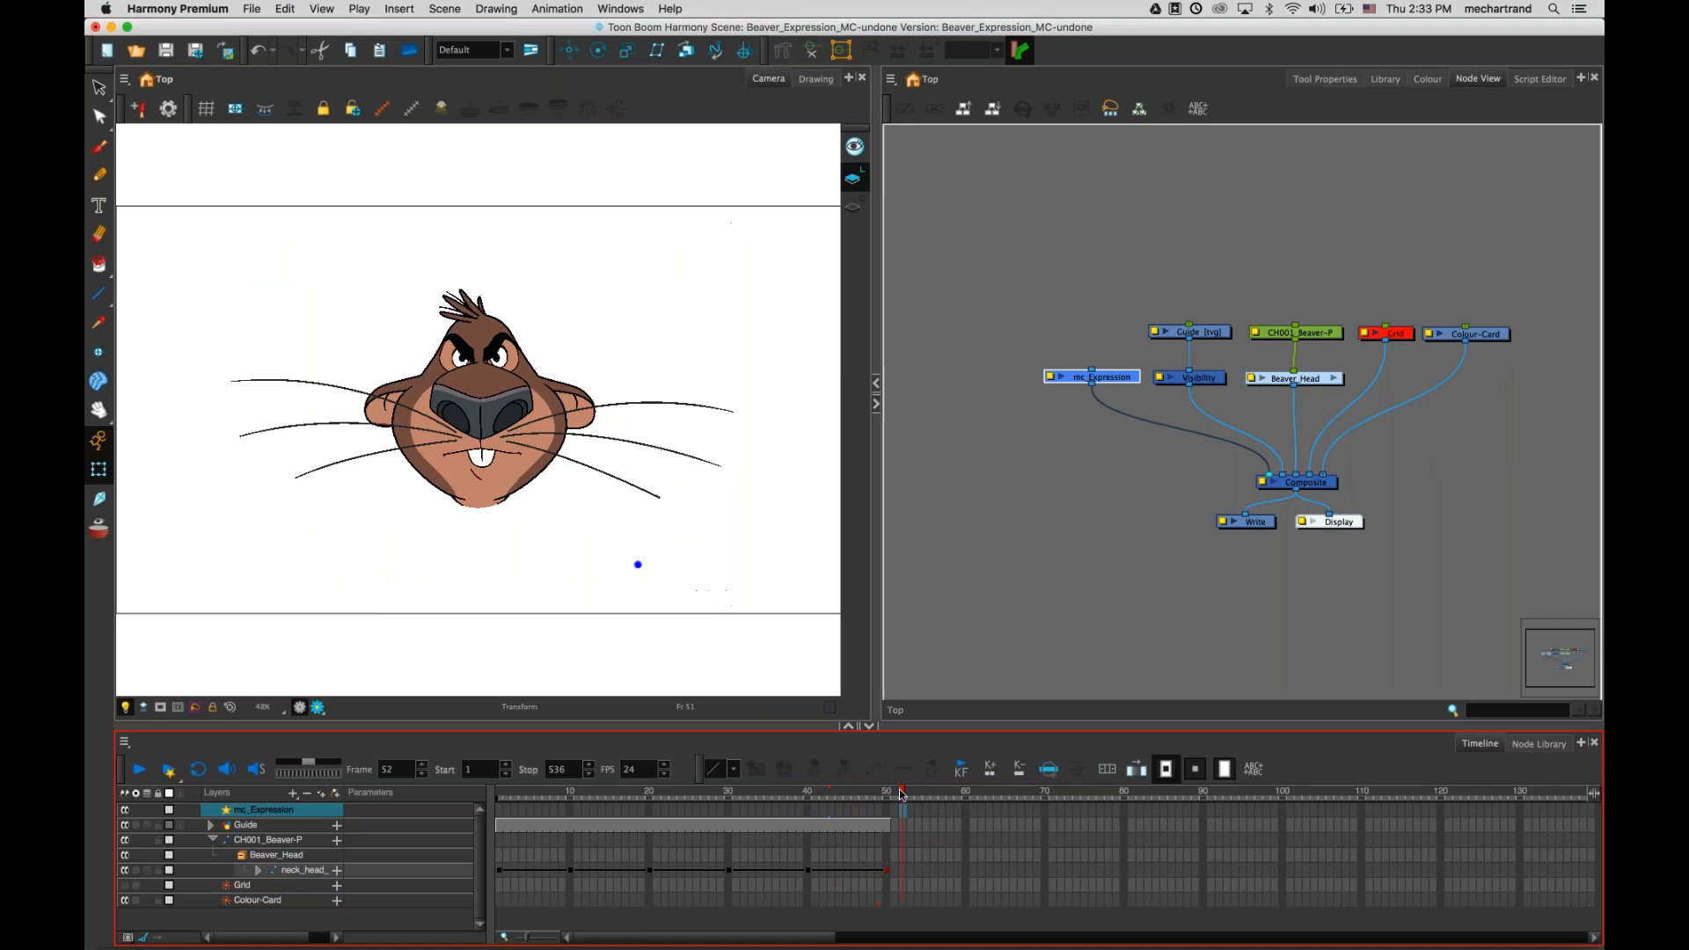
pyautogui.click(956, 544)
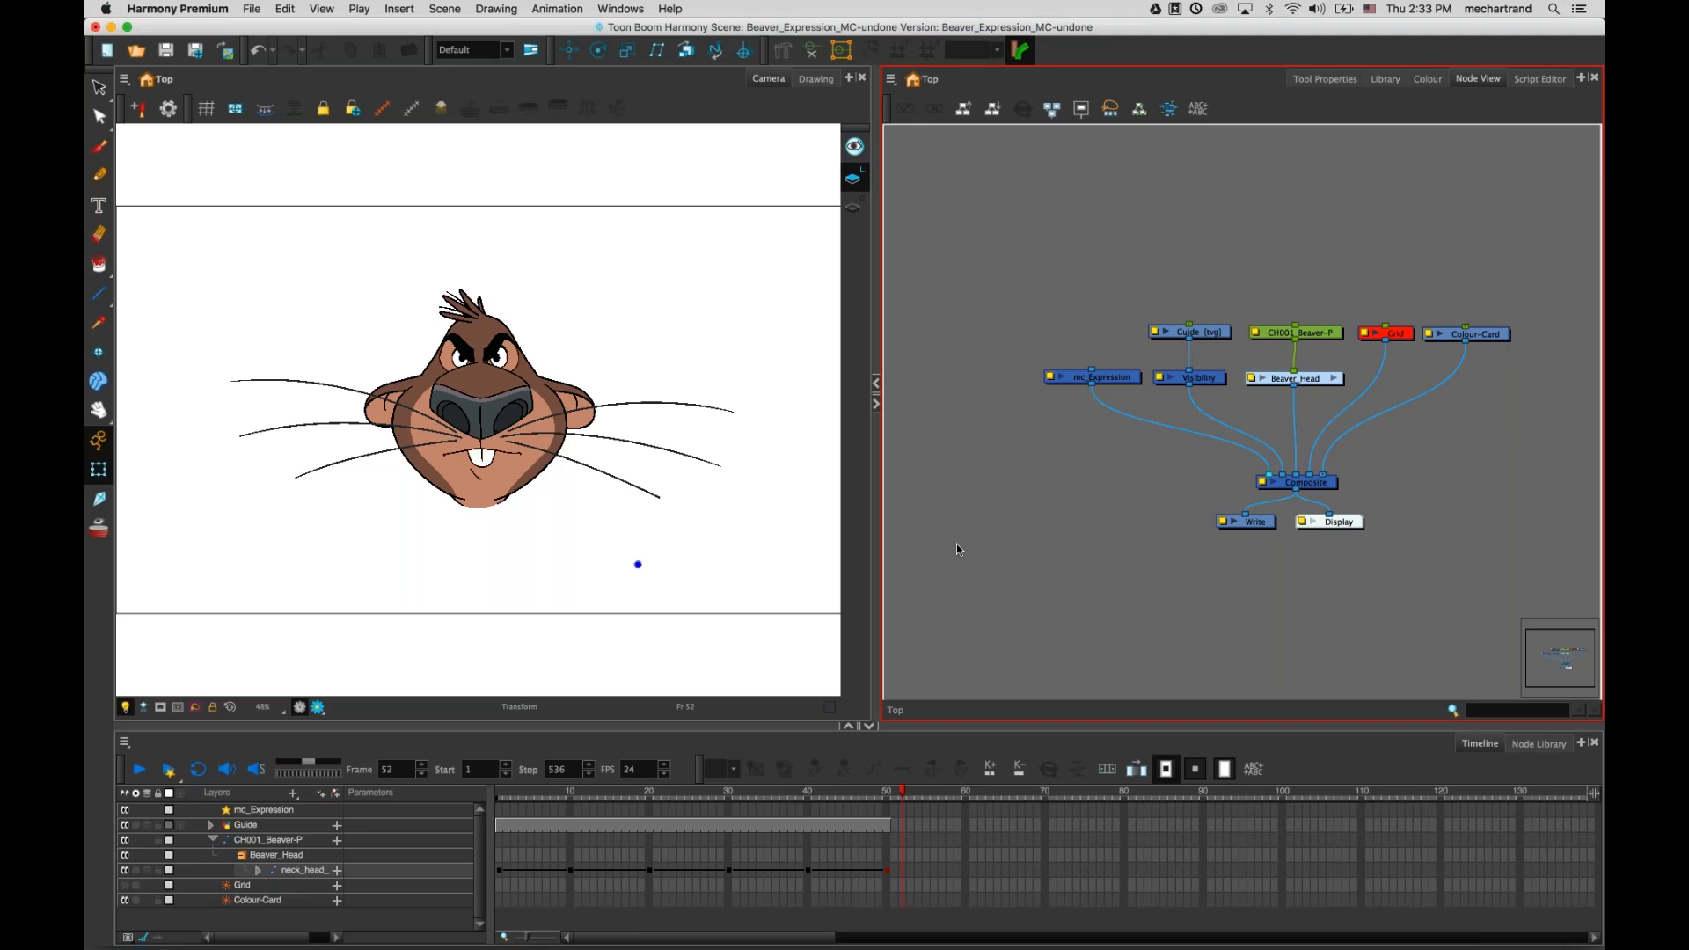
pyautogui.click(823, 794)
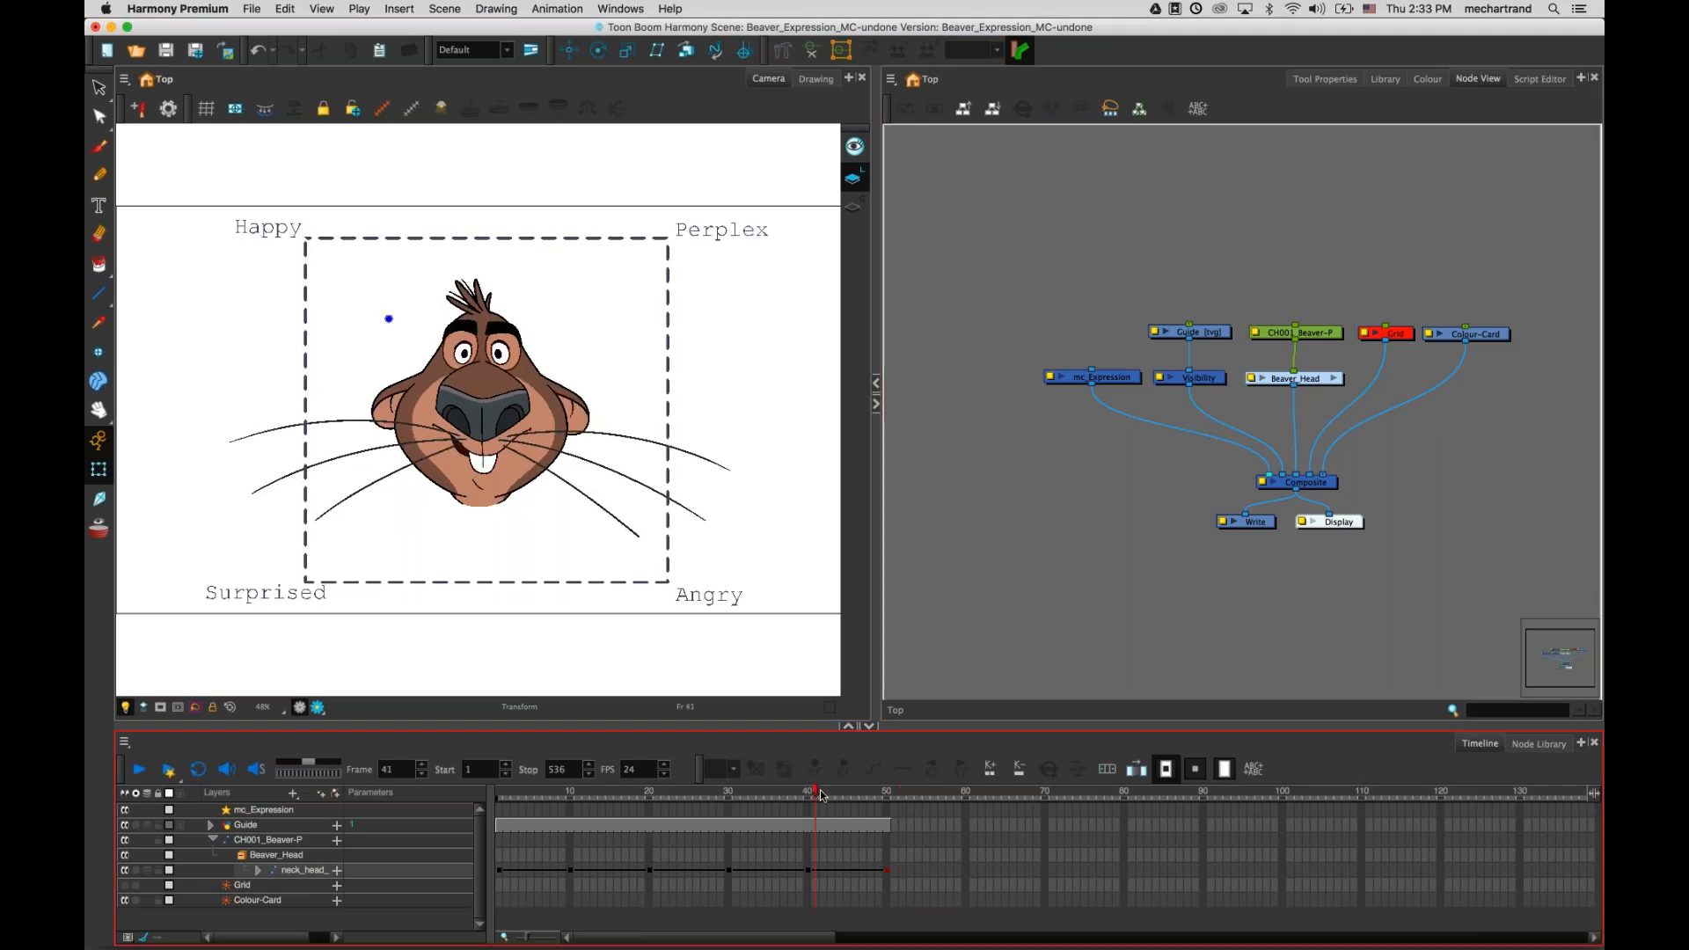
pyautogui.moveTo(829, 803); pyautogui.dragTo(885, 800)
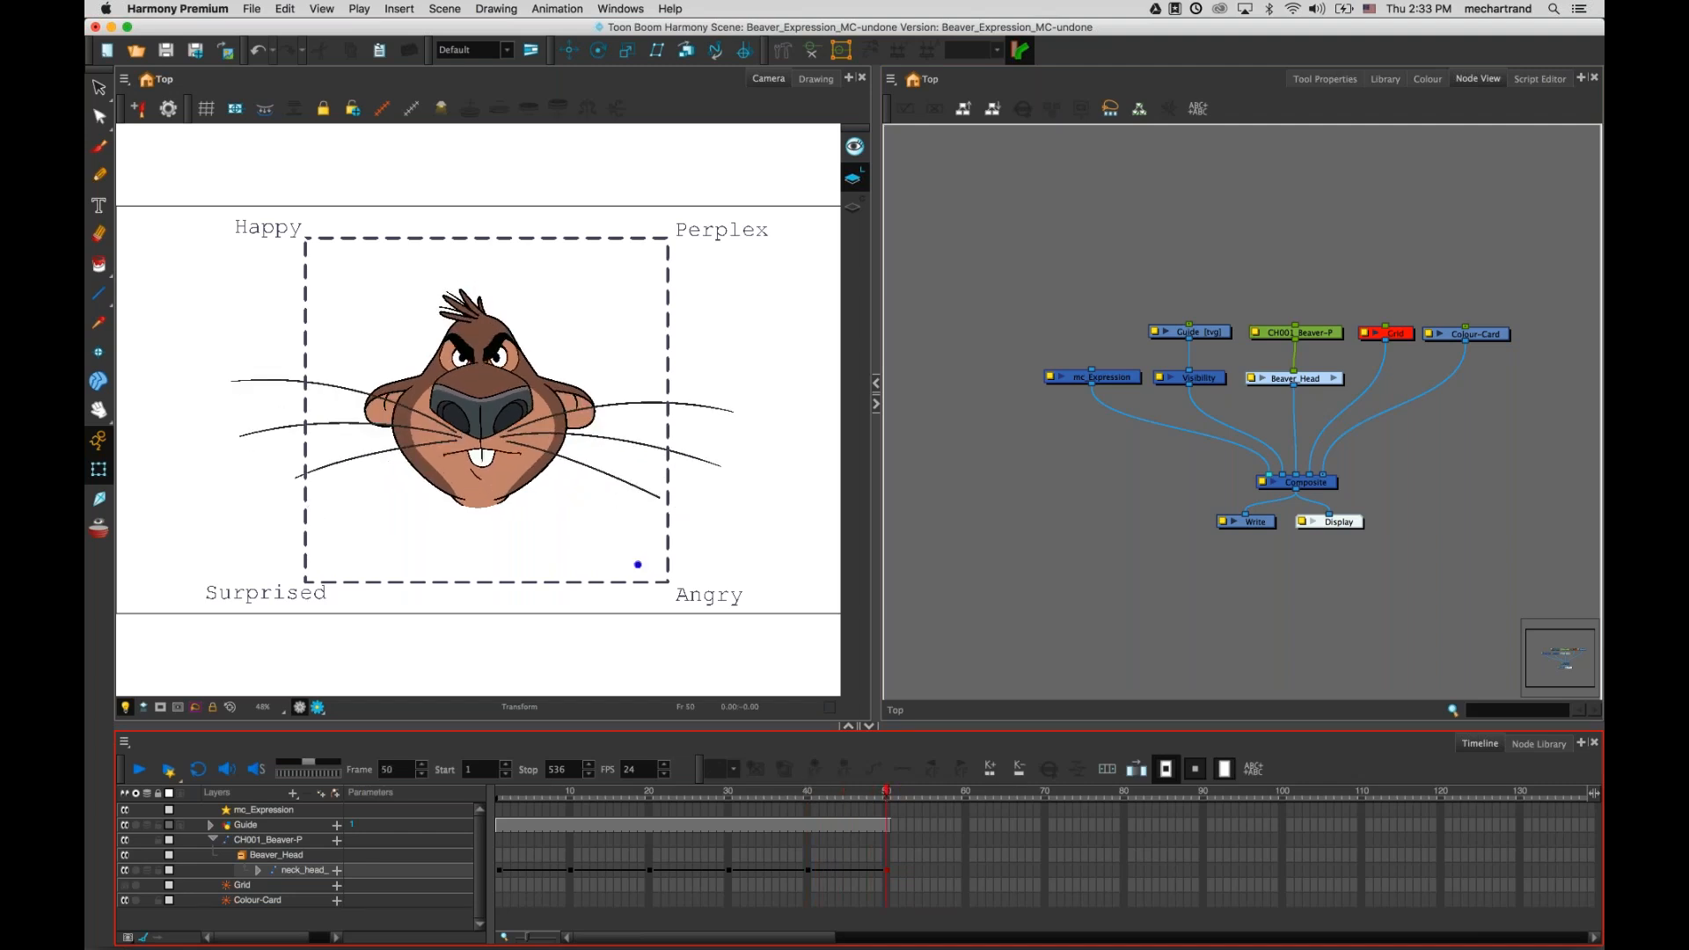
# - Rotate the whisker groups on both sides of the beaver's face downward at frame 50
pyautogui.click(628, 446)
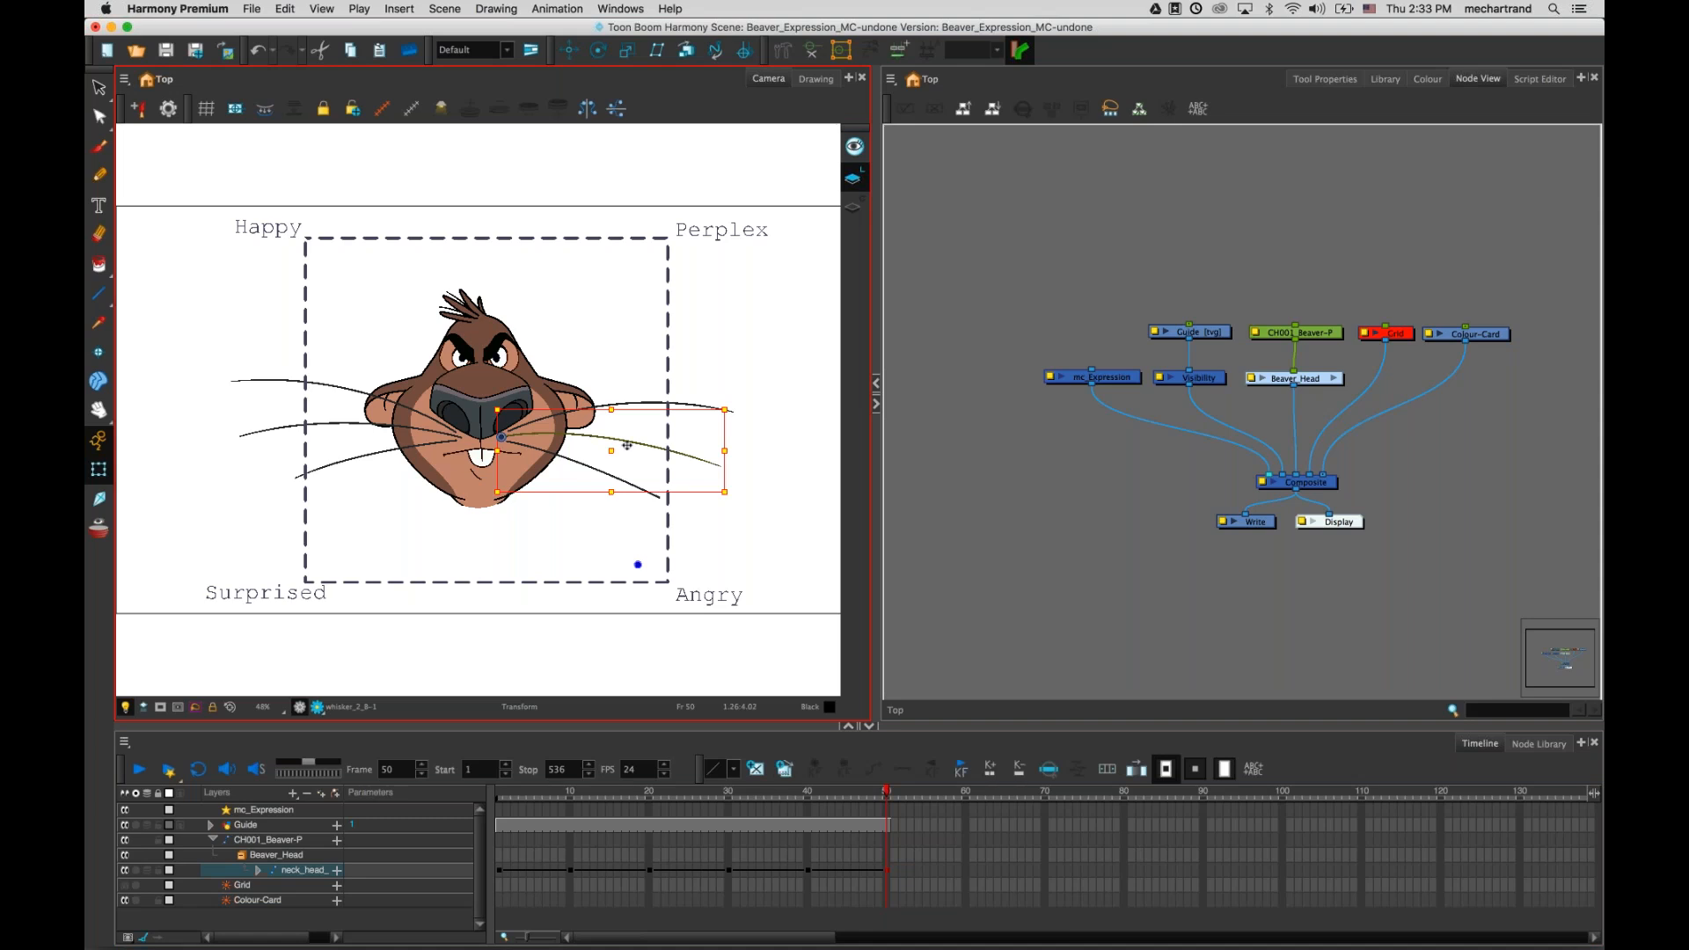
pyautogui.press('b')
pyautogui.press('b')
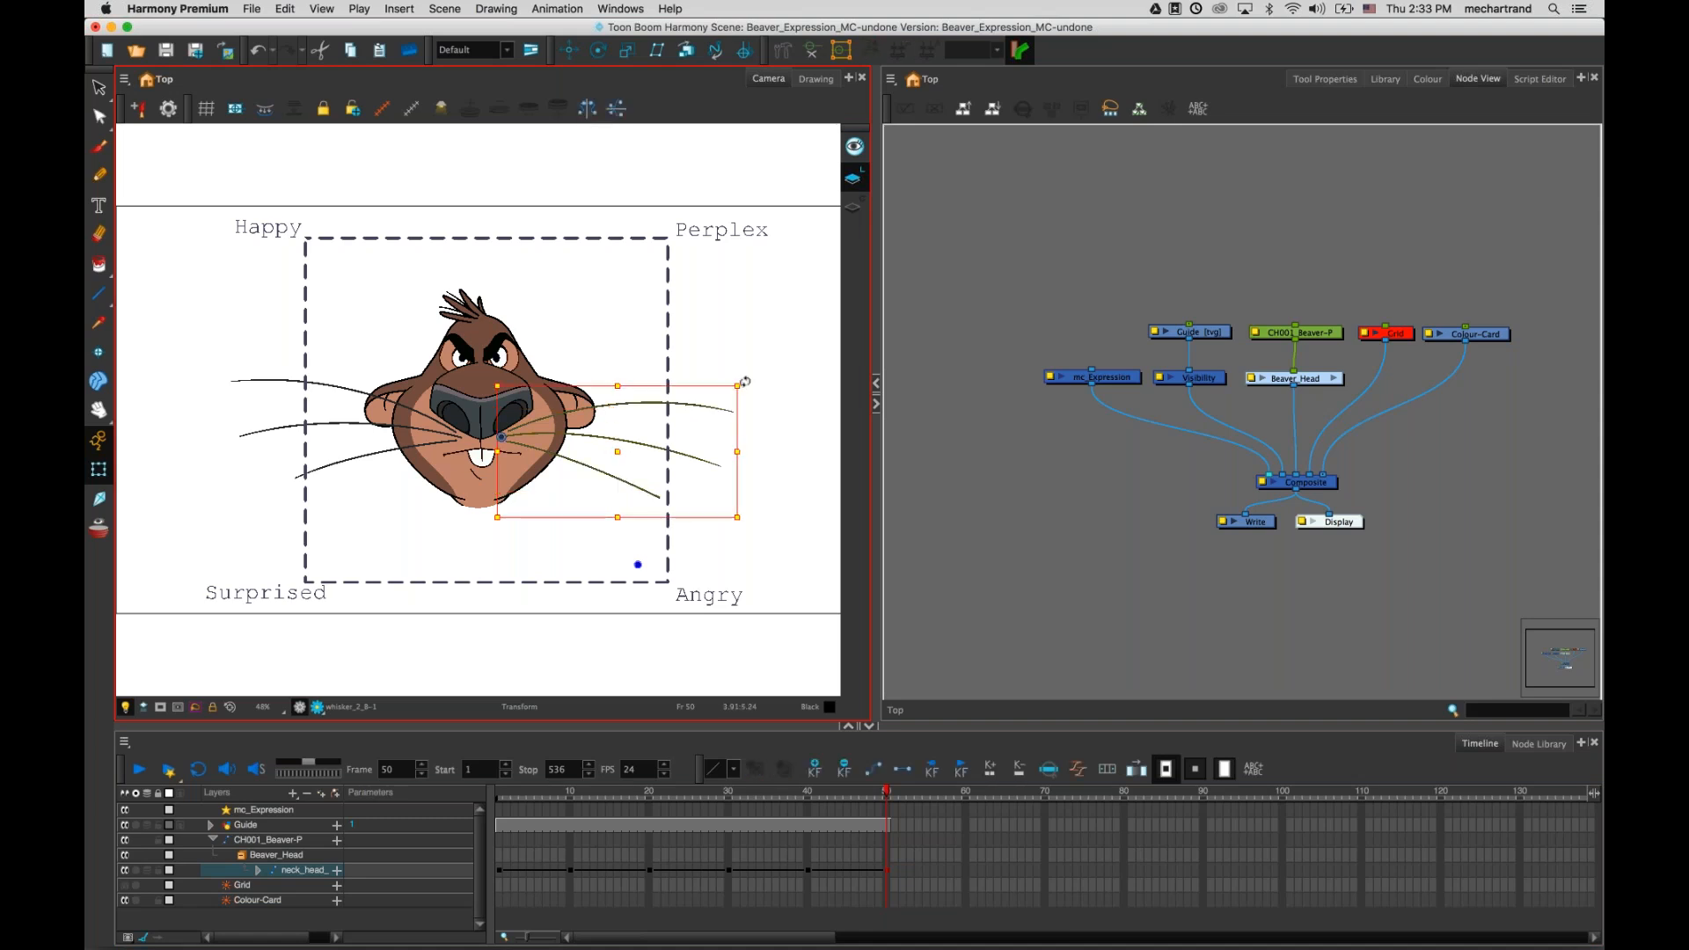
pyautogui.moveTo(745, 381); pyautogui.dragTo(714, 570)
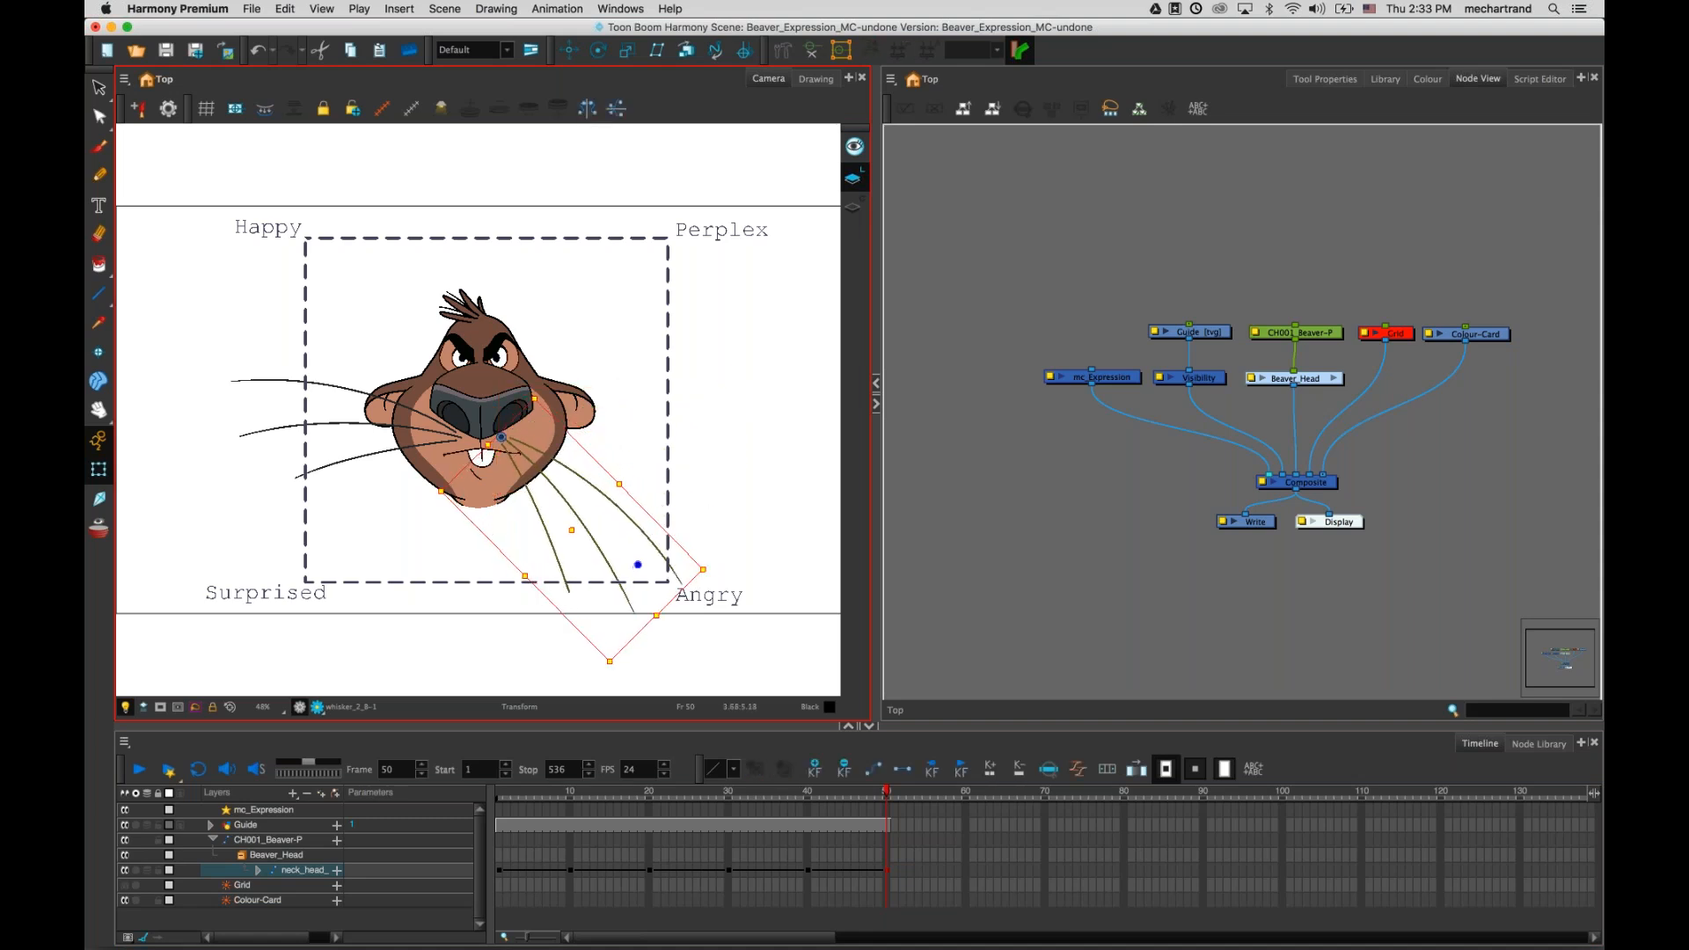
pyautogui.click(337, 466)
pyautogui.press('b')
pyautogui.moveTo(217, 344); pyautogui.dragTo(340, 518)
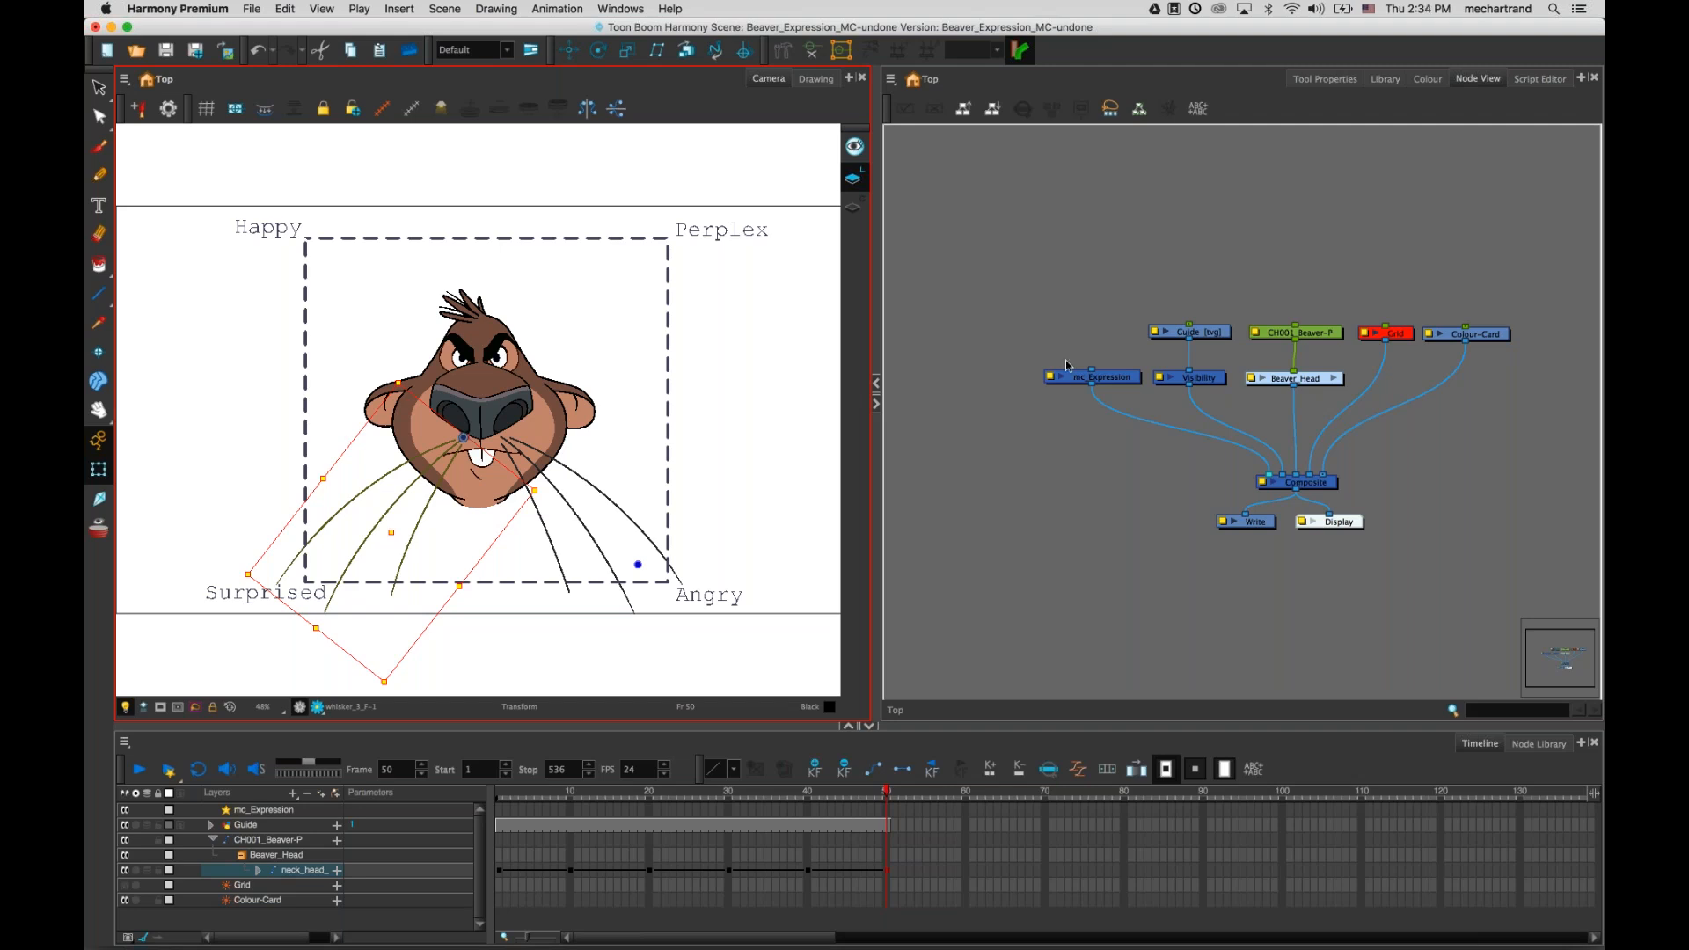
# - Reselect mc_Expression and nudge its control point near Angry over the rotated whiskers, undo the move, and nudge it again
pyautogui.click(1107, 385)
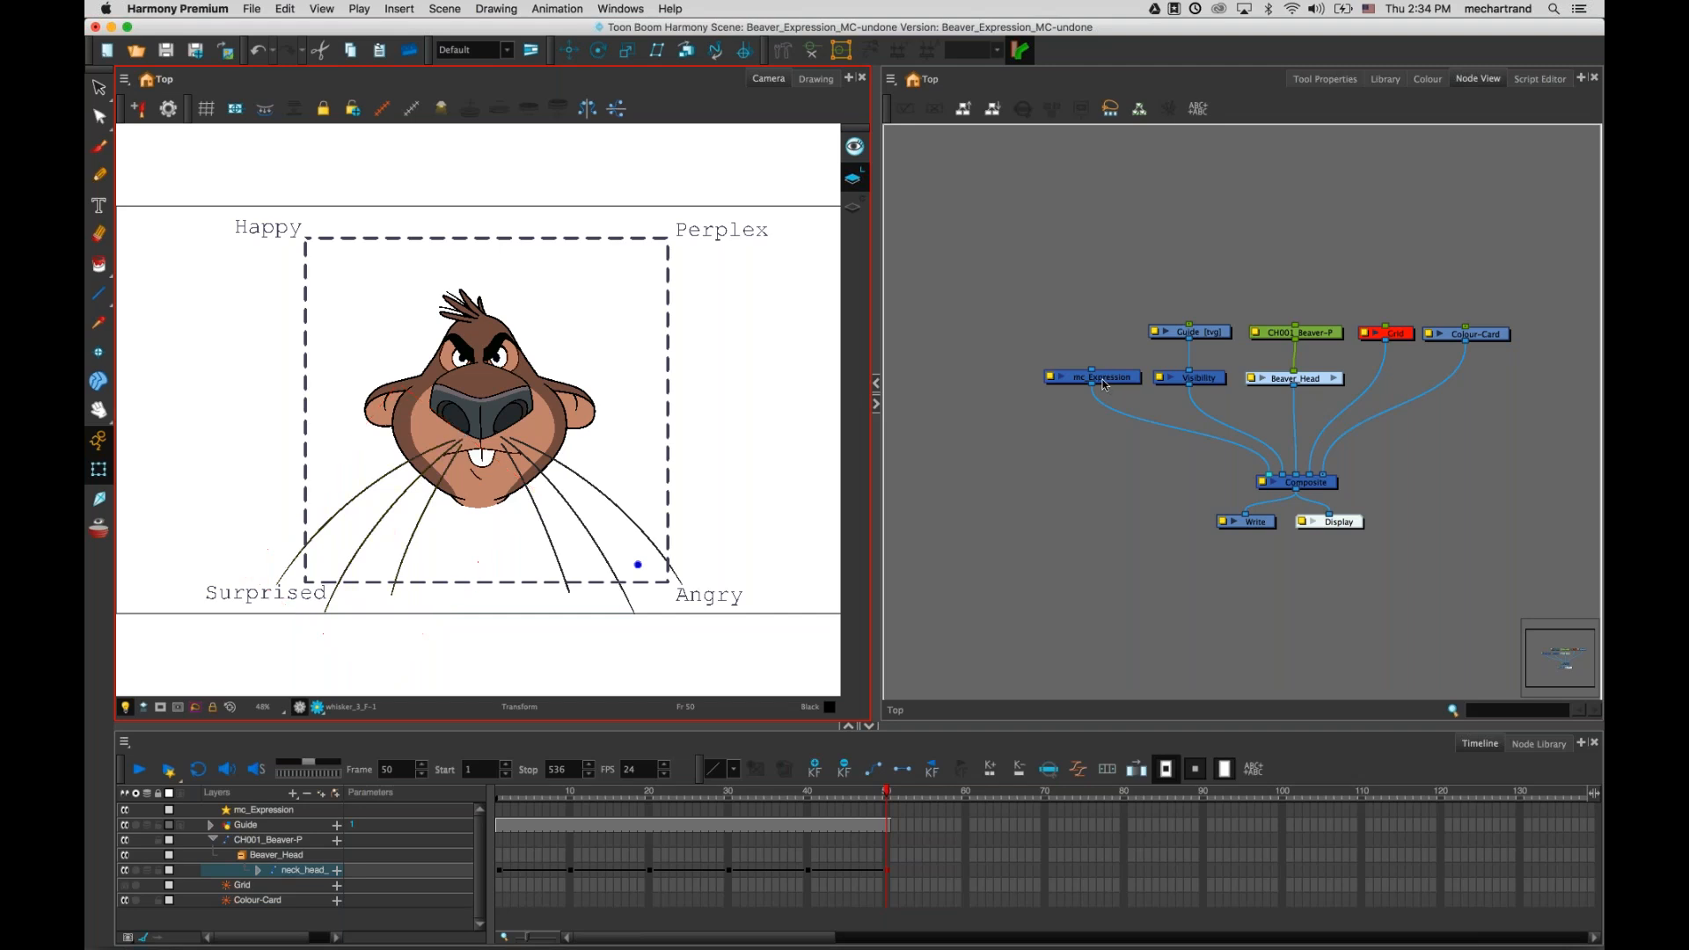
pyautogui.moveTo(846, 799); pyautogui.dragTo(887, 802)
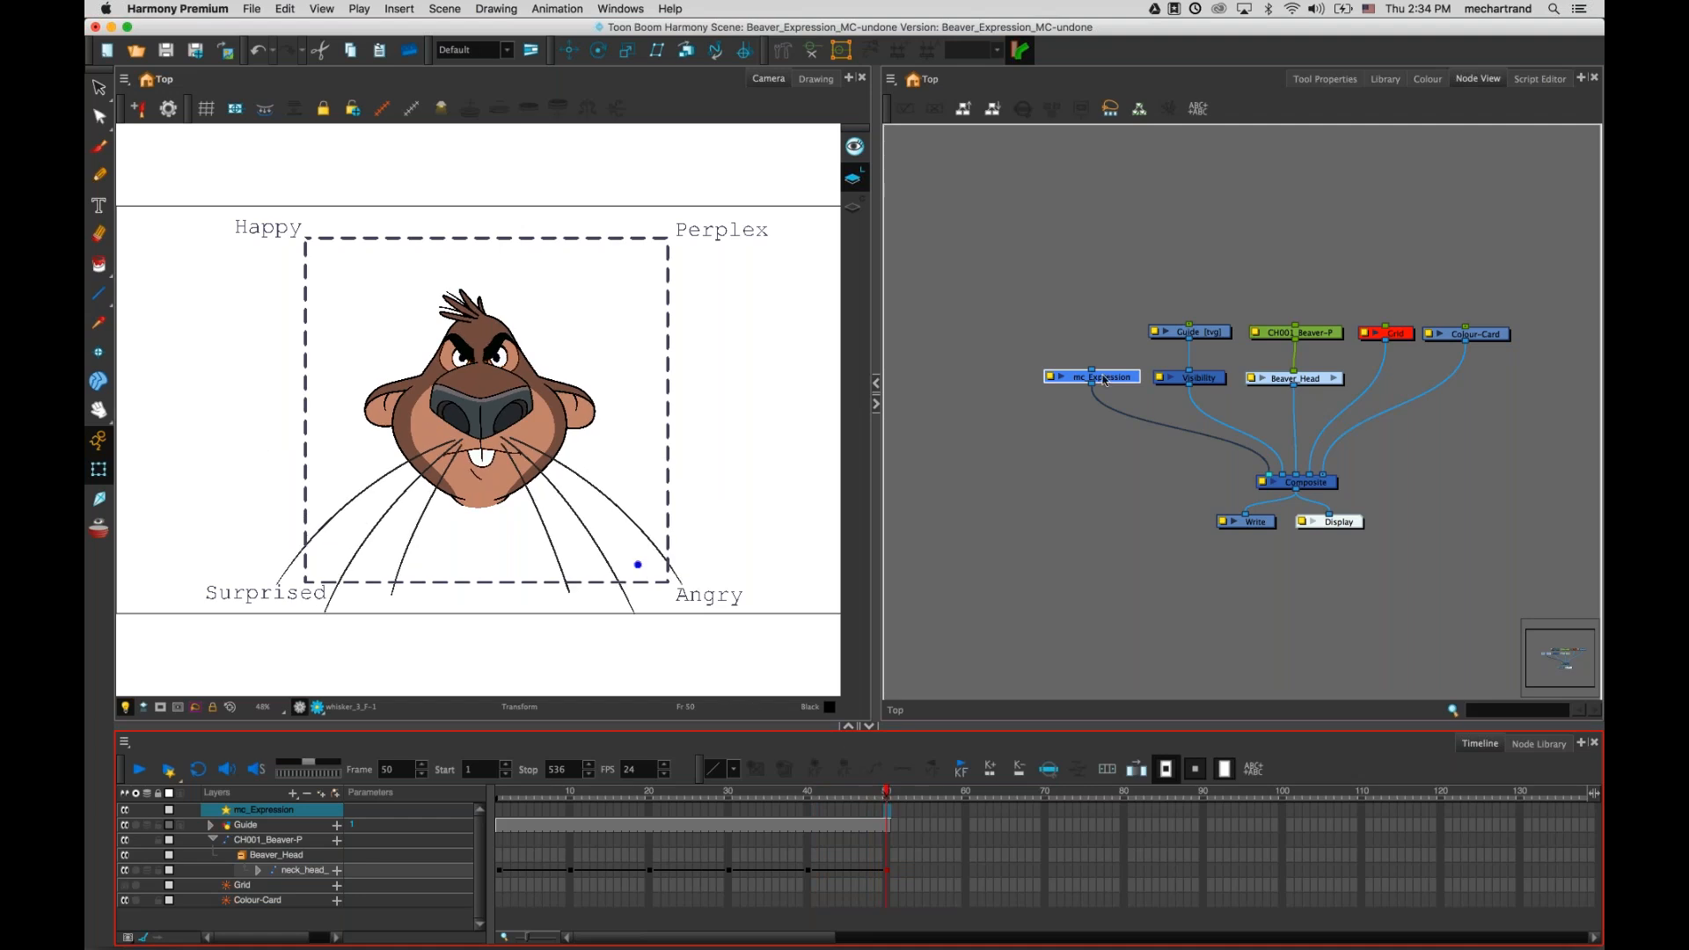
pyautogui.moveTo(639, 564)
pyautogui.mouseDown()
pyautogui.moveTo(467, 379)
pyautogui.moveTo(662, 570)
pyautogui.mouseUp()
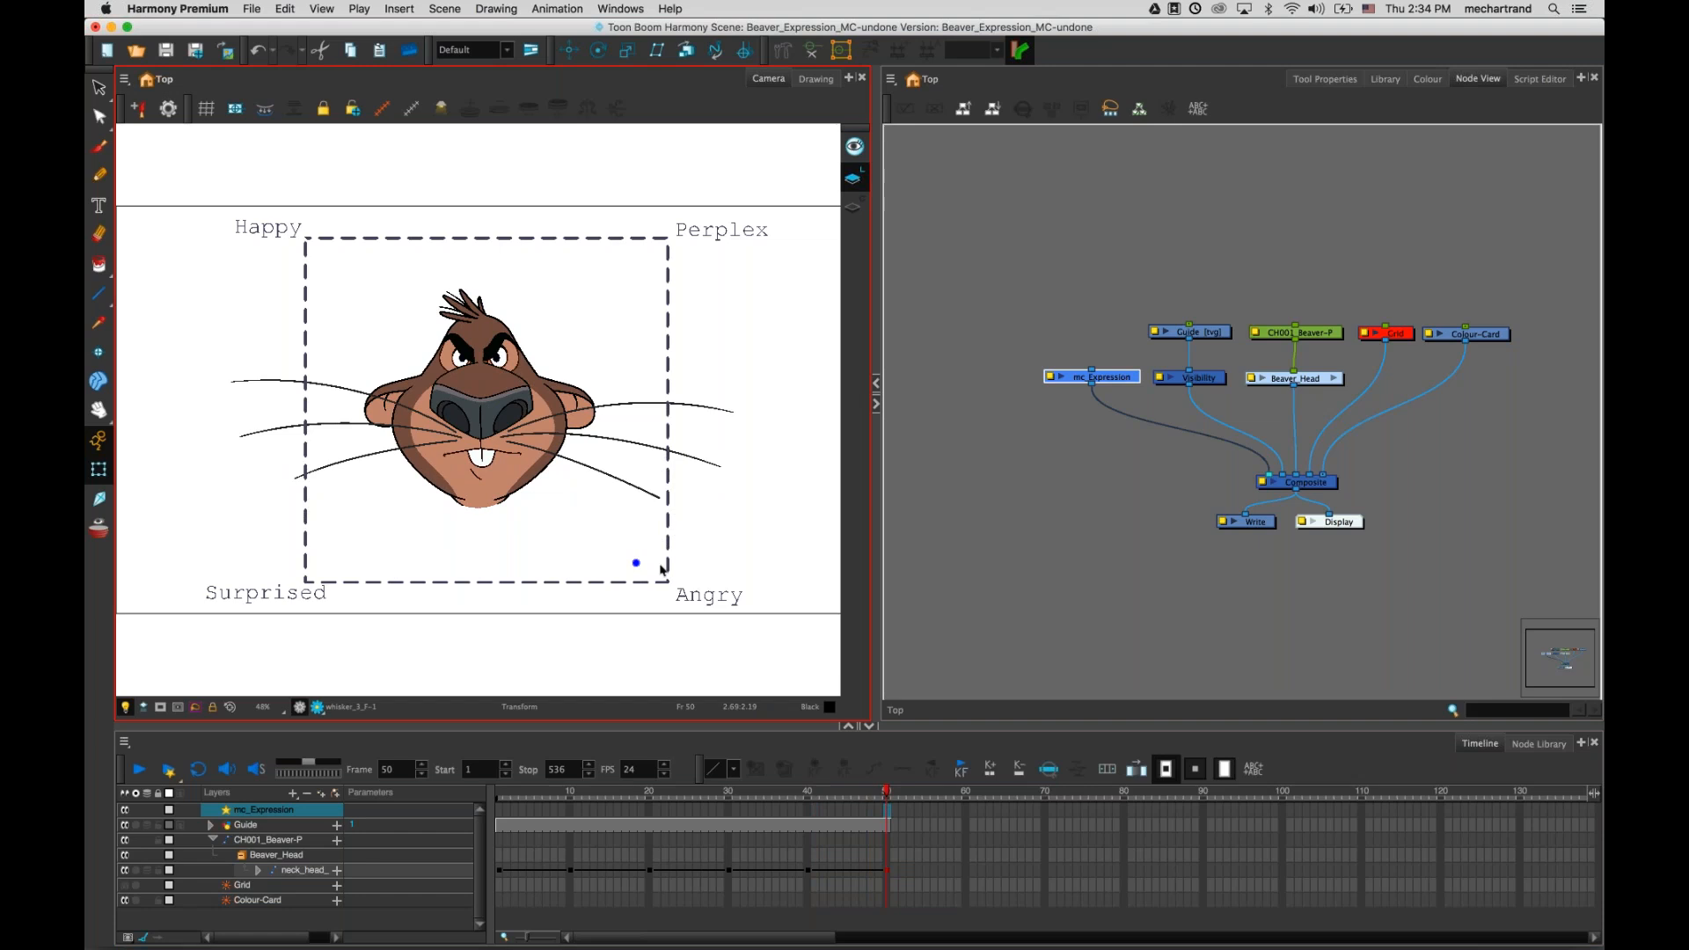
pyautogui.press('super+z')
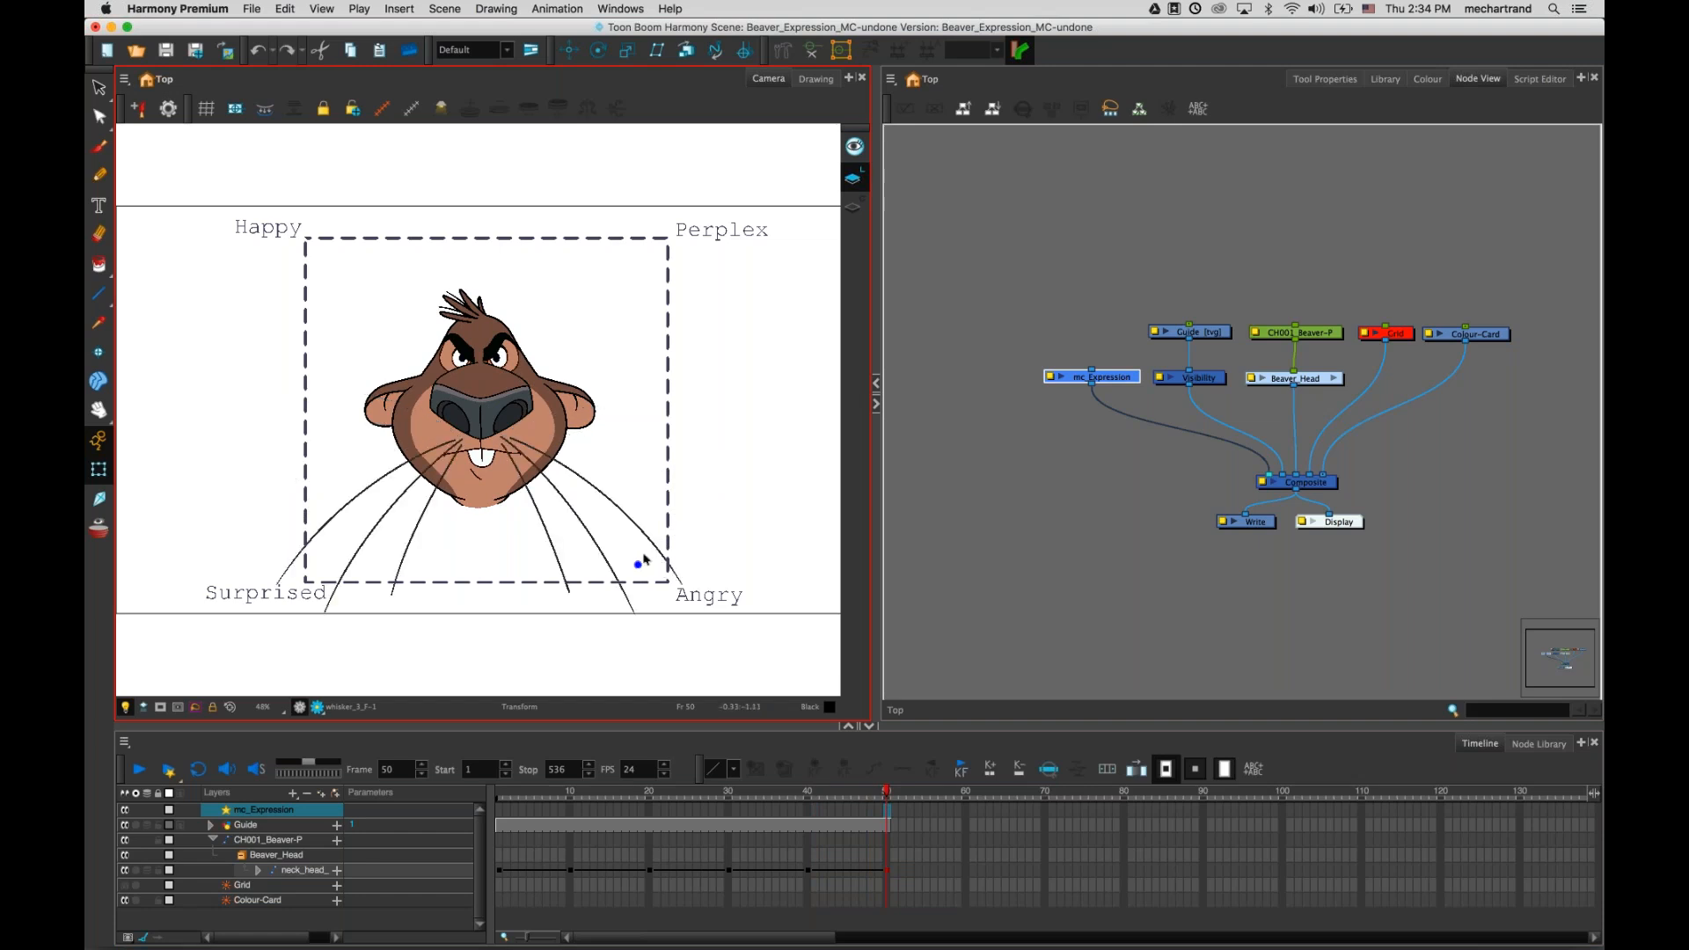
pyautogui.moveTo(640, 565); pyautogui.dragTo(645, 565)
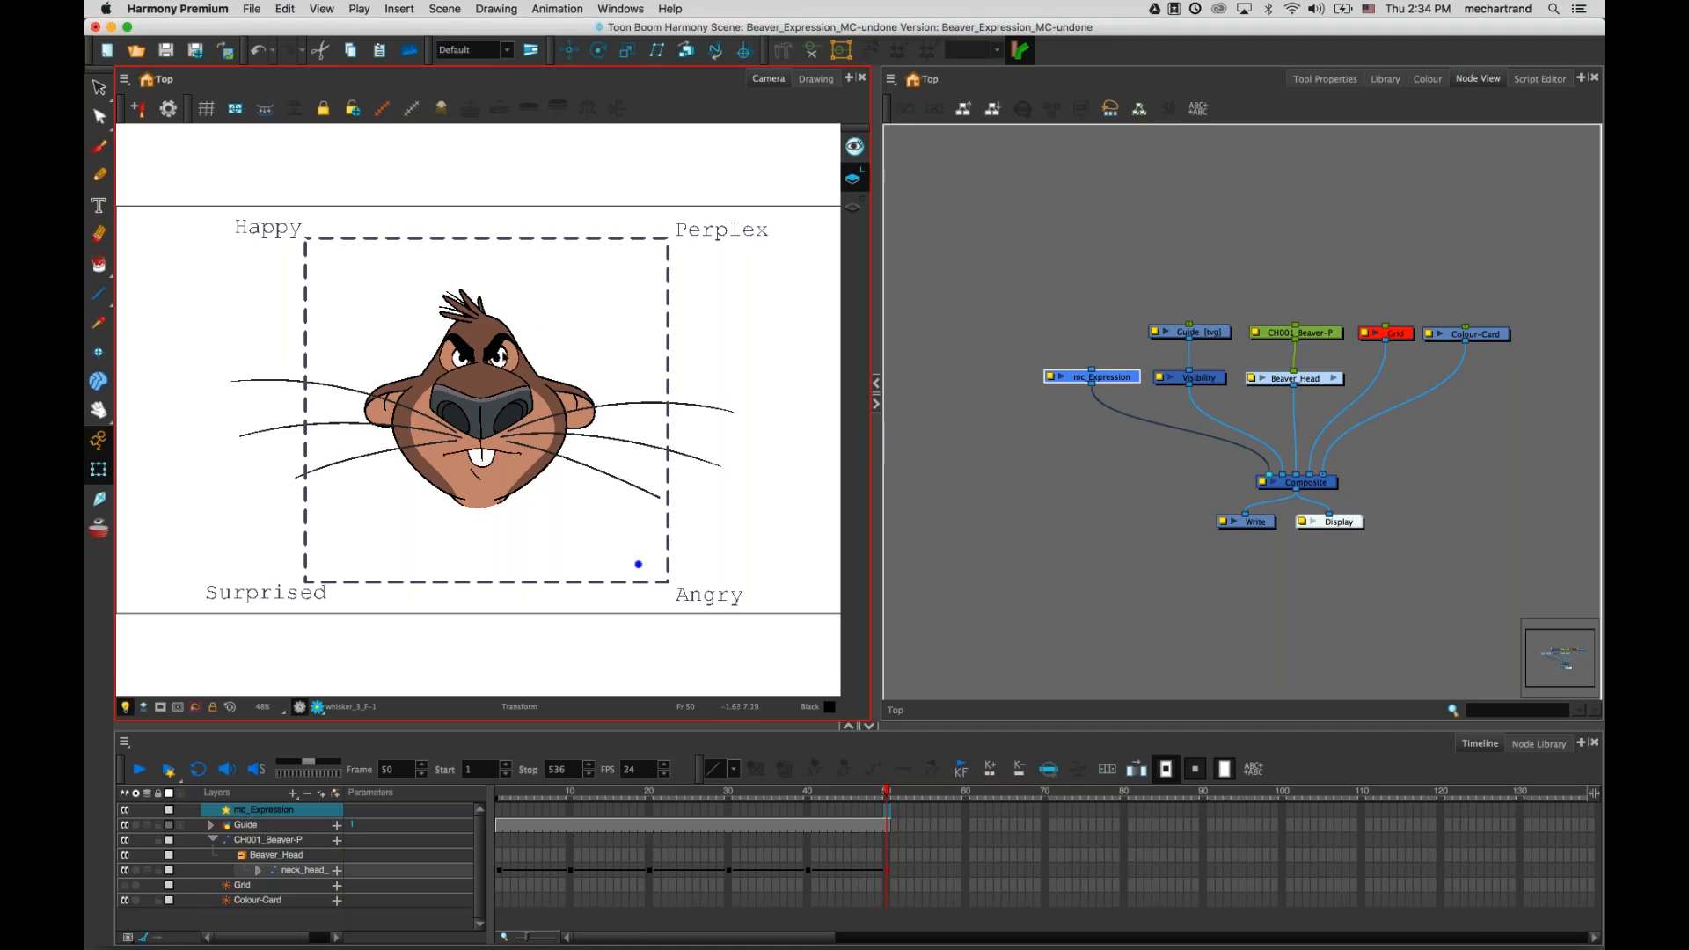
# - Reposition the pupils of both of the beaver's eyes by hand at frame 50
pyautogui.click(500, 361)
pyautogui.press('2')
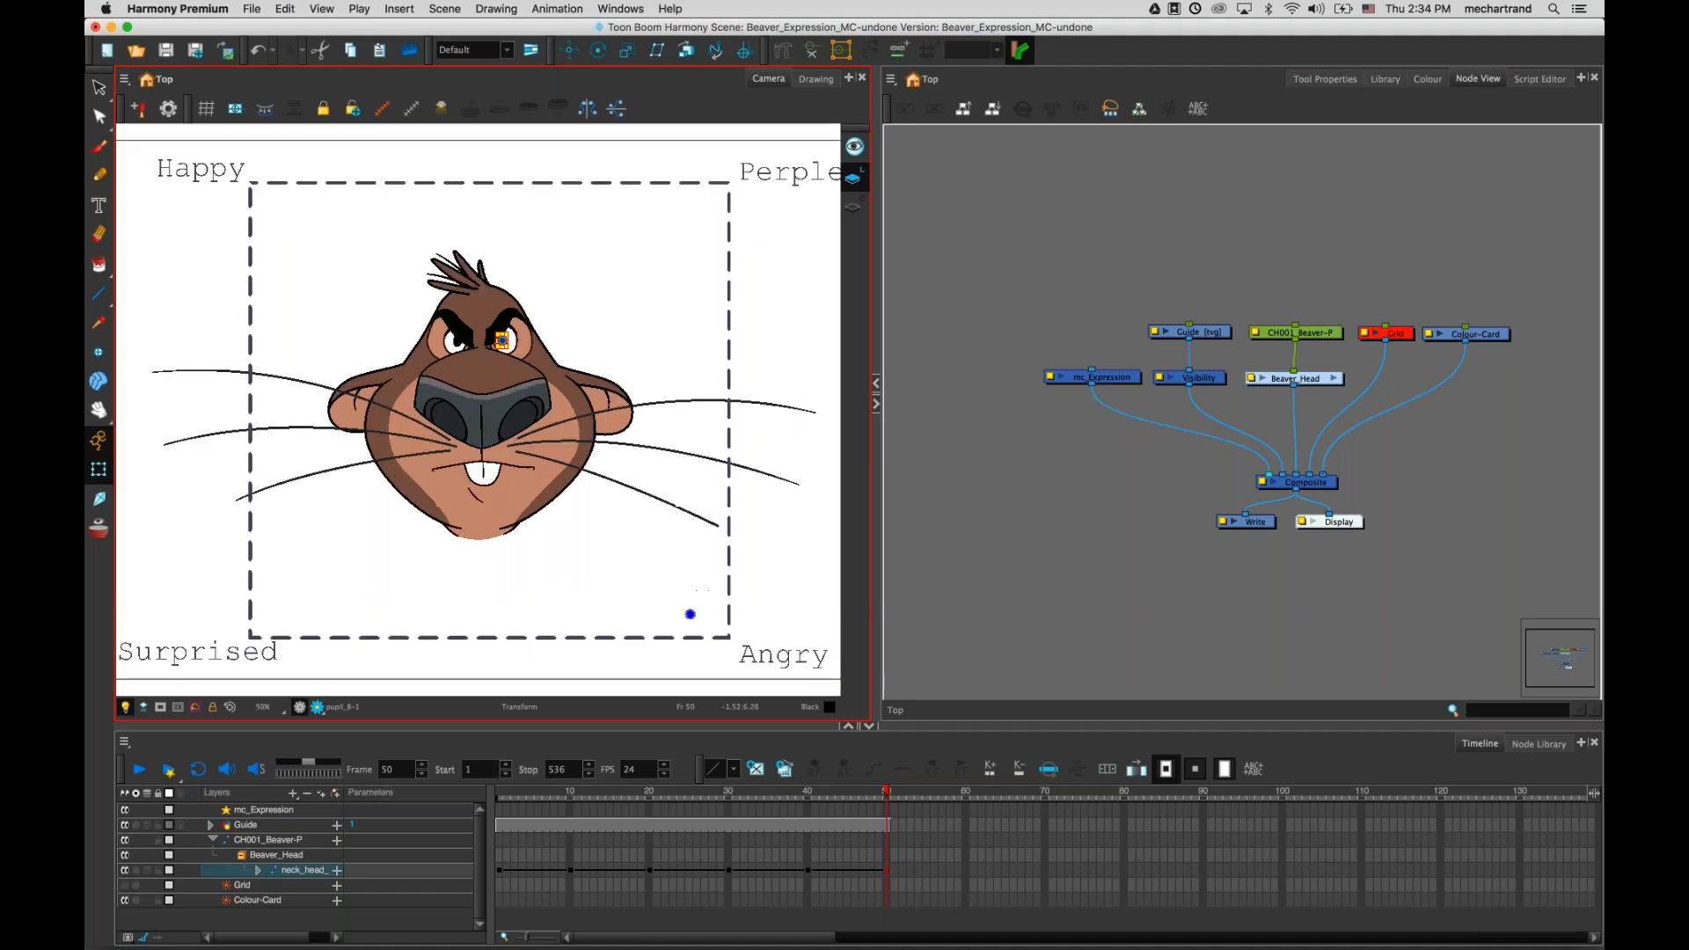
pyautogui.press('2')
pyautogui.press('2')
pyautogui.press('2')
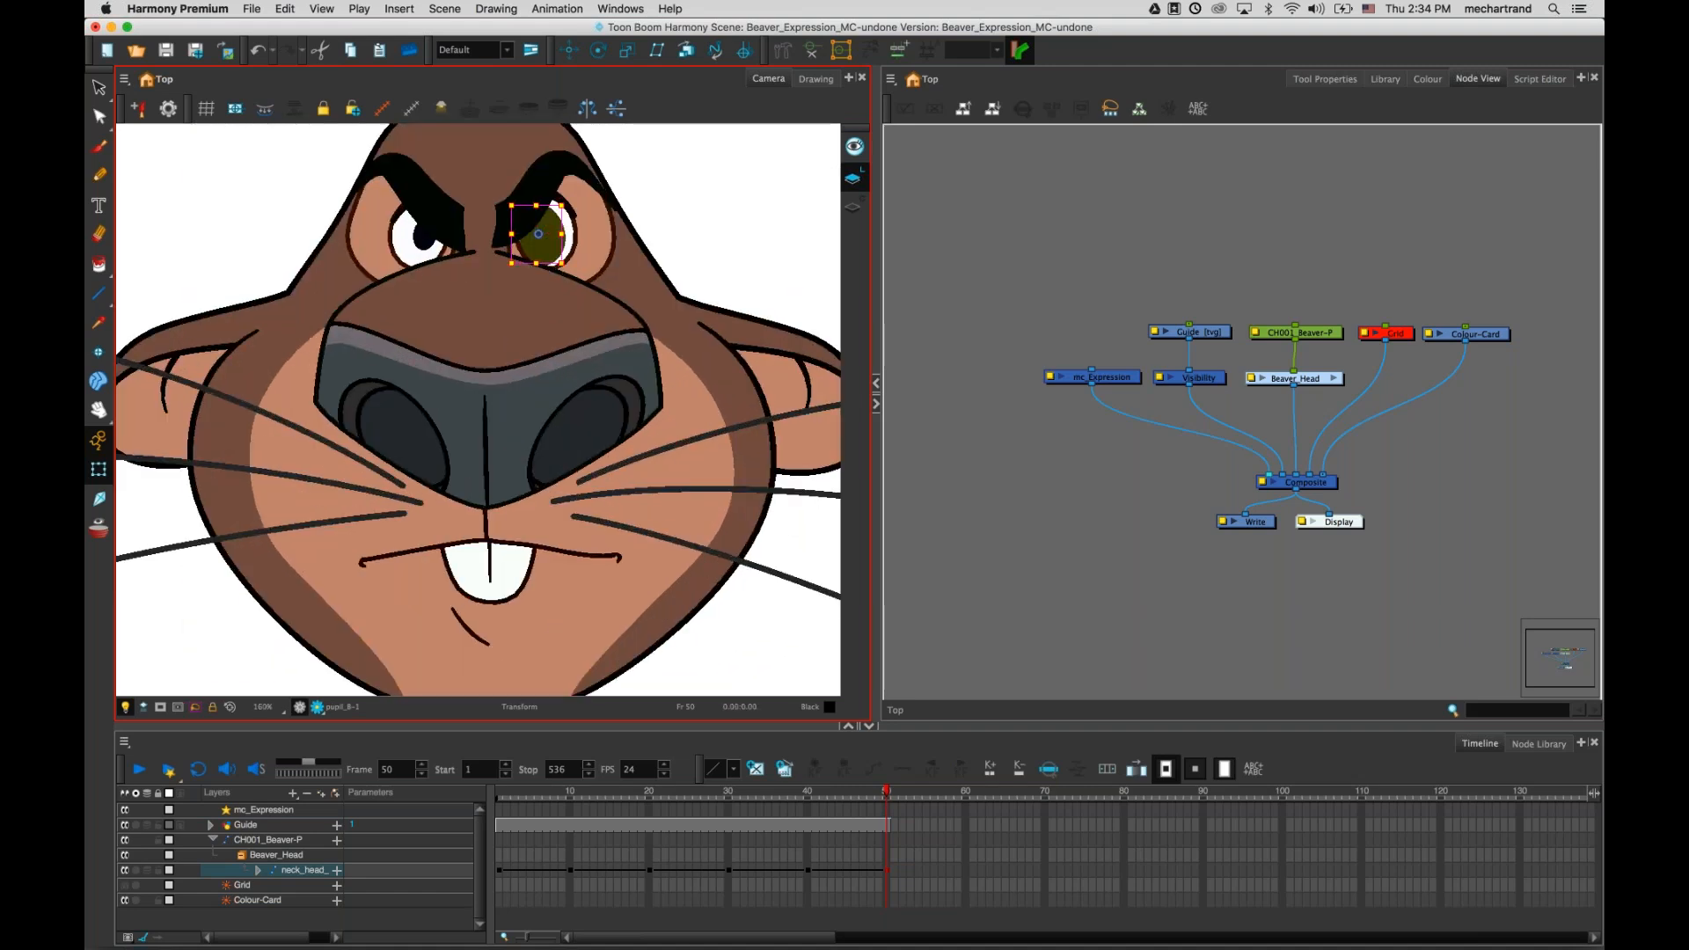
pyautogui.click(424, 240)
pyautogui.moveTo(410, 258); pyautogui.dragTo(399, 264)
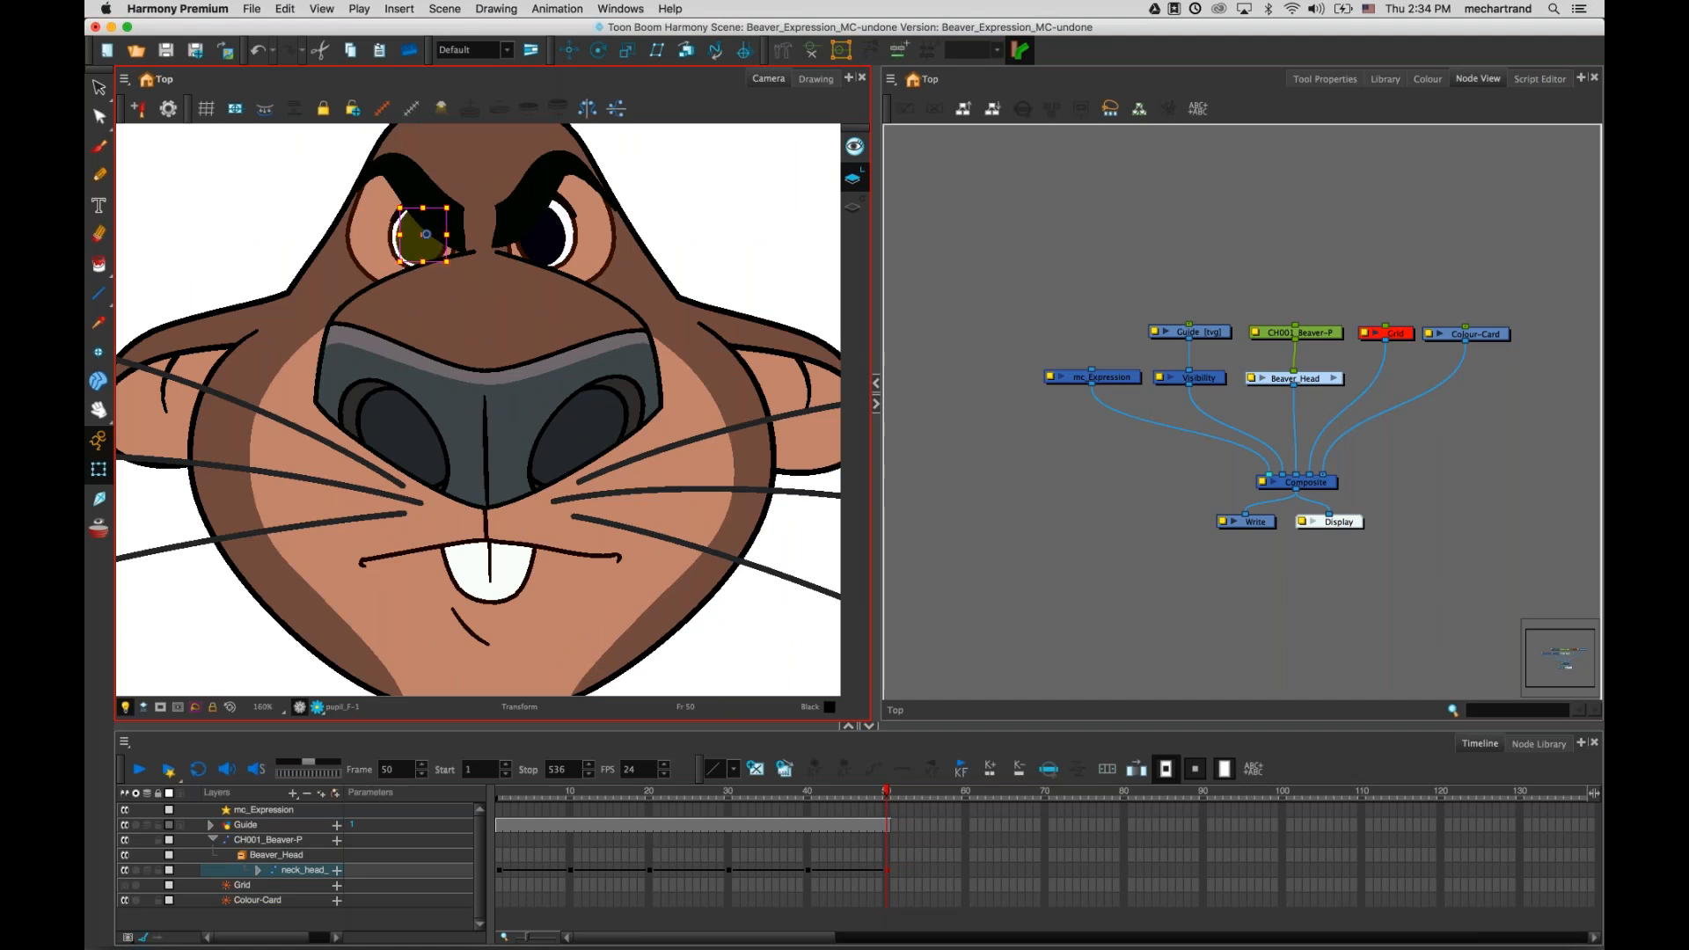
pyautogui.press('Escape')
pyautogui.press('1')
pyautogui.press('1')
pyautogui.press('1')
pyautogui.press('1')
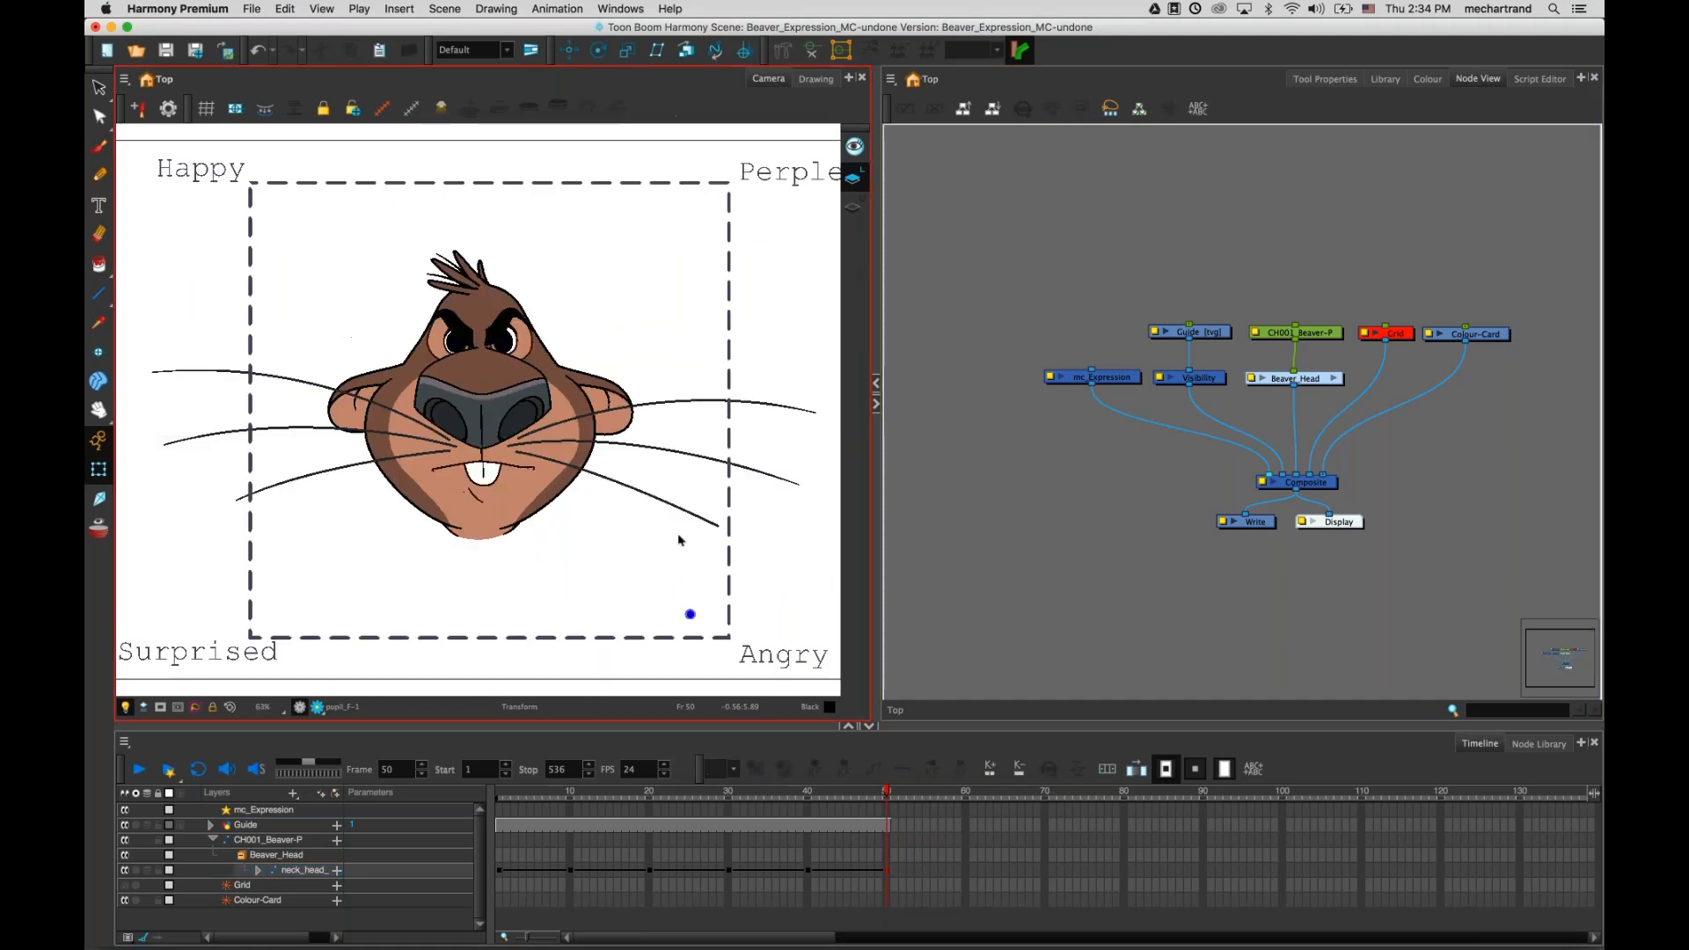
# - Move the expression control point inward from the Angry corner and back close to Angry at frame 50
pyautogui.moveTo(691, 615); pyautogui.dragTo(586, 504)
pyautogui.moveTo(644, 573); pyautogui.dragTo(691, 610)
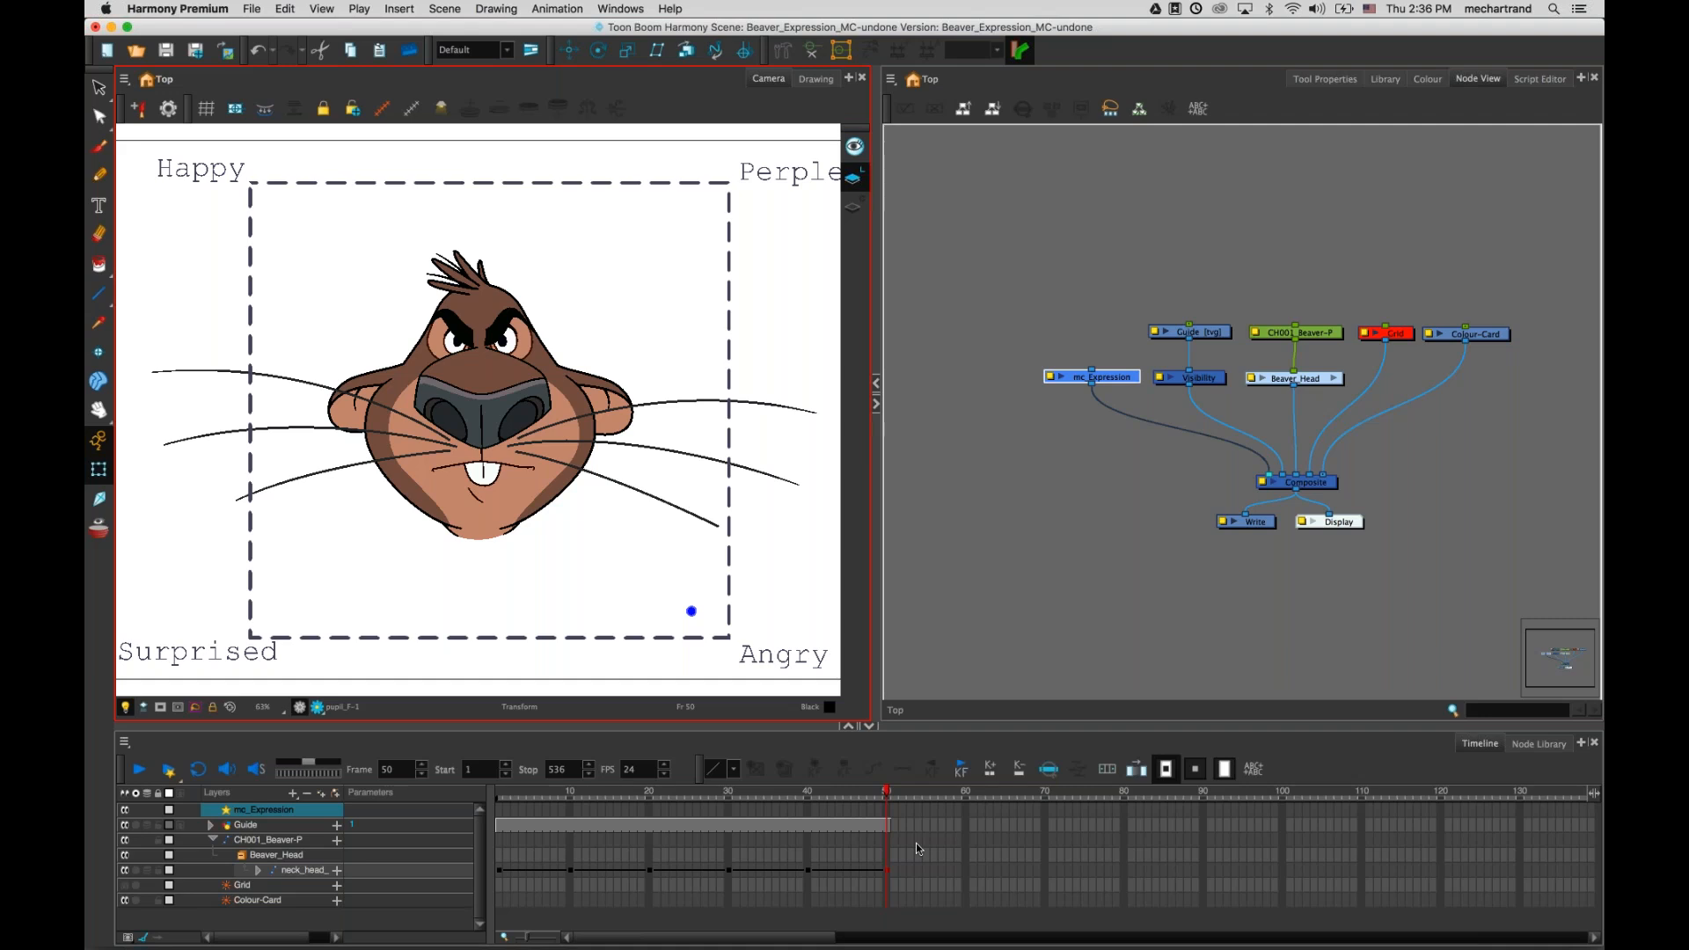
# - Review the neck_head poses at the keyed frames up to frame 30 and return to frame 1
pyautogui.click(515, 871)
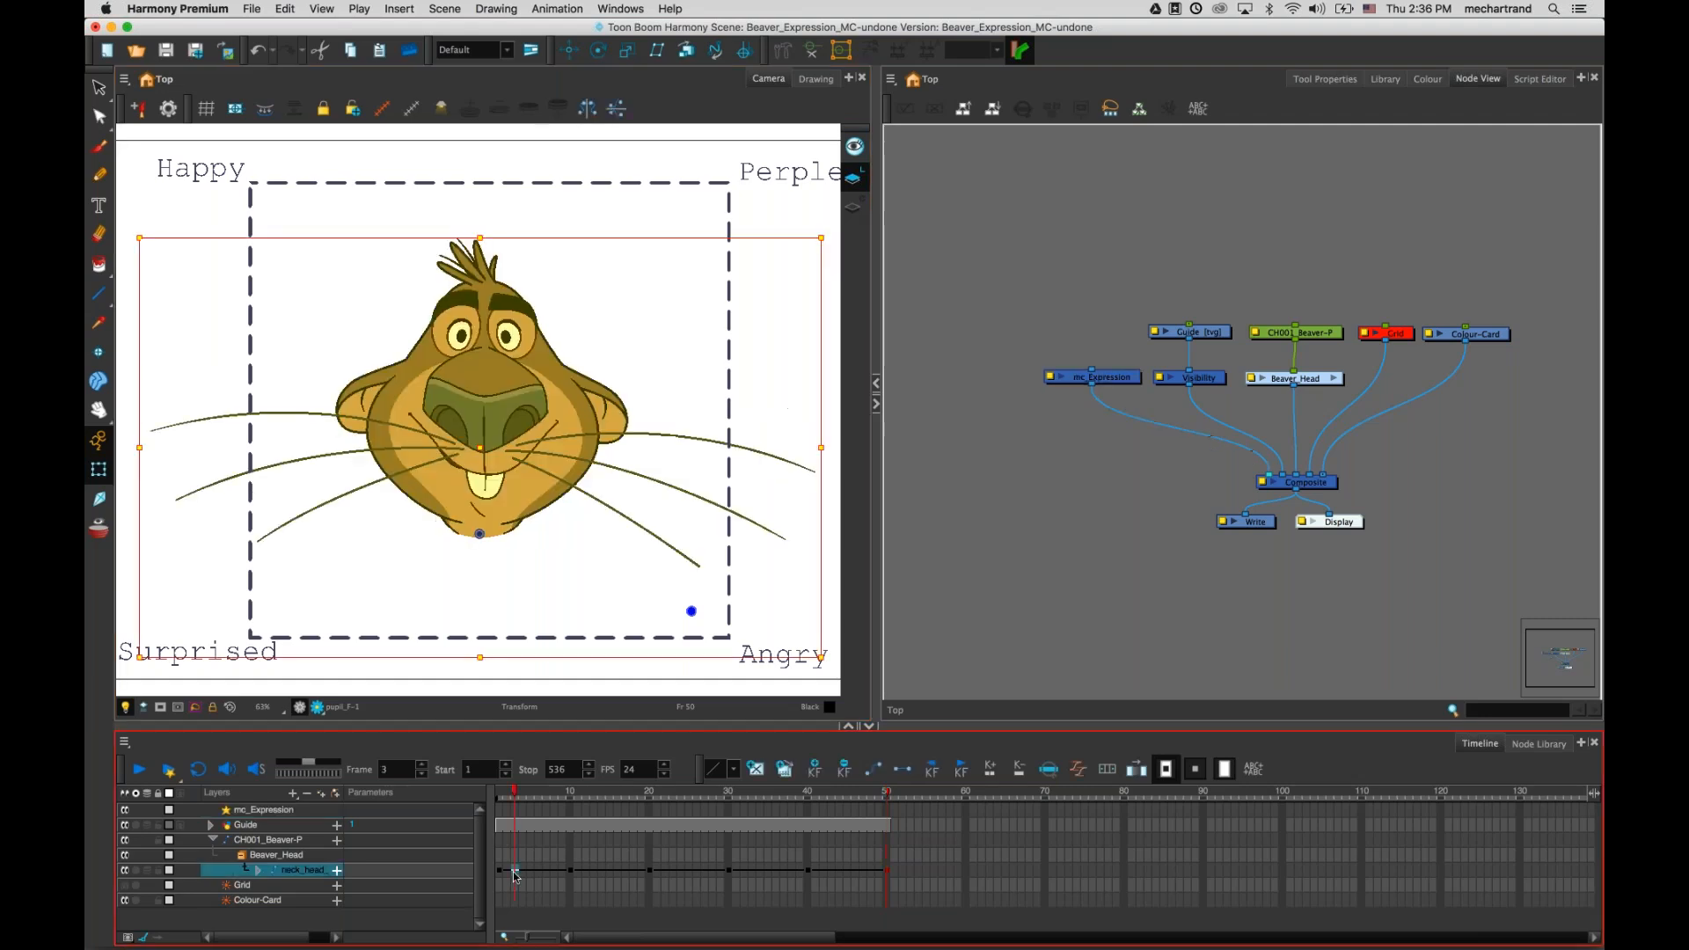
pyautogui.click(580, 872)
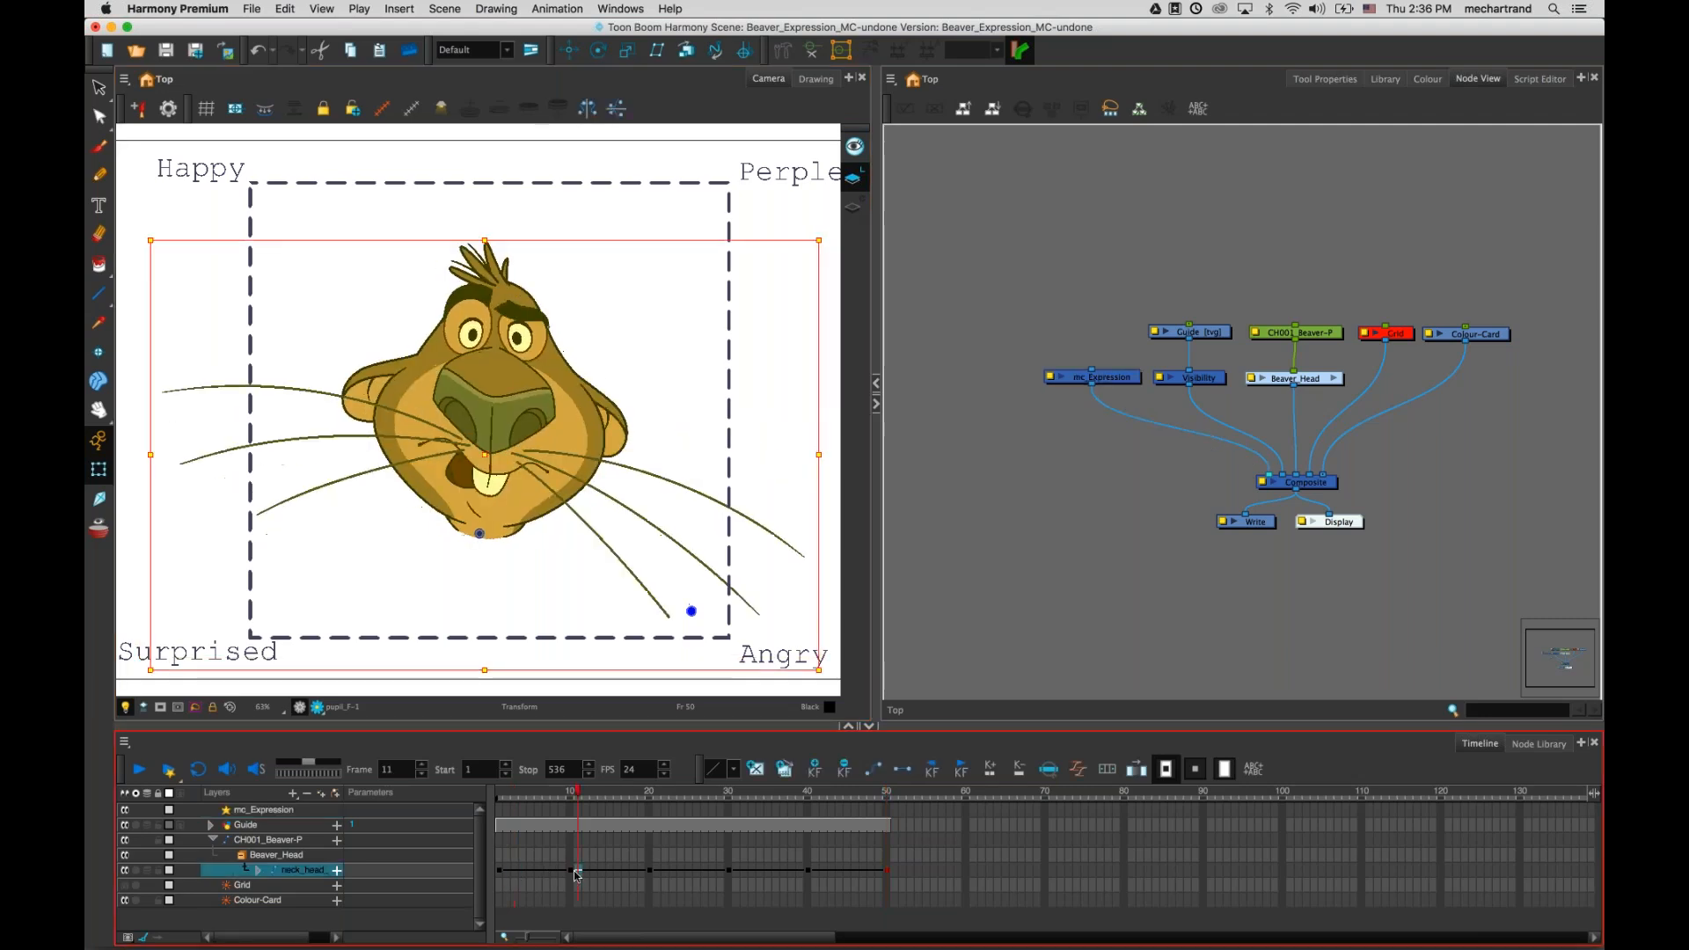
pyautogui.click(499, 871)
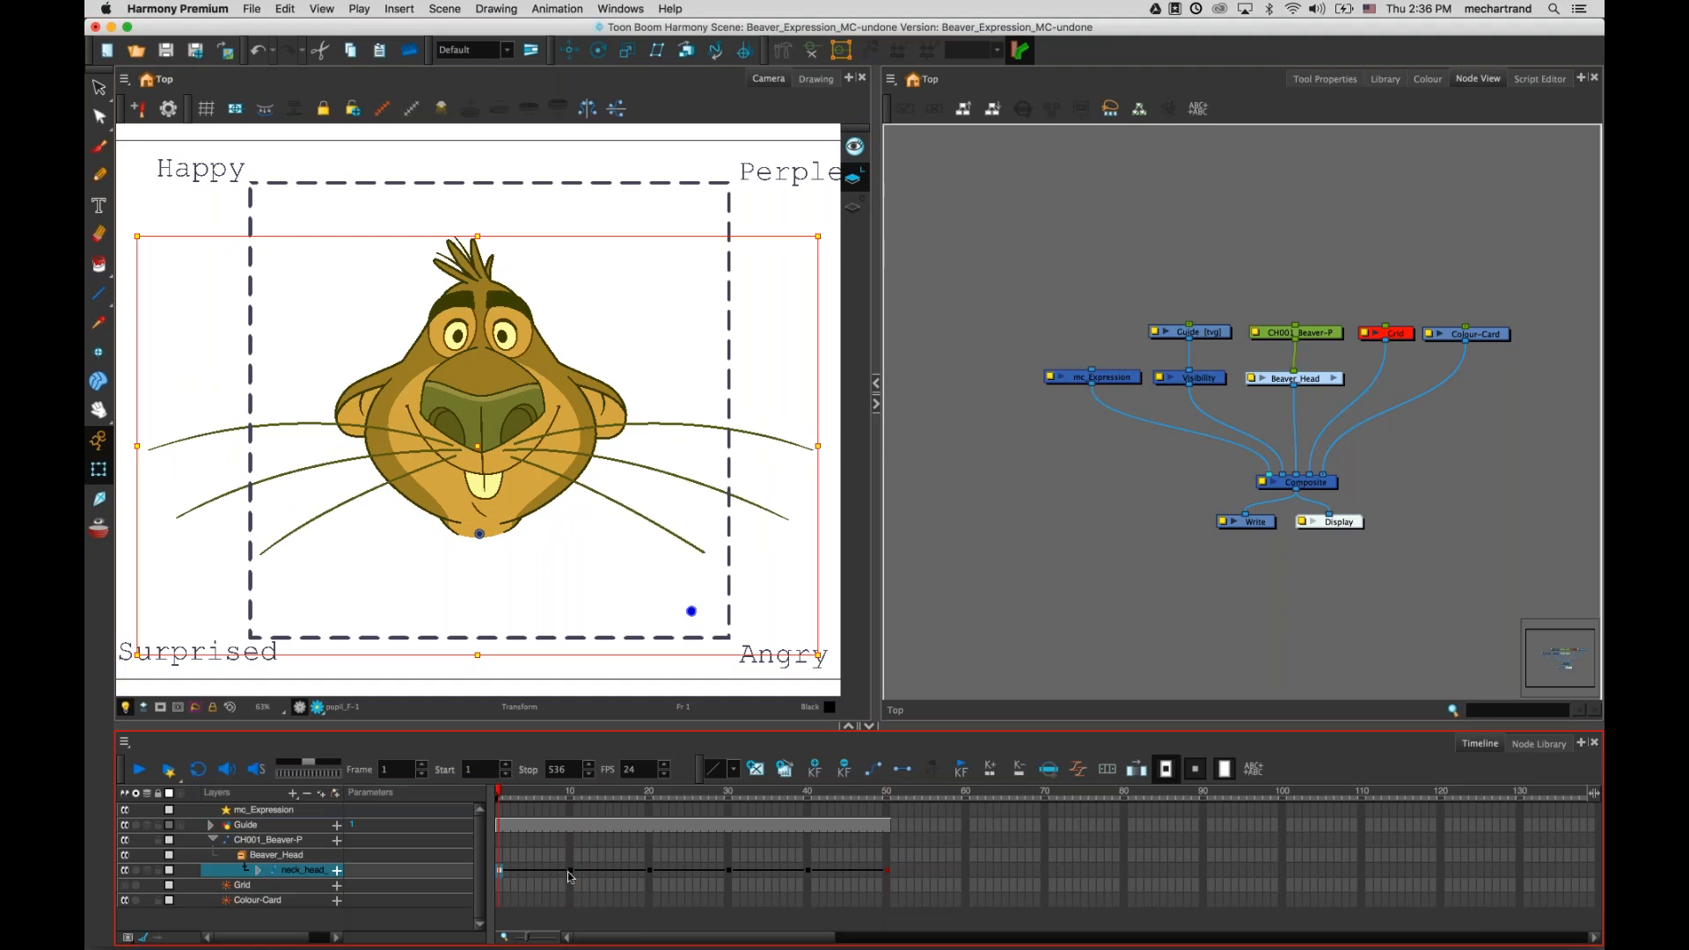
pyautogui.click(571, 871)
pyautogui.click(653, 872)
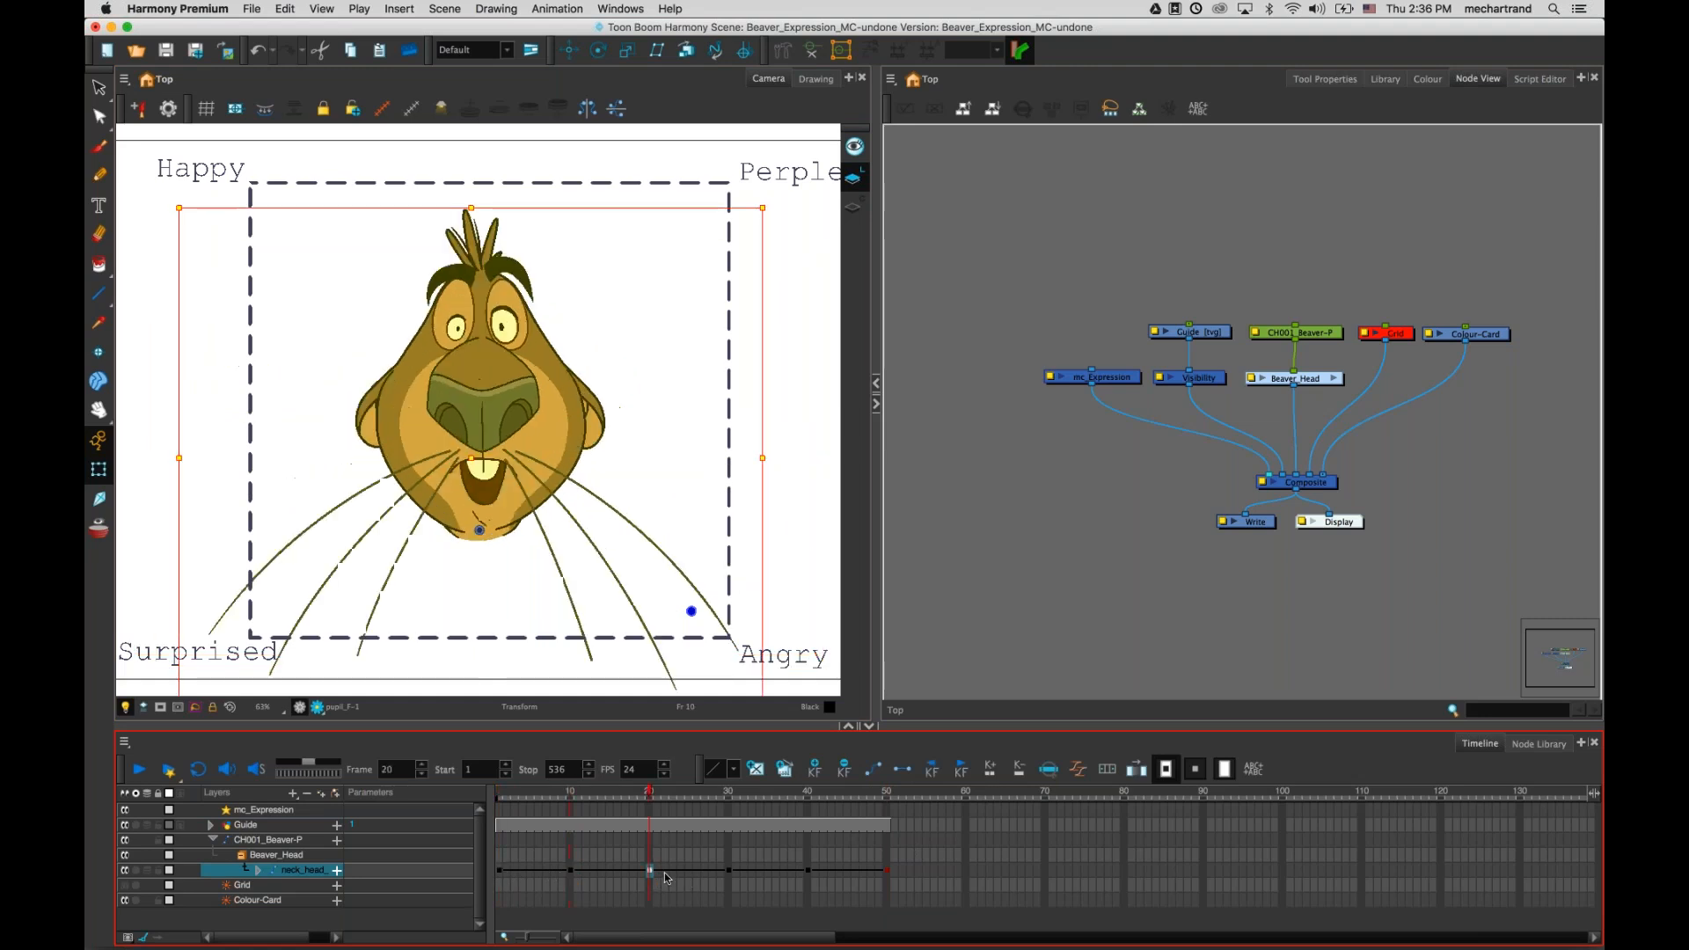
pyautogui.click(729, 871)
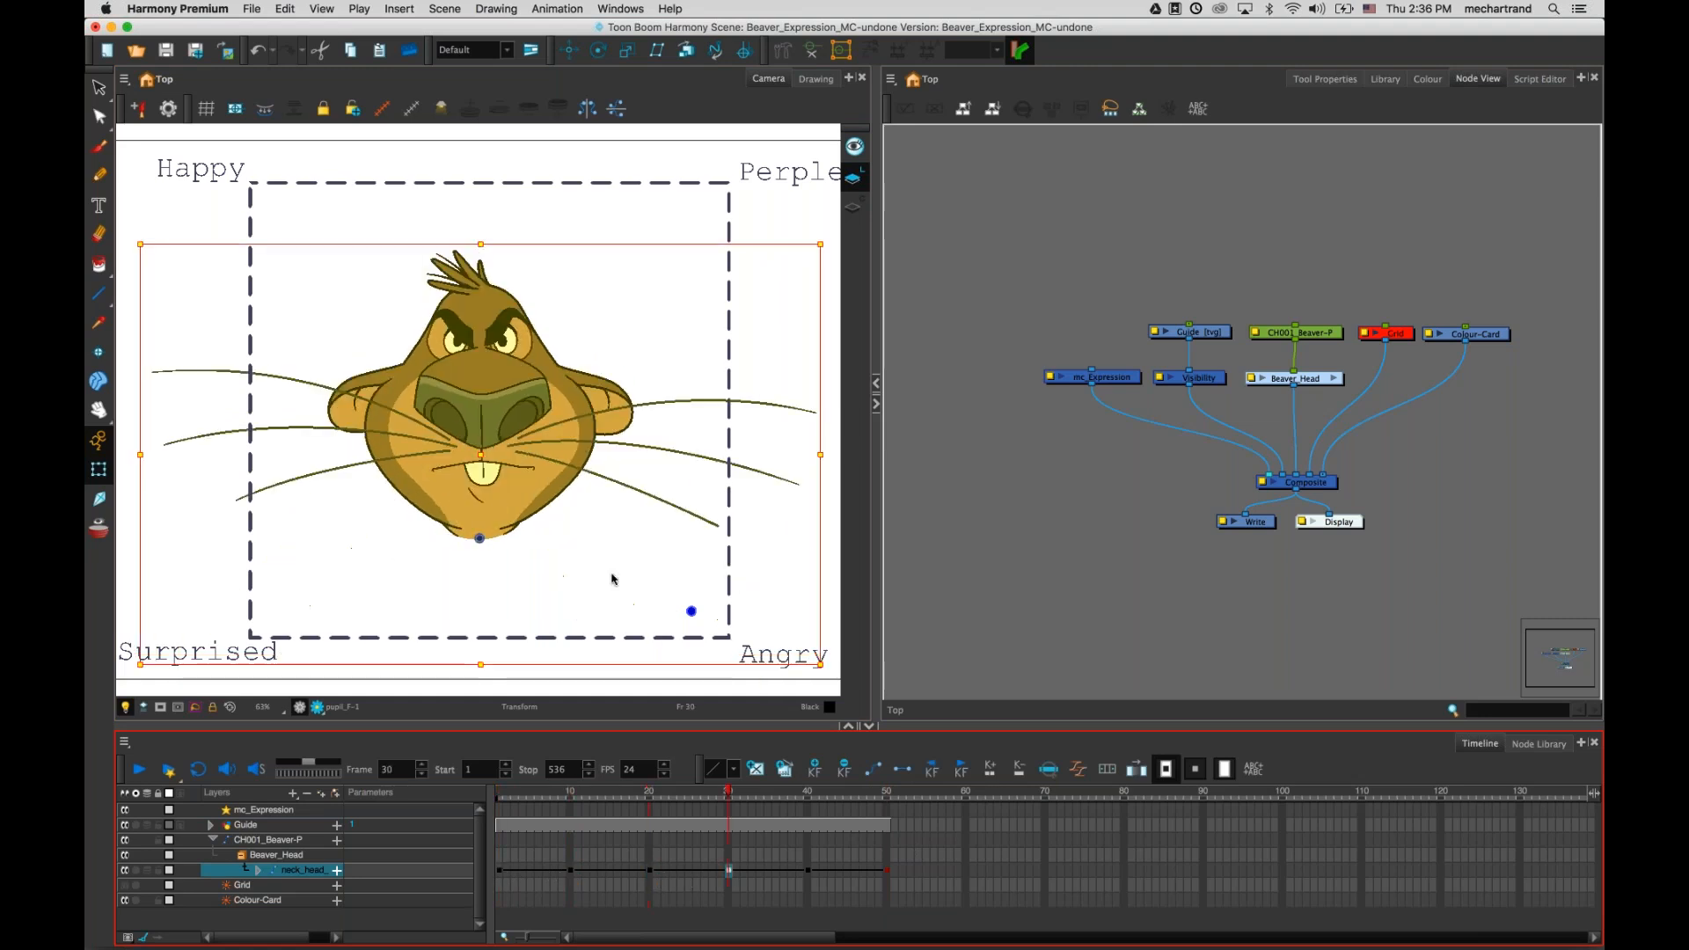
pyautogui.click(579, 915)
pyautogui.moveTo(547, 799); pyautogui.dragTo(454, 770)
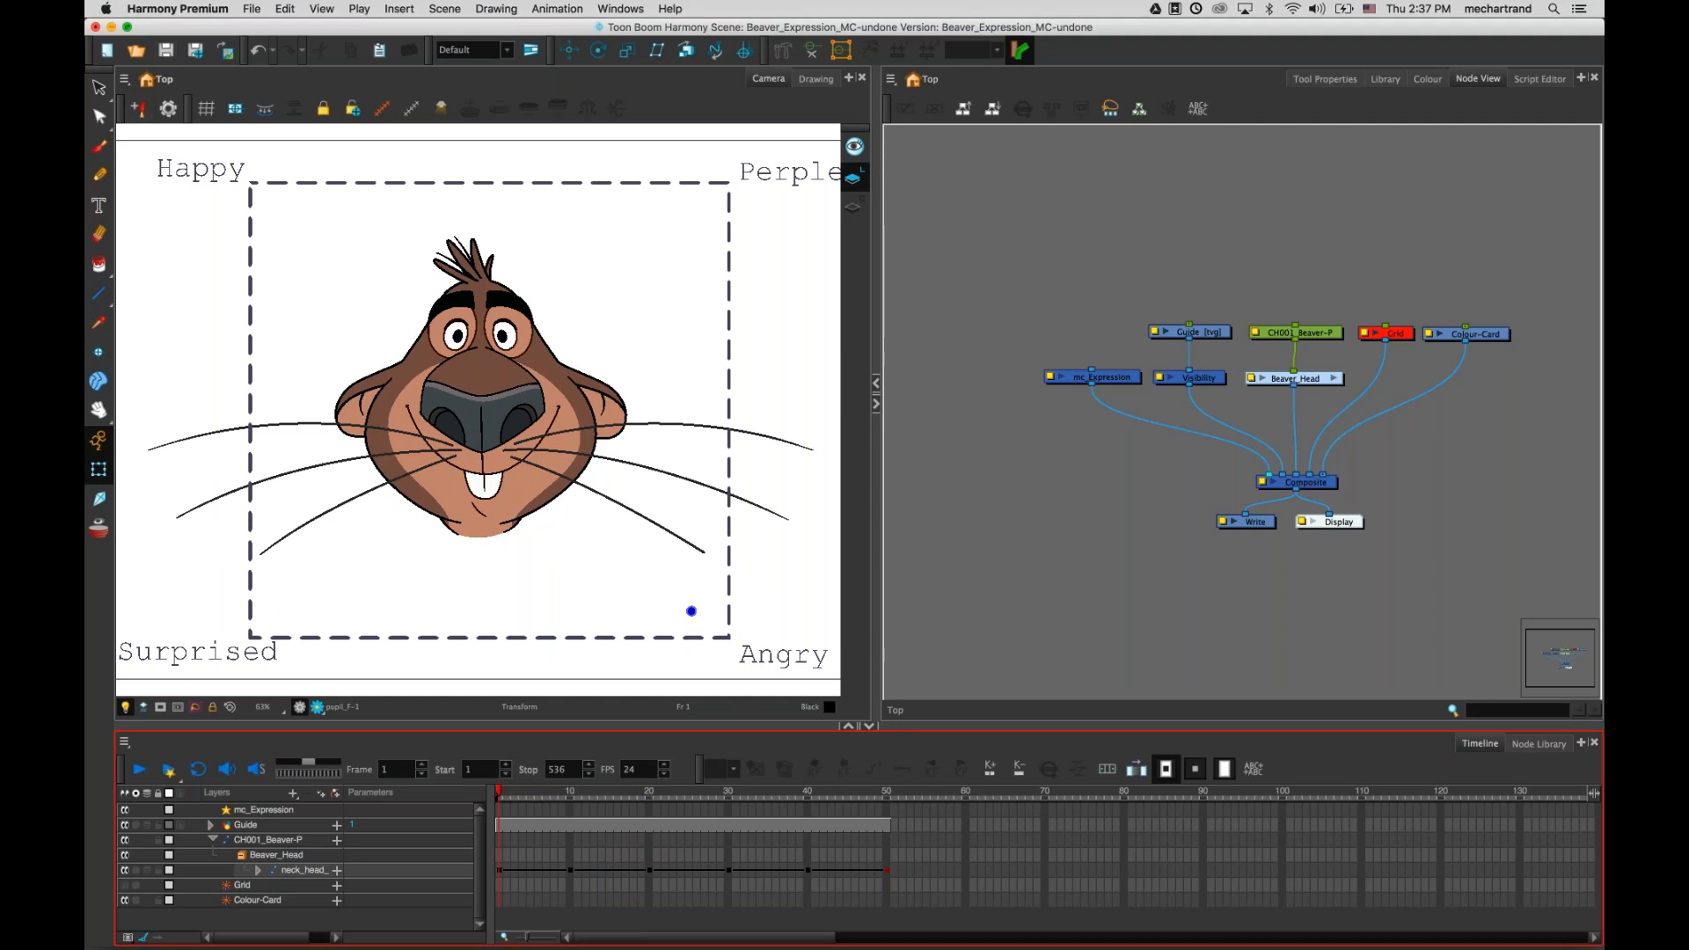
# - Close the beaver expression scene and switch to Finder
pyautogui.click(95, 26)
pyautogui.click(802, 501)
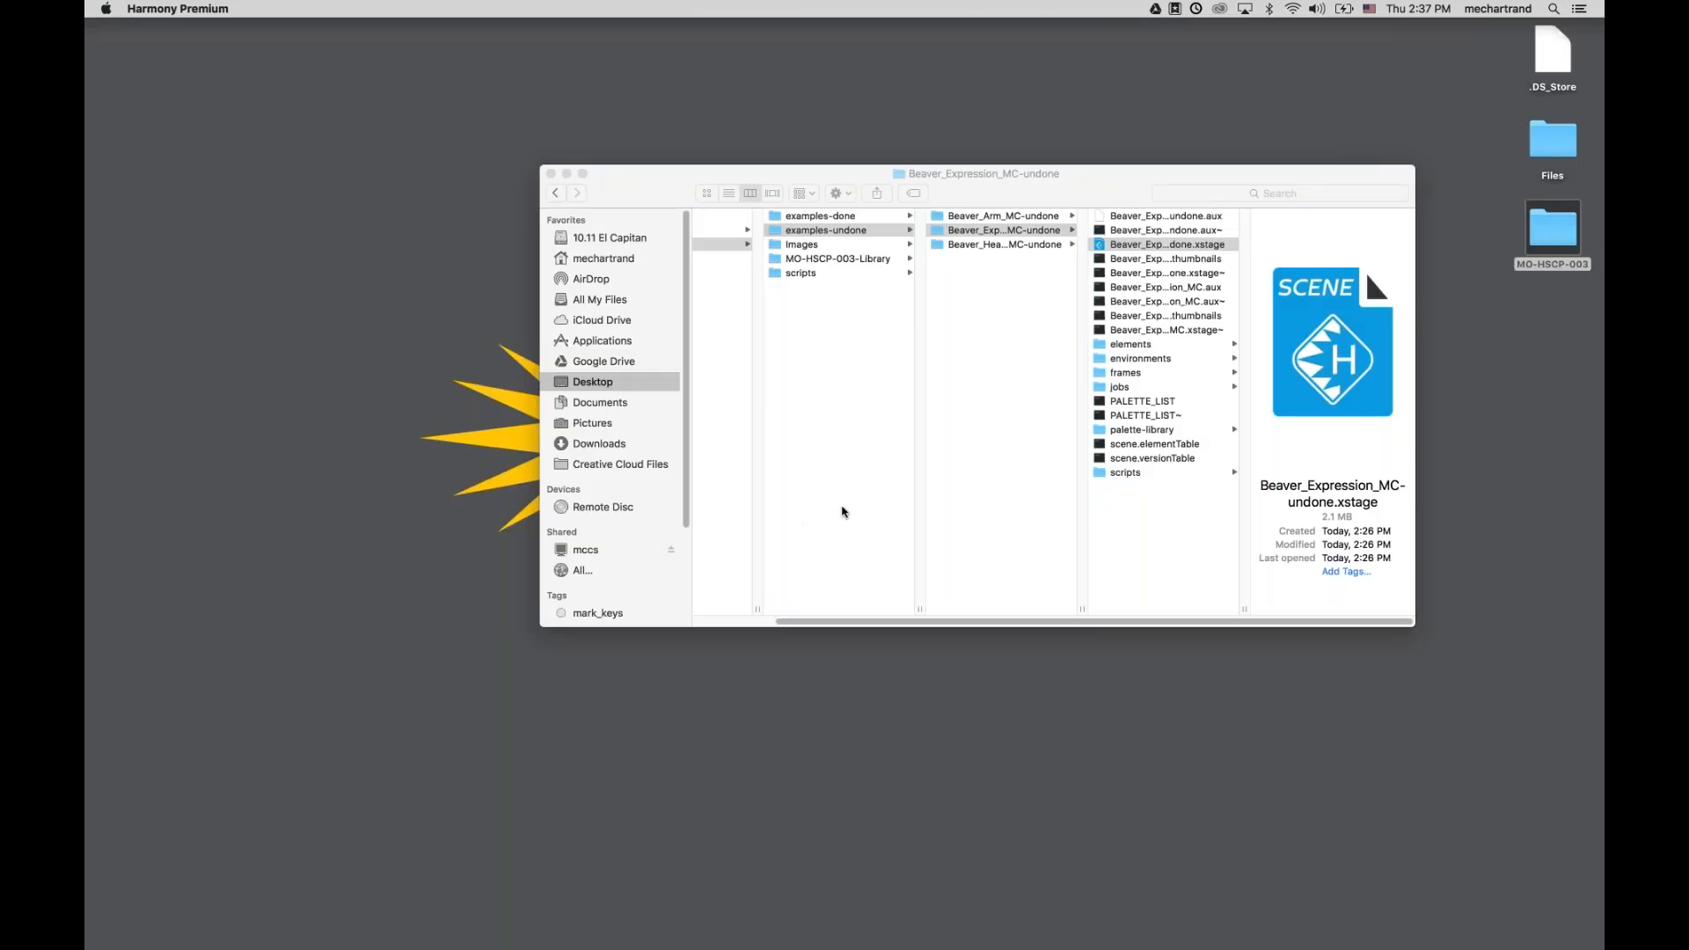
# - Copy the scripts folder from Beaver_Expression_MC-undone into Beaver_Head_Rotation_MC-undone and open the head rotation scene
pyautogui.click(953, 246)
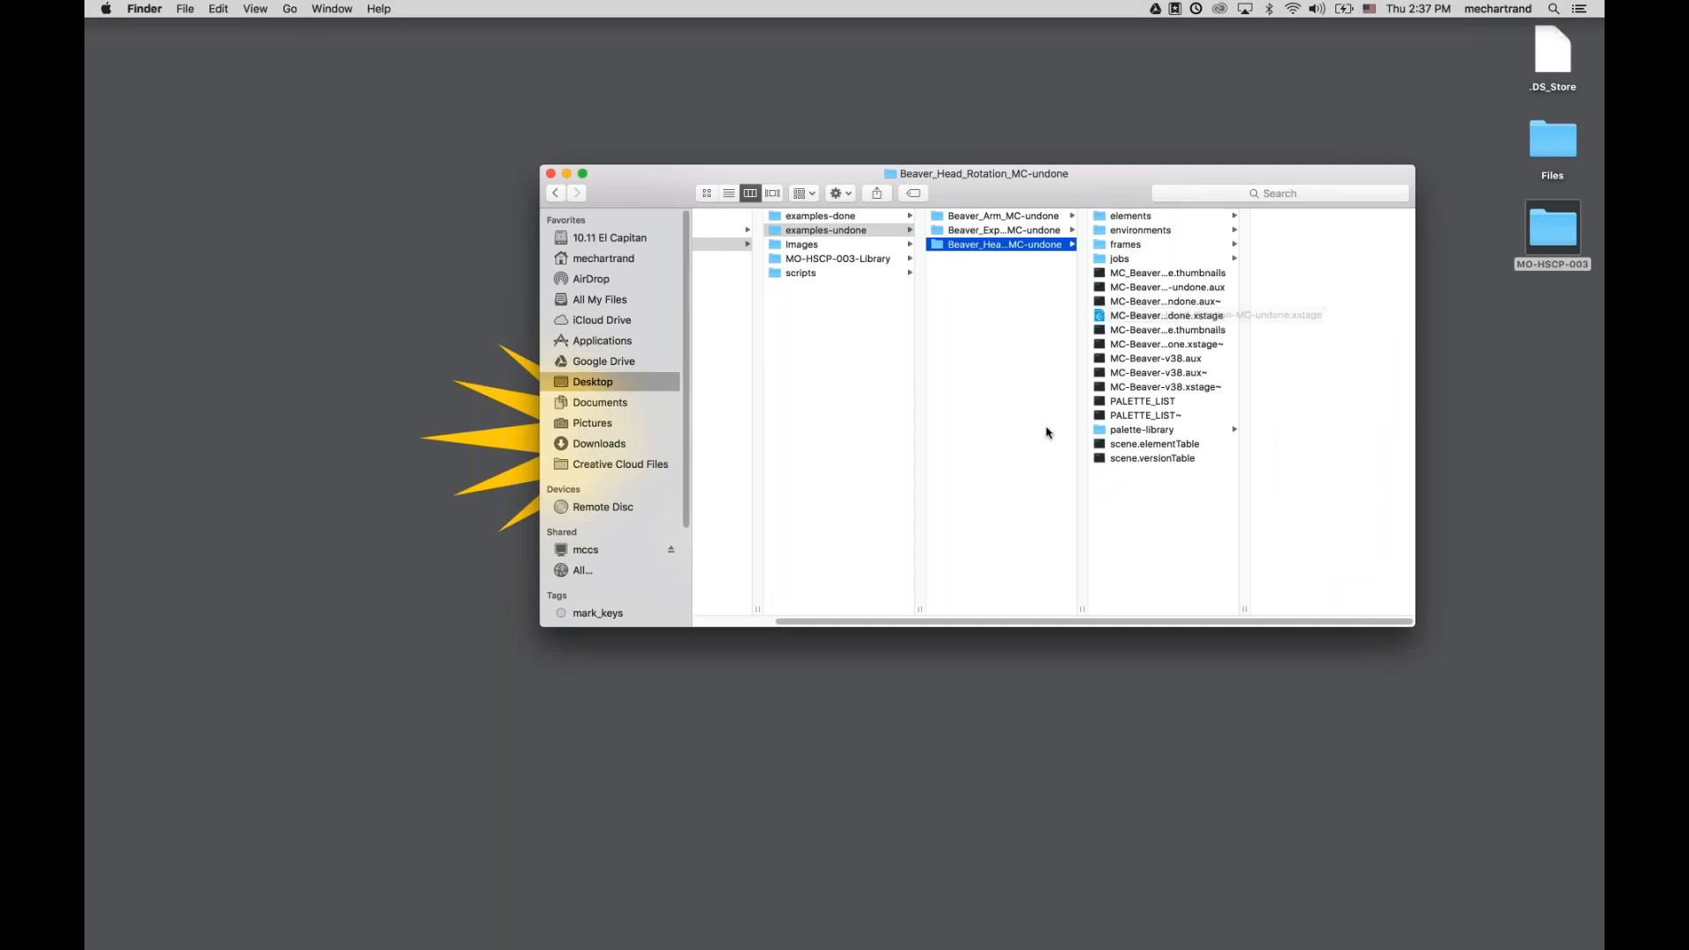
pyautogui.click(948, 231)
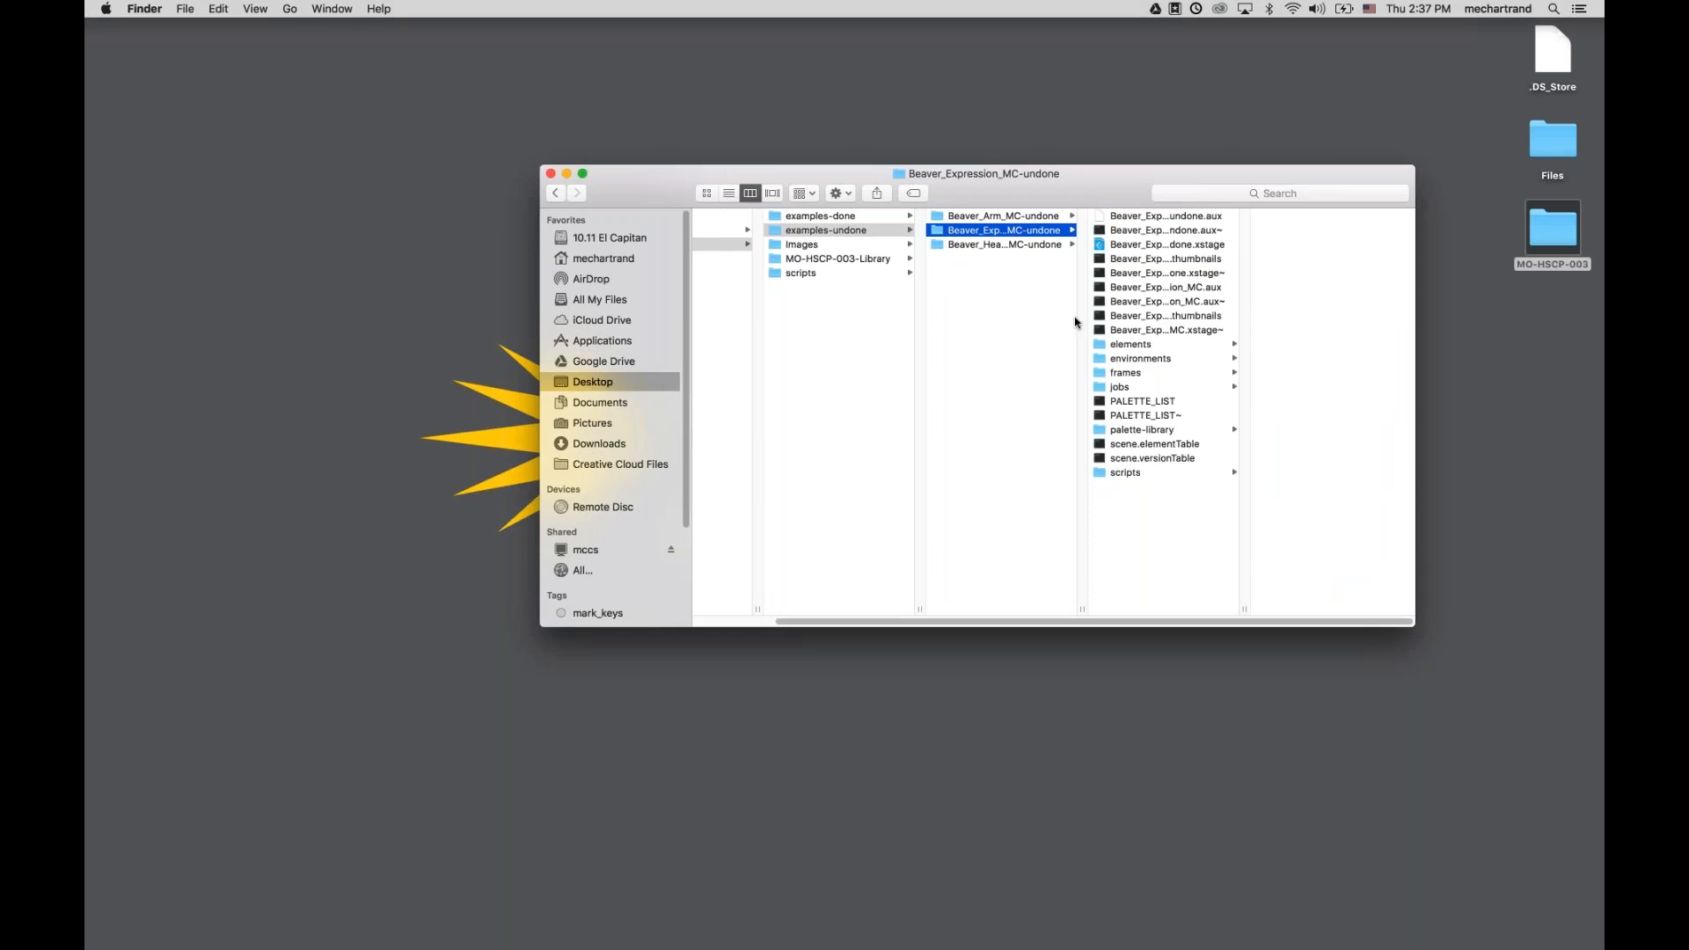
pyautogui.click(1108, 473)
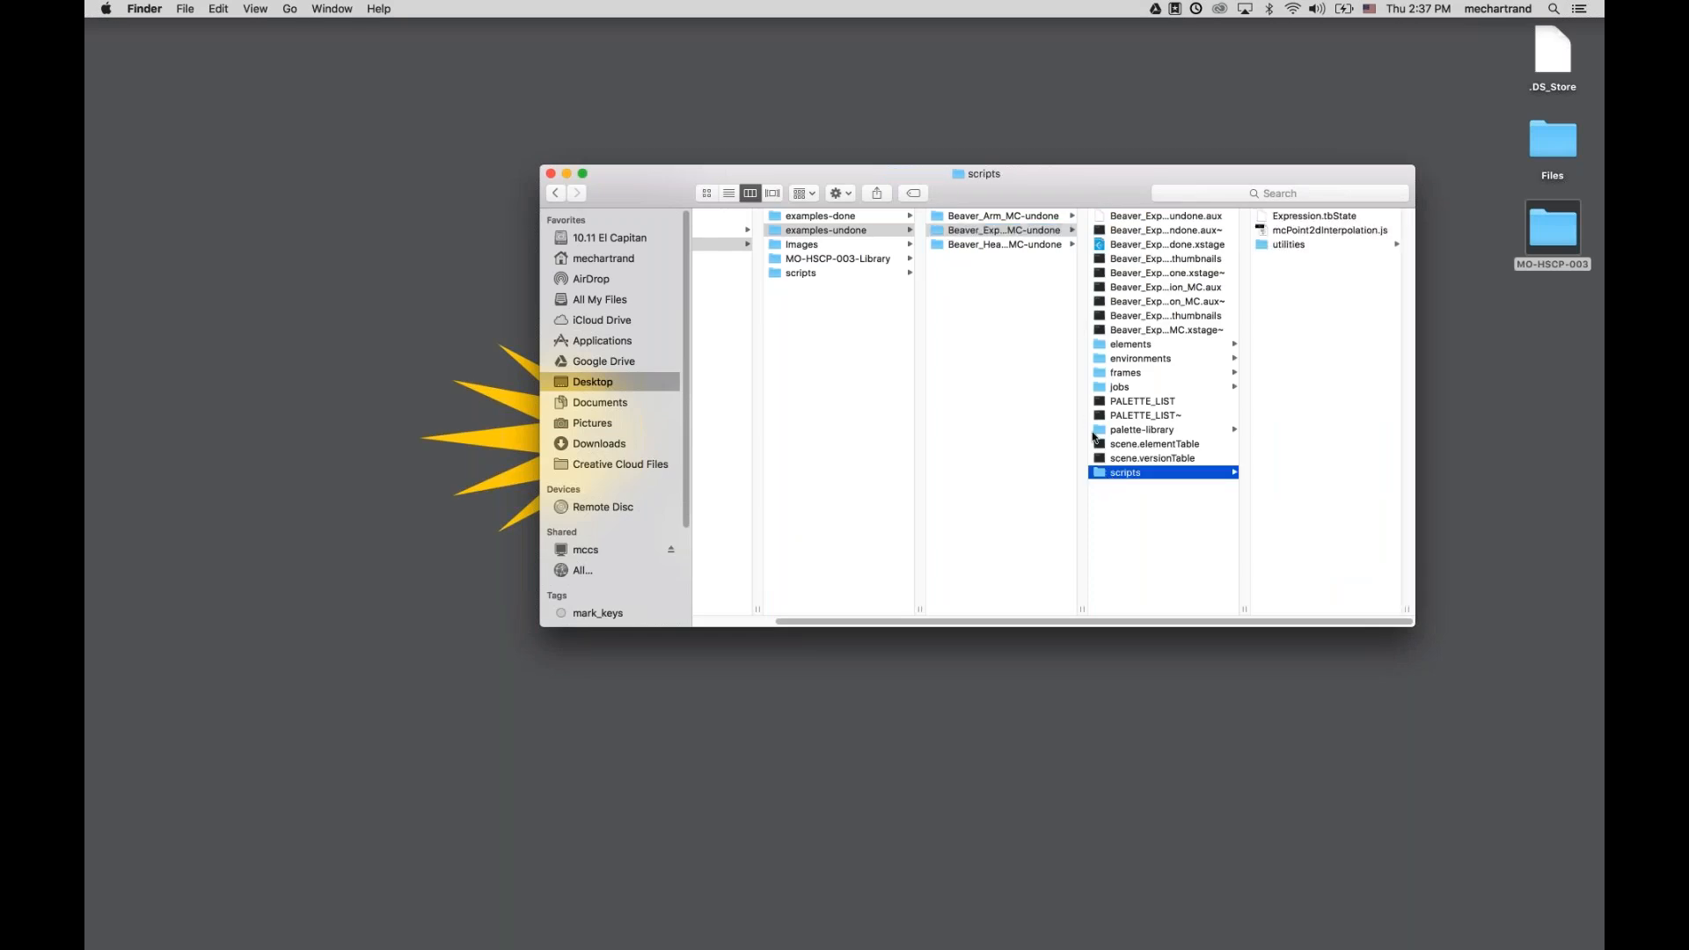
pyautogui.click(980, 245)
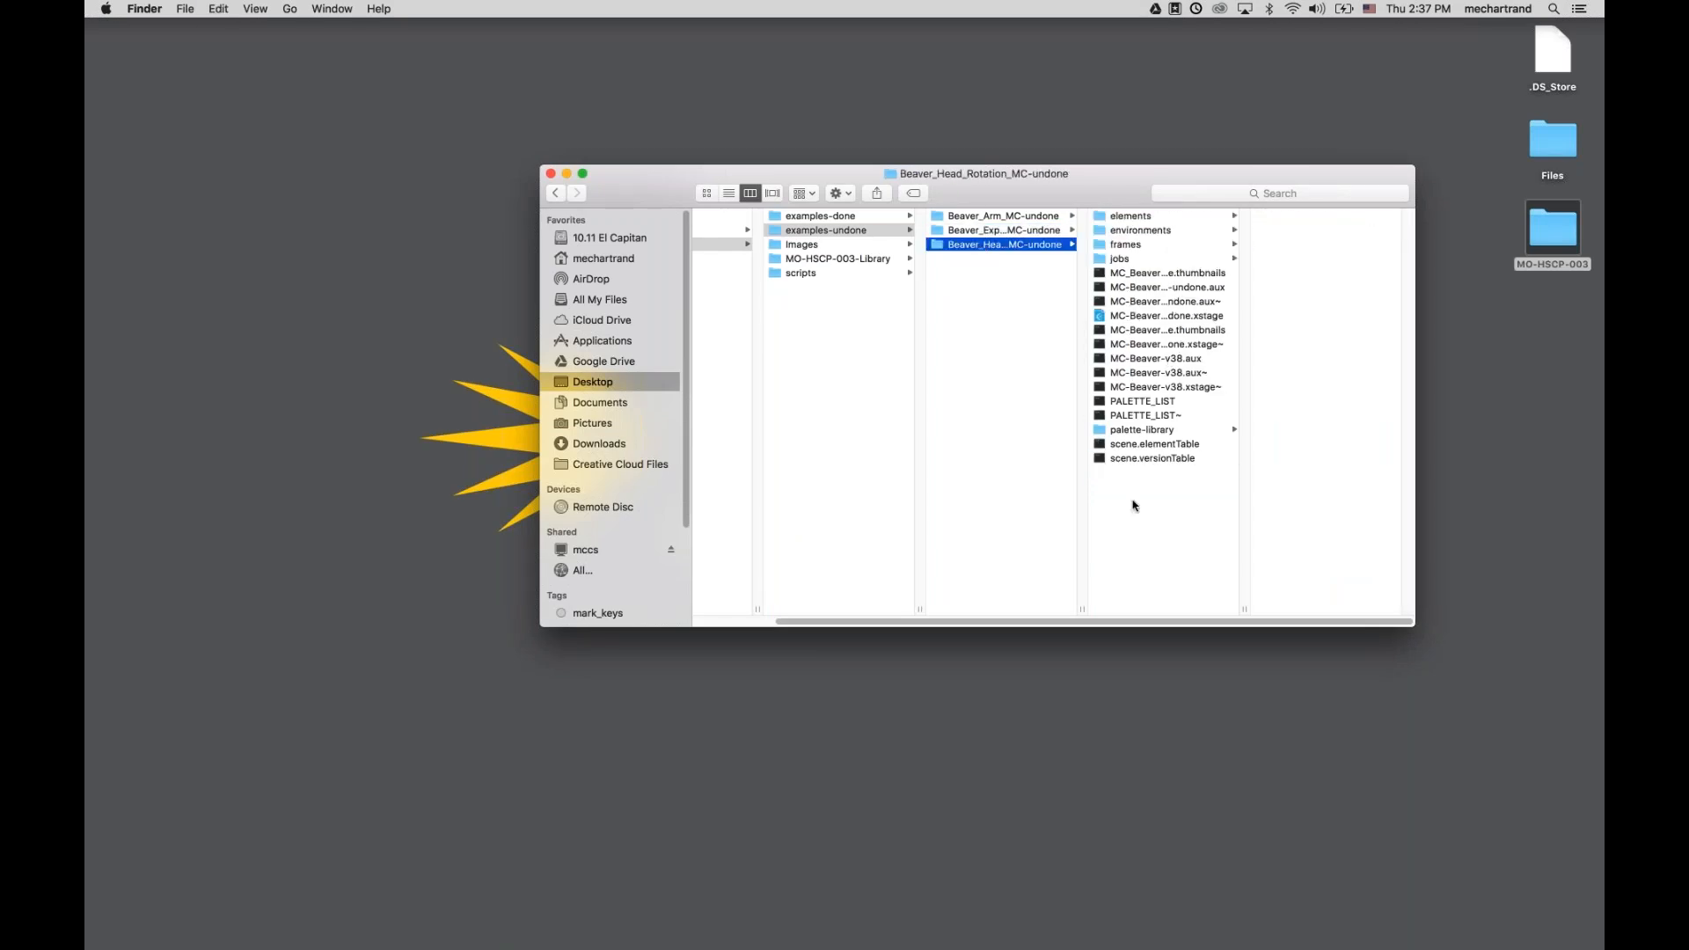
pyautogui.click(1135, 506)
pyautogui.click(1115, 317)
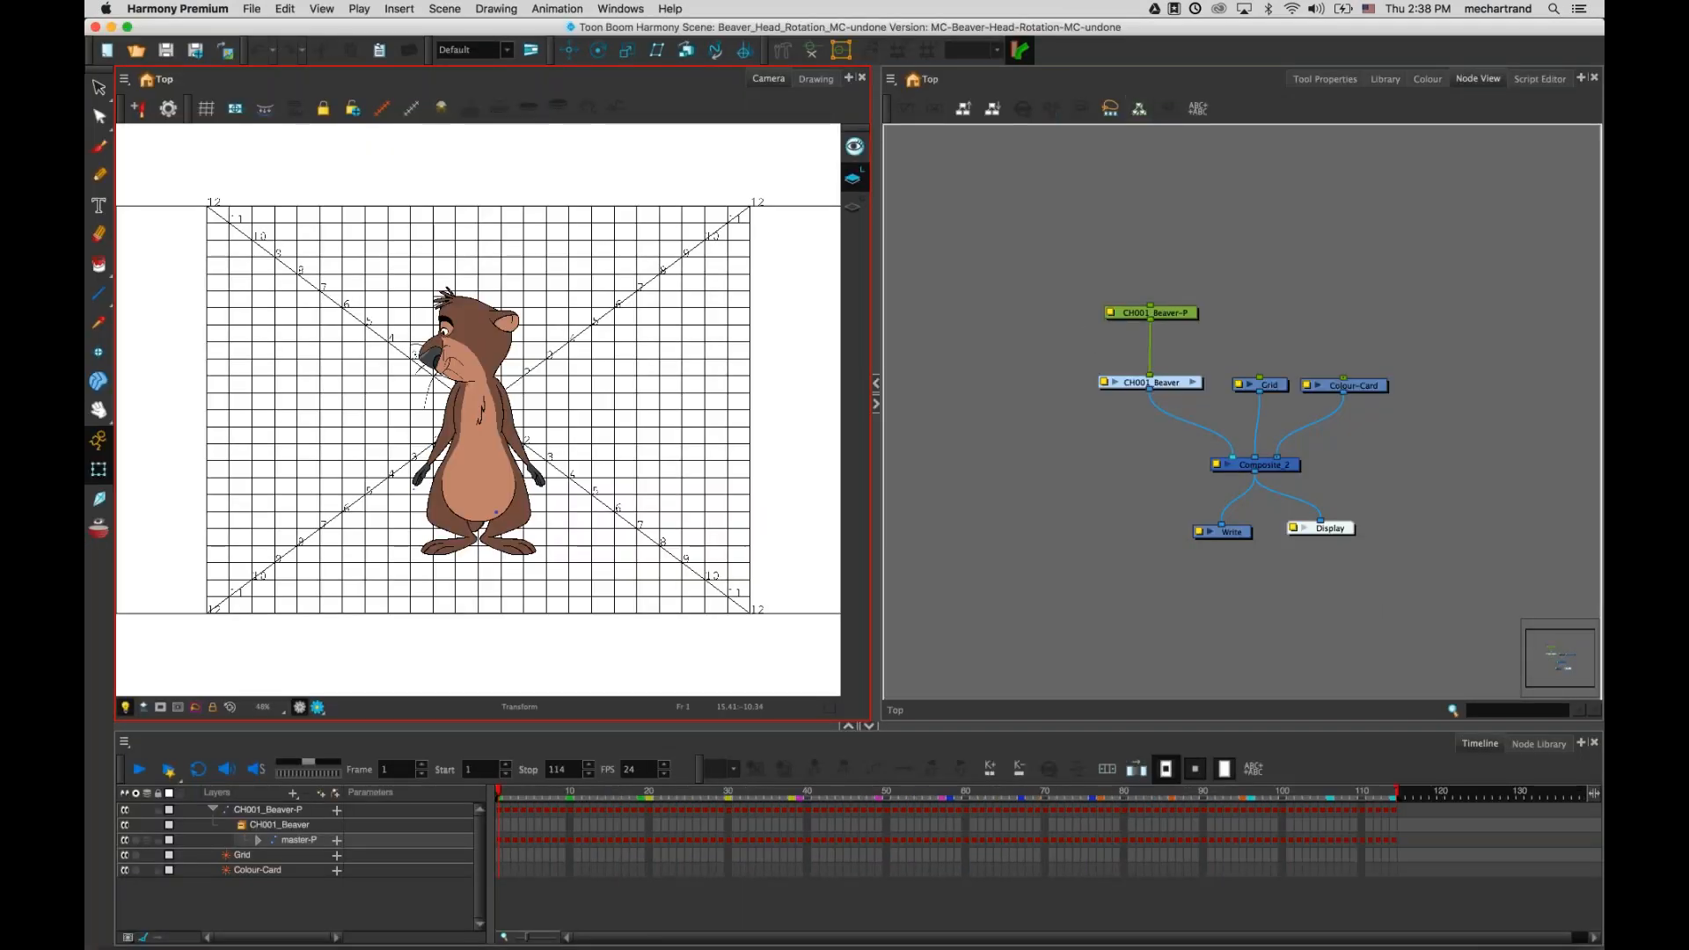
# - Scrub the beaver's head turn from frame 1 to frame 20 and compare the poses at frames 19 and 20
pyautogui.moveTo(507, 792); pyautogui.dragTo(475, 758)
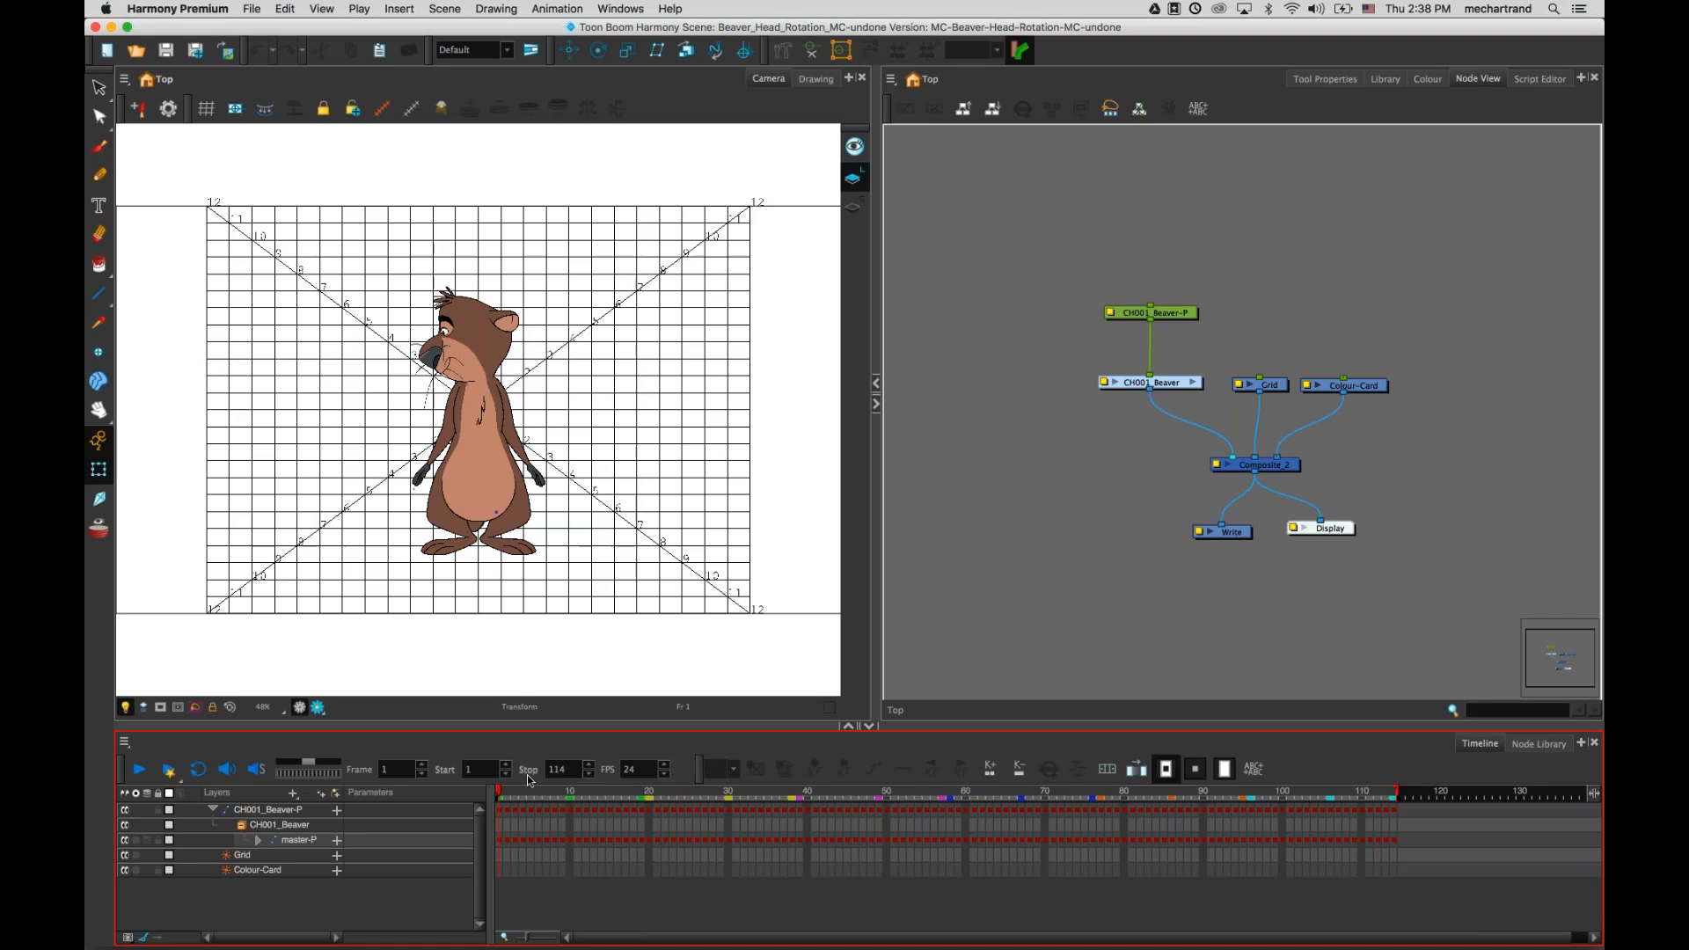
pyautogui.moveTo(501, 792); pyautogui.dragTo(646, 792)
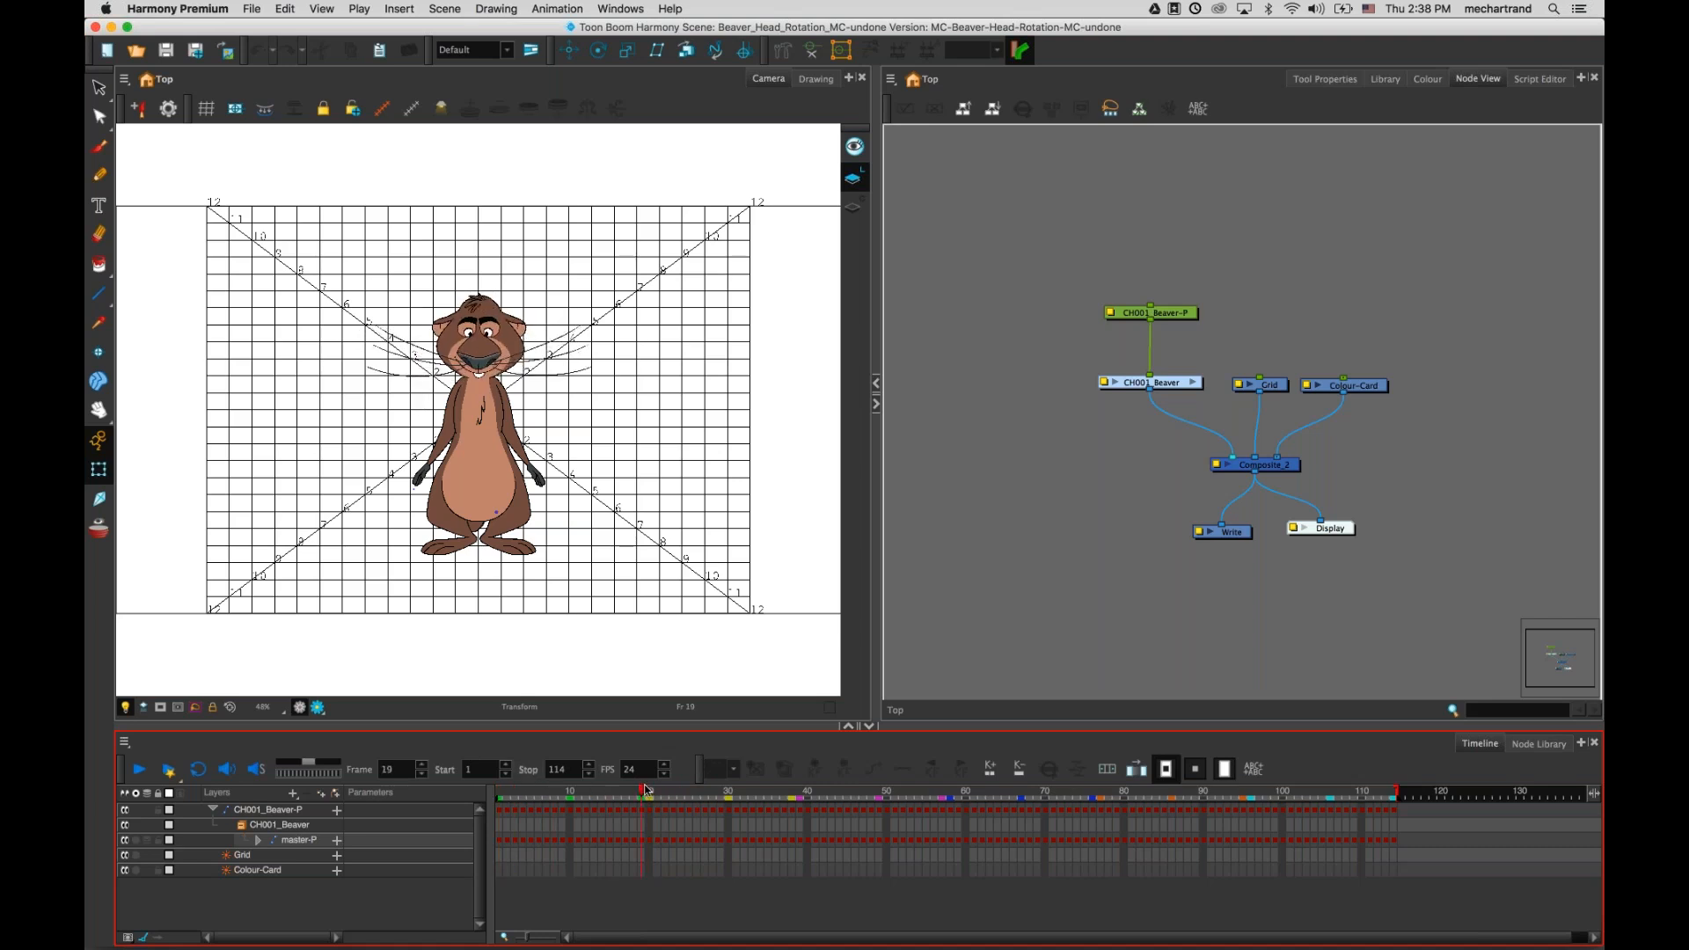
pyautogui.click(648, 791)
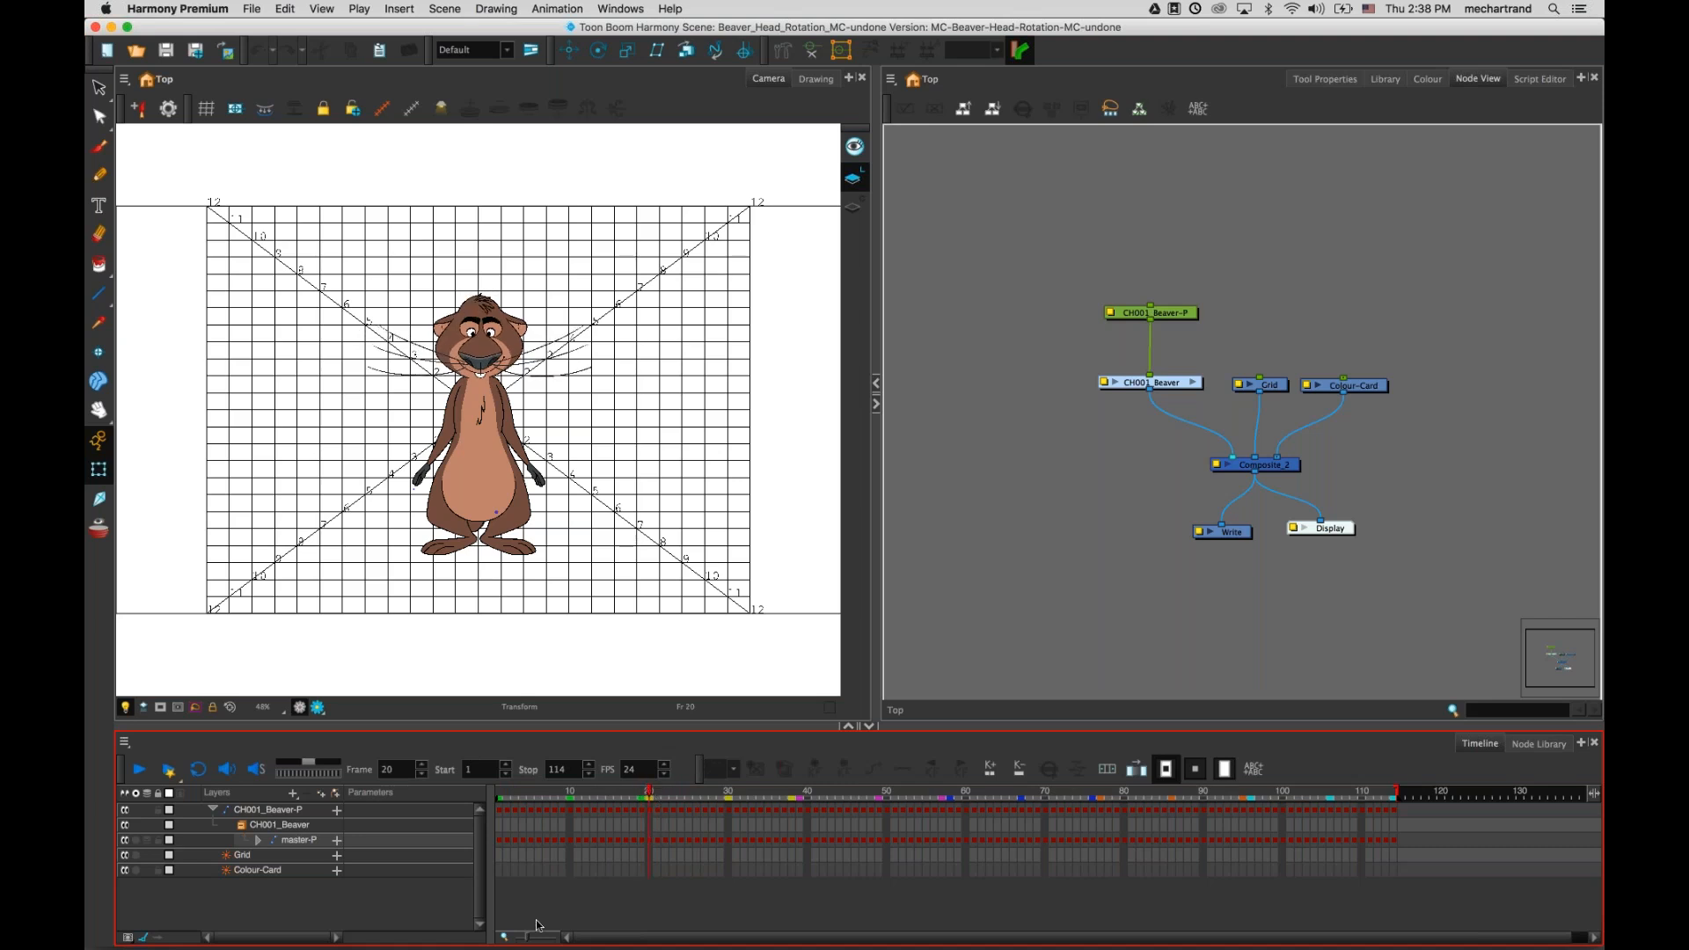
pyautogui.moveTo(533, 936); pyautogui.dragTo(543, 933)
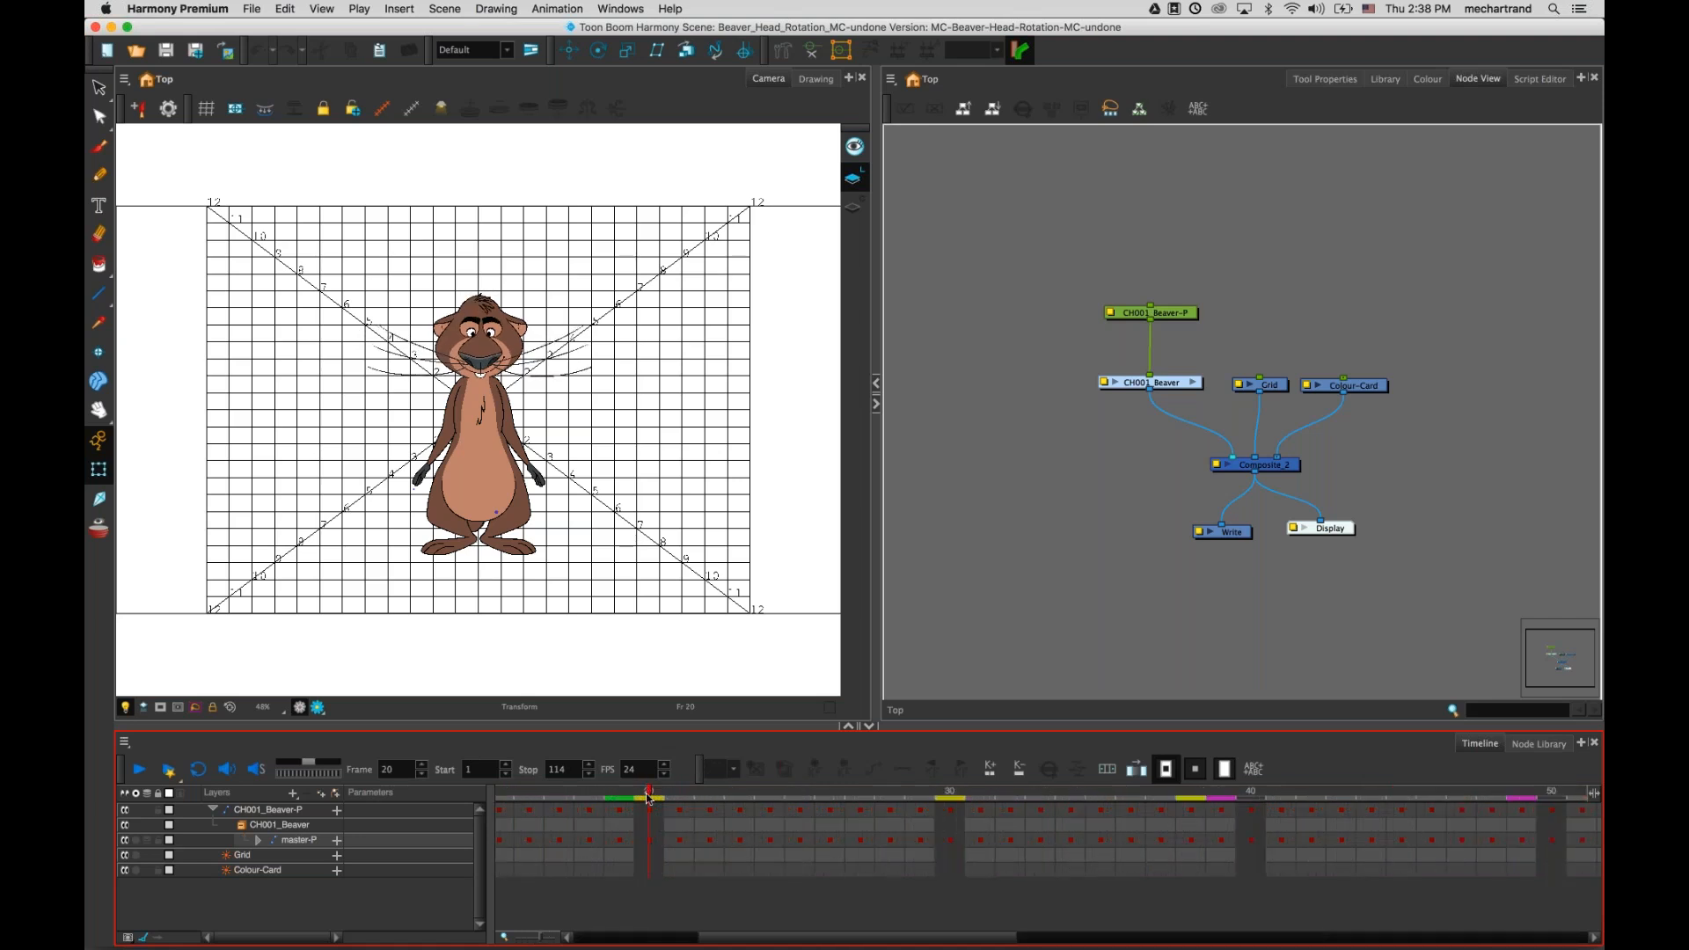
pyautogui.moveTo(651, 804); pyautogui.dragTo(626, 794)
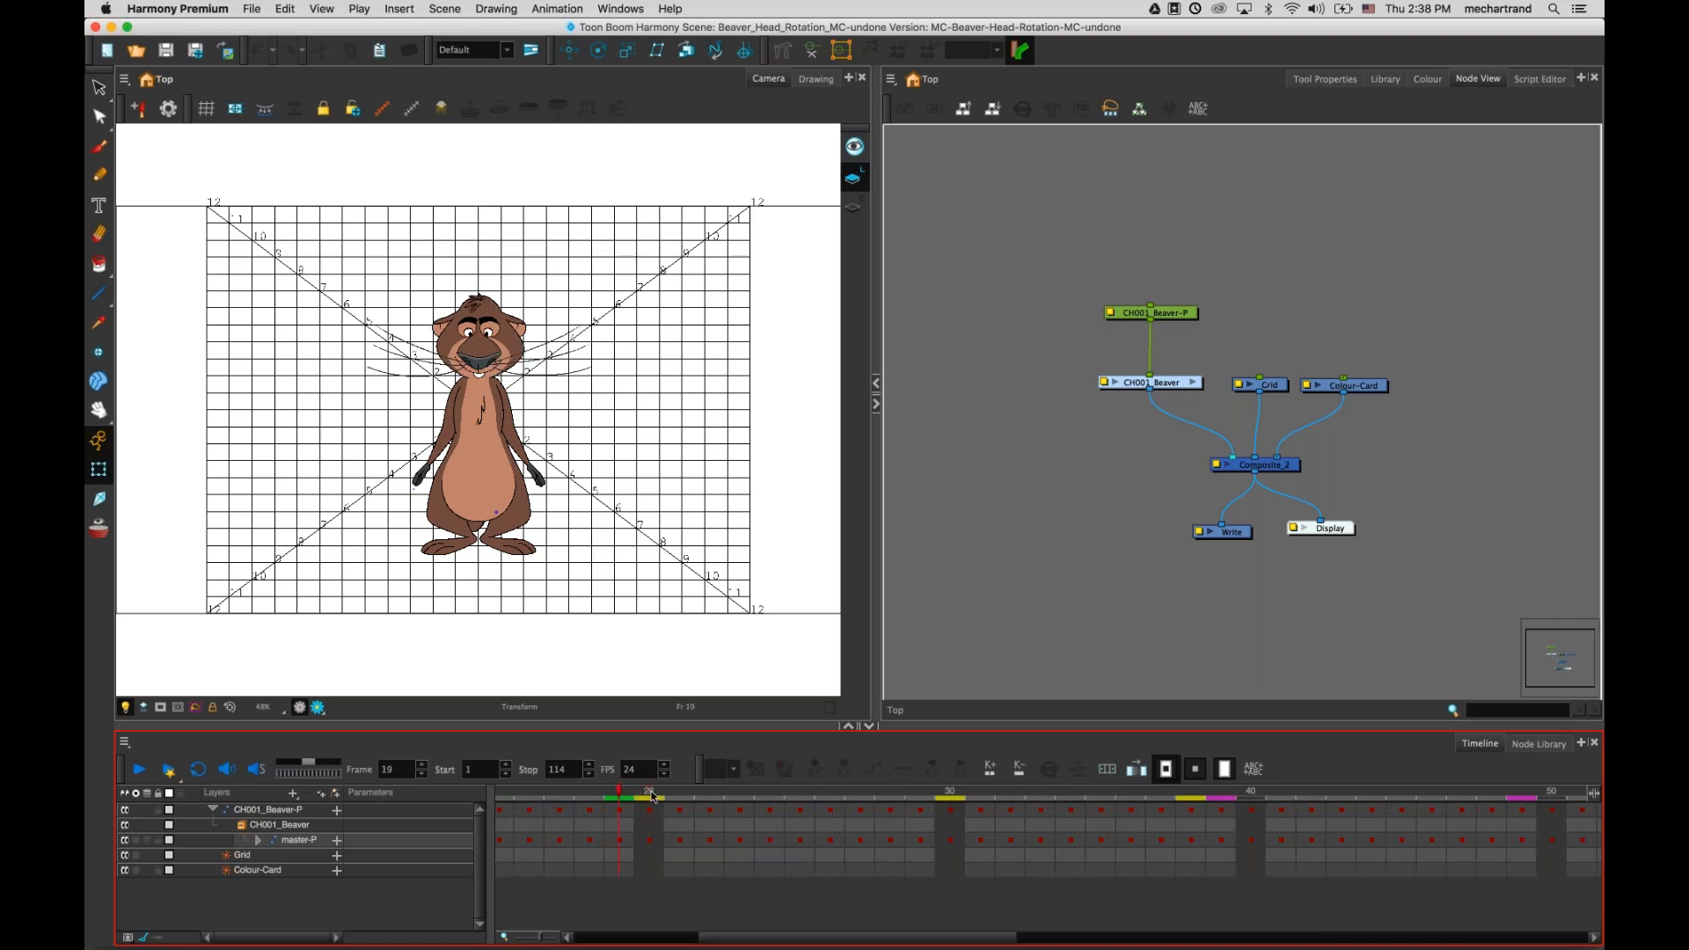
pyautogui.click(648, 794)
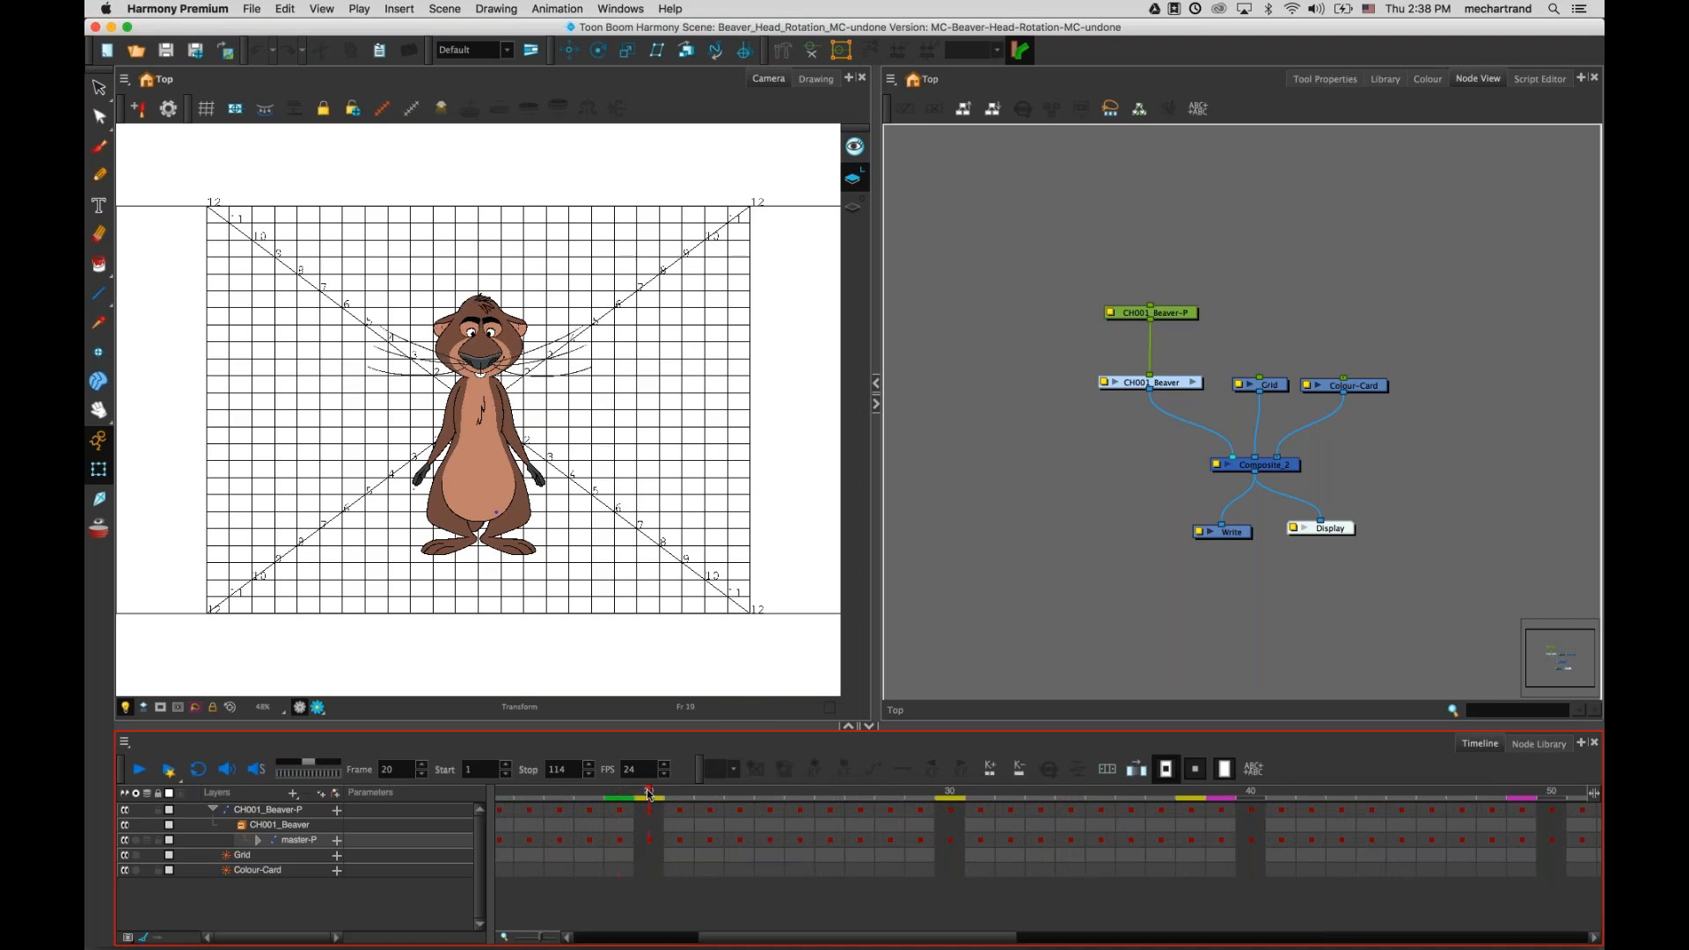
# - Examine the beaver's face up close at frames 19 and 20 for differences between the two front views
pyautogui.click(699, 100)
pyautogui.press('2')
pyautogui.press('2')
pyautogui.press('2')
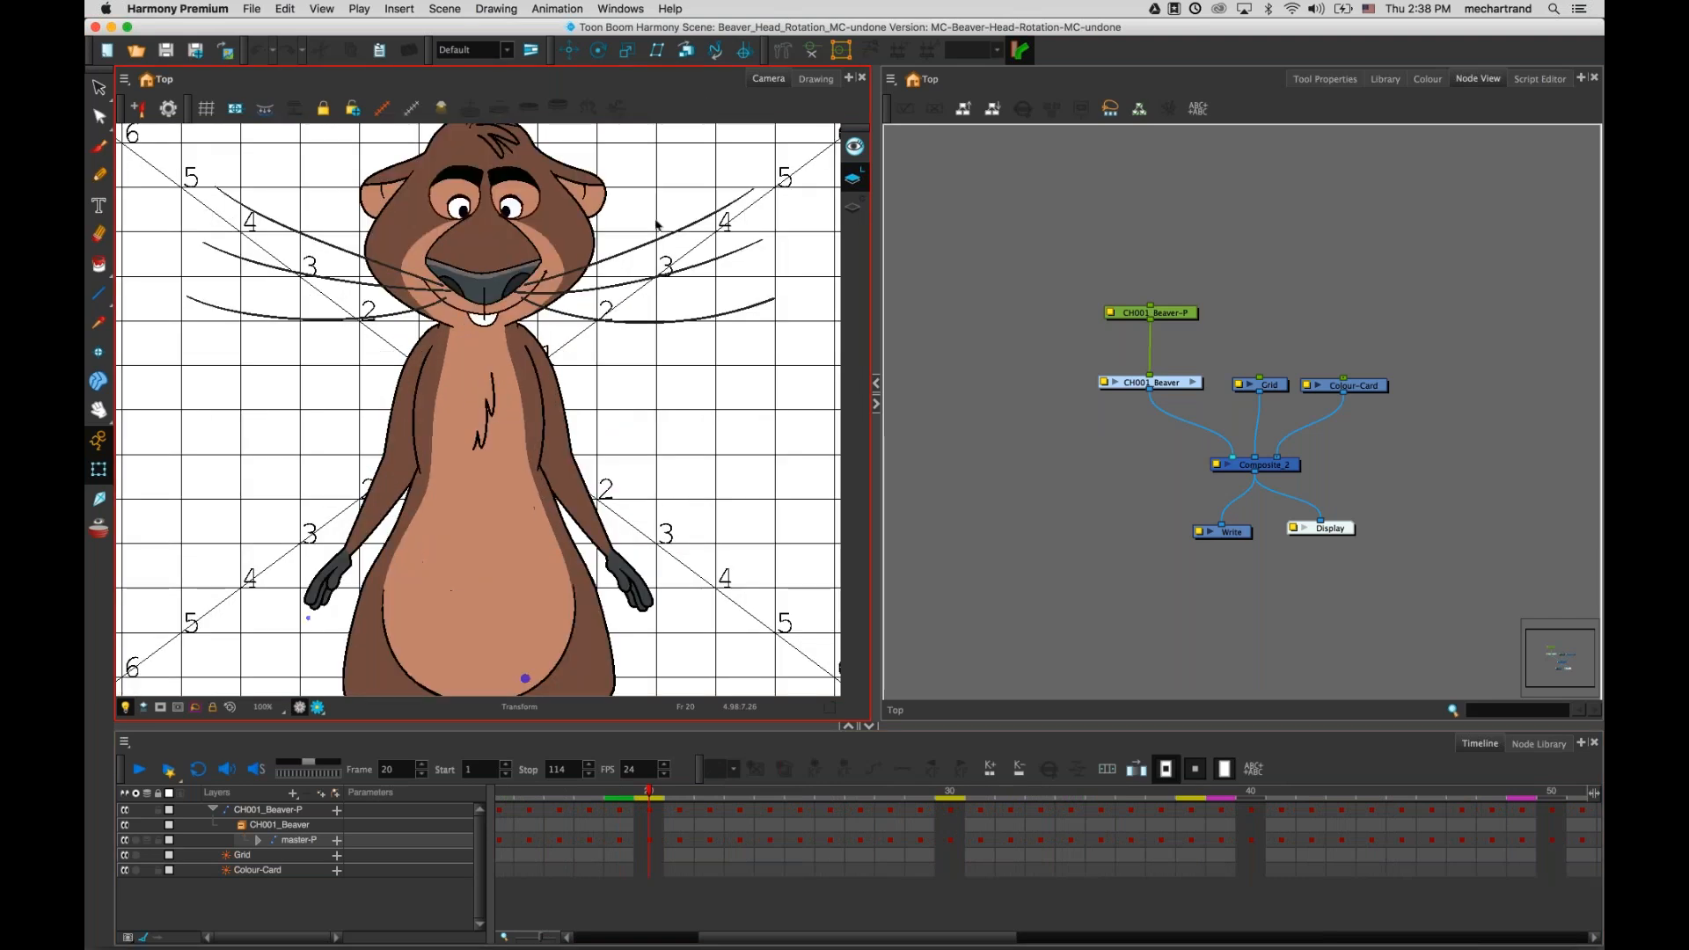
pyautogui.press('space')
pyautogui.moveTo(653, 258); pyautogui.dragTo(680, 514)
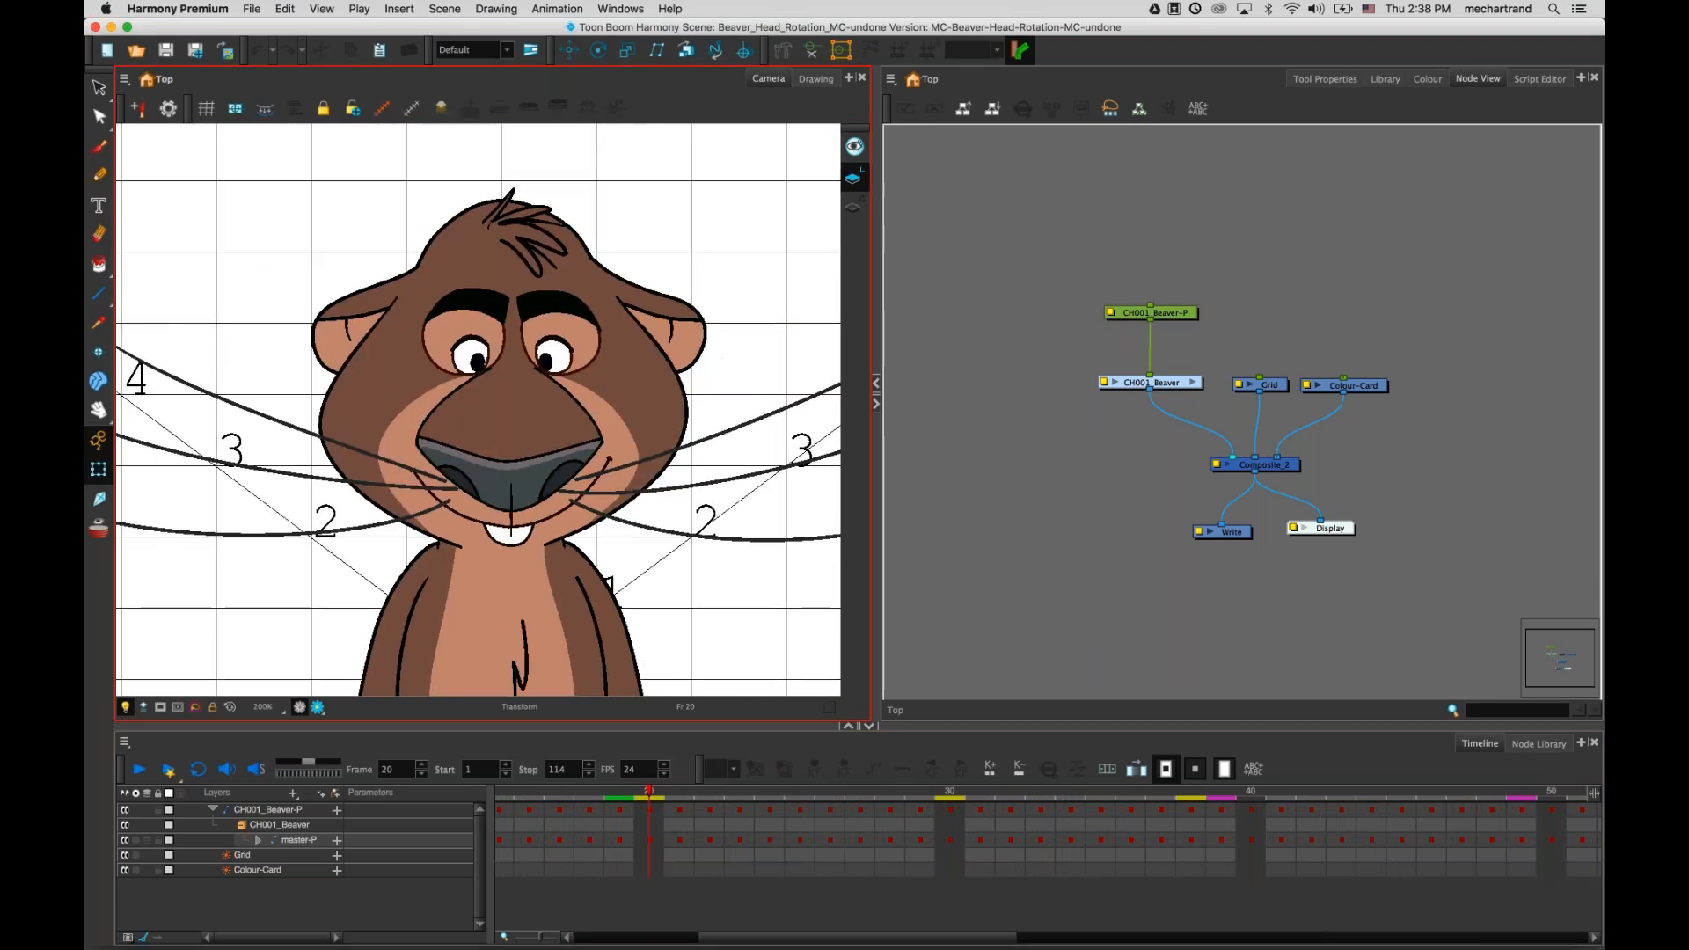
pyautogui.click(621, 797)
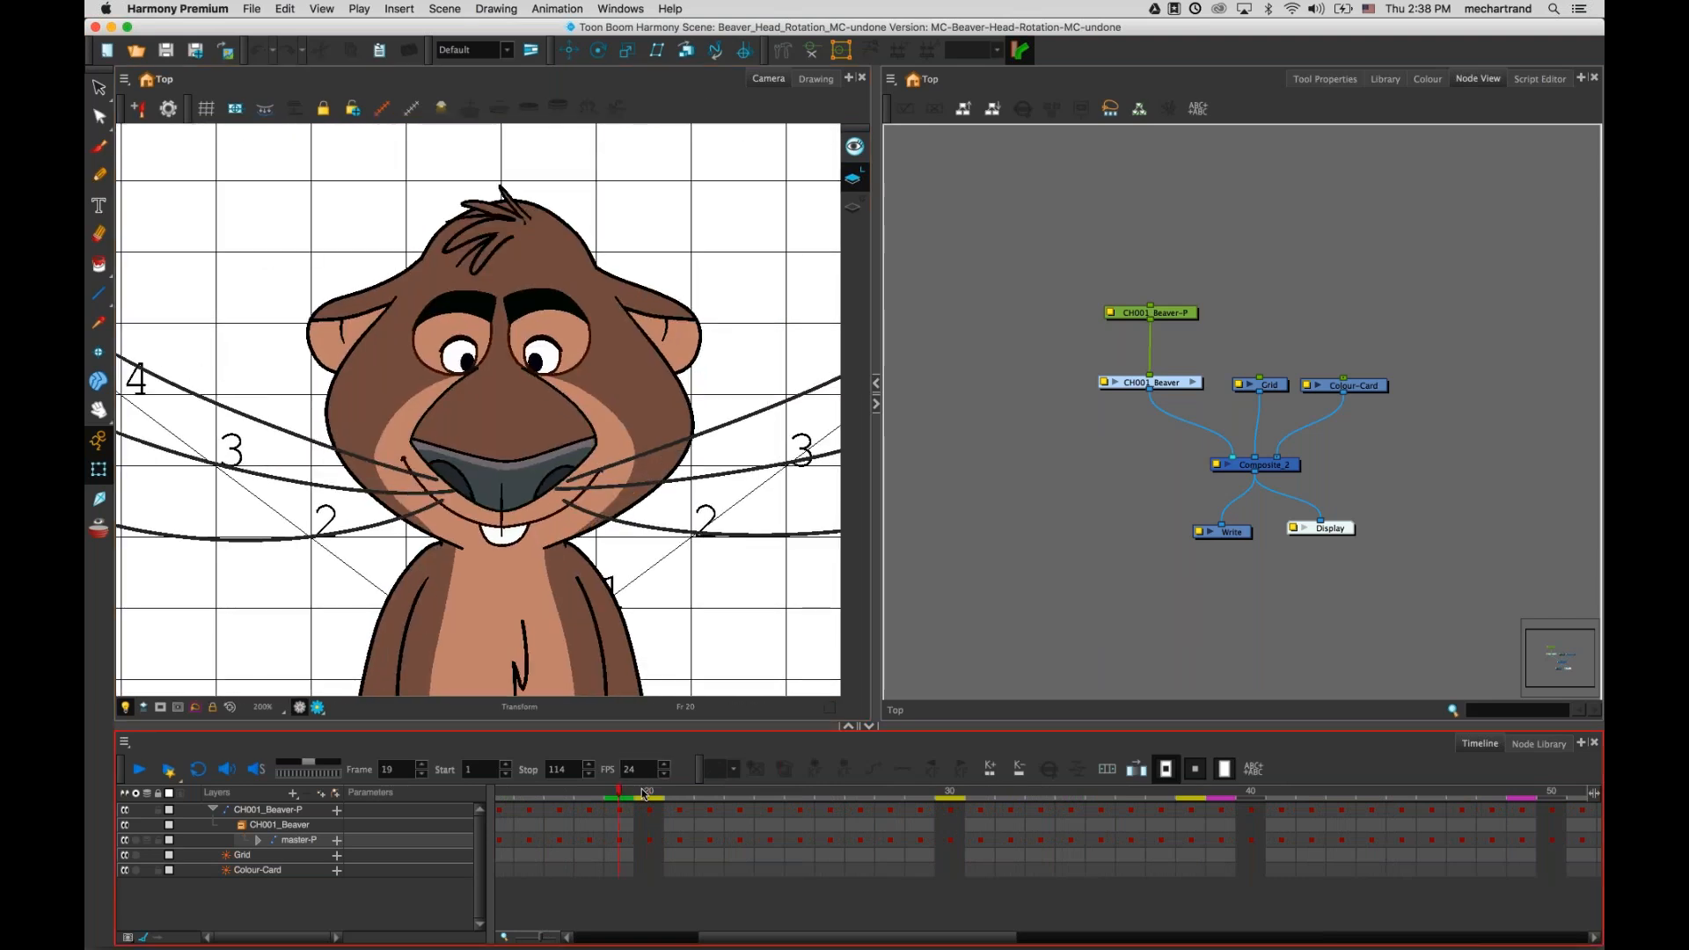
pyautogui.click(650, 794)
pyautogui.click(660, 95)
pyautogui.press('1')
pyautogui.press('1')
pyautogui.press('1')
pyautogui.press('1')
pyautogui.press('1')
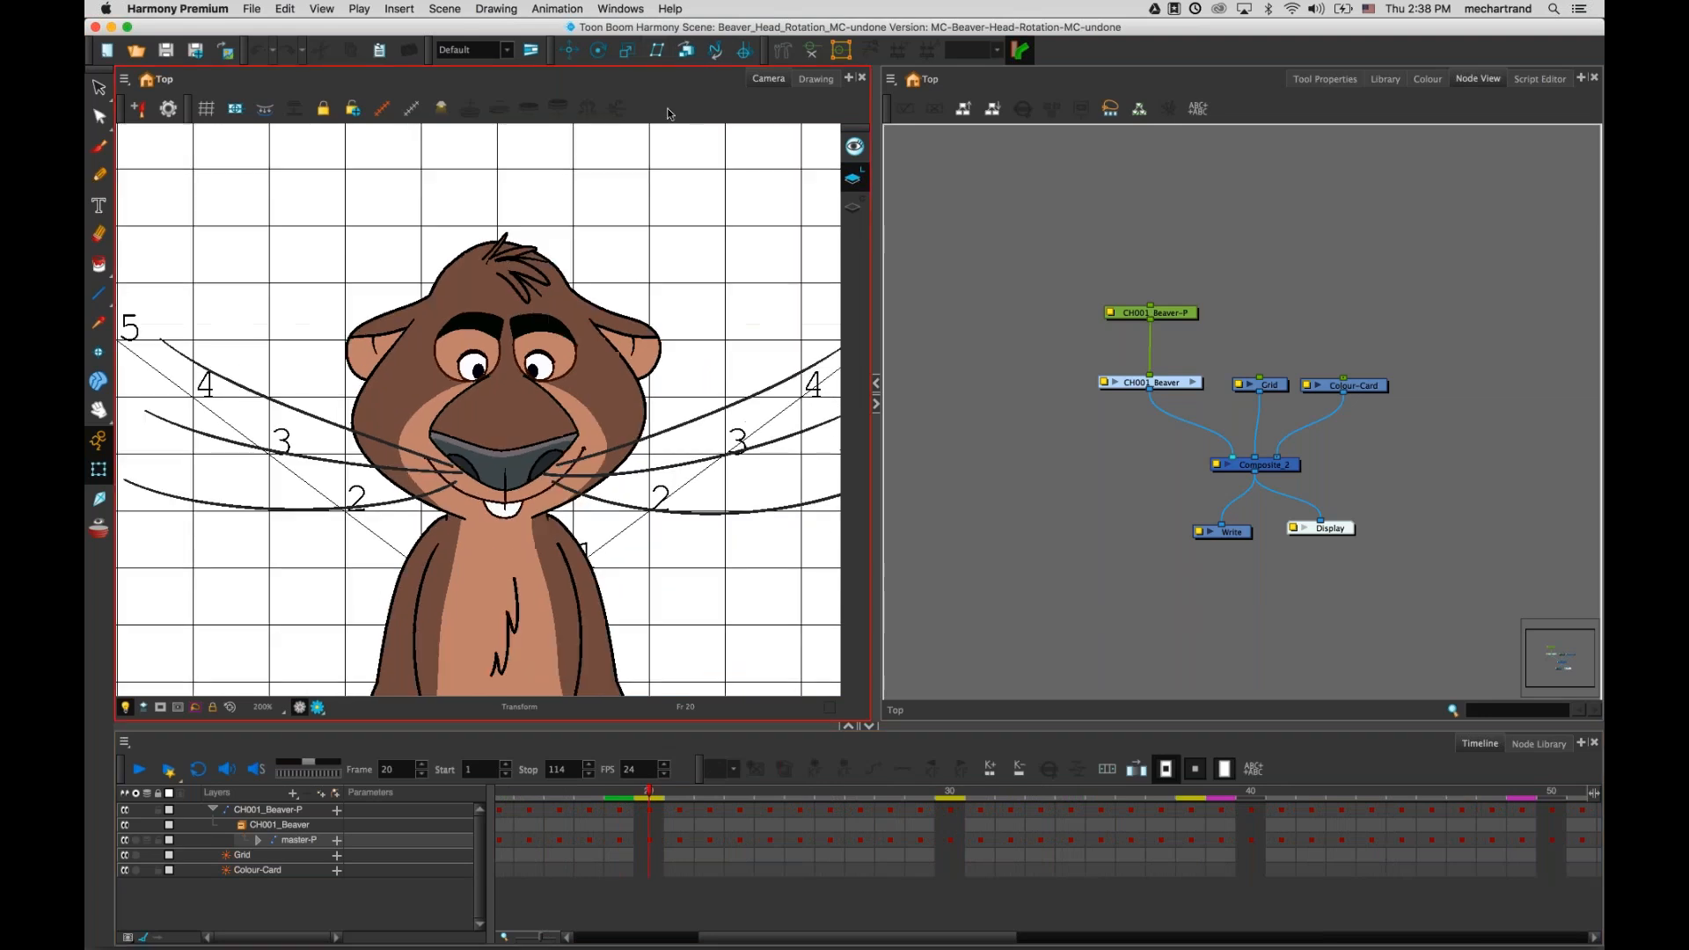
pyautogui.press('2')
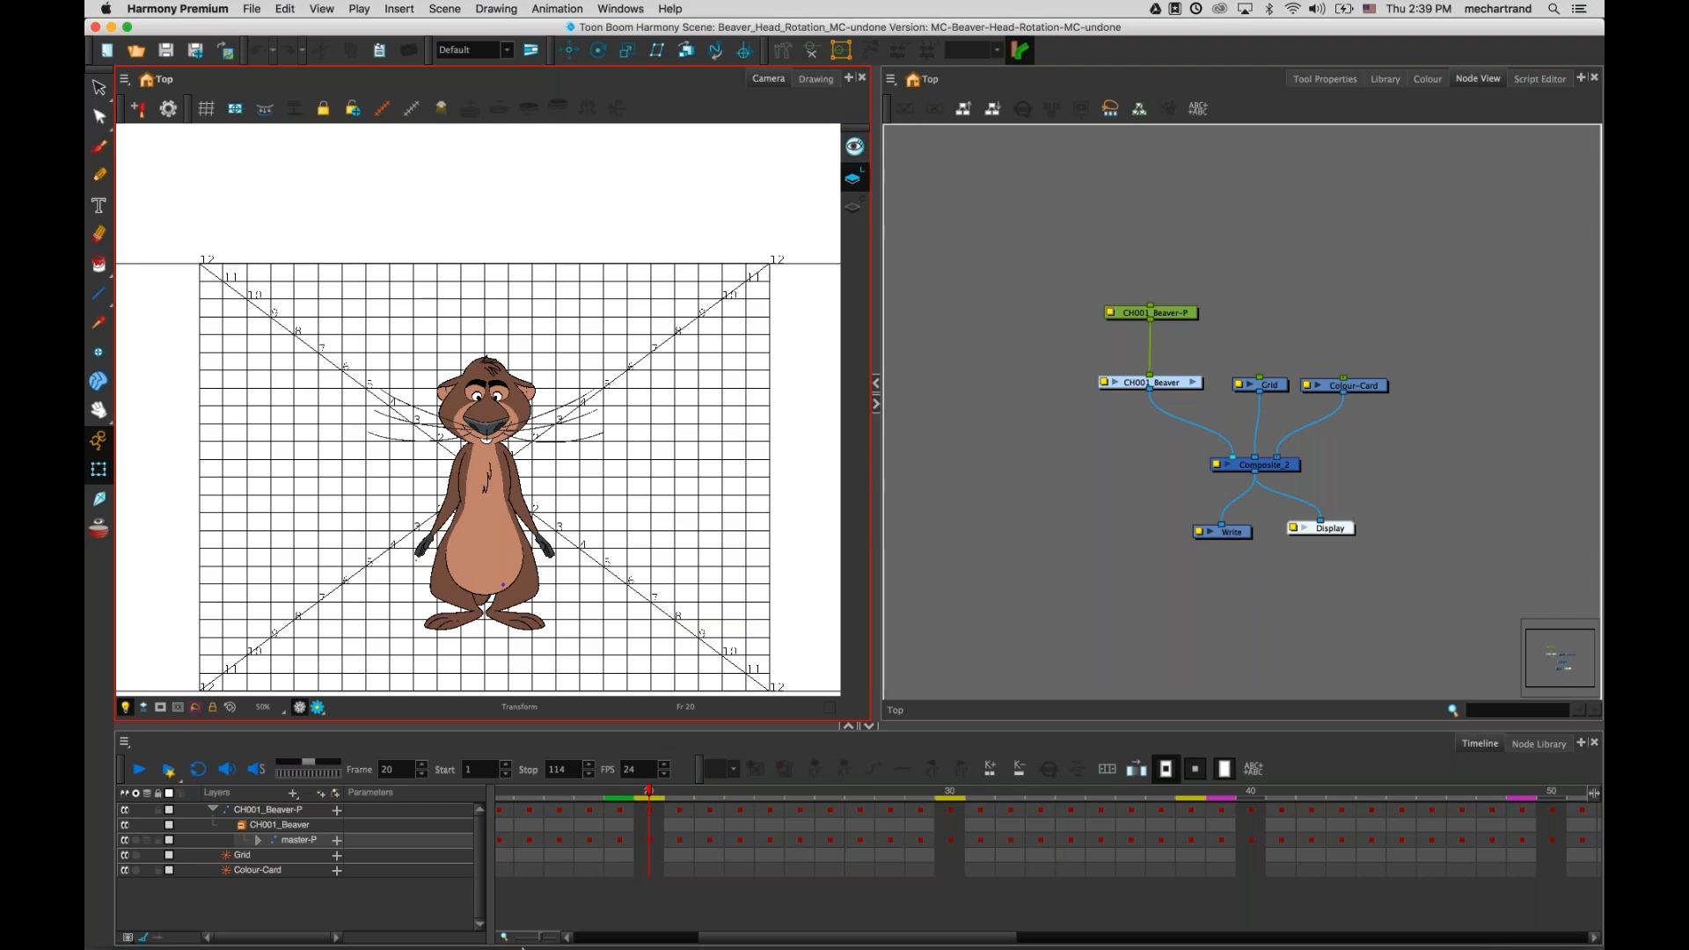
# - Scrub the first part of the head turn up to frame 20 and shift the Grid node slightly upward
pyautogui.moveTo(543, 941); pyautogui.dragTo(531, 942)
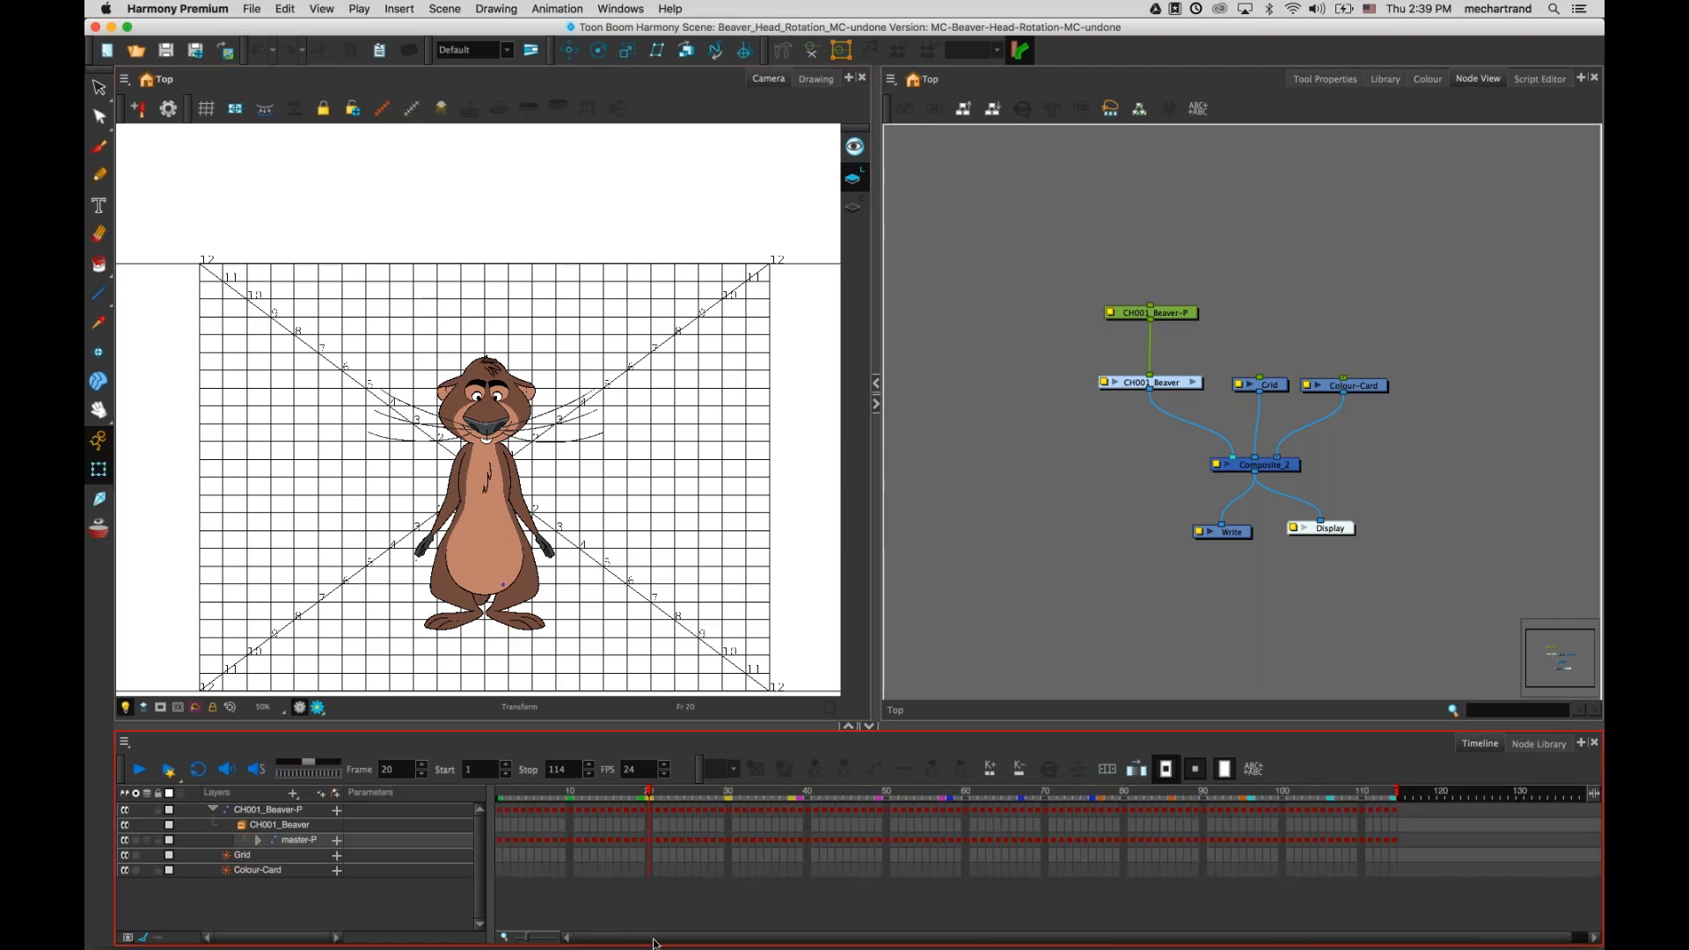
pyautogui.moveTo(551, 796); pyautogui.dragTo(651, 790)
pyautogui.moveTo(1274, 387); pyautogui.dragTo(1272, 380)
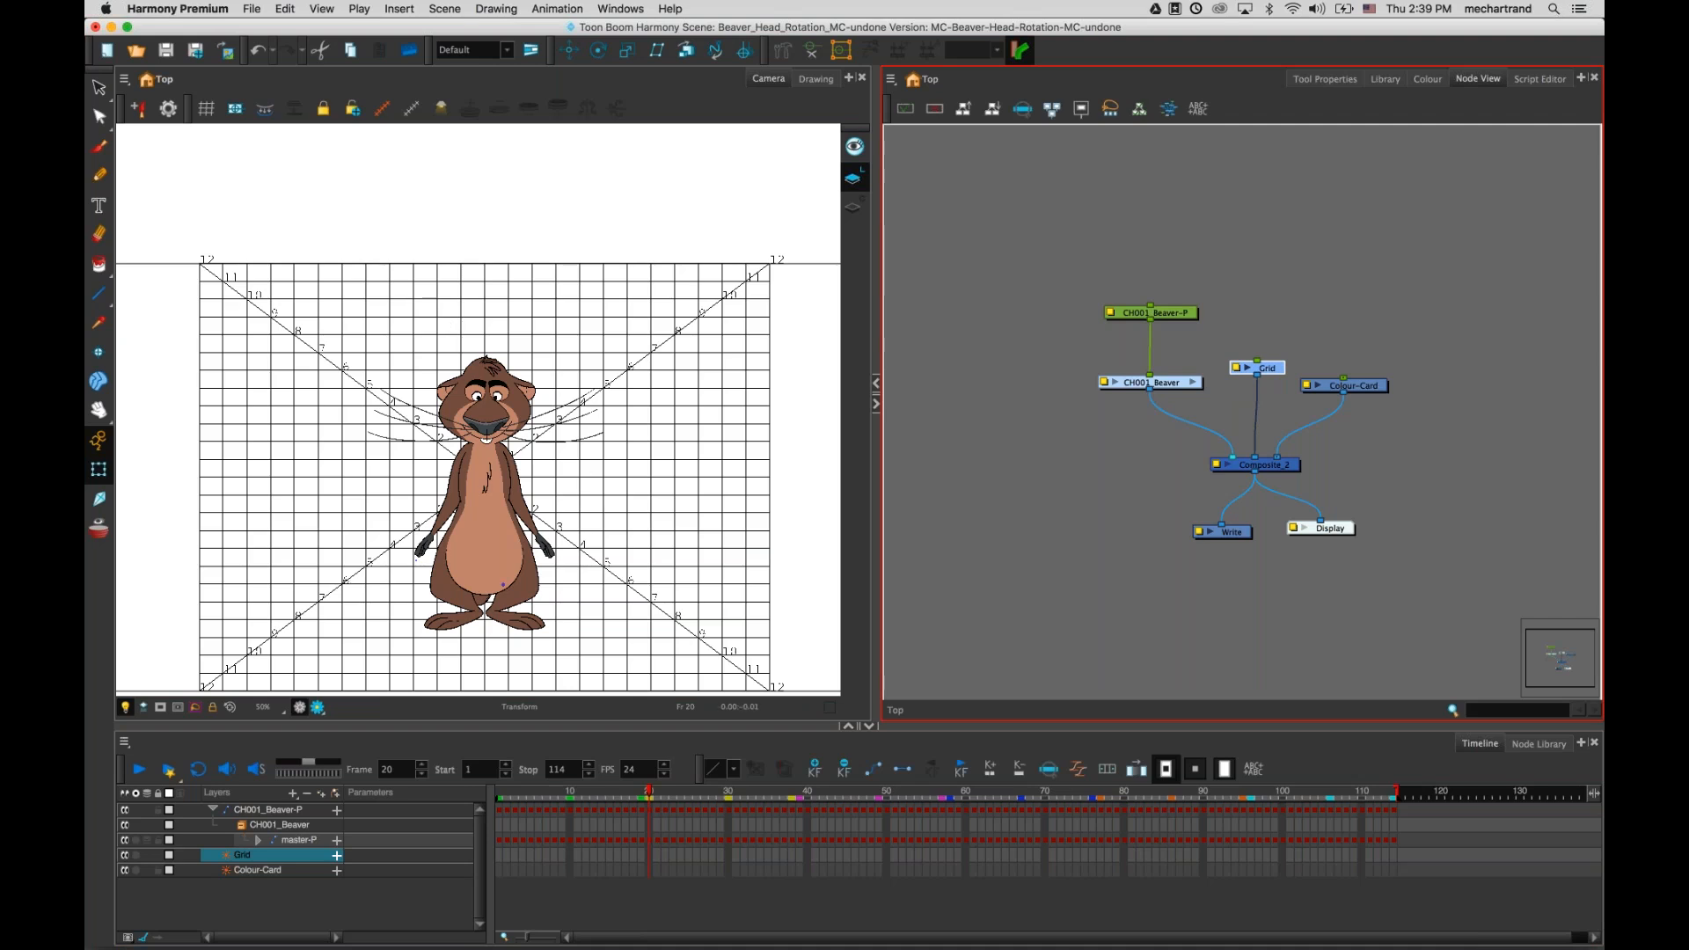
# - Examine the beaver's side-facing head poses at frames 38 and 34
pyautogui.click(504, 803)
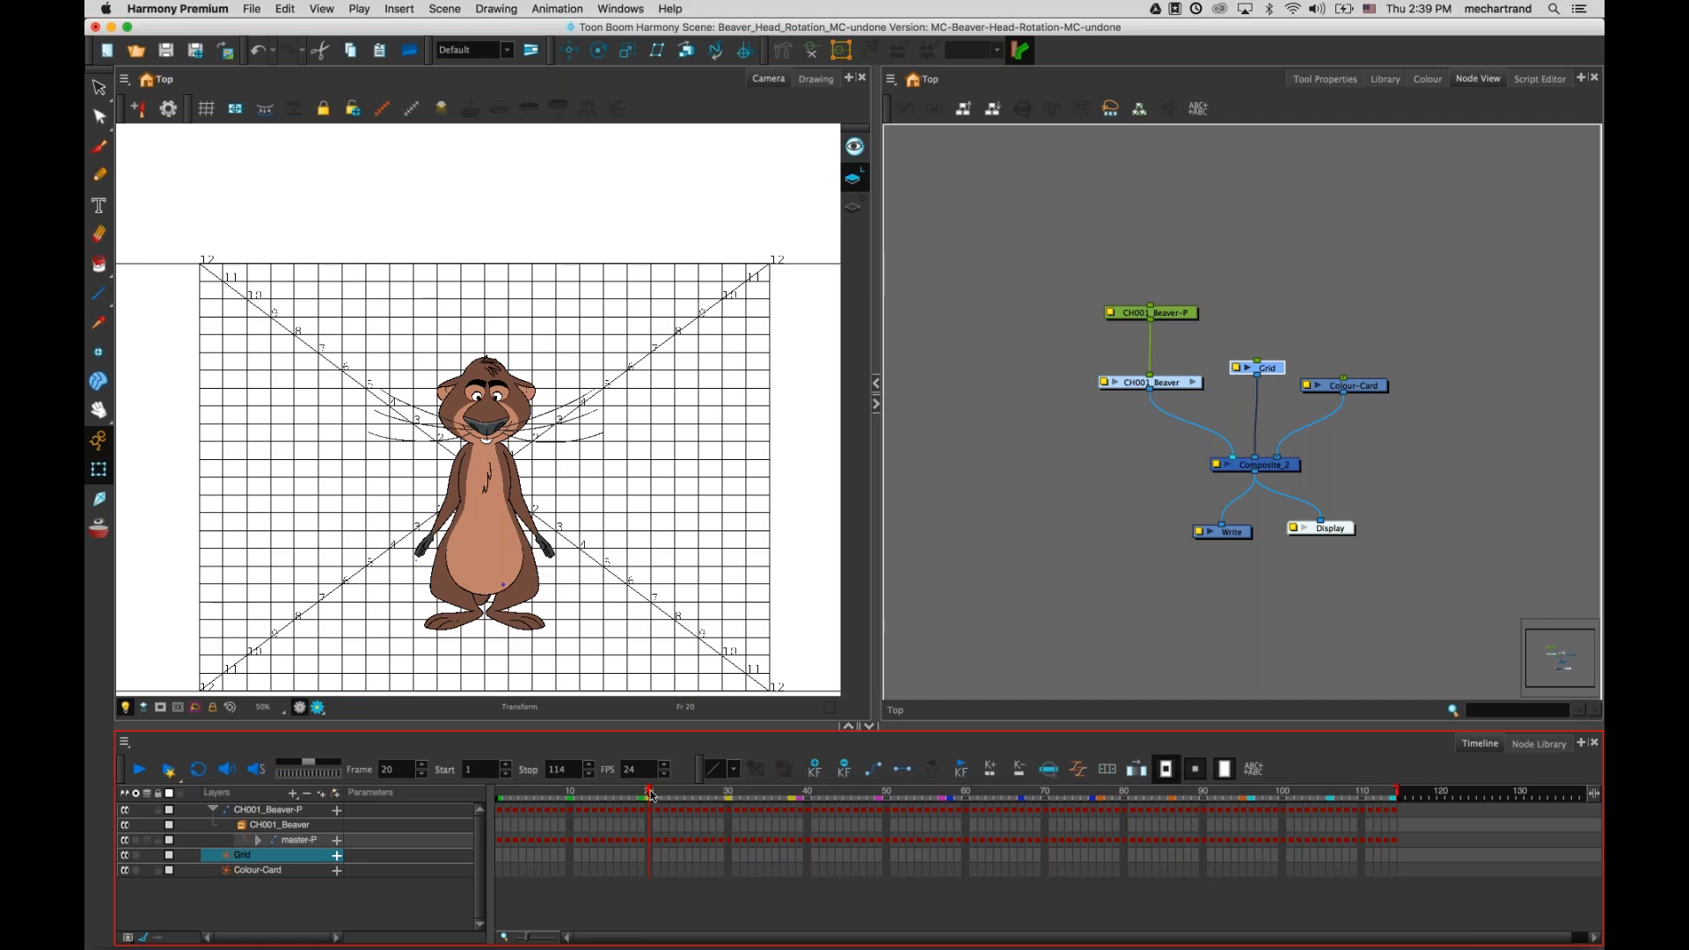
pyautogui.click(792, 803)
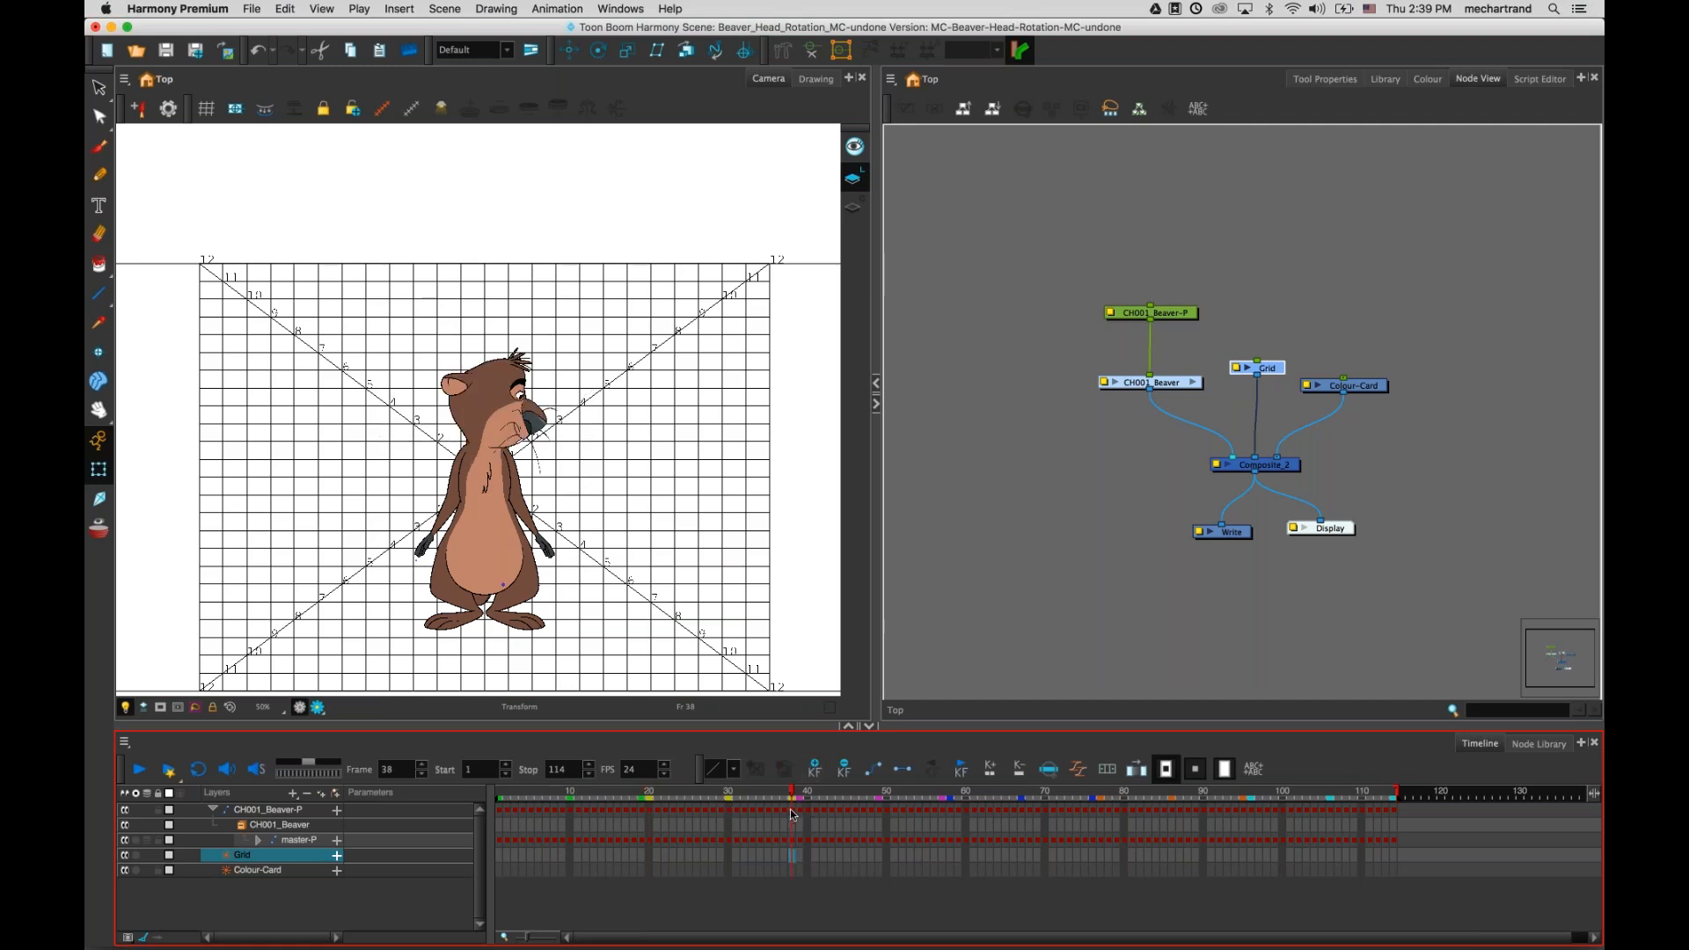
pyautogui.moveTo(776, 798); pyautogui.dragTo(762, 798)
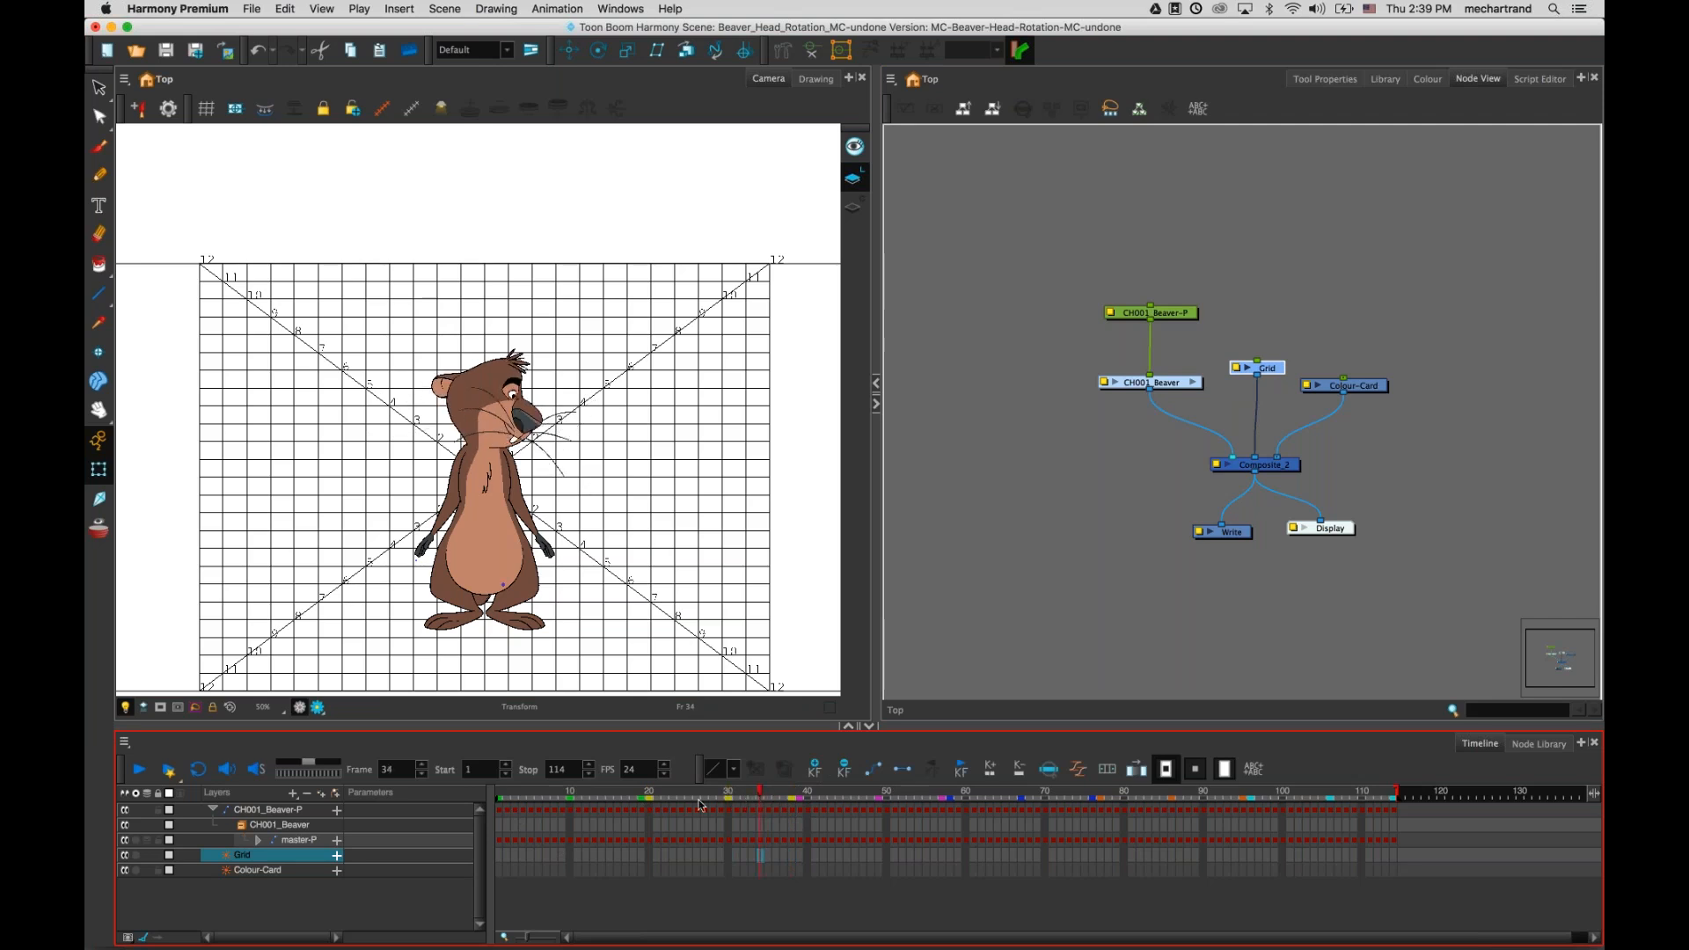
pyautogui.rightClick(763, 801)
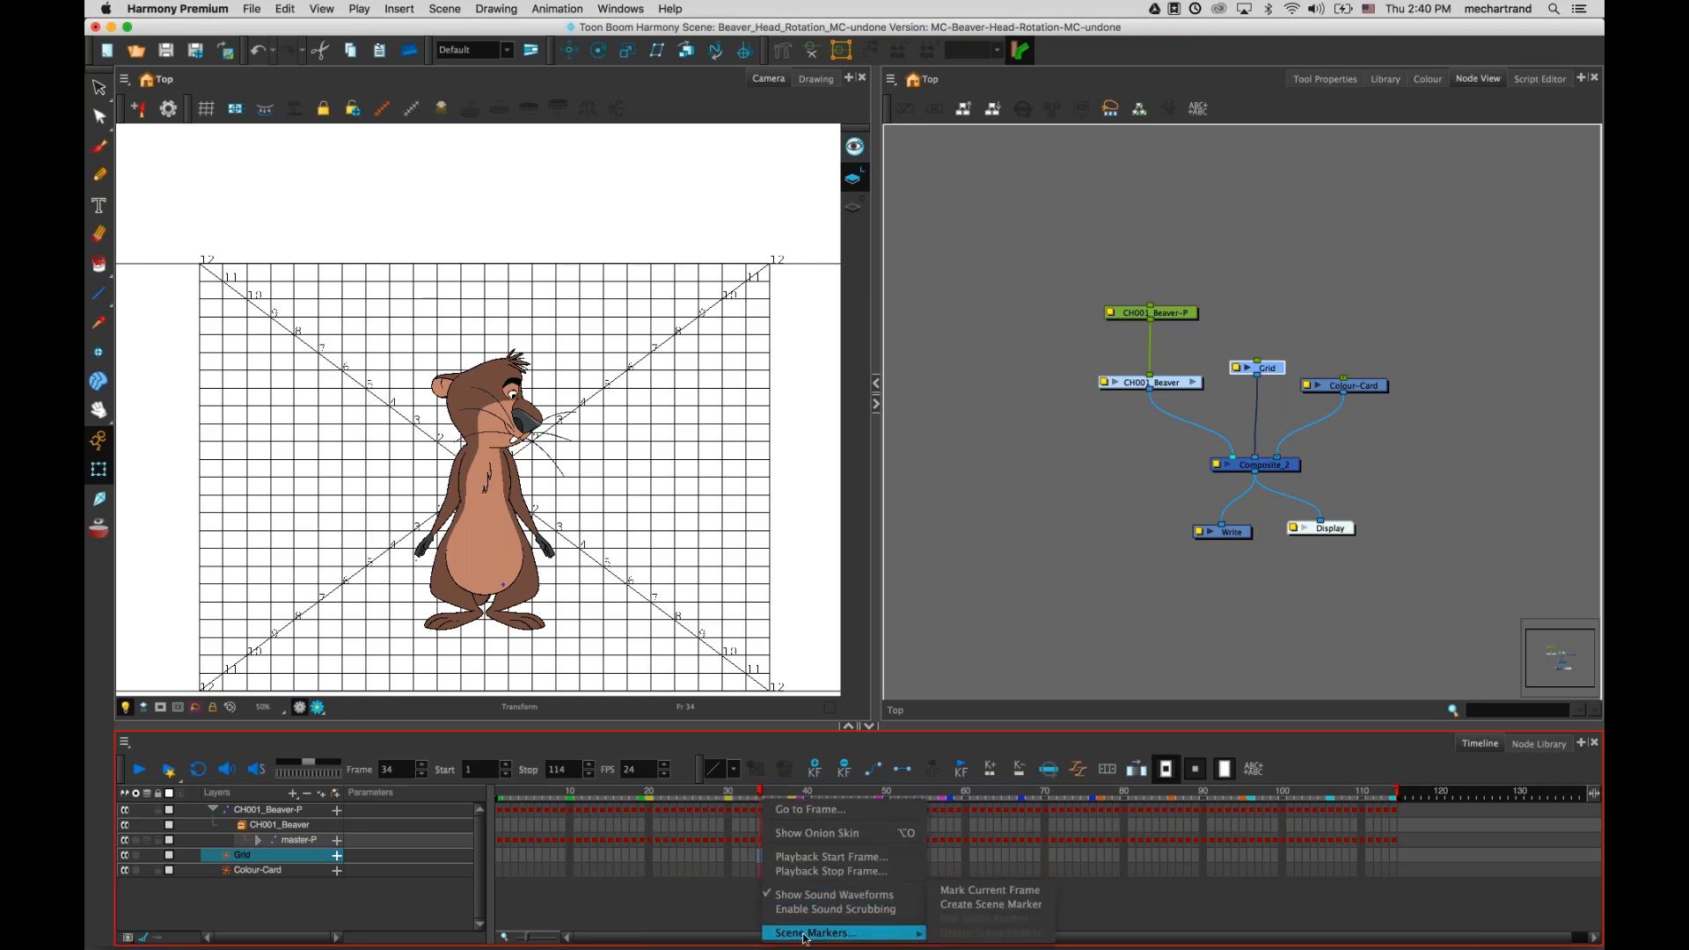
pyautogui.moveTo(907, 934)
pyautogui.click(972, 897)
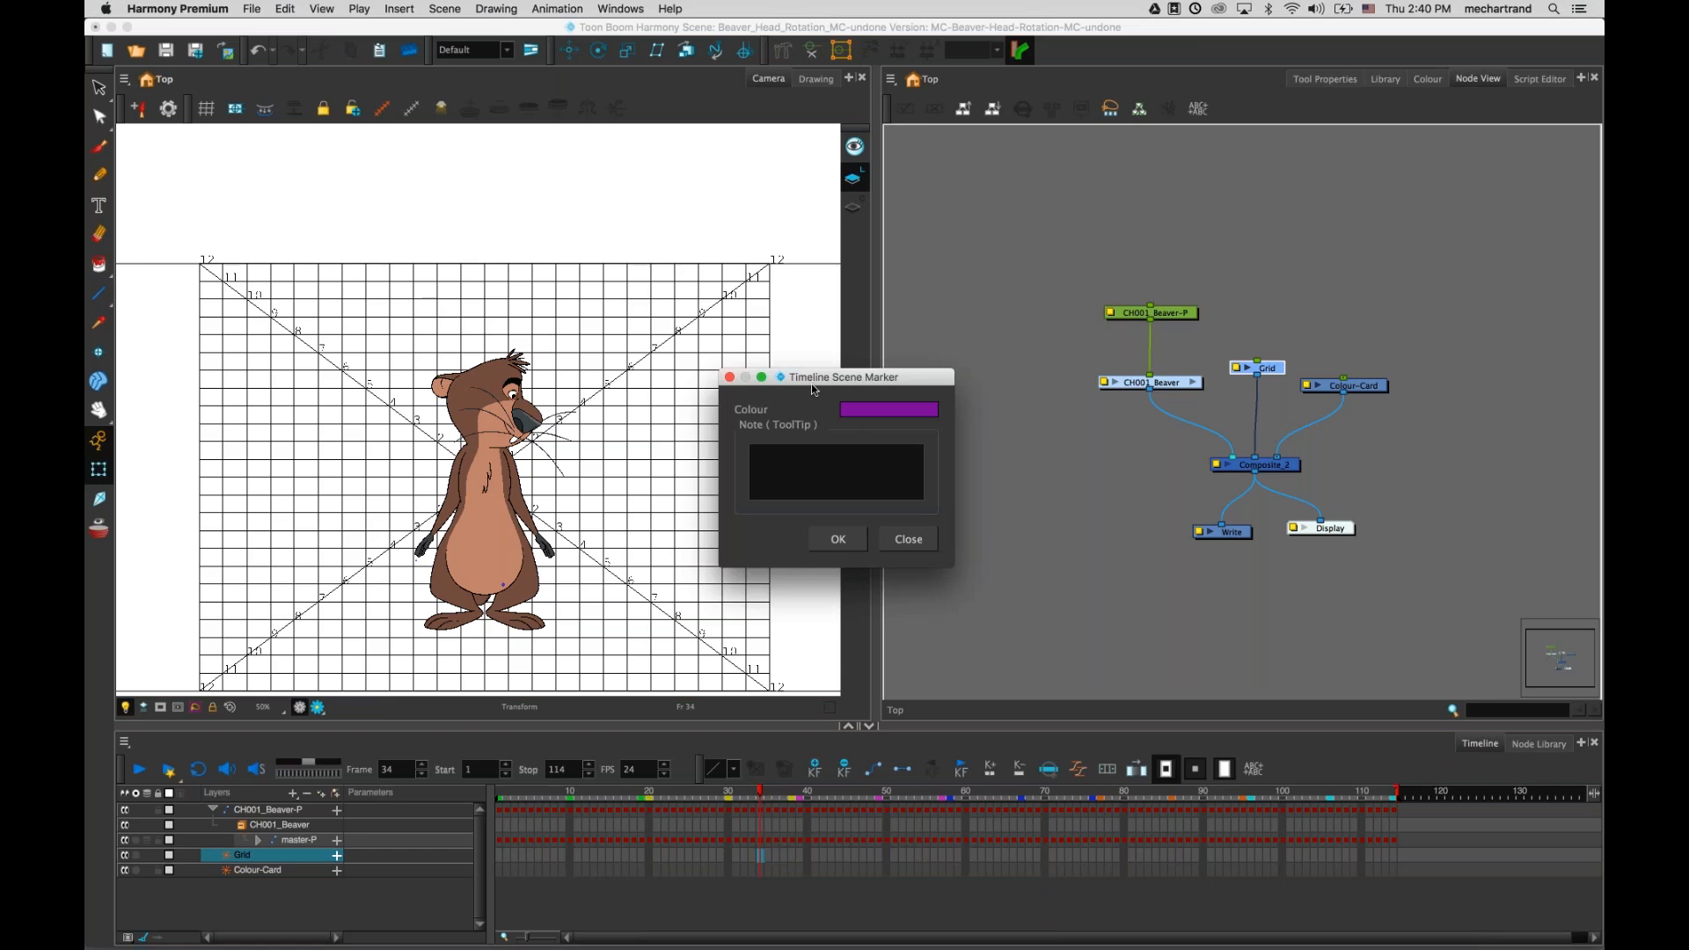
pyautogui.click(909, 538)
# - Scrub the head turn back to frame 29
pyautogui.moveTo(760, 795); pyautogui.dragTo(499, 796)
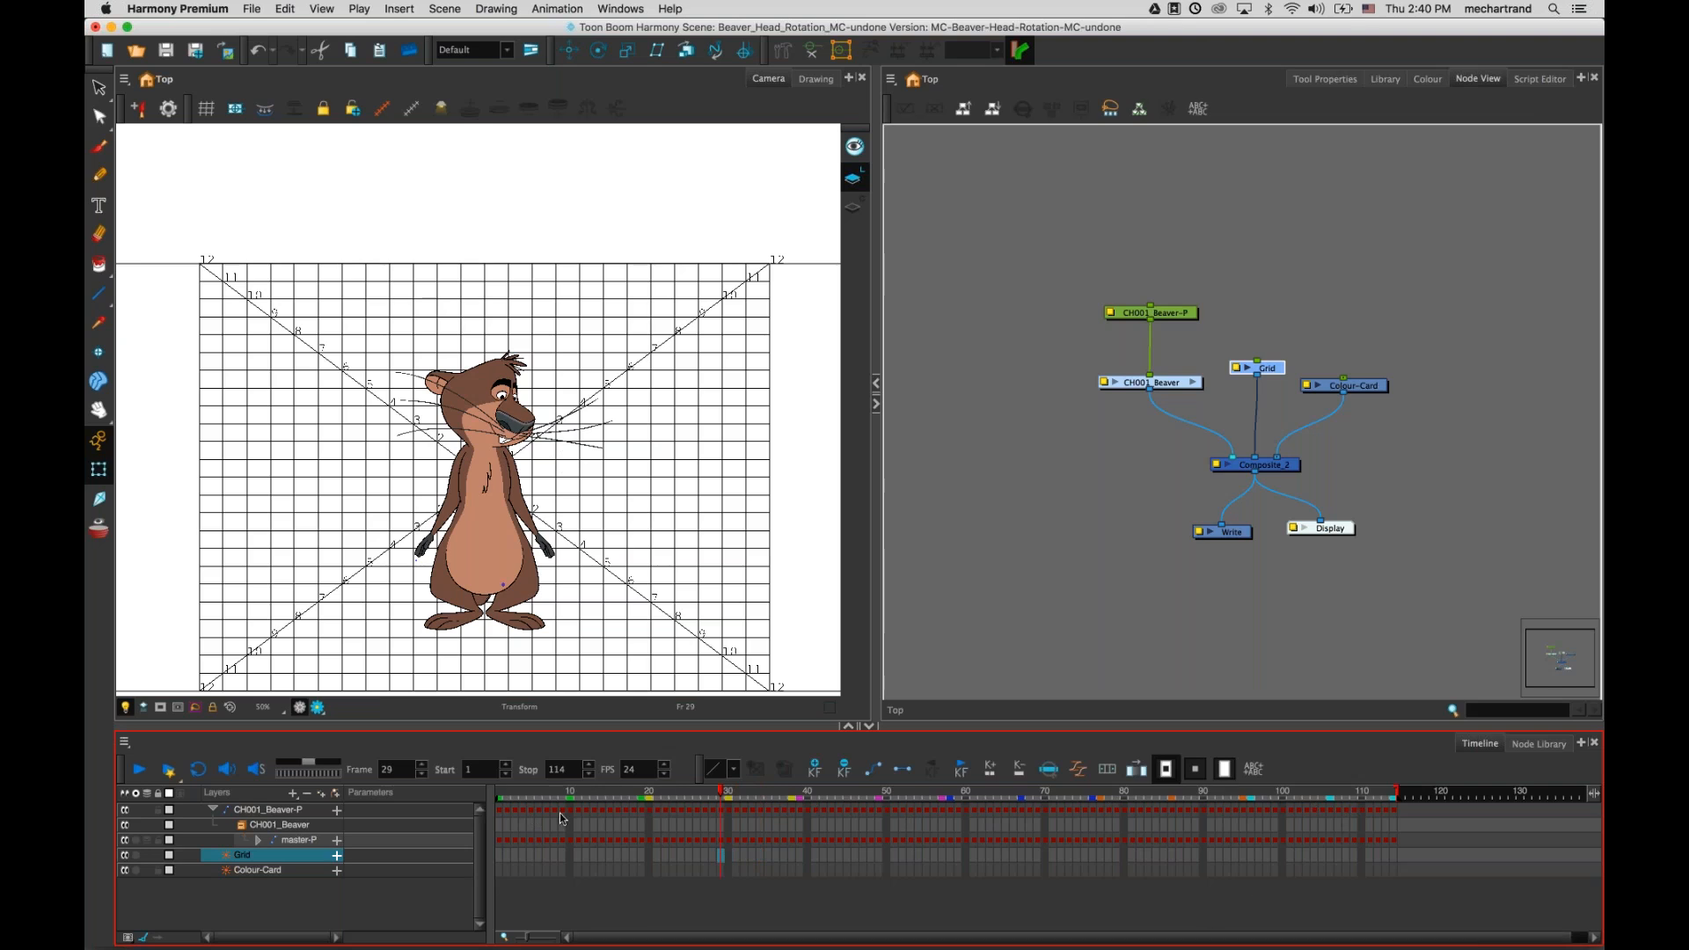
pyautogui.moveTo(533, 939); pyautogui.dragTo(584, 944)
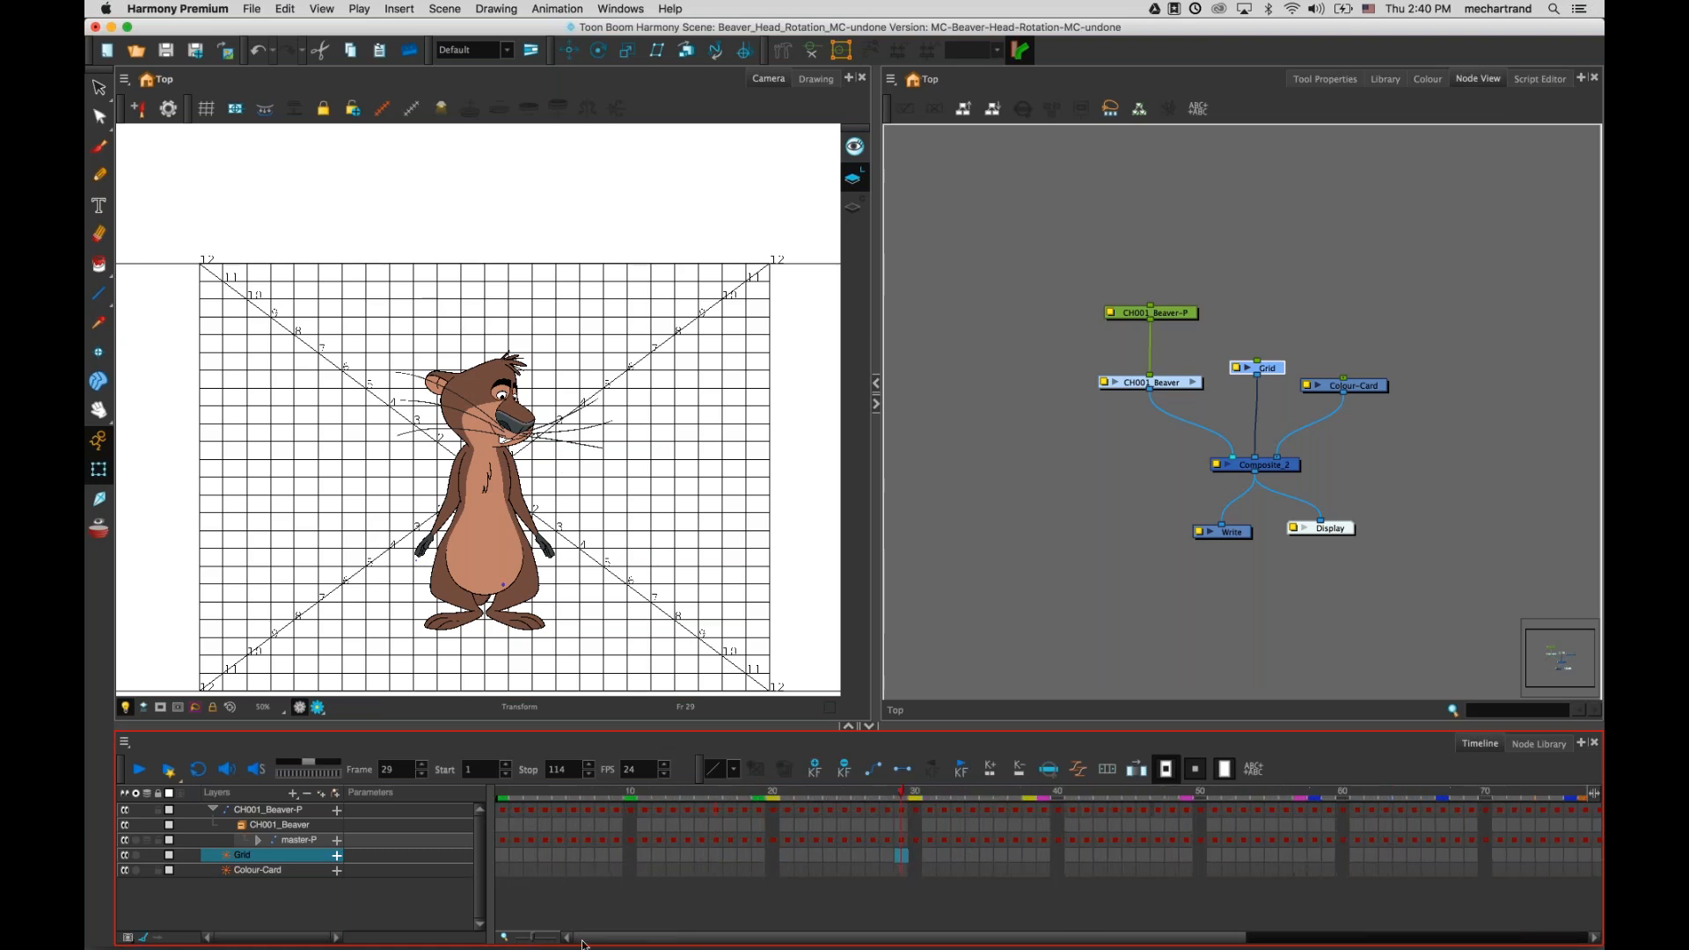
# - Set the Script Editor's scope to Project and open the showUI.js interpolation grid script
pyautogui.click(1530, 82)
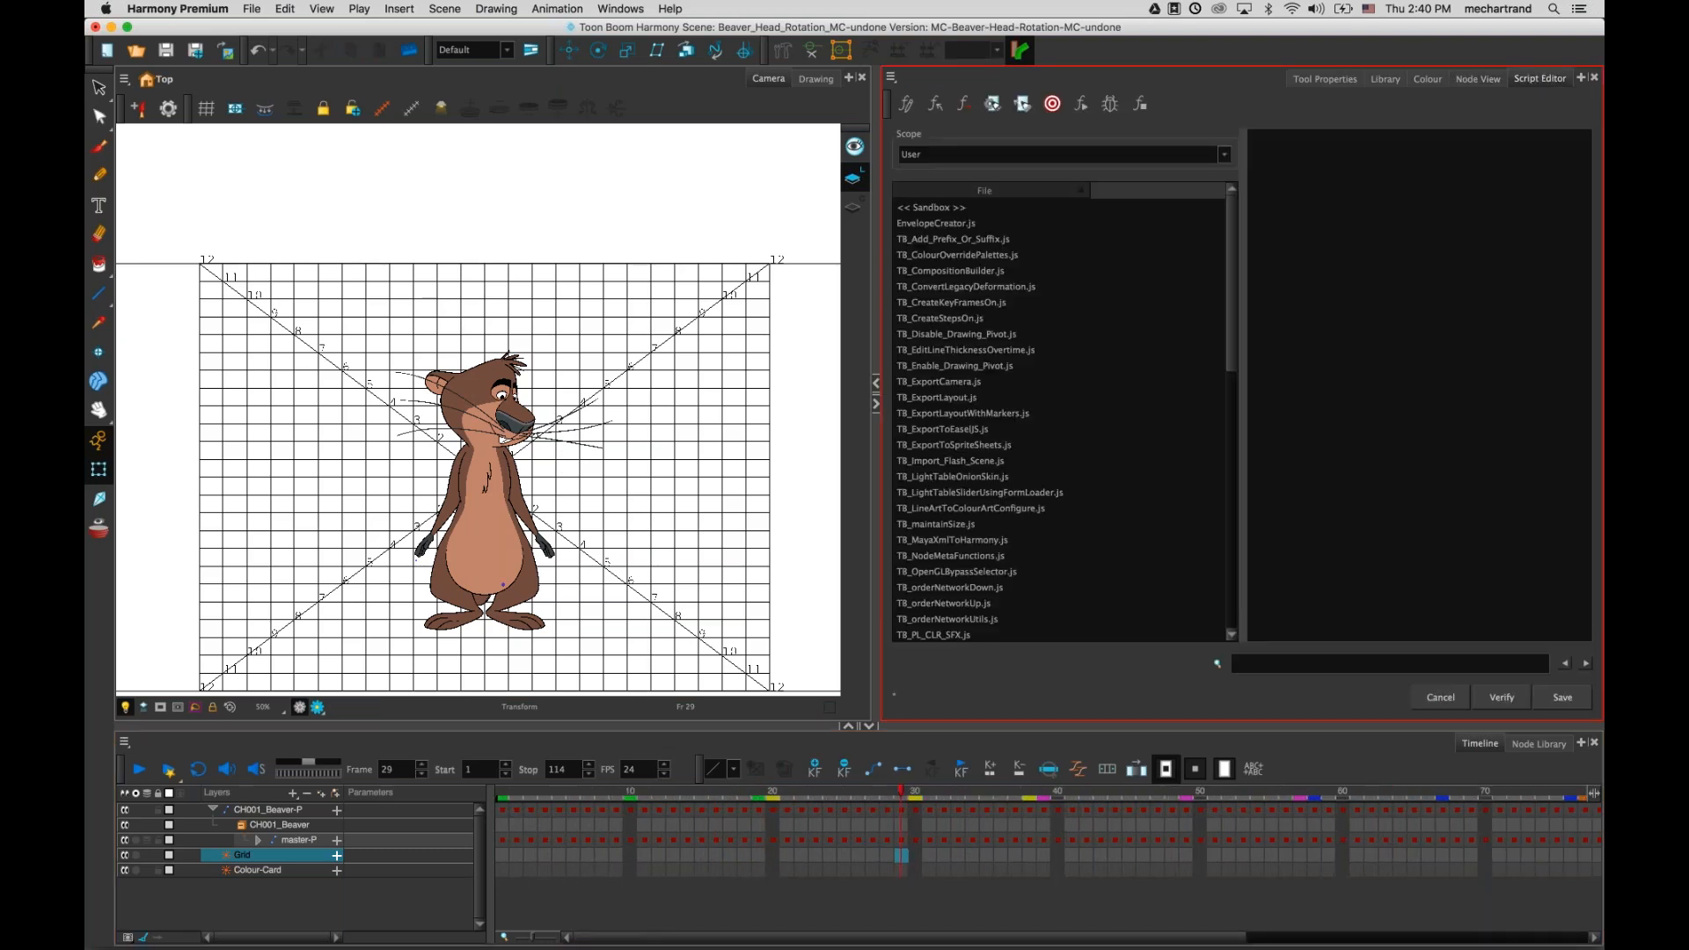
pyautogui.click(1033, 162)
pyautogui.click(1030, 162)
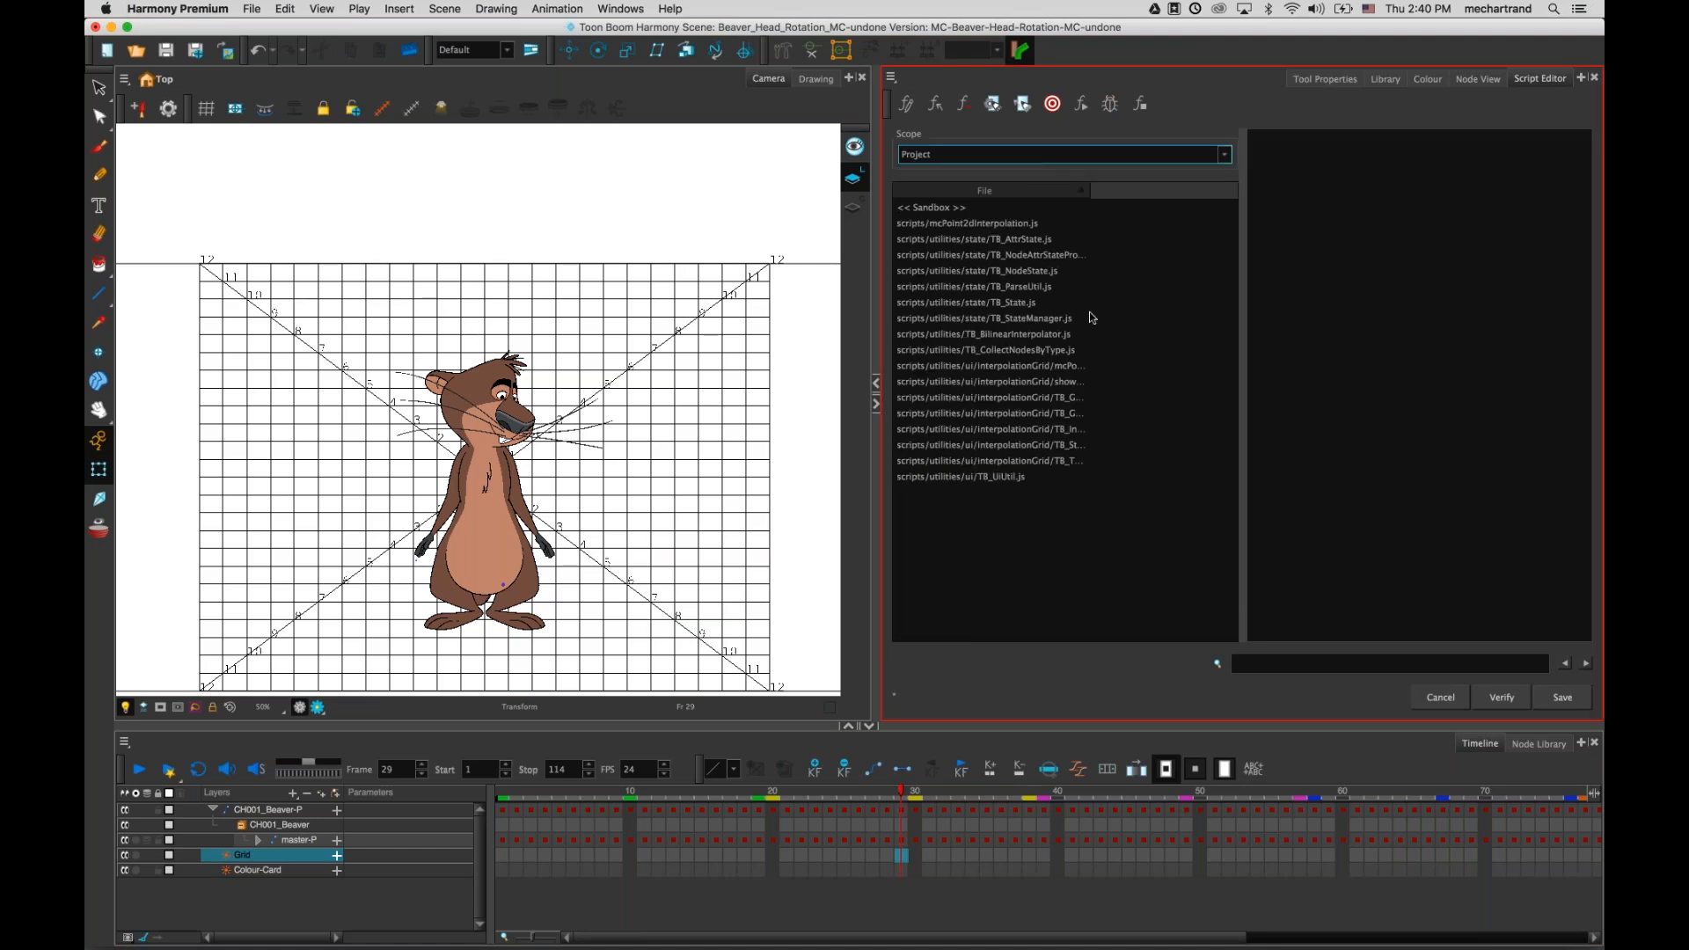
pyautogui.click(1072, 386)
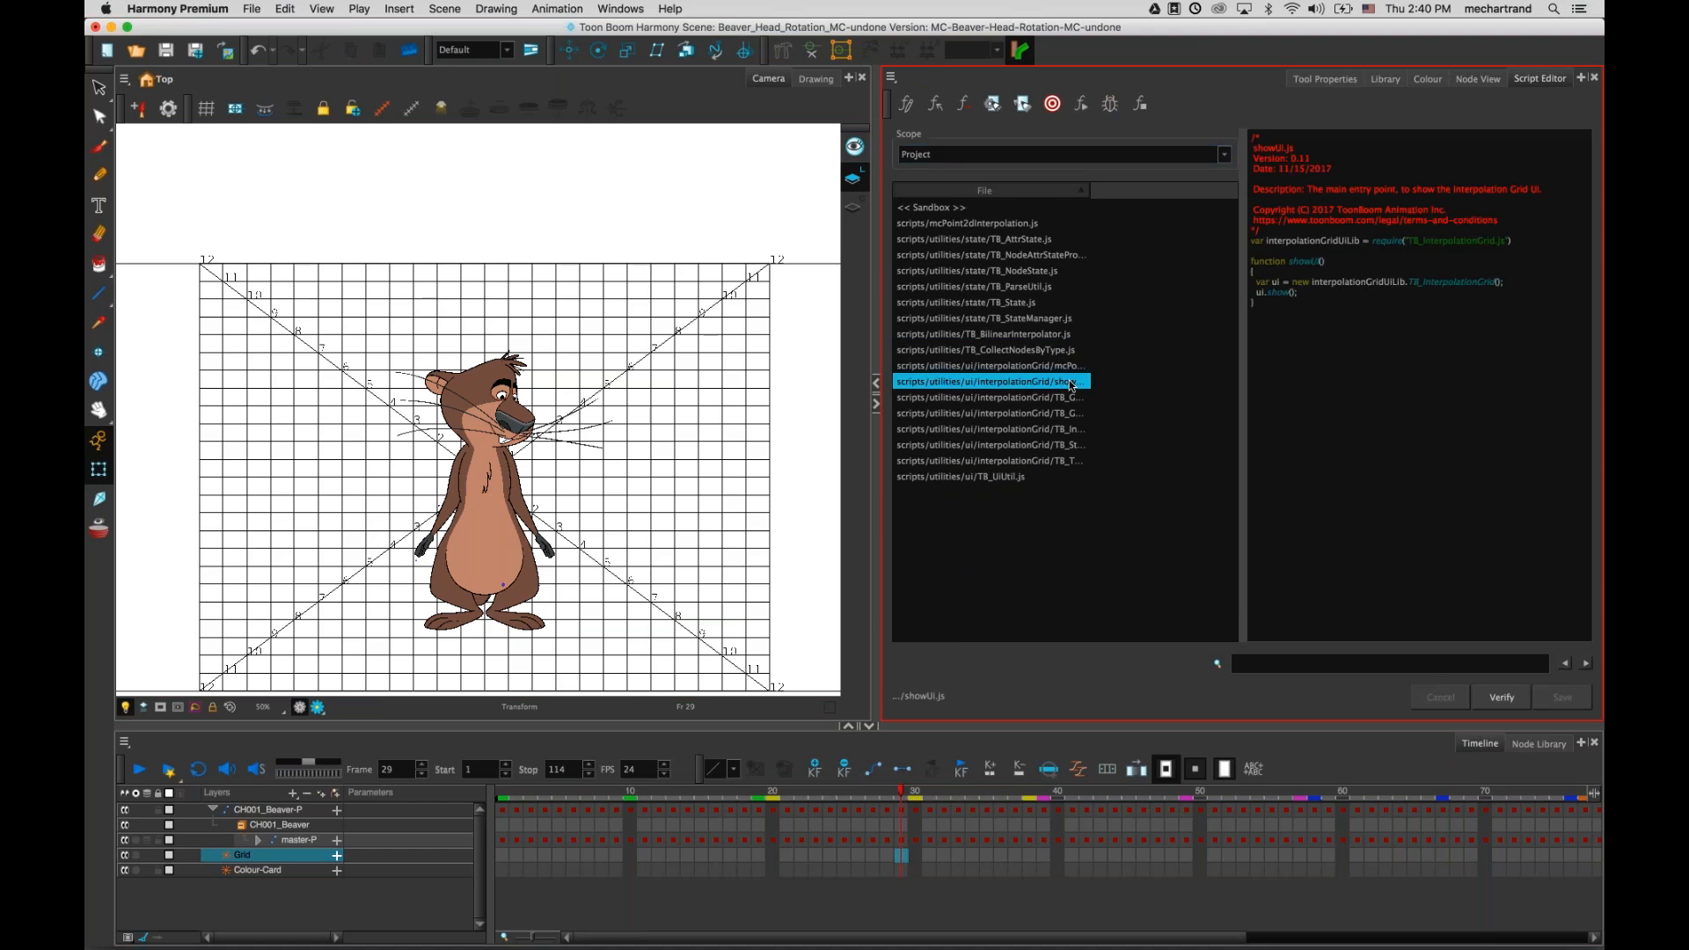
pyautogui.click(1081, 104)
pyautogui.click(939, 390)
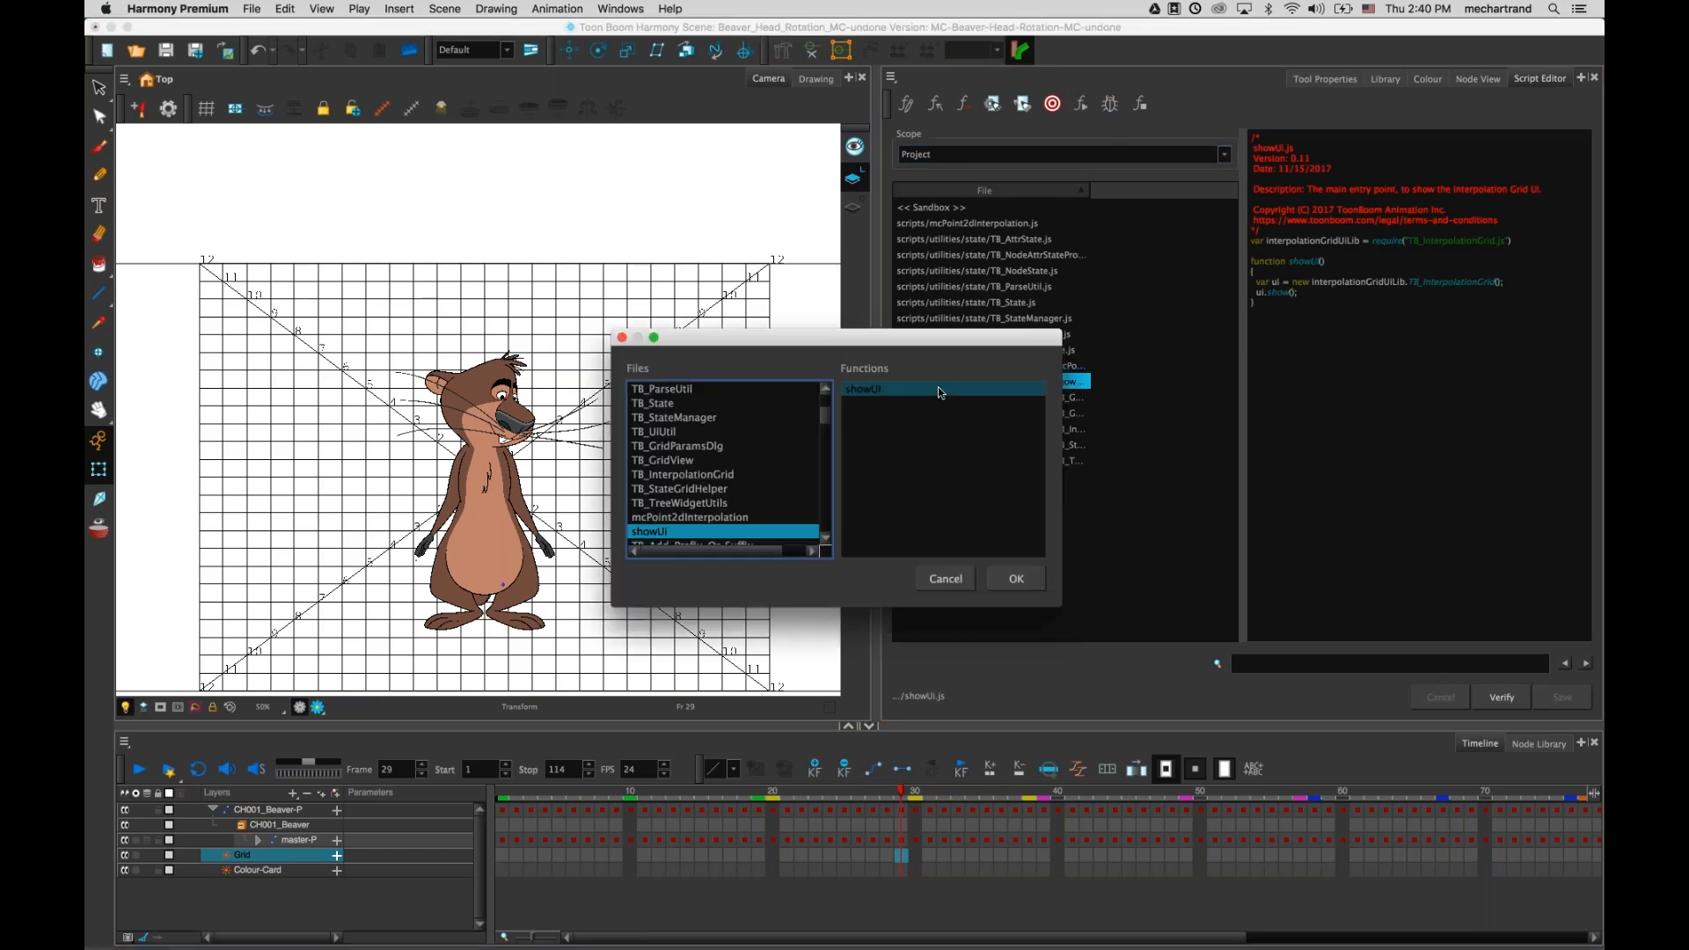
pyautogui.click(1016, 578)
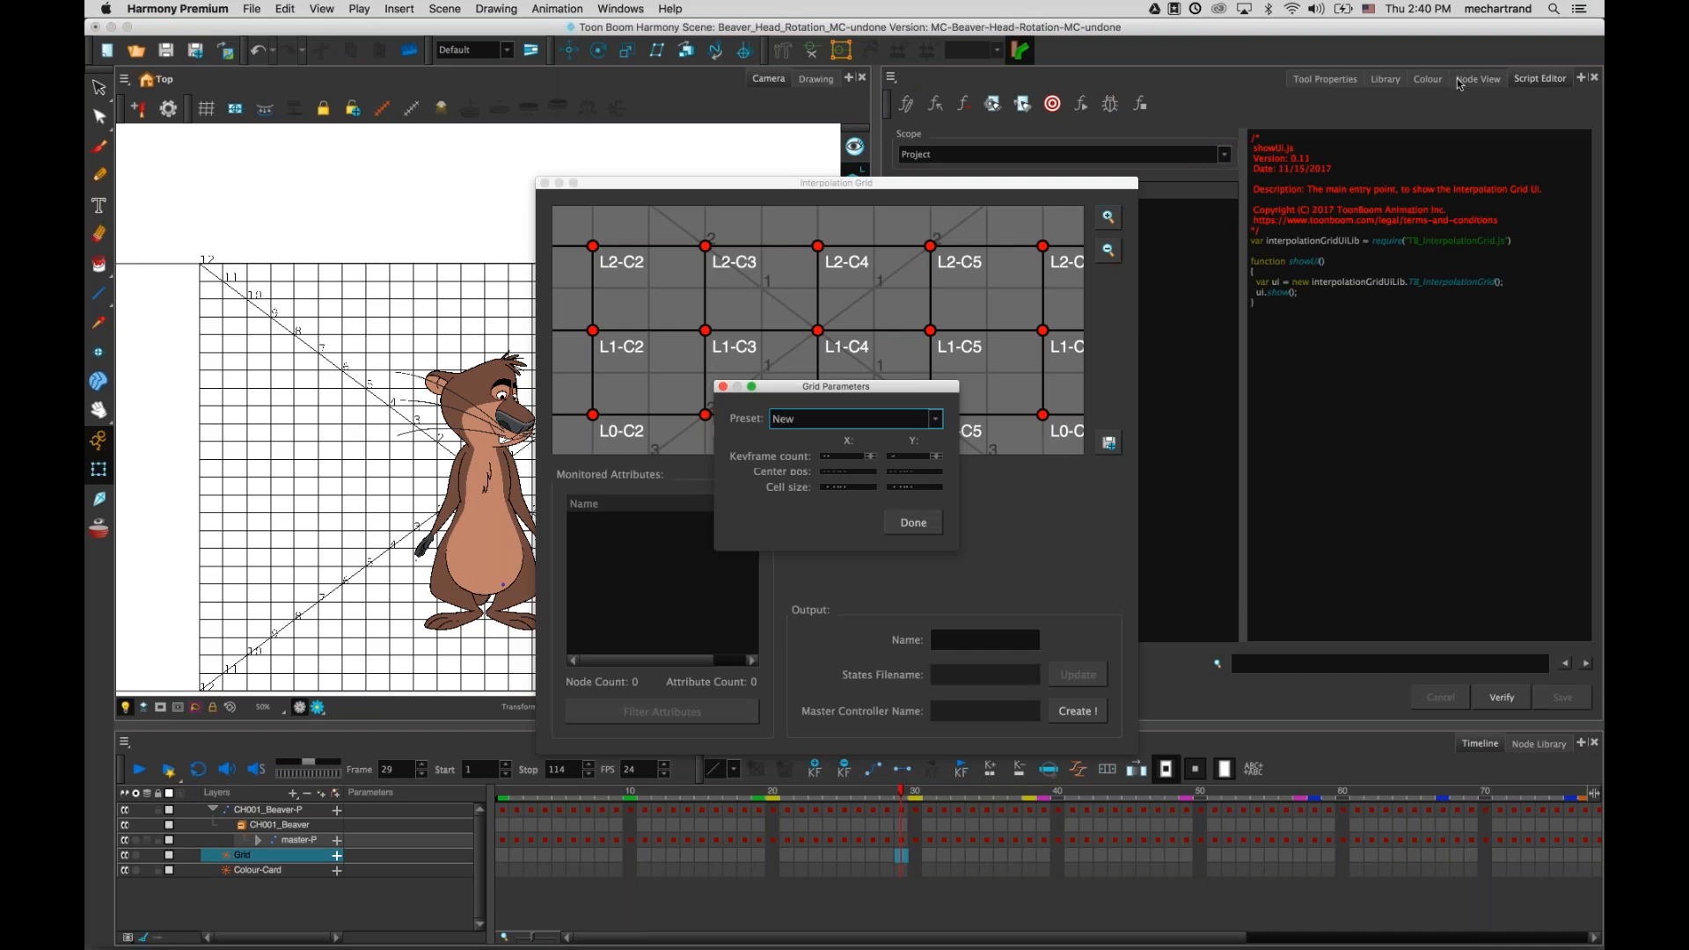
pyautogui.click(913, 523)
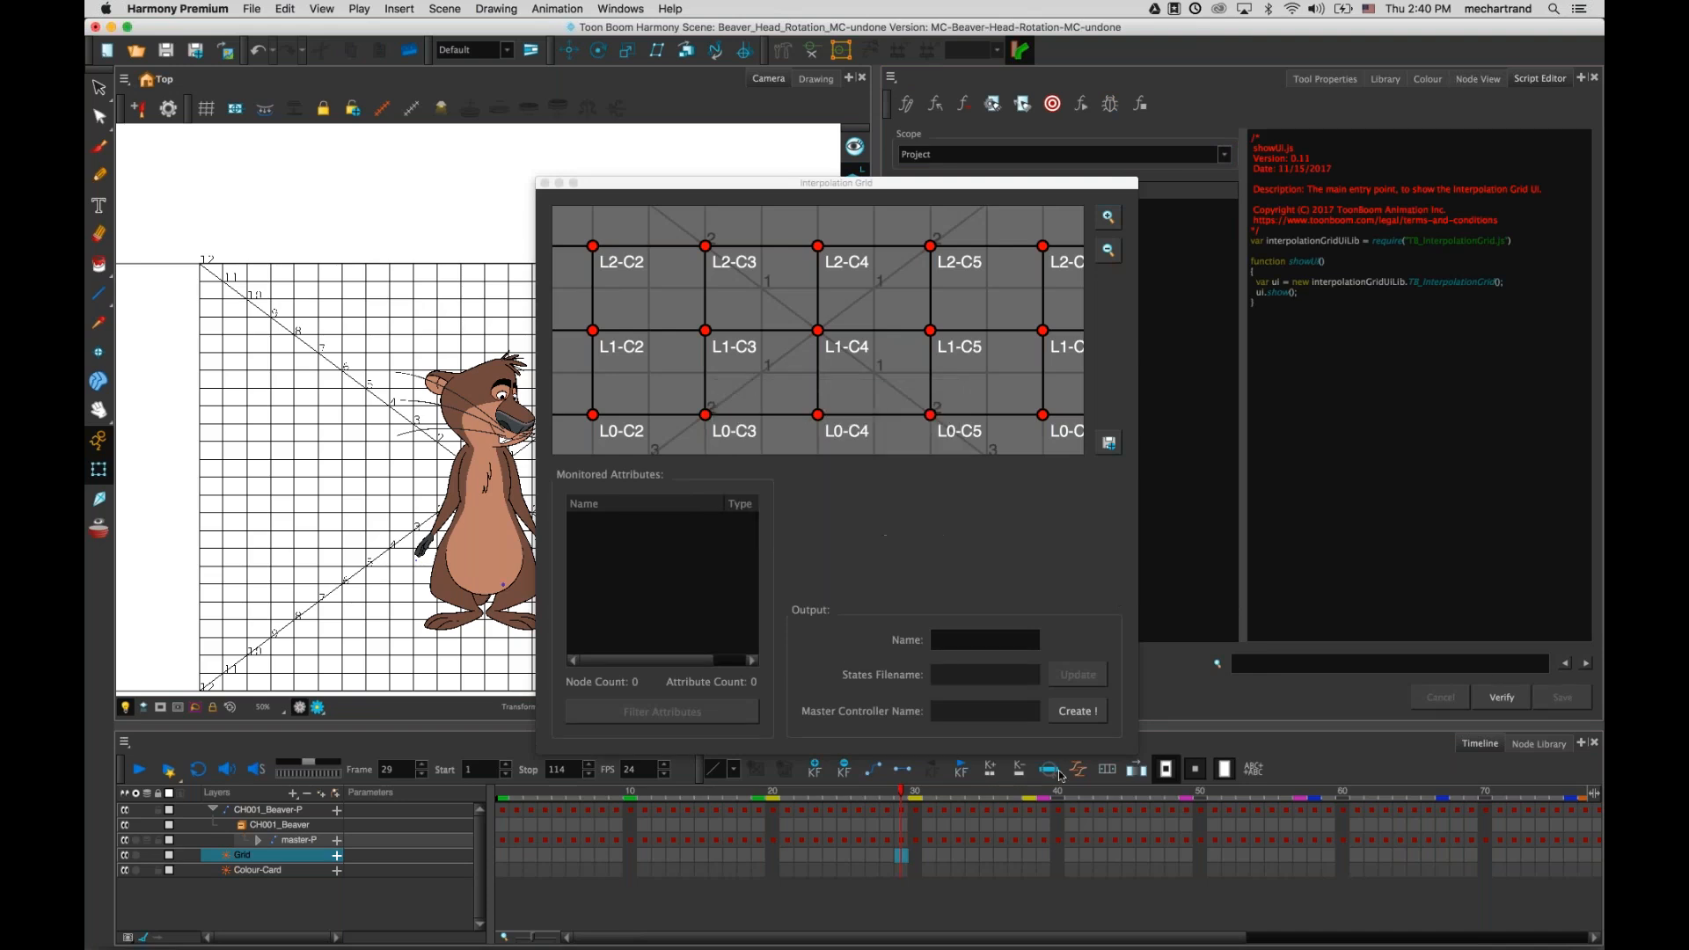
pyautogui.click(545, 183)
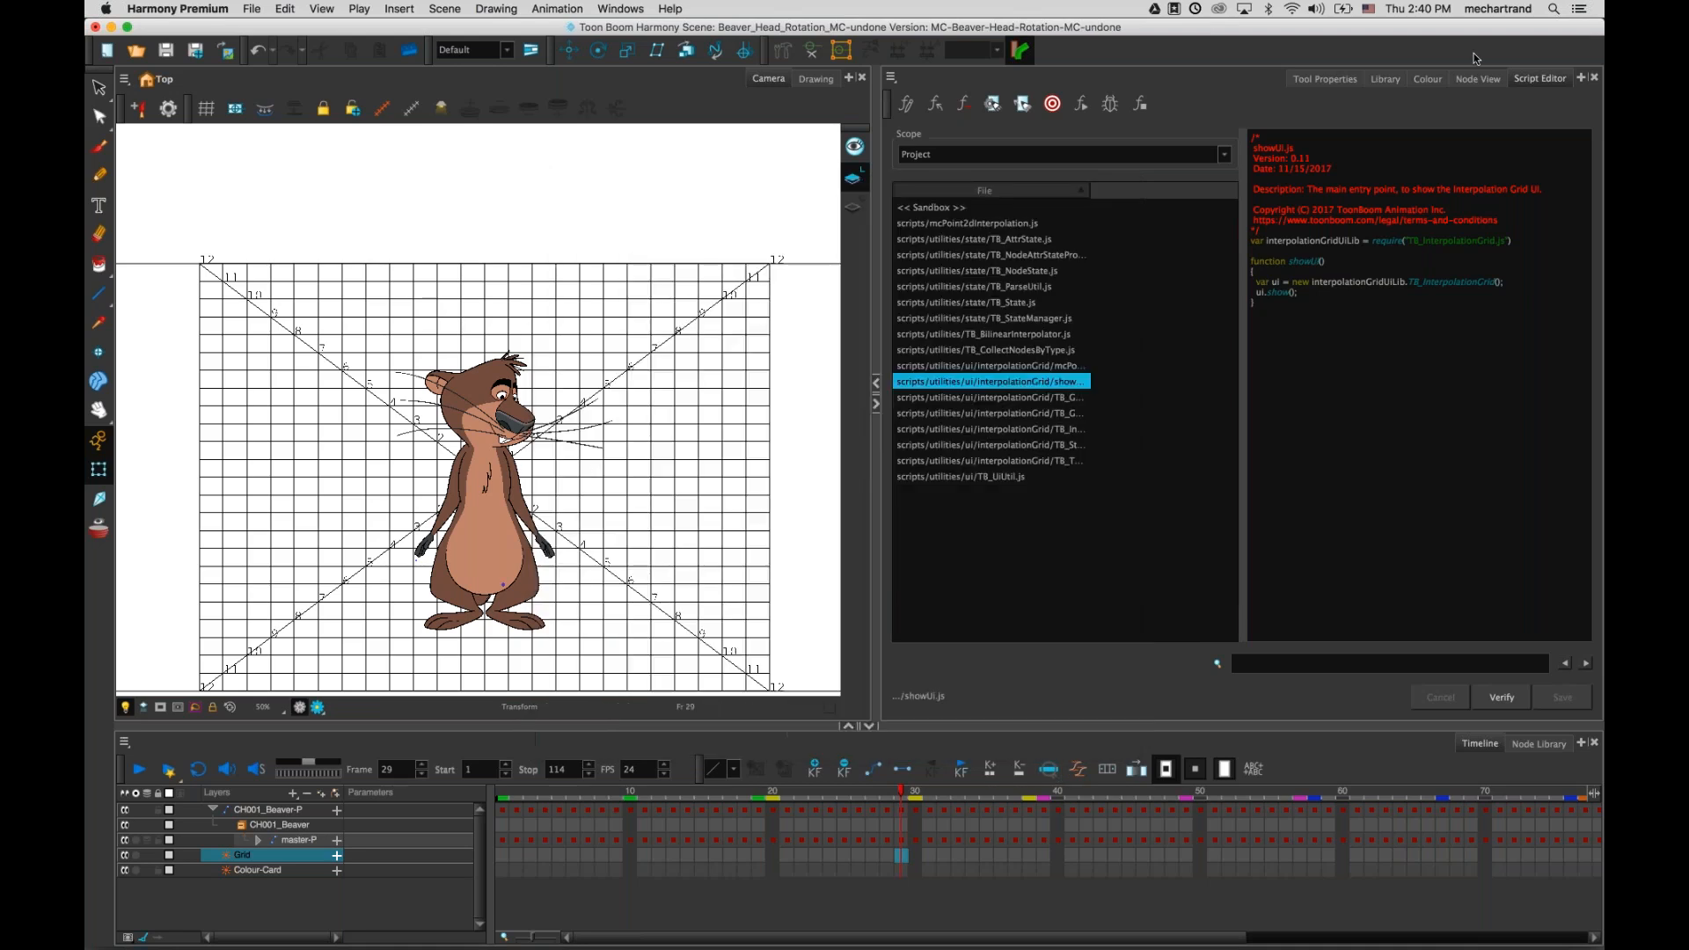
# - Select the CH001_Beaver group node and run the showUI script on it to open the Interpolation Grid
pyautogui.click(1480, 79)
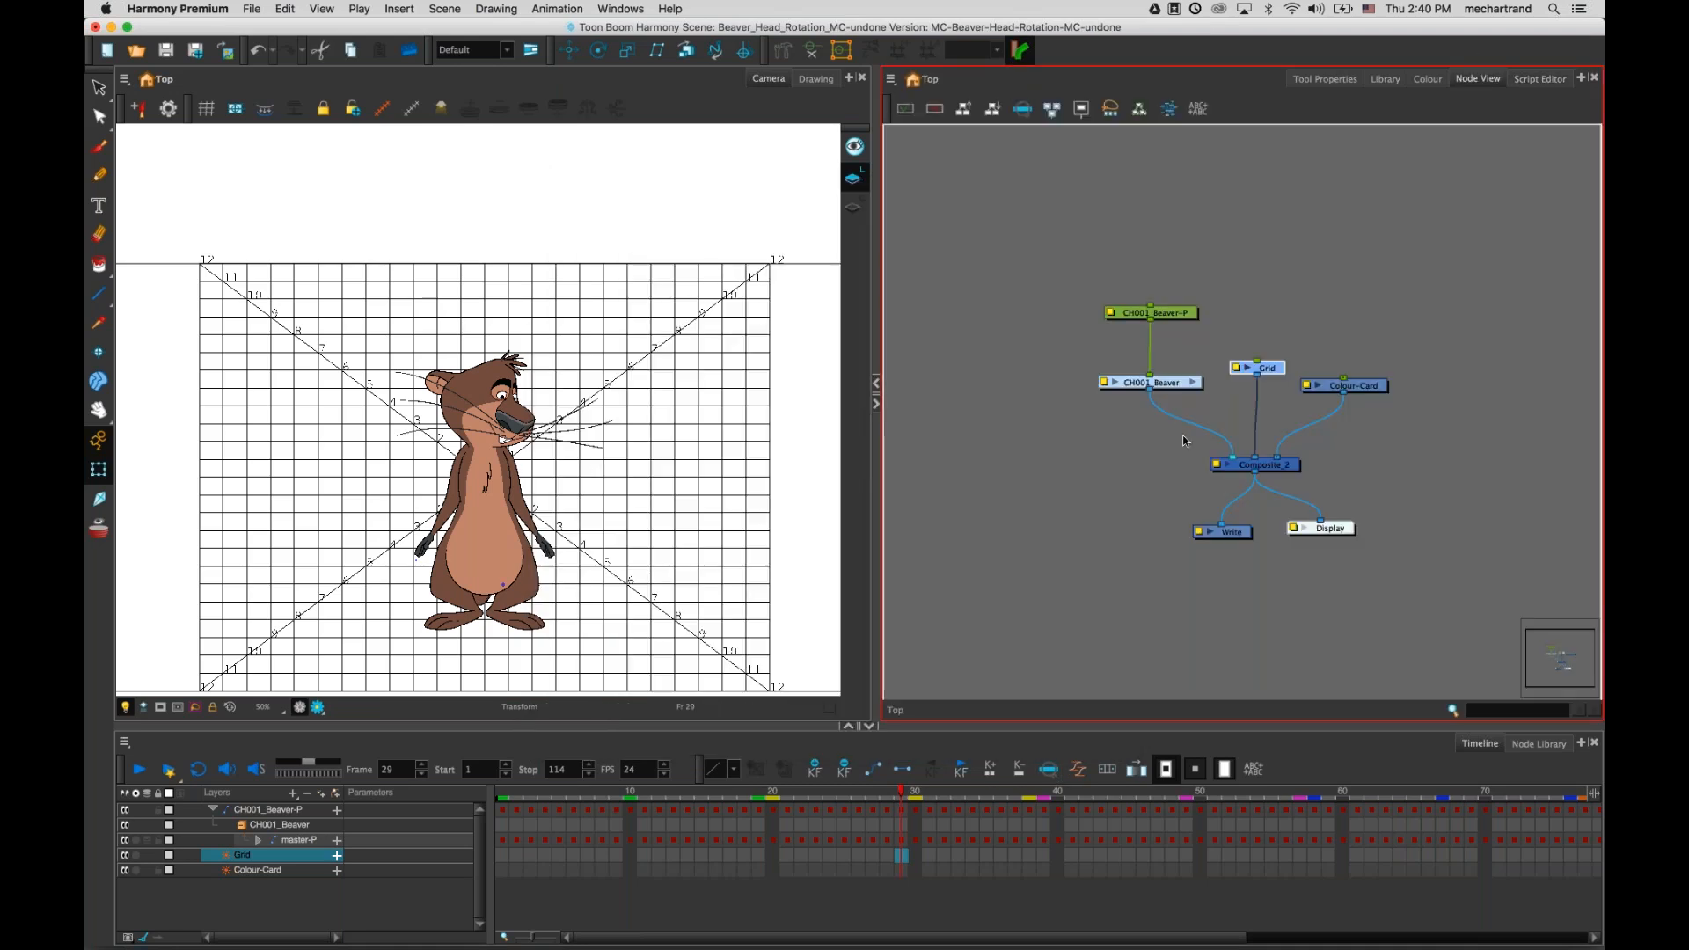
pyautogui.click(1178, 379)
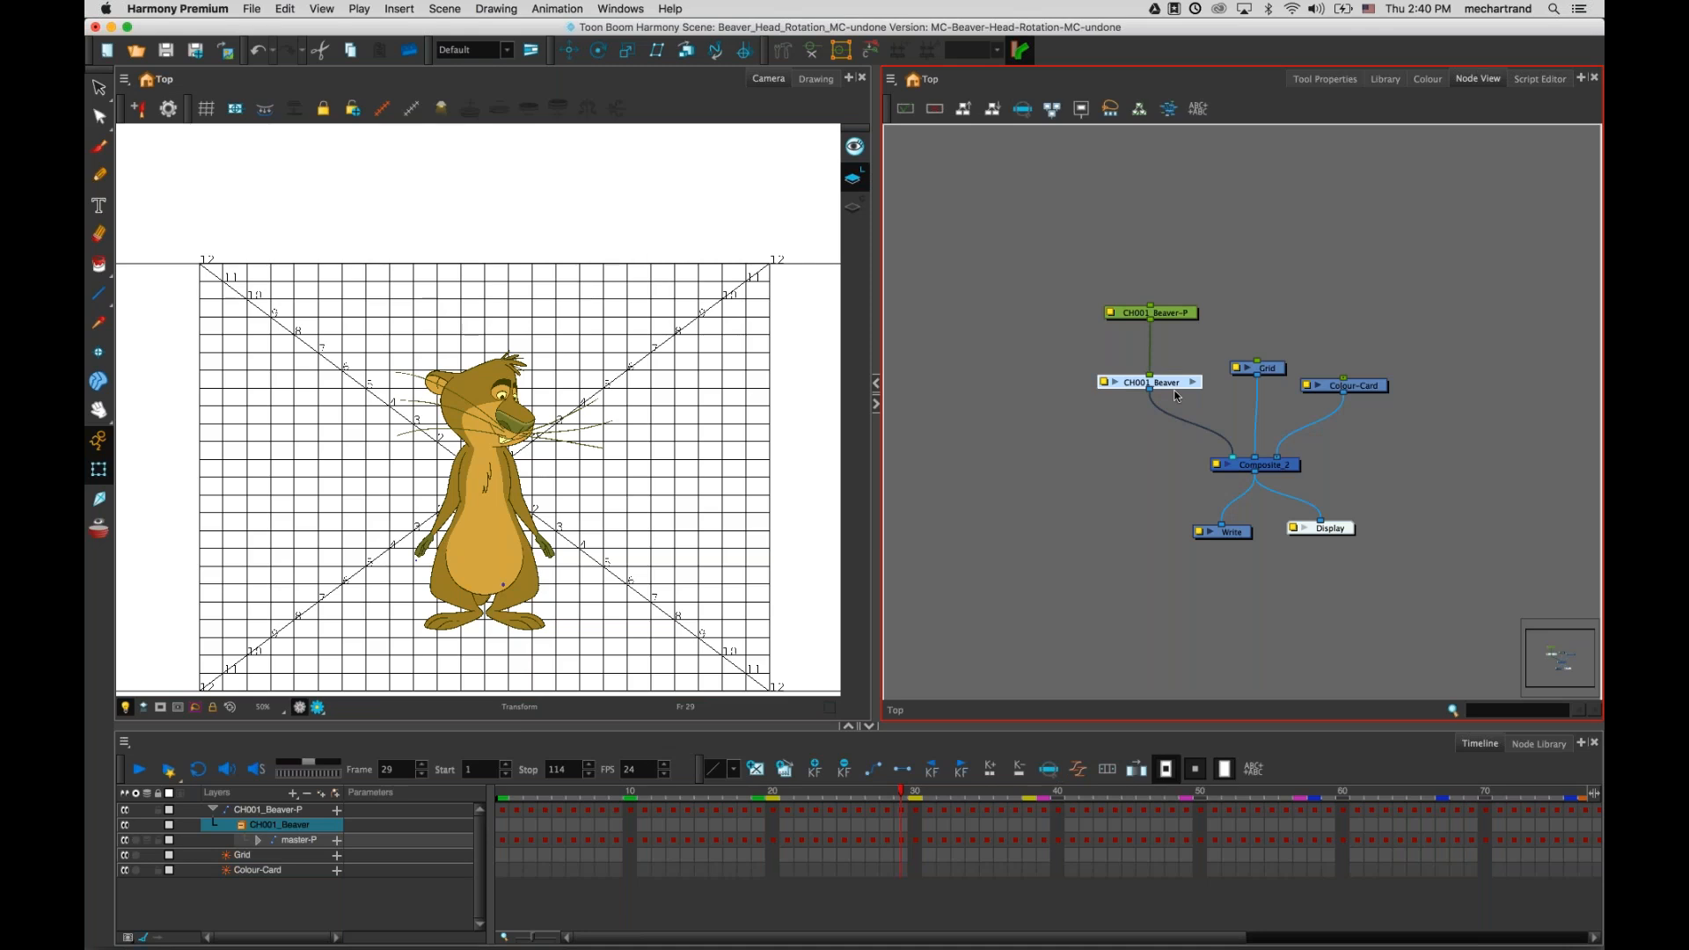
pyautogui.click(1541, 79)
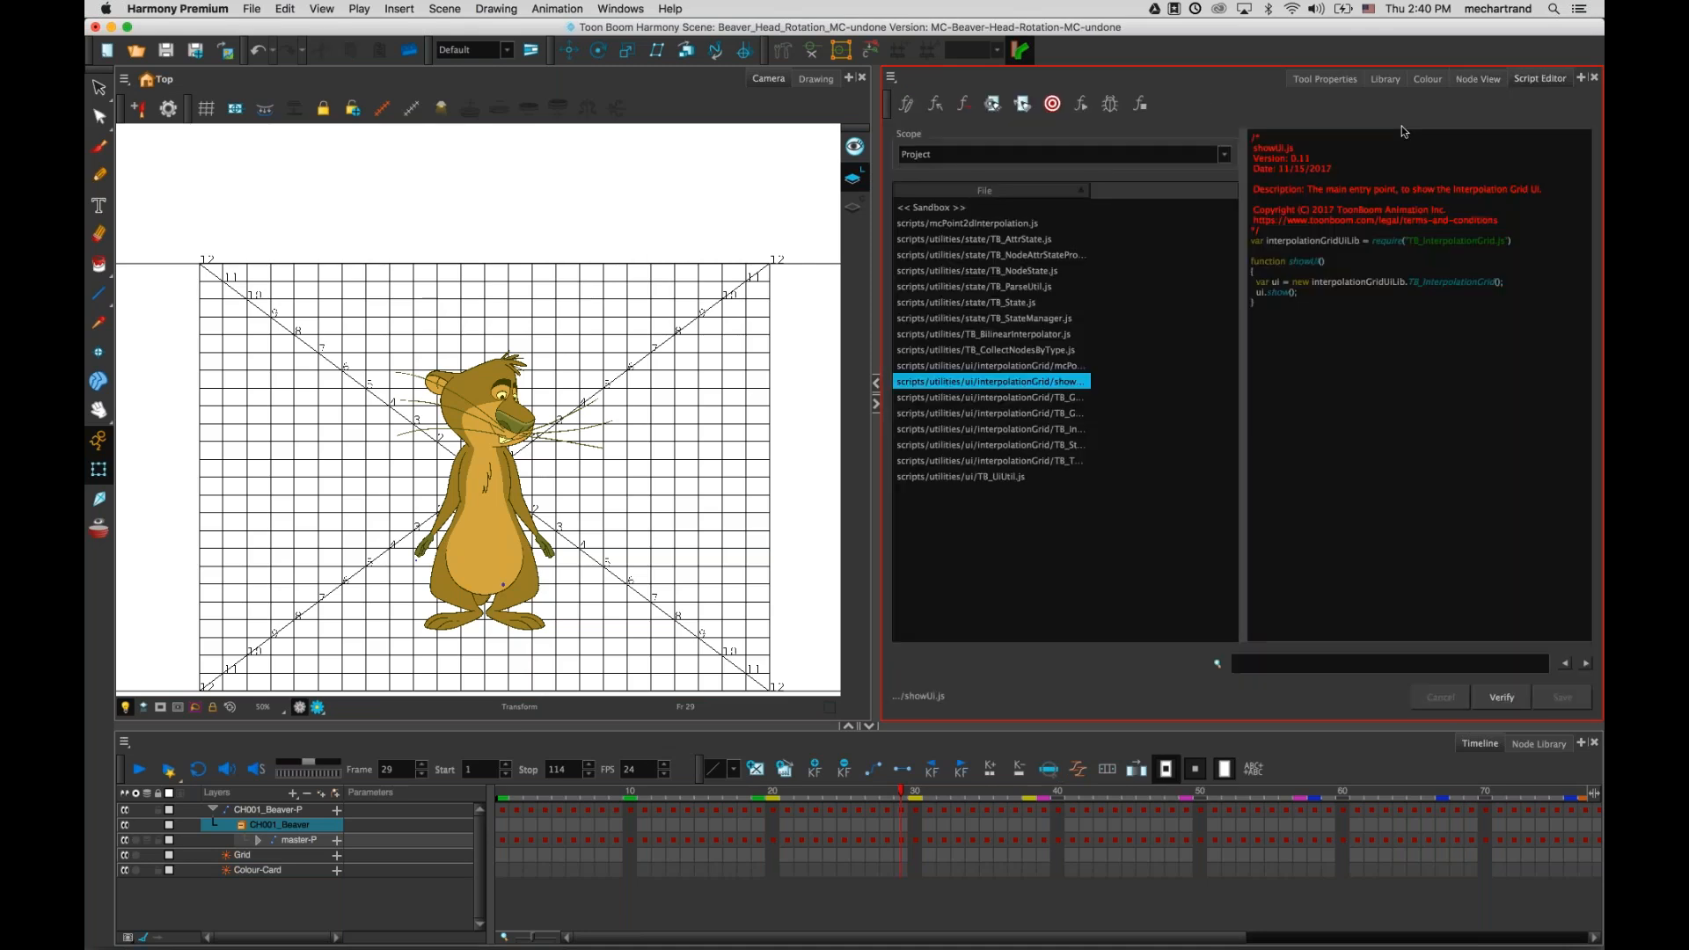
pyautogui.click(1083, 104)
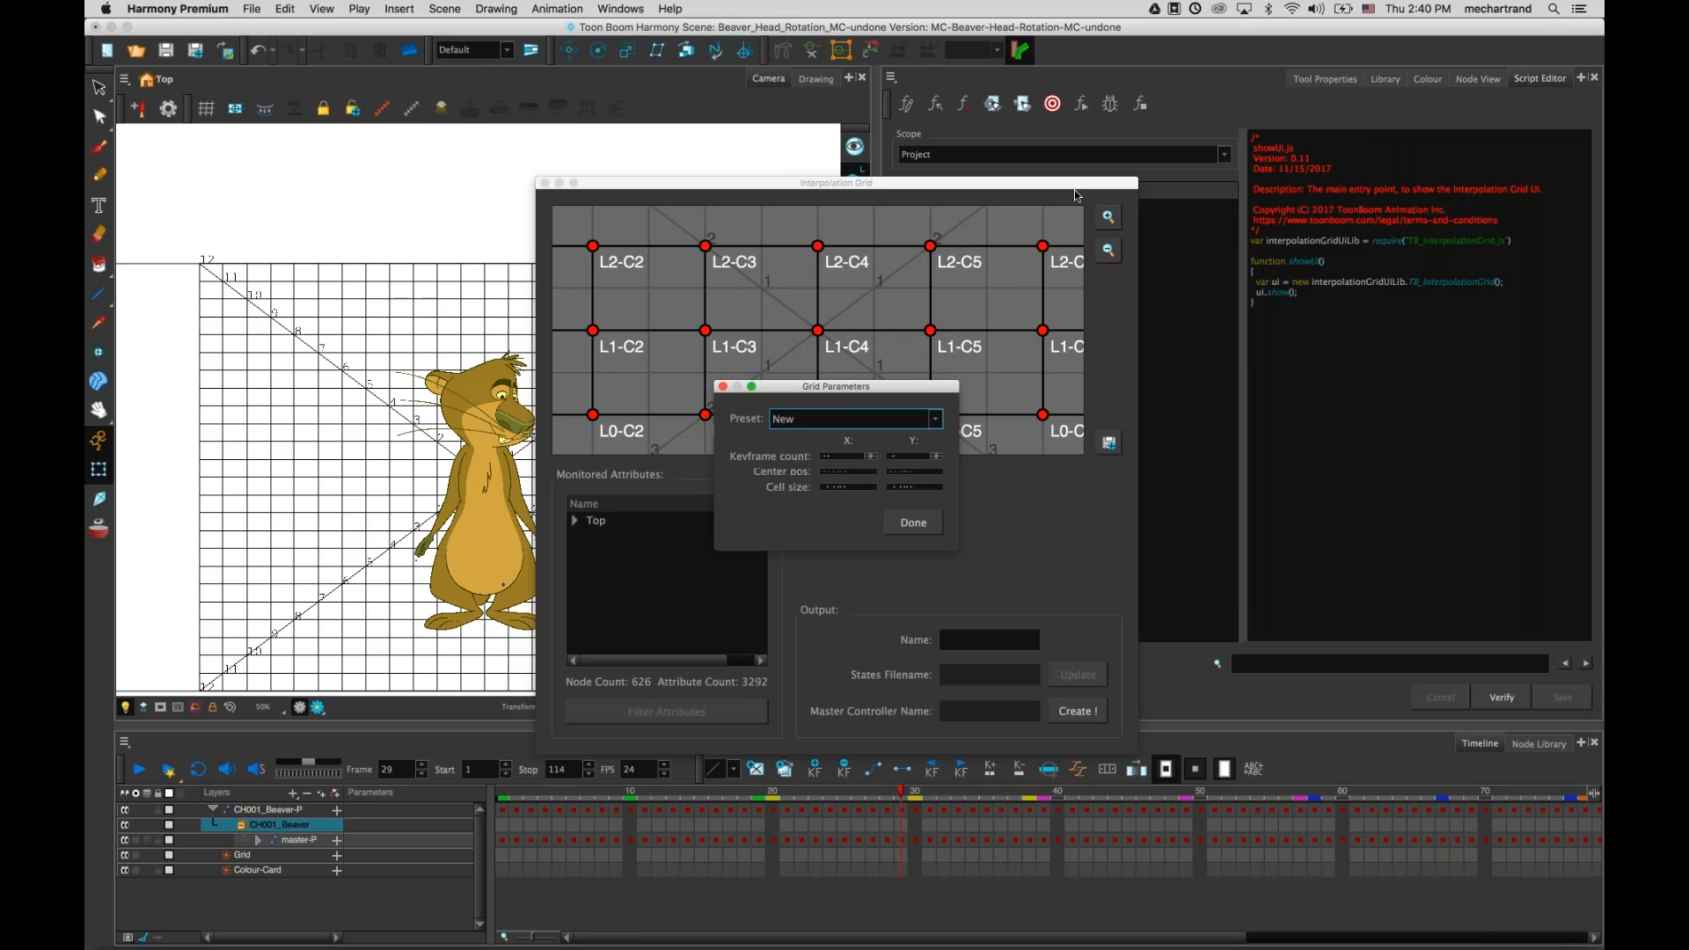
# - Choose the Turnaround 90deg Mirrored 6x3 preset as the grid parameters
pyautogui.click(935, 419)
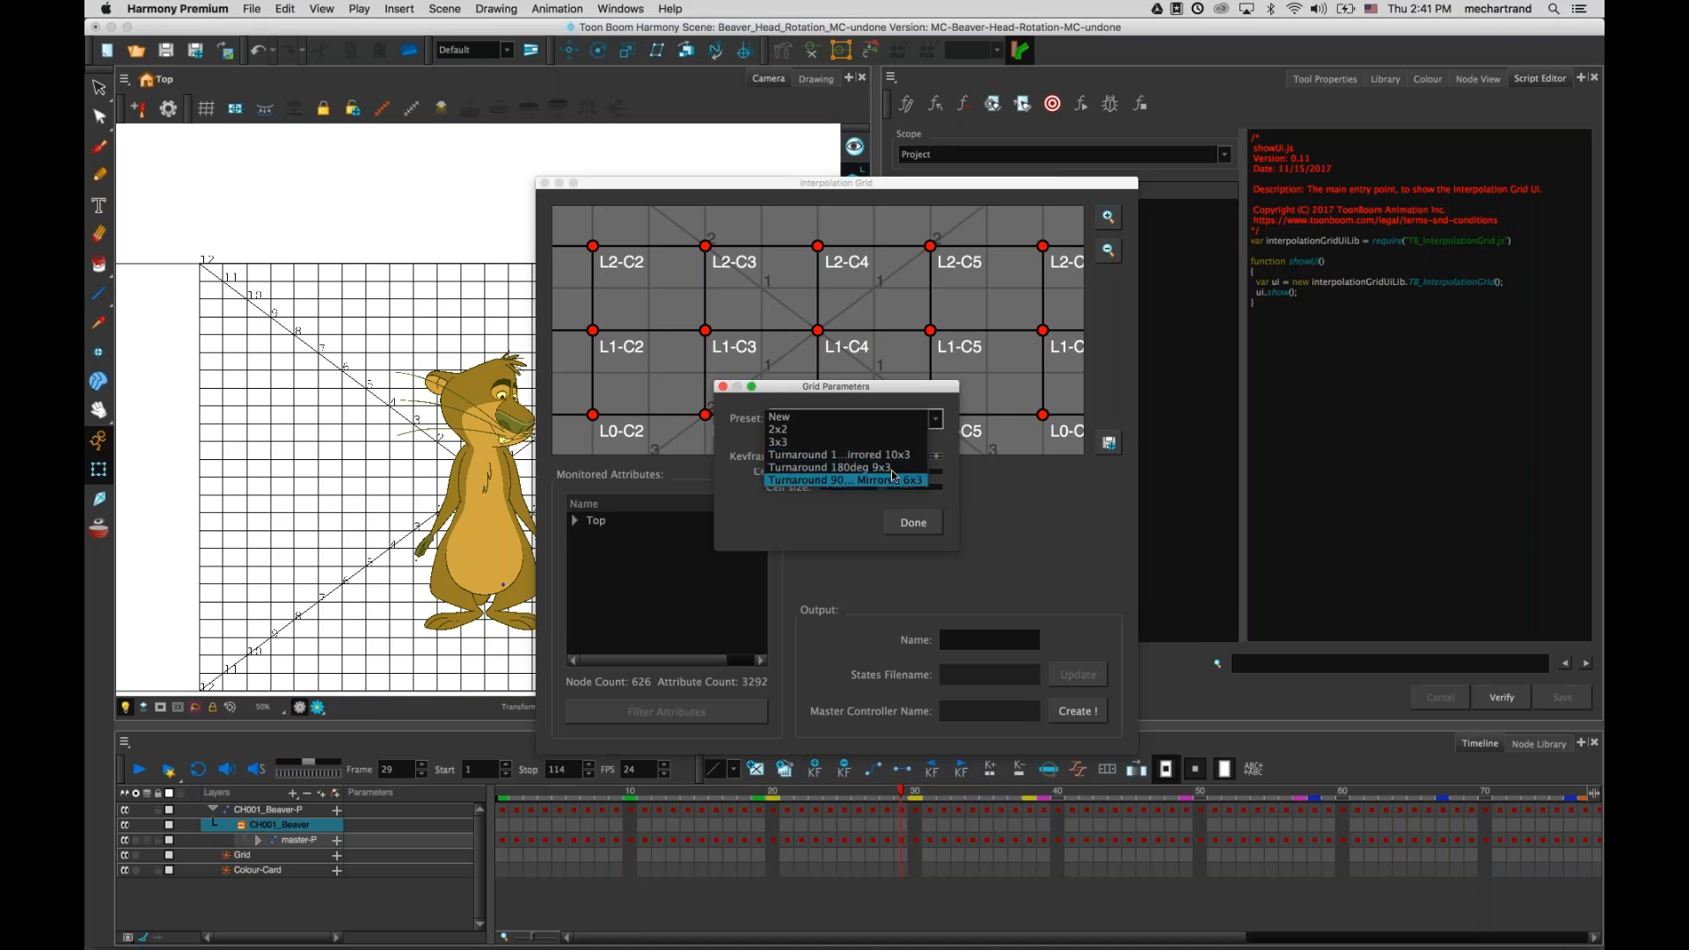
pyautogui.click(843, 480)
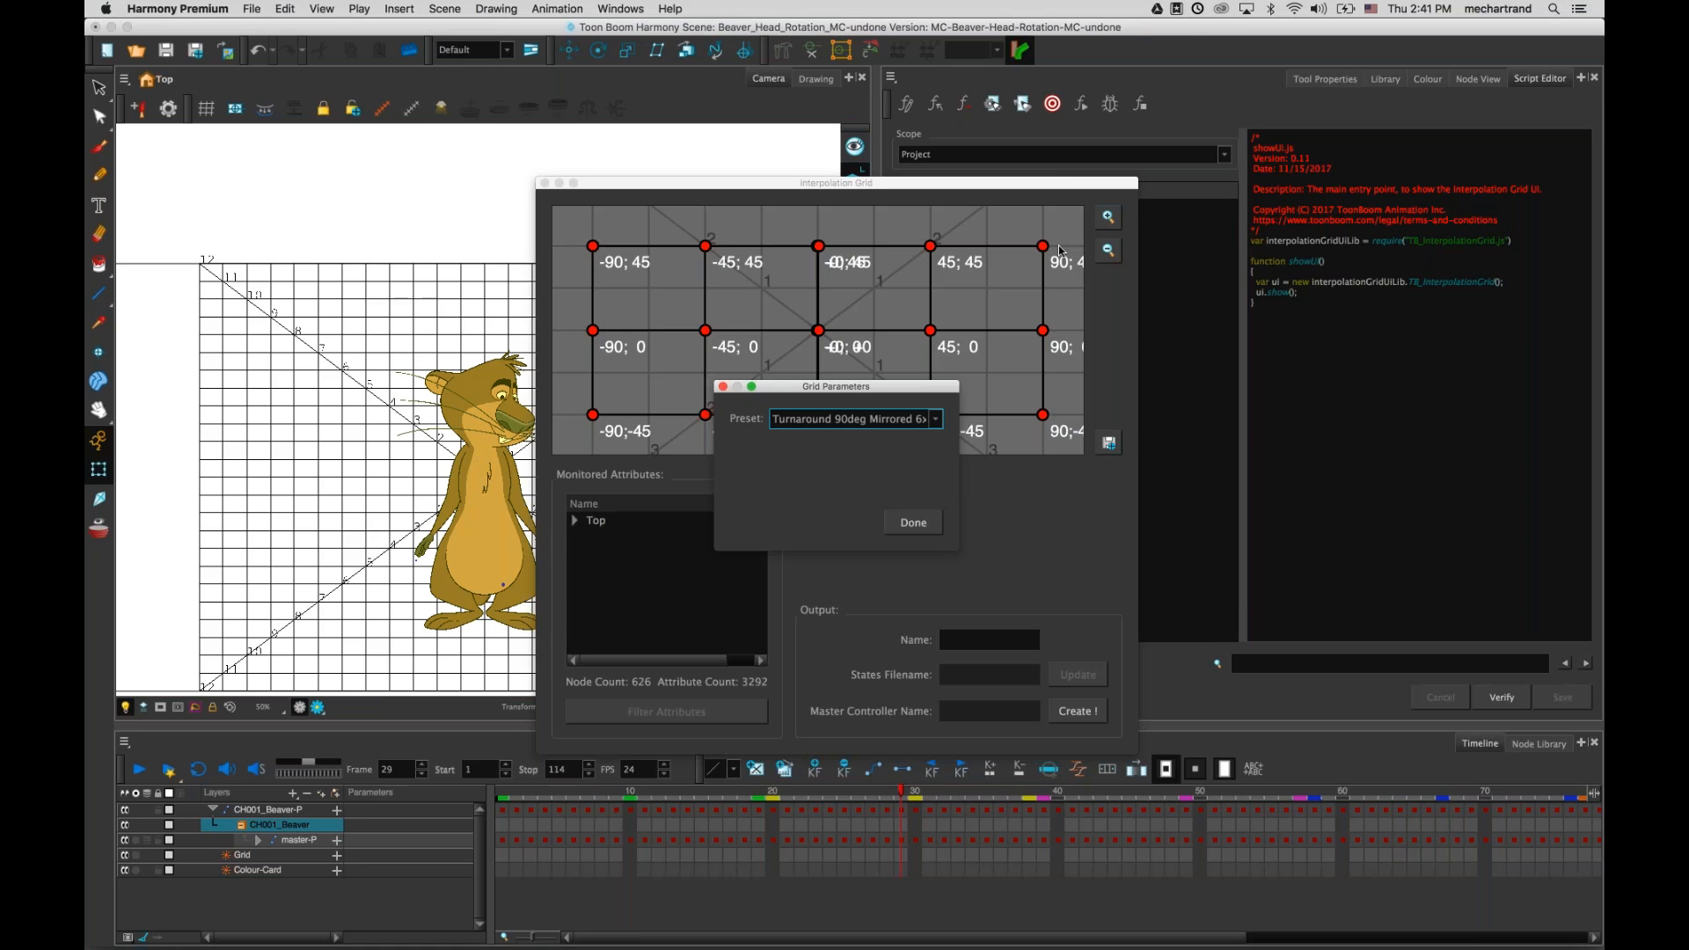
pyautogui.click(911, 525)
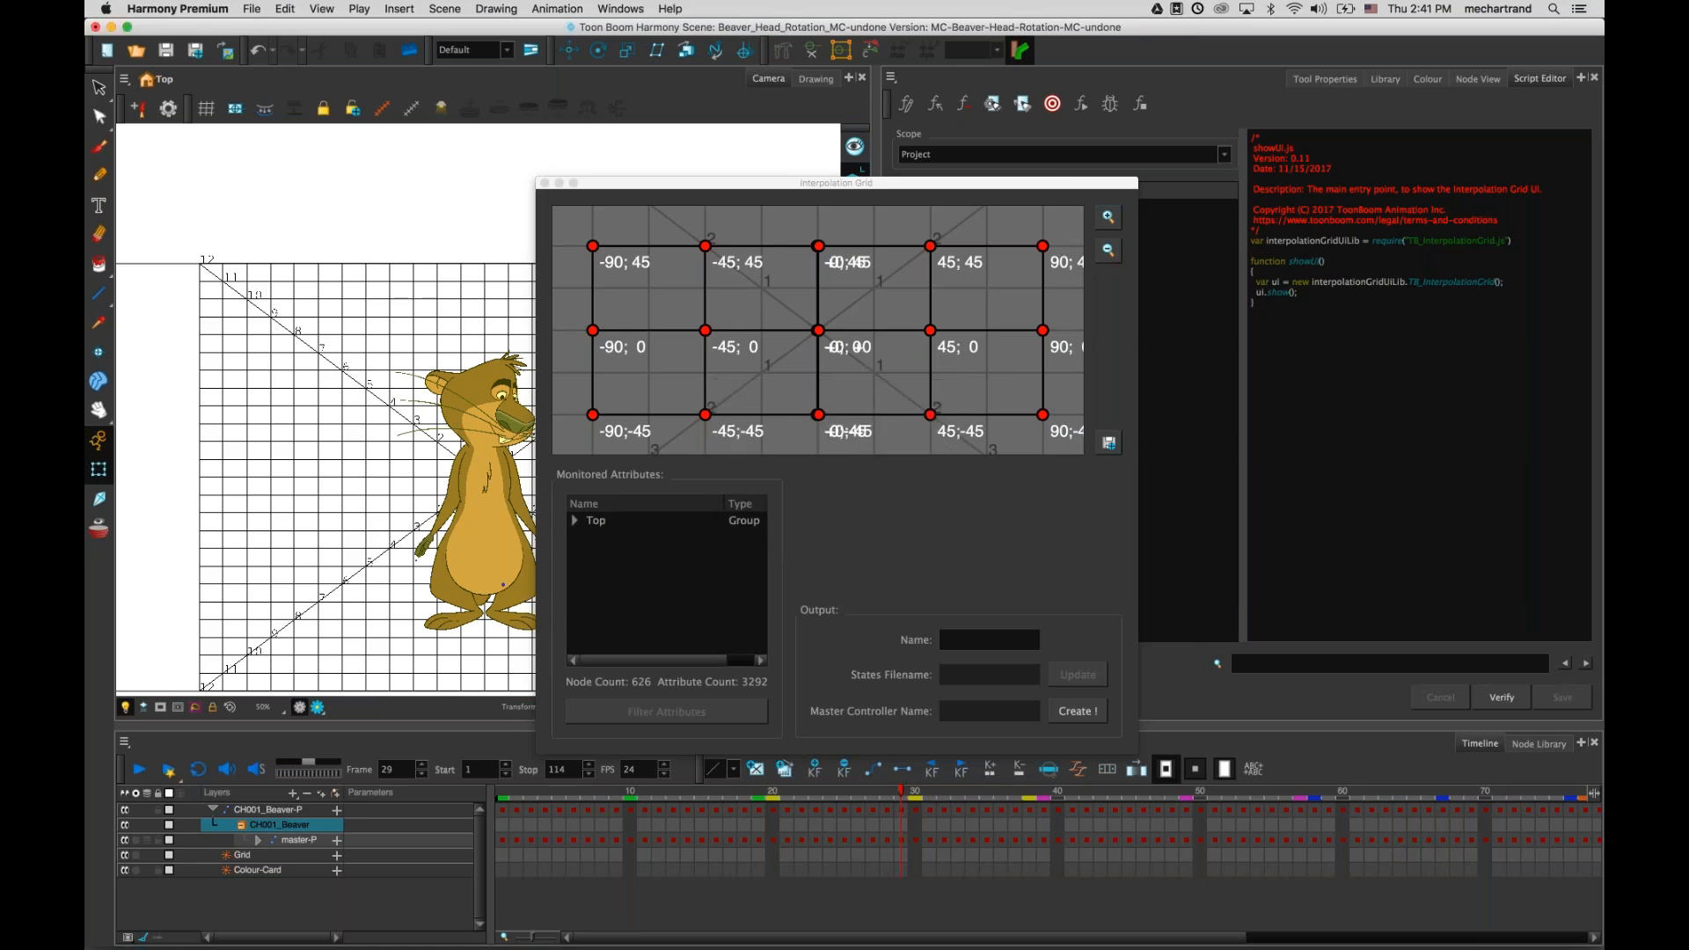
pyautogui.click(835, 212)
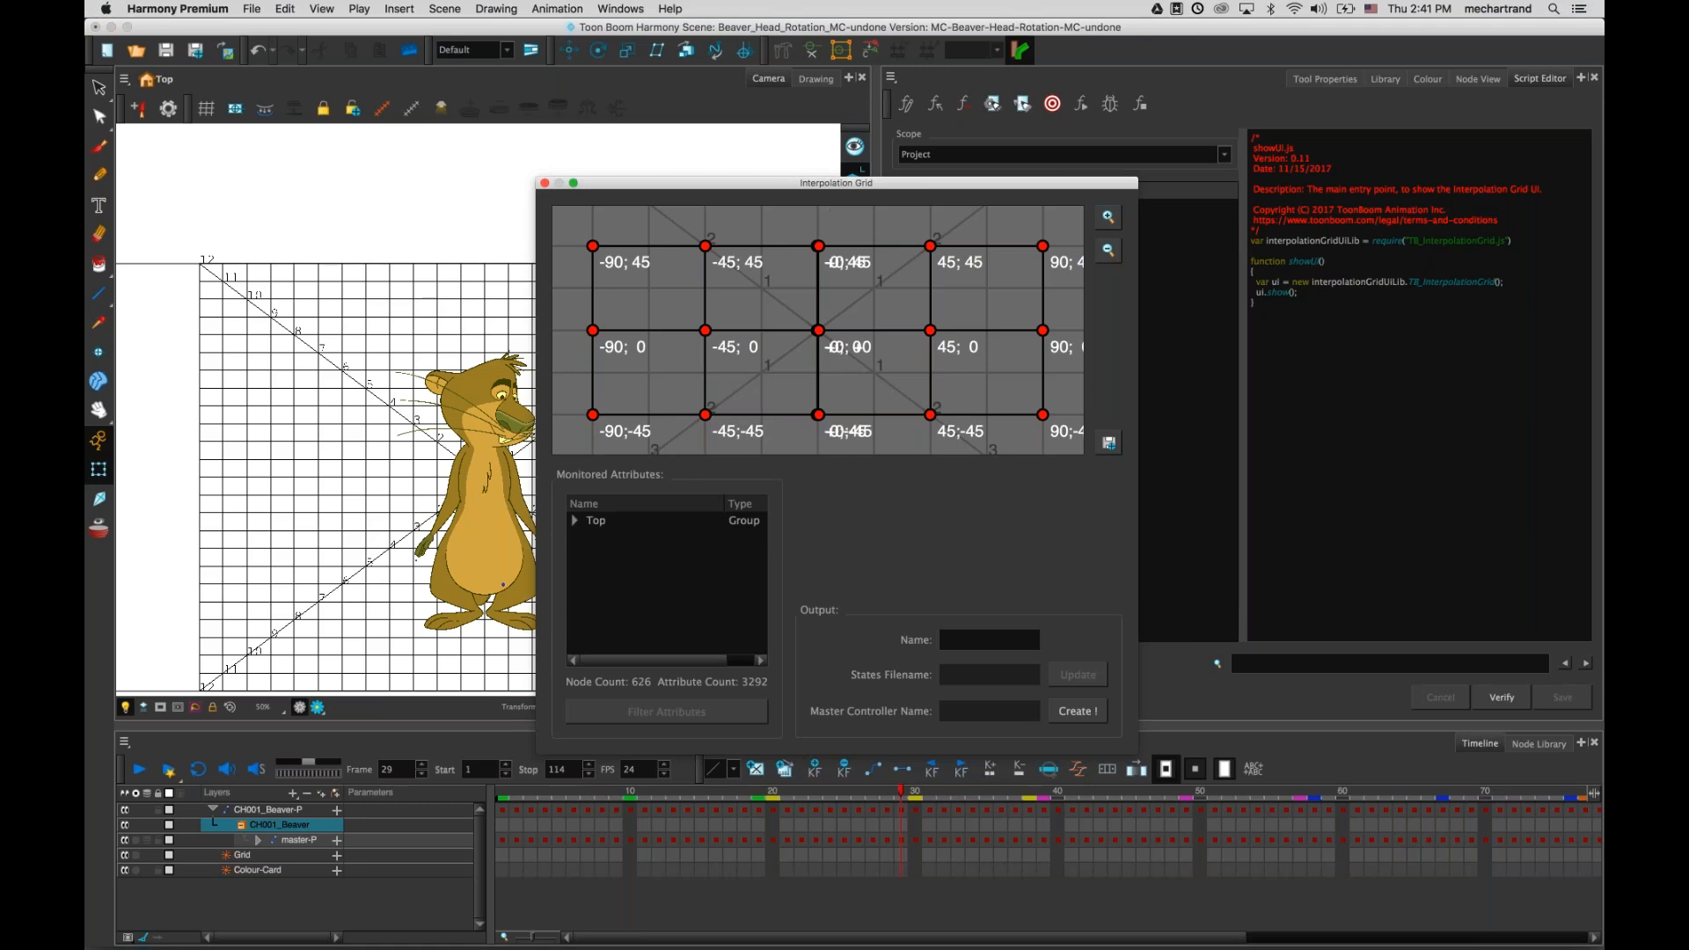
# - Assign frame 29 to the -0; 0 state among the overlapping points at the grid's centre
pyautogui.click(1109, 218)
pyautogui.click(1109, 217)
pyautogui.click(1109, 220)
pyautogui.click(1108, 221)
pyautogui.click(1109, 221)
pyautogui.click(1109, 221)
pyautogui.click(1108, 220)
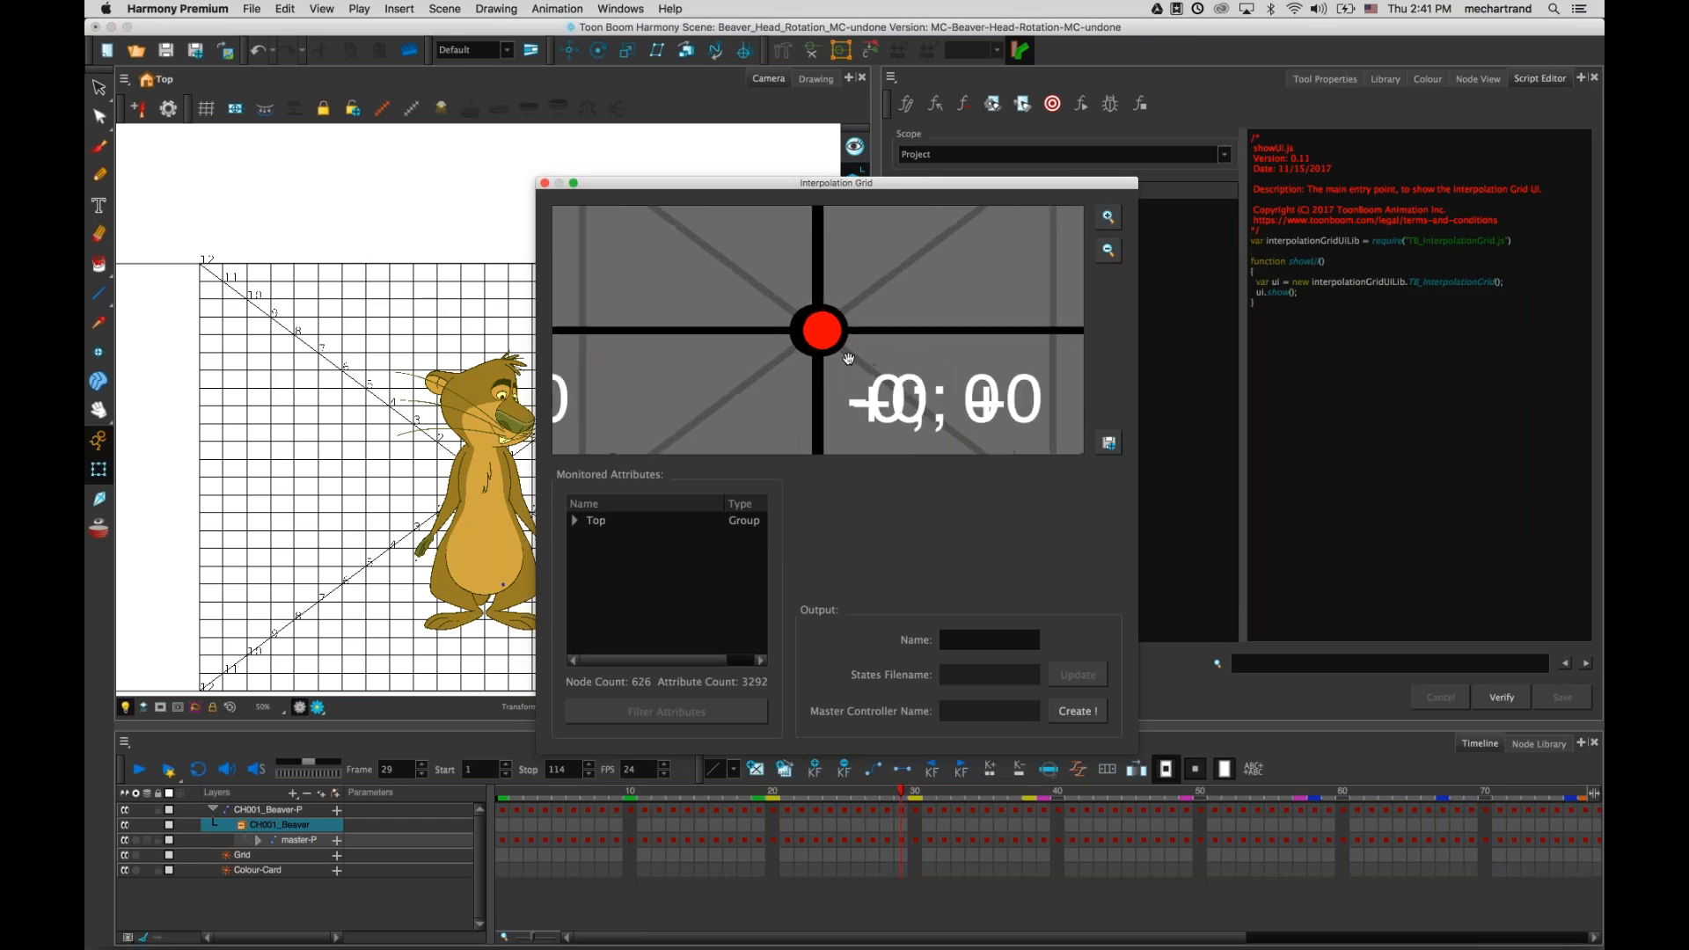
pyautogui.doubleClick(801, 343)
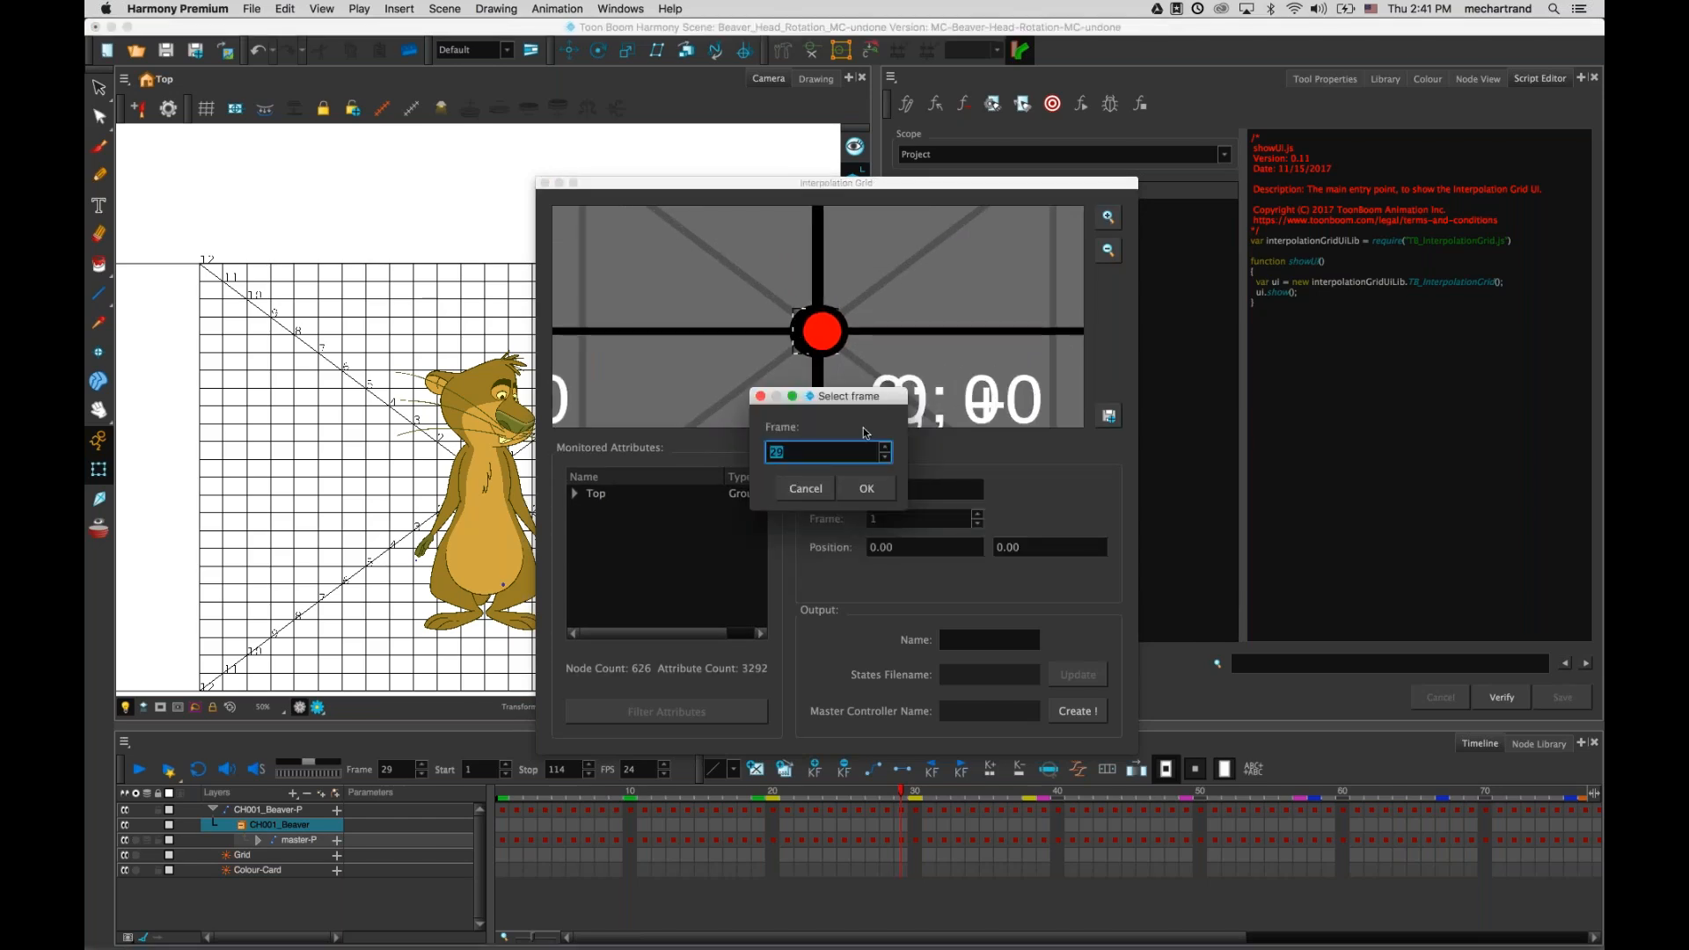
pyautogui.click(805, 489)
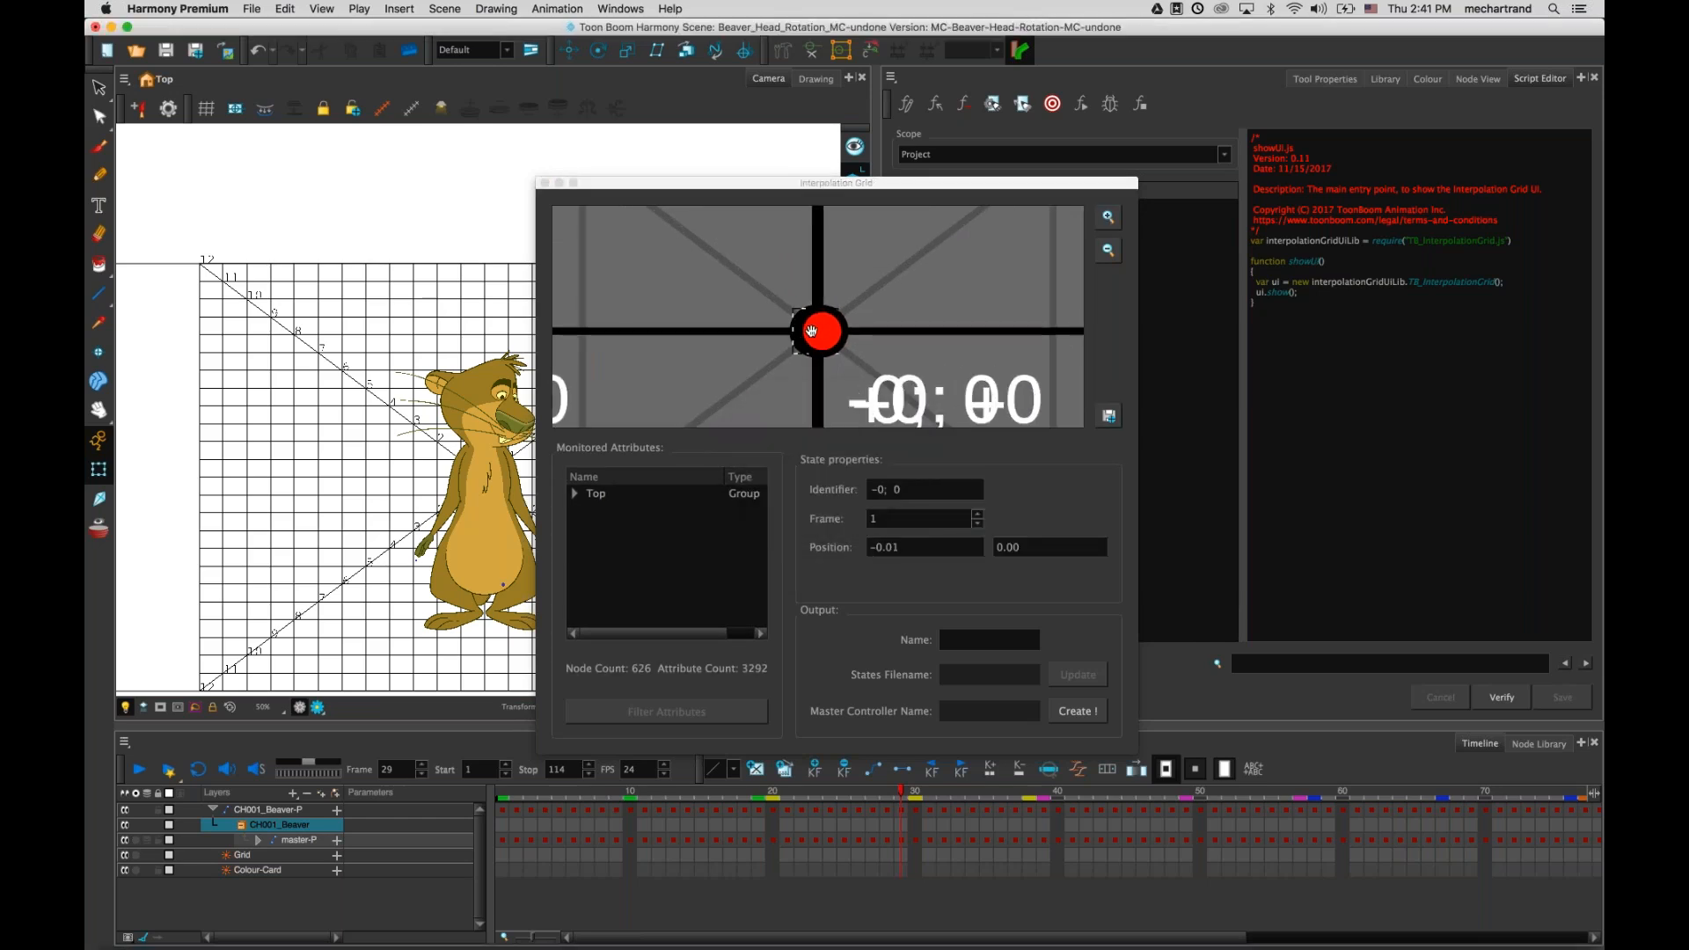
pyautogui.doubleClick(805, 345)
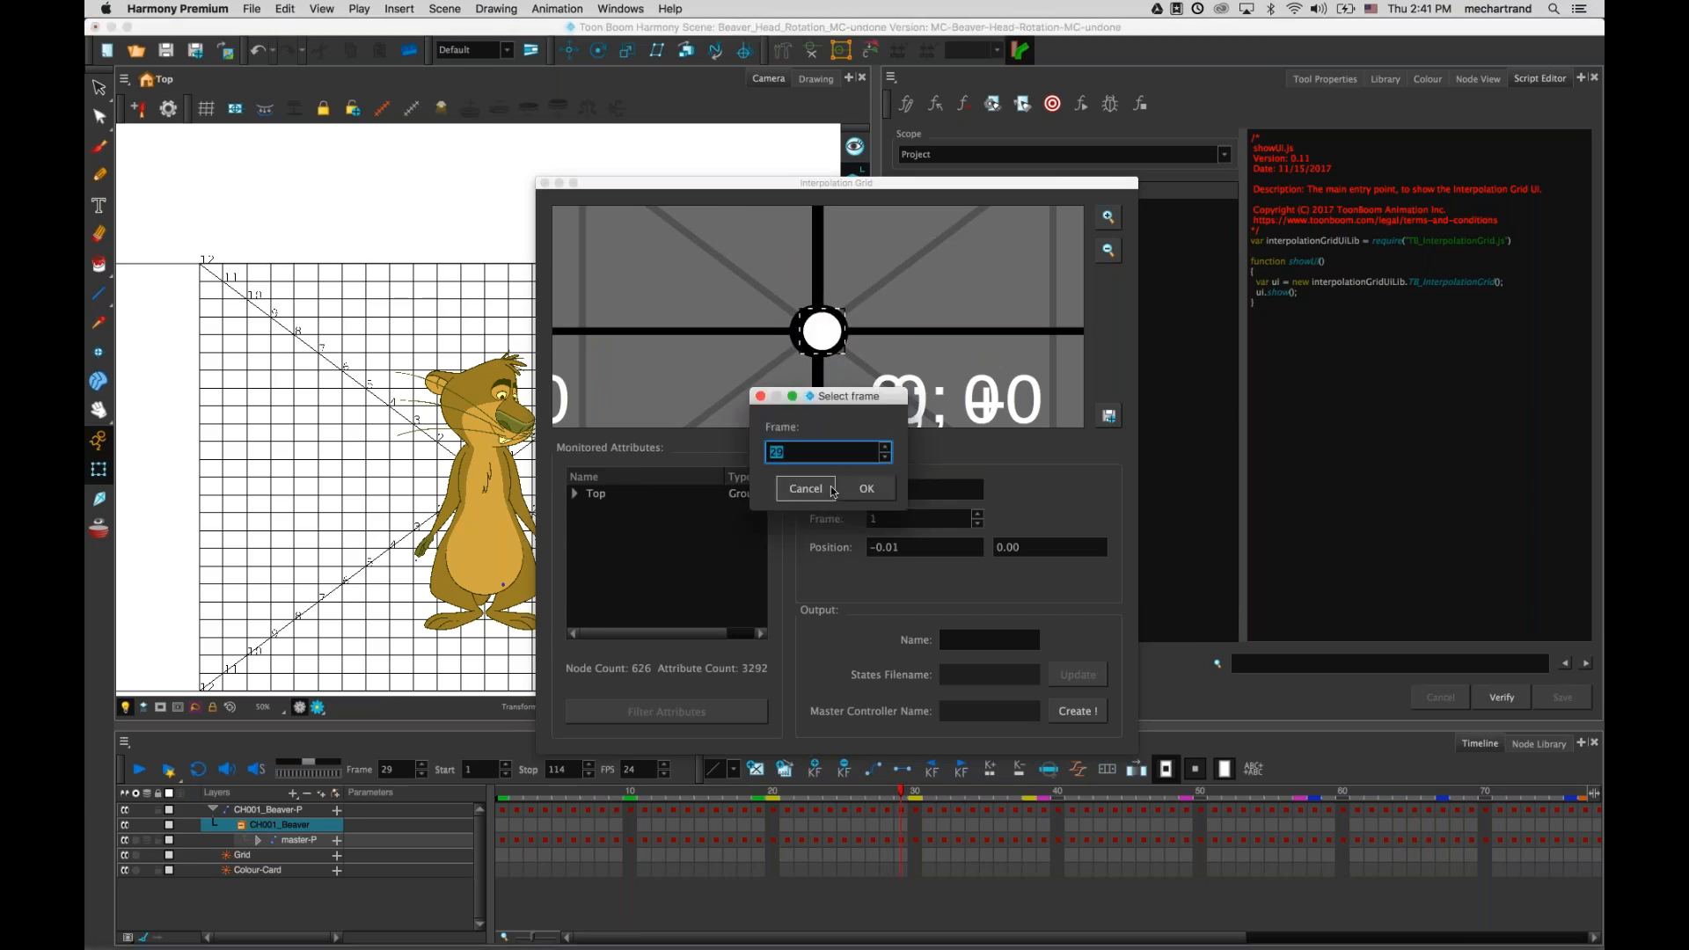
pyautogui.click(868, 487)
pyautogui.doubleClick(796, 330)
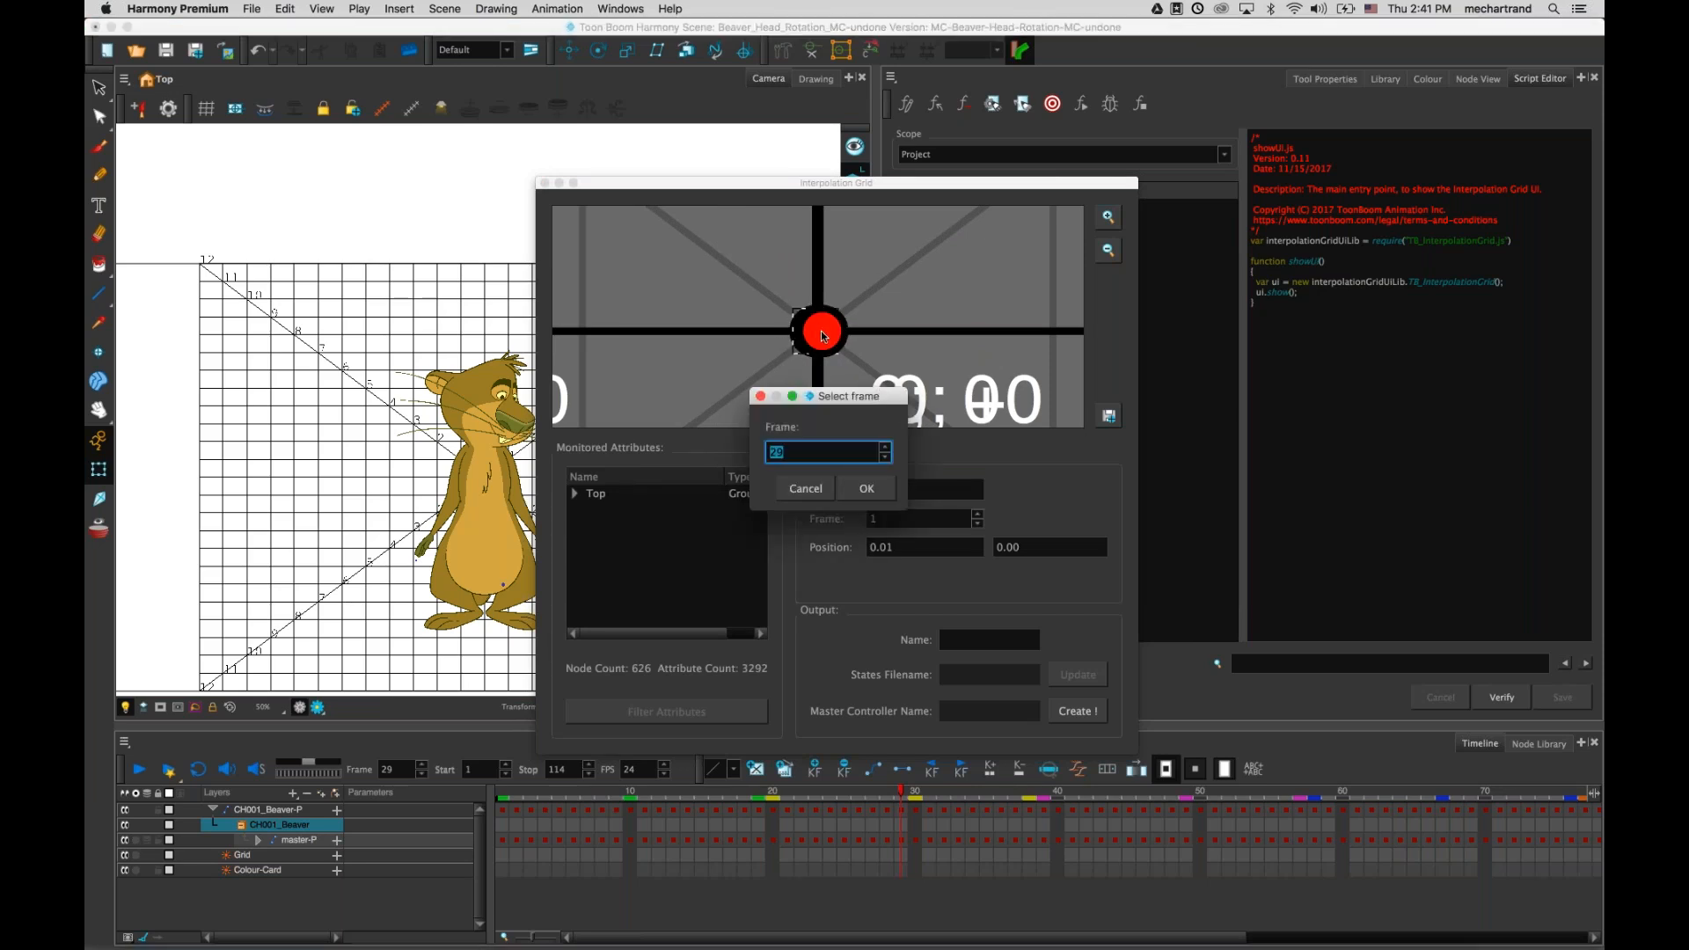
pyautogui.click(867, 488)
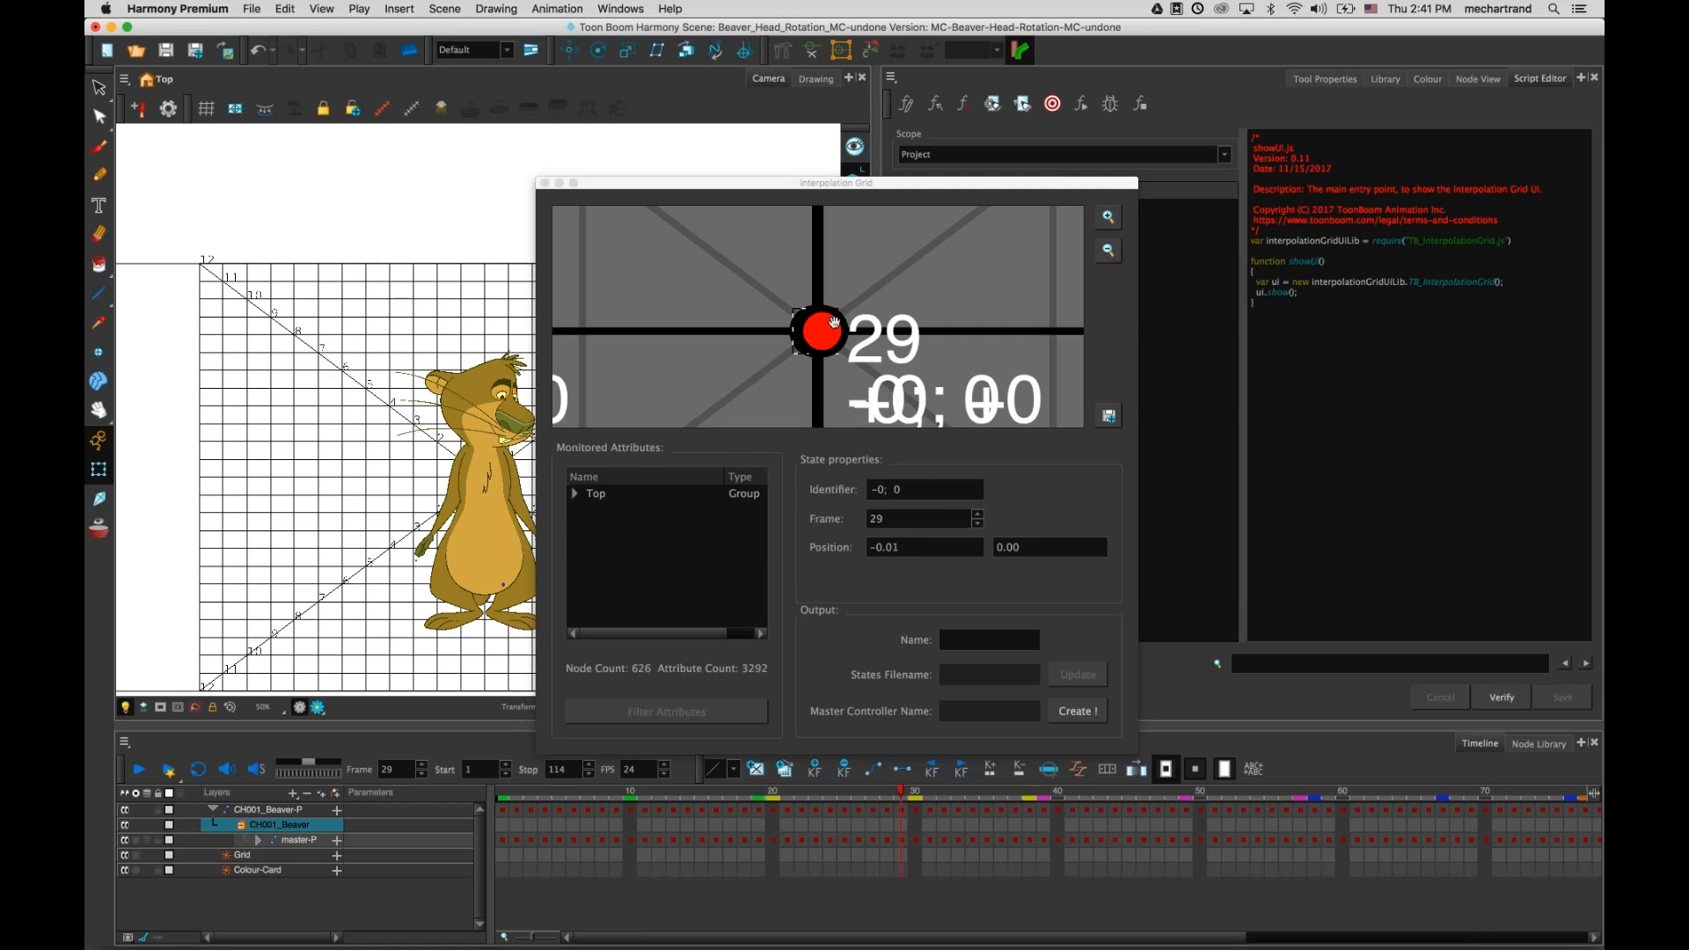
# - Set the overlapping +0; +0 state at the grid's centre to frame 1
pyautogui.doubleClick(818, 334)
pyautogui.write('1')
pyautogui.press('Return')
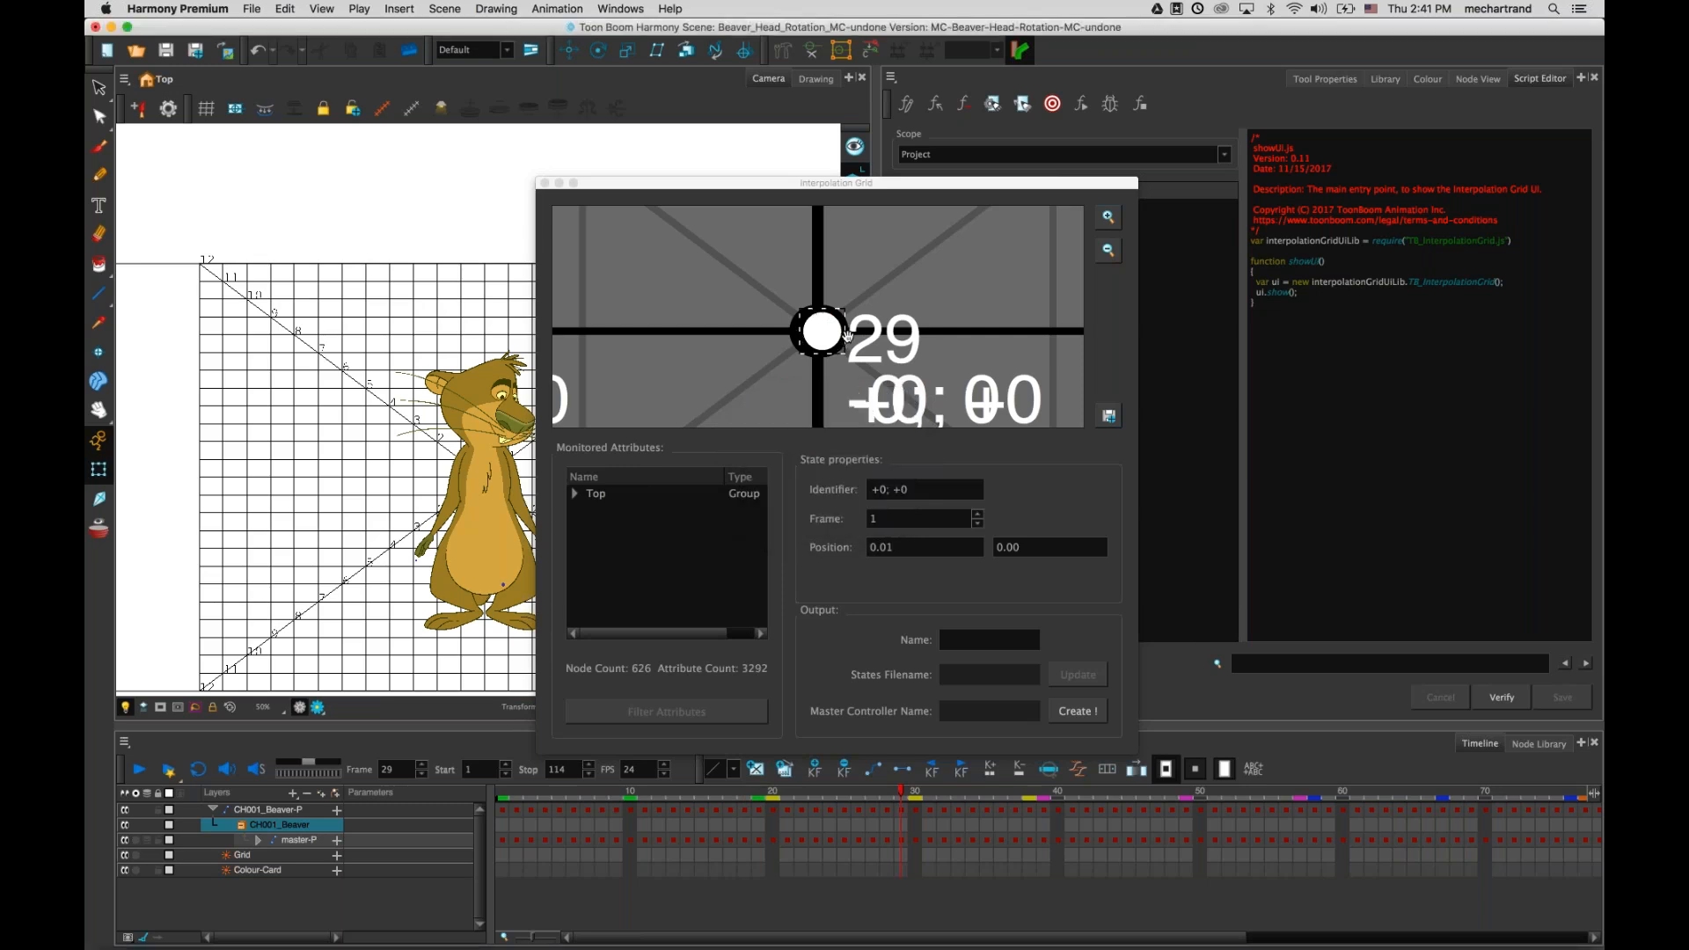
pyautogui.click(1109, 251)
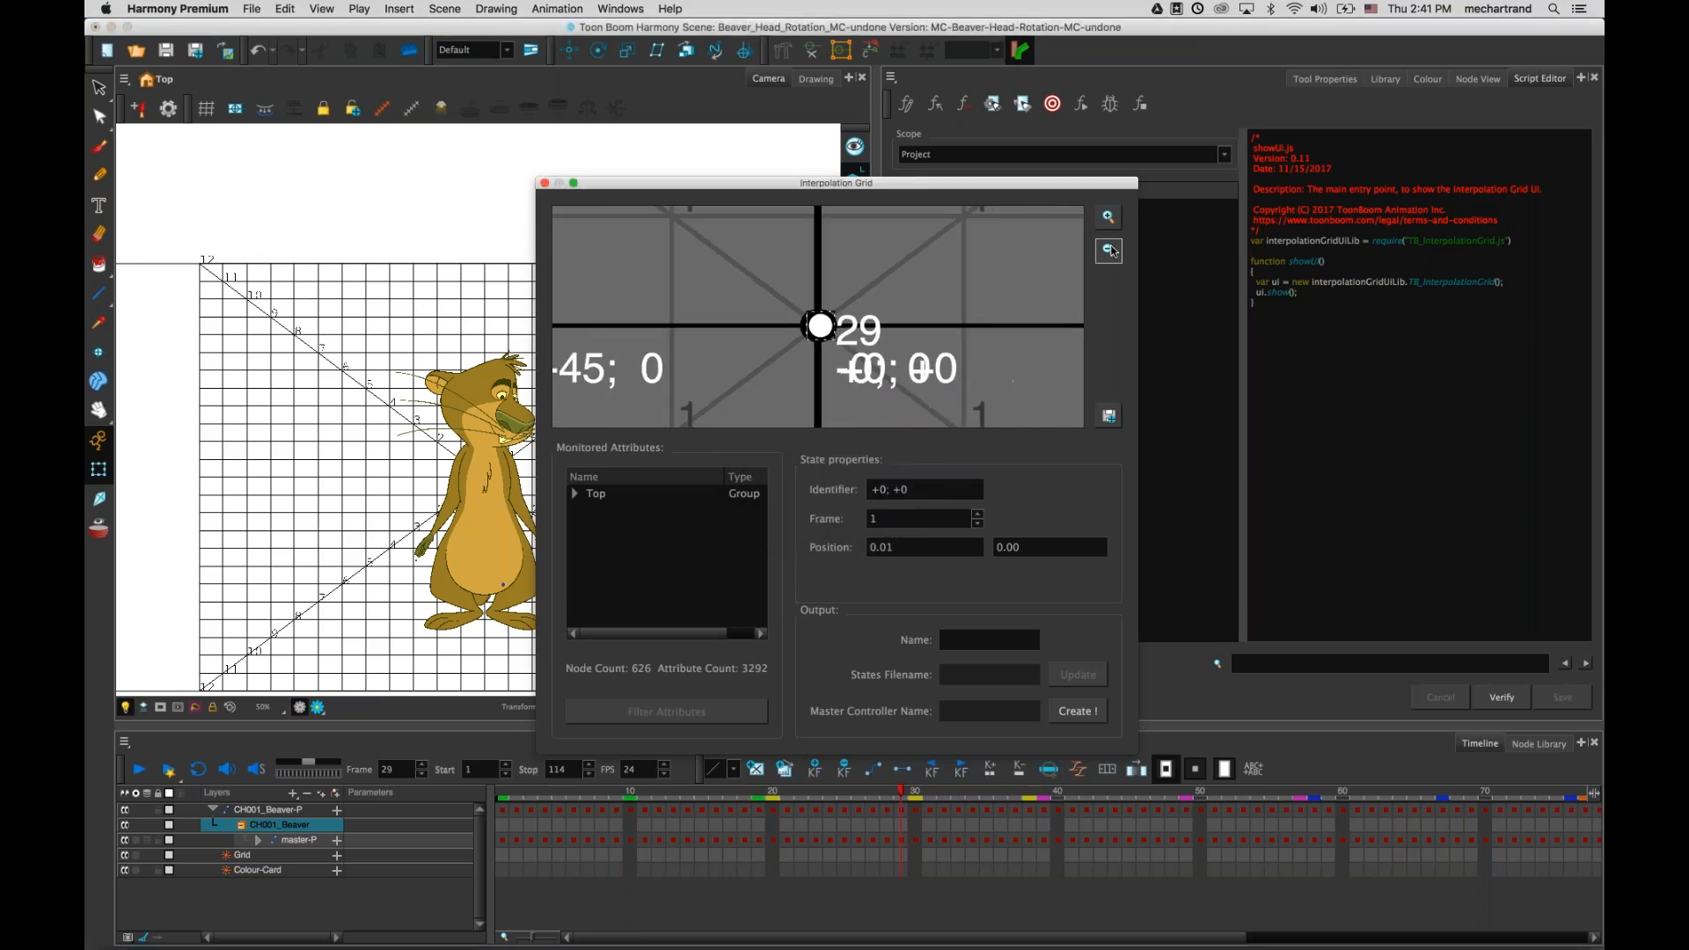
pyautogui.click(1110, 251)
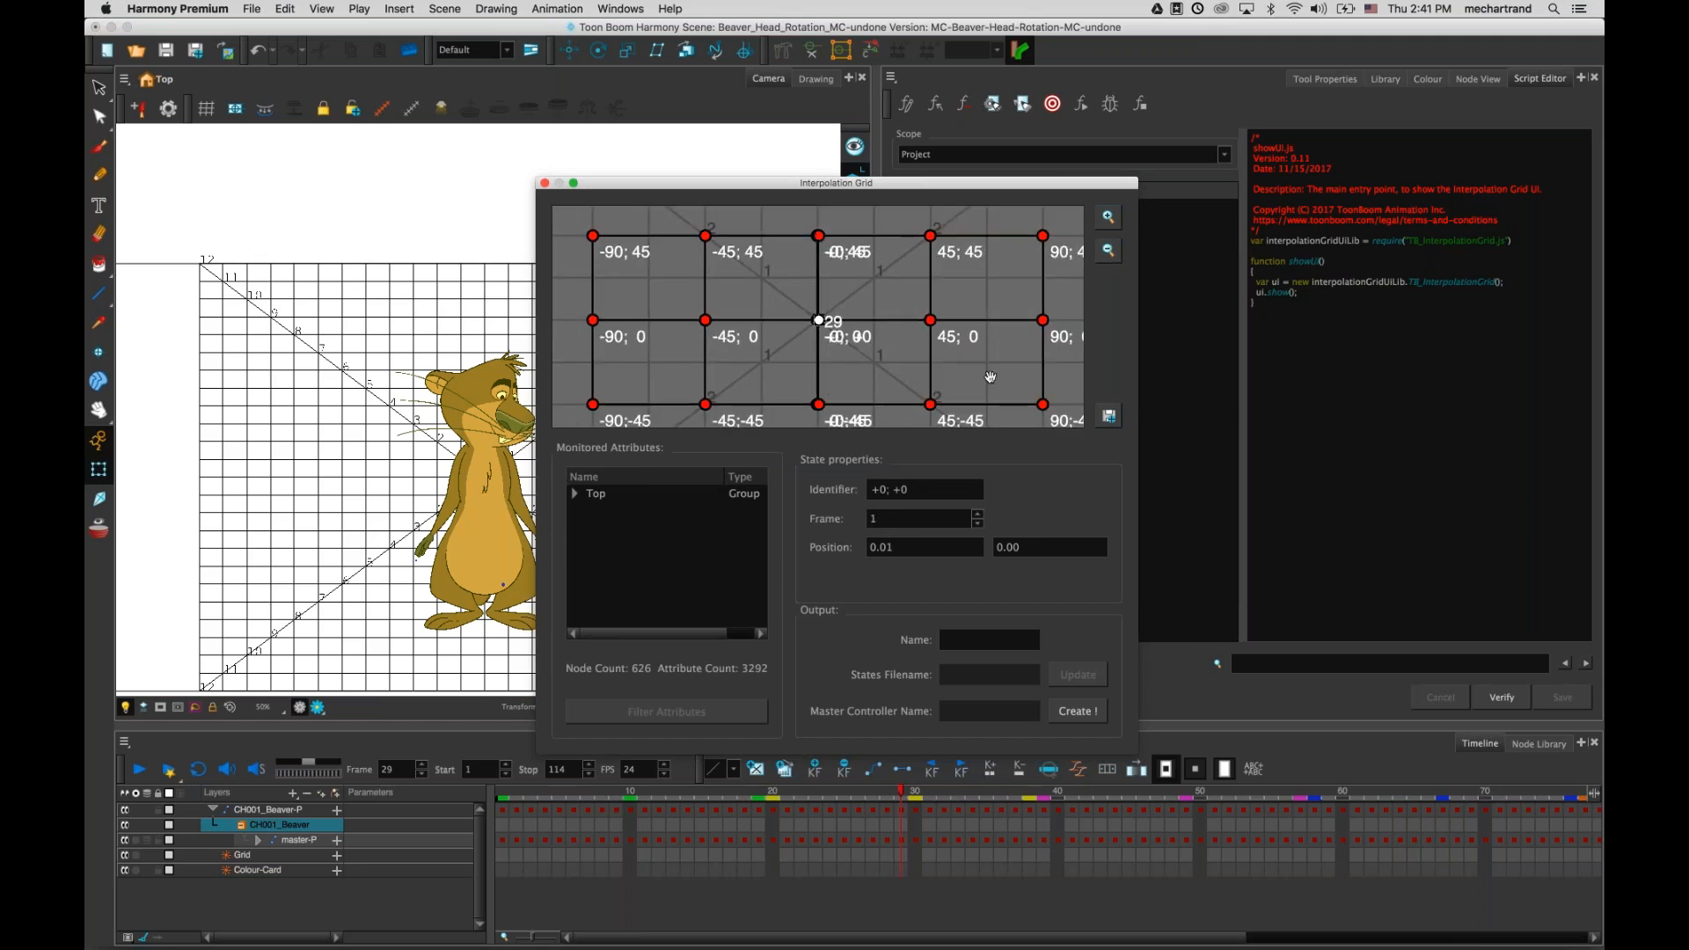
# - Select the grid's -90; 45 state and close the Interpolation Grid without creating a master controller
pyautogui.doubleClick(593, 236)
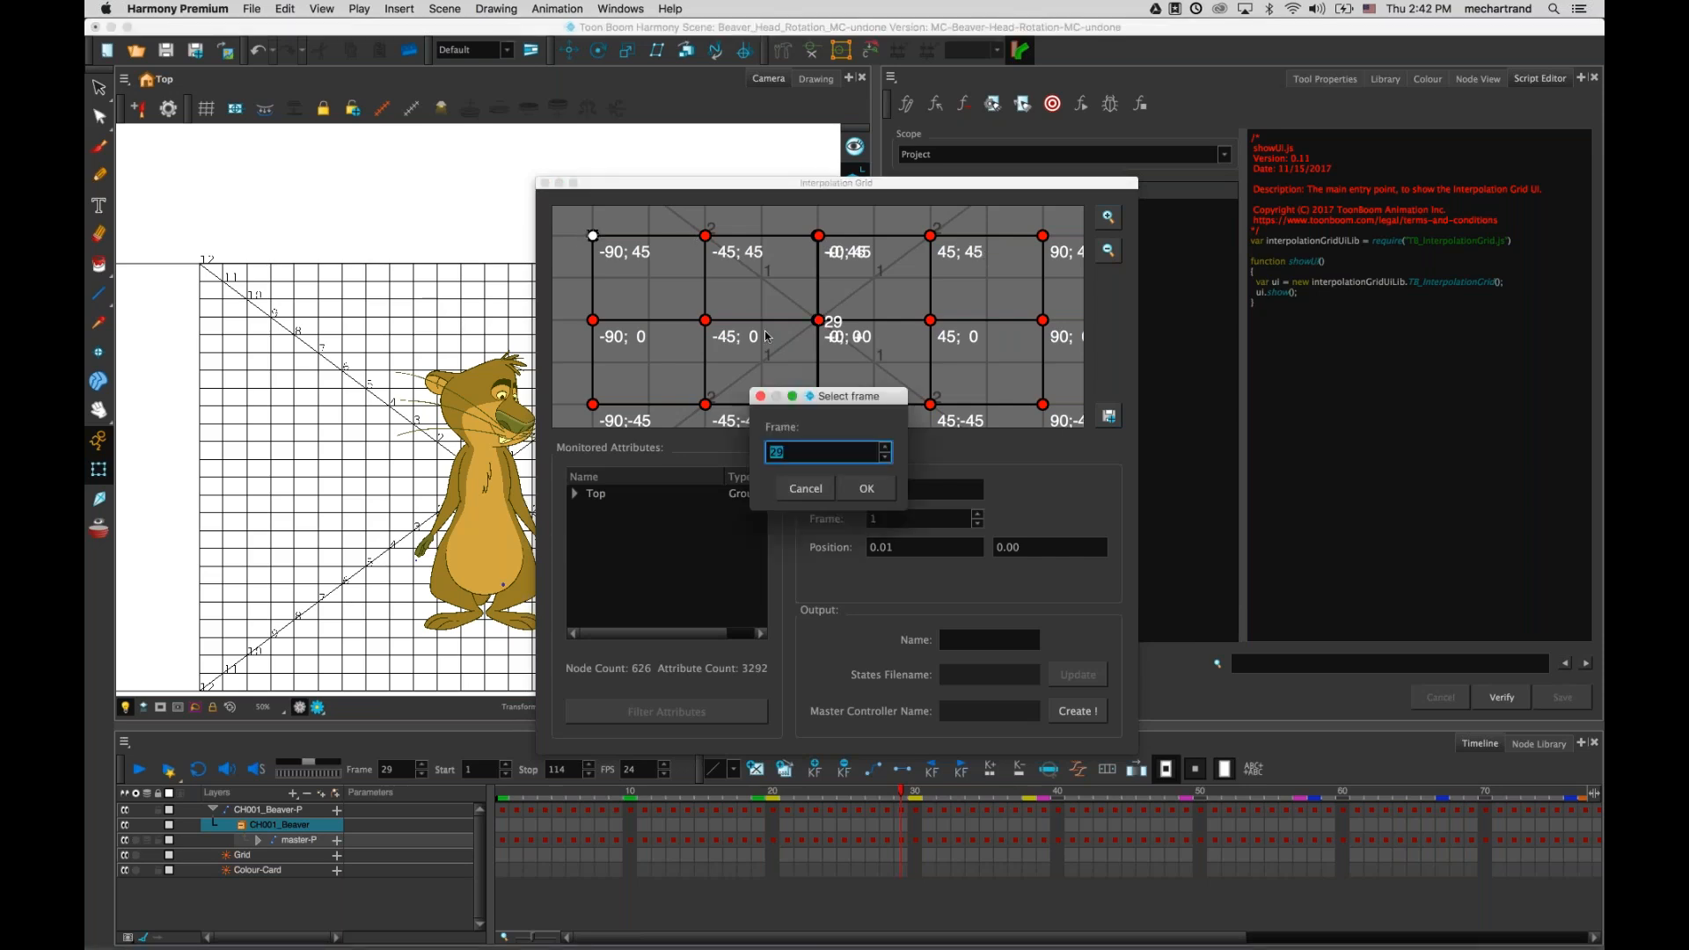
pyautogui.click(816, 491)
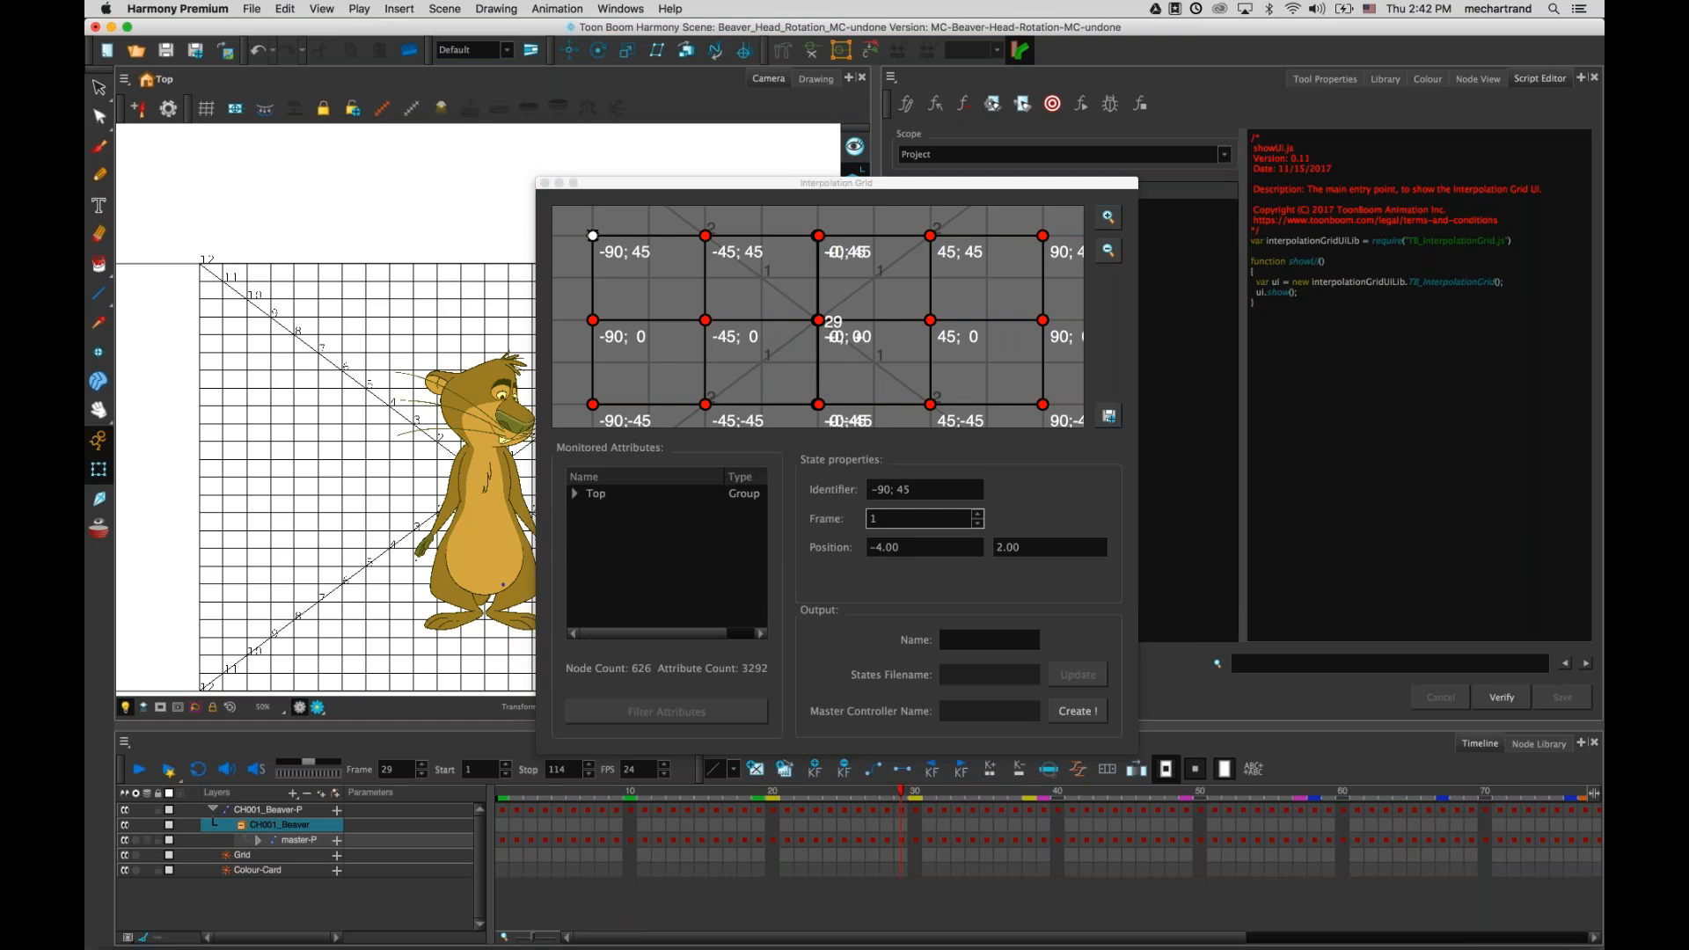
pyautogui.click(1021, 492)
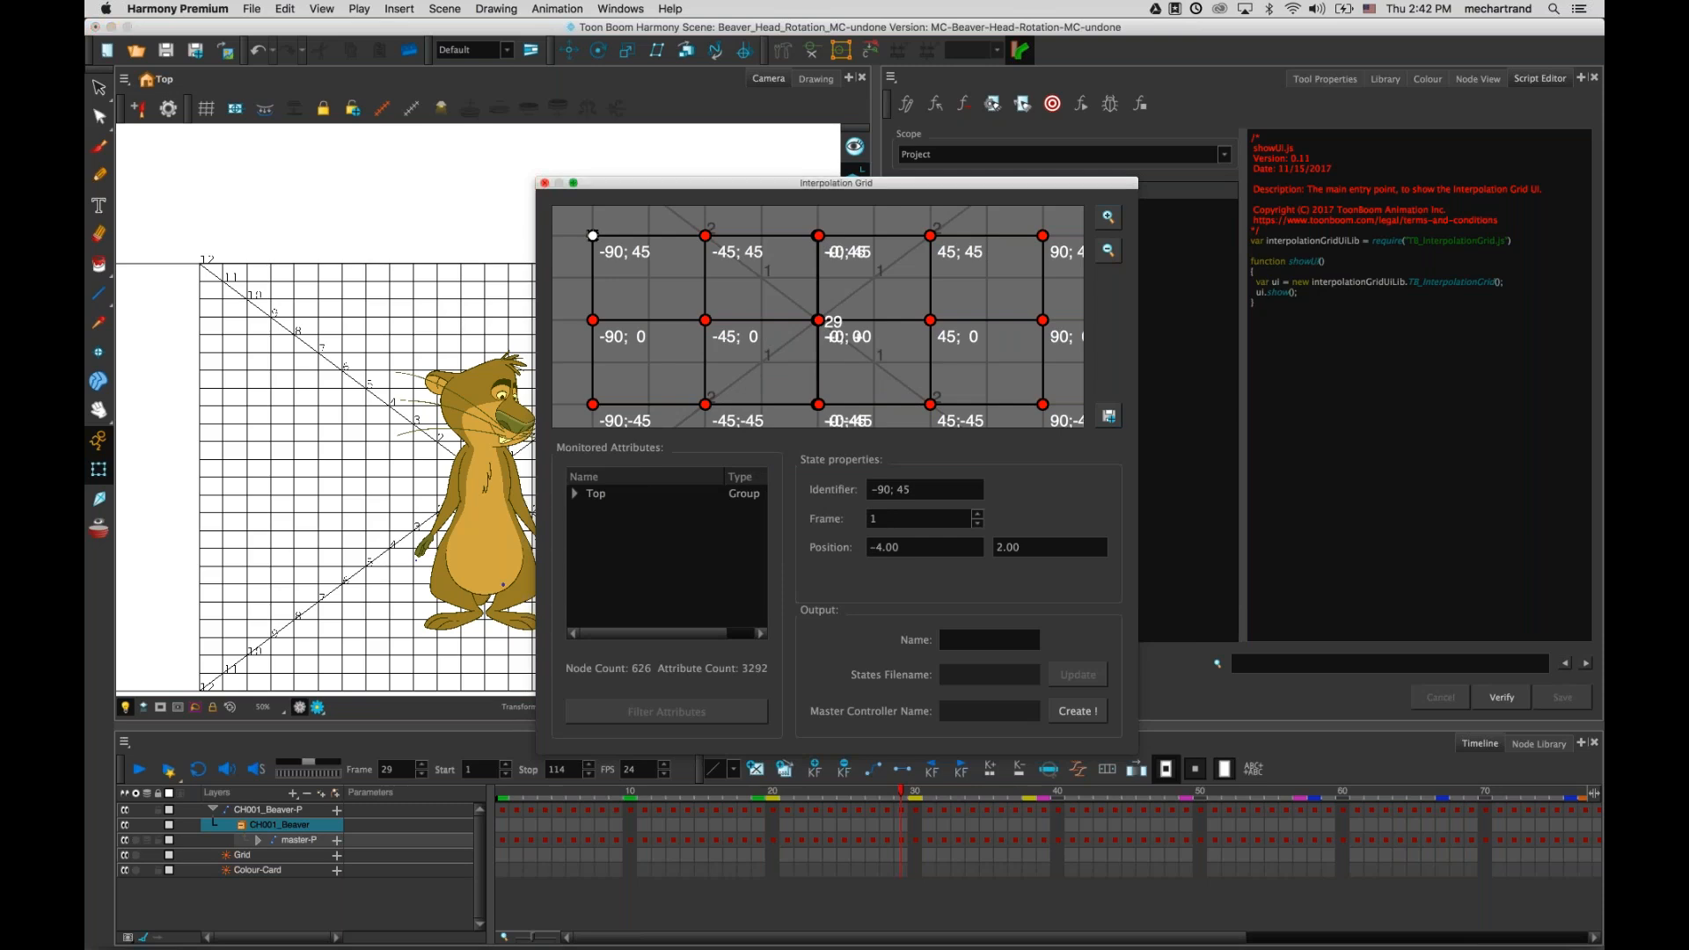
pyautogui.click(544, 183)
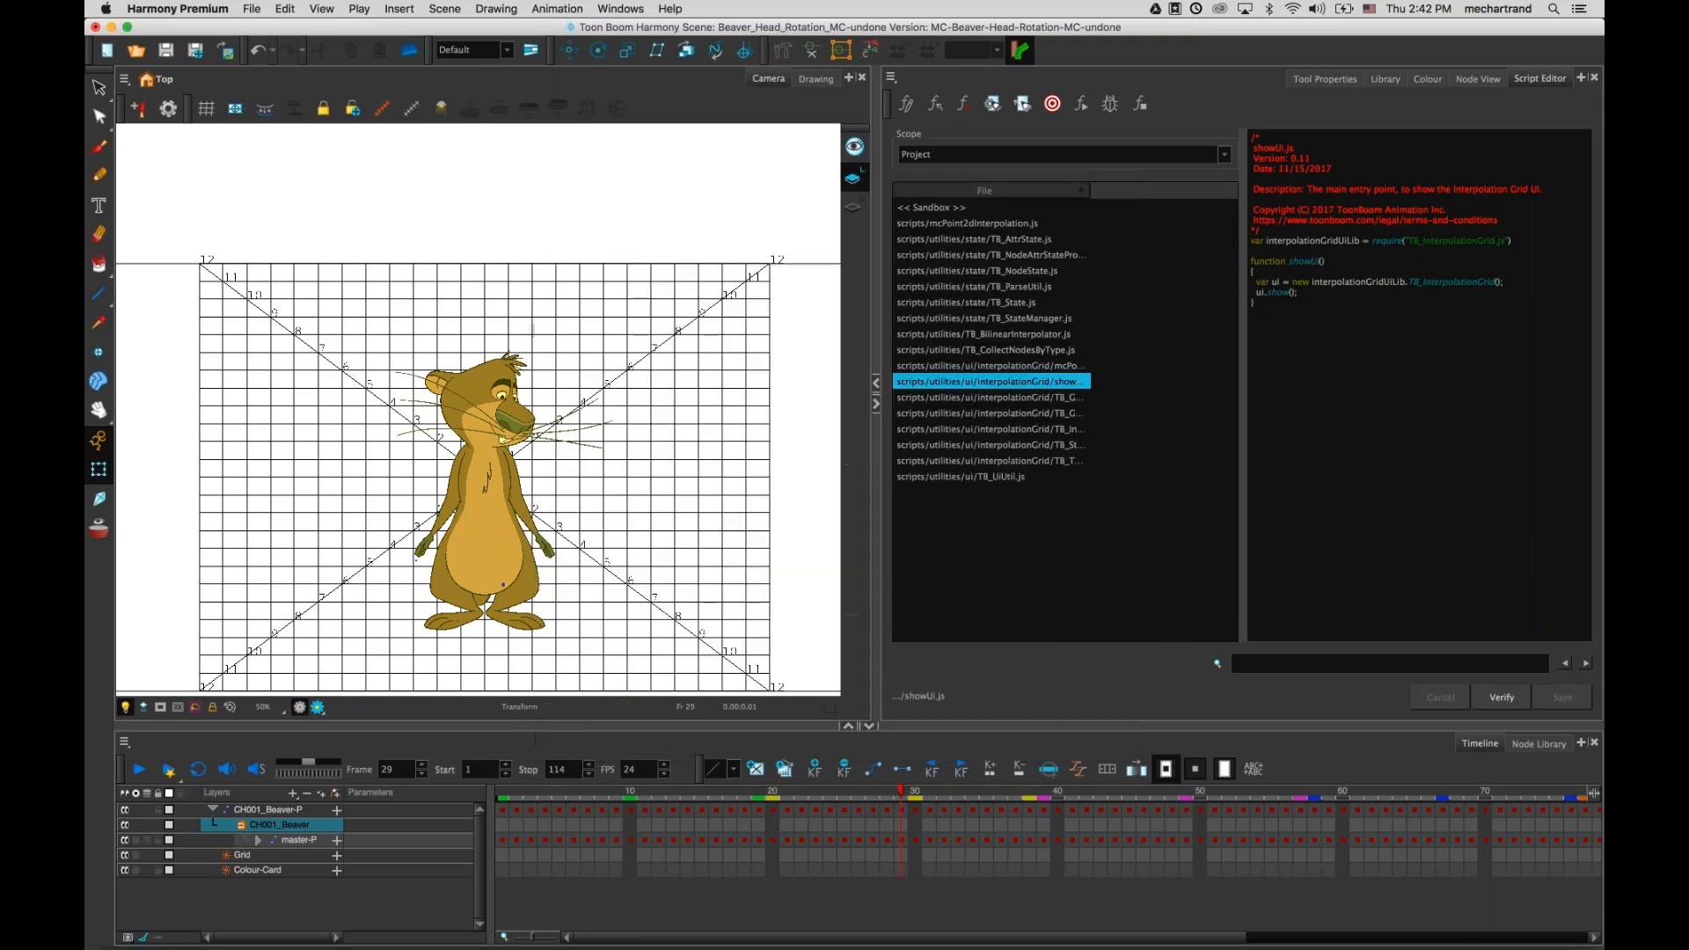
# - Close the undone scene and open the finished head rotation scene from the Beaver_Head_Rotation_MC-done folder in examples-done
pyautogui.click(94, 28)
pyautogui.click(807, 502)
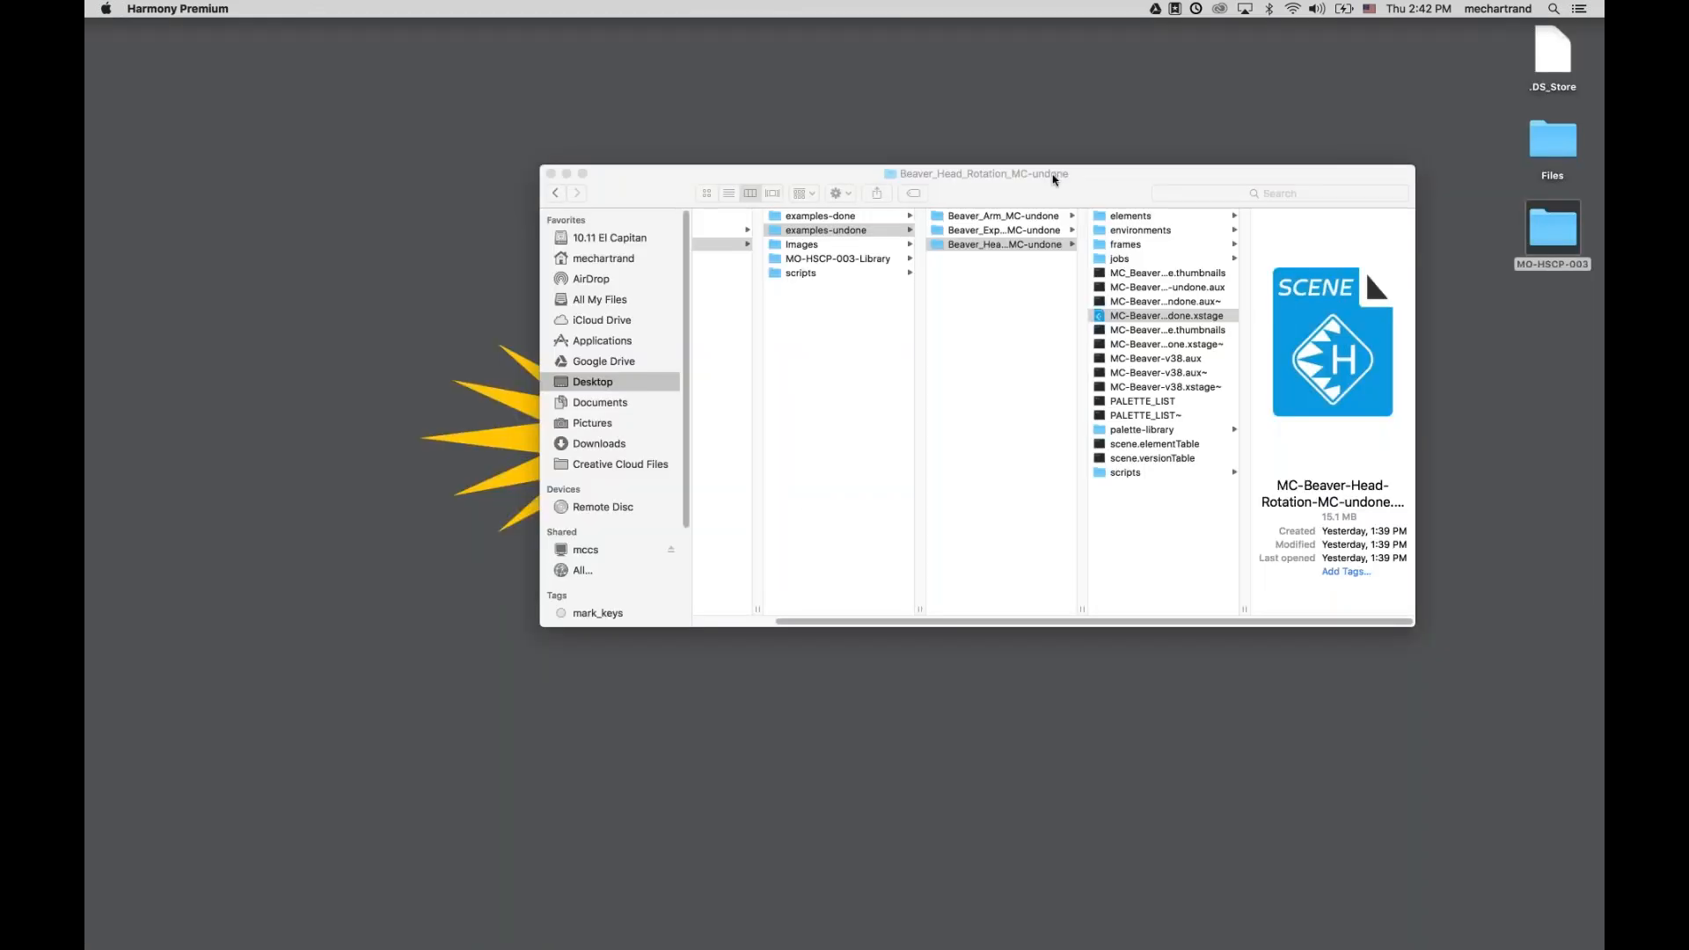
pyautogui.click(800, 217)
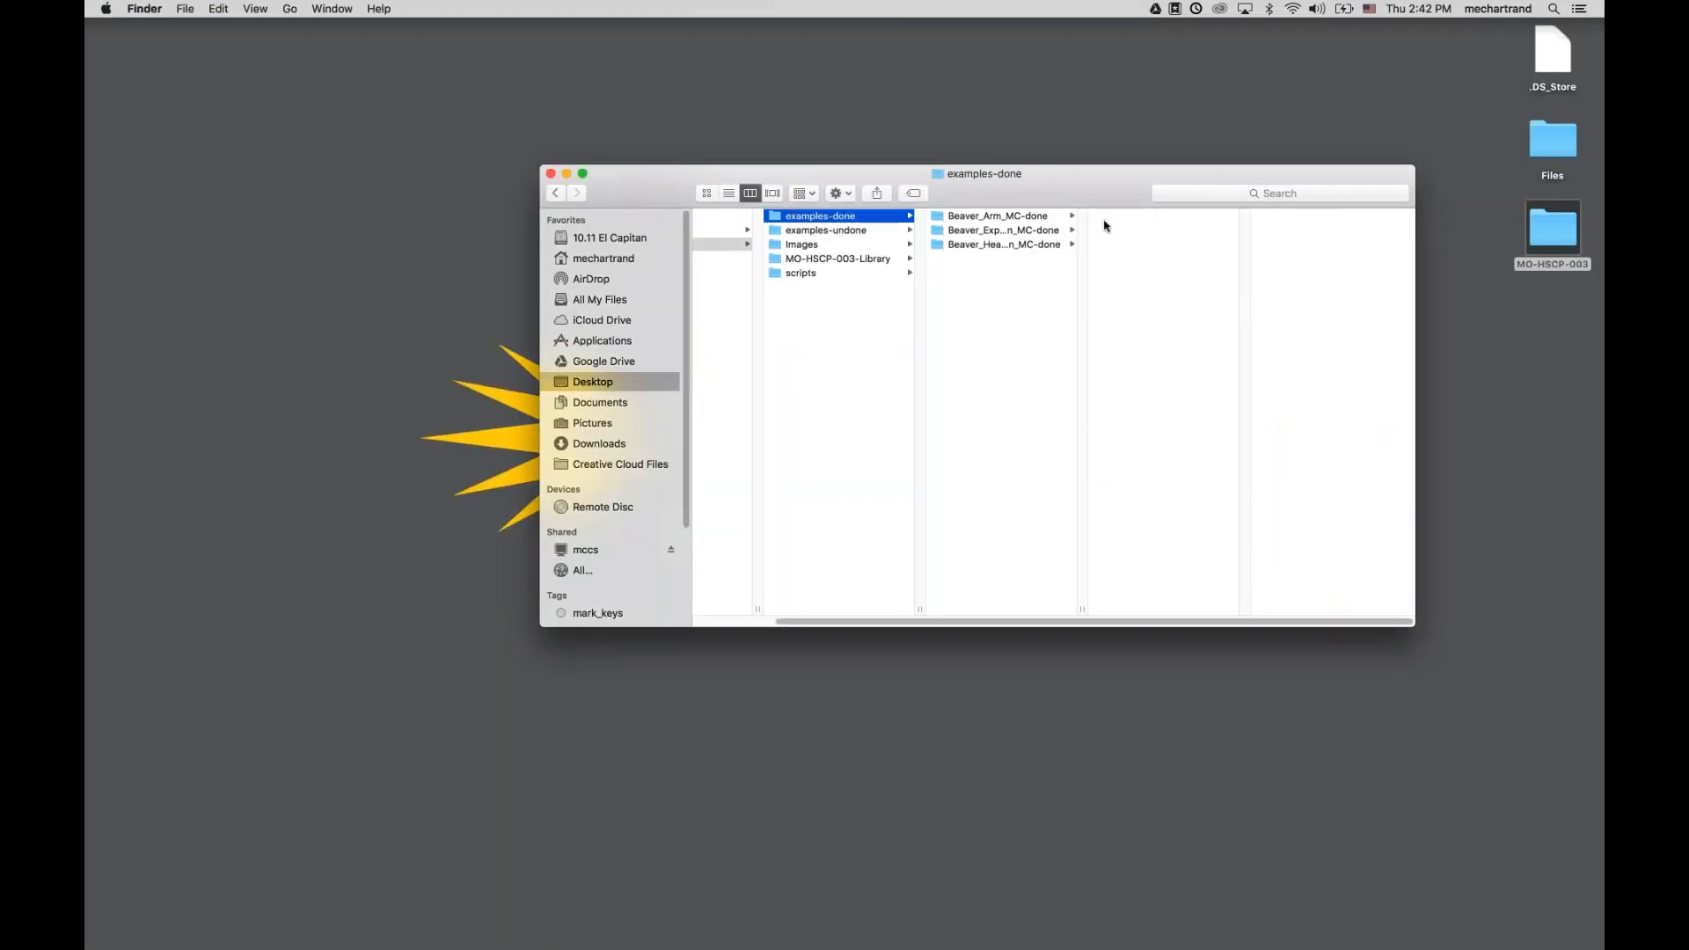
pyautogui.click(1018, 247)
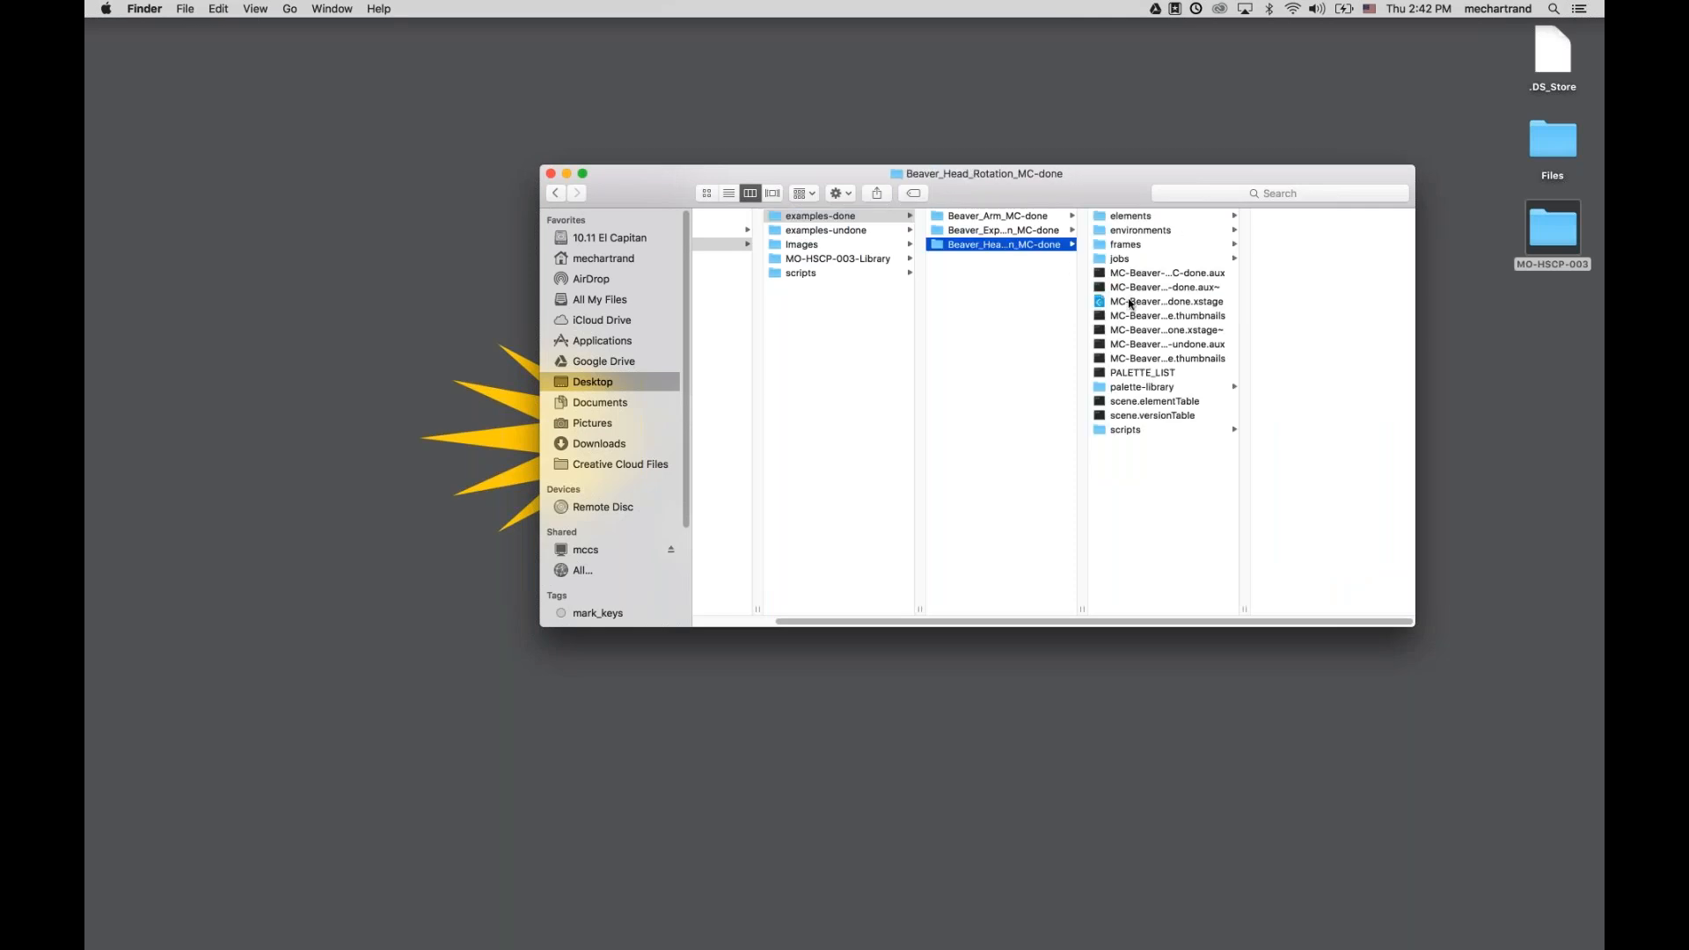
pyautogui.doubleClick(1132, 303)
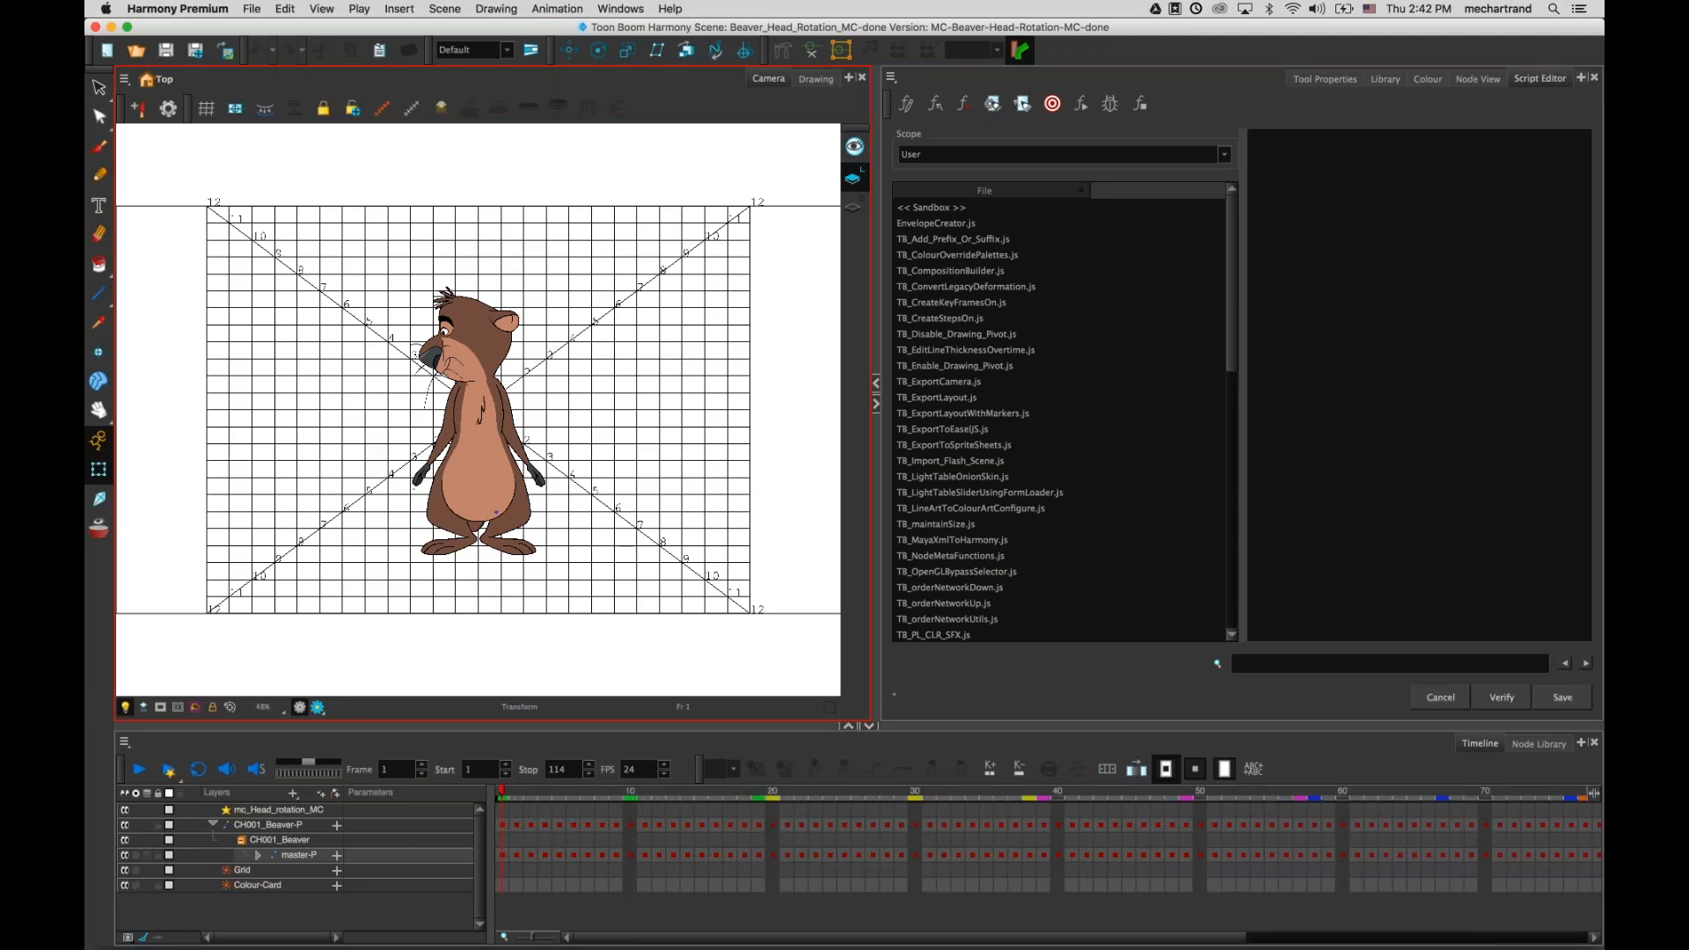
# - Disable the Grid node in the finished scene's node network
pyautogui.click(1479, 79)
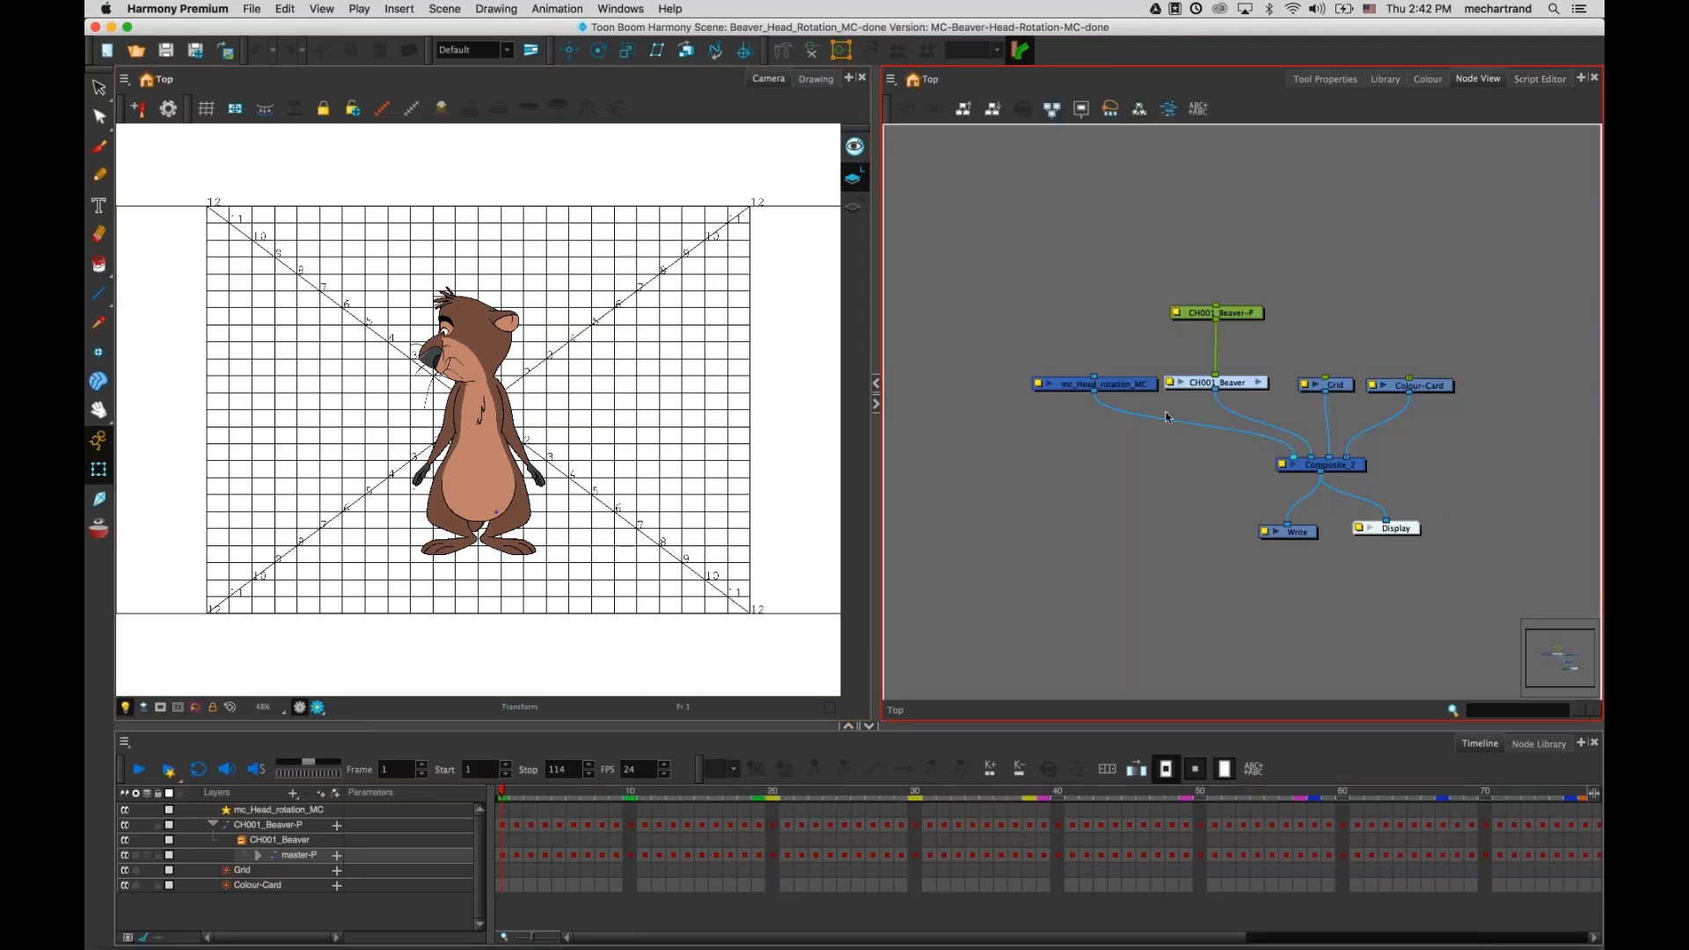
pyautogui.click(1142, 385)
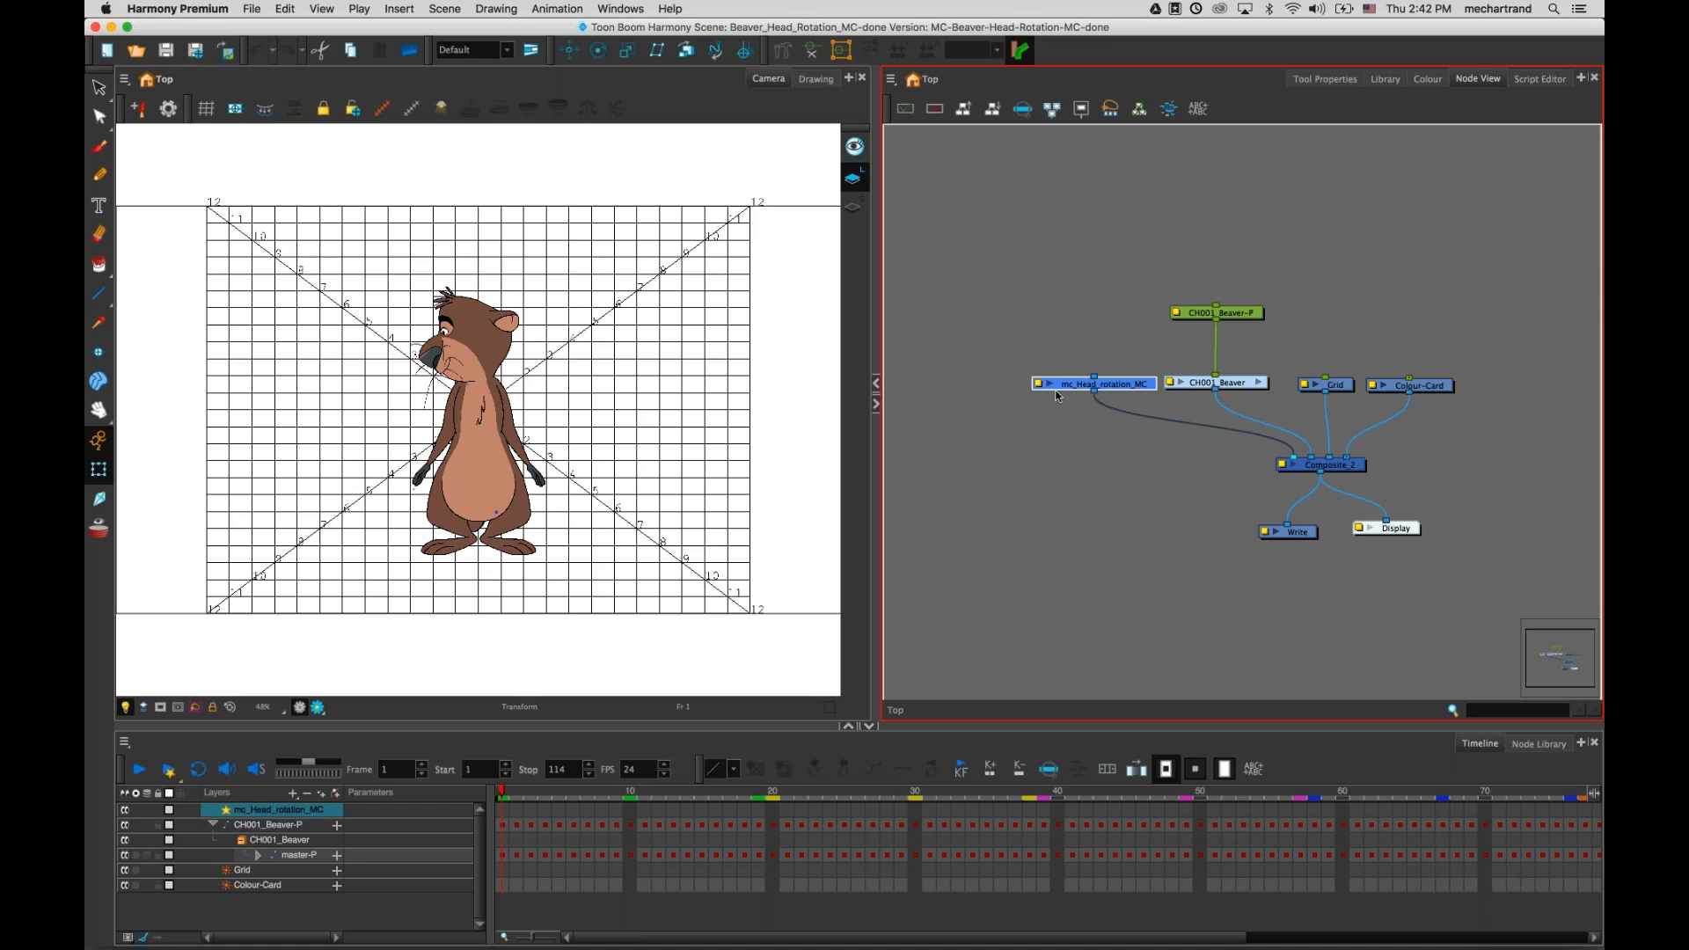
pyautogui.click(1348, 387)
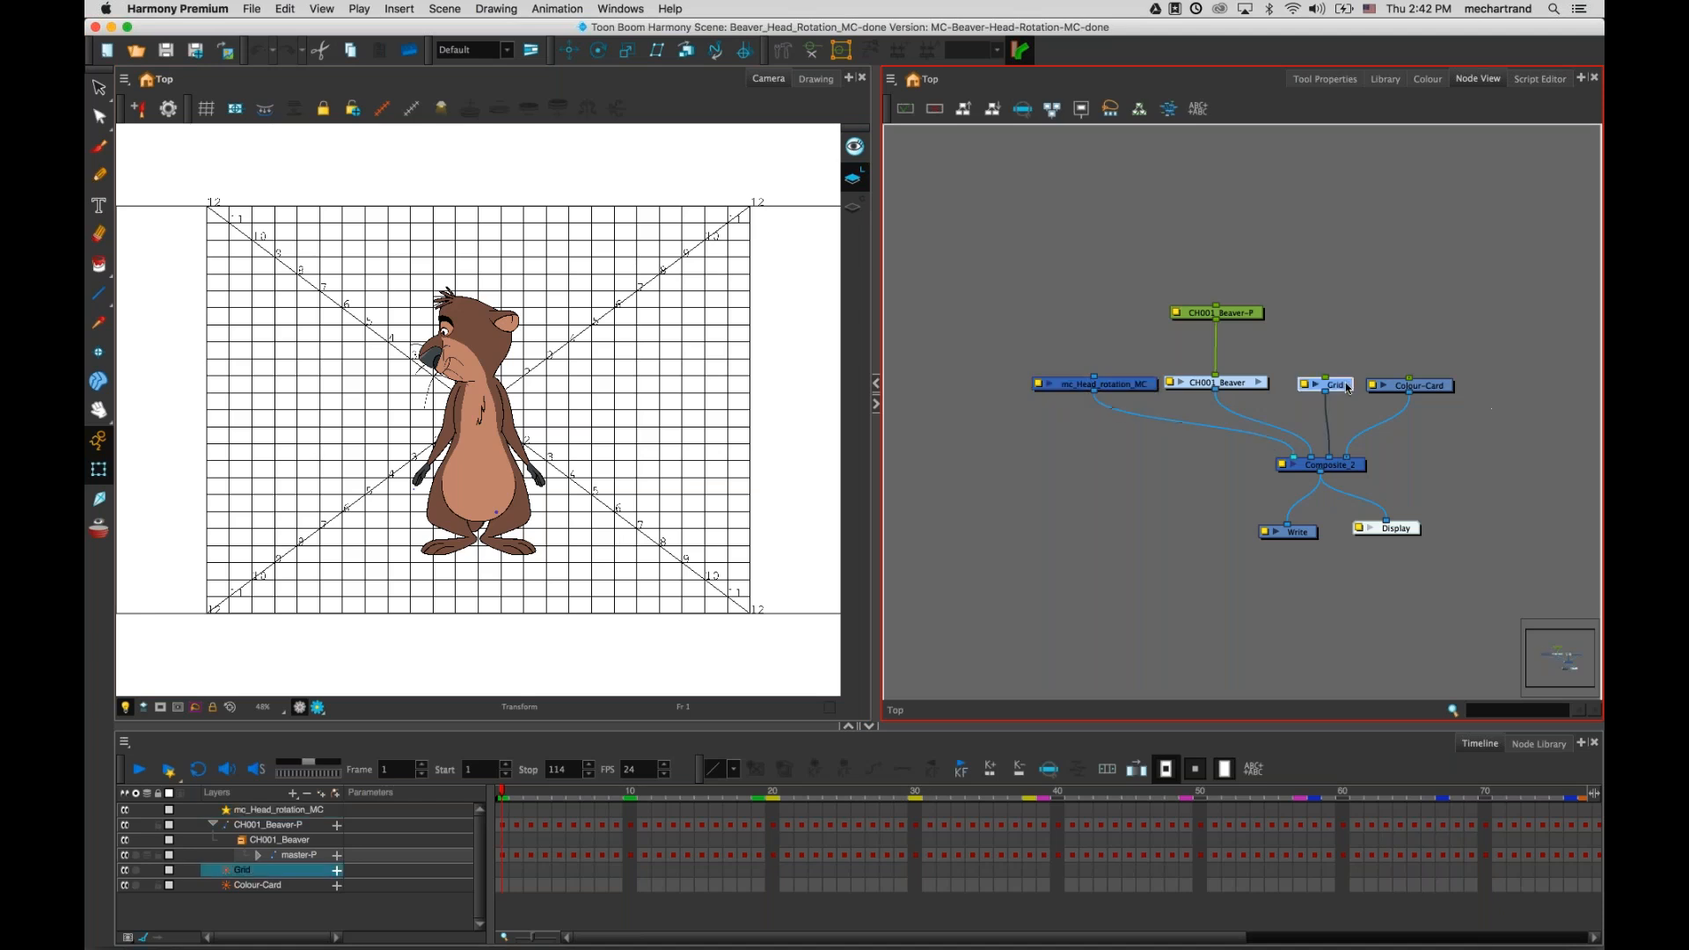
pyautogui.press('d')
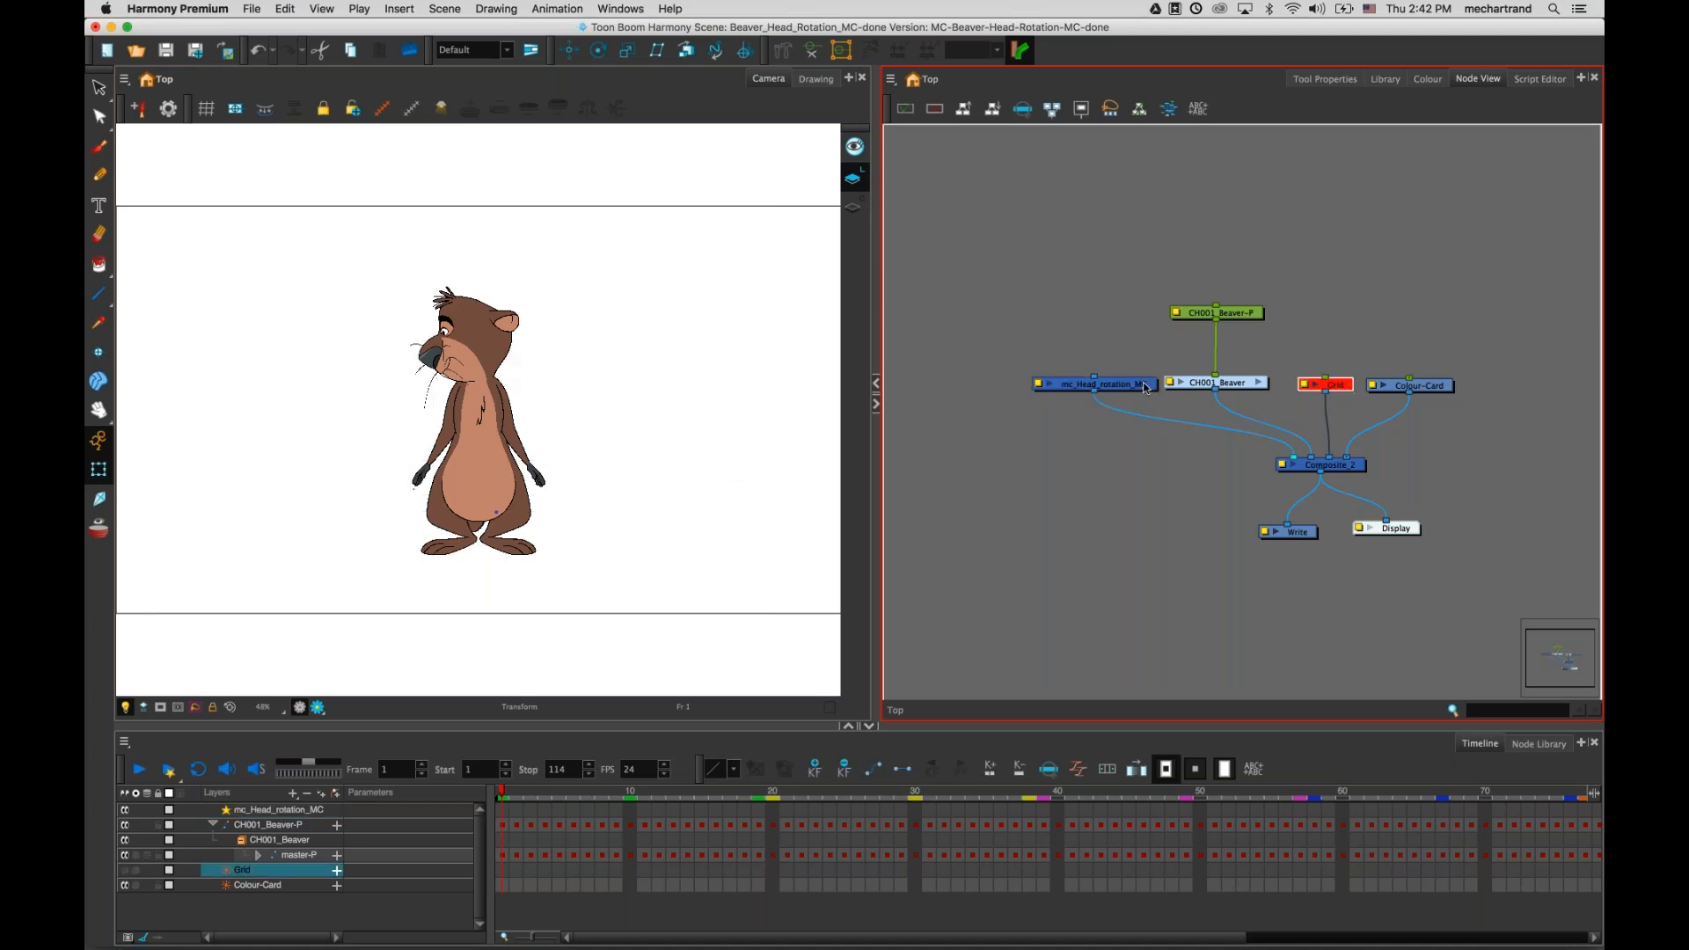
# - Select the mc_Head_rotation_MC node and show its control over the beaver's head in the Camera view
pyautogui.click(1105, 377)
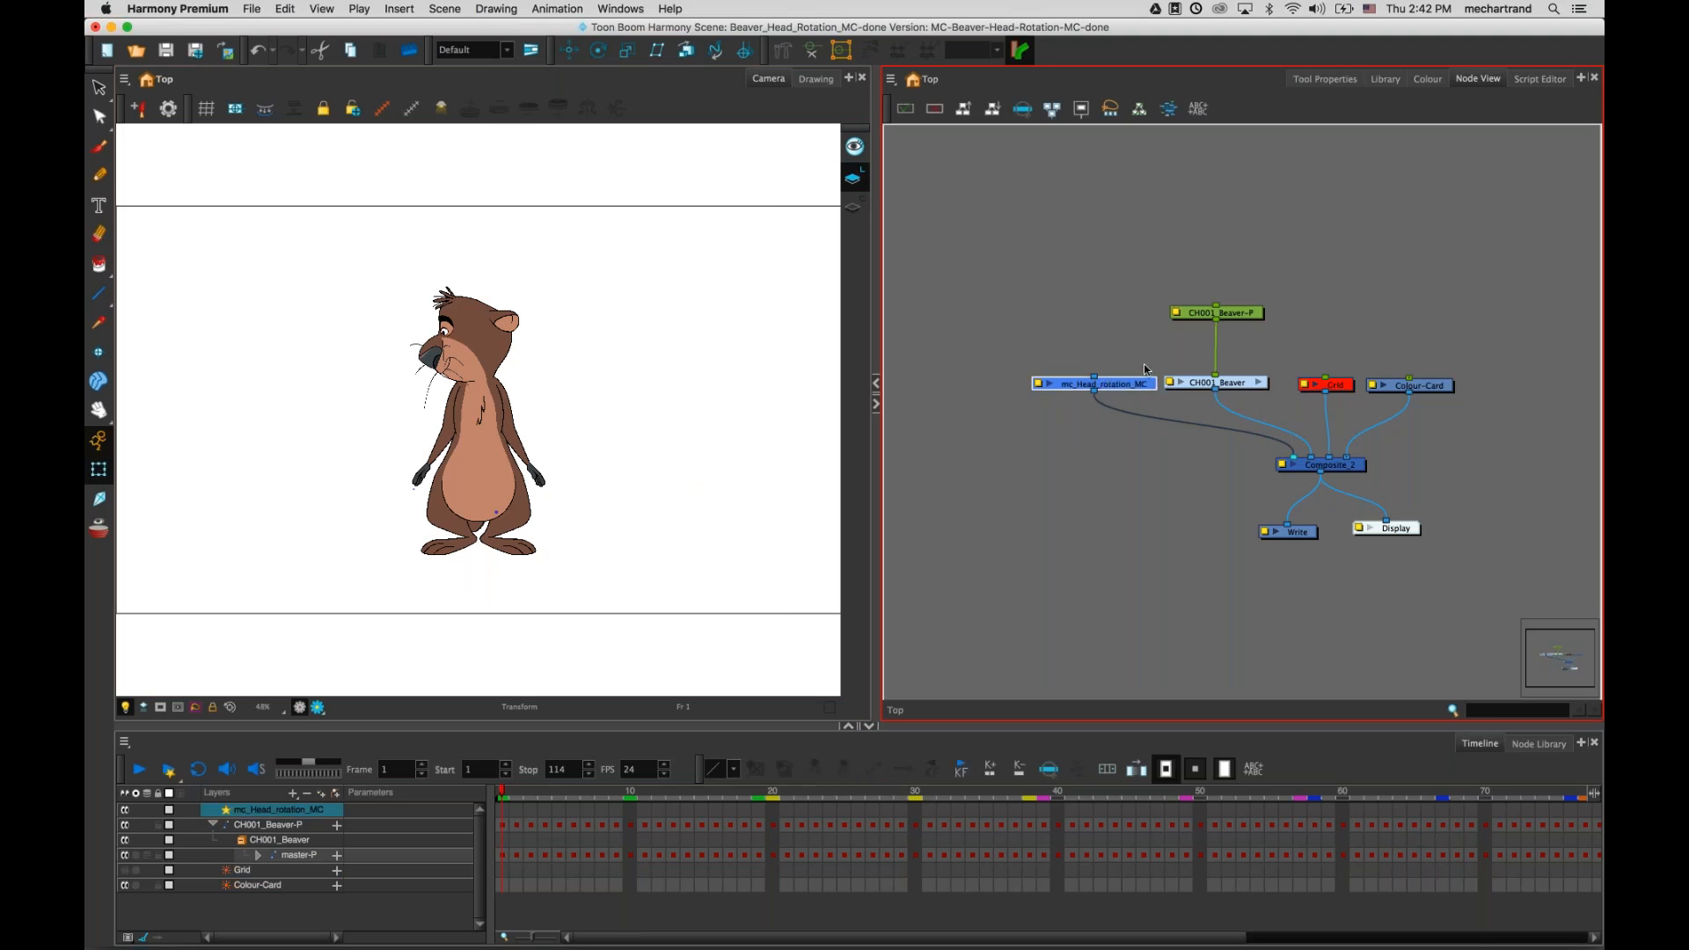
pyautogui.click(386, 110)
pyautogui.click(695, 110)
pyautogui.press('2')
pyautogui.press('2')
pyautogui.press('space')
pyautogui.moveTo(419, 295); pyautogui.dragTo(421, 341)
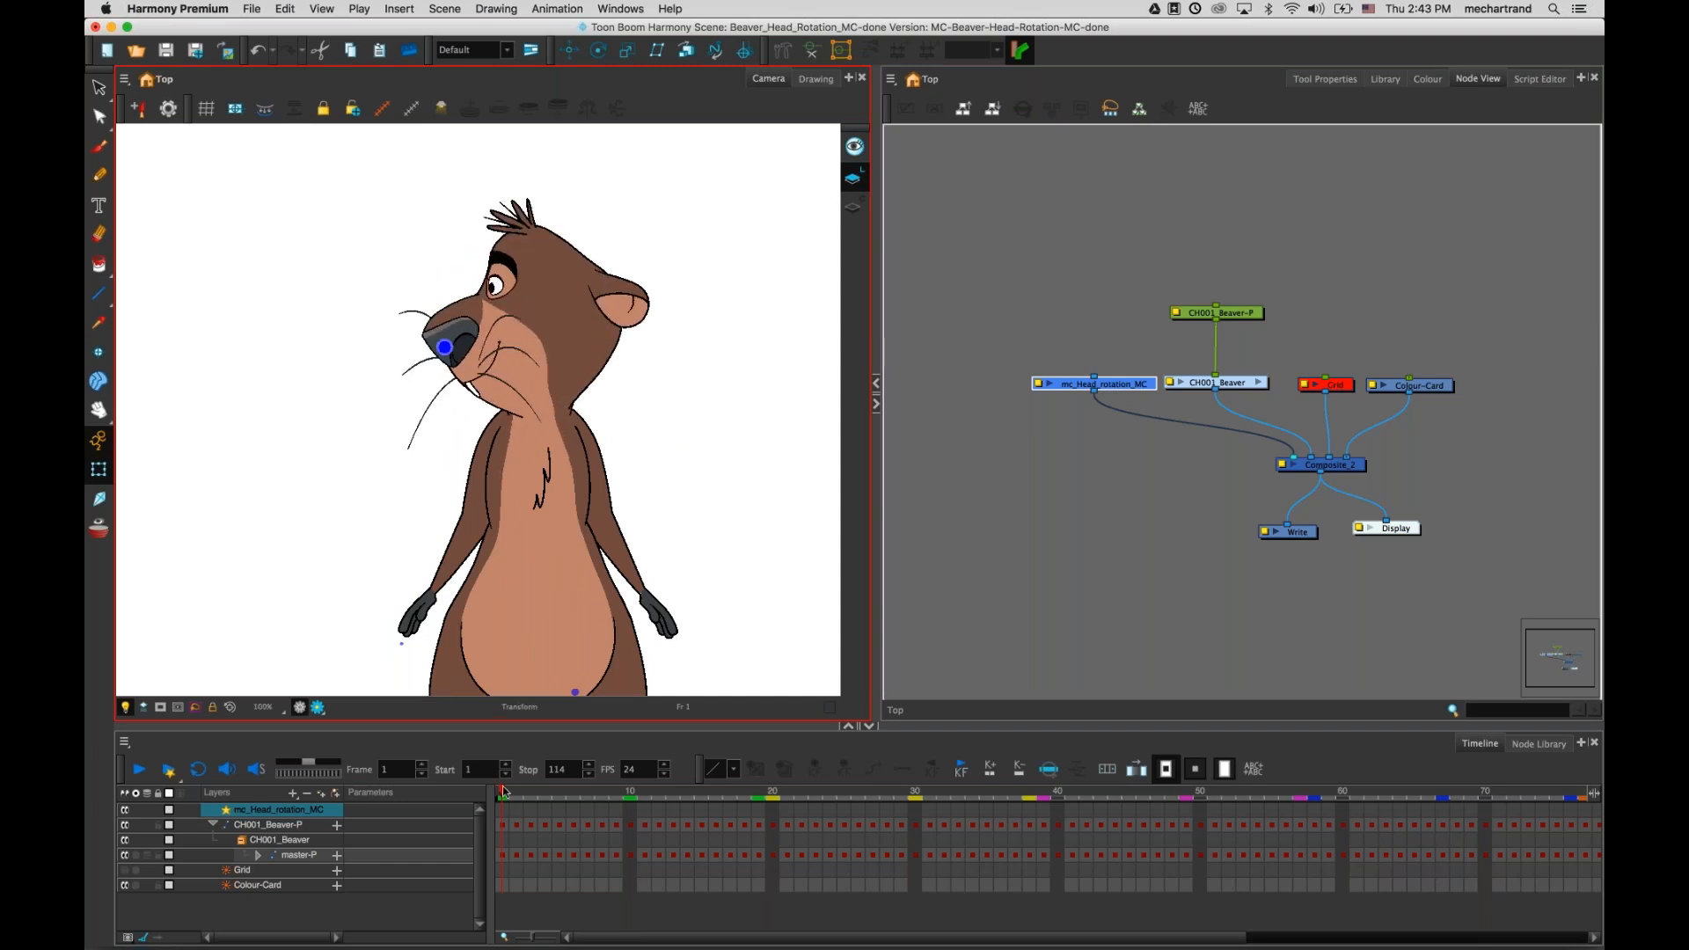
# - Undo the last head pose and extend the scene to 132 frames
pyautogui.press('super+z')
pyautogui.moveTo(628, 939); pyautogui.dragTo(968, 940)
pyautogui.moveTo(1570, 795); pyautogui.dragTo(1594, 794)
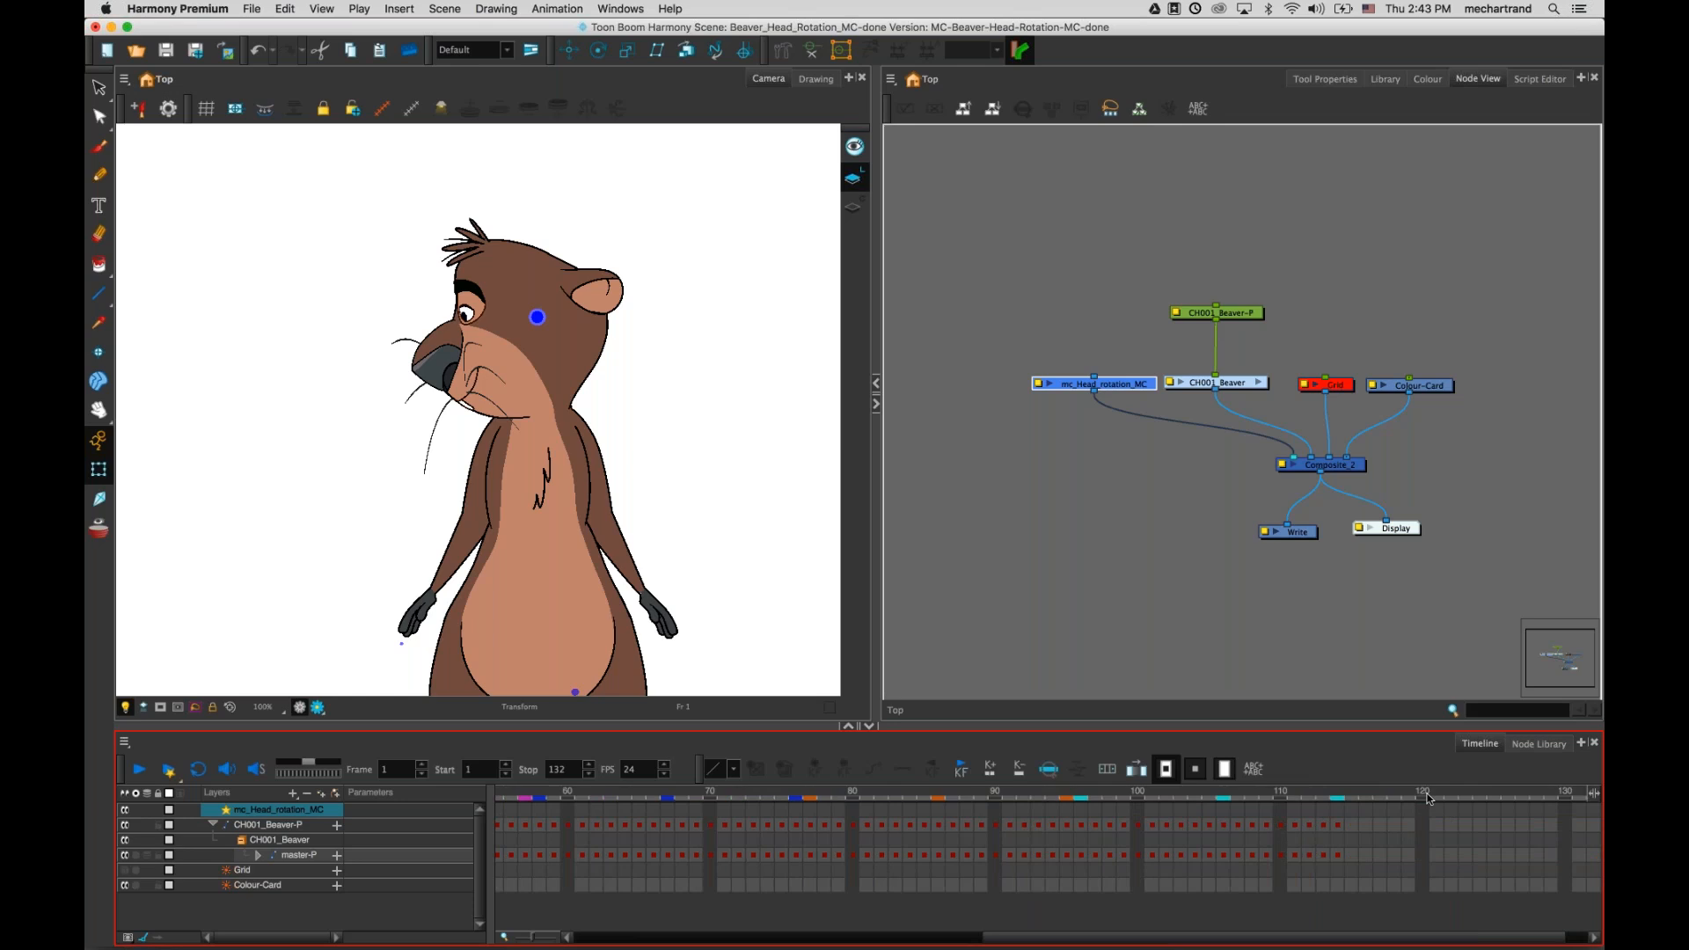
# - Add keyframes at frame 120 on the beaver, Grid and Colour-Card layers
pyautogui.click(1425, 796)
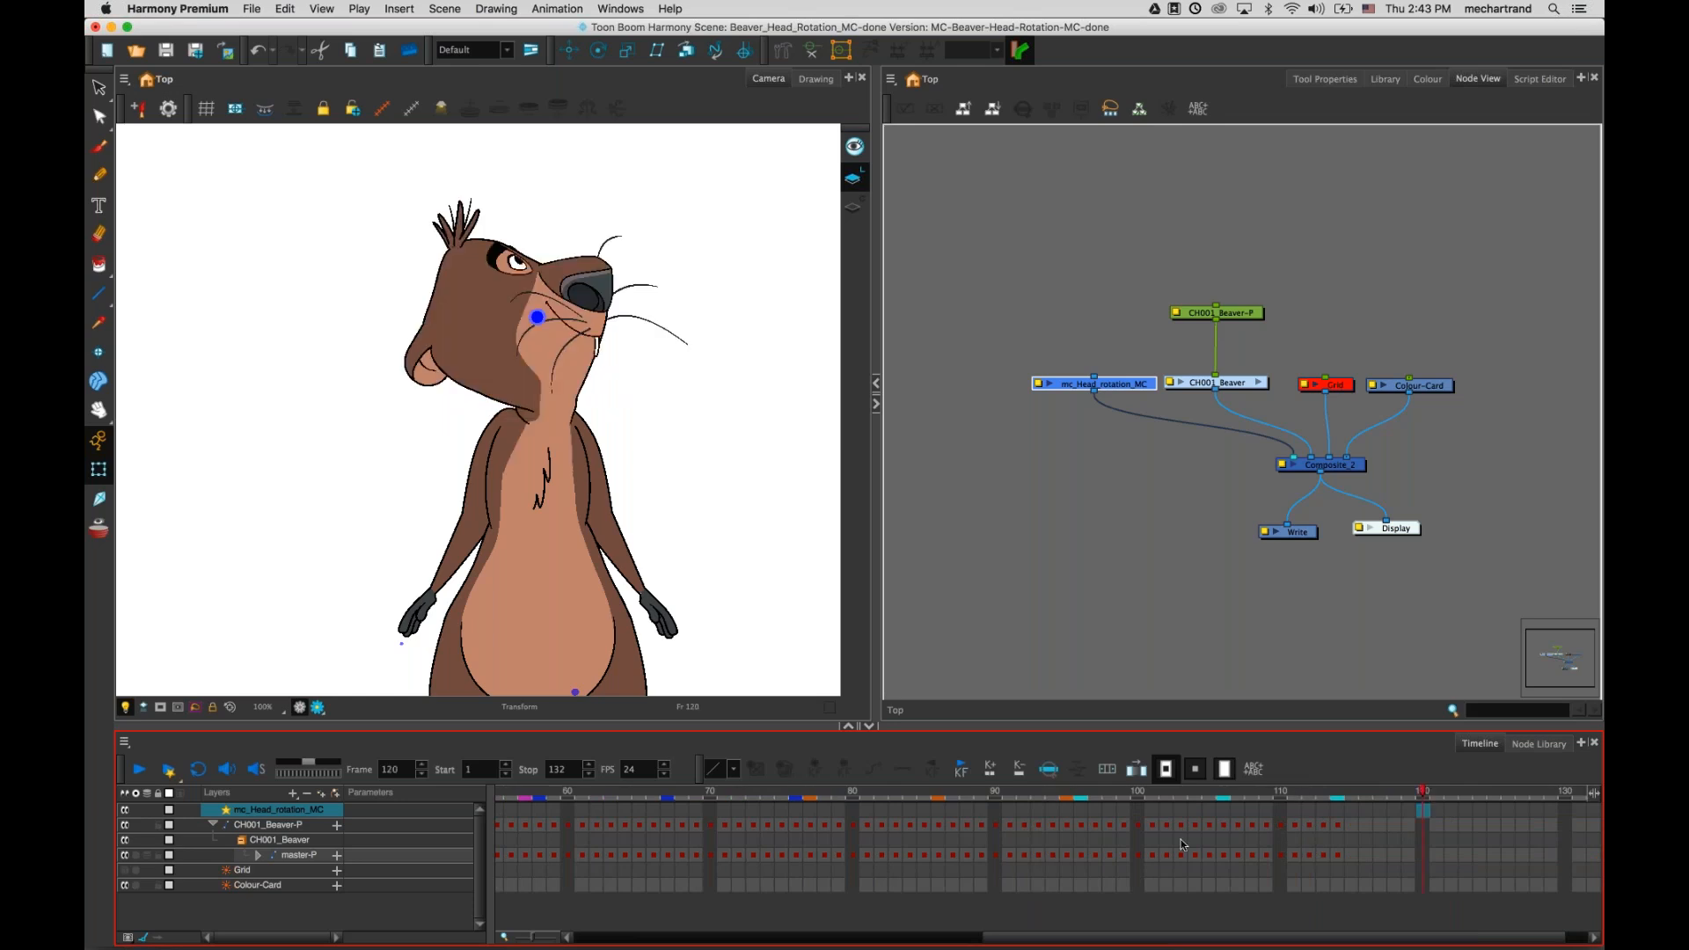
pyautogui.moveTo(1427, 825); pyautogui.dragTo(1425, 885)
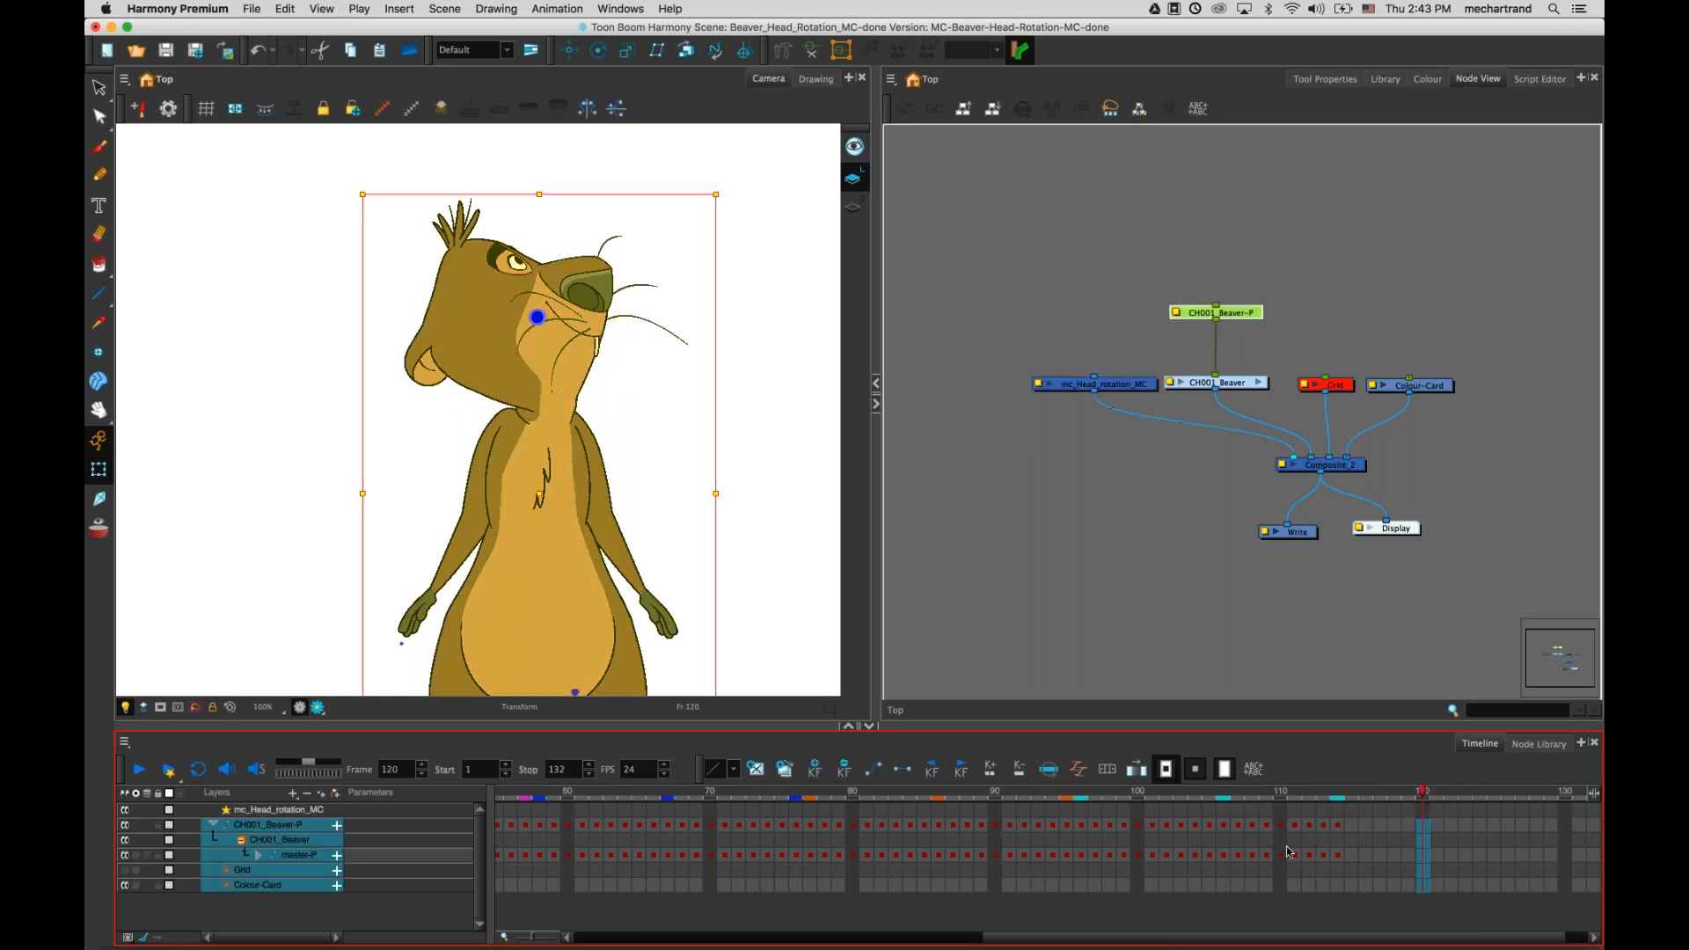
pyautogui.click(815, 769)
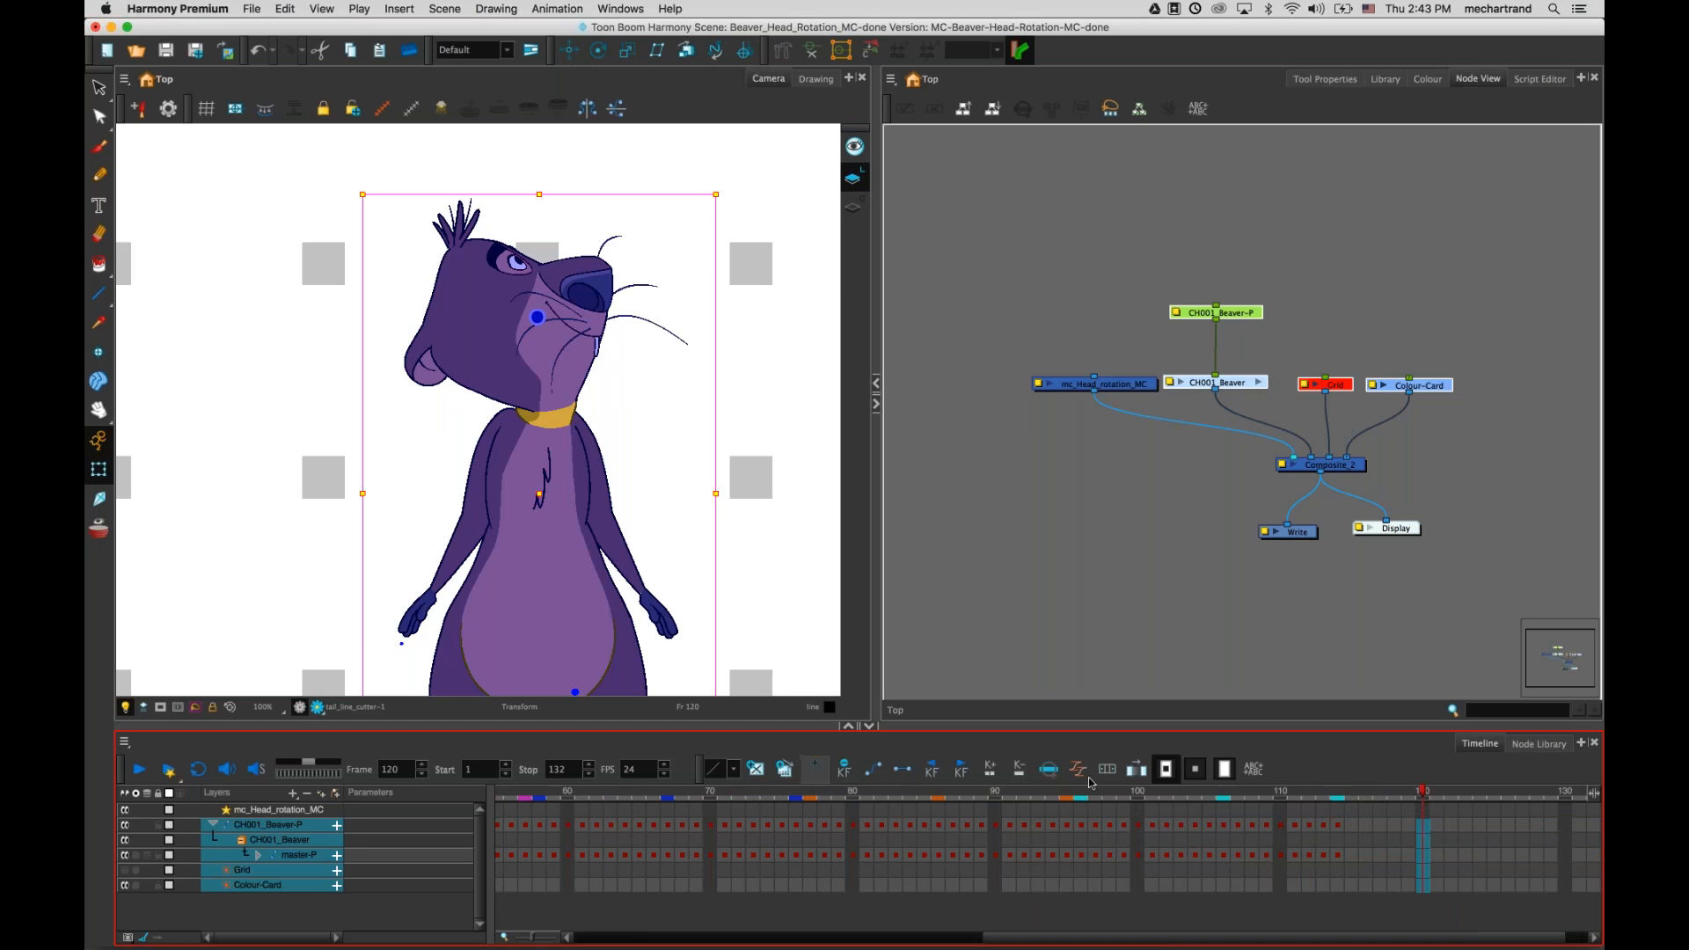
pyautogui.click(1218, 641)
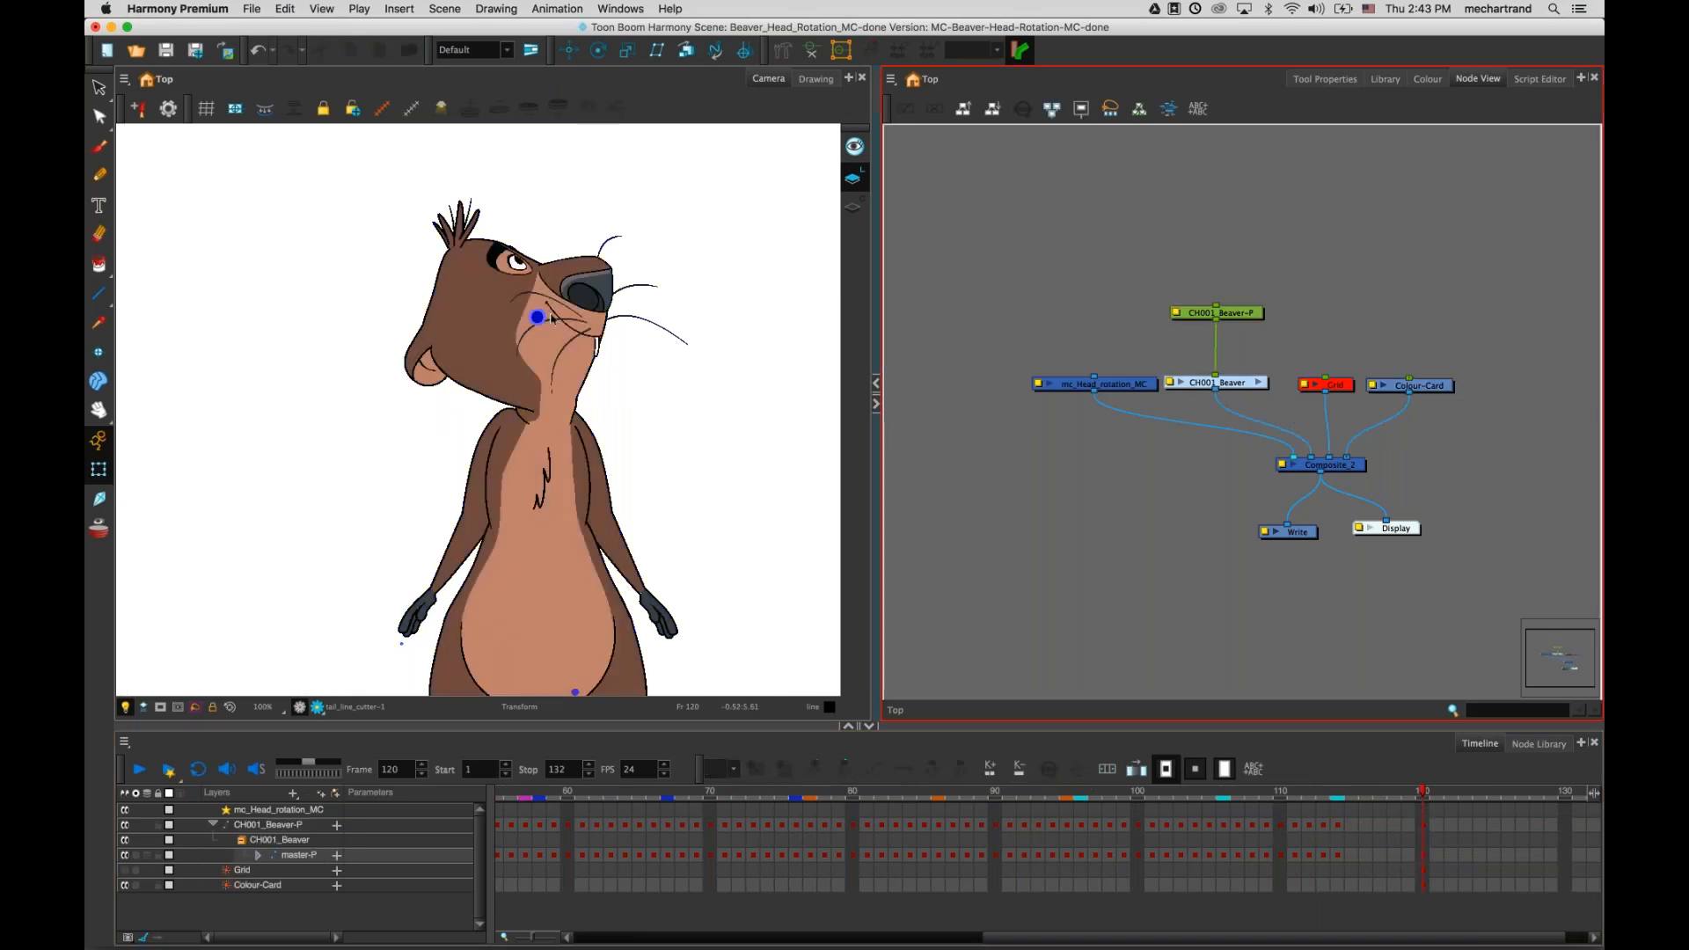
# - Pose the beaver's head with the master controller, looking up to the right at frame 120 and down to the left at frame 130
pyautogui.moveTo(538, 317); pyautogui.dragTo(594, 323)
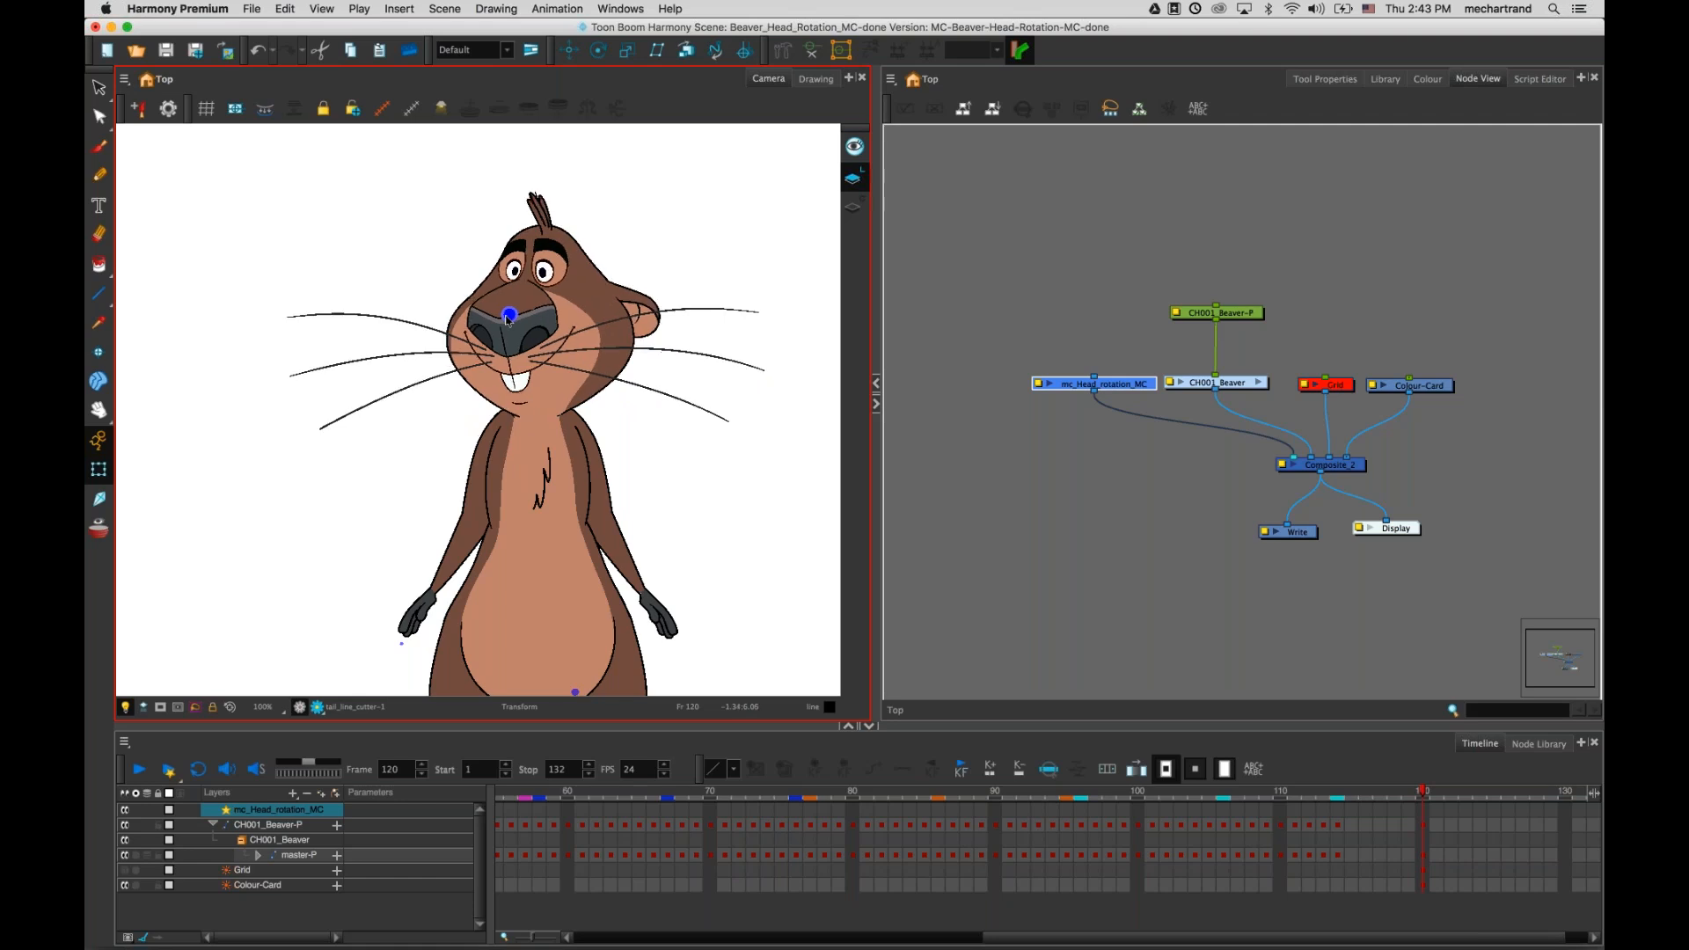
pyautogui.moveTo(490, 315); pyautogui.dragTo(484, 313)
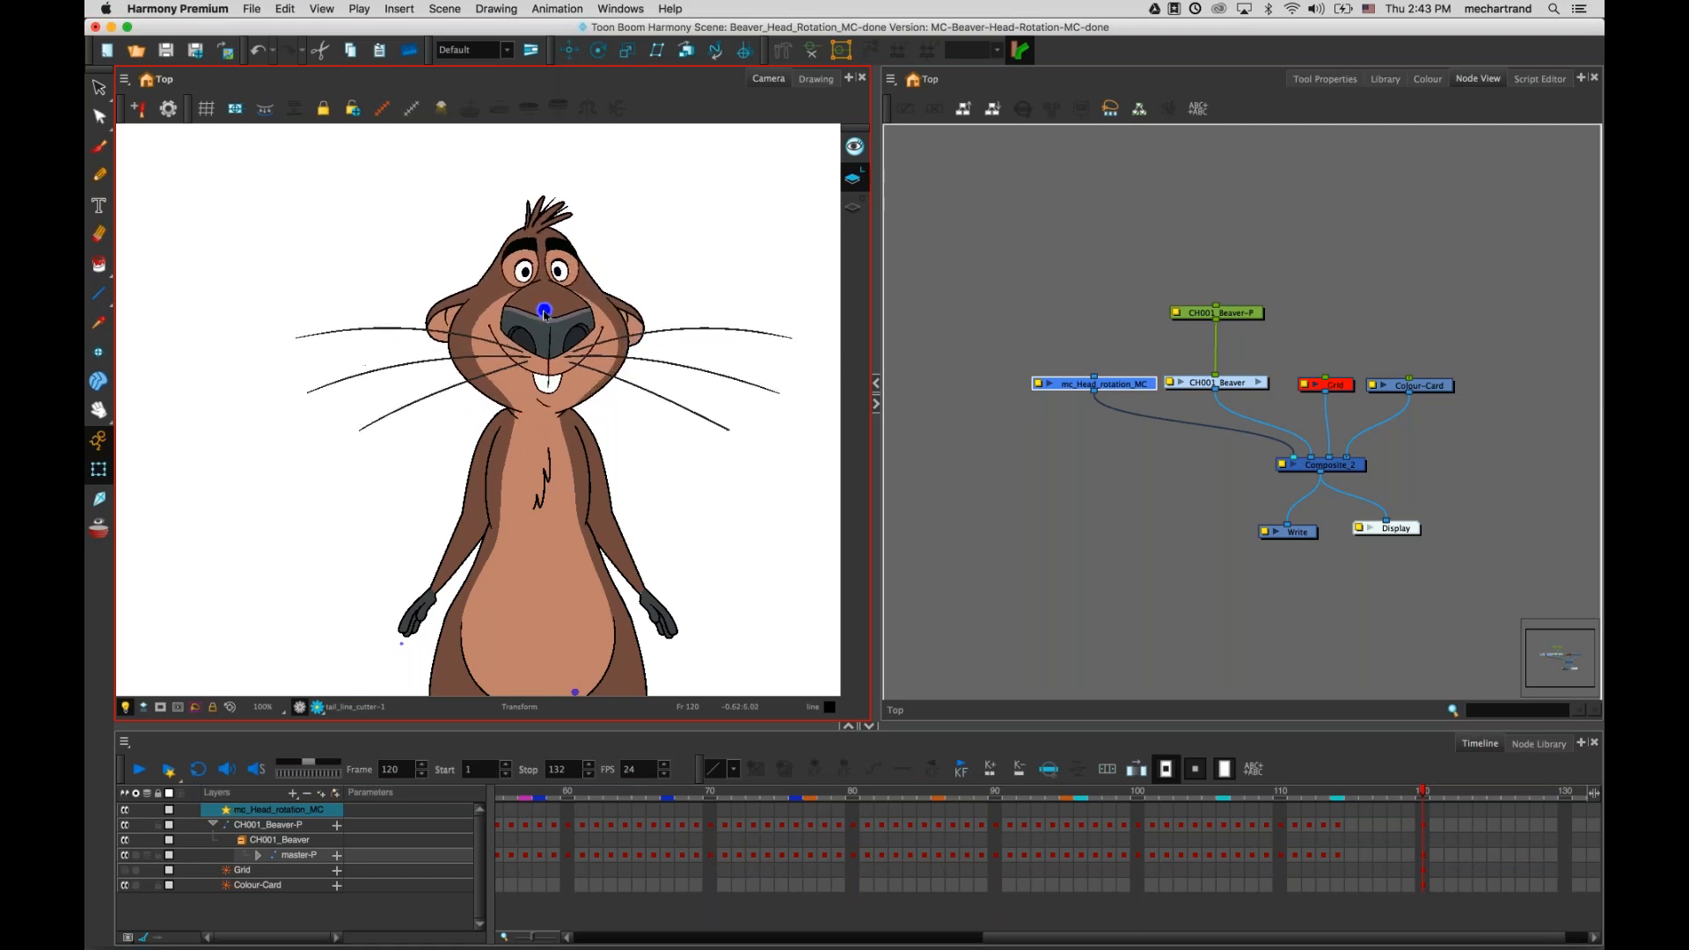
pyautogui.moveTo(542, 337); pyautogui.dragTo(525, 340)
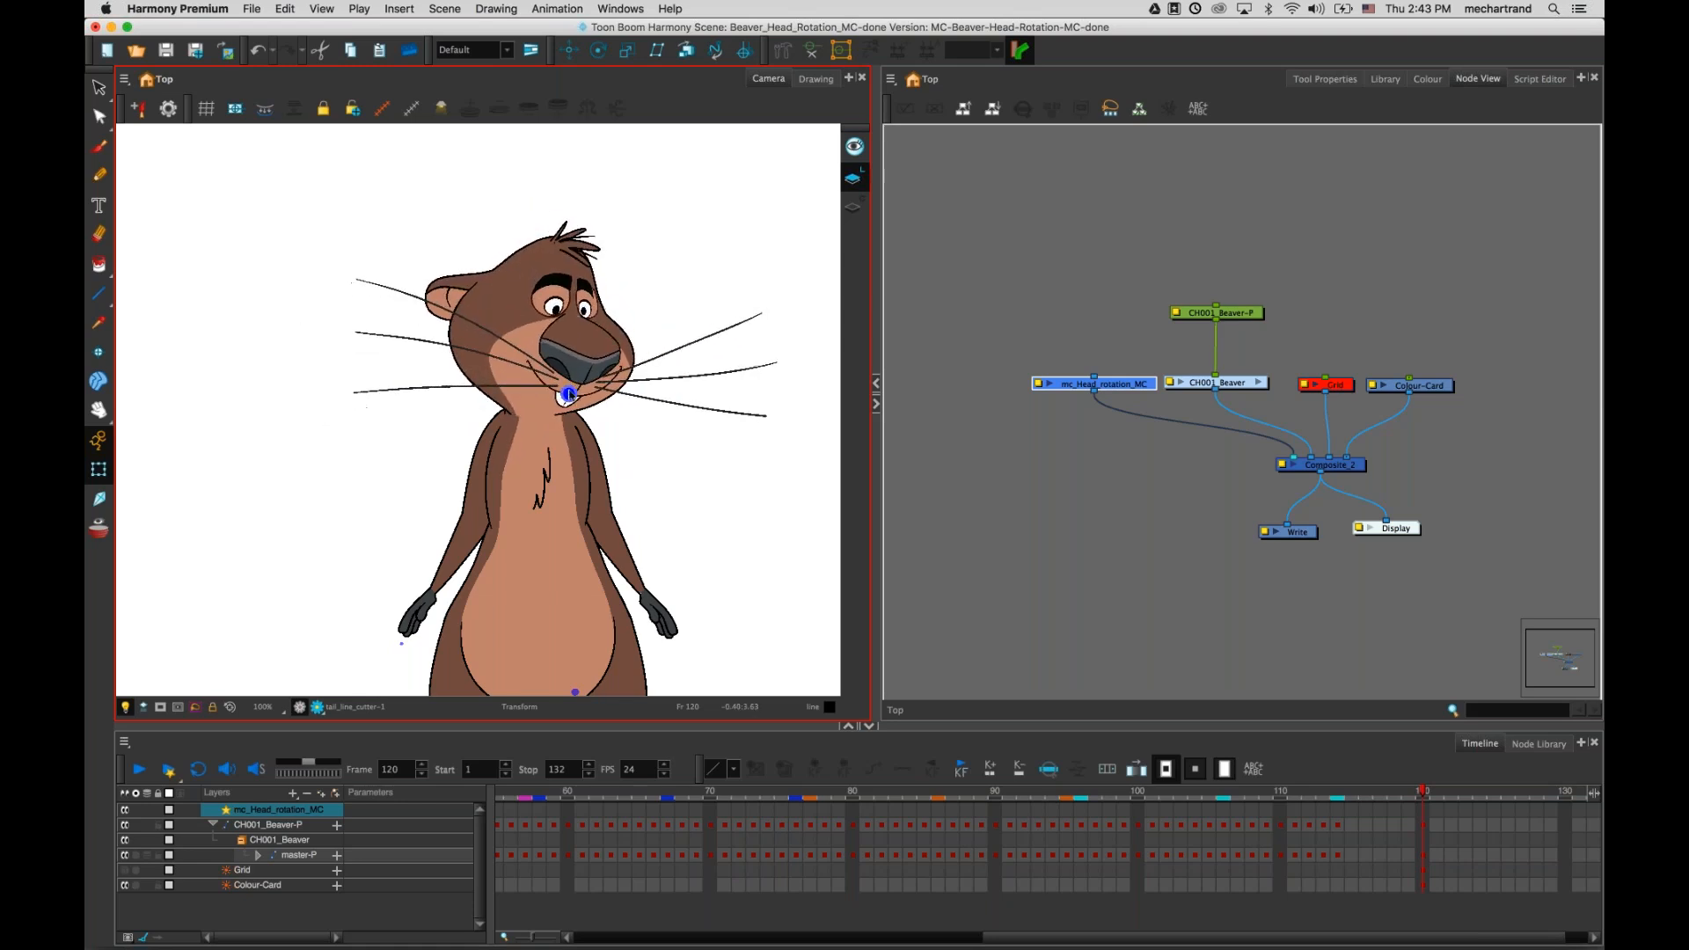
pyautogui.moveTo(573, 340); pyautogui.dragTo(564, 274)
pyautogui.click(1565, 794)
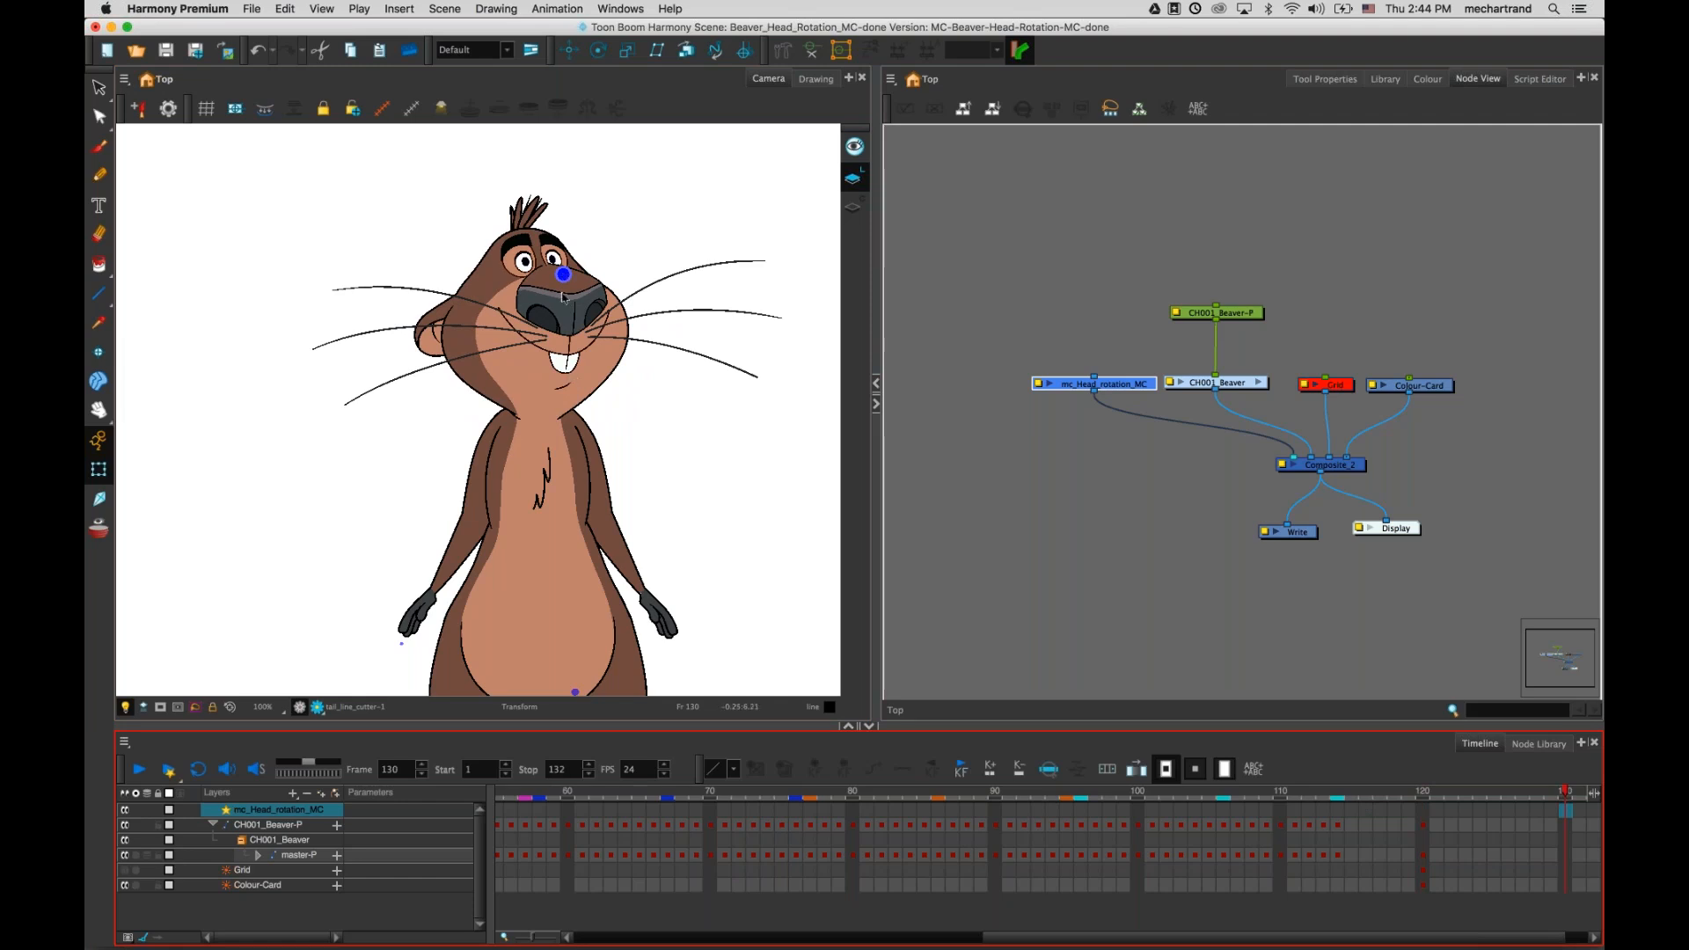
pyautogui.moveTo(565, 286); pyautogui.dragTo(504, 405)
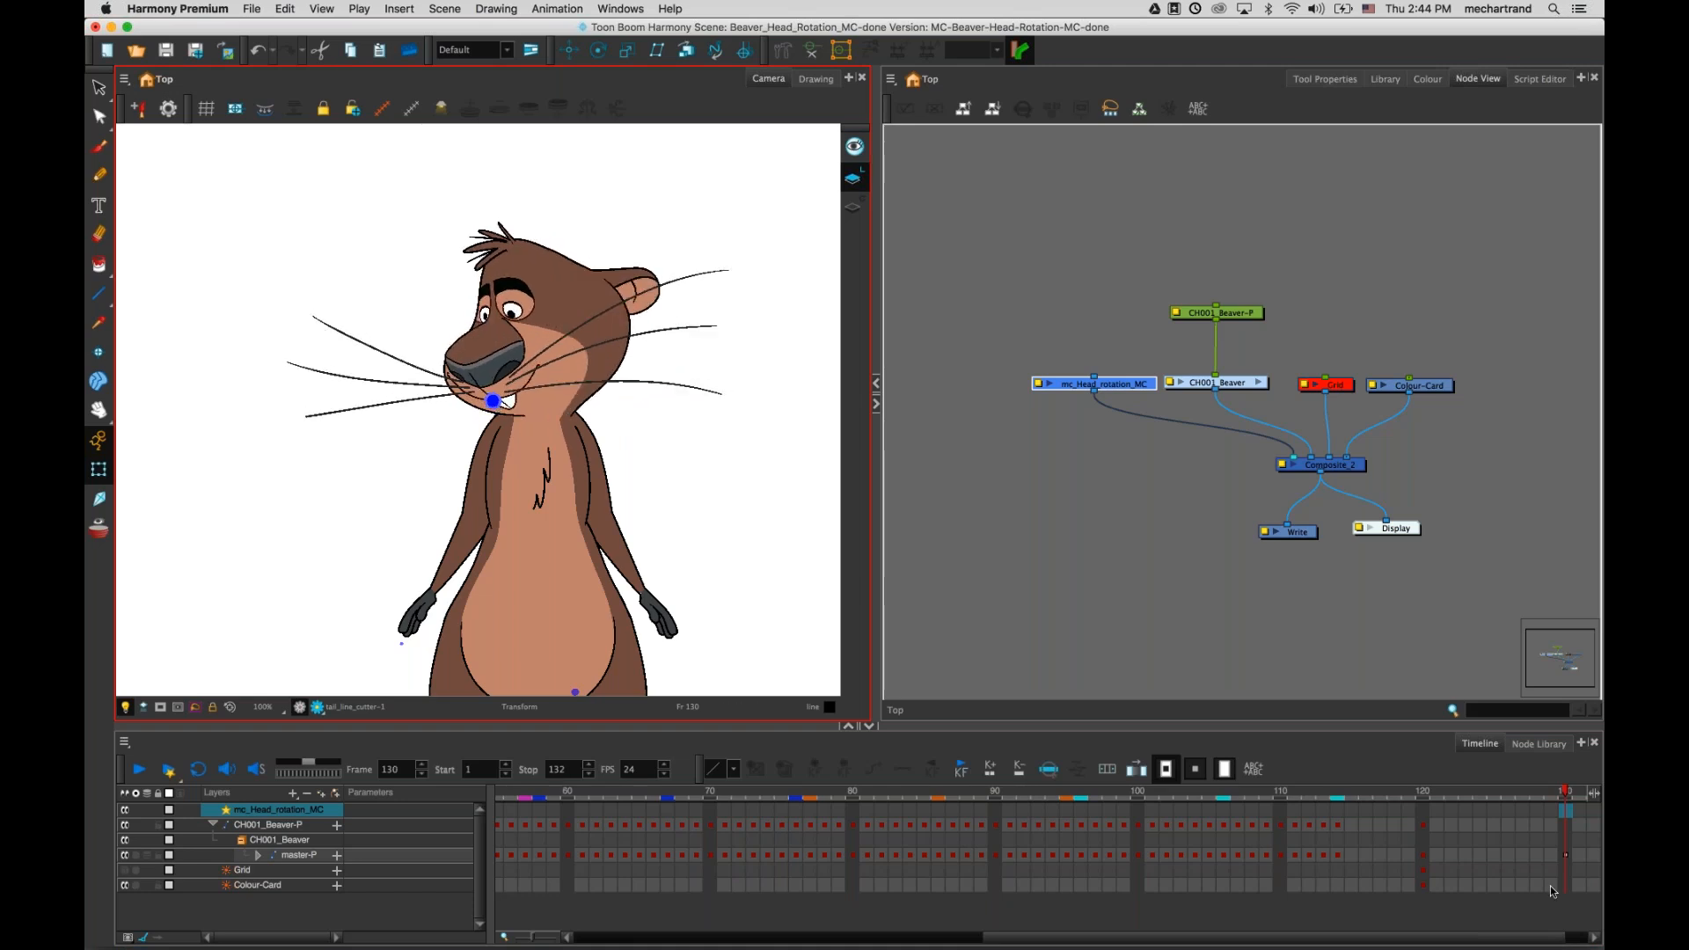
# - Collapse the CH001_Beaver-P layer, make its keyframes interpolate between frames 120 and 130, and preview the motion
pyautogui.moveTo(1576, 822); pyautogui.dragTo(1571, 887)
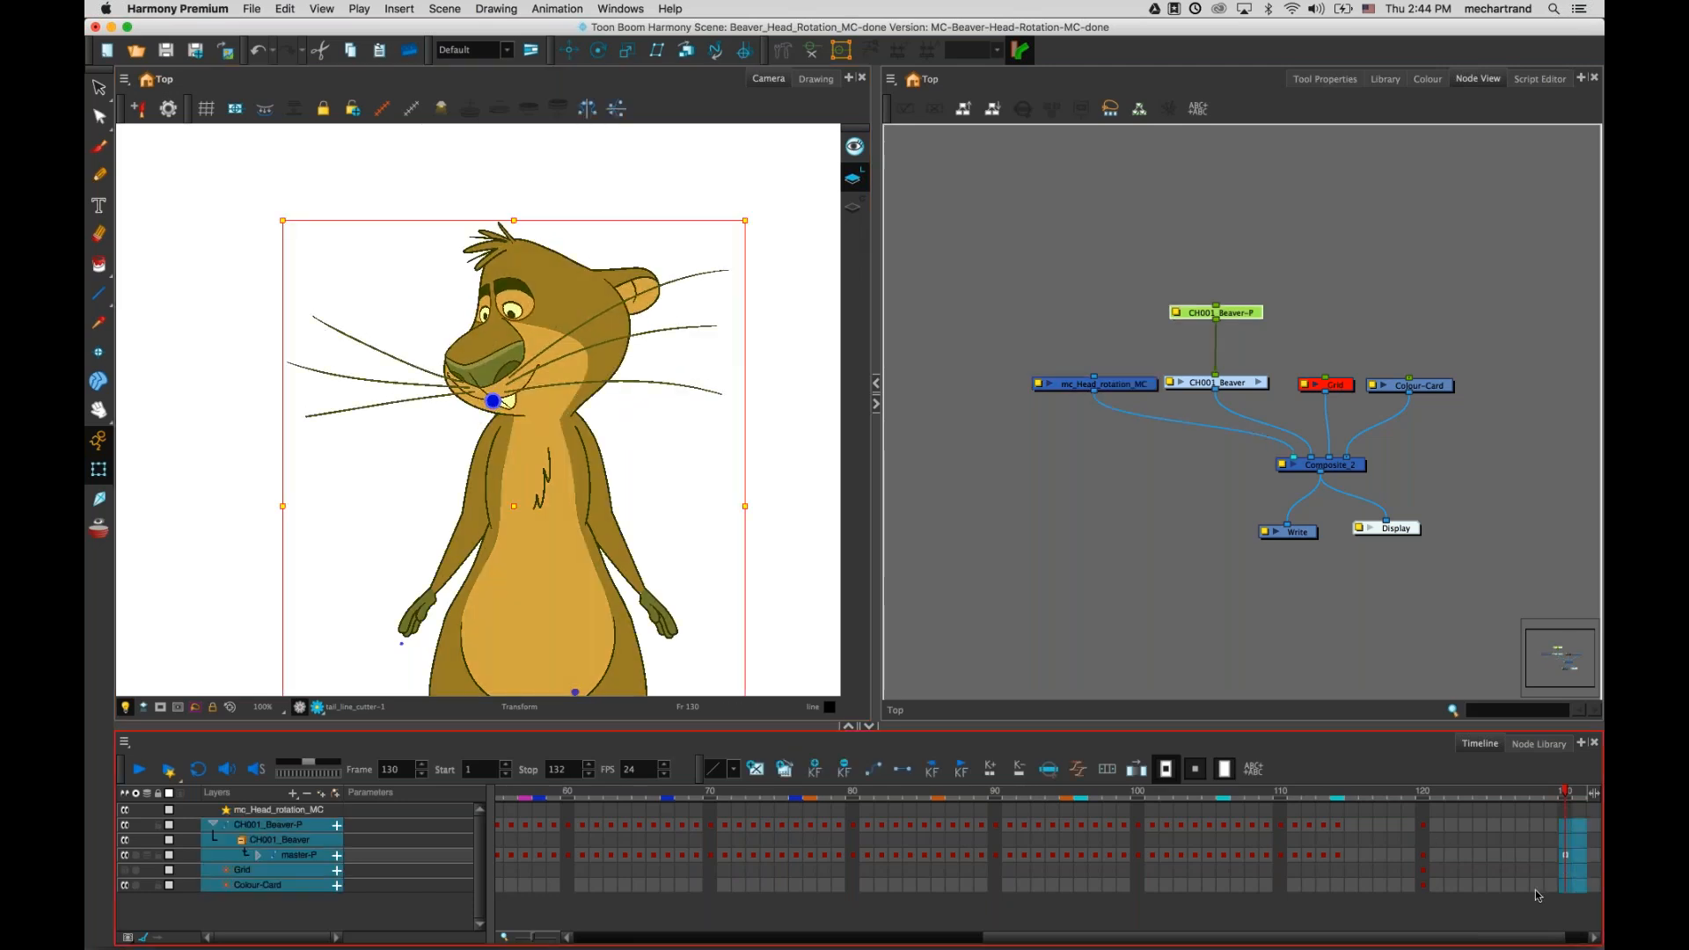
pyautogui.click(213, 824)
pyautogui.click(1571, 827)
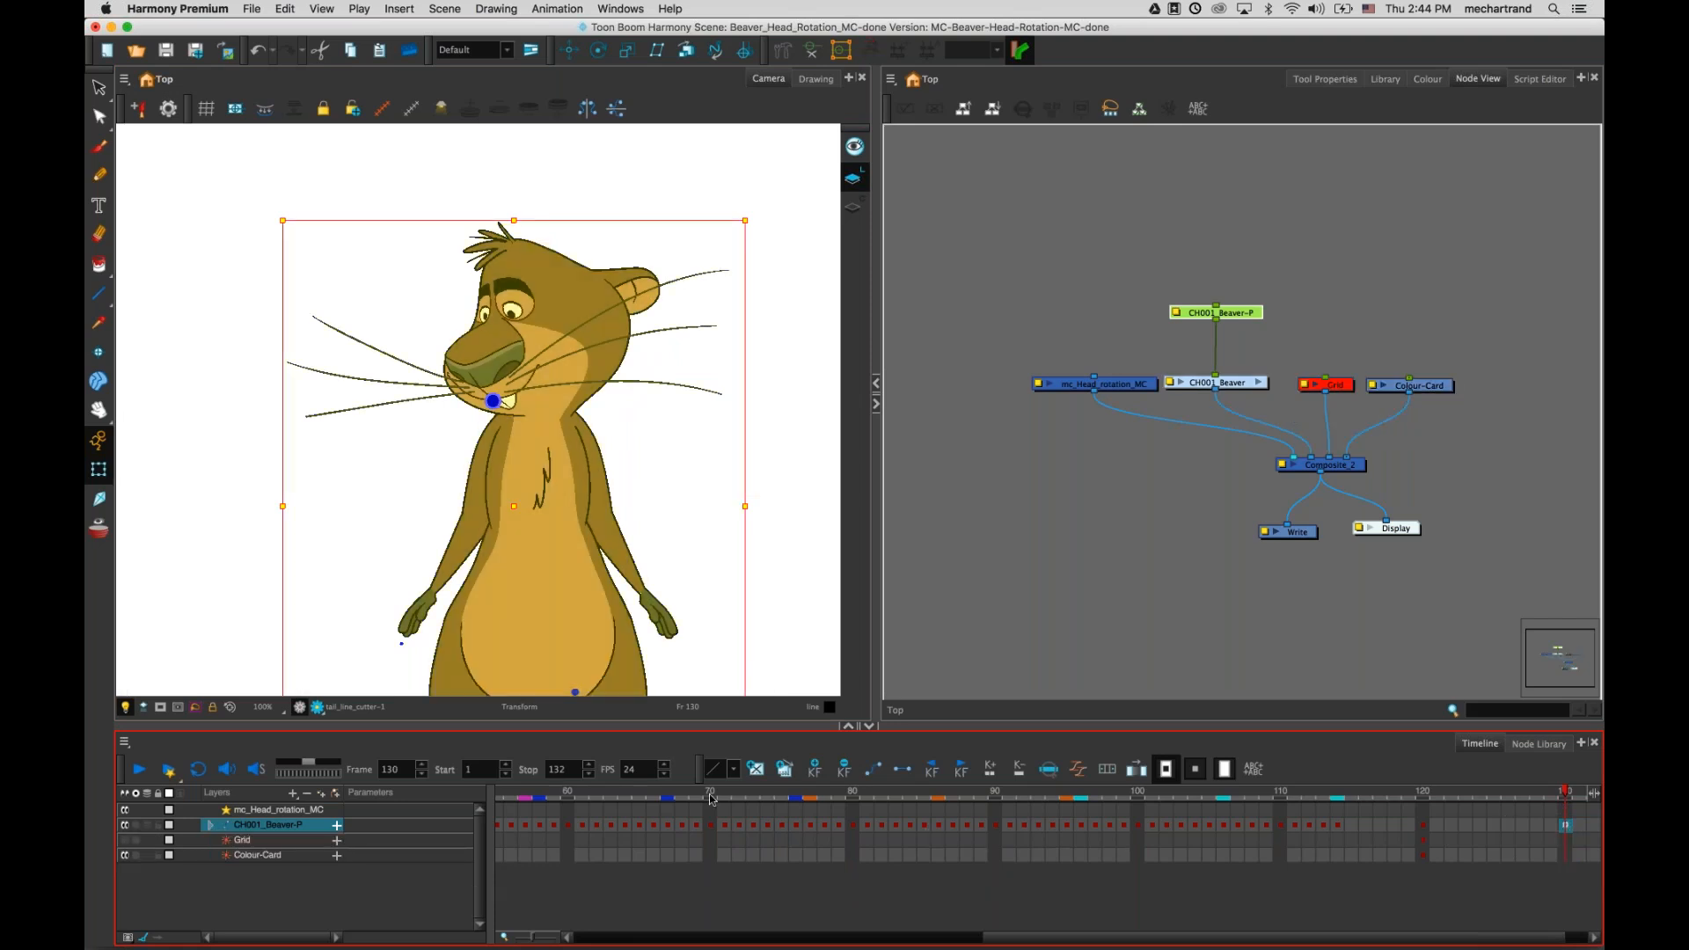
pyautogui.click(873, 774)
pyautogui.click(1425, 827)
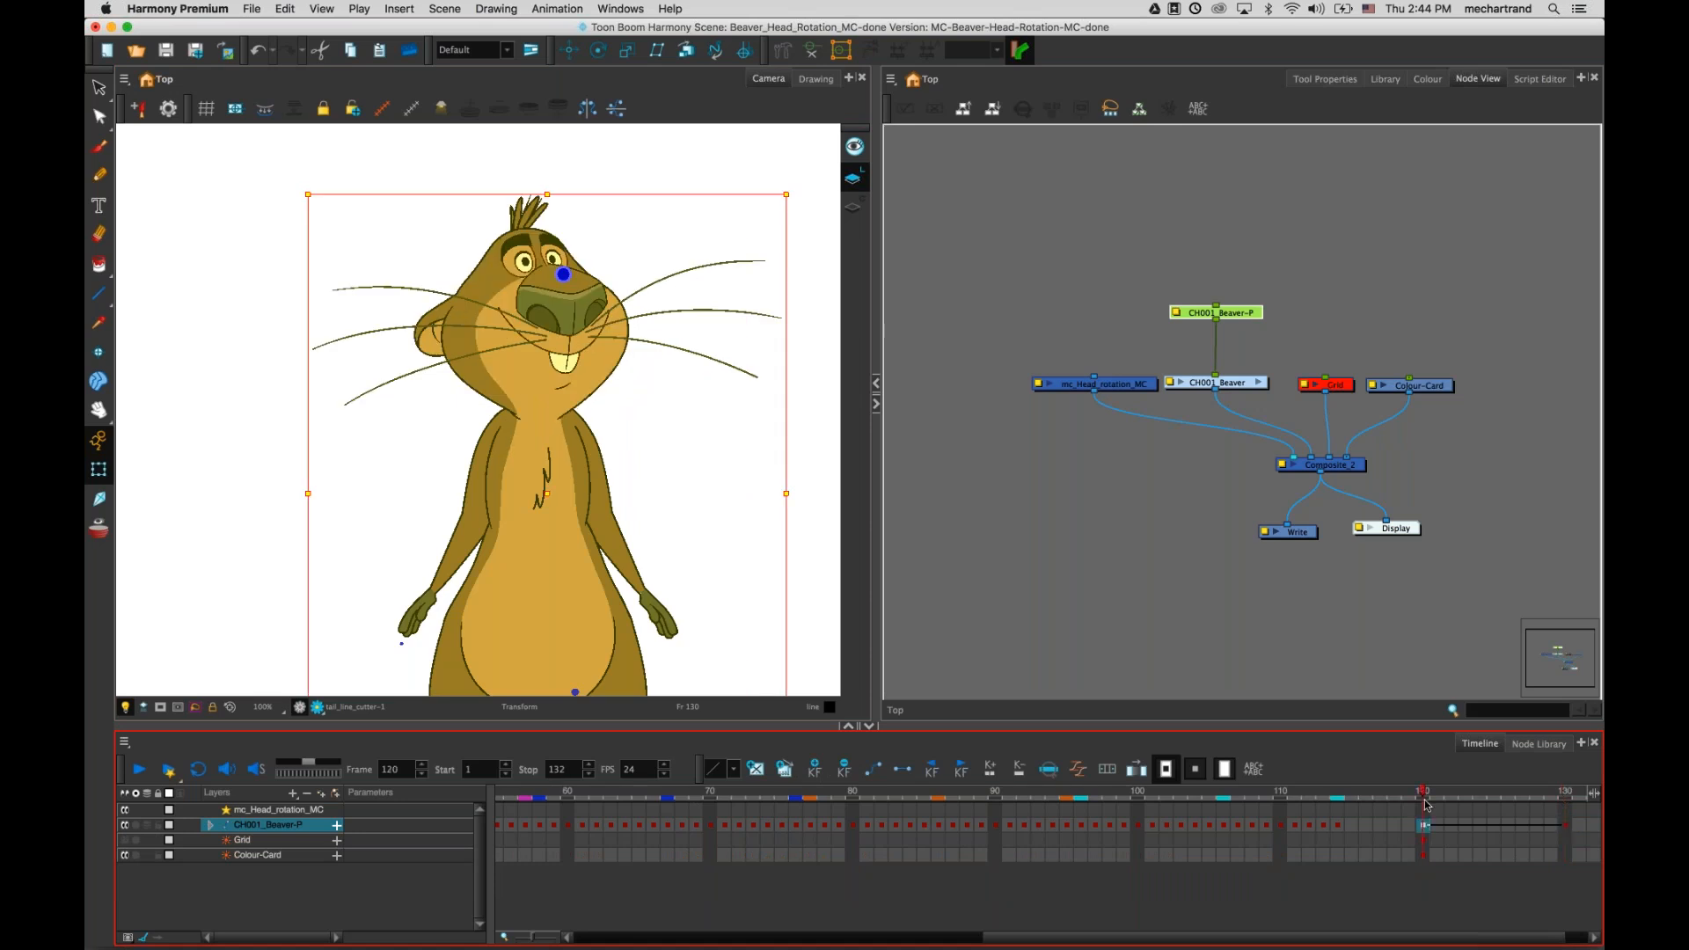
pyautogui.click(1444, 796)
pyautogui.moveTo(1444, 795); pyautogui.dragTo(1565, 816)
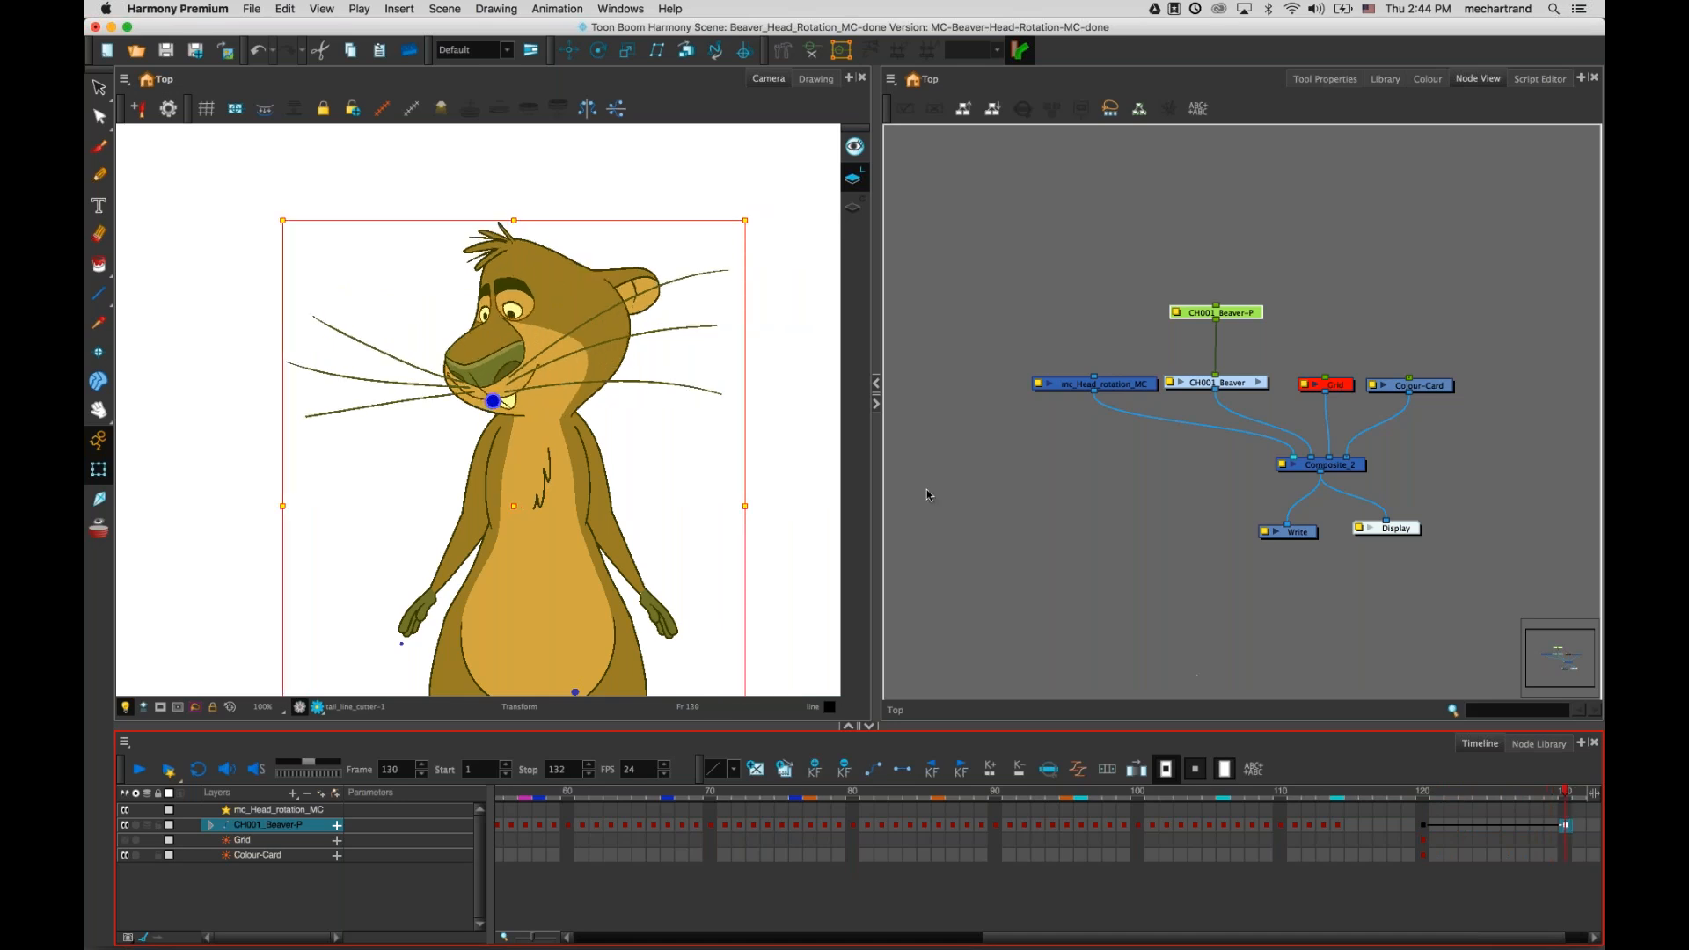
pyautogui.click(818, 316)
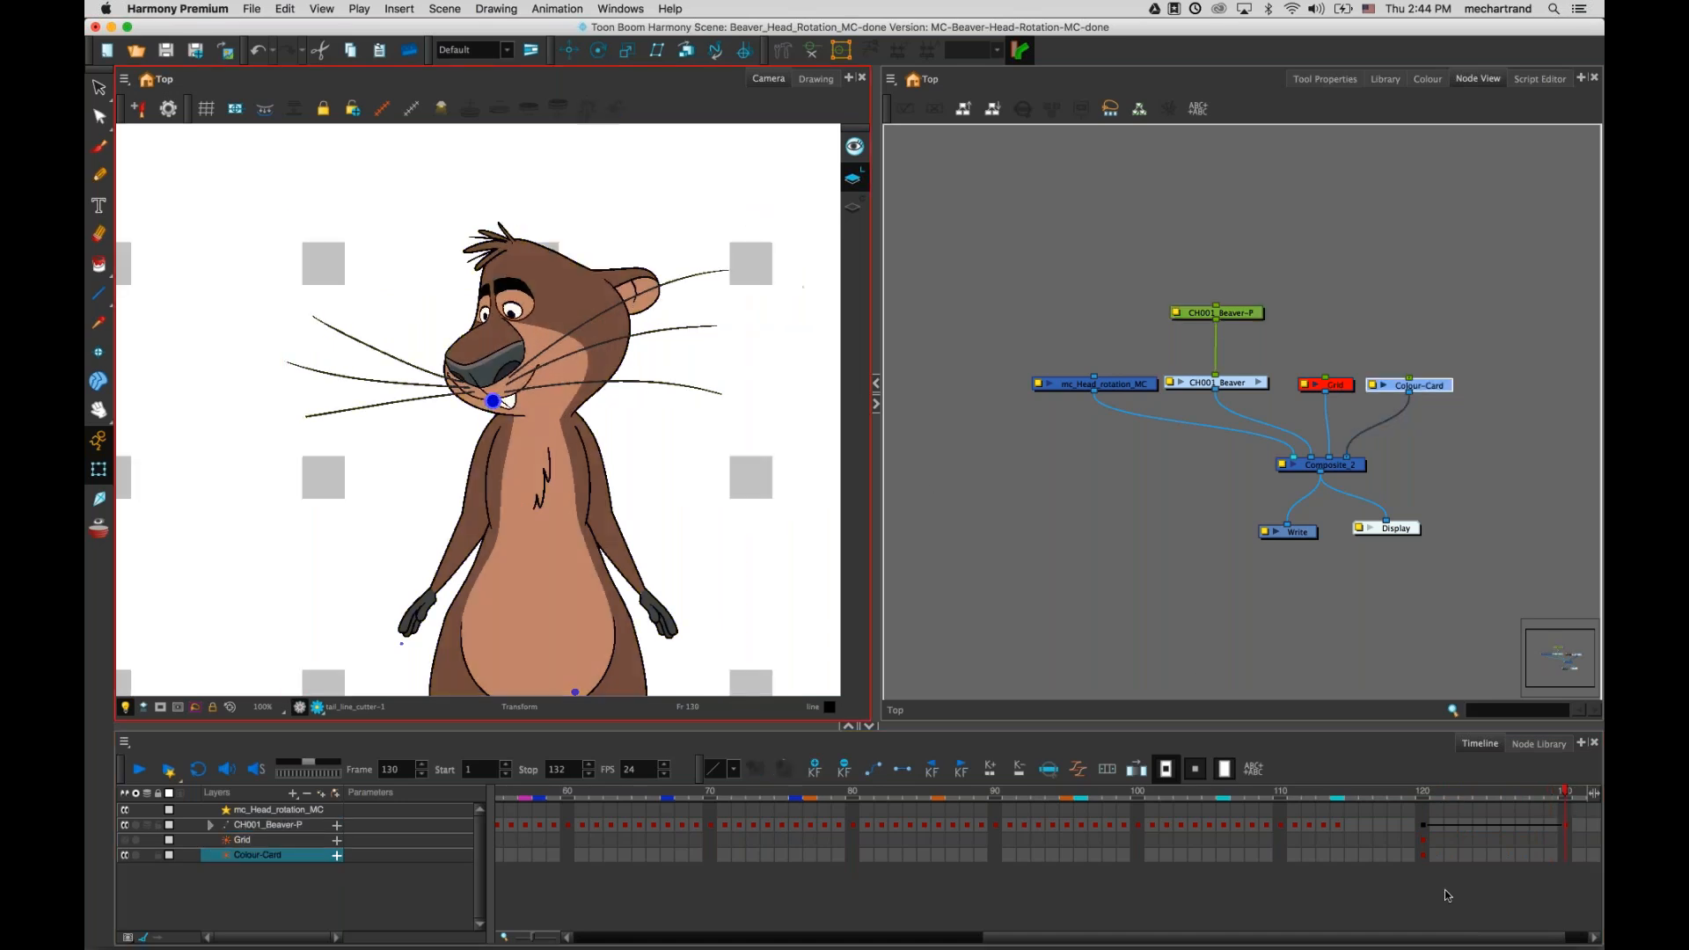
# - Fix the collapsed in-between by posing the head facing front at frame 125 and slightly left at frame 126
pyautogui.click(1425, 796)
pyautogui.moveTo(1425, 797); pyautogui.dragTo(1564, 795)
pyautogui.moveTo(1565, 795); pyautogui.dragTo(1493, 802)
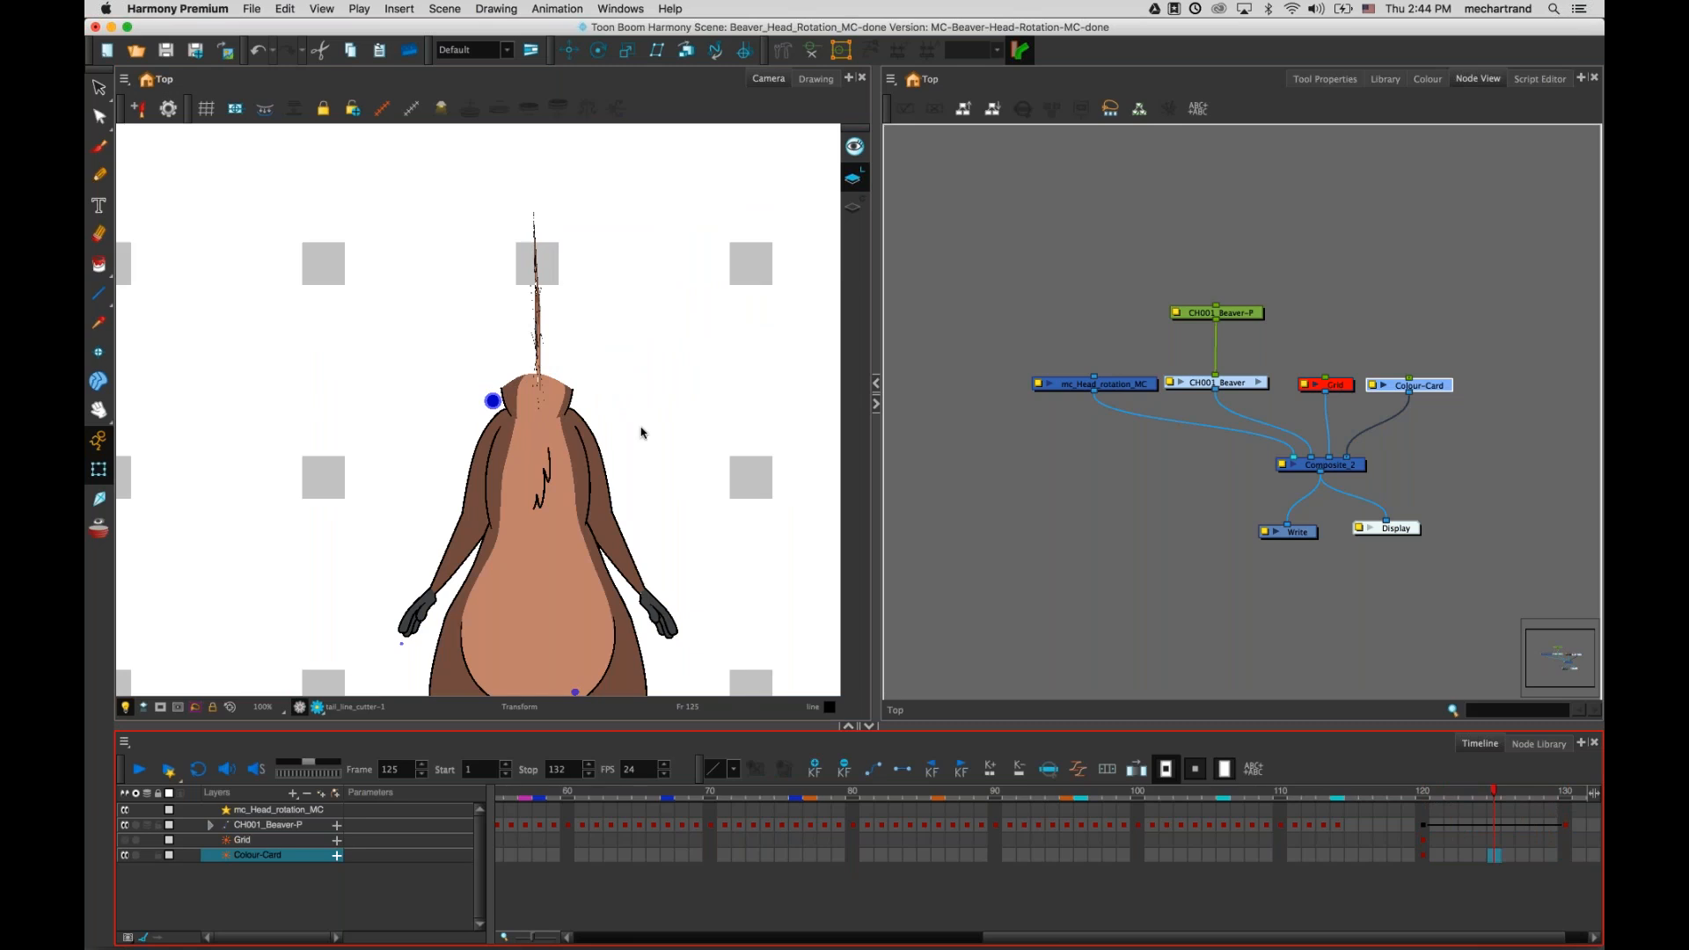
pyautogui.moveTo(495, 399); pyautogui.dragTo(543, 326)
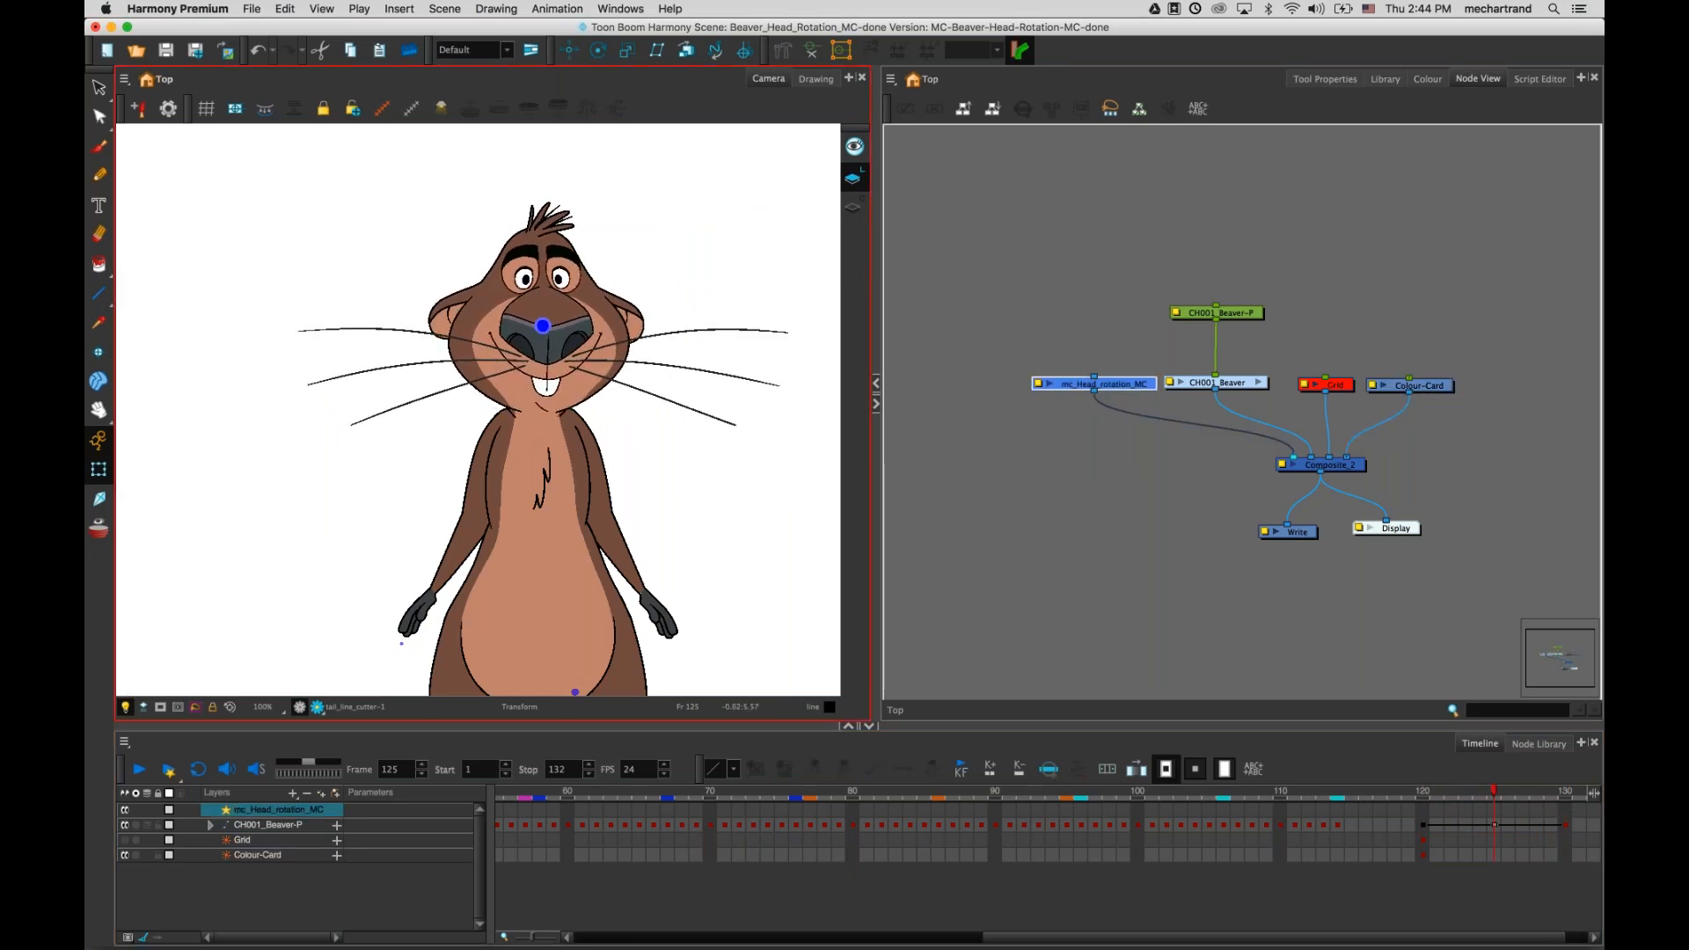
pyautogui.click(1507, 797)
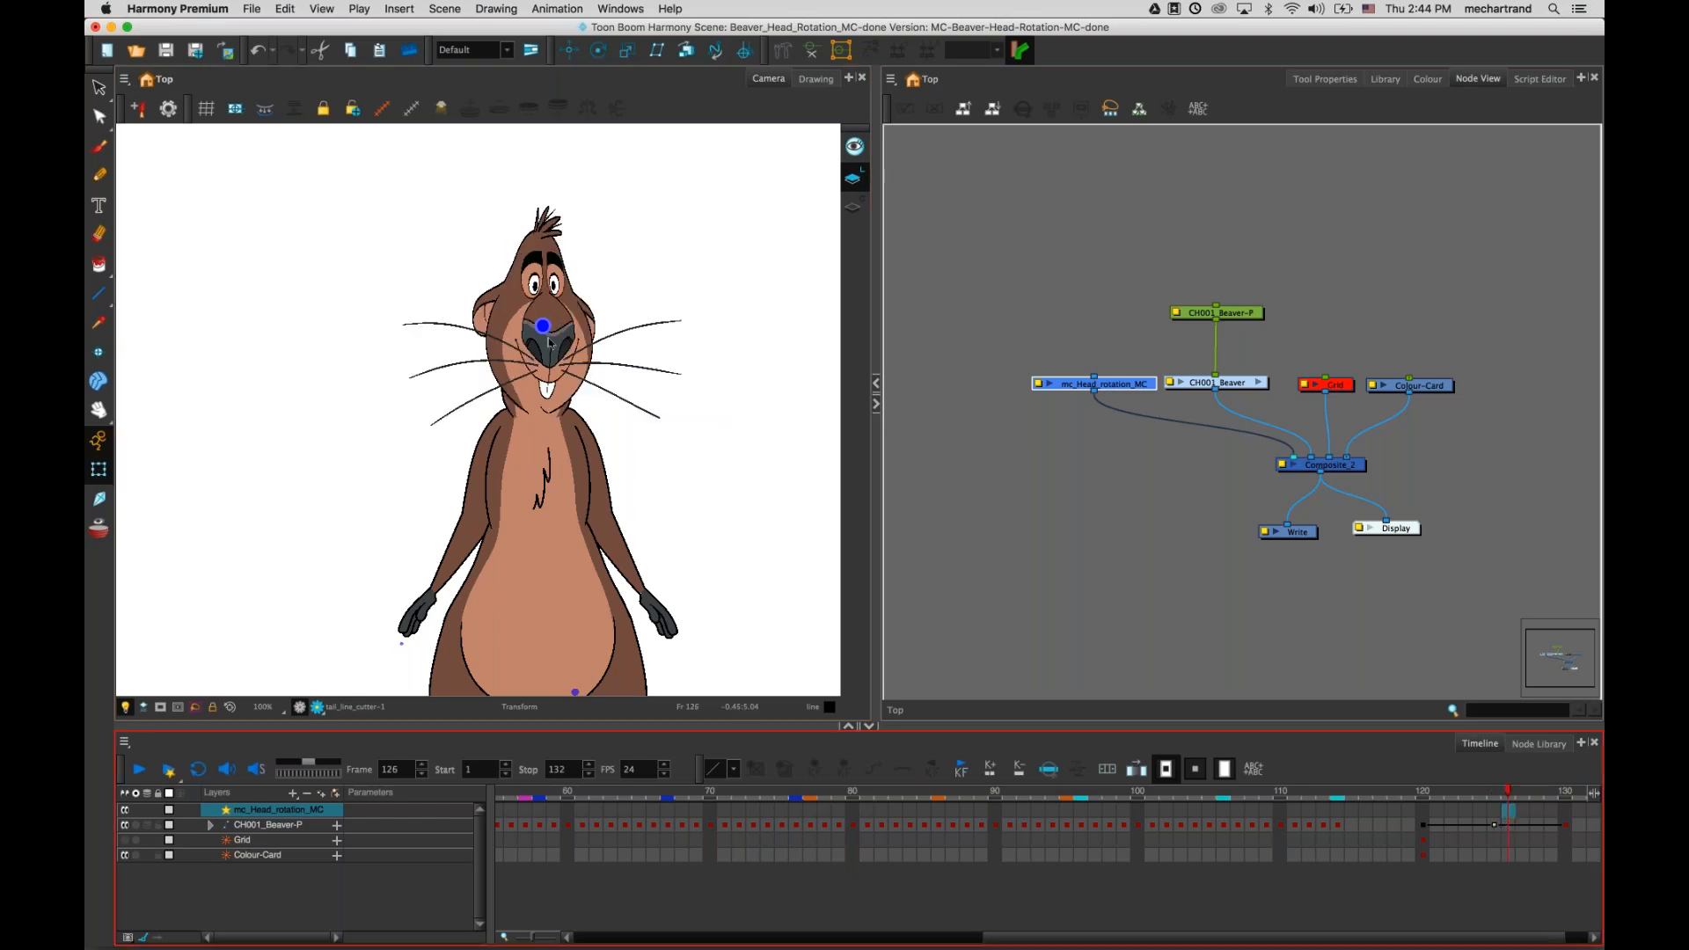
pyautogui.moveTo(544, 325); pyautogui.dragTo(528, 310)
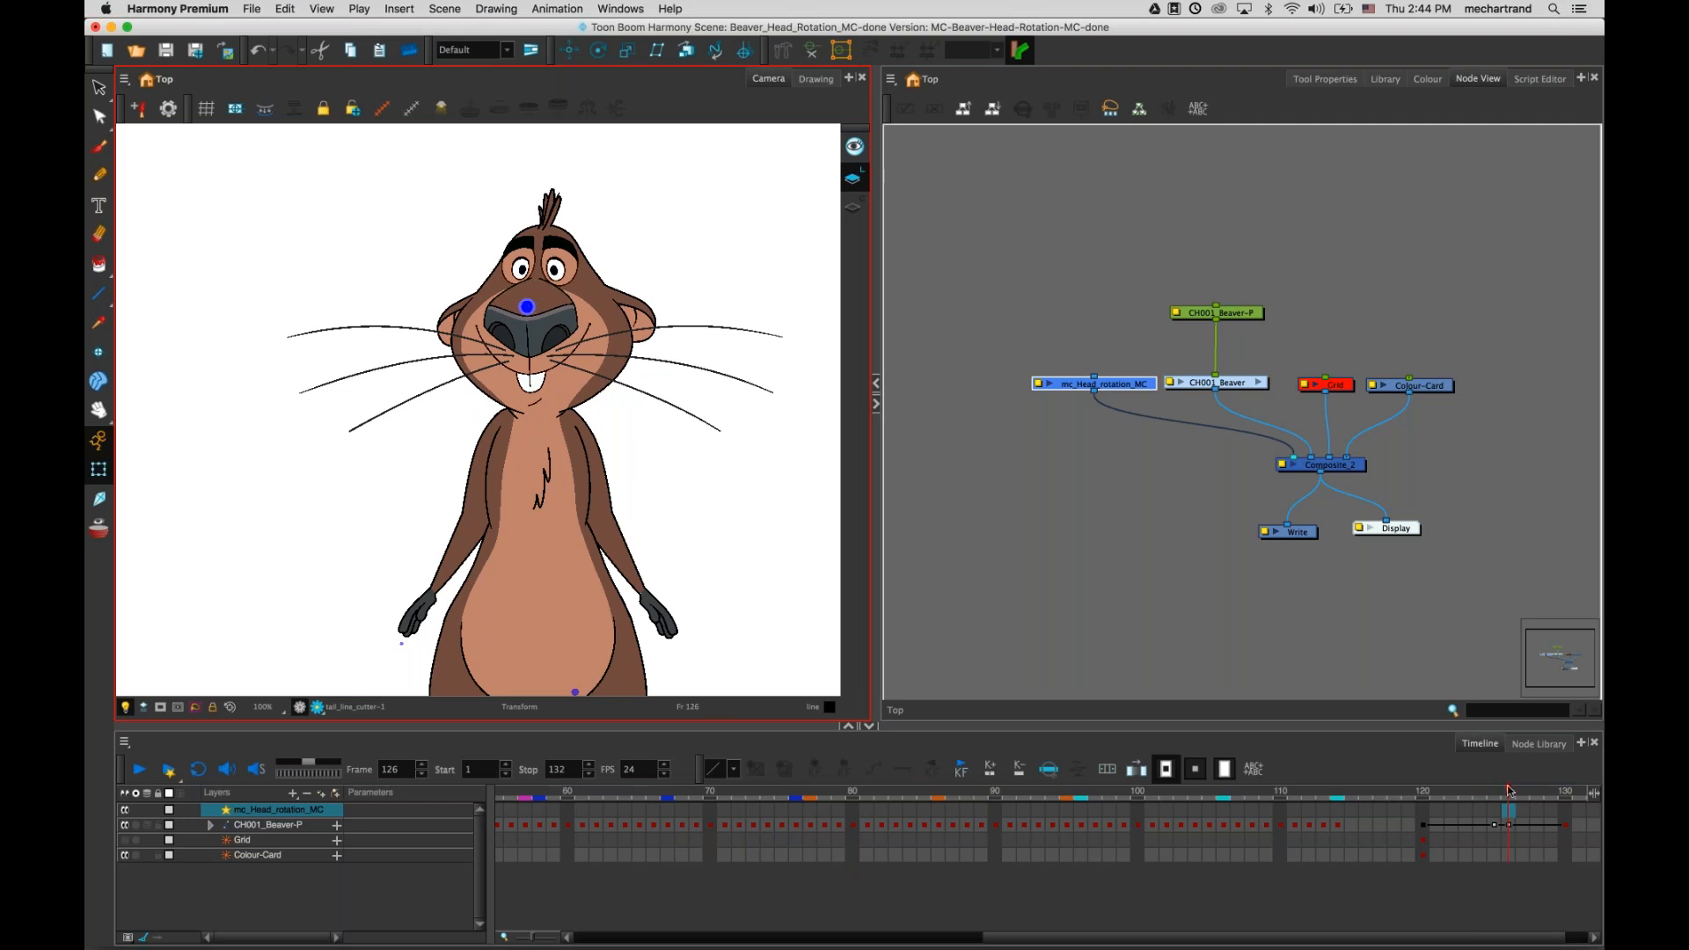
# - Tilt the head further up with the controller at frames 125 and 126, and scrub through the corrected motion
pyautogui.click(1480, 792)
pyautogui.moveTo(1458, 793); pyautogui.dragTo(1499, 801)
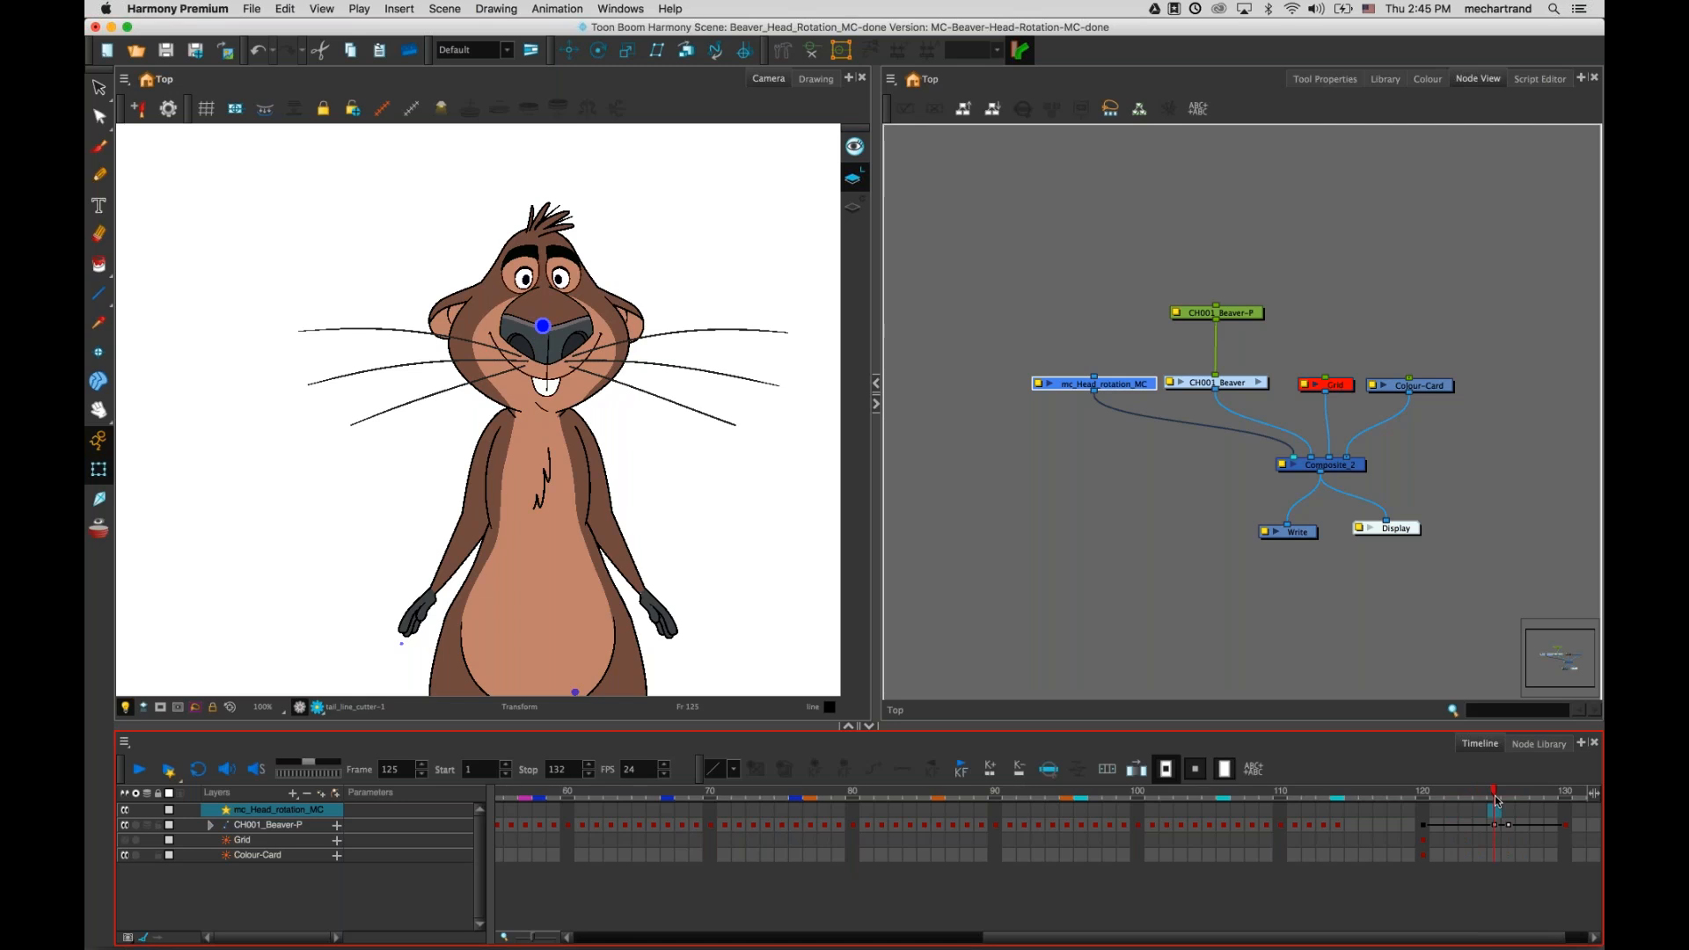
pyautogui.moveTo(545, 327); pyautogui.dragTo(545, 288)
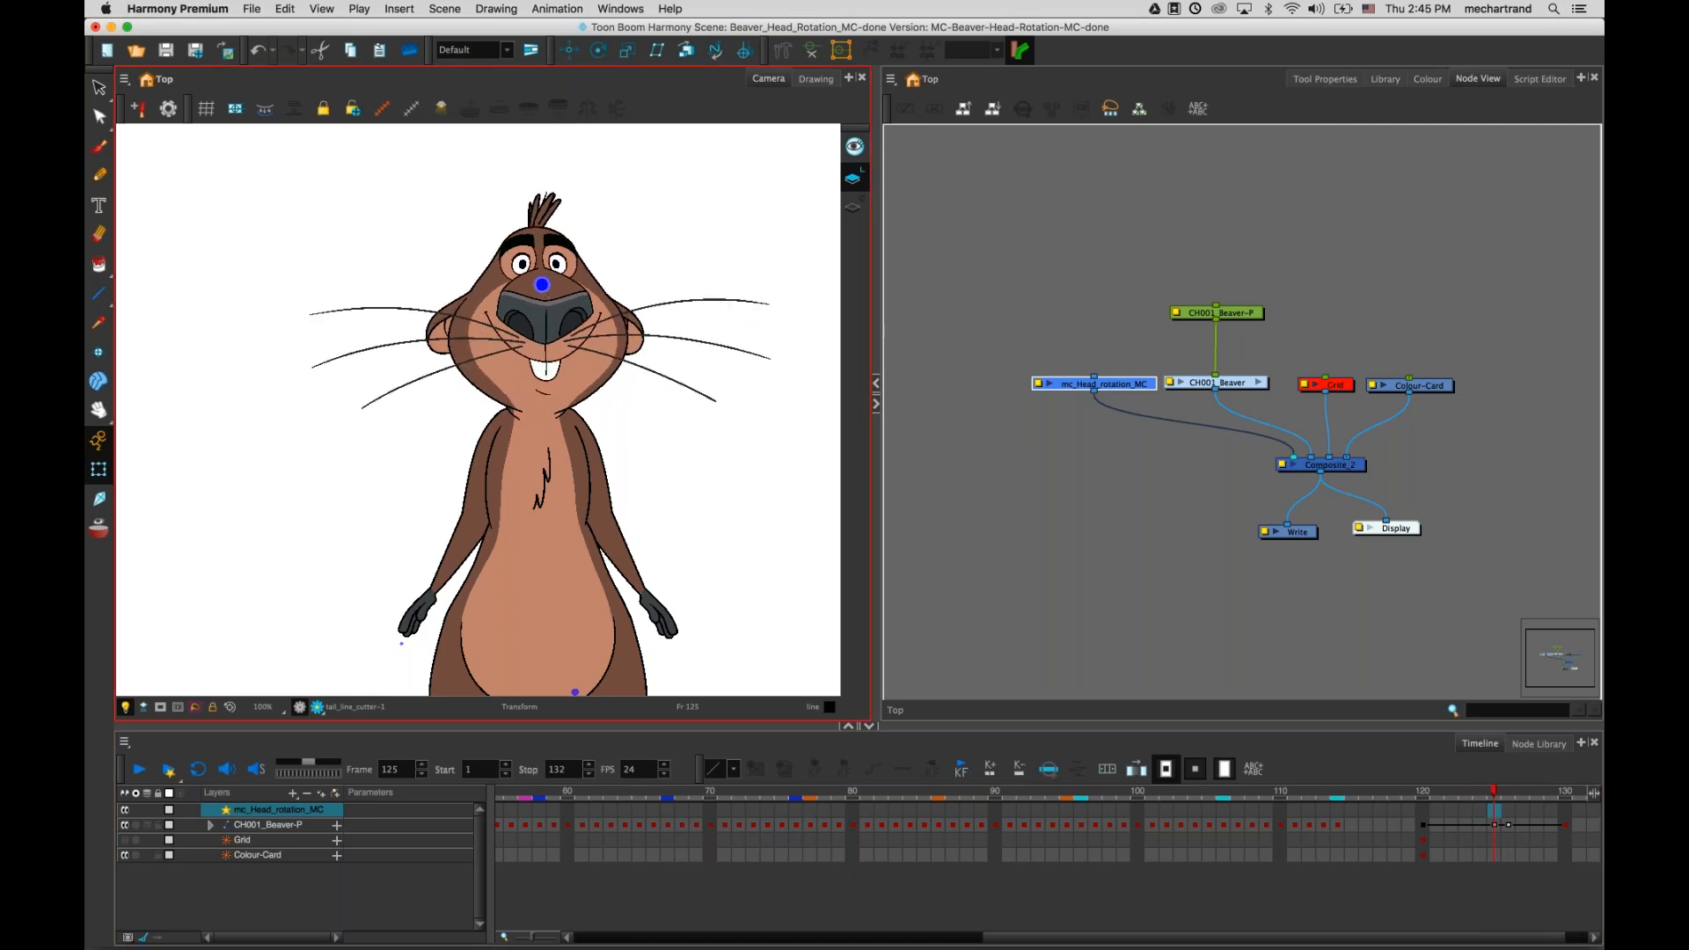
pyautogui.click(1511, 793)
pyautogui.click(526, 300)
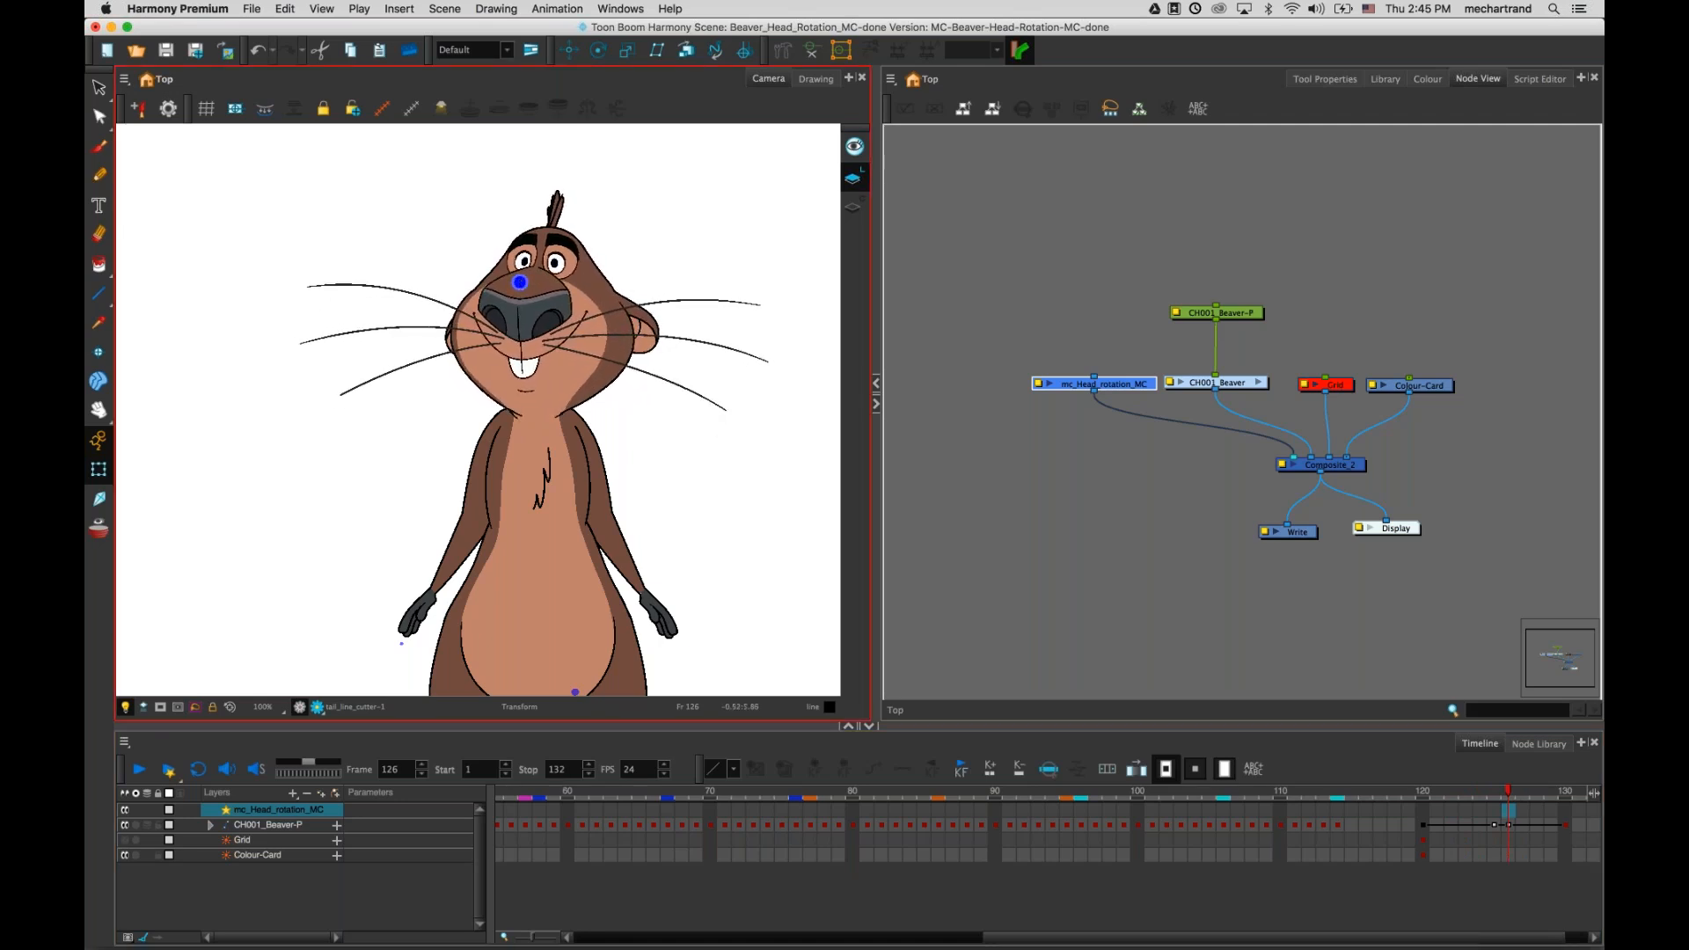
pyautogui.click(1501, 797)
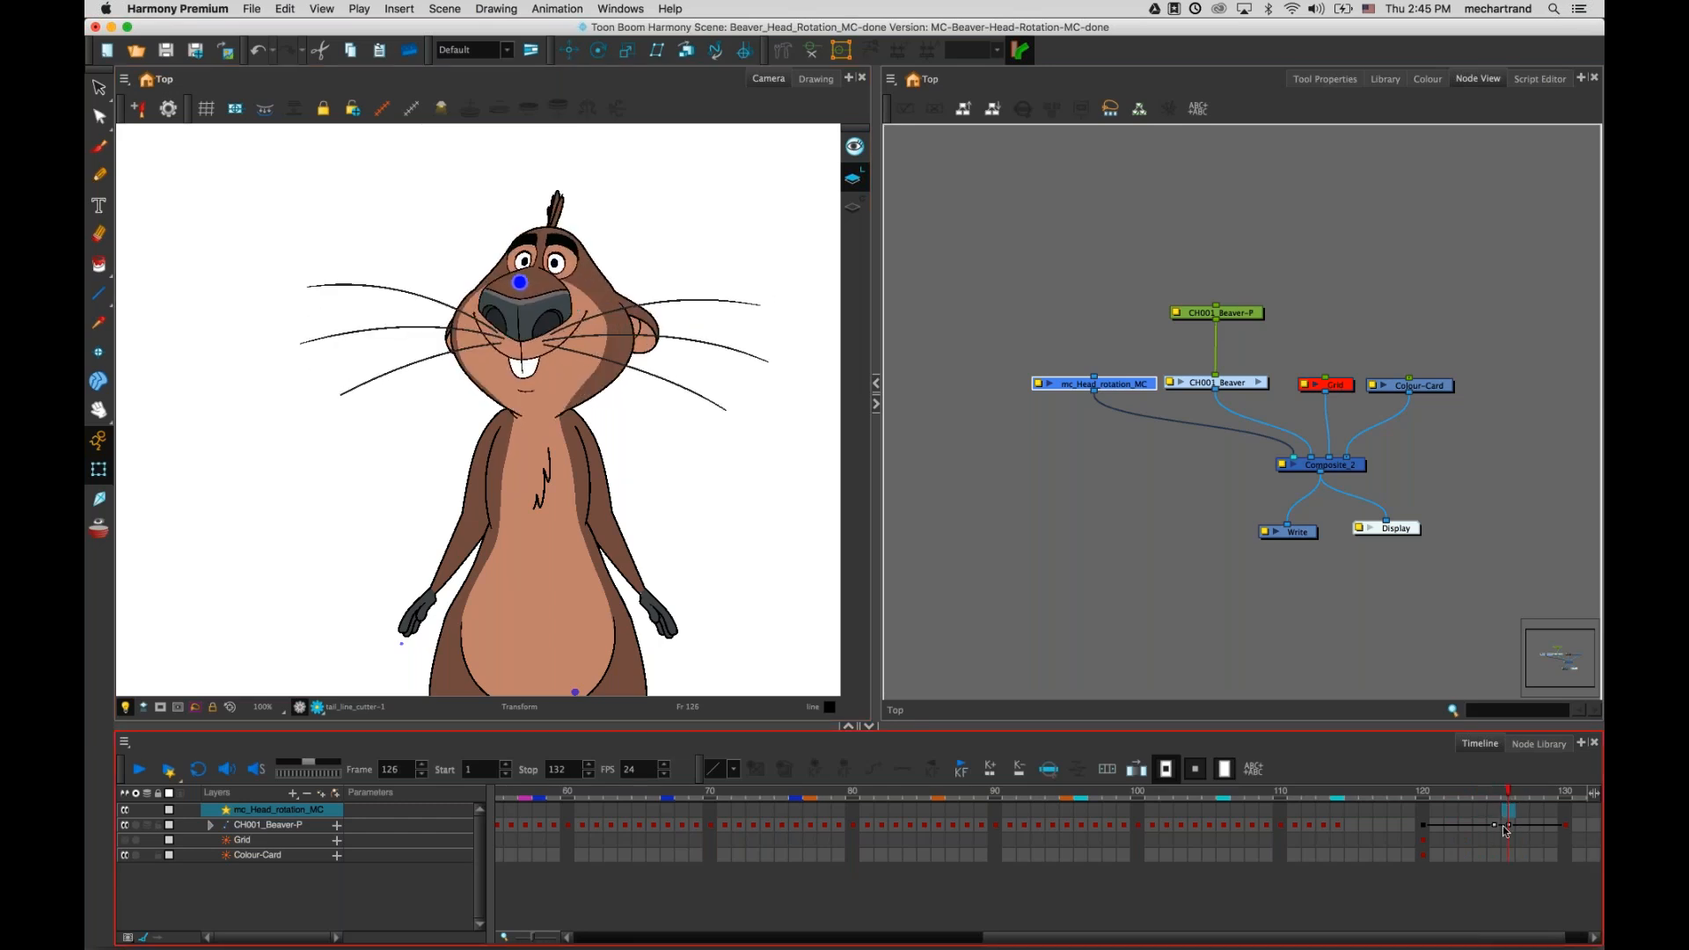
pyautogui.moveTo(1512, 790); pyautogui.dragTo(1557, 801)
pyautogui.click(1541, 804)
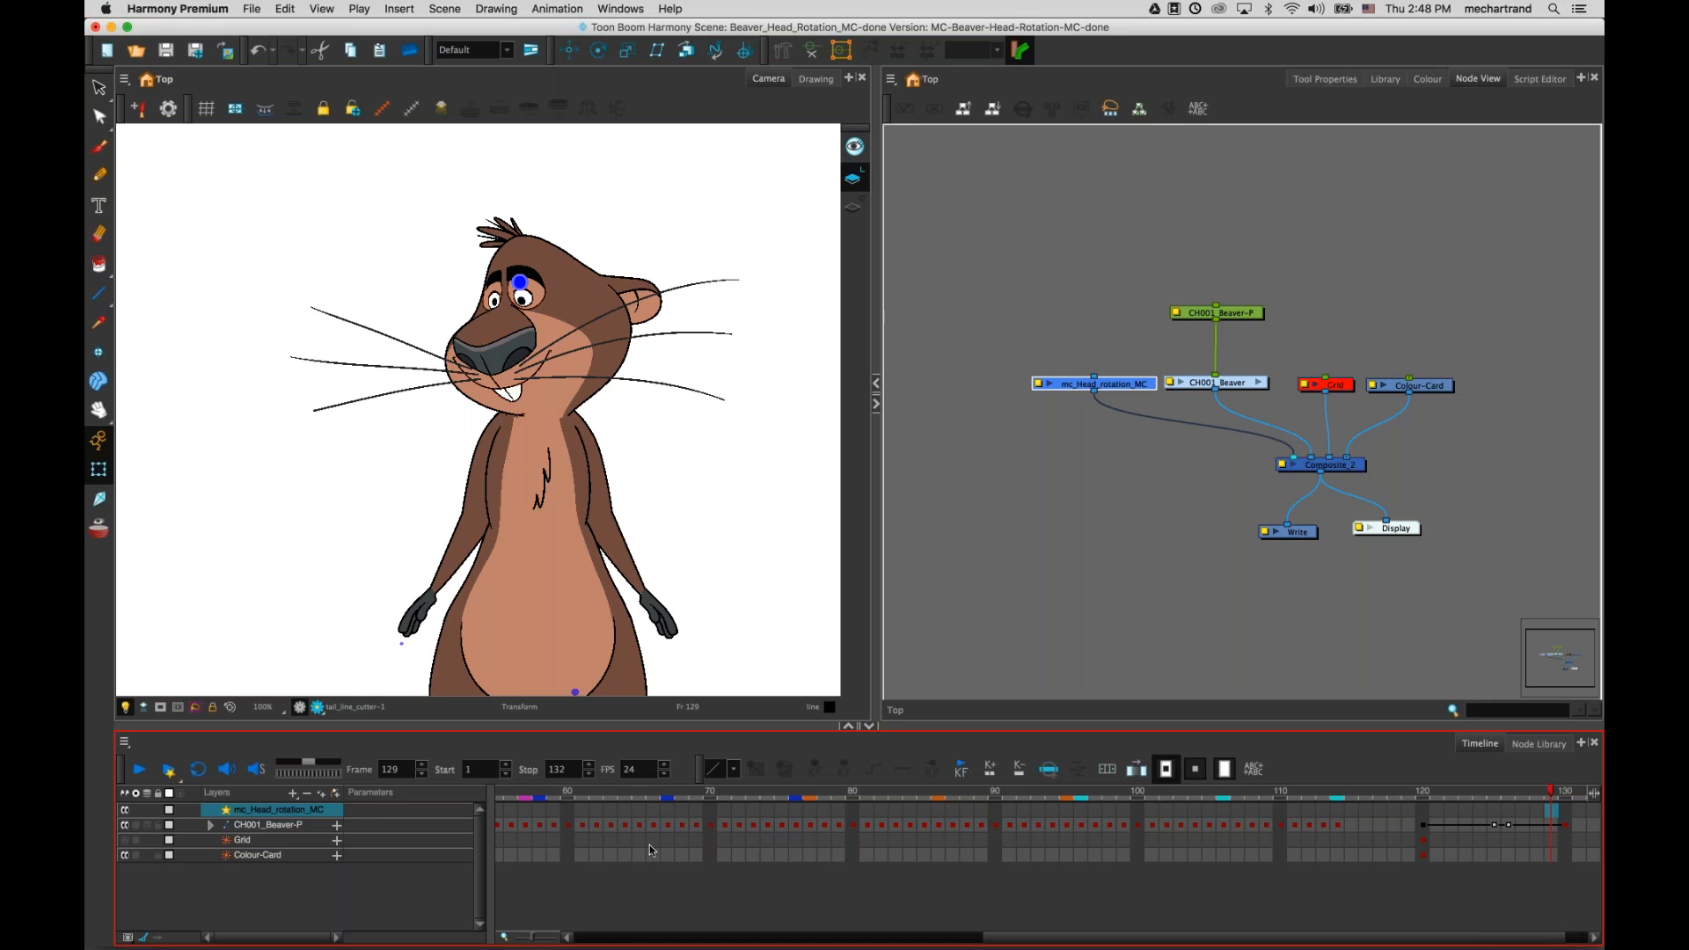
# - Try transforming the beaver's ear and its whole head directly at frame 6, undoing each change
pyautogui.click(518, 798)
pyautogui.moveTo(517, 793); pyautogui.dragTo(576, 733)
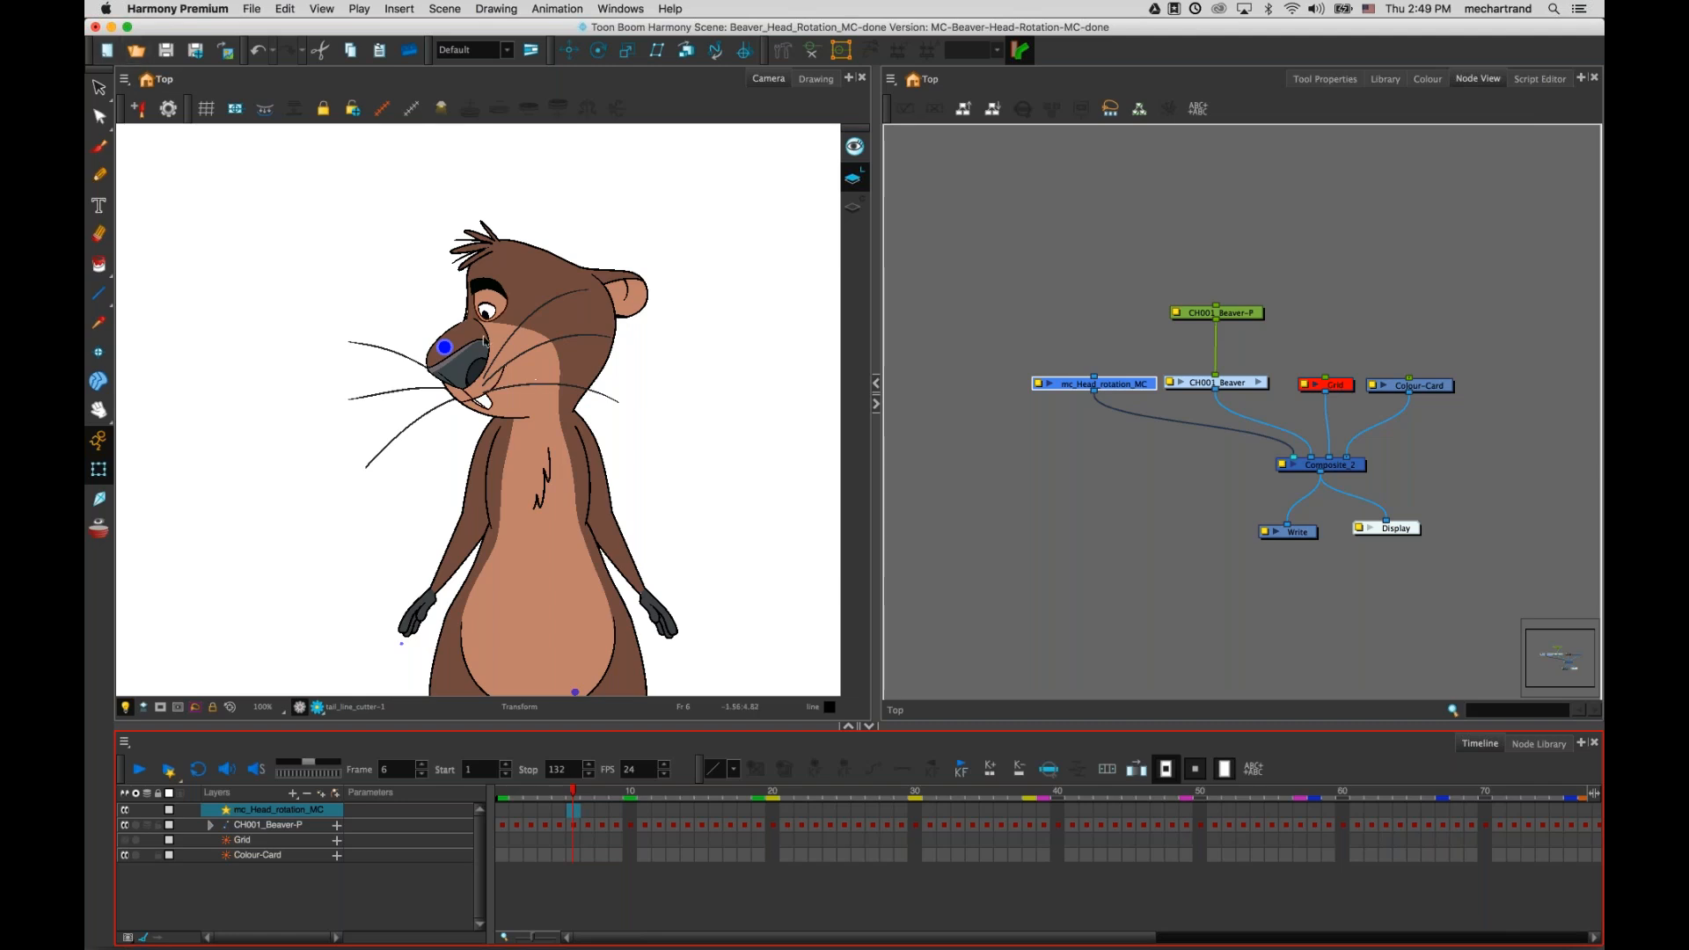
pyautogui.click(613, 282)
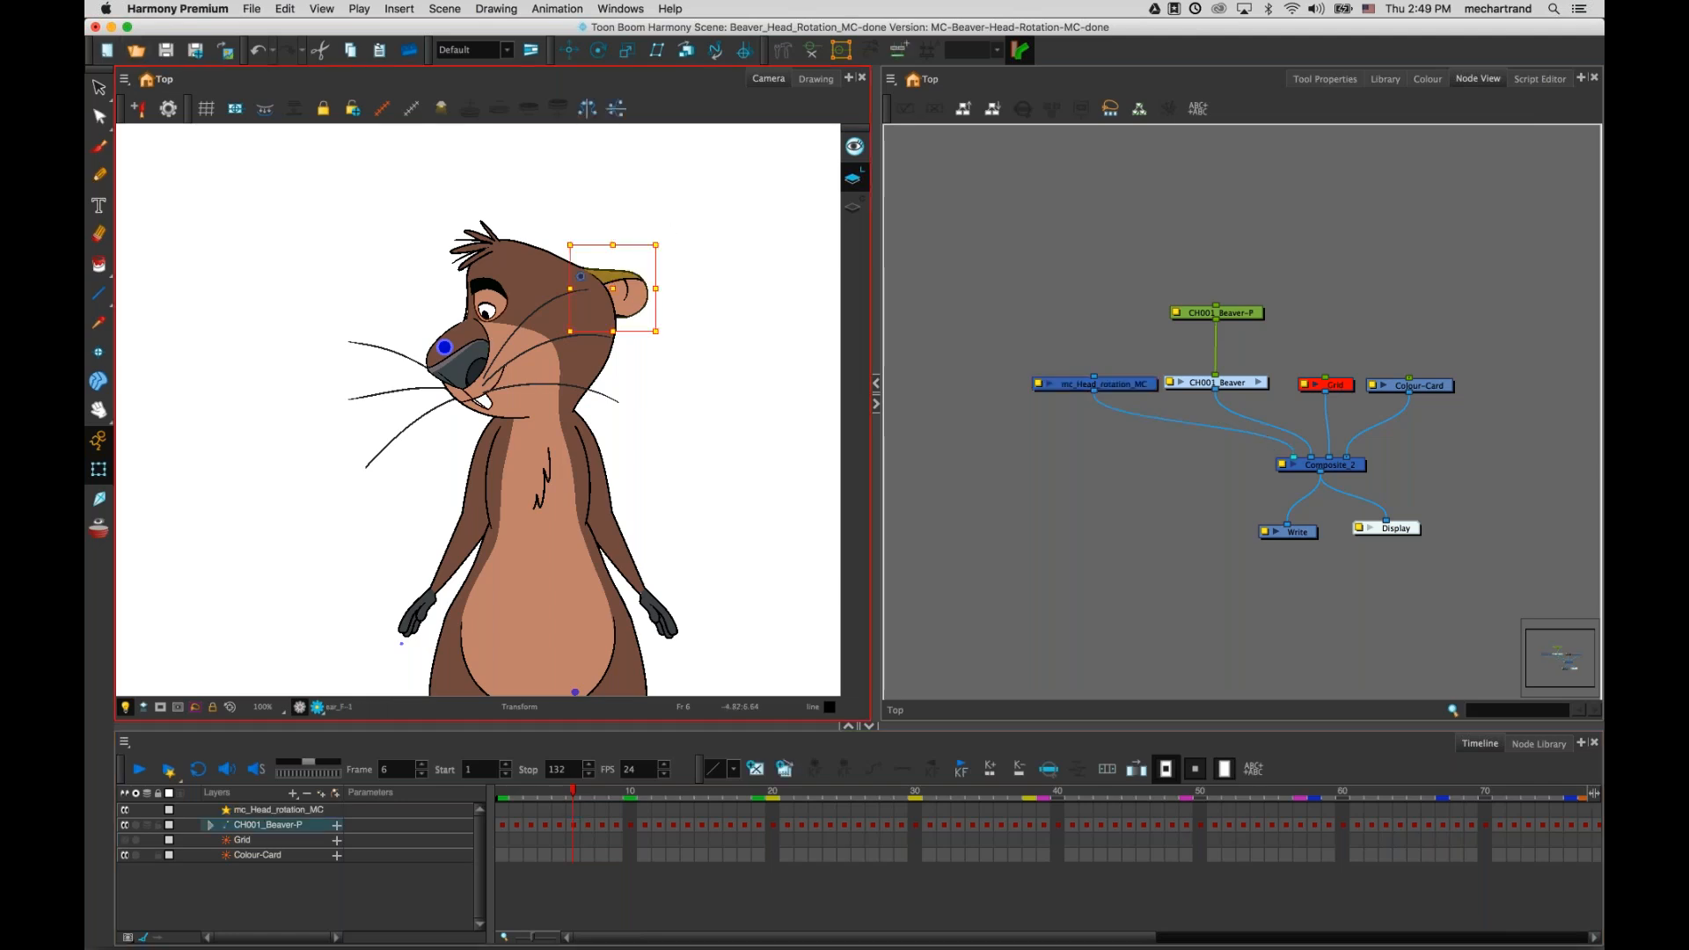
pyautogui.moveTo(666, 235); pyautogui.dragTo(642, 157)
pyautogui.press('super+z')
pyautogui.press('b')
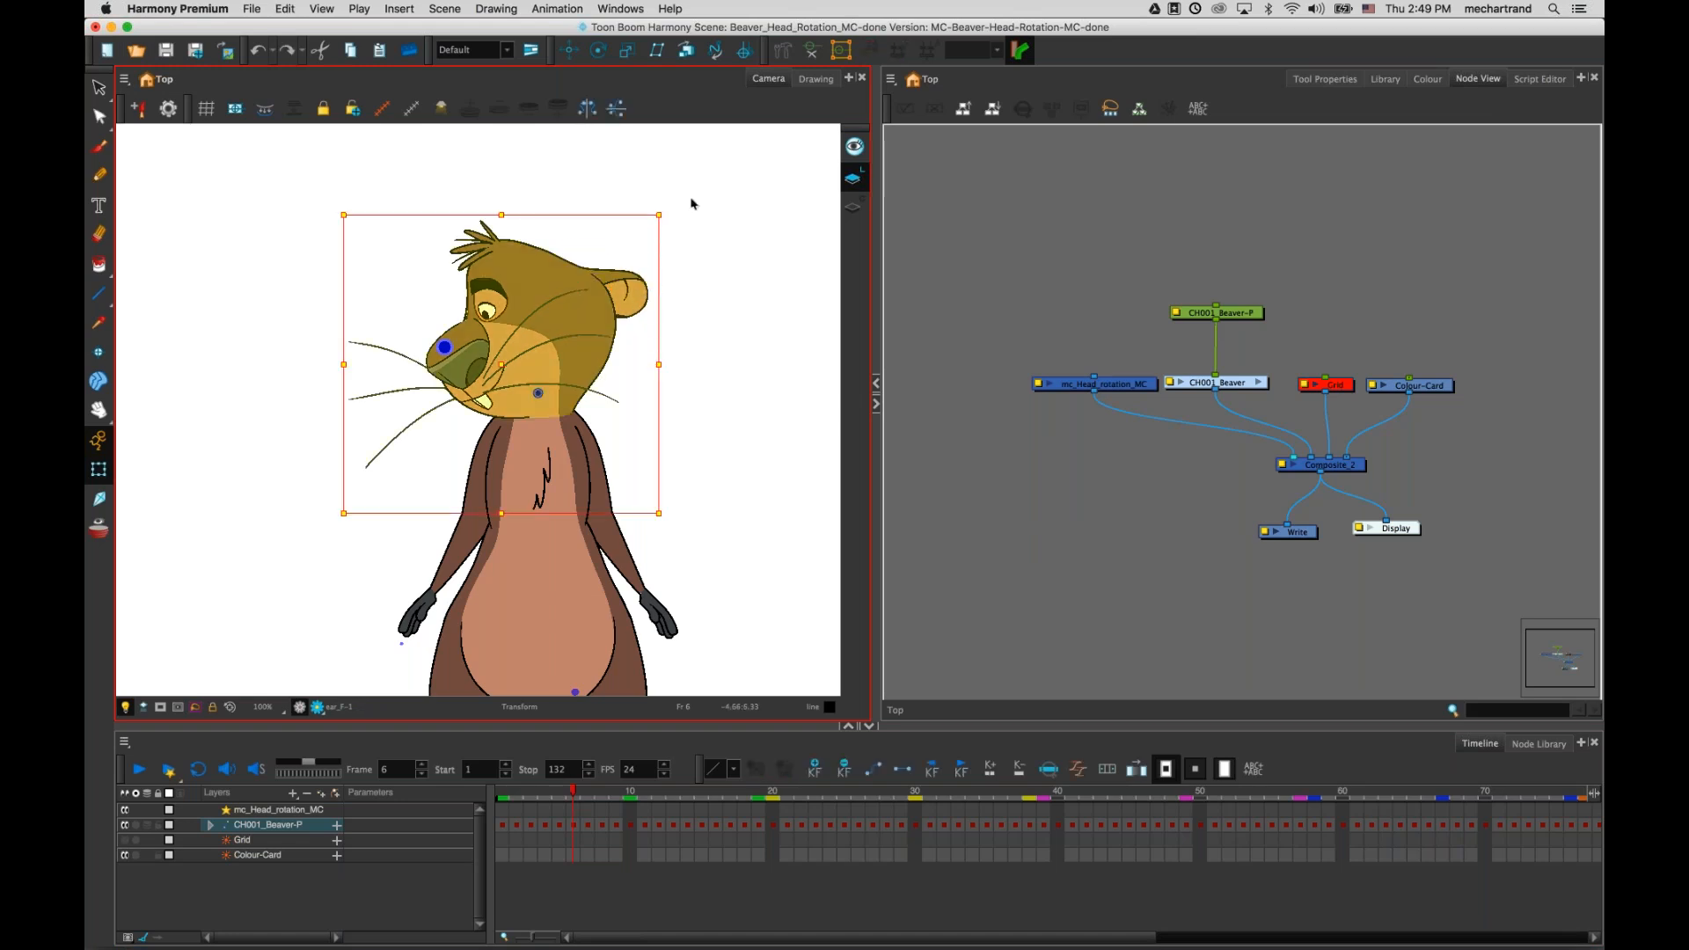
pyautogui.moveTo(698, 231); pyautogui.dragTo(711, 302)
pyautogui.press('super+z')
# - Turn the beaver's head upward and closer to the front at frame 6 with the master controller
pyautogui.click(445, 347)
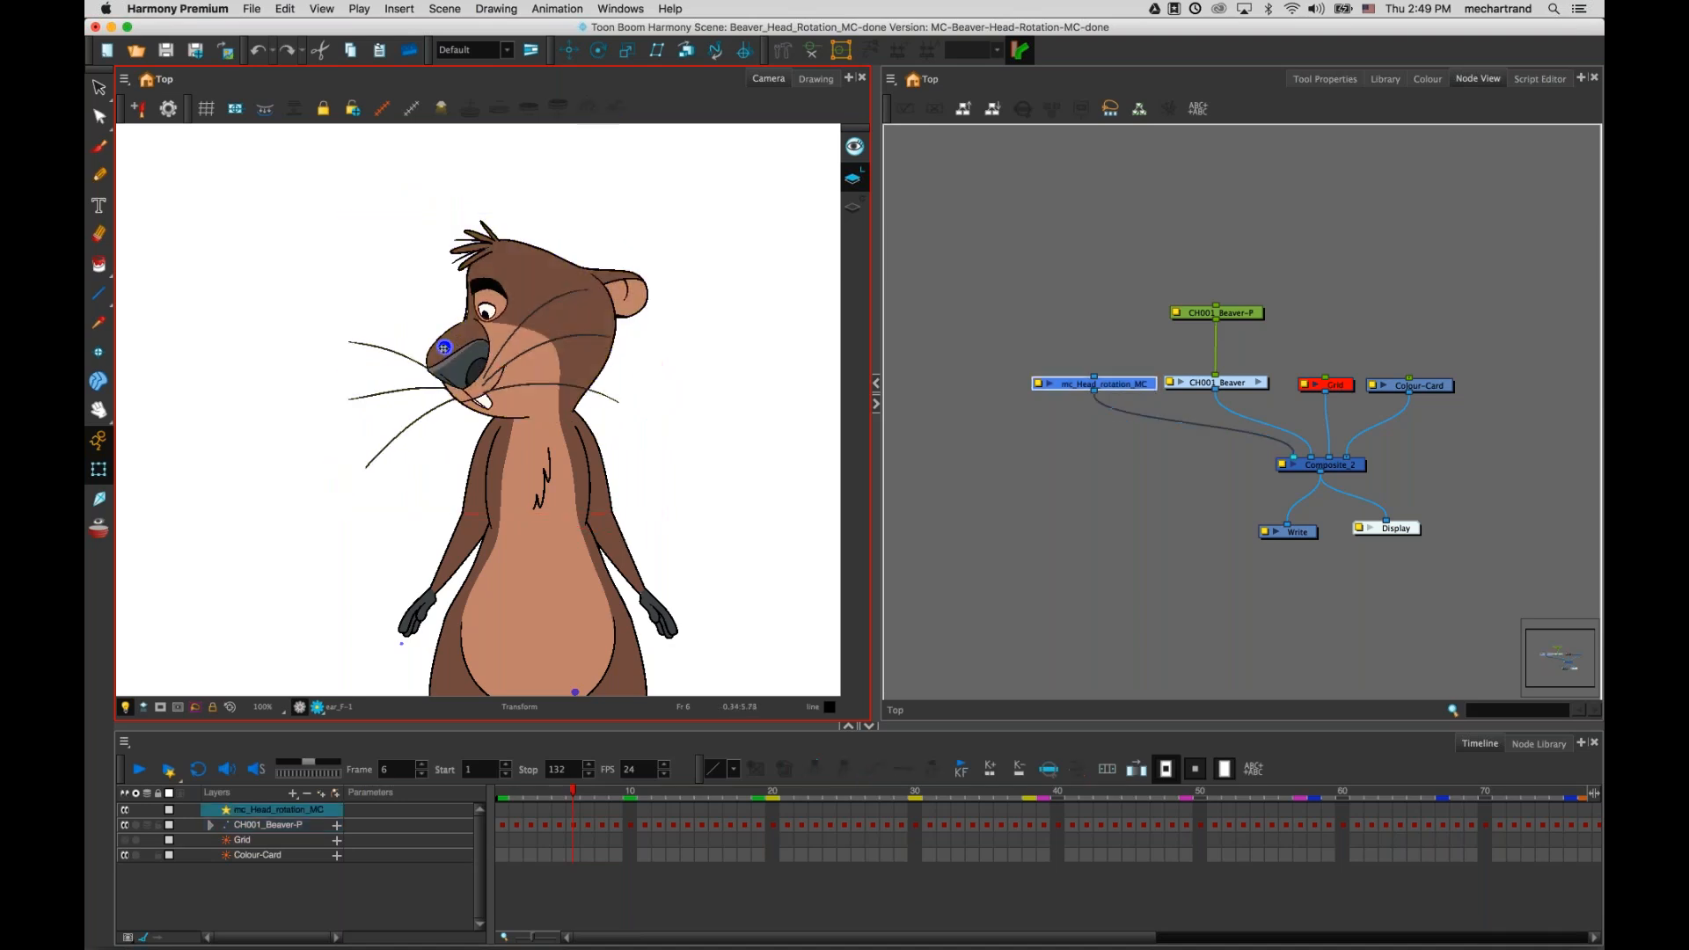
pyautogui.moveTo(445, 347); pyautogui.dragTo(501, 278)
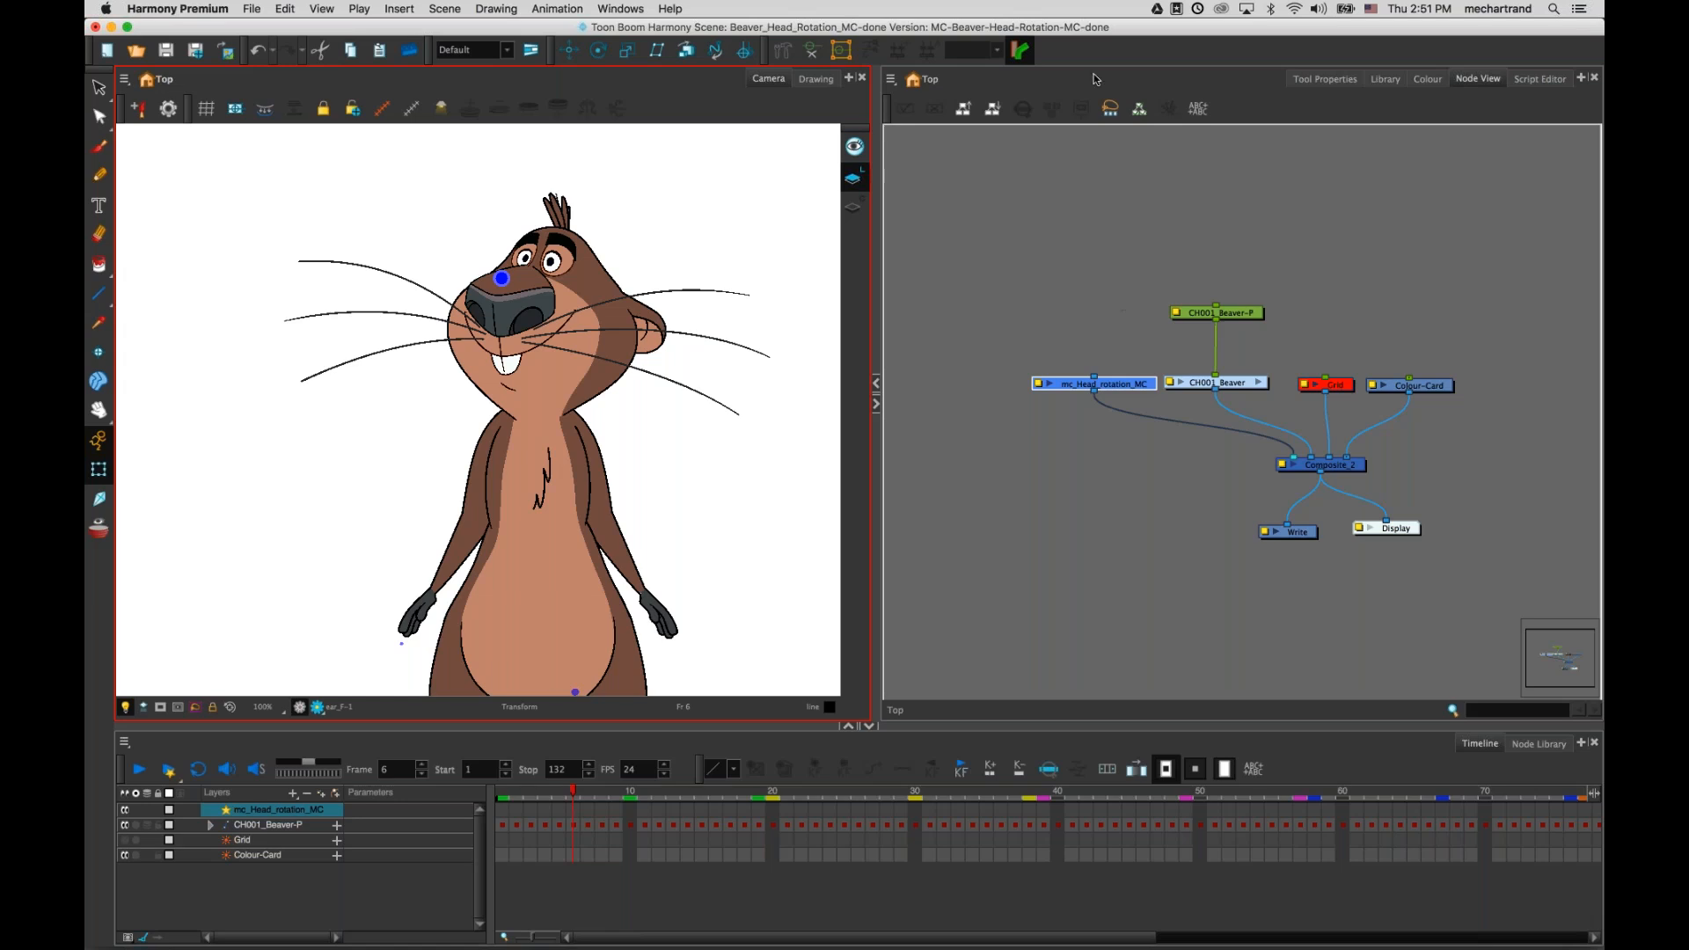
# - Open the layer properties of the mc_Head_rotation_MC node and enlarge the properties window
pyautogui.moveTo(1272, 264); pyautogui.dragTo(1095, 425)
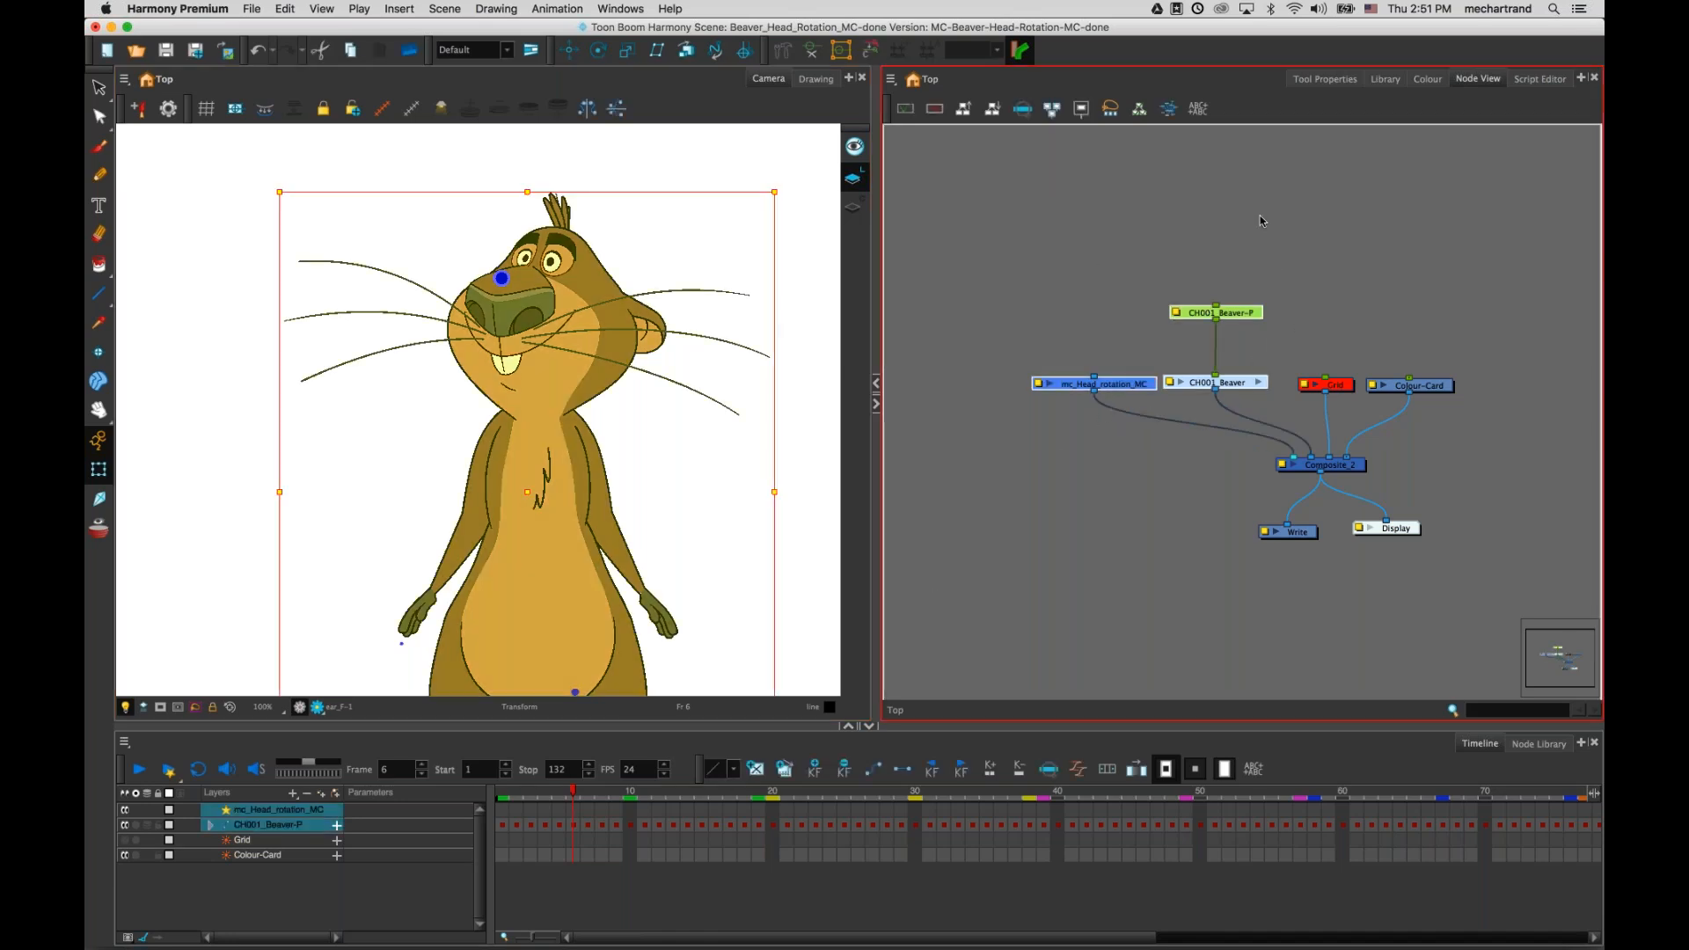
pyautogui.click(1198, 330)
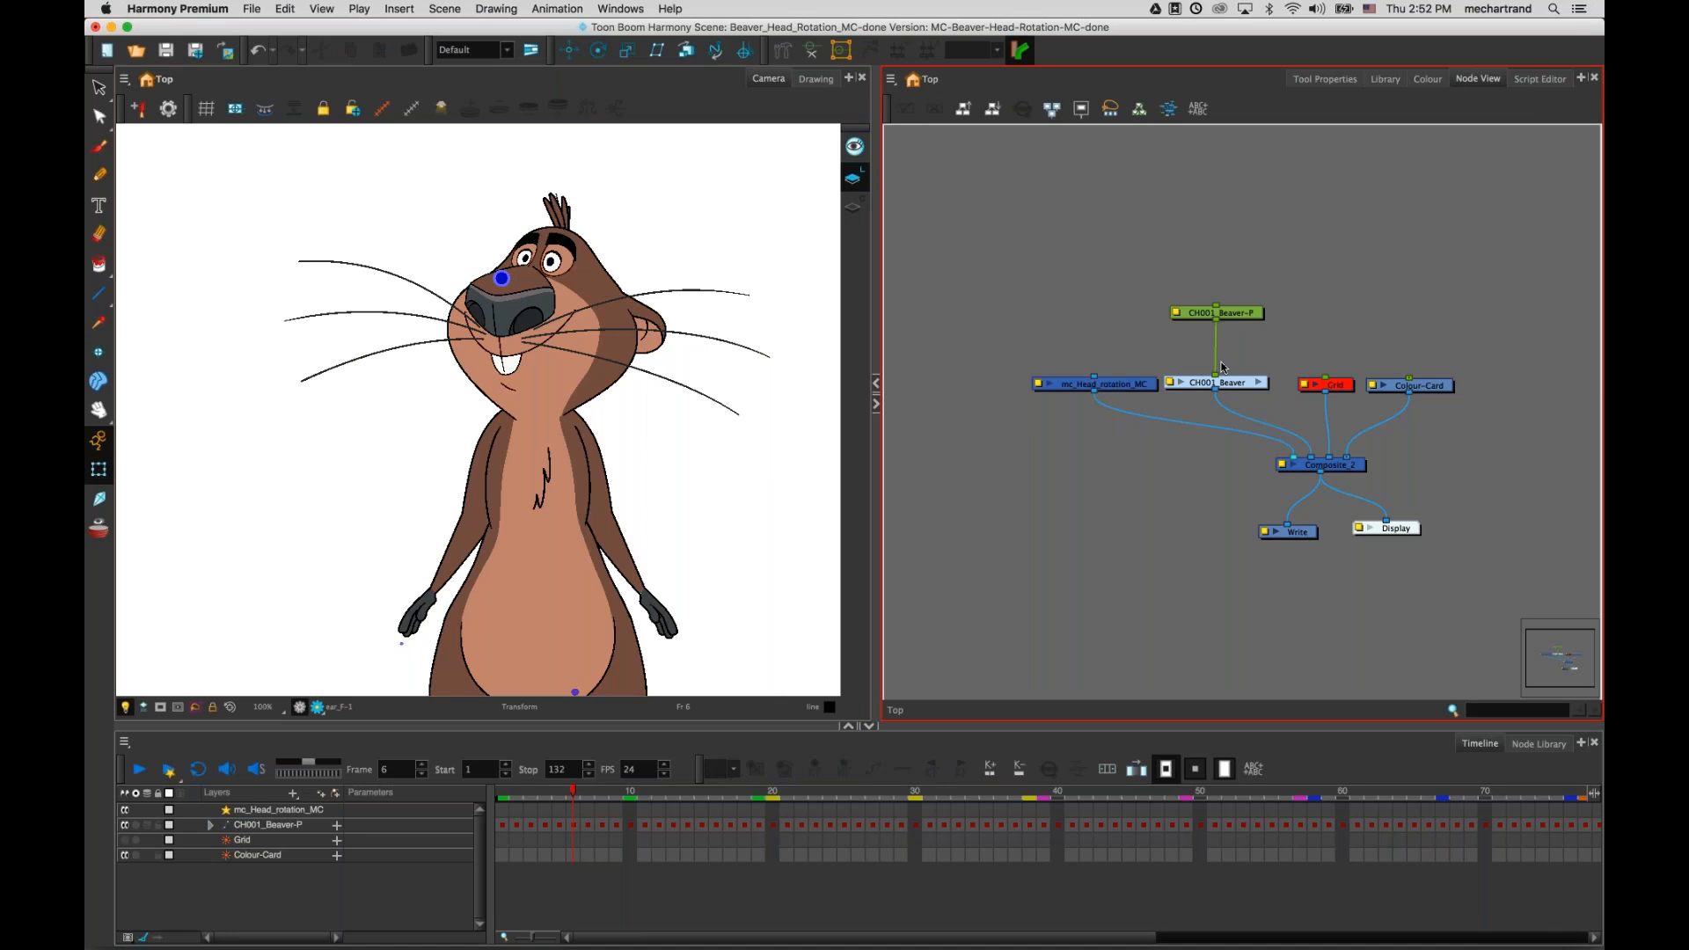
pyautogui.moveTo(1124, 385); pyautogui.dragTo(1120, 385)
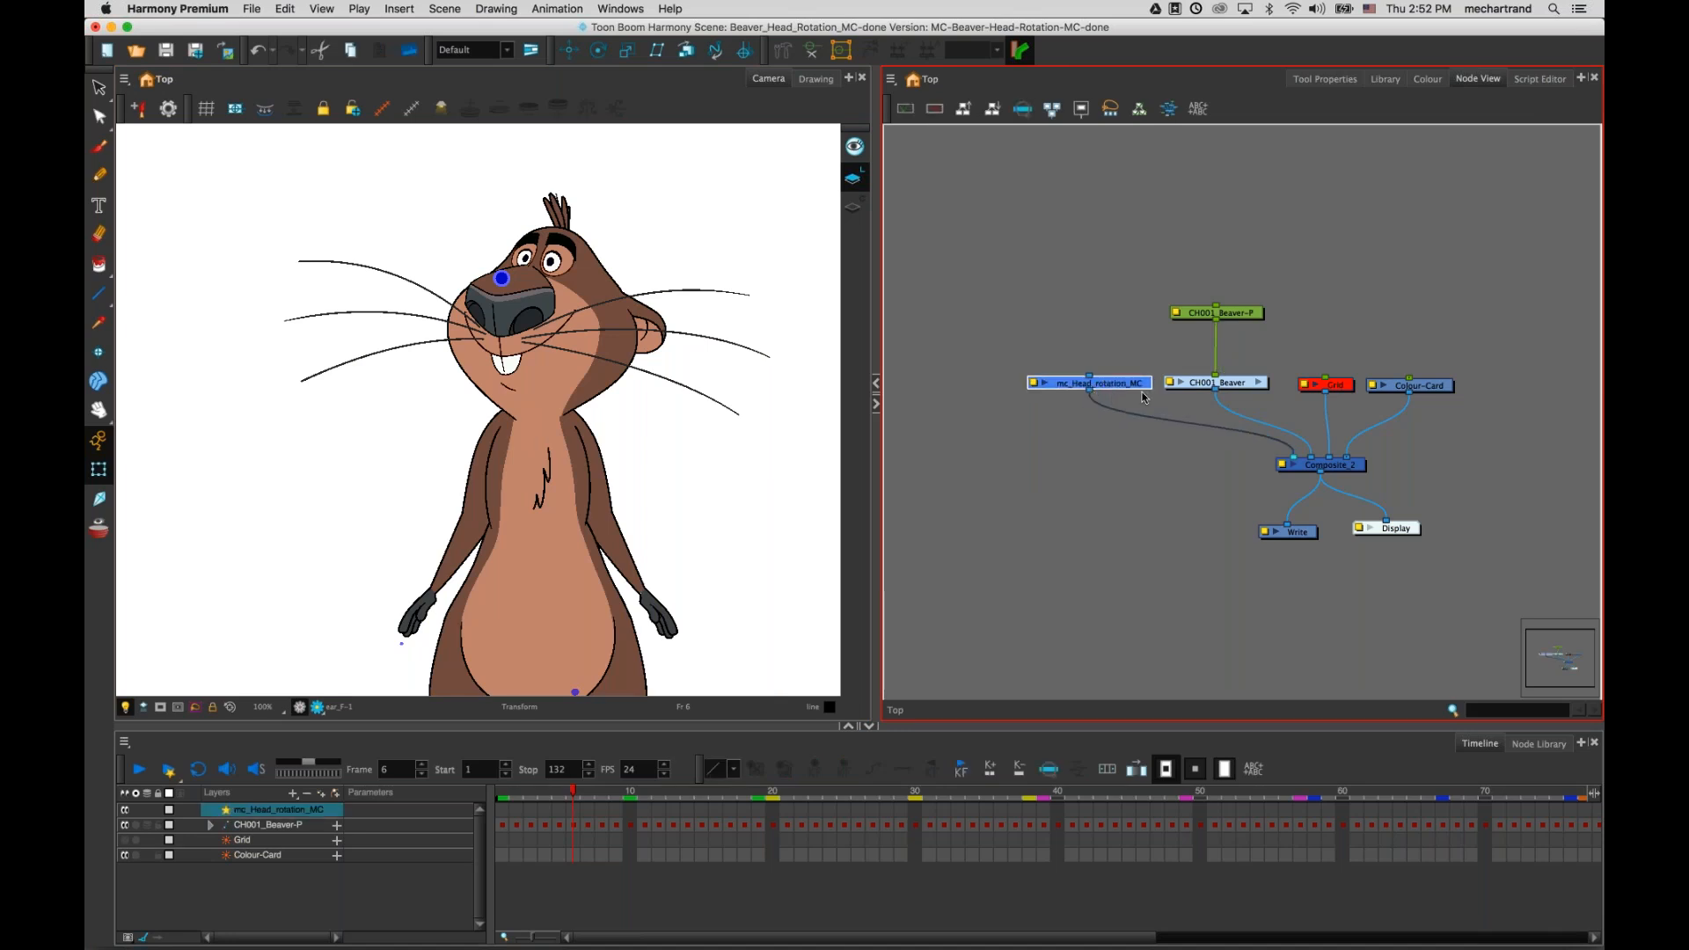
pyautogui.click(1034, 384)
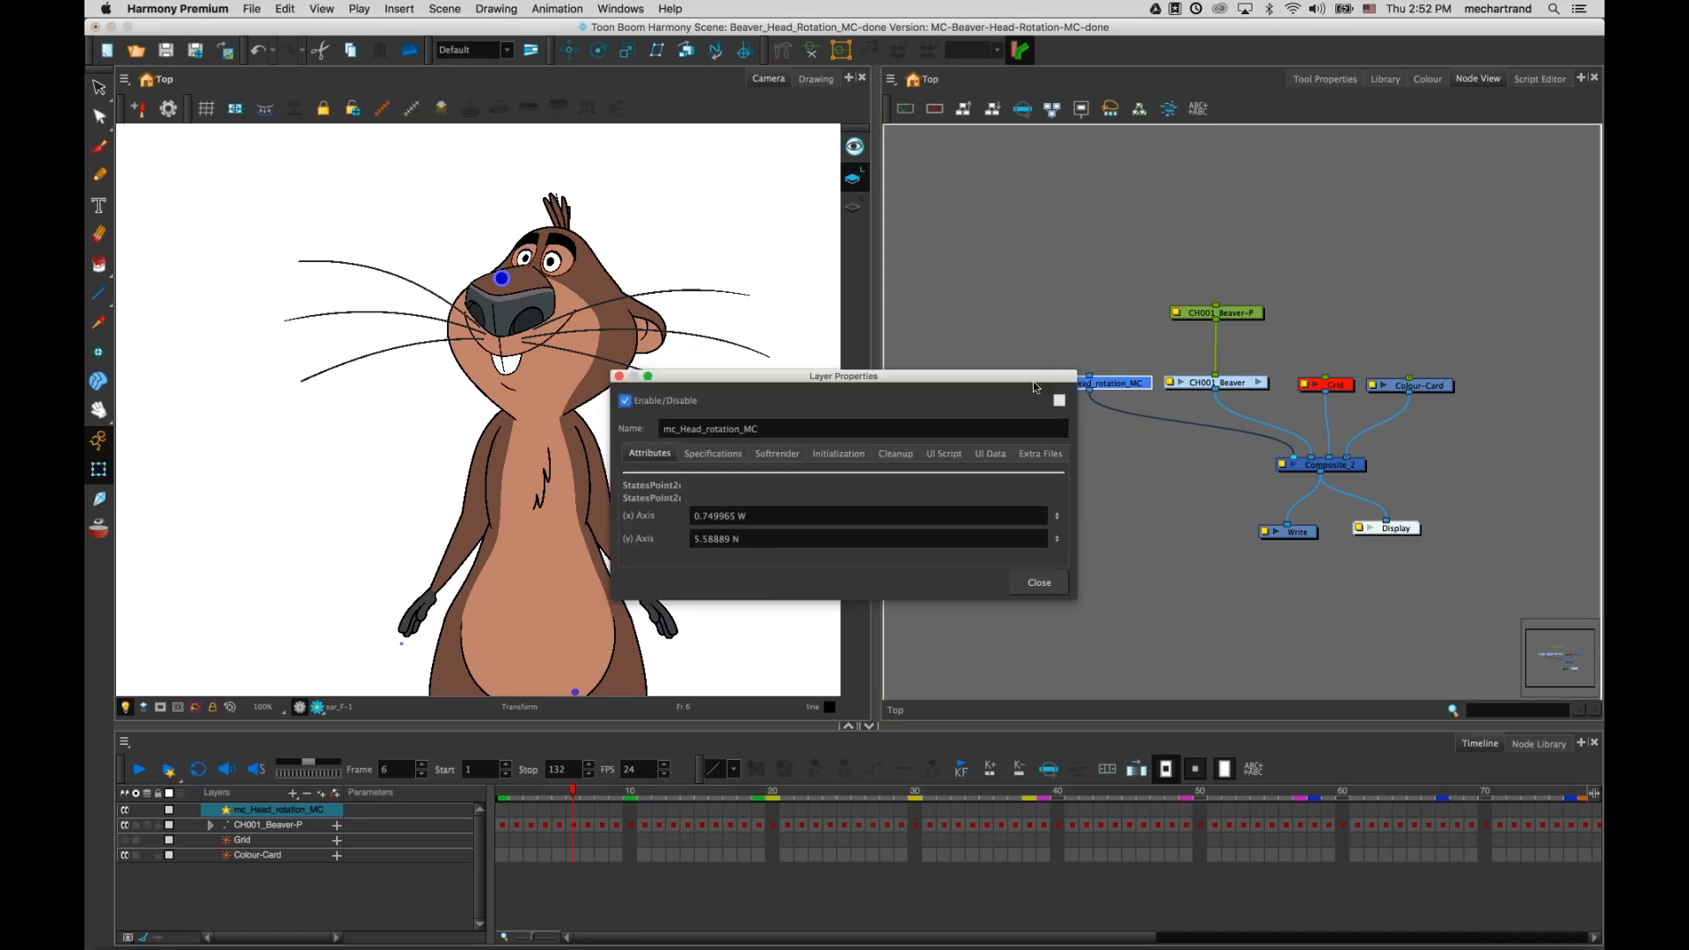
pyautogui.moveTo(945, 380); pyautogui.dragTo(980, 206)
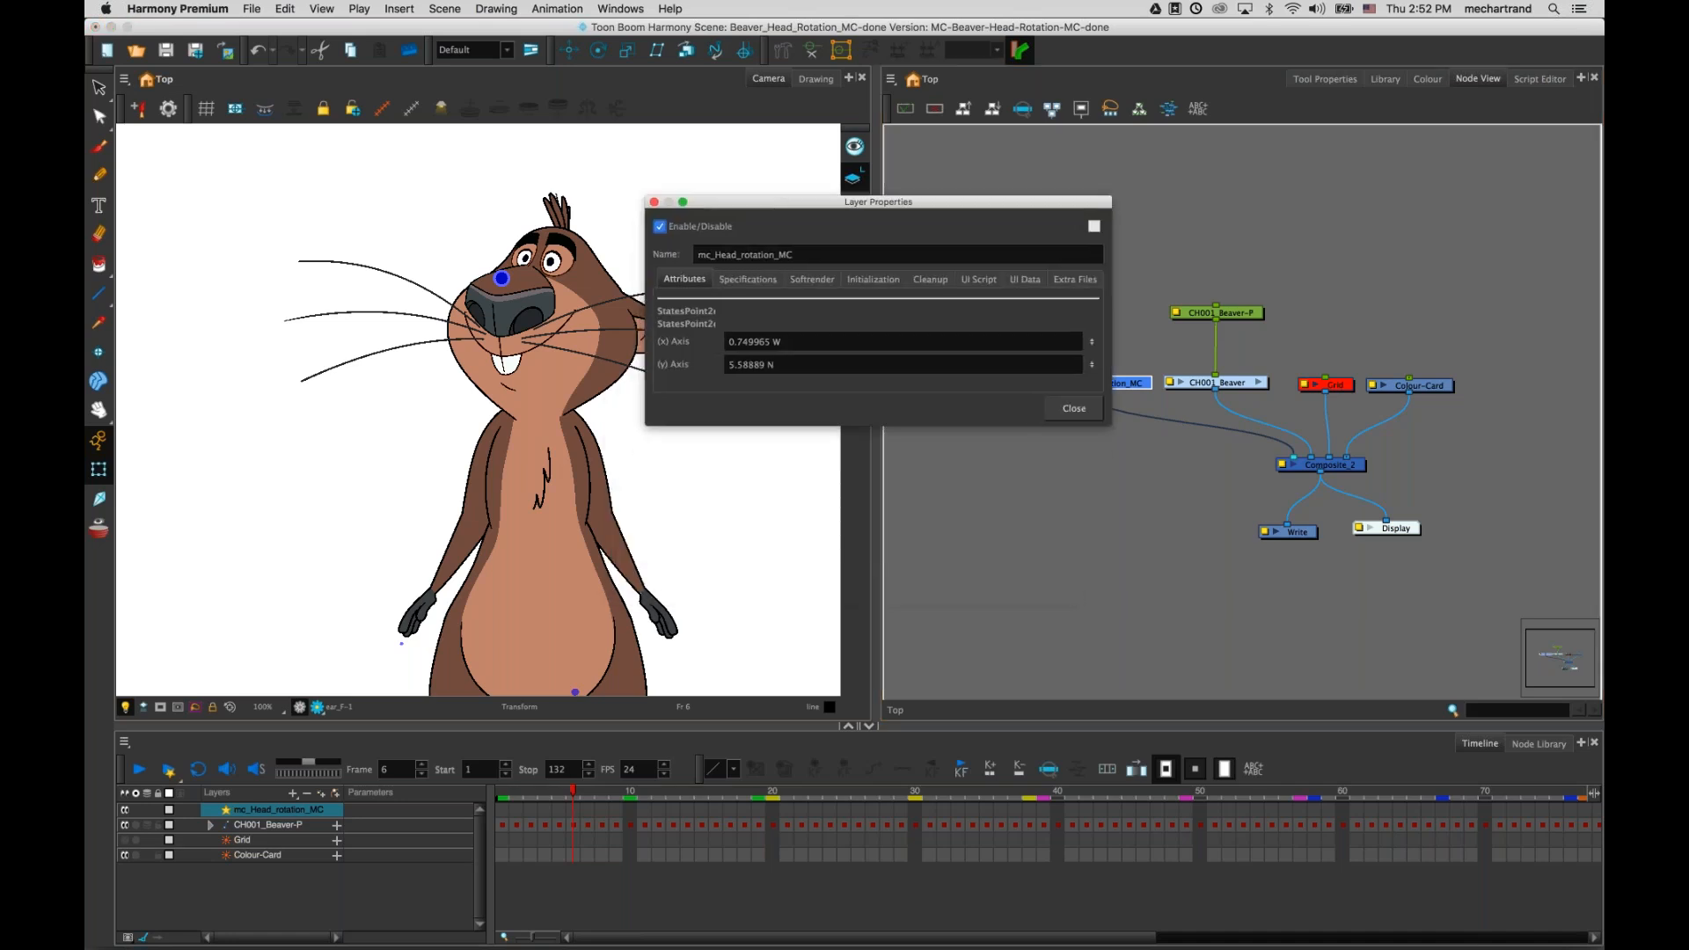
pyautogui.moveTo(1115, 422); pyautogui.dragTo(1140, 645)
pyautogui.moveTo(1025, 205); pyautogui.dragTo(1041, 216)
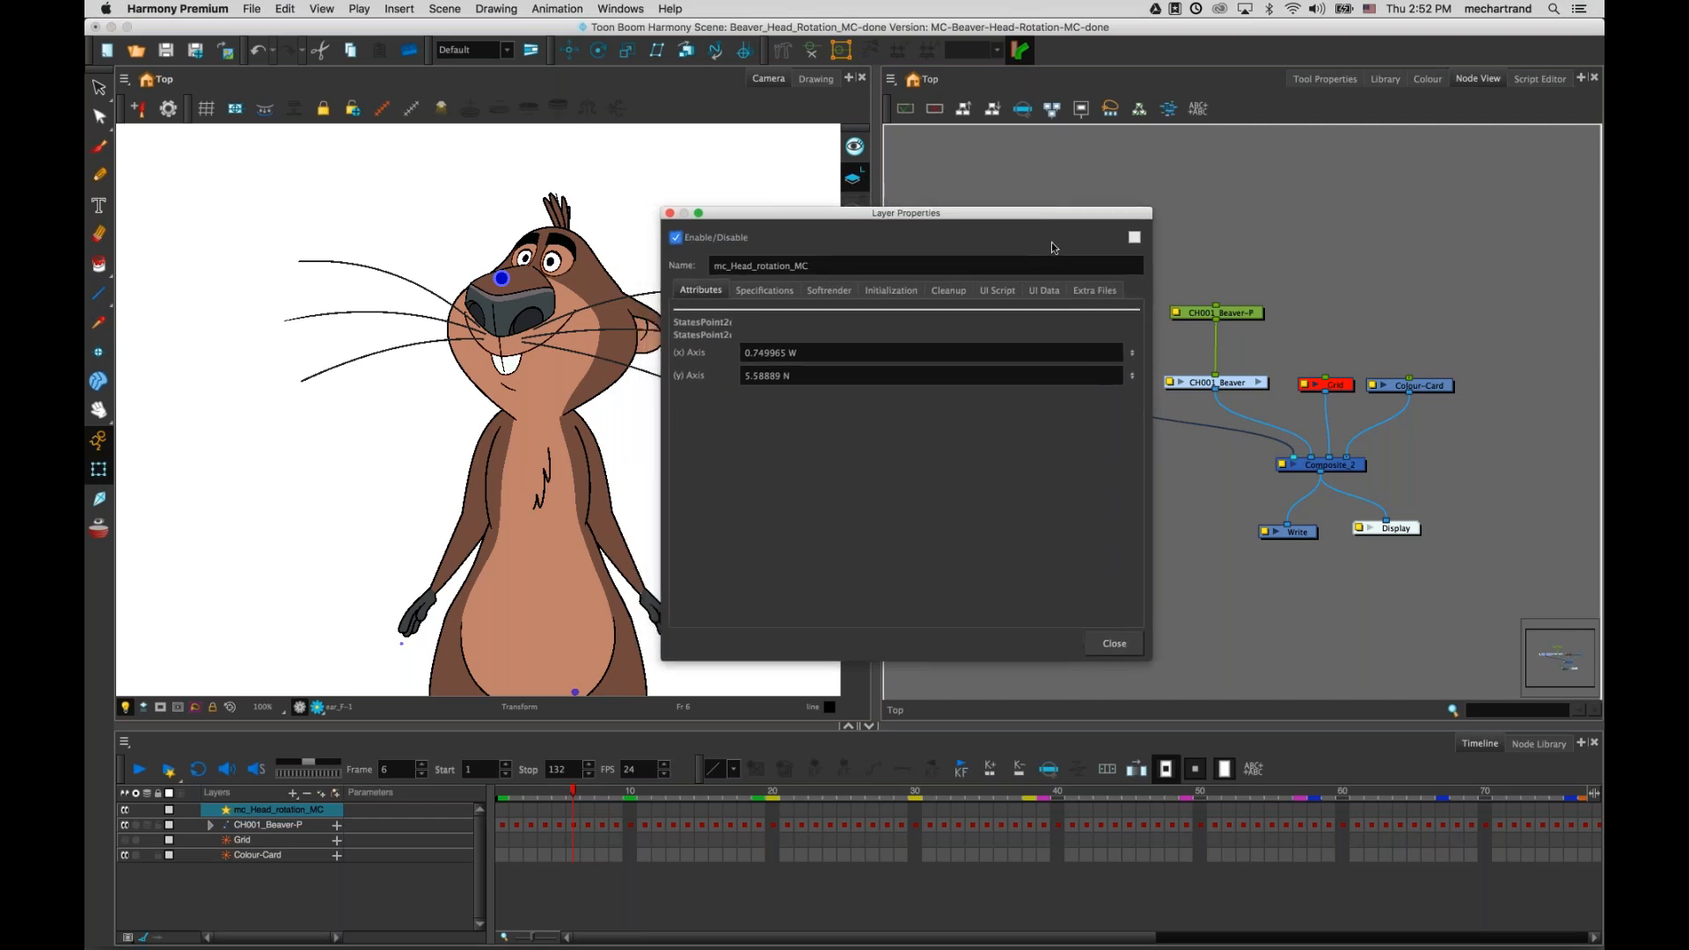
# - Examine the files-to-copy list among the extra files of the mc_Head_rotation_MC node, and close its properties
pyautogui.click(1091, 296)
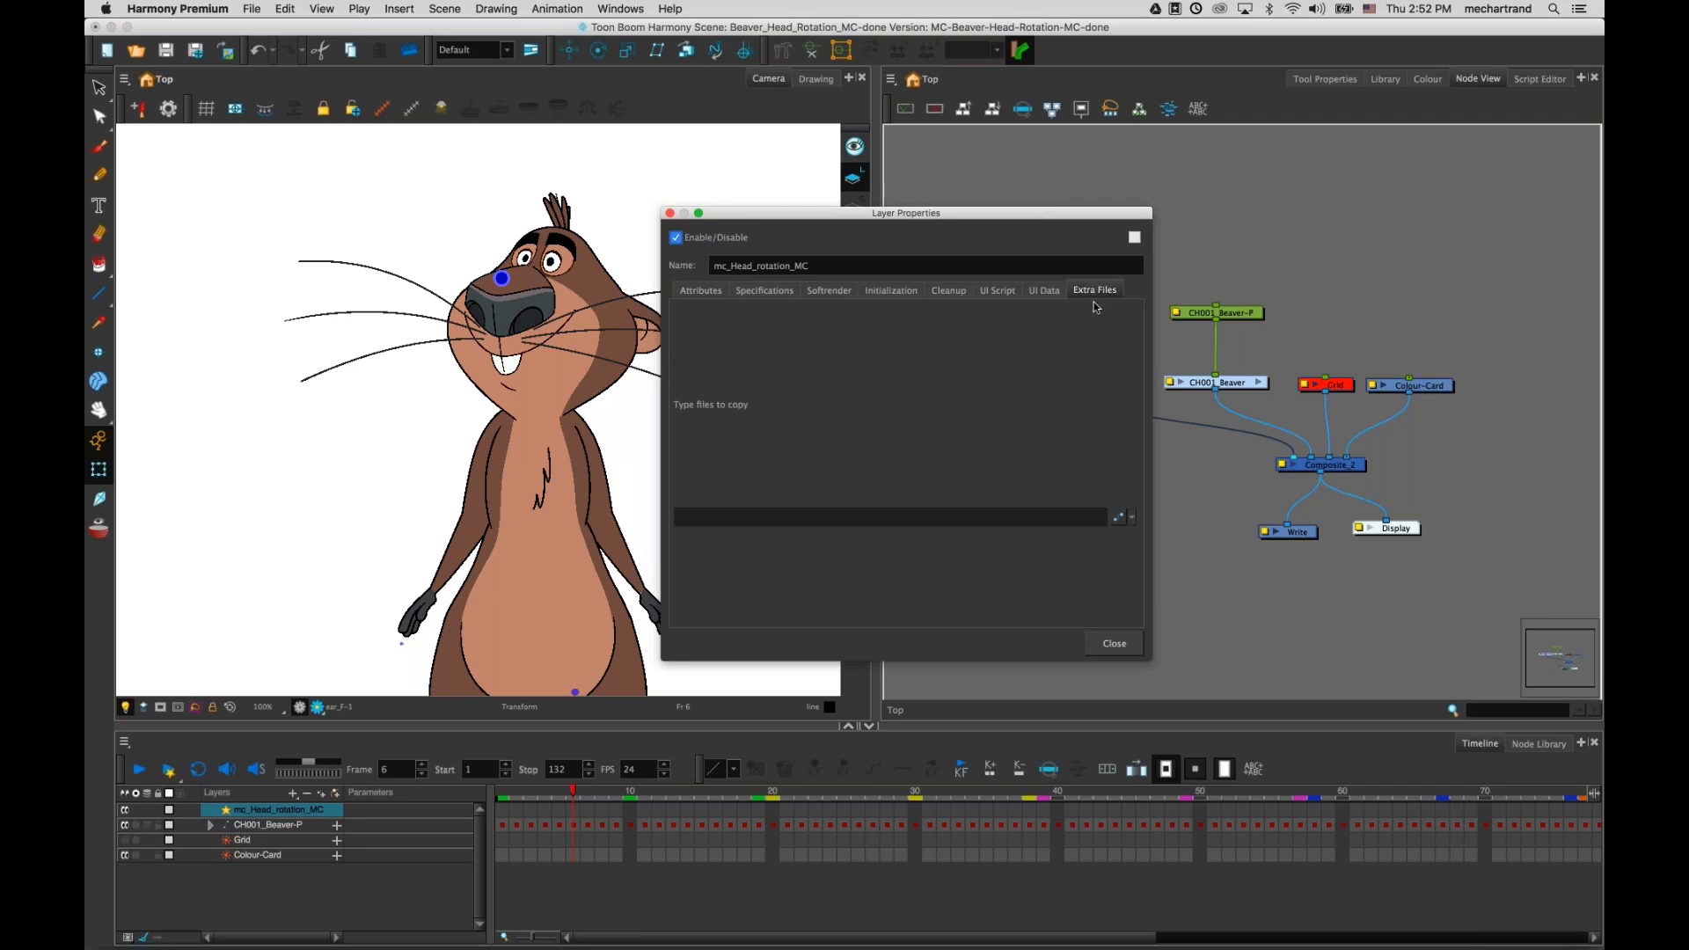
pyautogui.click(1116, 519)
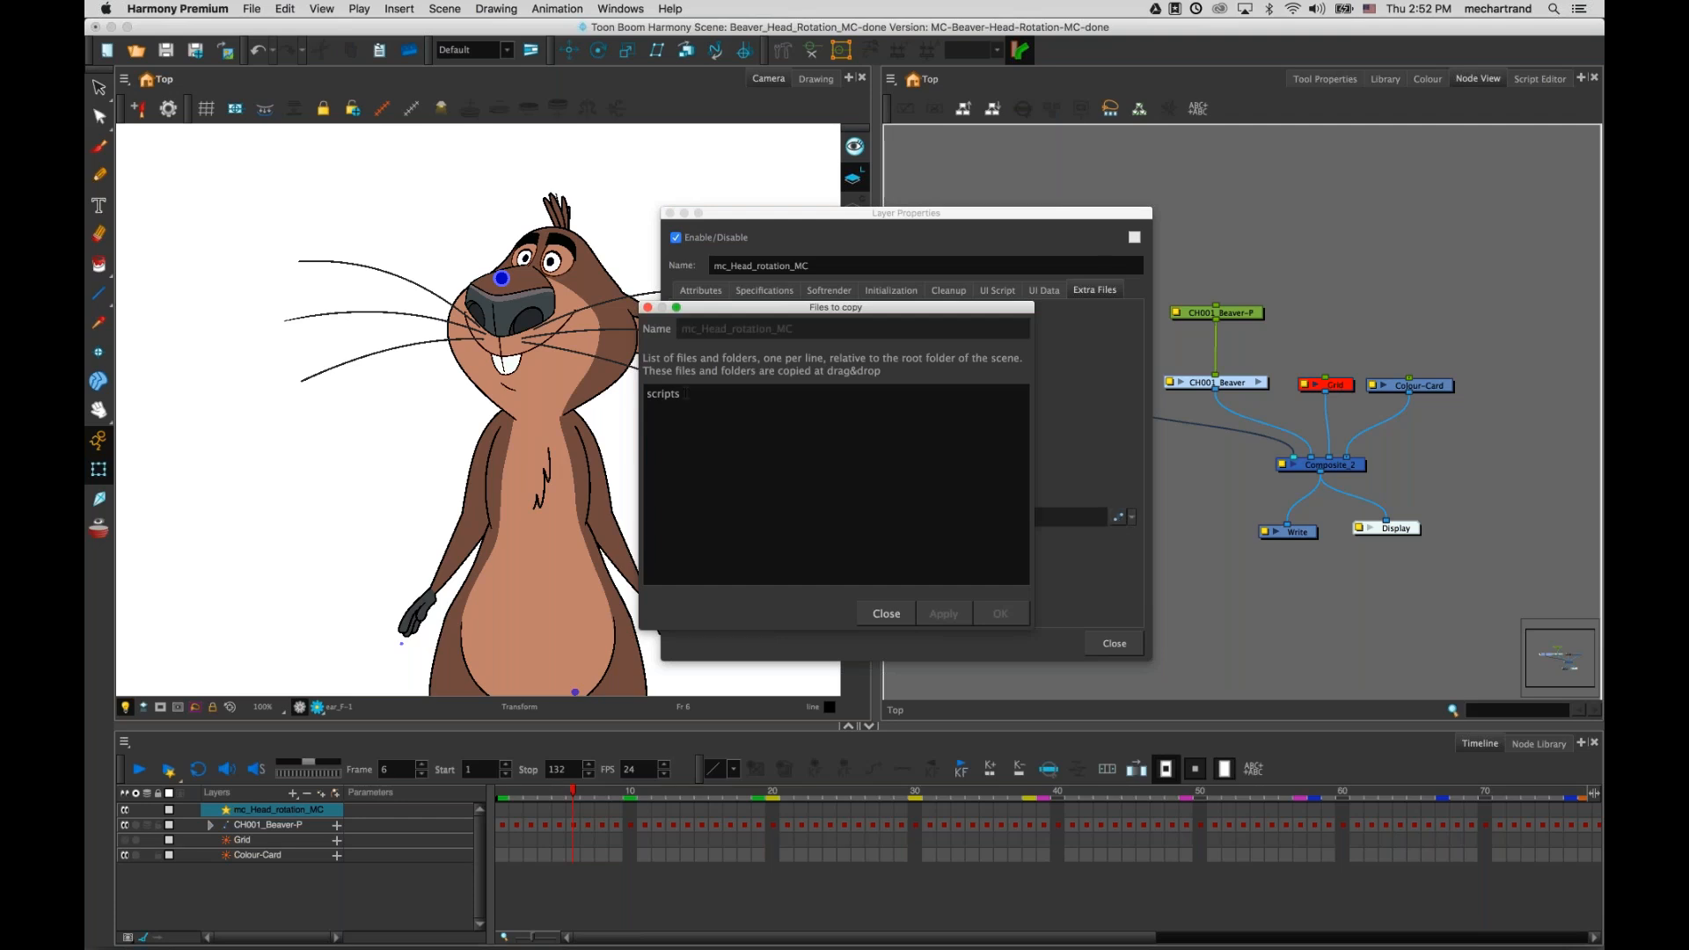
pyautogui.doubleClick(665, 394)
pyautogui.click(886, 614)
pyautogui.click(1126, 645)
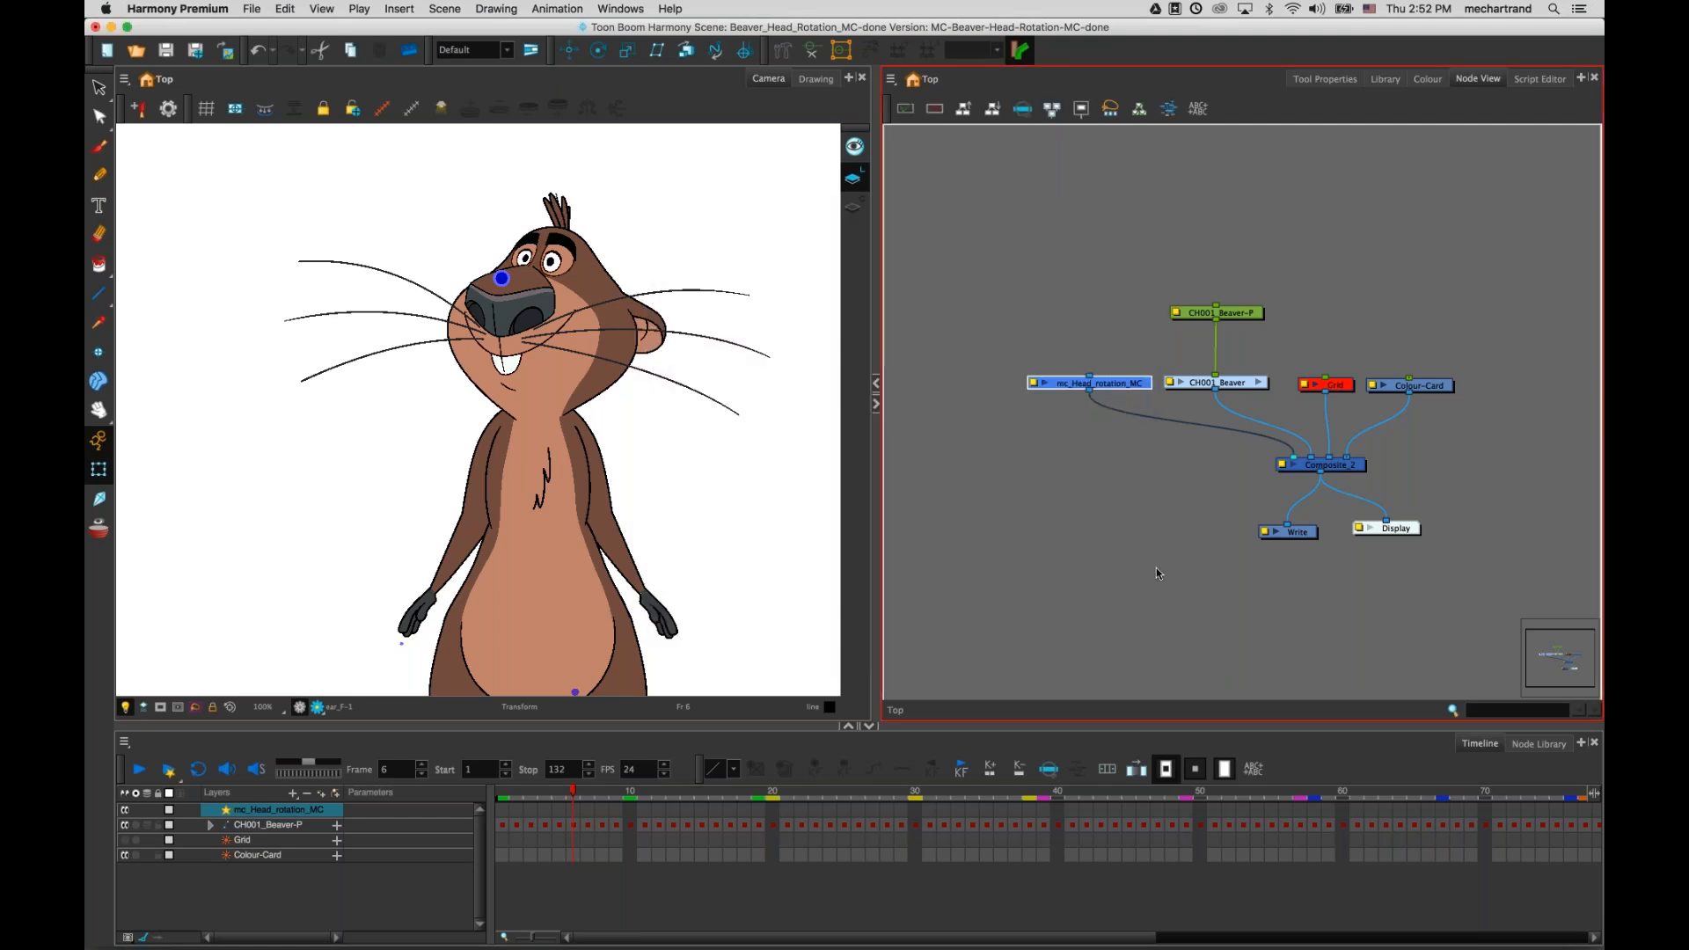
# - Show the node selection for a template by selecting mc_Head_rotation_MC with the CH001_Beaver group and its peg, and clear the selection
pyautogui.moveTo(1048, 272); pyautogui.dragTo(1239, 420)
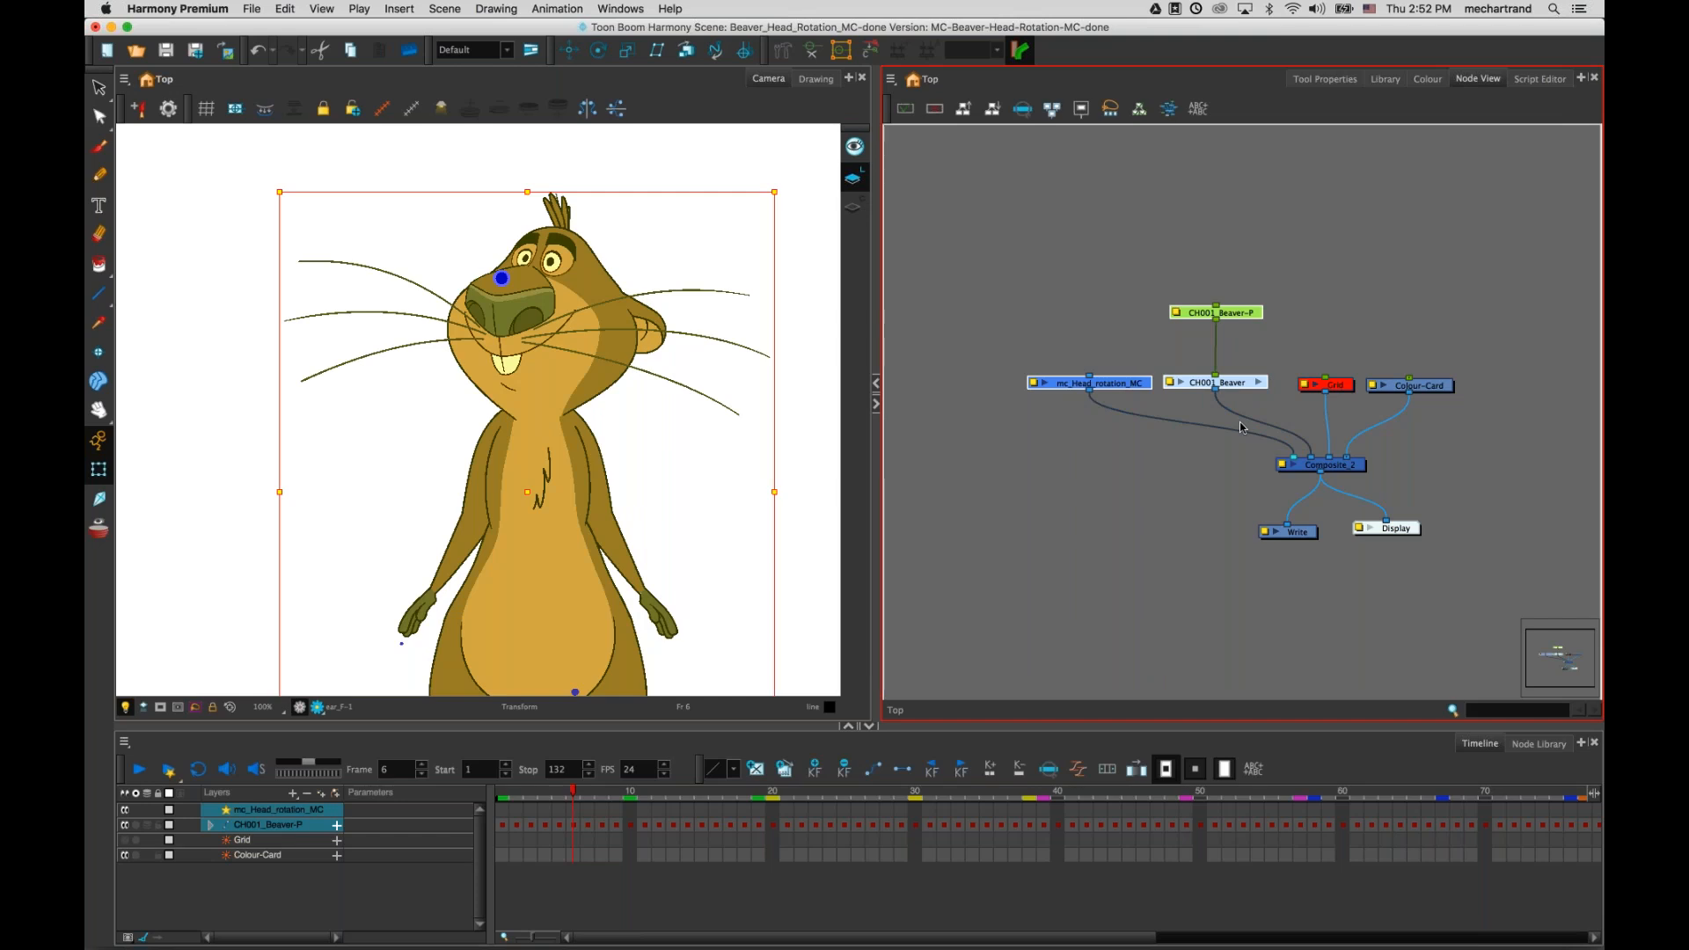
pyautogui.click(1095, 484)
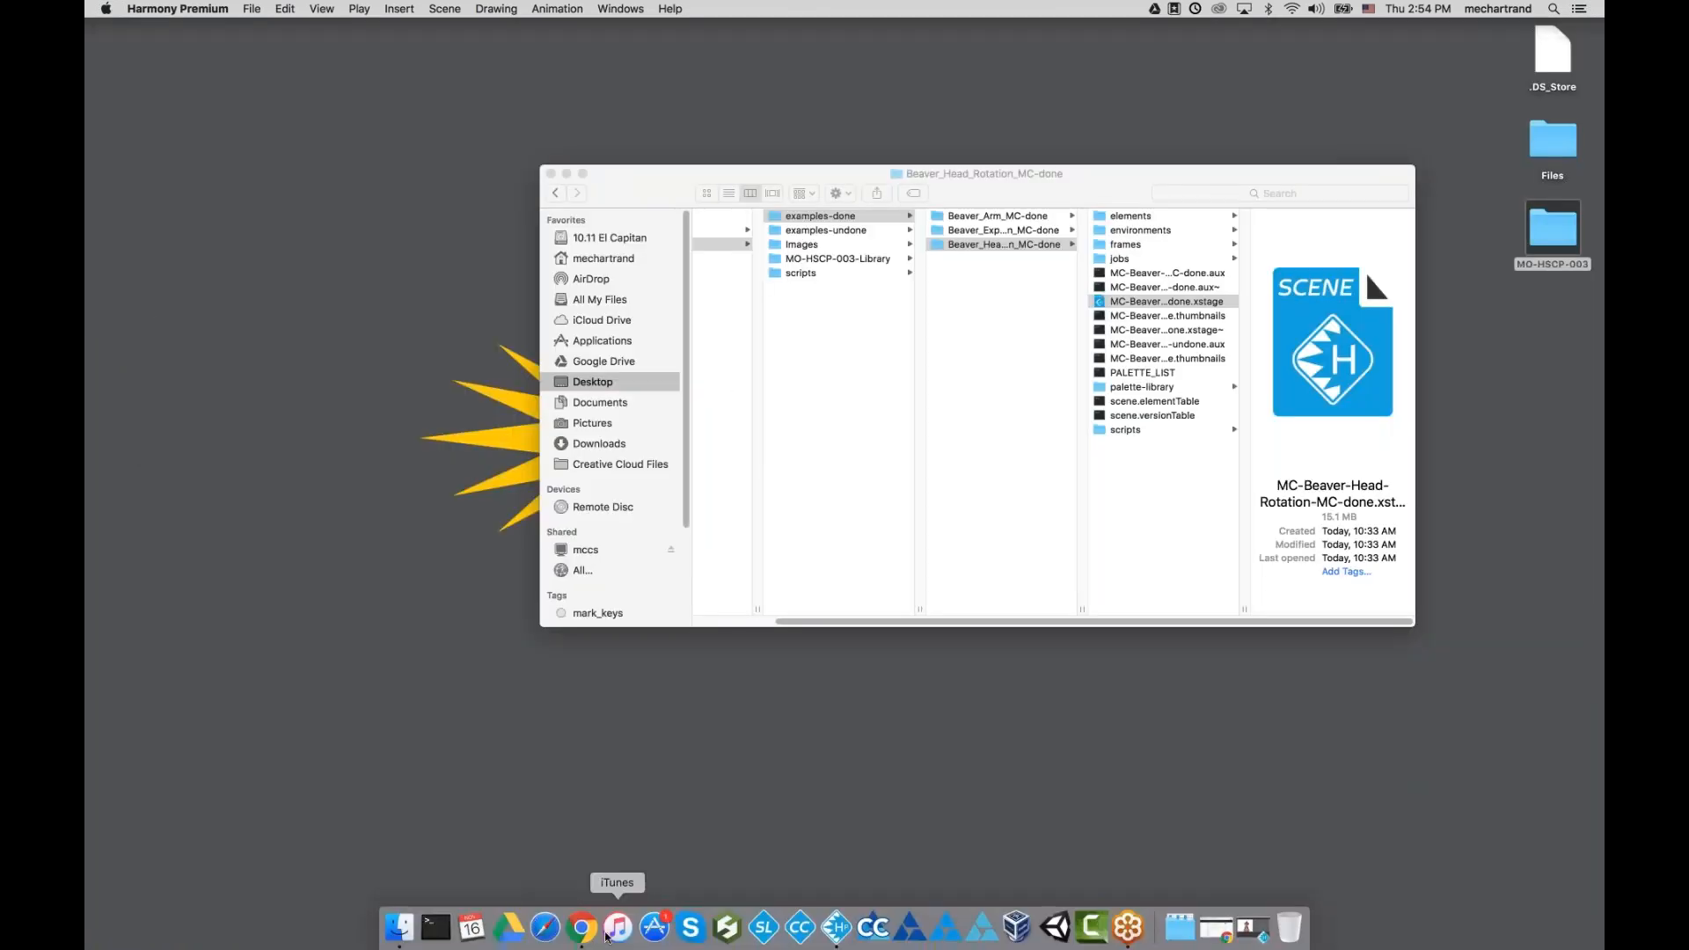
# - Switch to Chrome and open learn.toonboom.com in a new tab
pyautogui.click(581, 929)
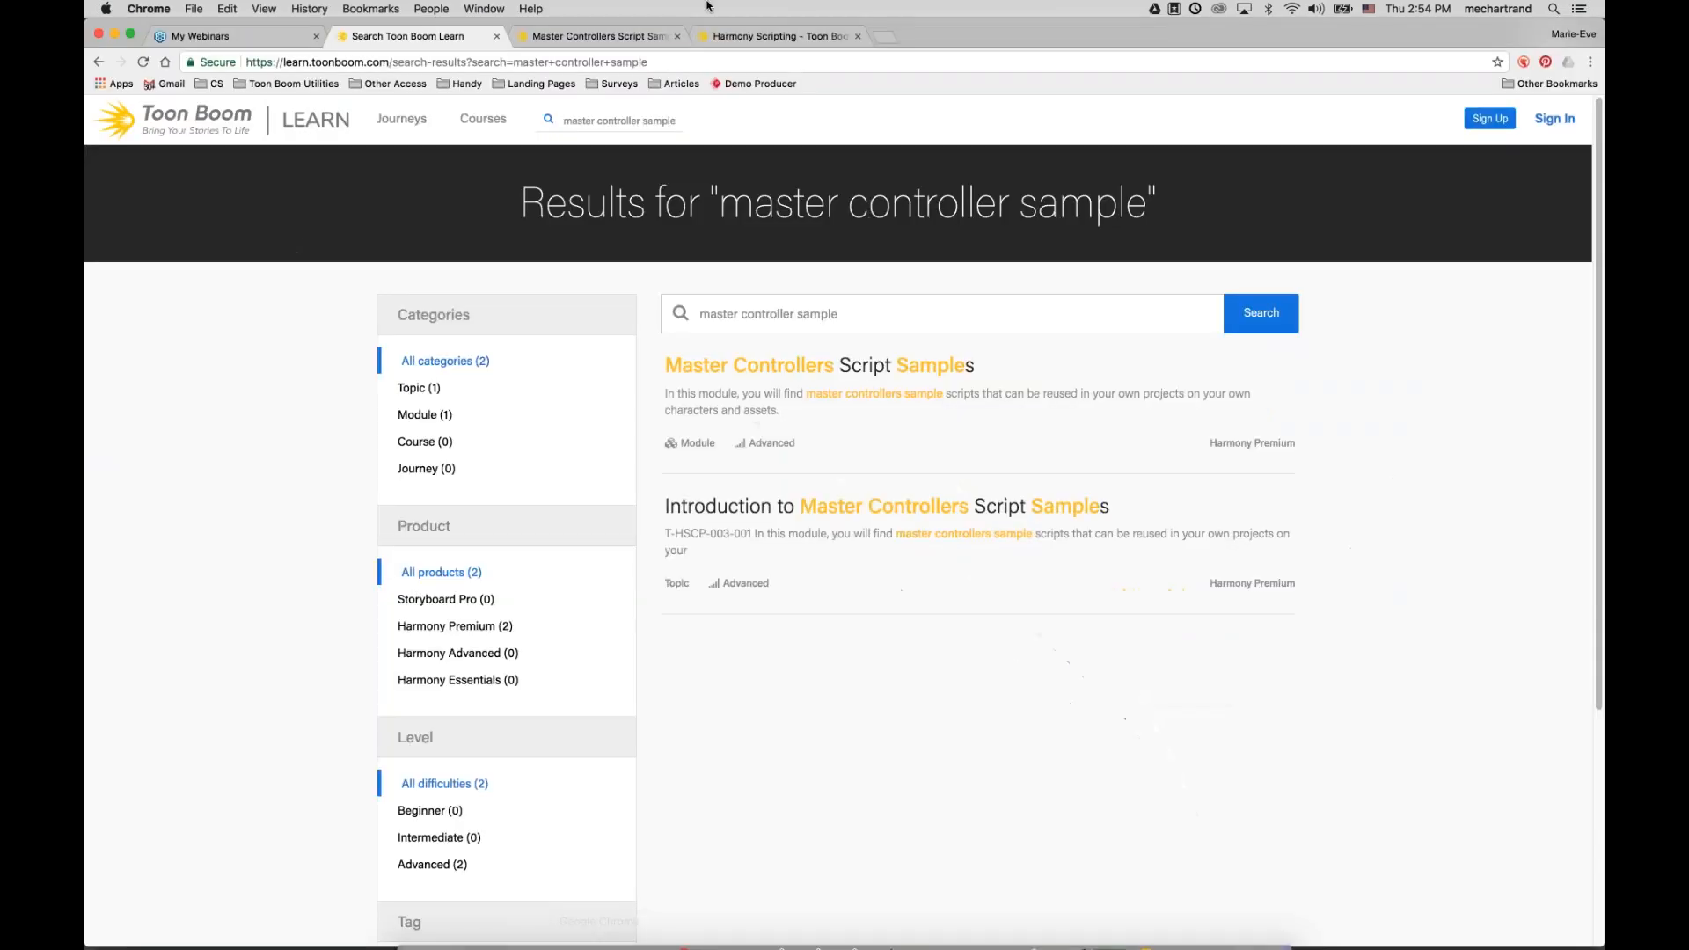
pyautogui.click(884, 37)
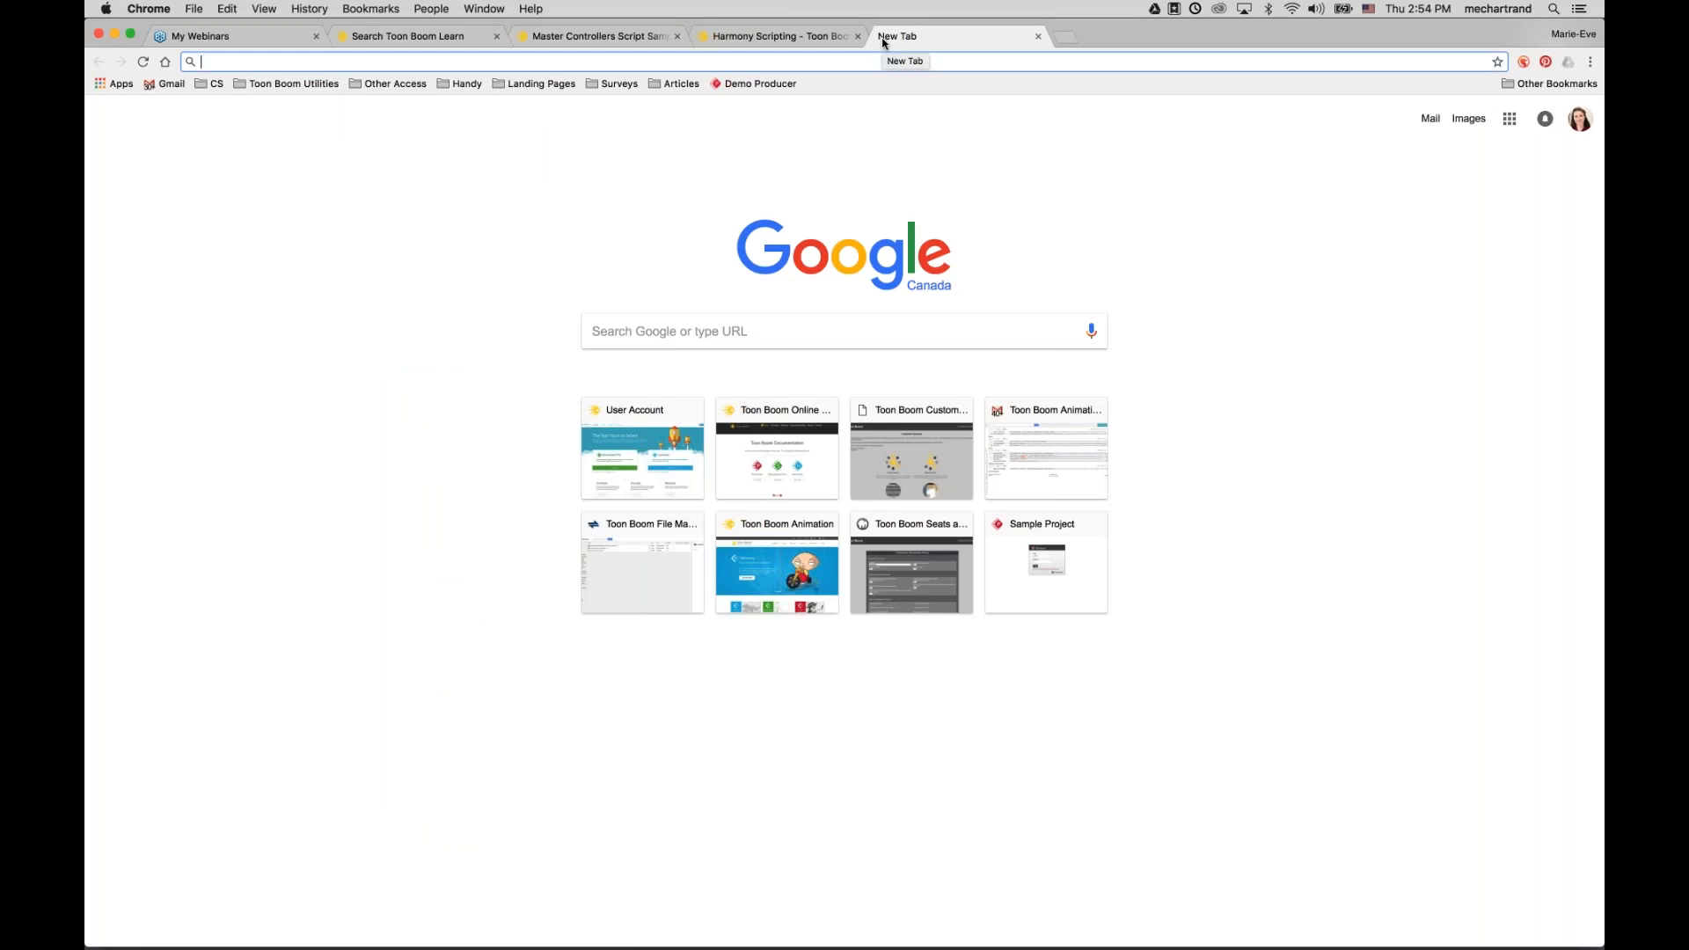
pyautogui.write('learn.toonboom.com')
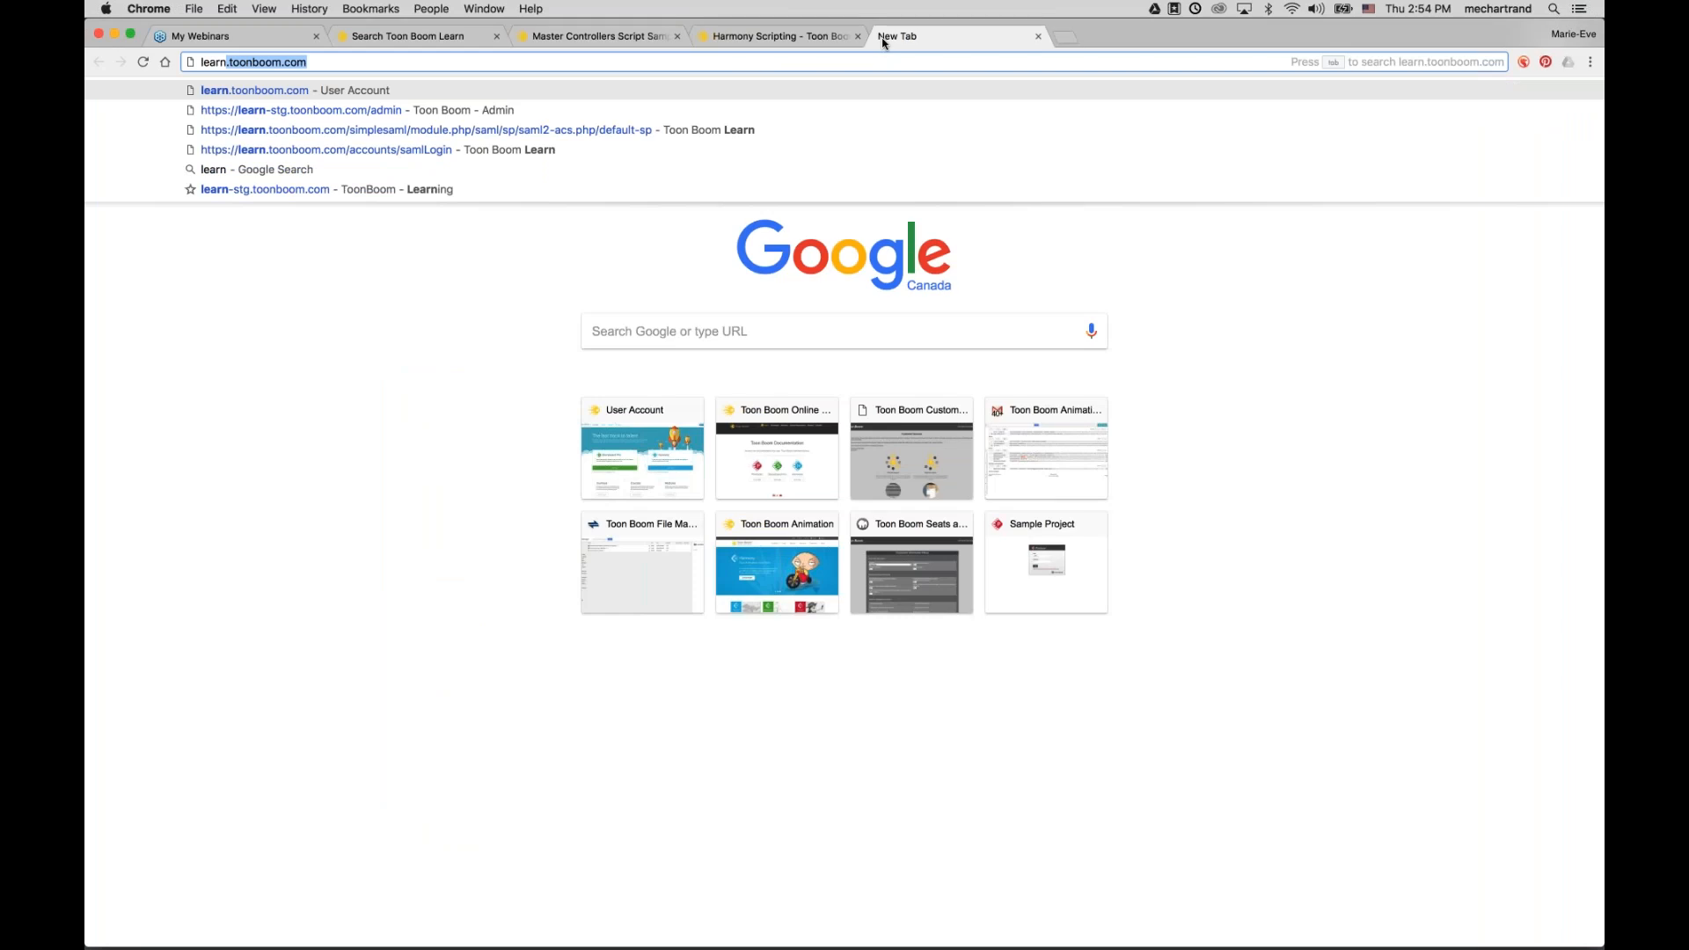
pyautogui.press('Return')
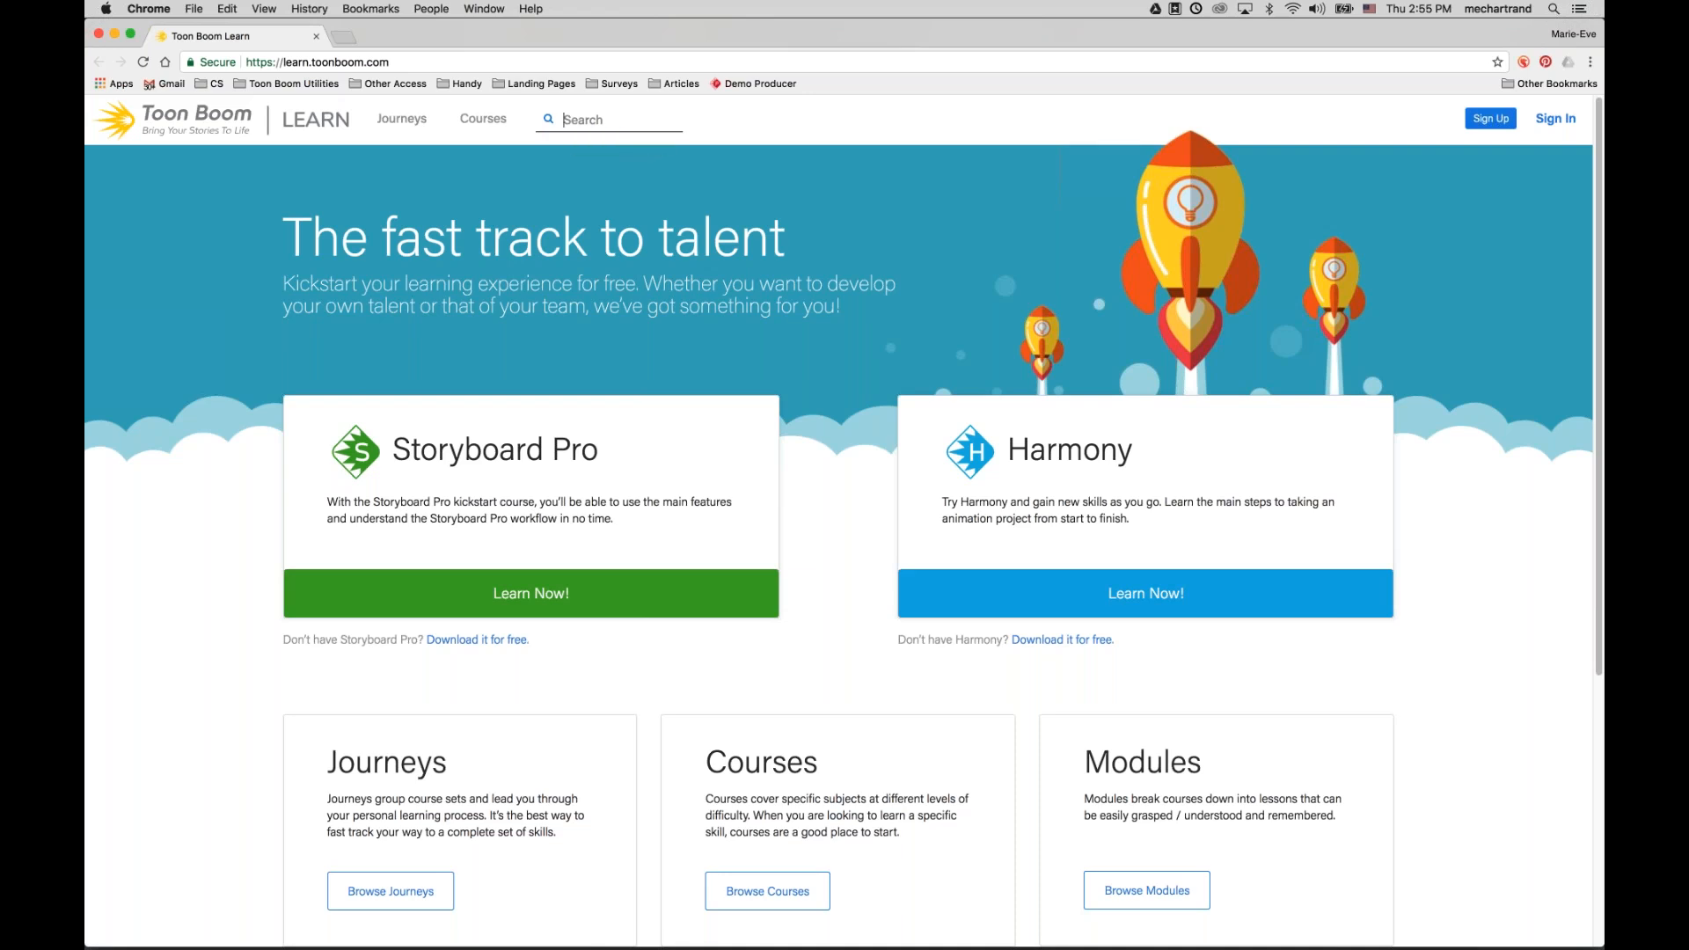
# - Search the Toon Boom Learn site for "master controller sample" and open the Master Controllers Script Samples module
pyautogui.write('mast')
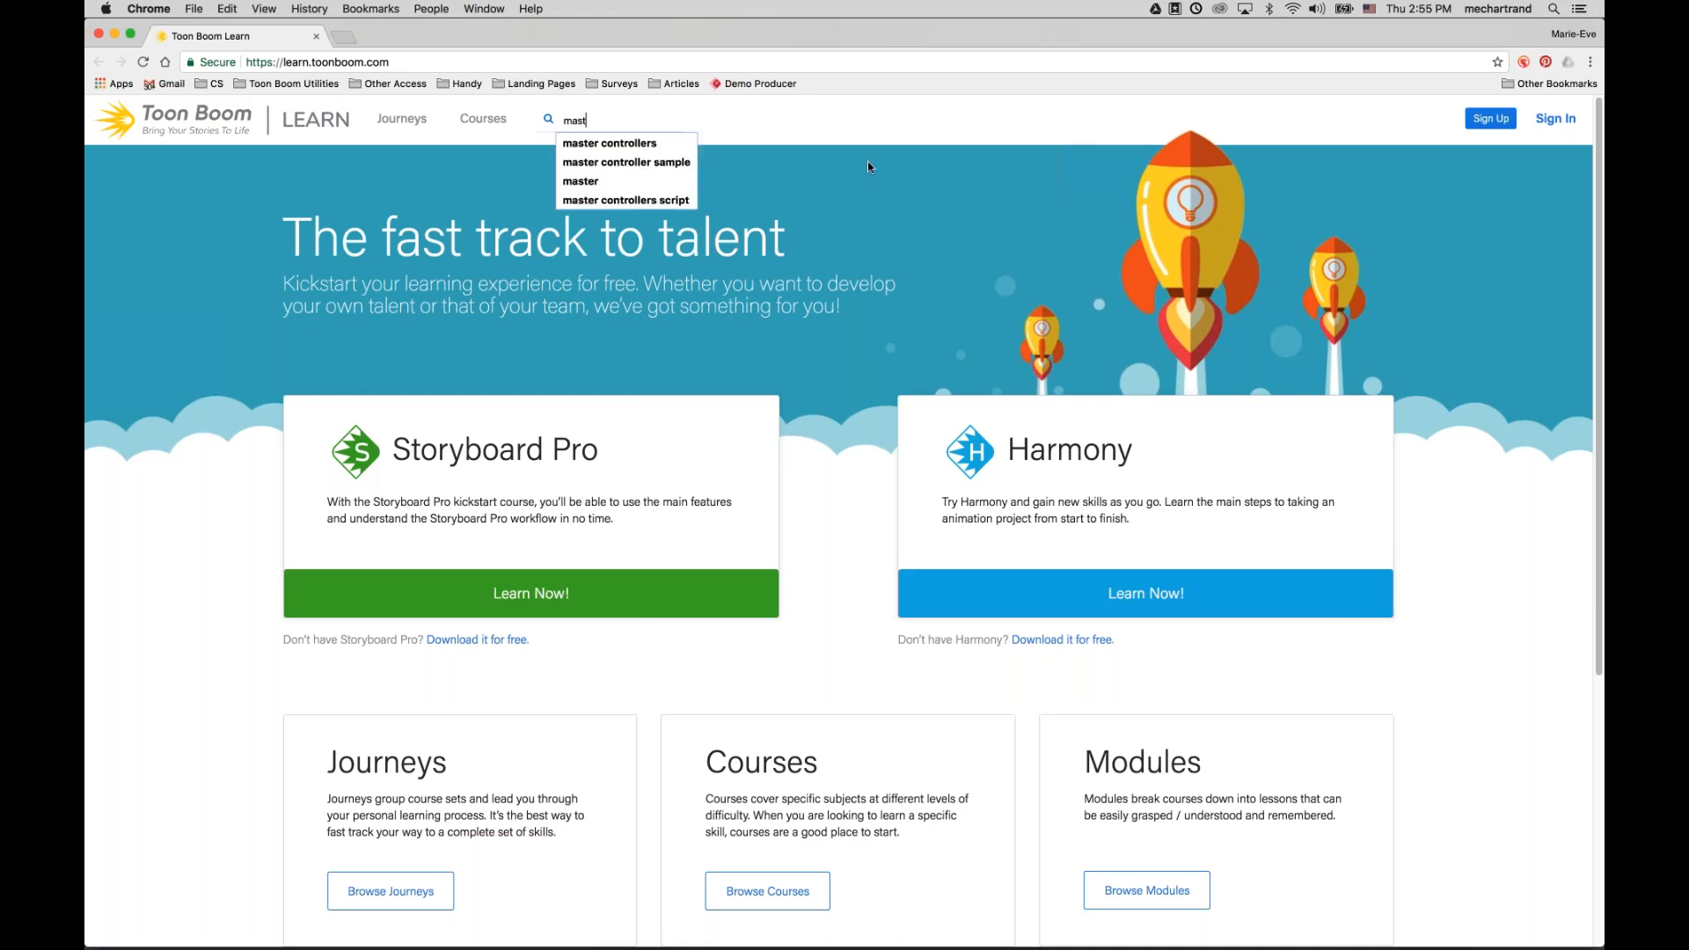
pyautogui.write('er controller sample')
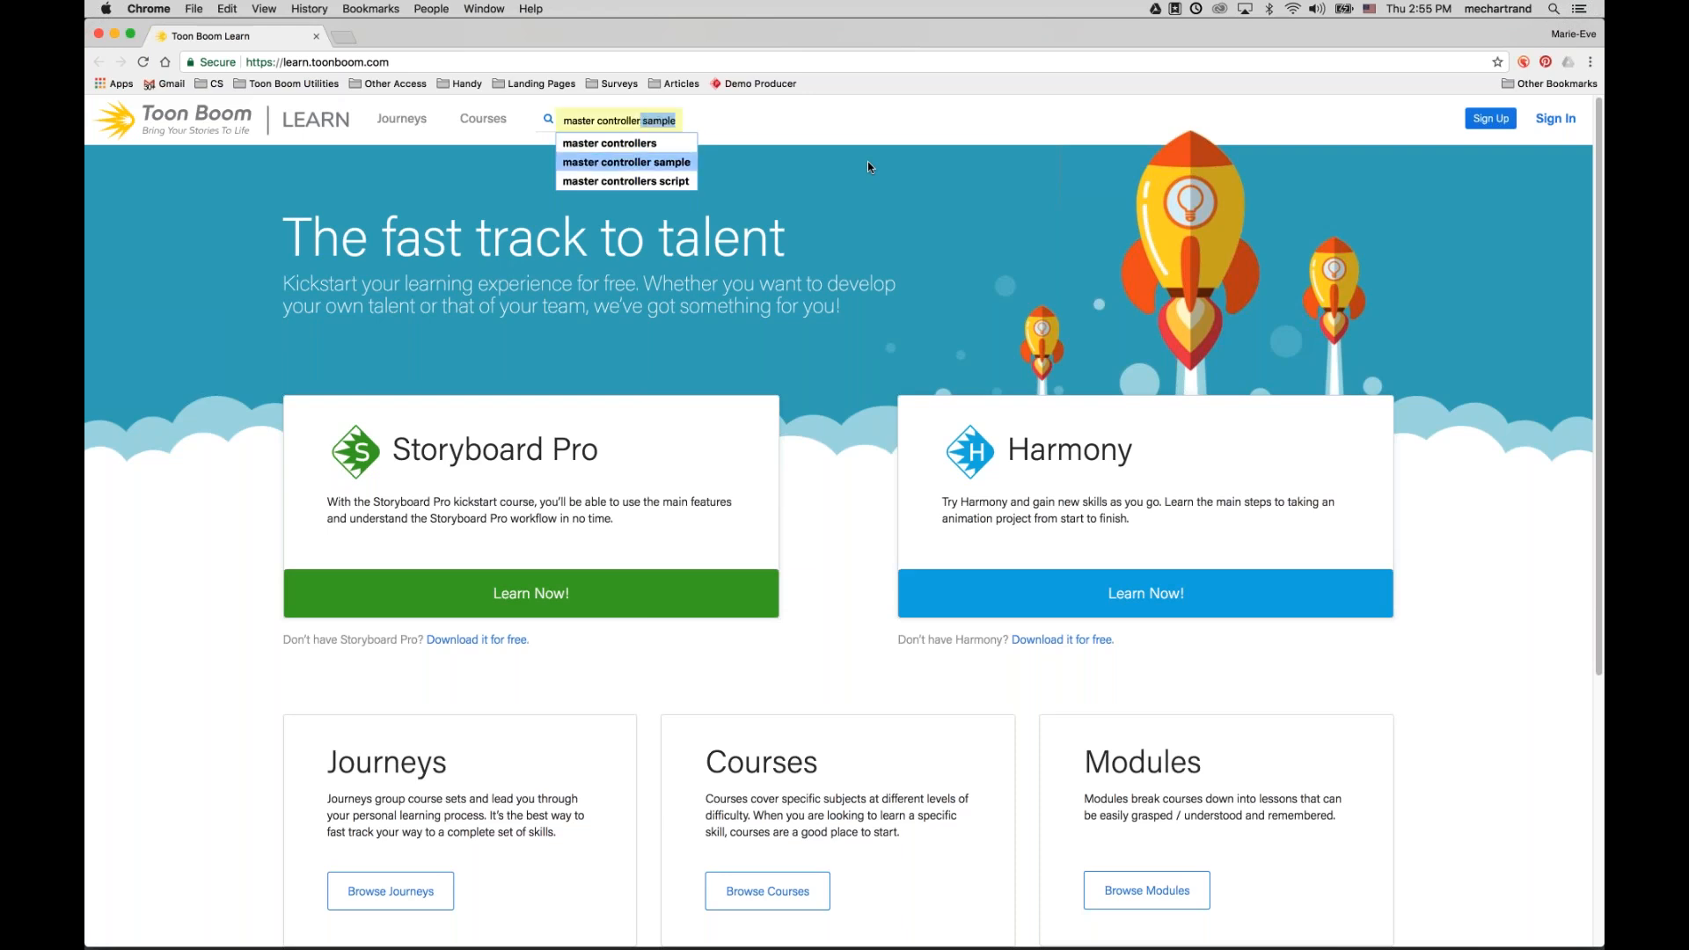
pyautogui.press('Return')
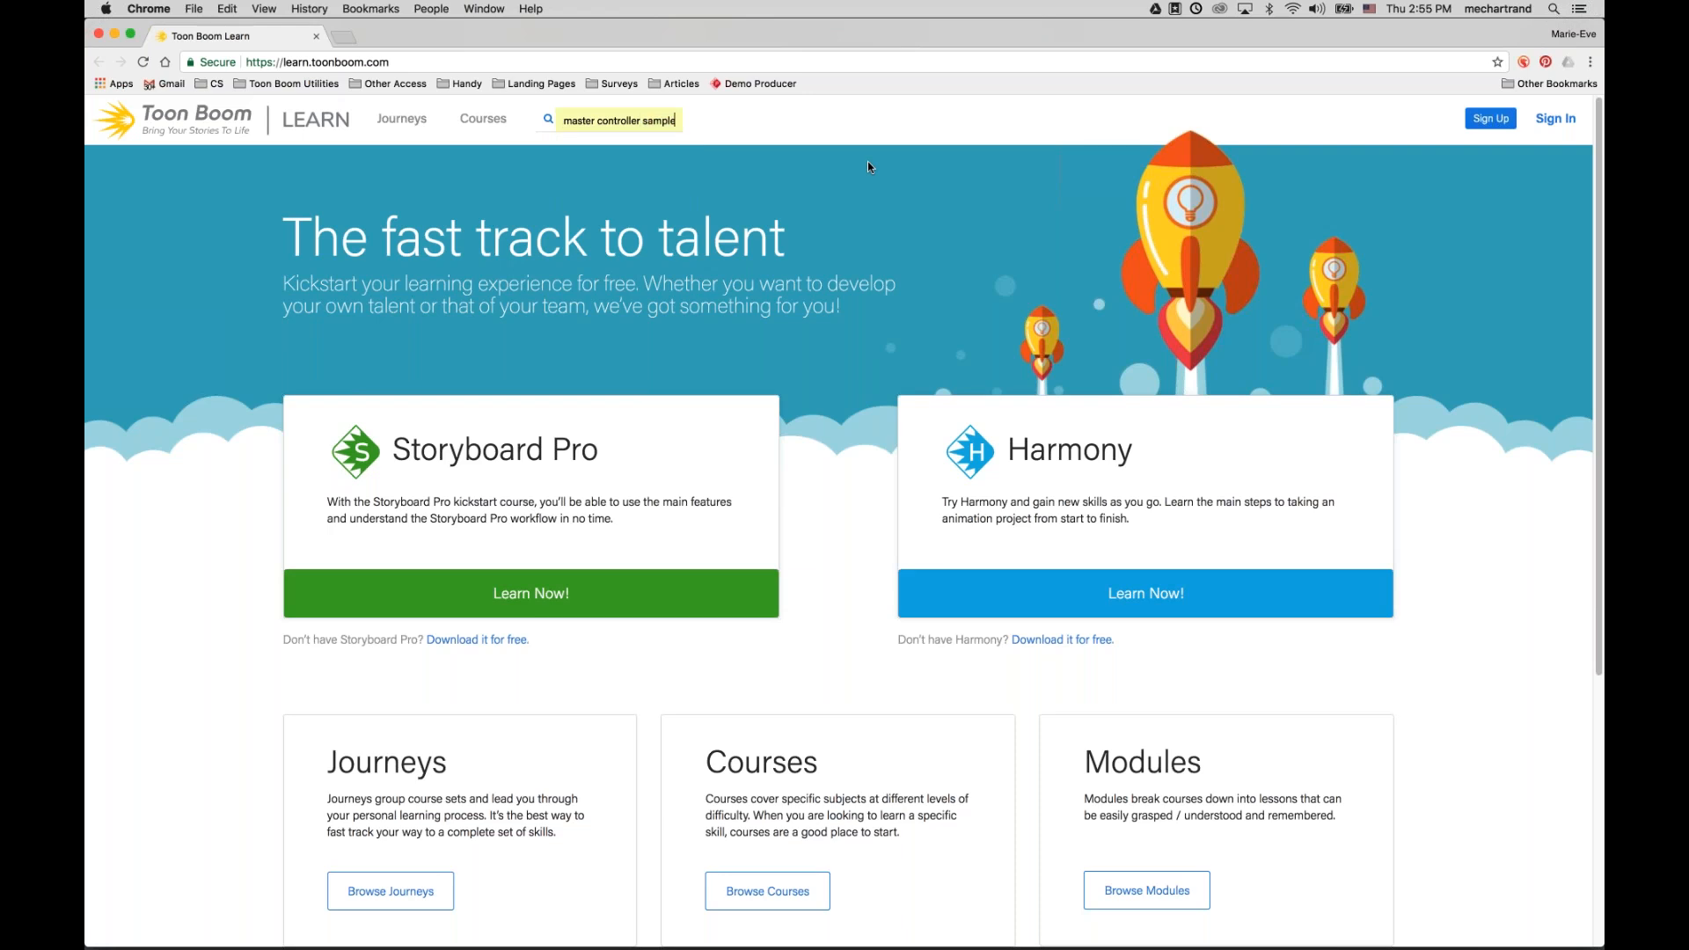
pyautogui.press('Return')
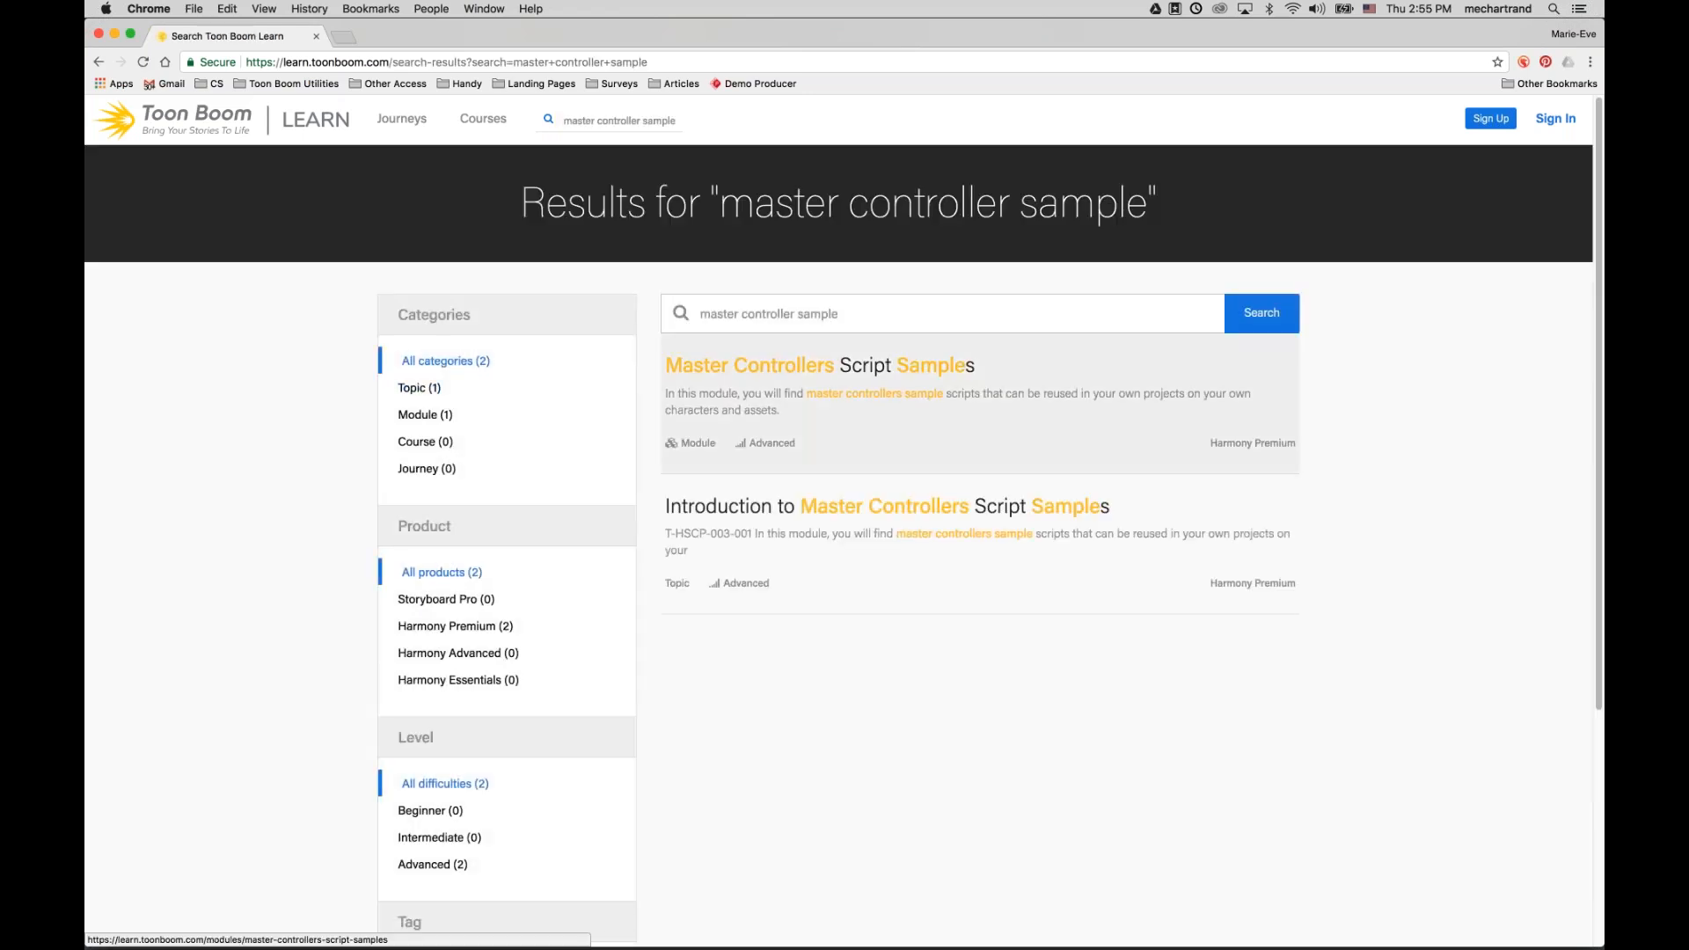
pyautogui.click(890, 376)
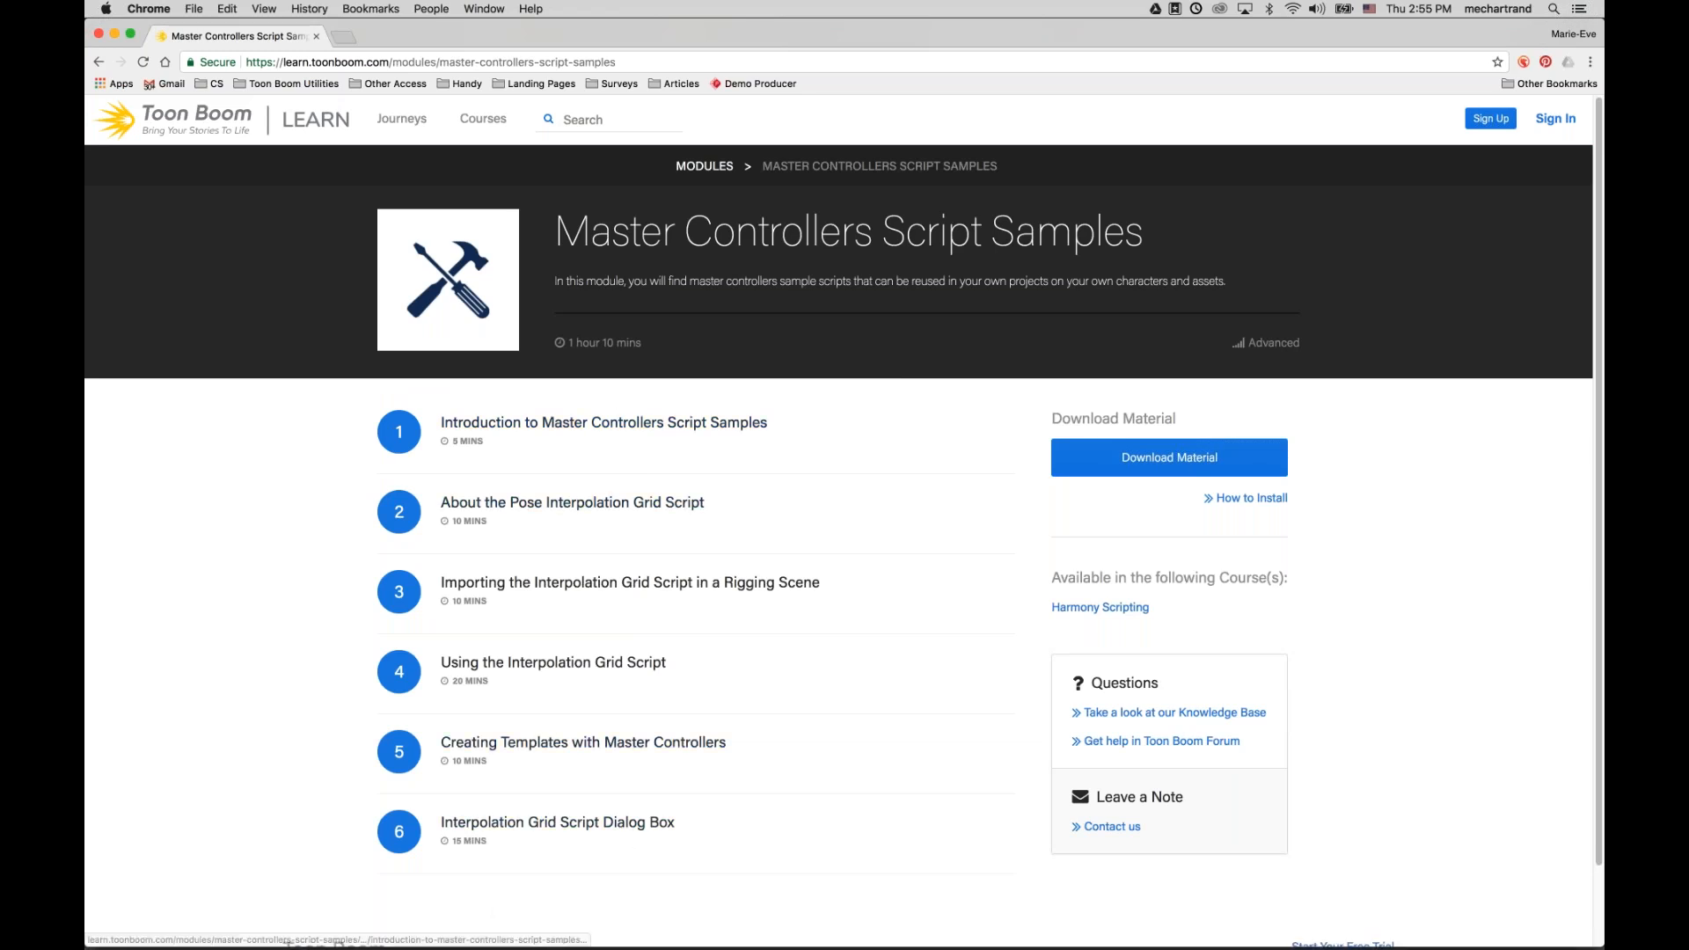
# - Look through the module's introduction topic and the About the Pose Interpolation Grid Script topic
pyautogui.click(607, 423)
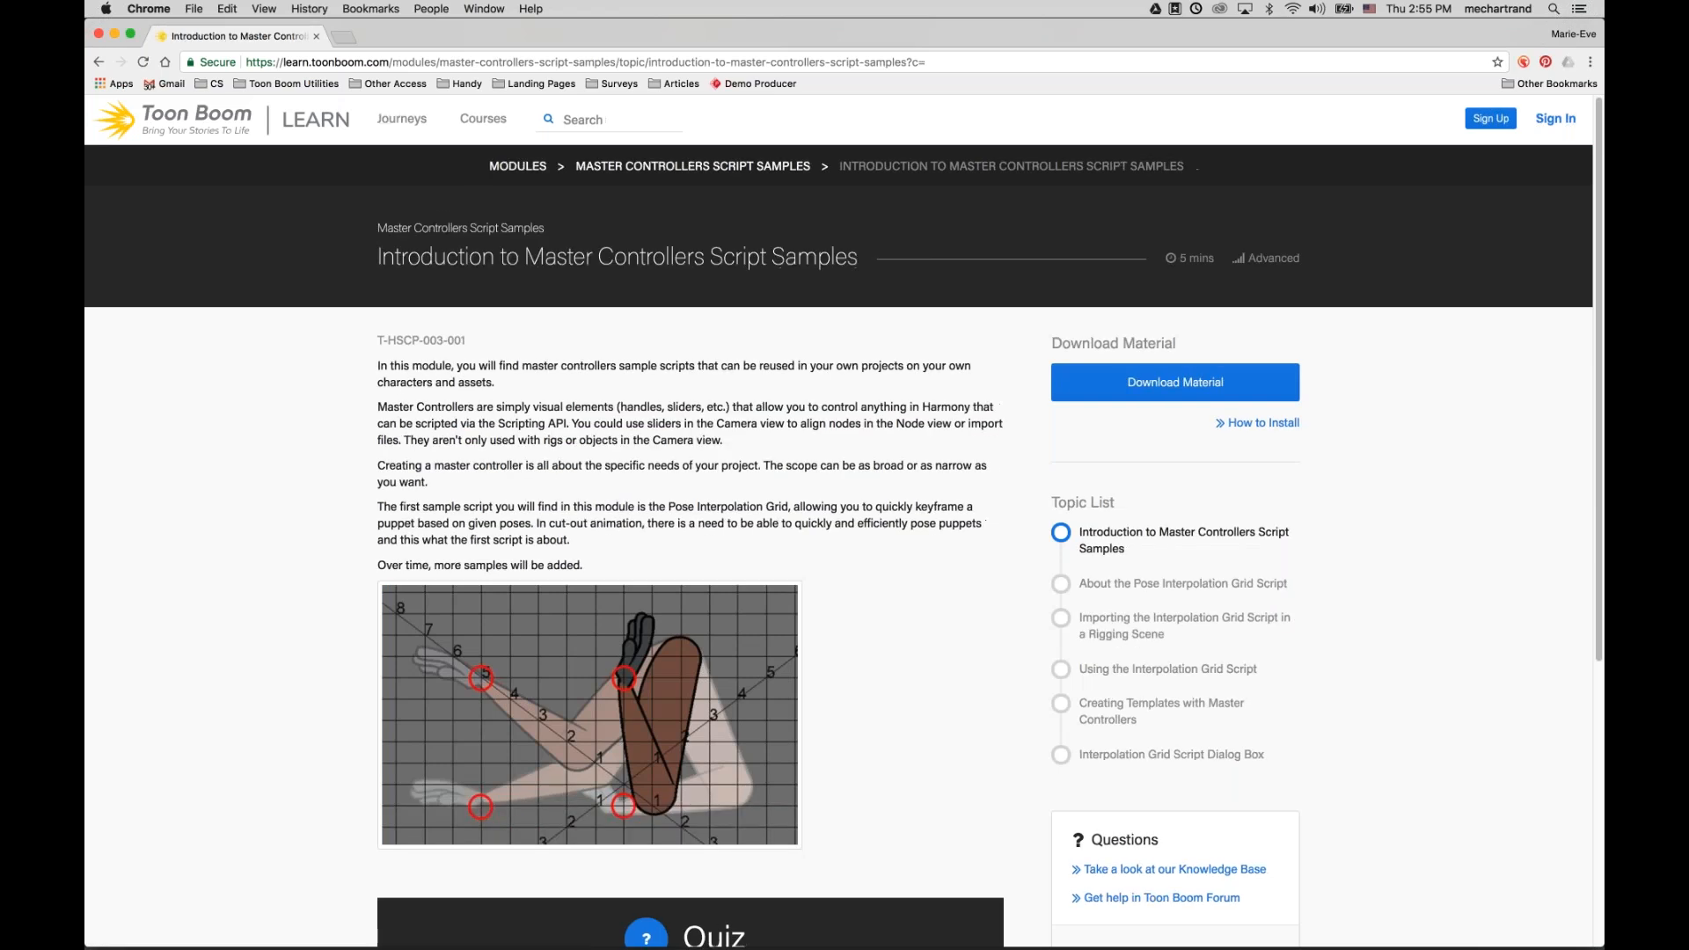
pyautogui.scroll(-5, 892, 692)
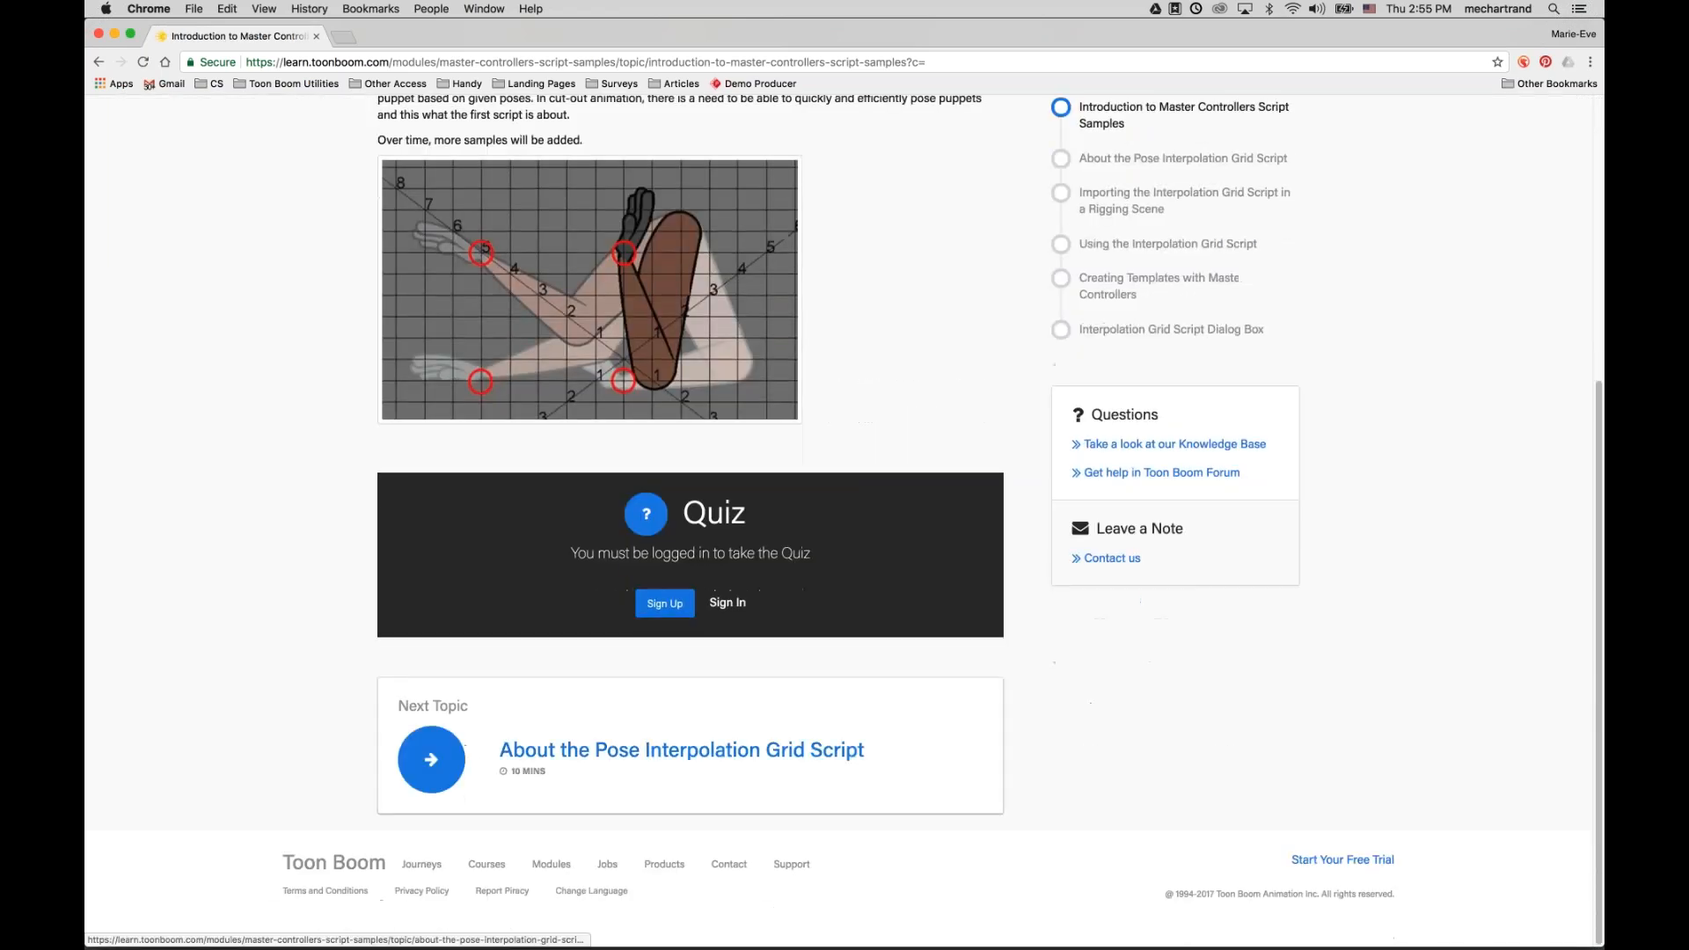
pyautogui.click(682, 749)
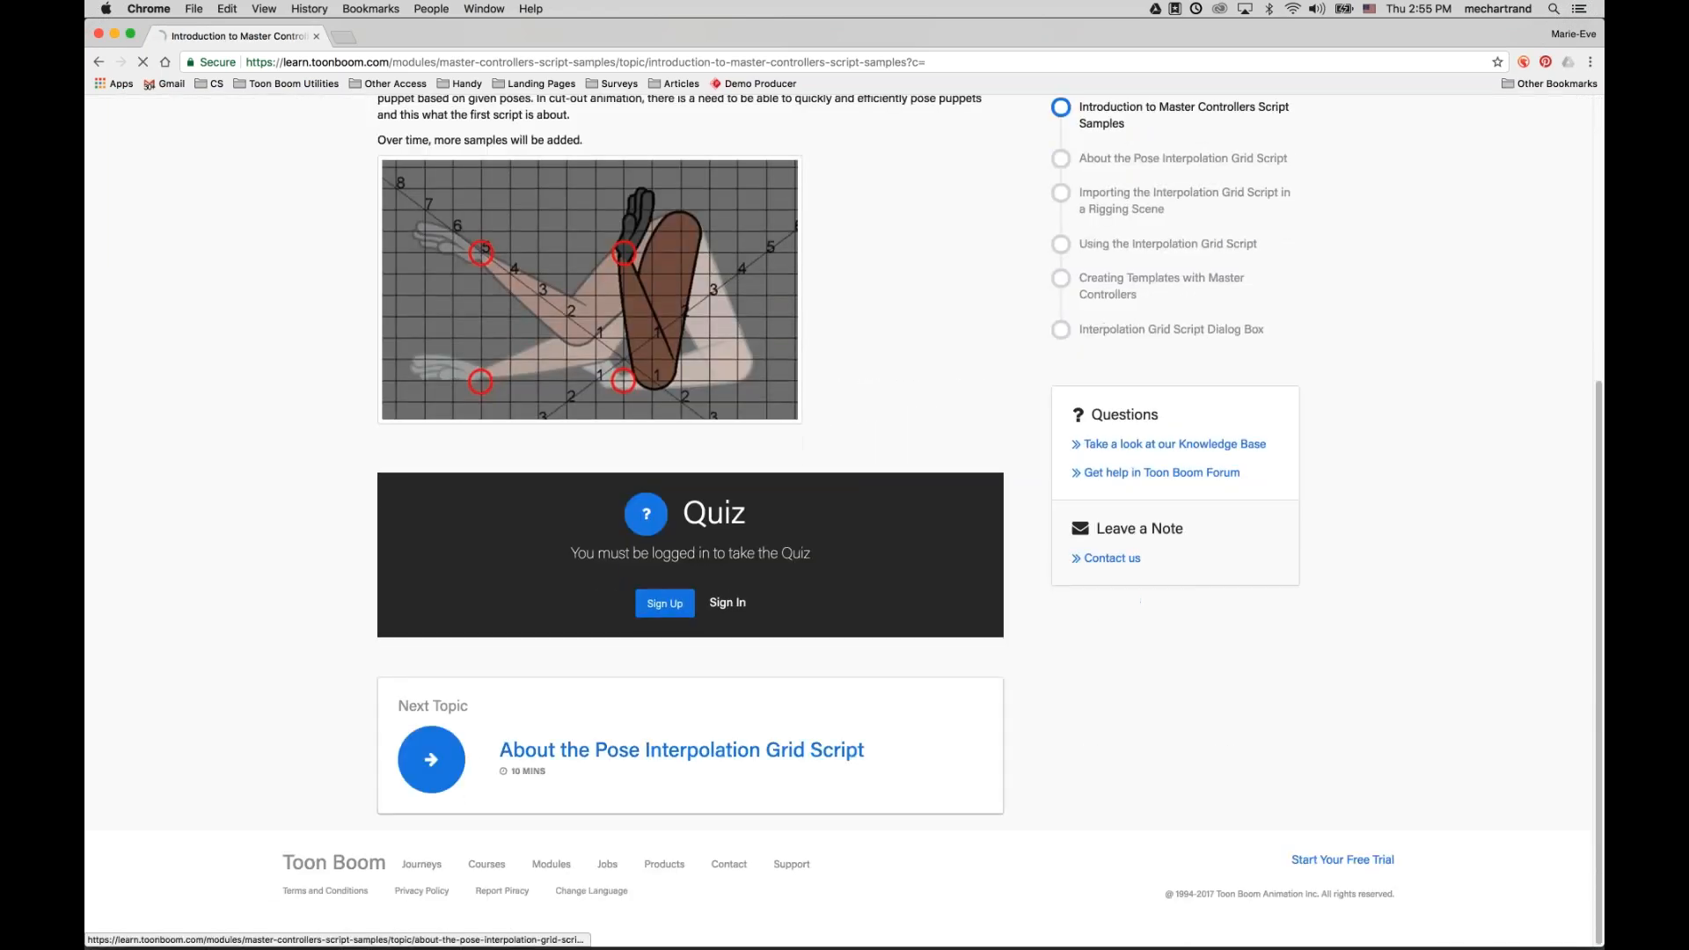
pyautogui.scroll(-15, 852, 724)
pyautogui.scroll(-15, 850, 725)
# - Look through the topics on importing the Interpolation Grid script in a rigging scene and on using it
pyautogui.click(773, 764)
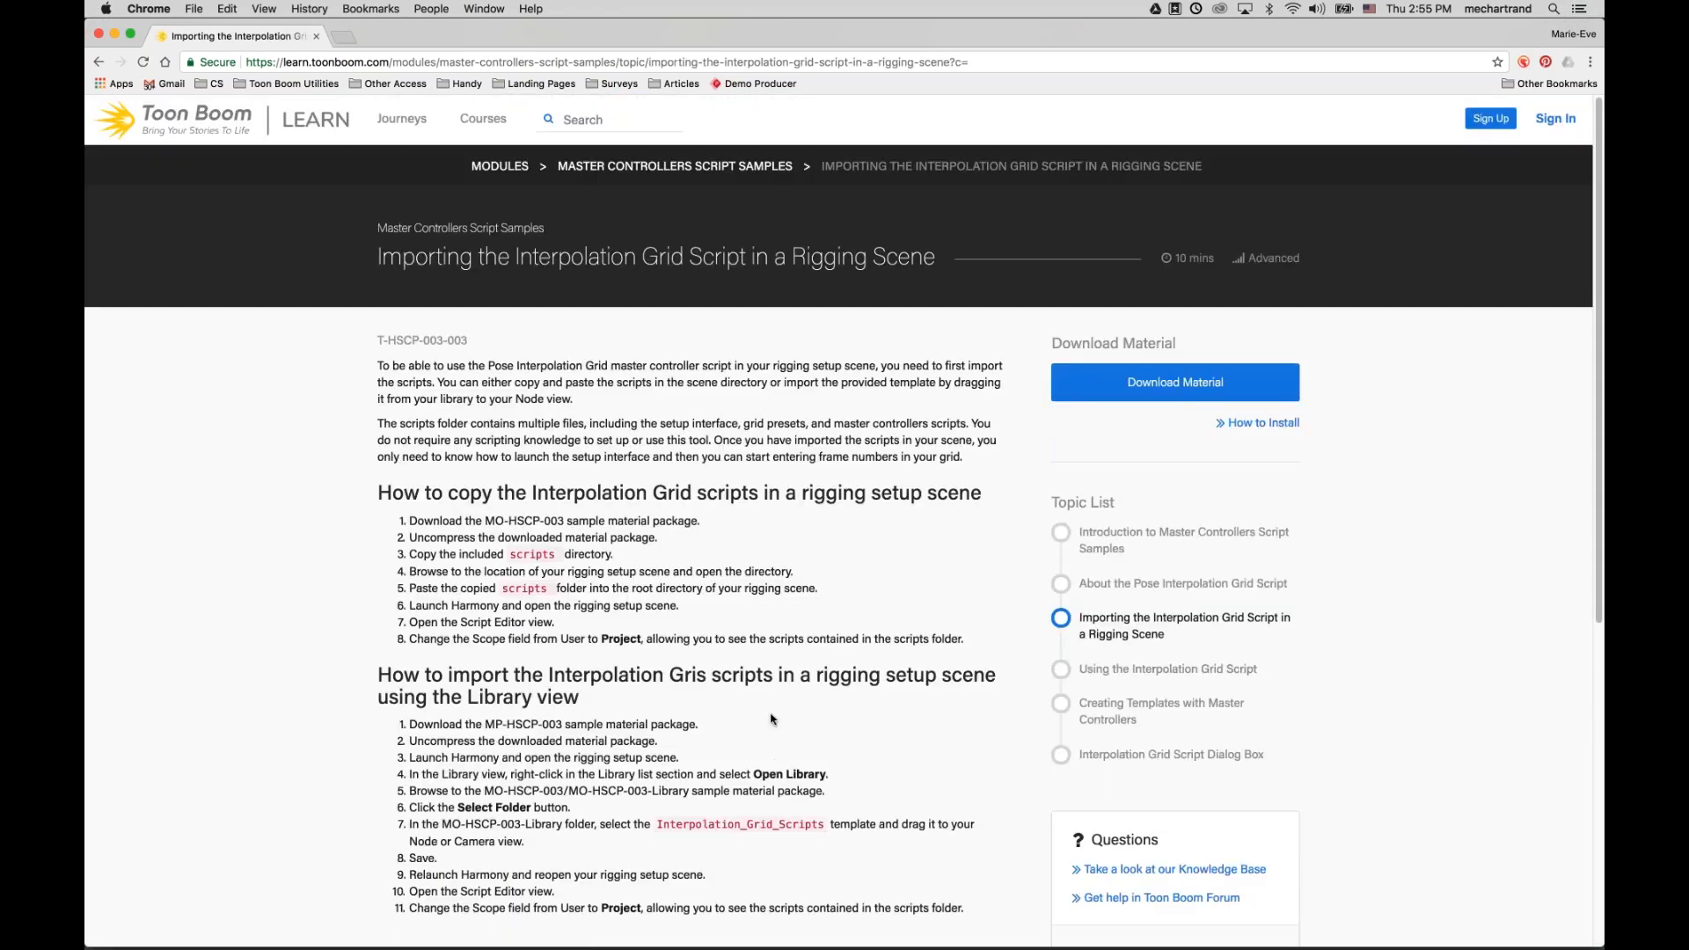
pyautogui.scroll(-6, 774, 723)
pyautogui.click(741, 750)
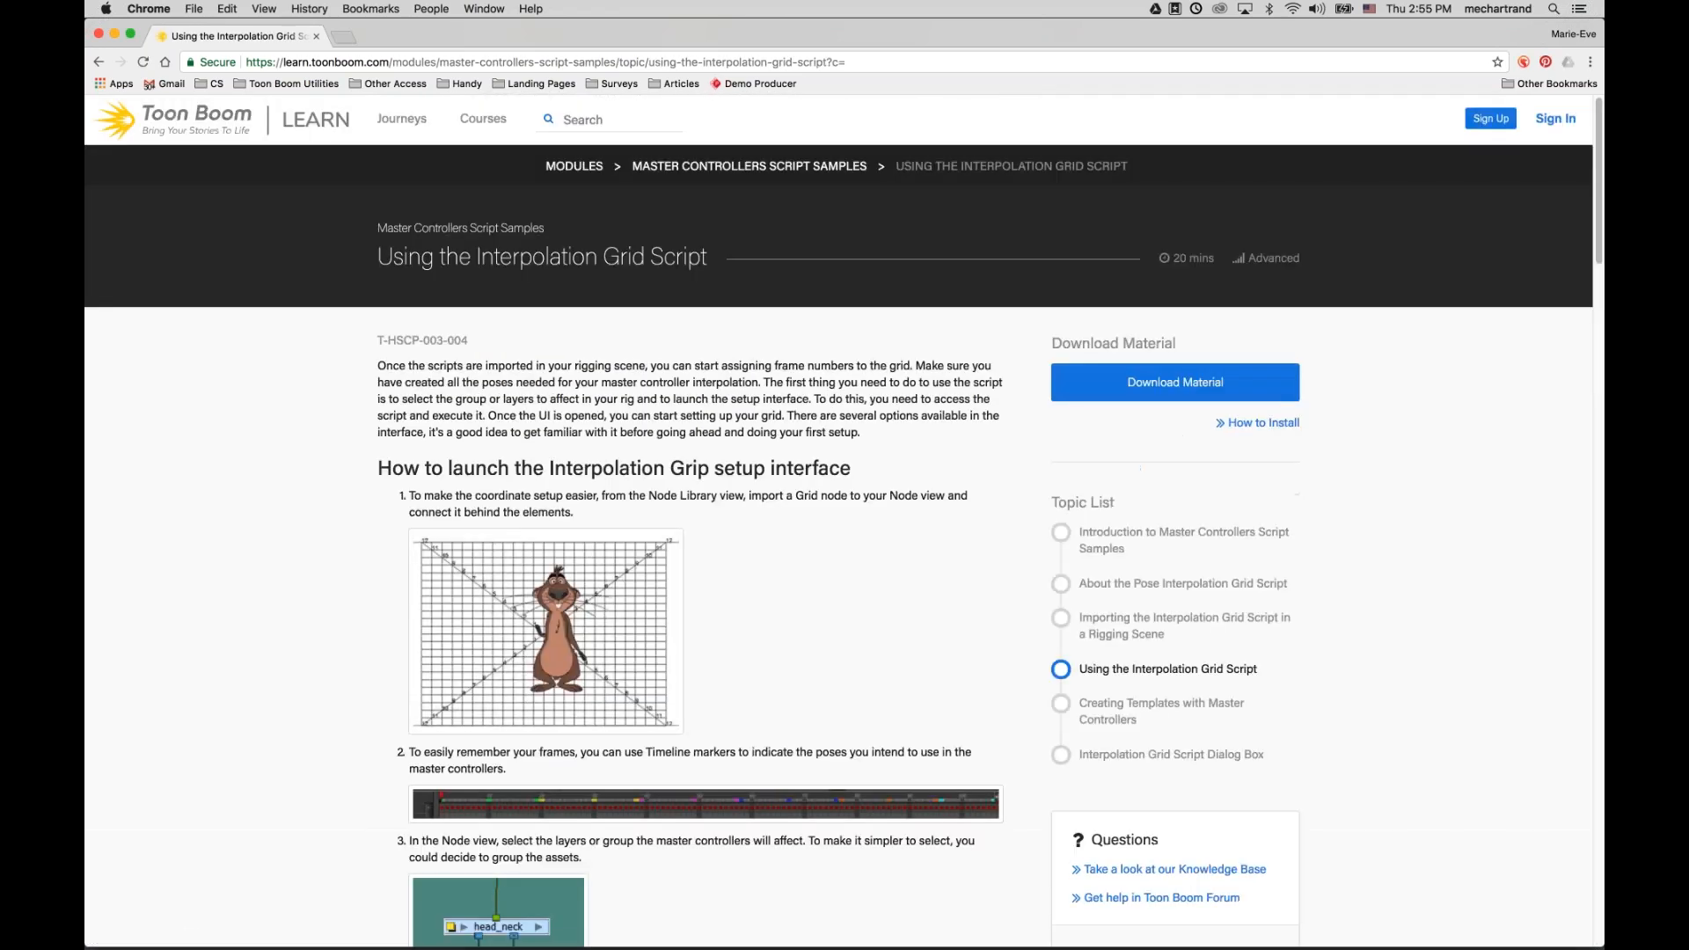
pyautogui.scroll(-12, 766, 719)
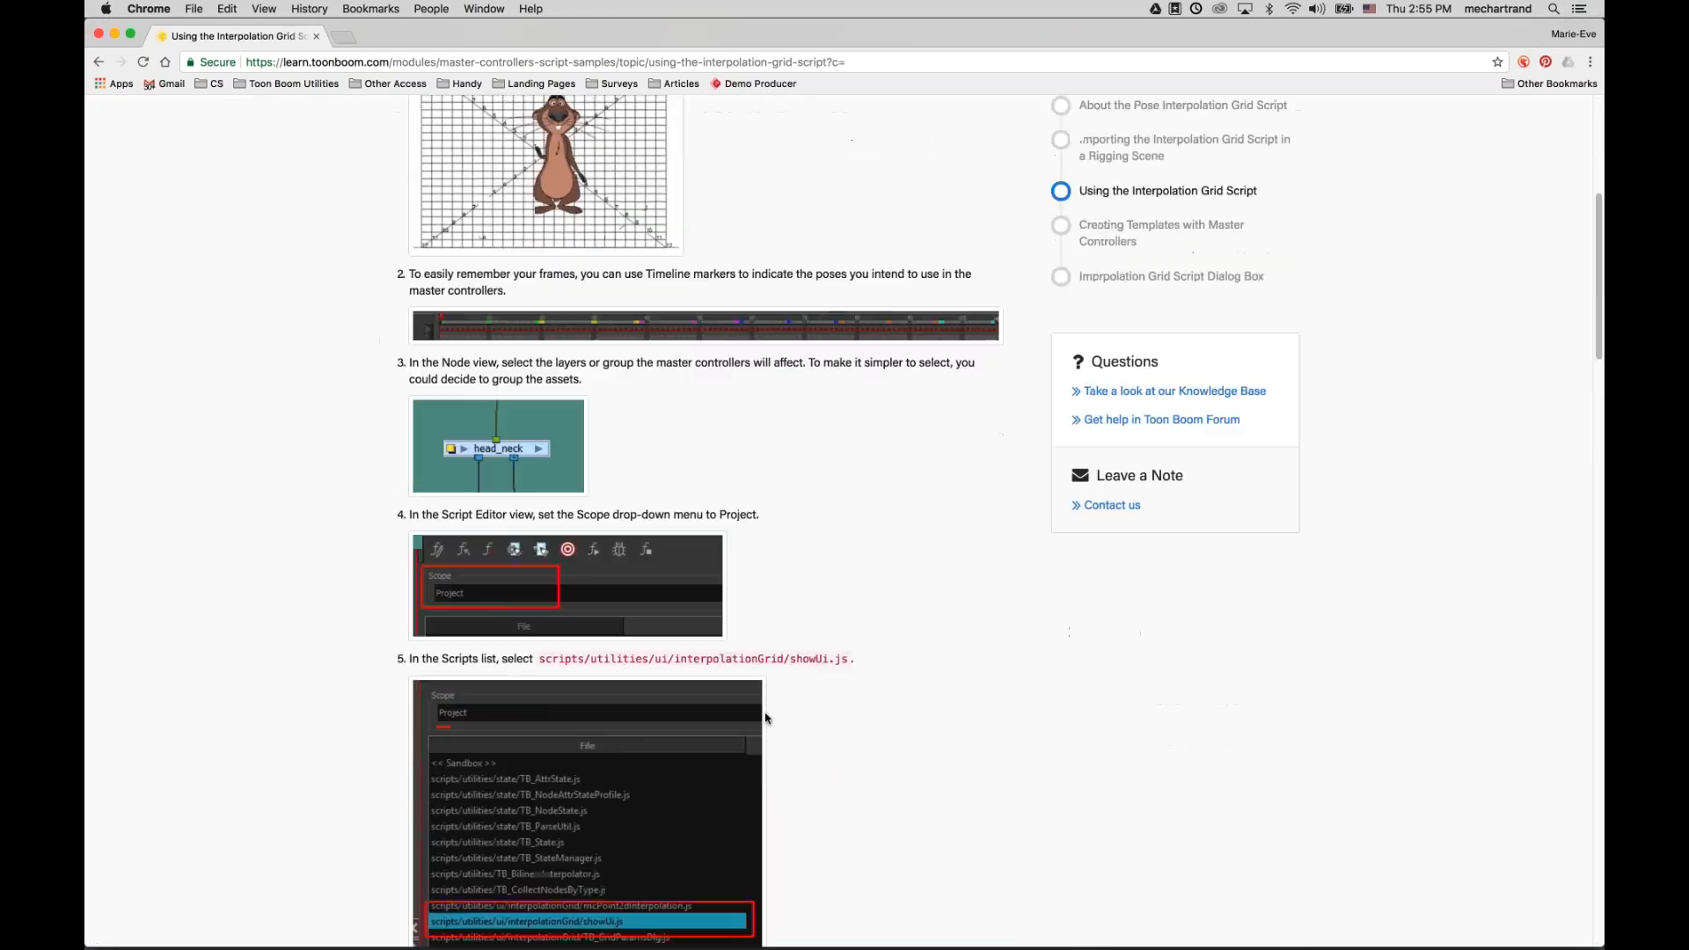
pyautogui.scroll(-15, 764, 717)
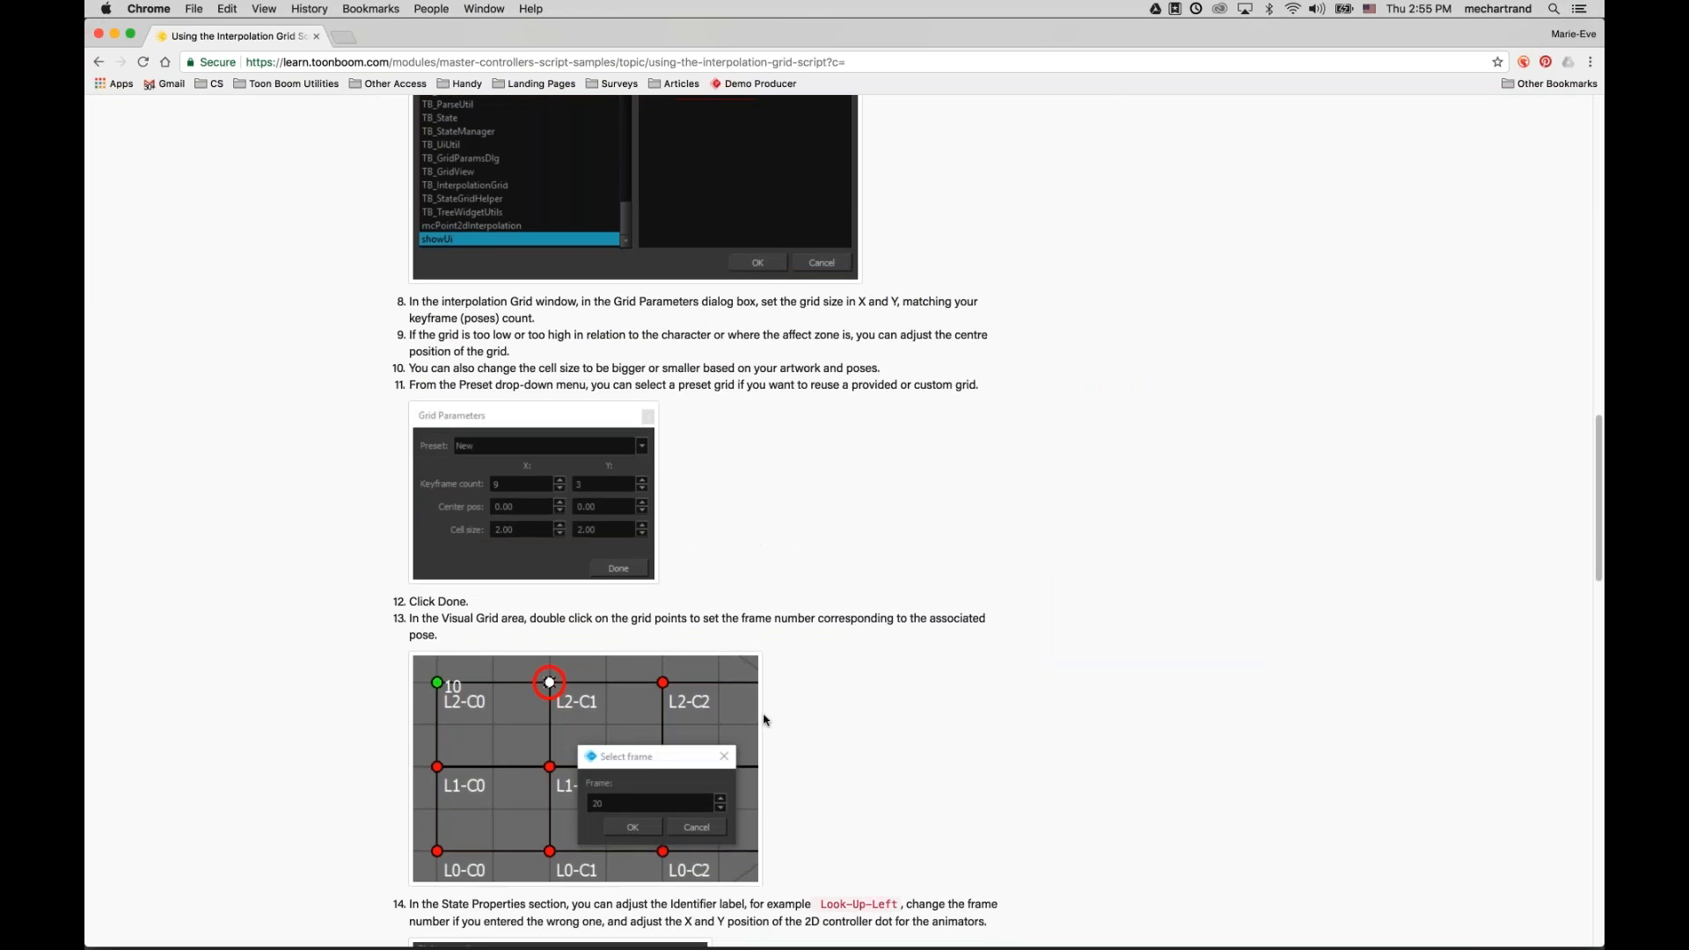
pyautogui.scroll(-10, 763, 721)
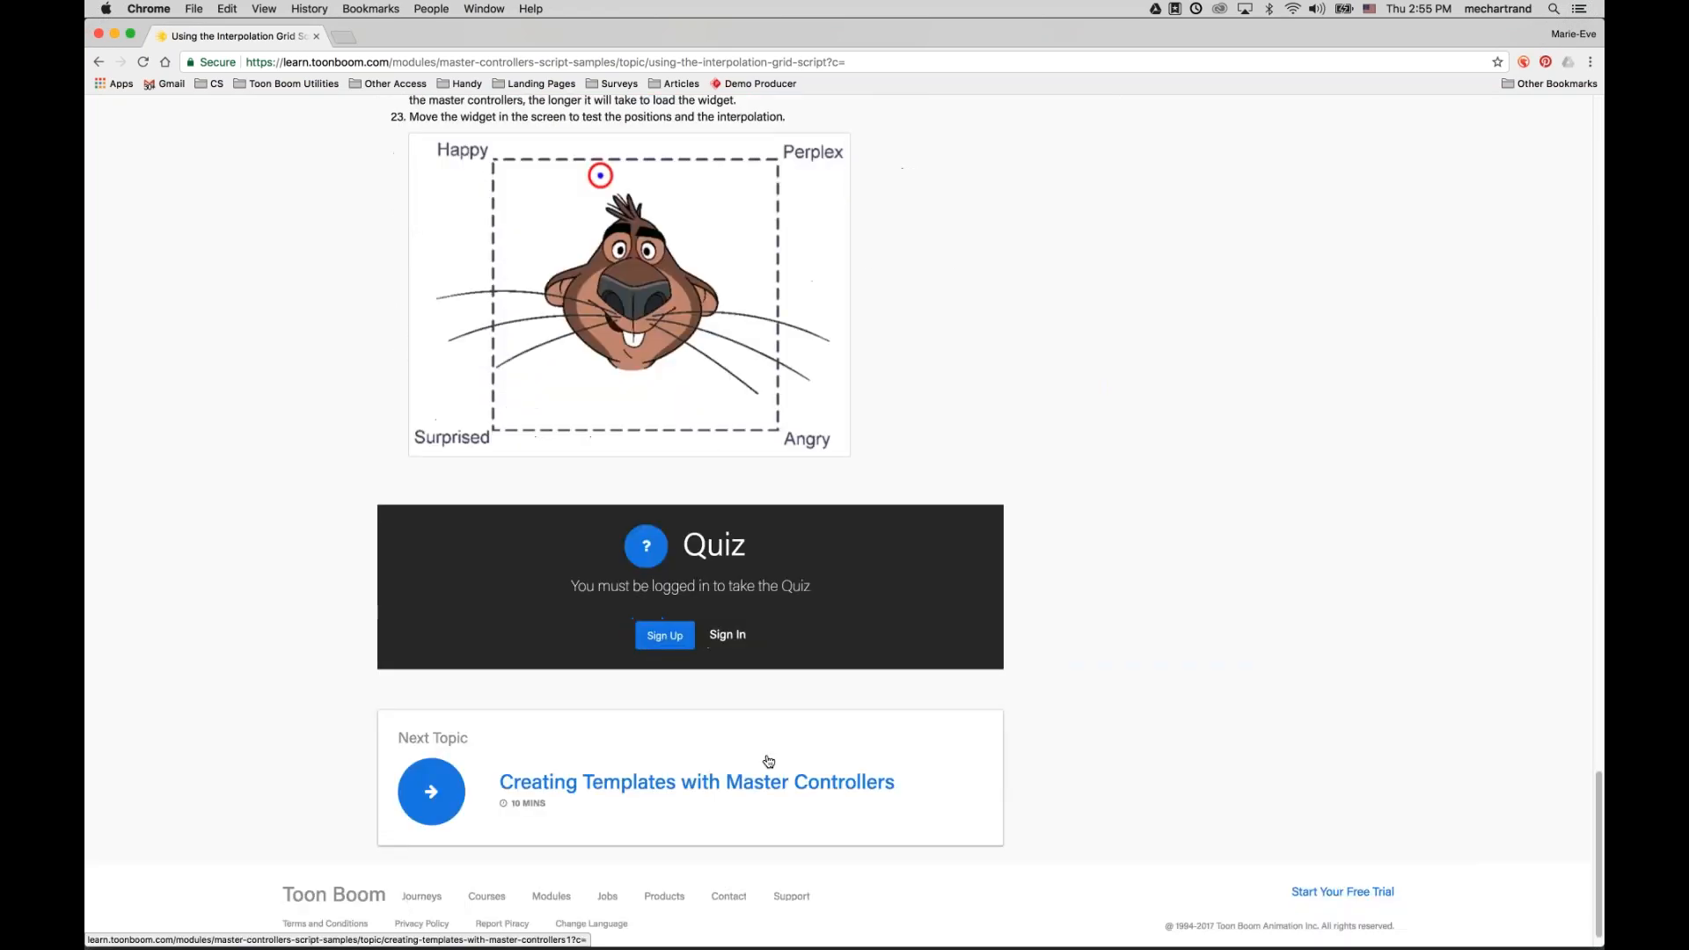
# - Open the Creating Templates with Master Controllers topic and look through its instructions on extra files
pyautogui.click(767, 762)
pyautogui.scroll(-3, 689, 667)
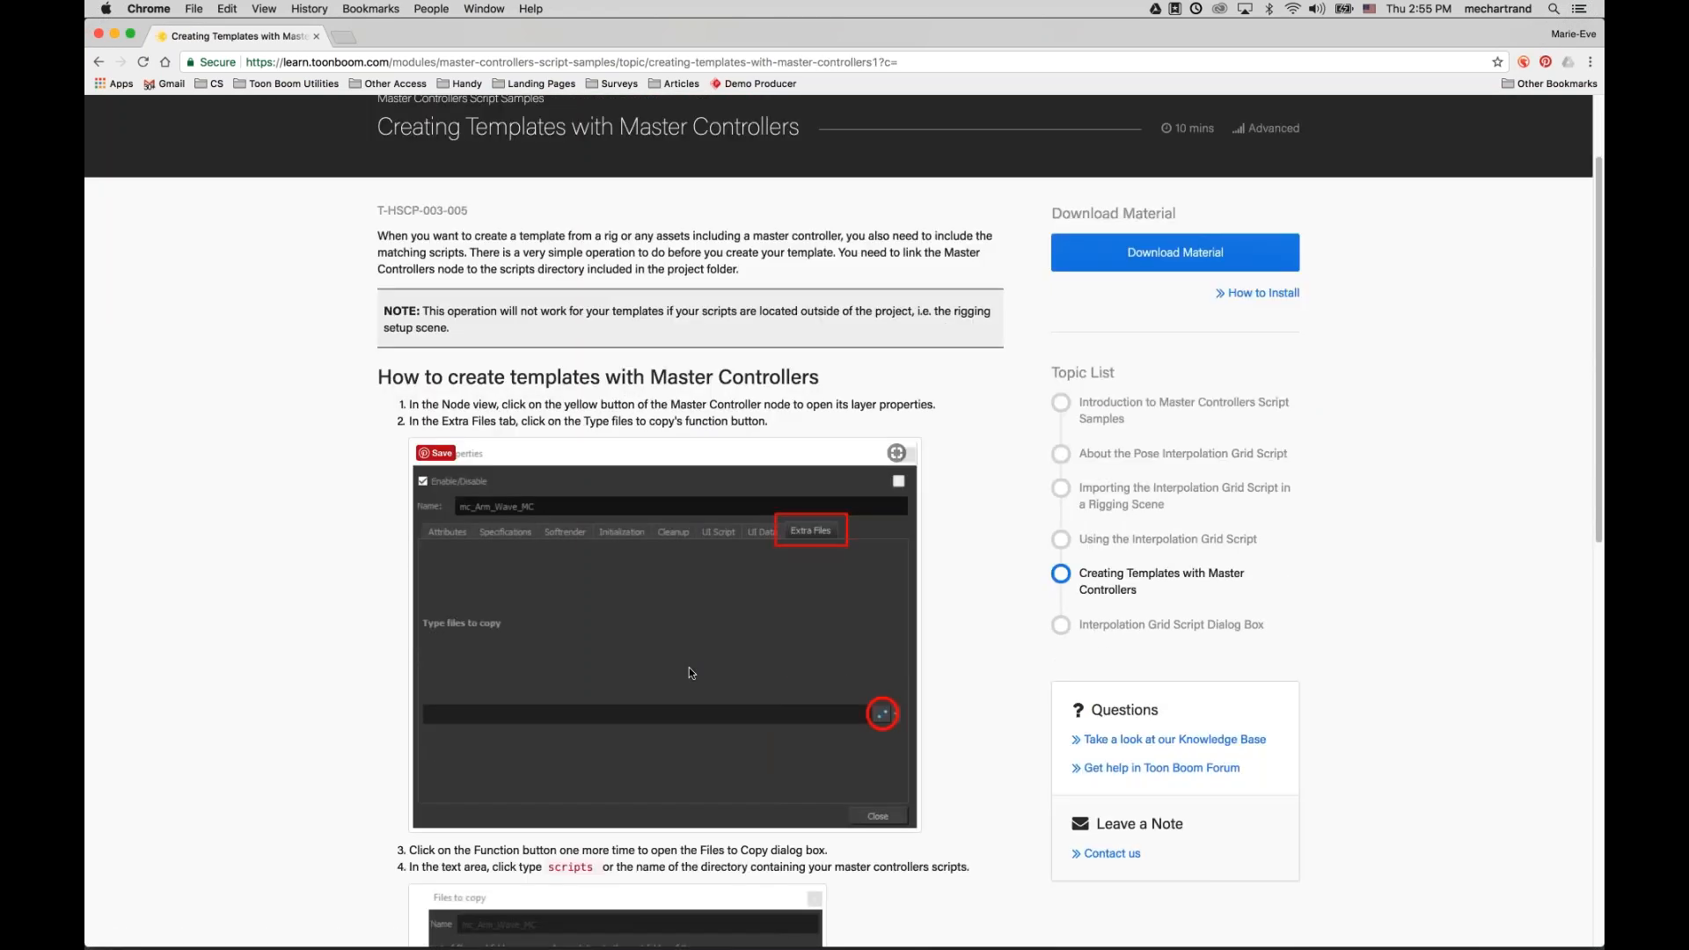
pyautogui.scroll(-9, 863, 605)
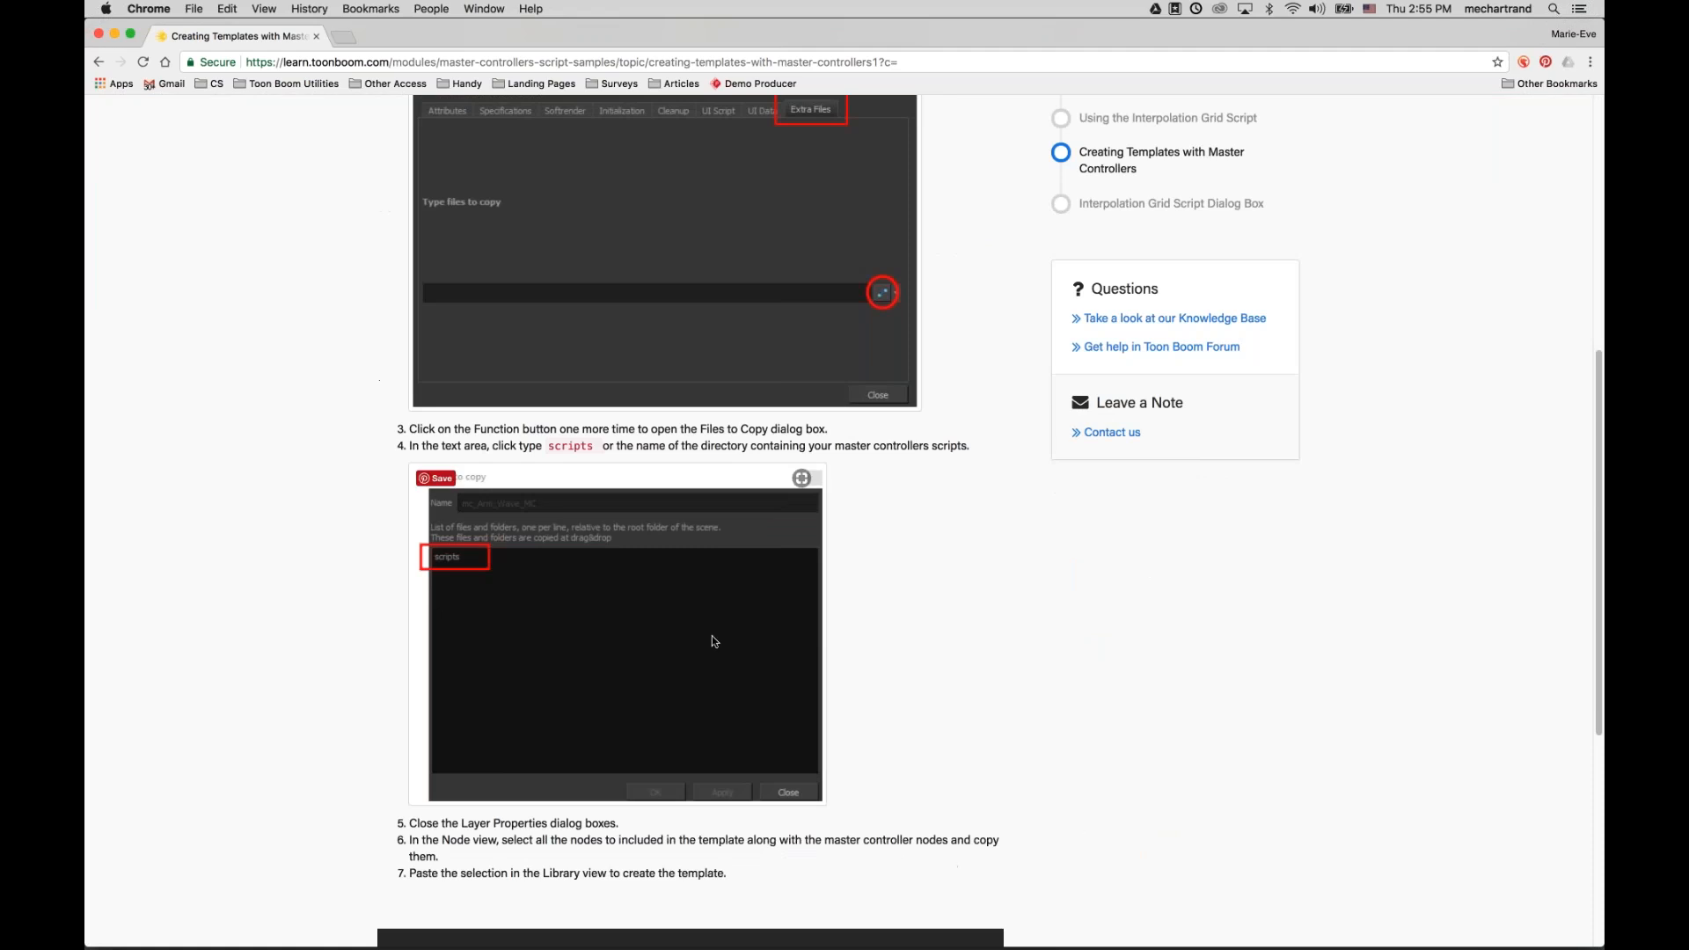
pyautogui.scroll(-10, 711, 635)
# - Open the Interpolation Grid Script Dialog Box topic and look through its parameter descriptions
pyautogui.click(769, 755)
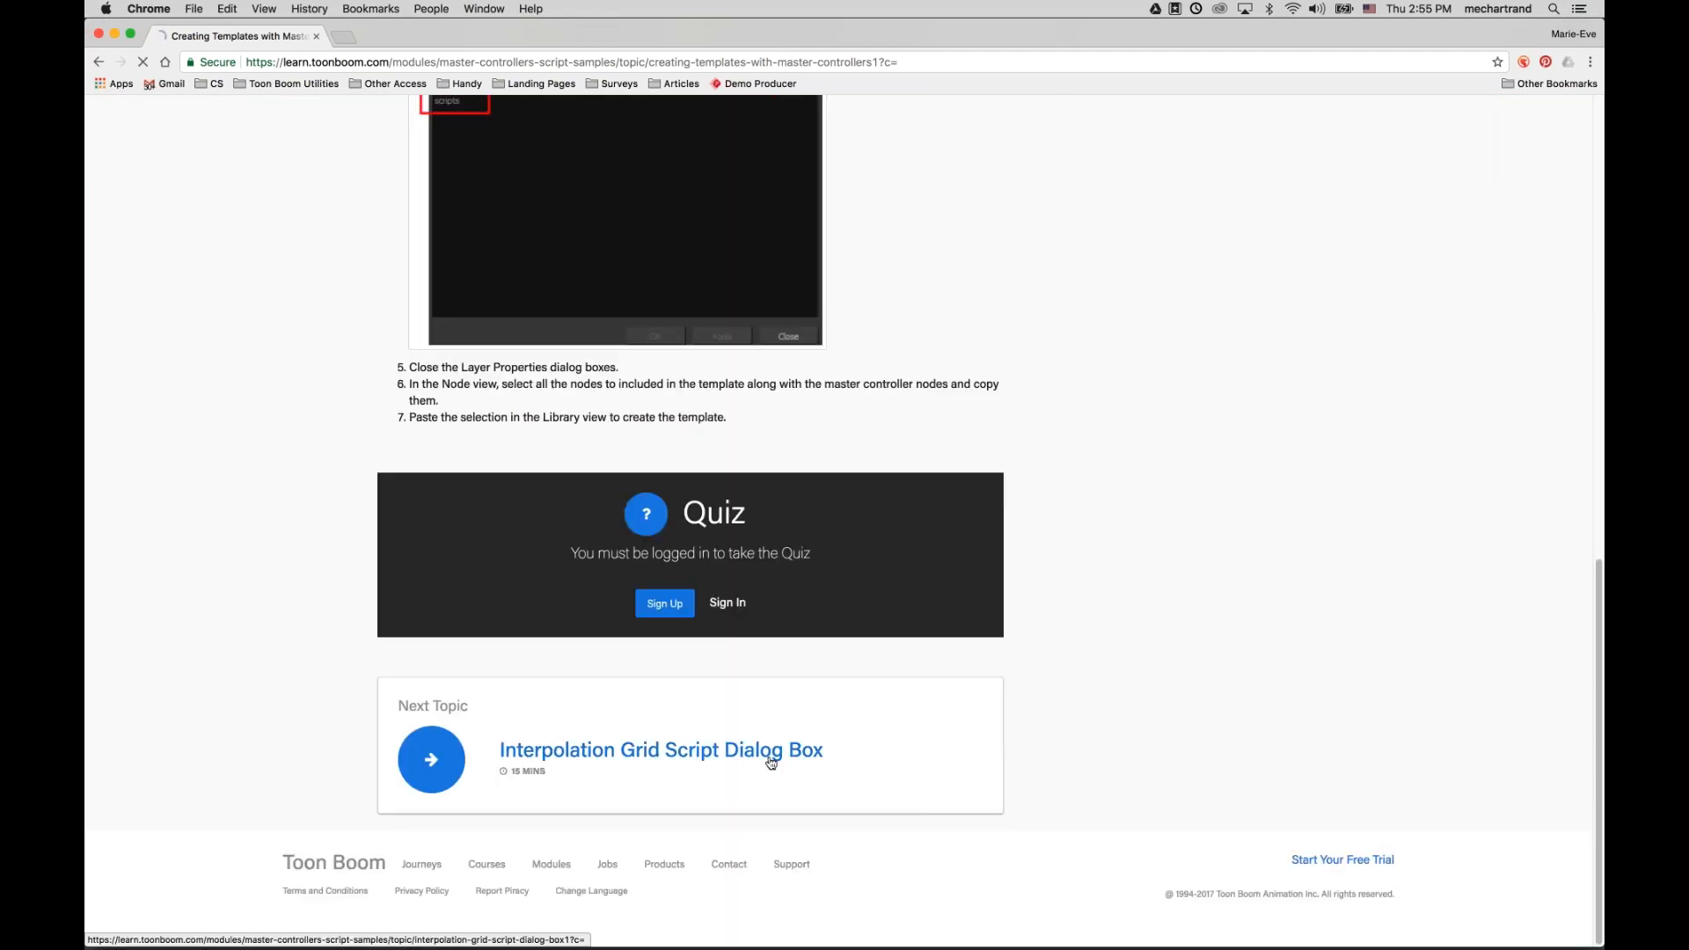
pyautogui.scroll(-10, 819, 727)
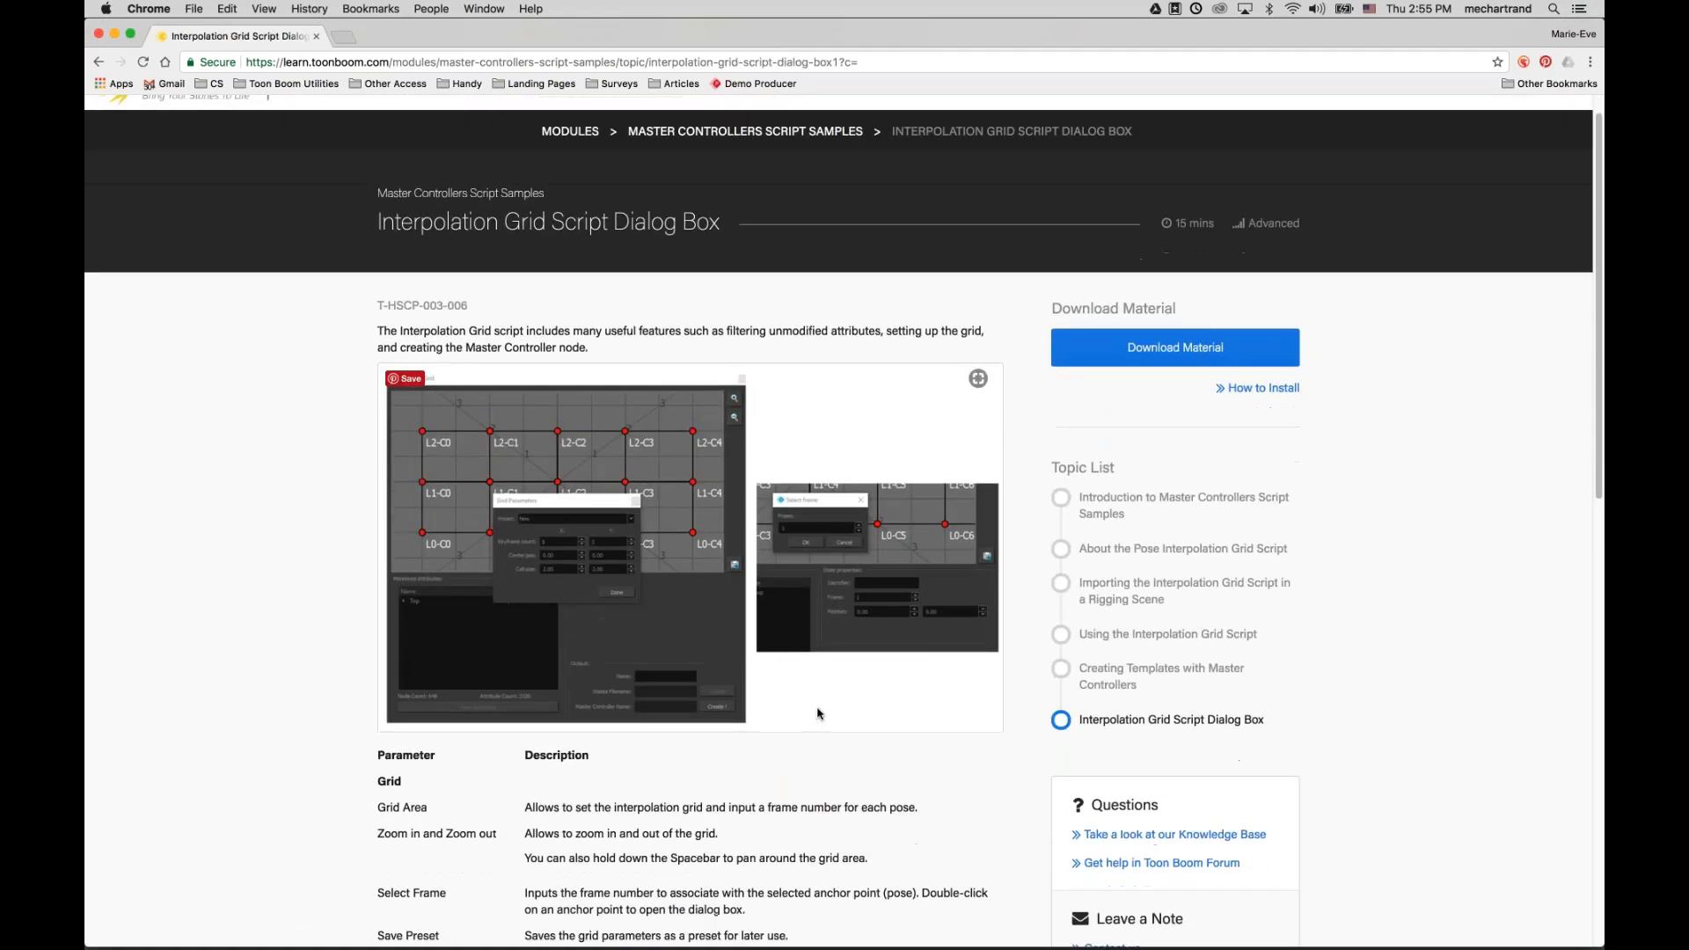
pyautogui.scroll(-5, 686, 519)
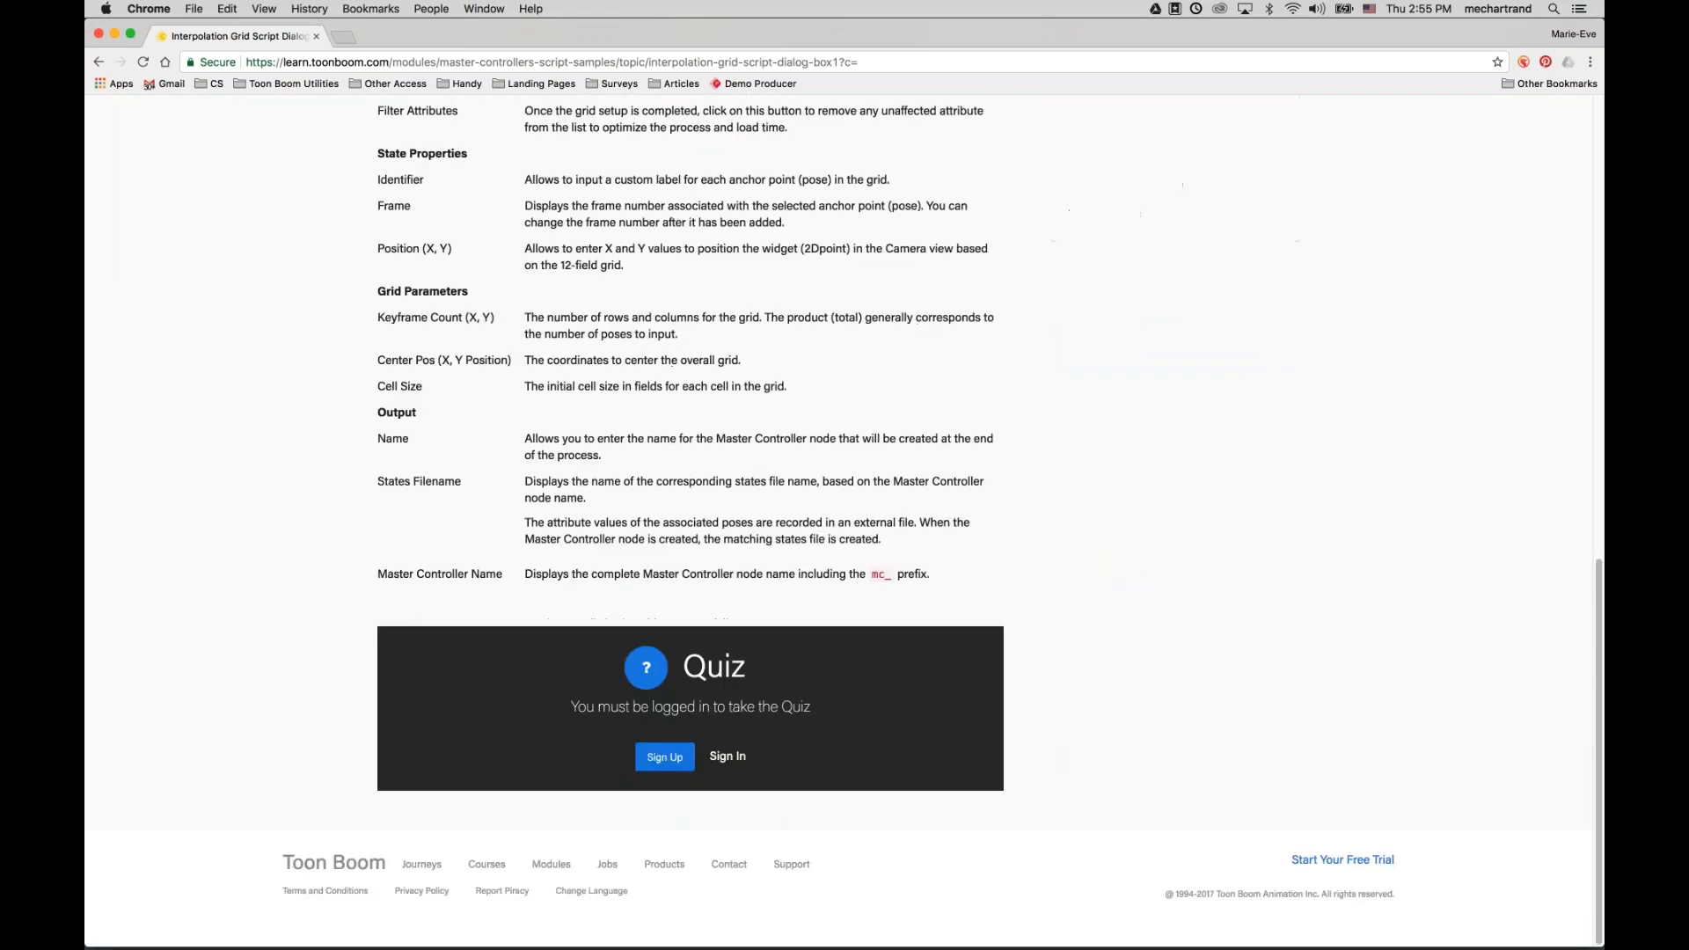
pyautogui.scroll(10, 686, 519)
pyautogui.scroll(4, 686, 519)
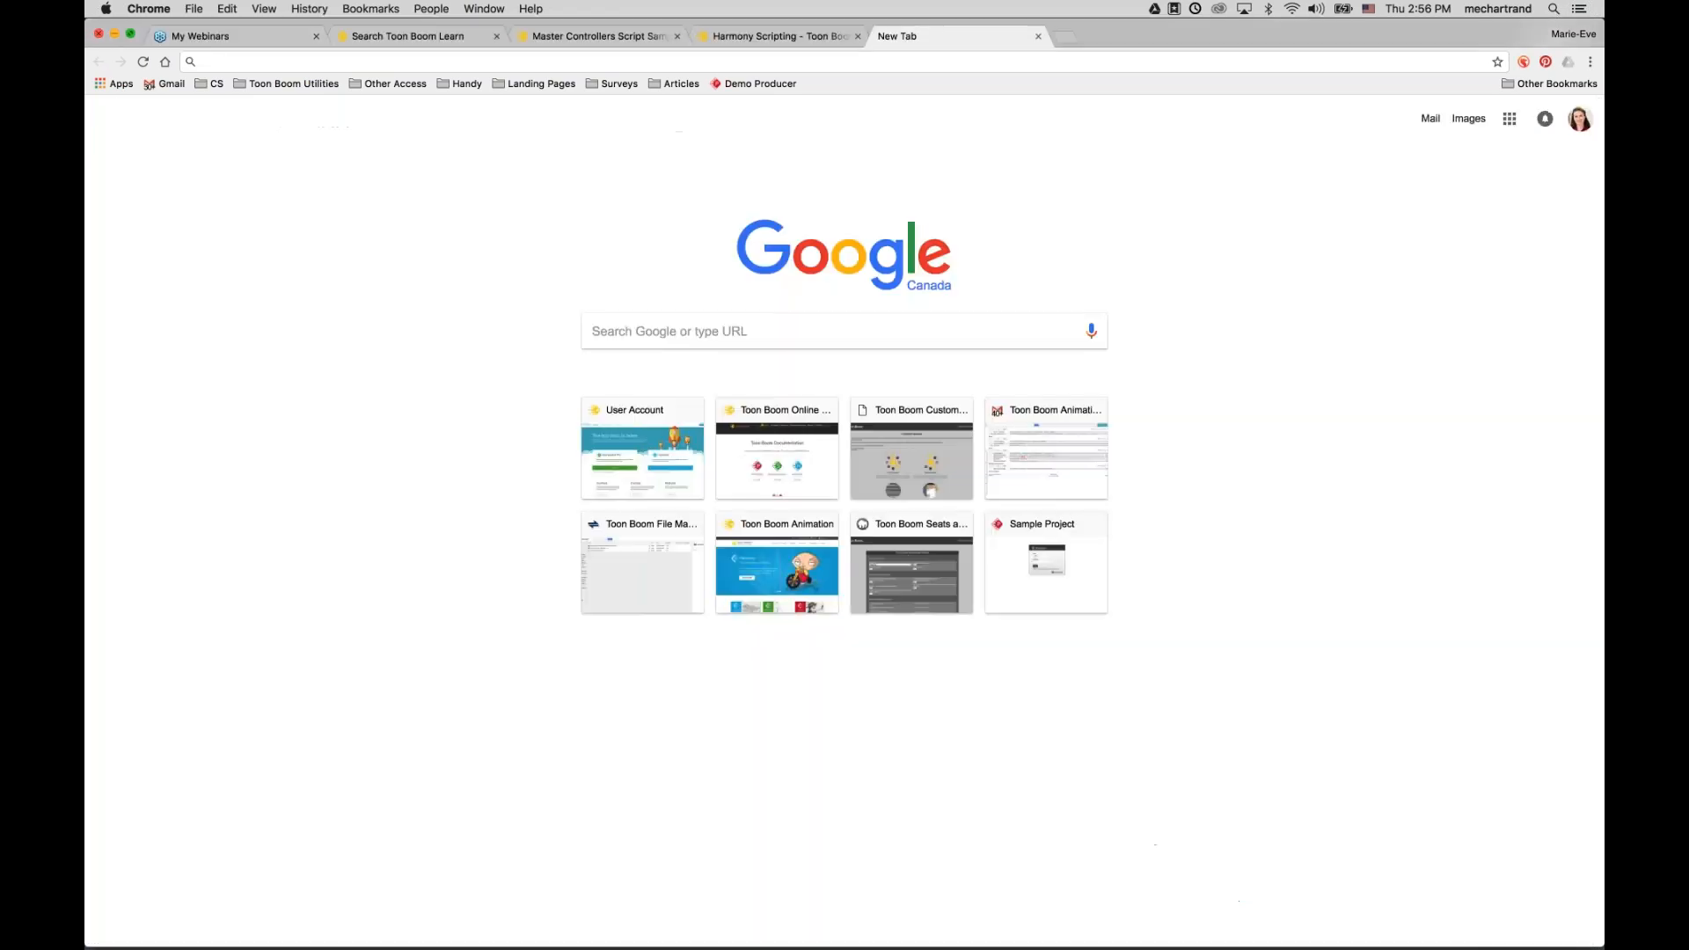
# - Bring up the already open Harmony Scripting course page and open its Master Controllers Script Samples module
pyautogui.click(757, 36)
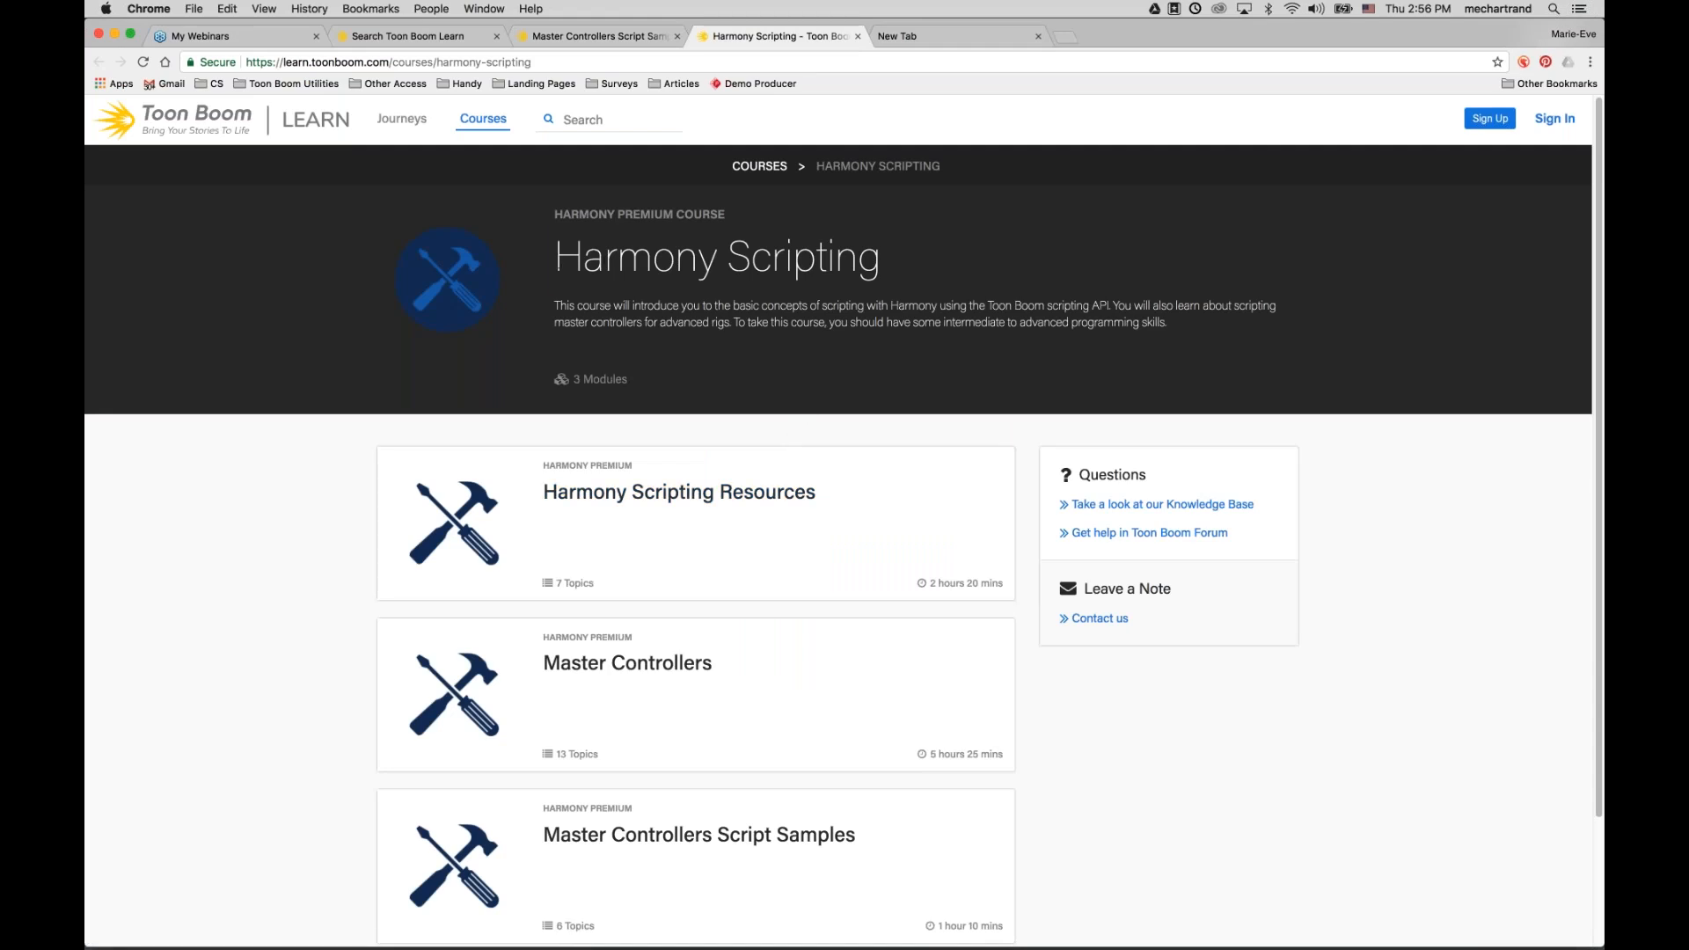
pyautogui.moveTo(554, 257); pyautogui.dragTo(878, 264)
pyautogui.click(576, 119)
pyautogui.scroll(-2, 995, 419)
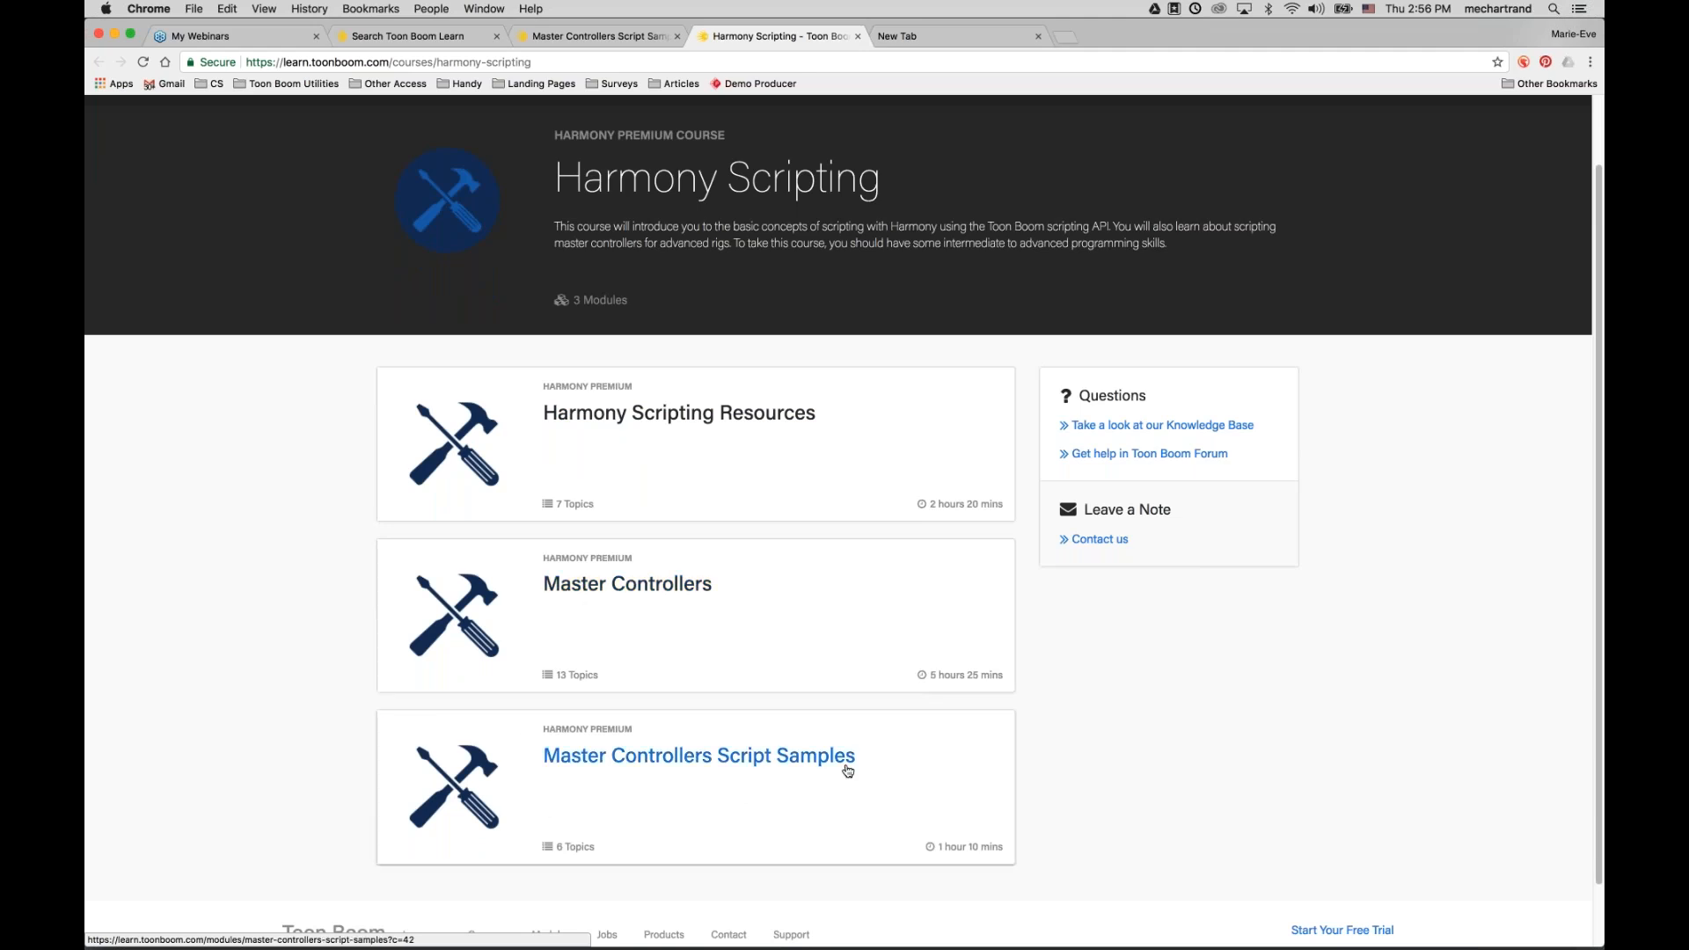
pyautogui.click(619, 762)
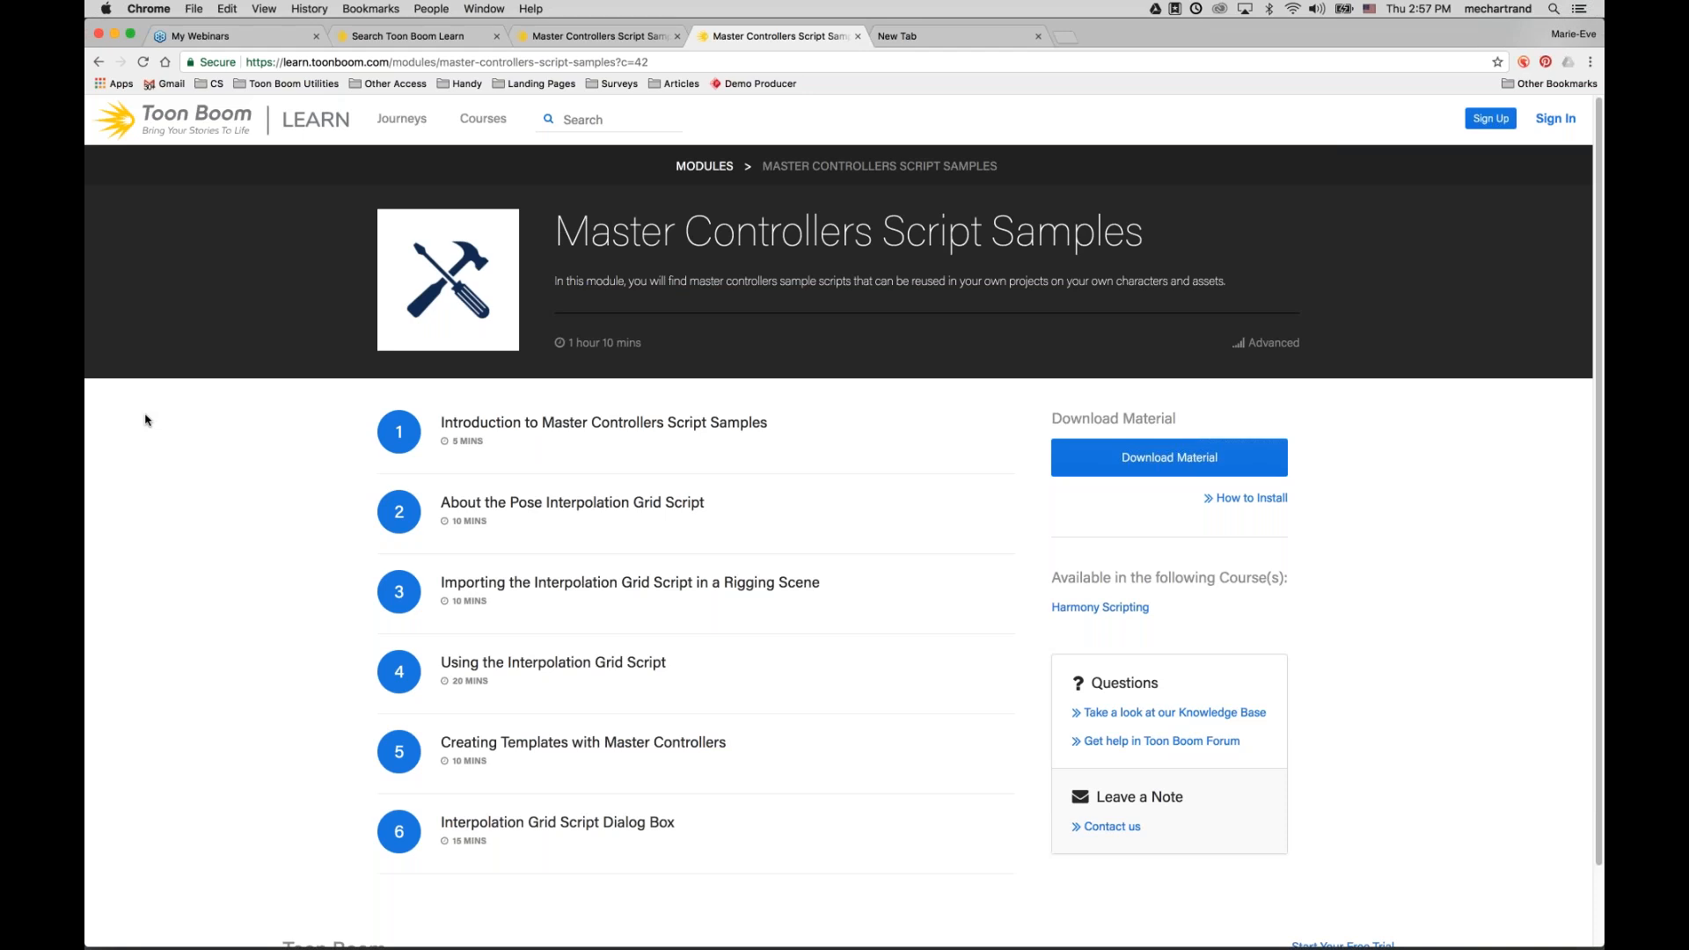
pyautogui.click(1590, 51)
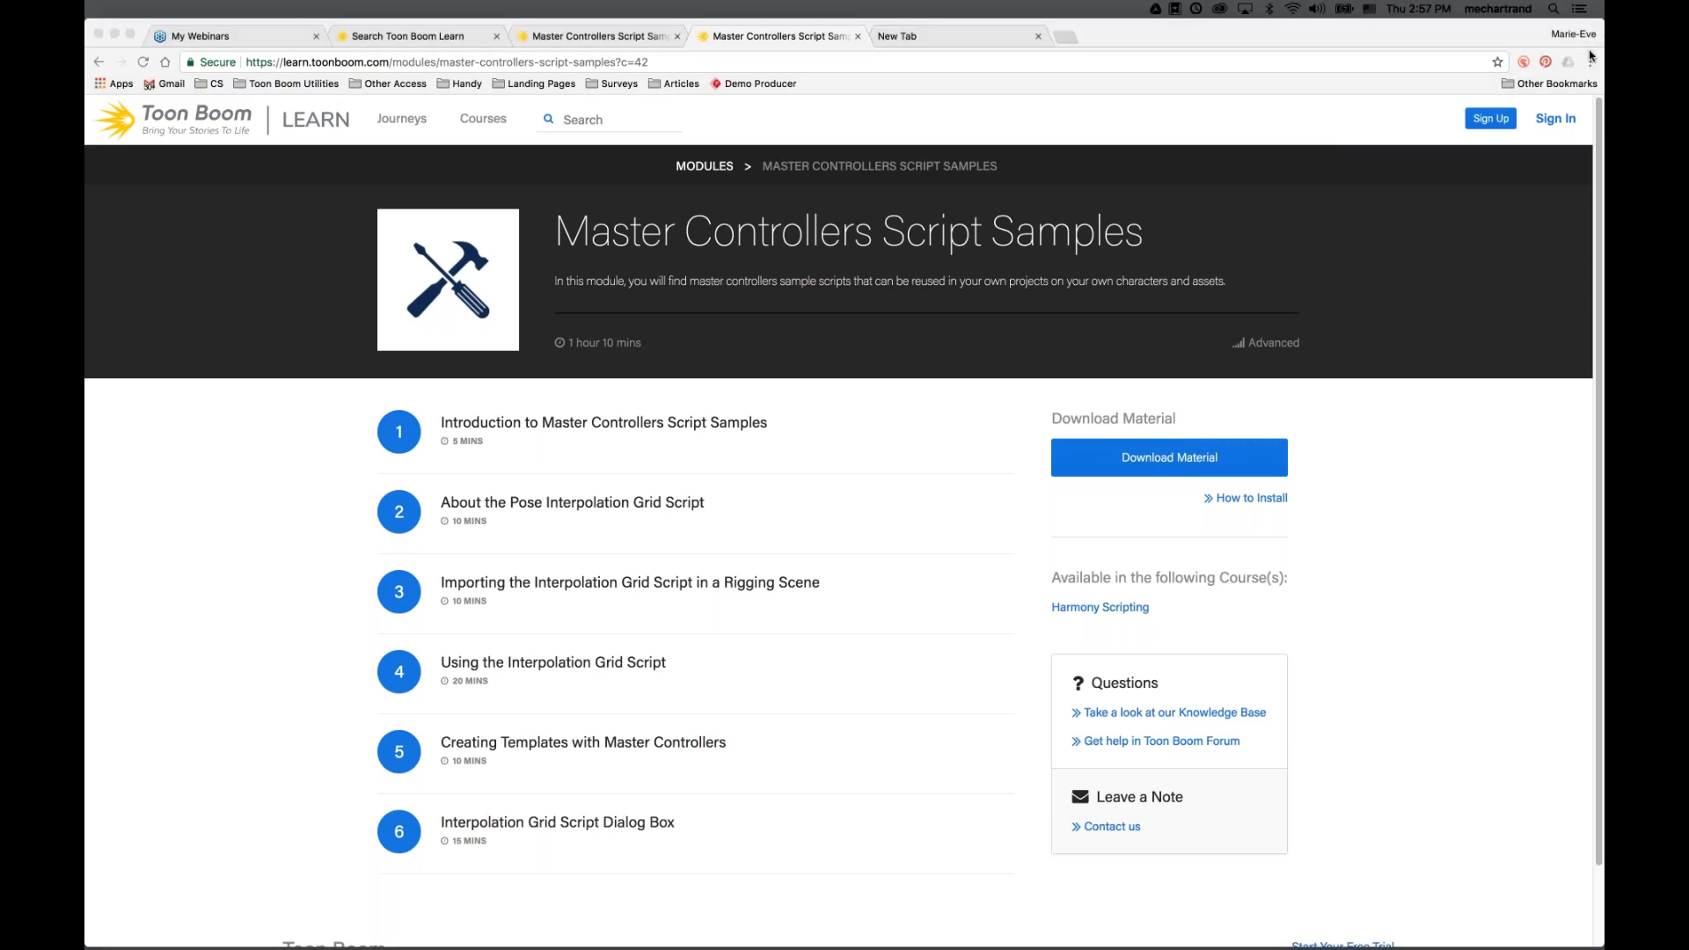